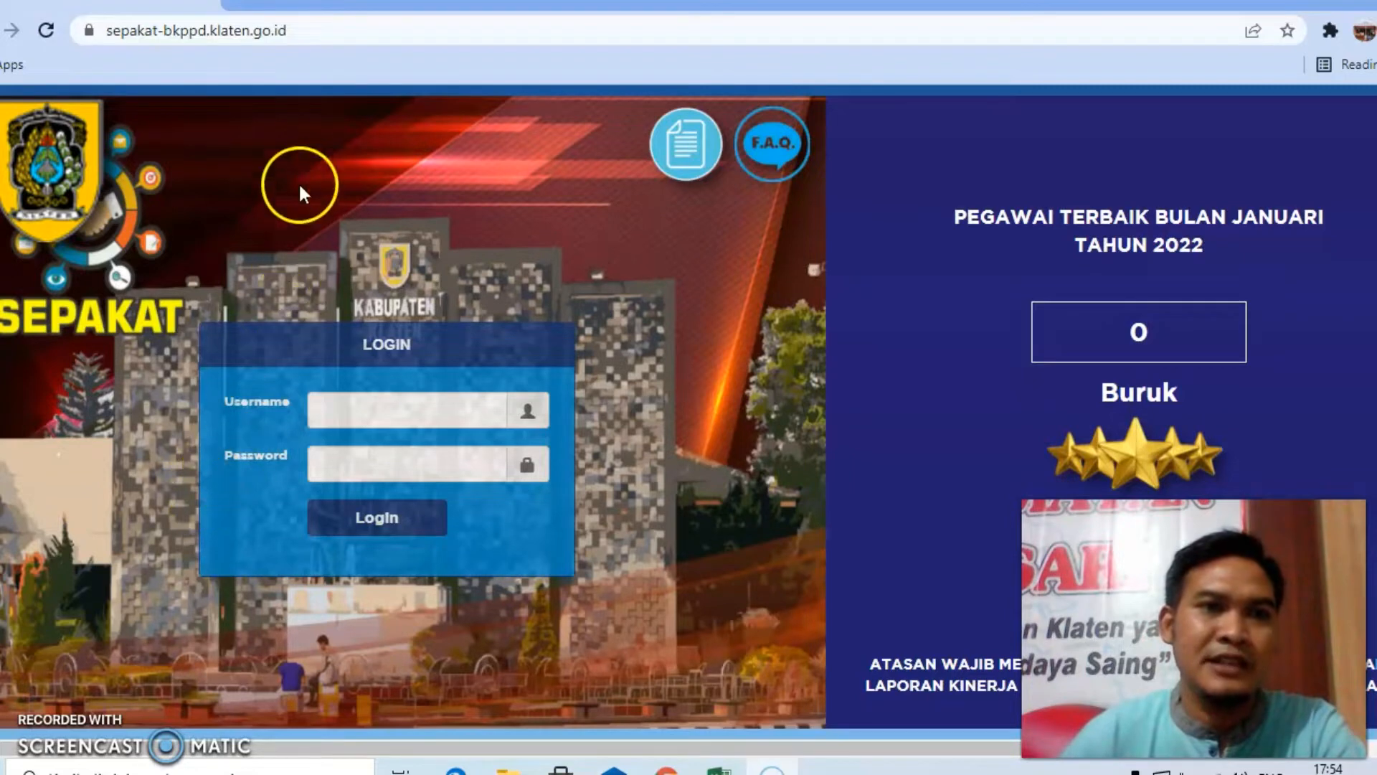
Load sepakat-bkppd.klaten.go.id and copy the employee's ID number from the Penjagaan KP dan Berkala workbook in Excel
{"action": "left_click", "coordinate": [316, 32]}
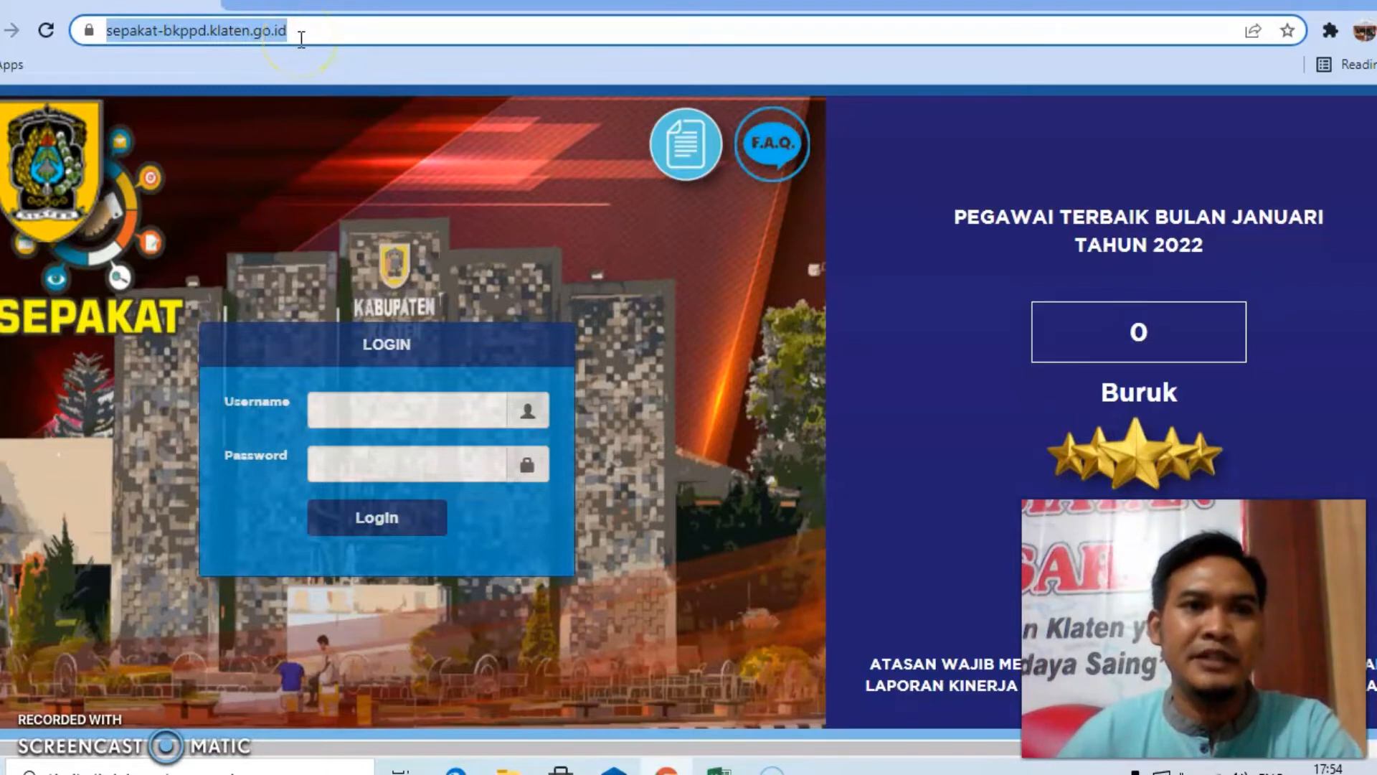
{"action": "key", "text": "Return"}
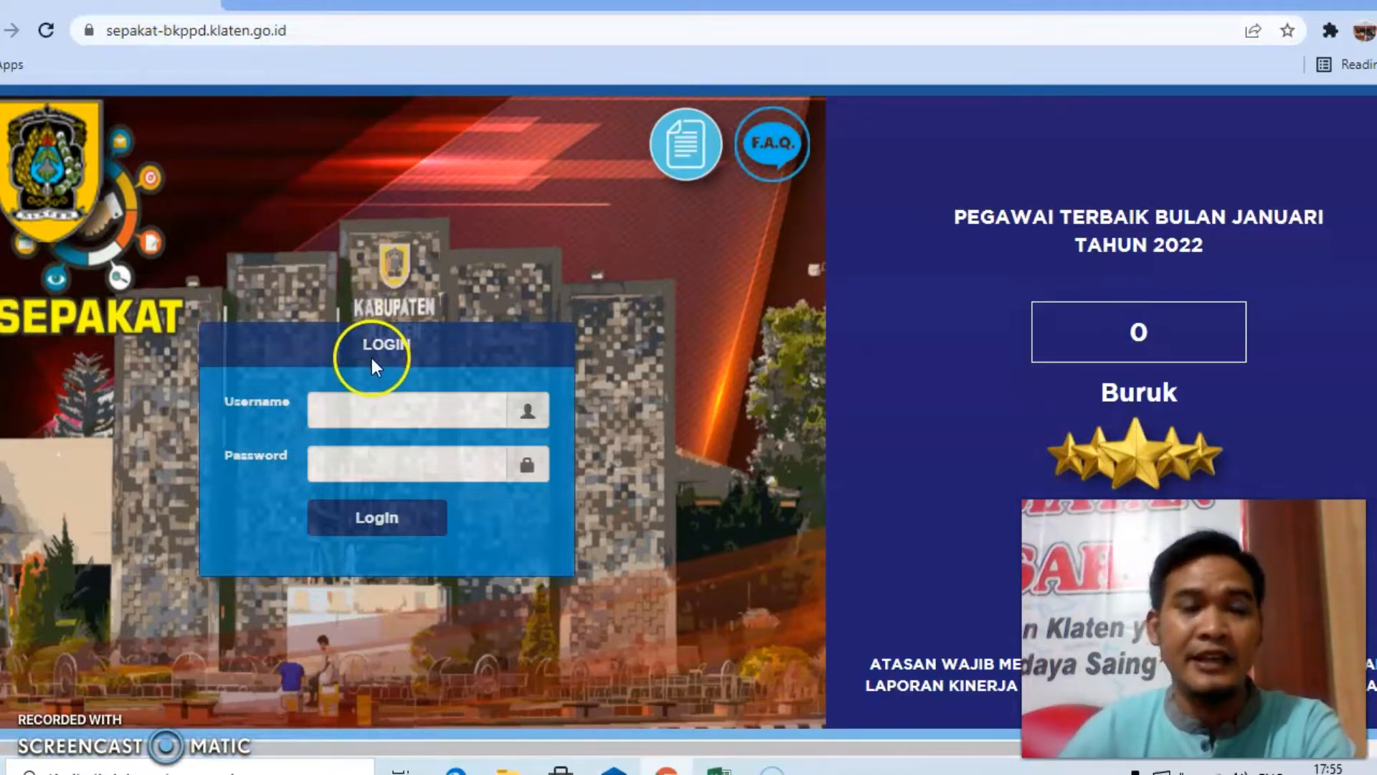
{"action": "mouse_move", "coordinate": [718, 767]}
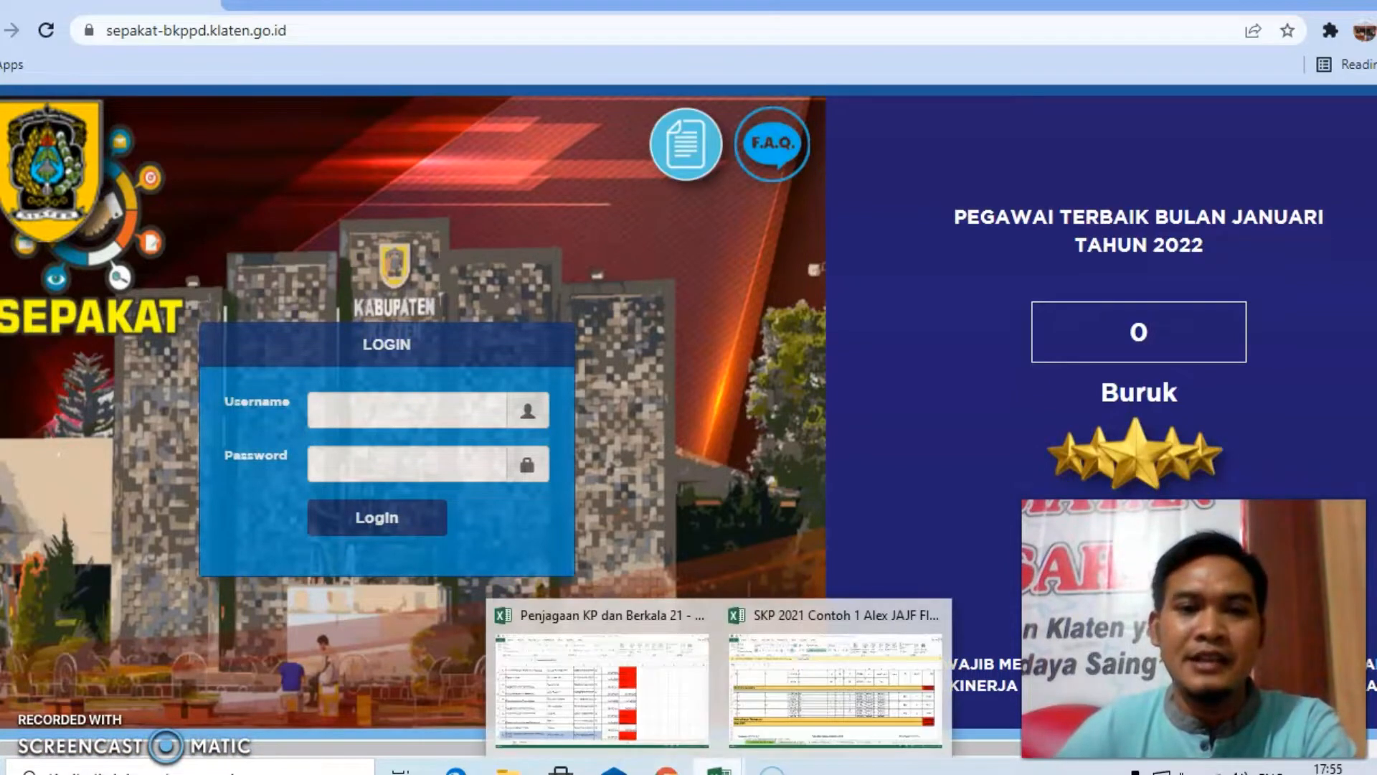
{"action": "left_click", "coordinate": [613, 714]}
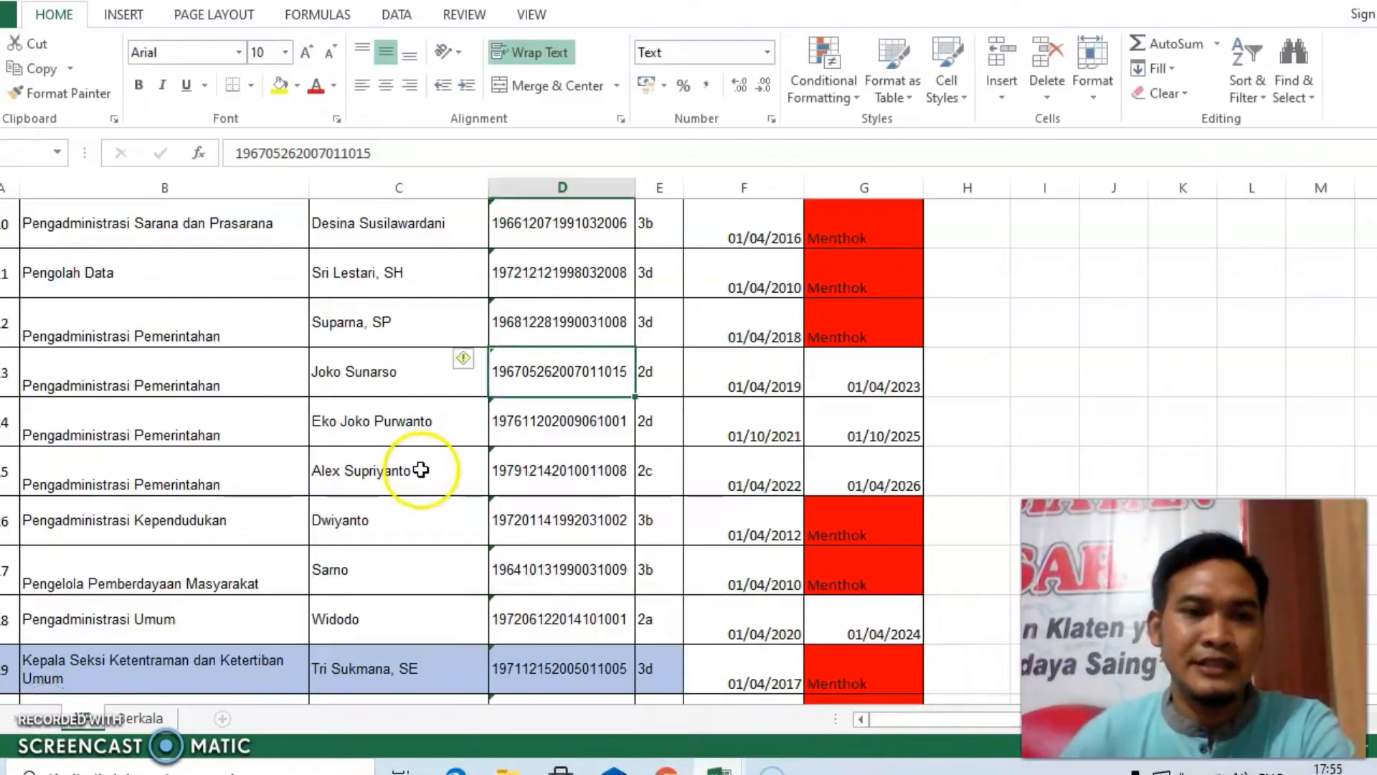
{"action": "left_click", "coordinate": [506, 472]}
{"action": "left_click_drag", "start_coordinate": [231, 153], "coordinate": [374, 152]}
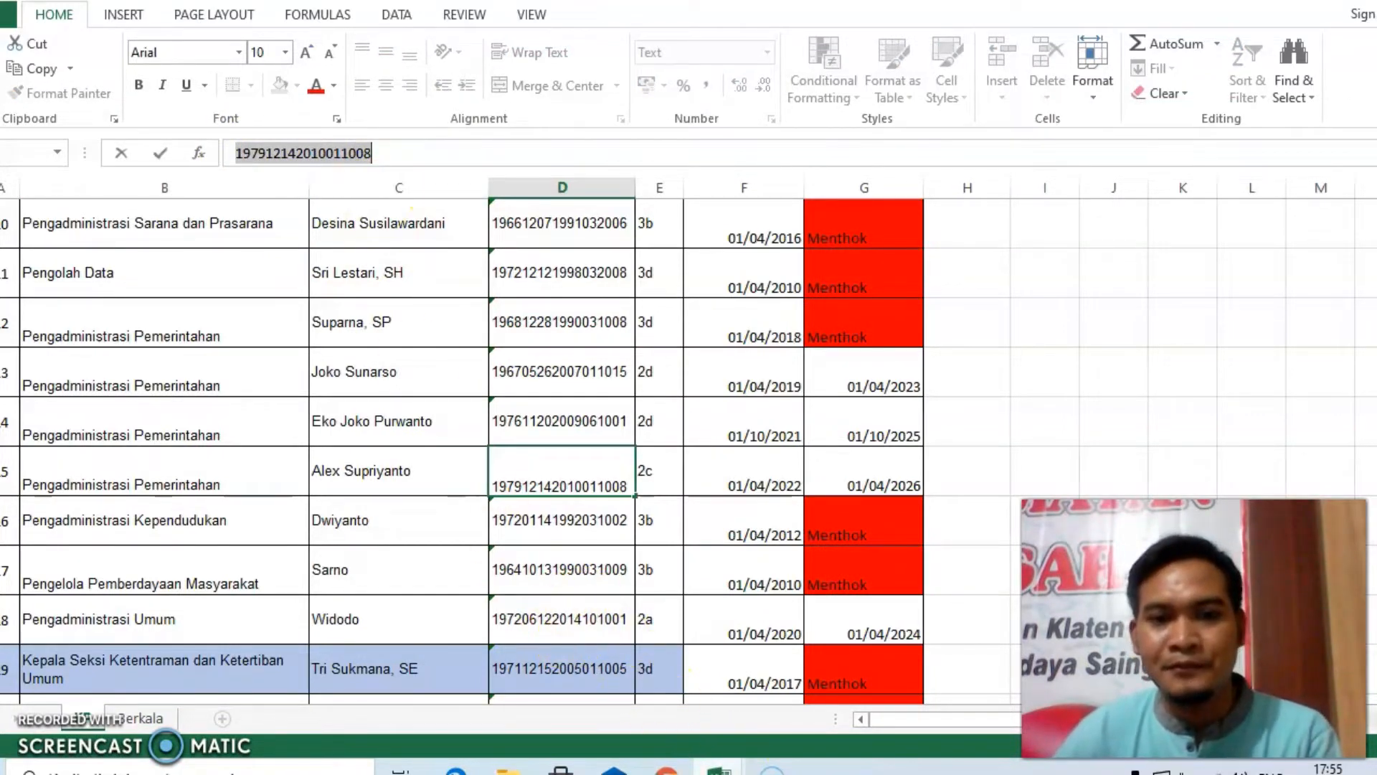
Switch back to the browser and log in to SEPAKAT with the employee's ID number as username and the account password
{"action": "left_click", "coordinate": [666, 771]}
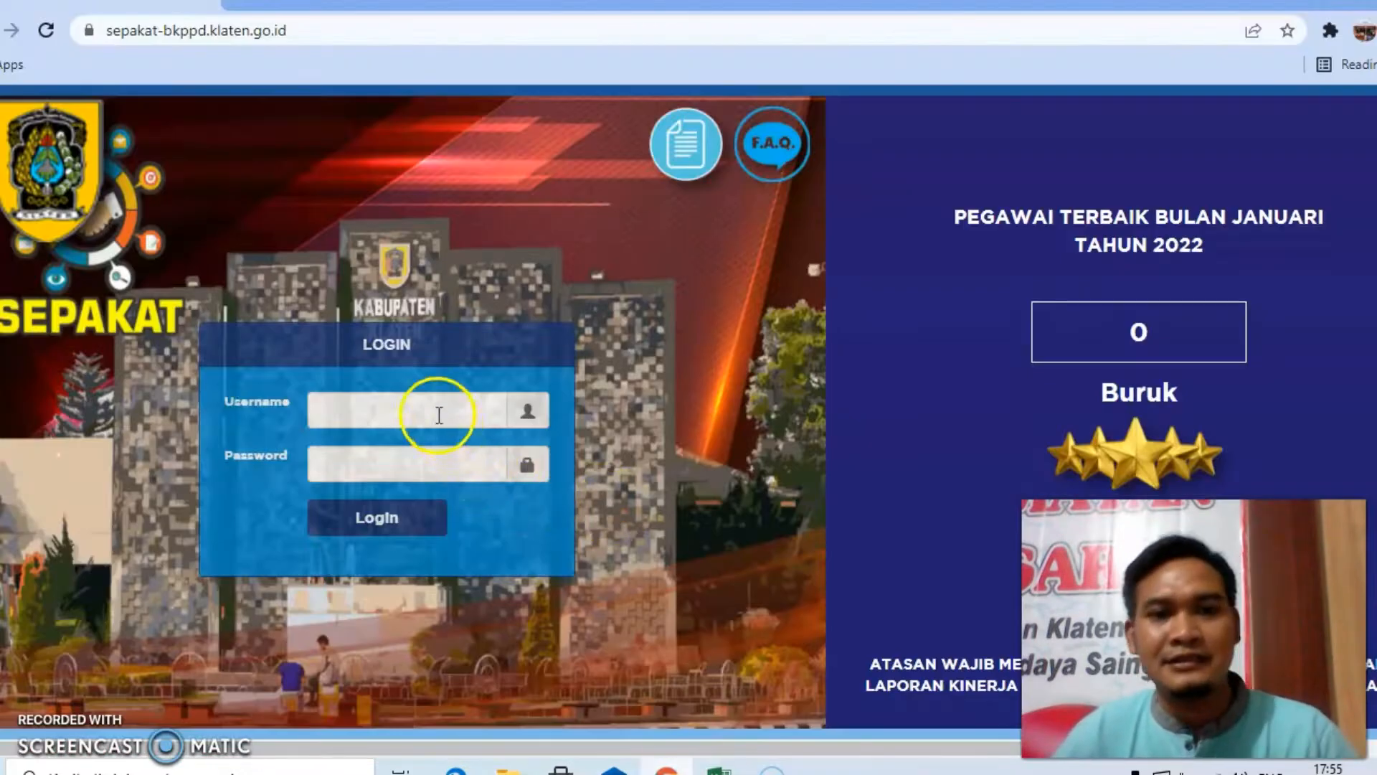
{"action": "left_click", "coordinate": [439, 415]}
{"action": "left_click", "coordinate": [414, 495]}
{"action": "left_click", "coordinate": [413, 462]}
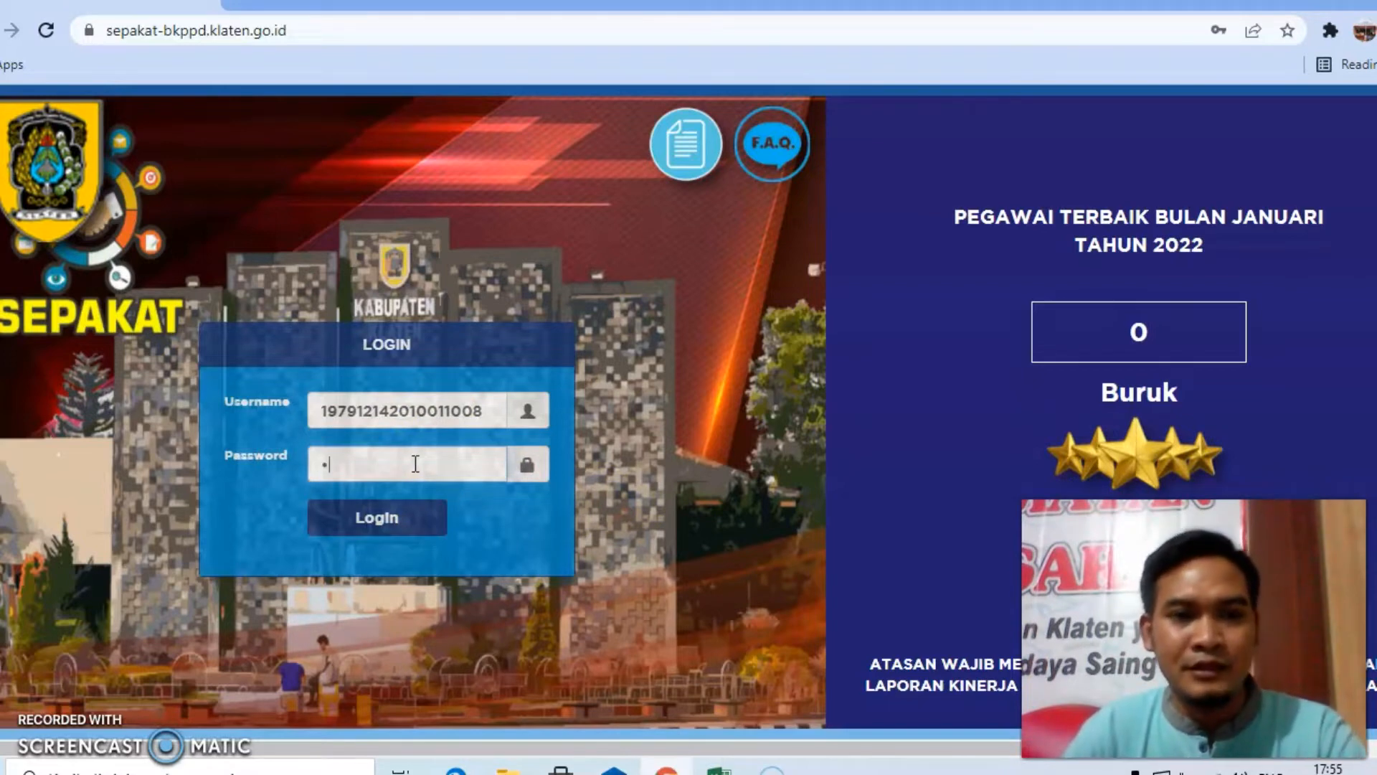
{"action": "left_click", "coordinate": [385, 515]}
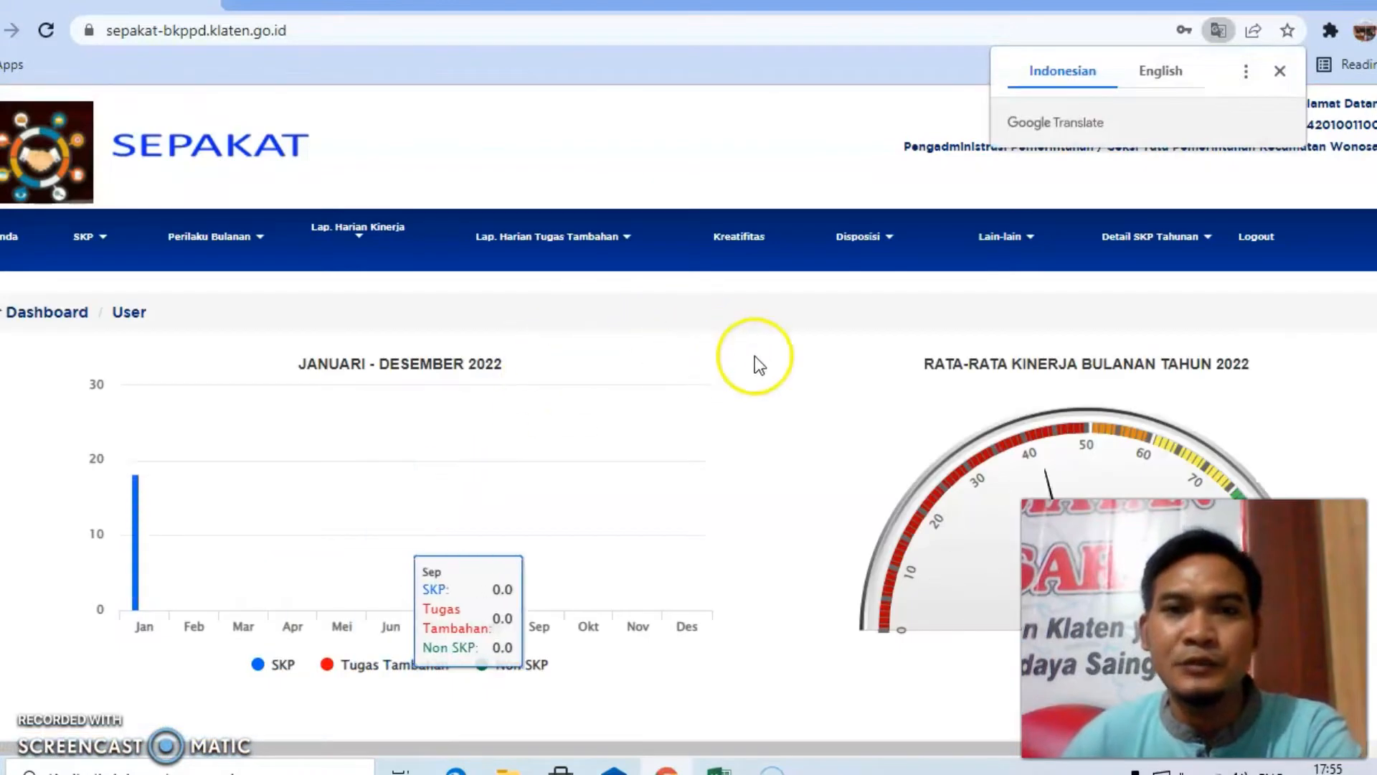
Dismiss the translation prompt, open the annual SKP list and filter it to the year 2021
{"action": "left_click", "coordinate": [1280, 71]}
{"action": "left_click", "coordinate": [88, 244]}
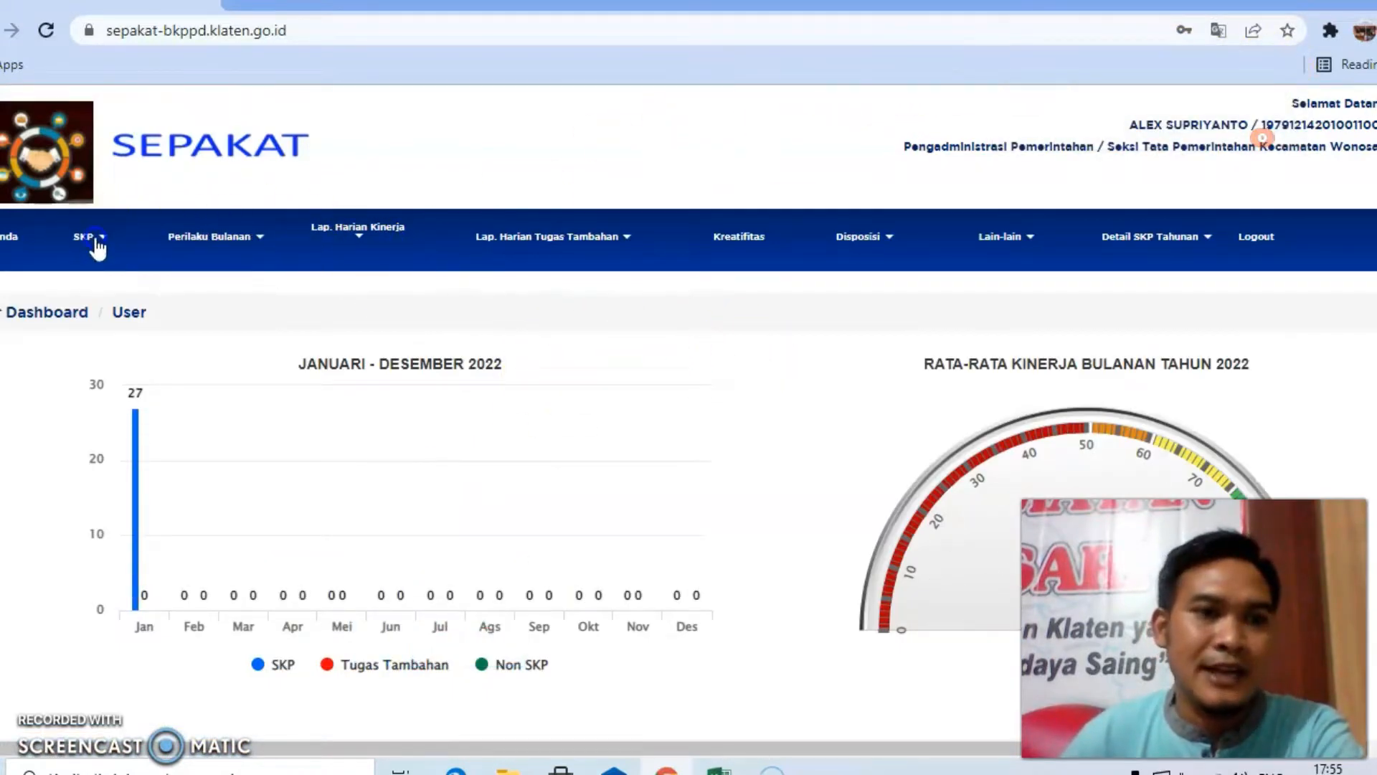
{"action": "left_click", "coordinate": [109, 280]}
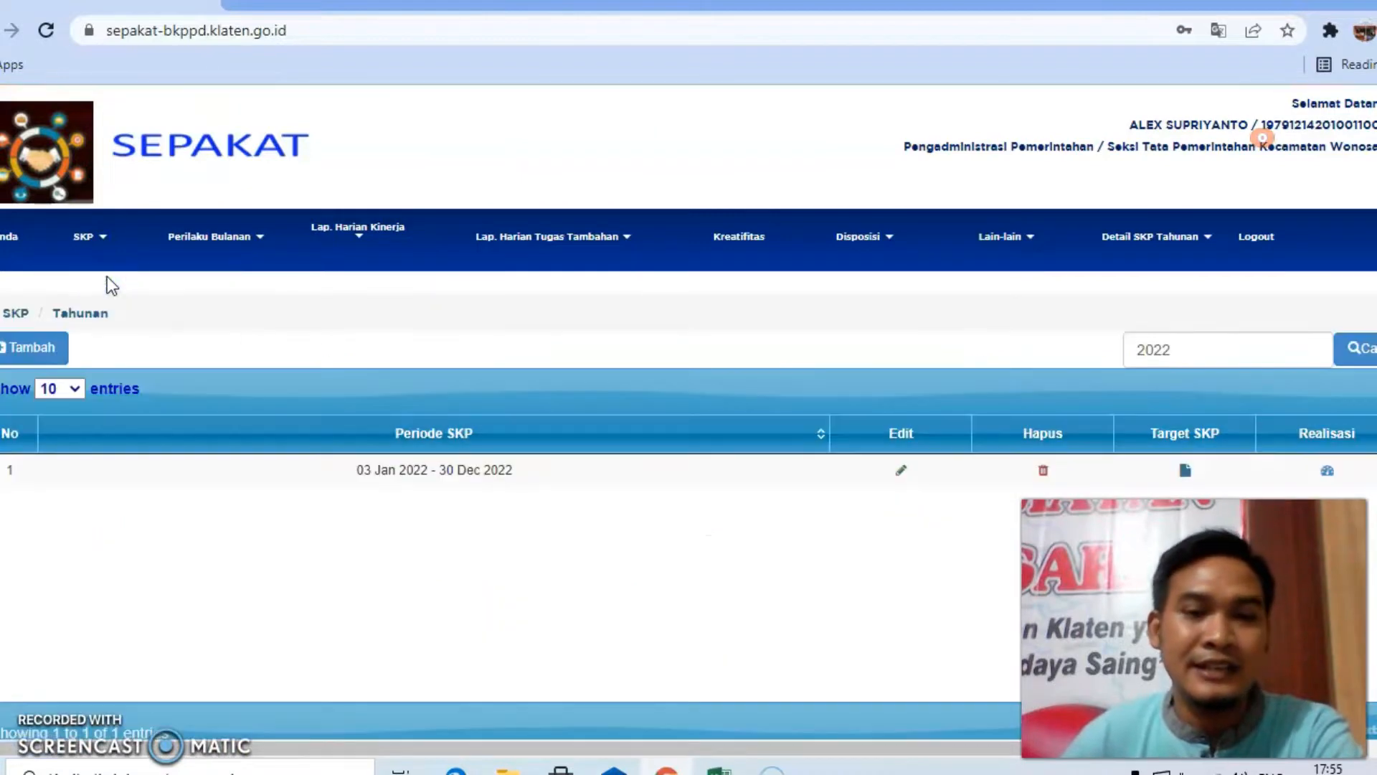
{"action": "left_click", "coordinate": [1186, 348]}
{"action": "key", "text": "BackSpace"}
{"action": "type", "text": "1"}
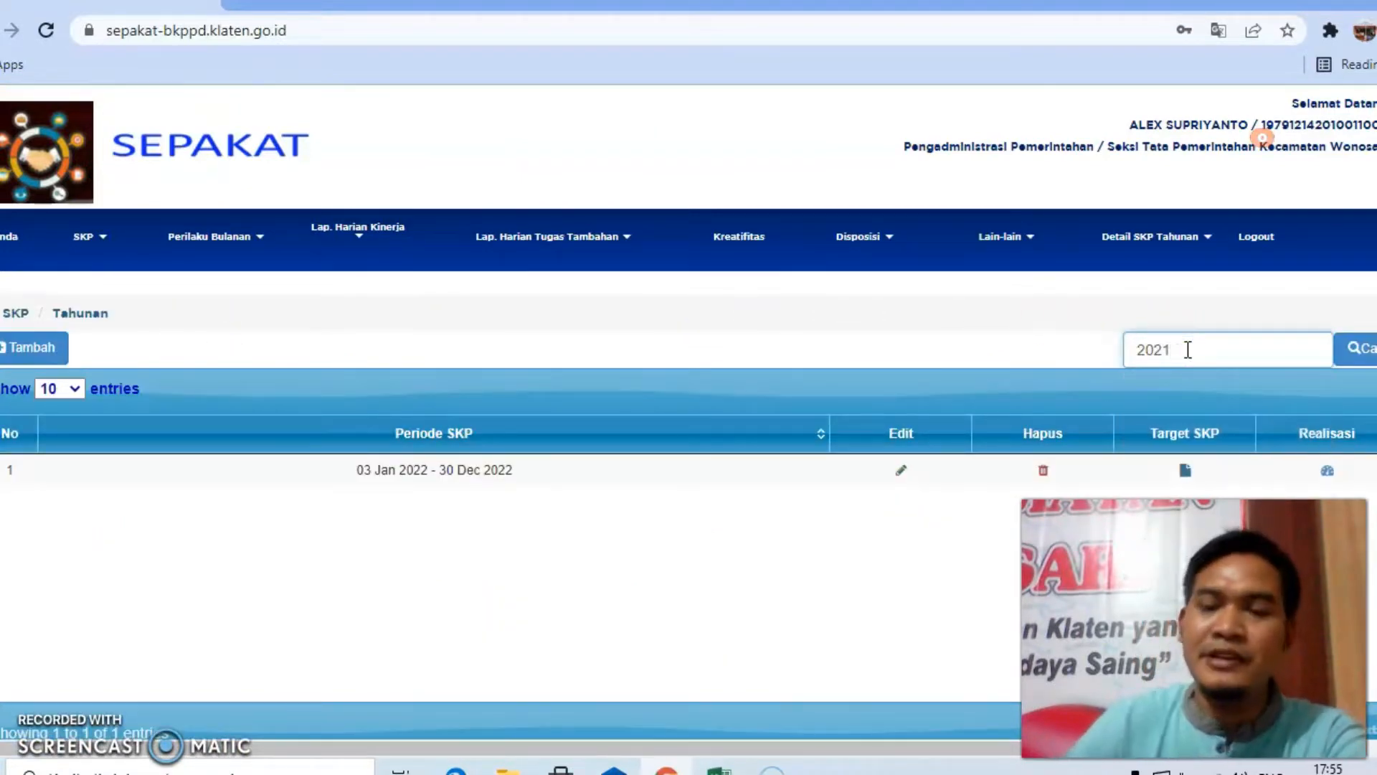
{"action": "left_click", "coordinate": [1356, 351]}
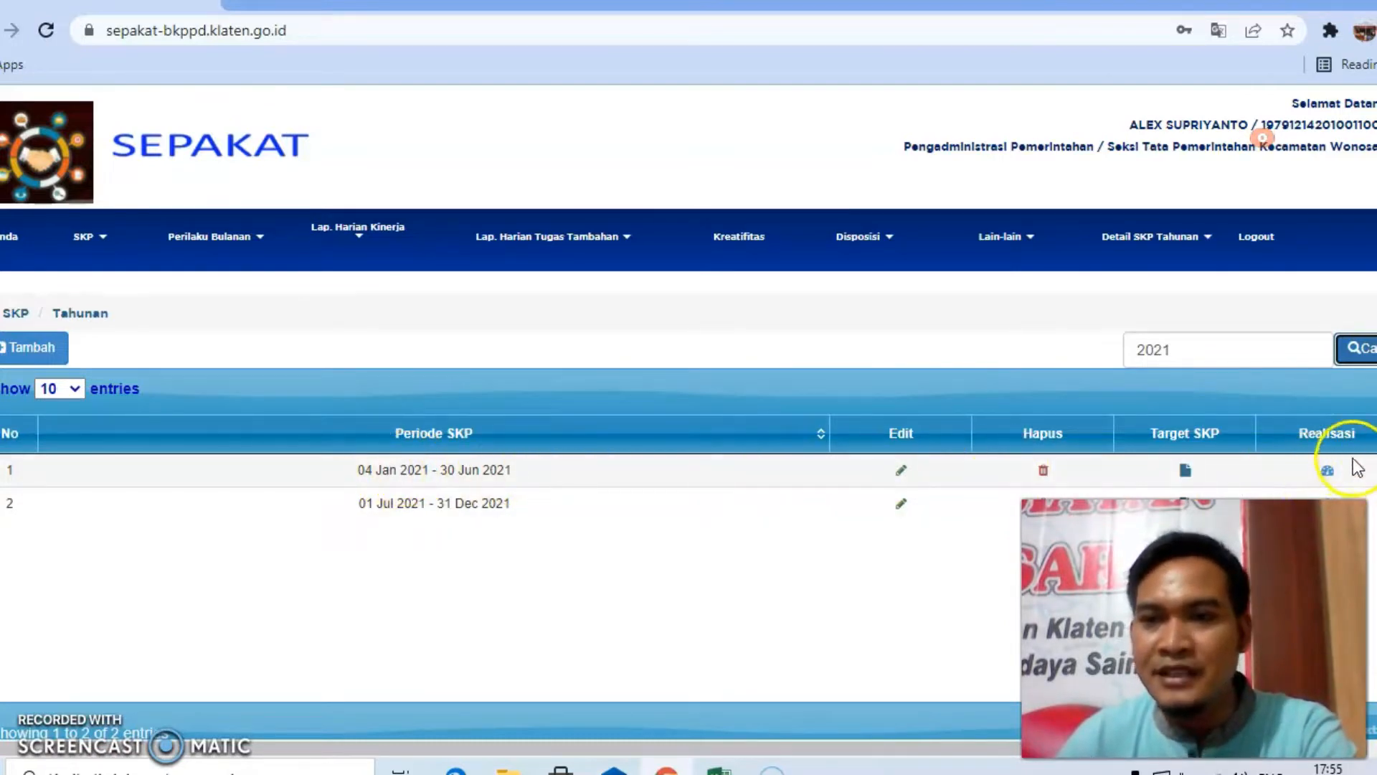
Open the Realisasi of the 04 Jan 2021 - 30 Jun 2021 SKP period and compare the first activity's target and realised quantities
{"action": "left_click", "coordinate": [1329, 469]}
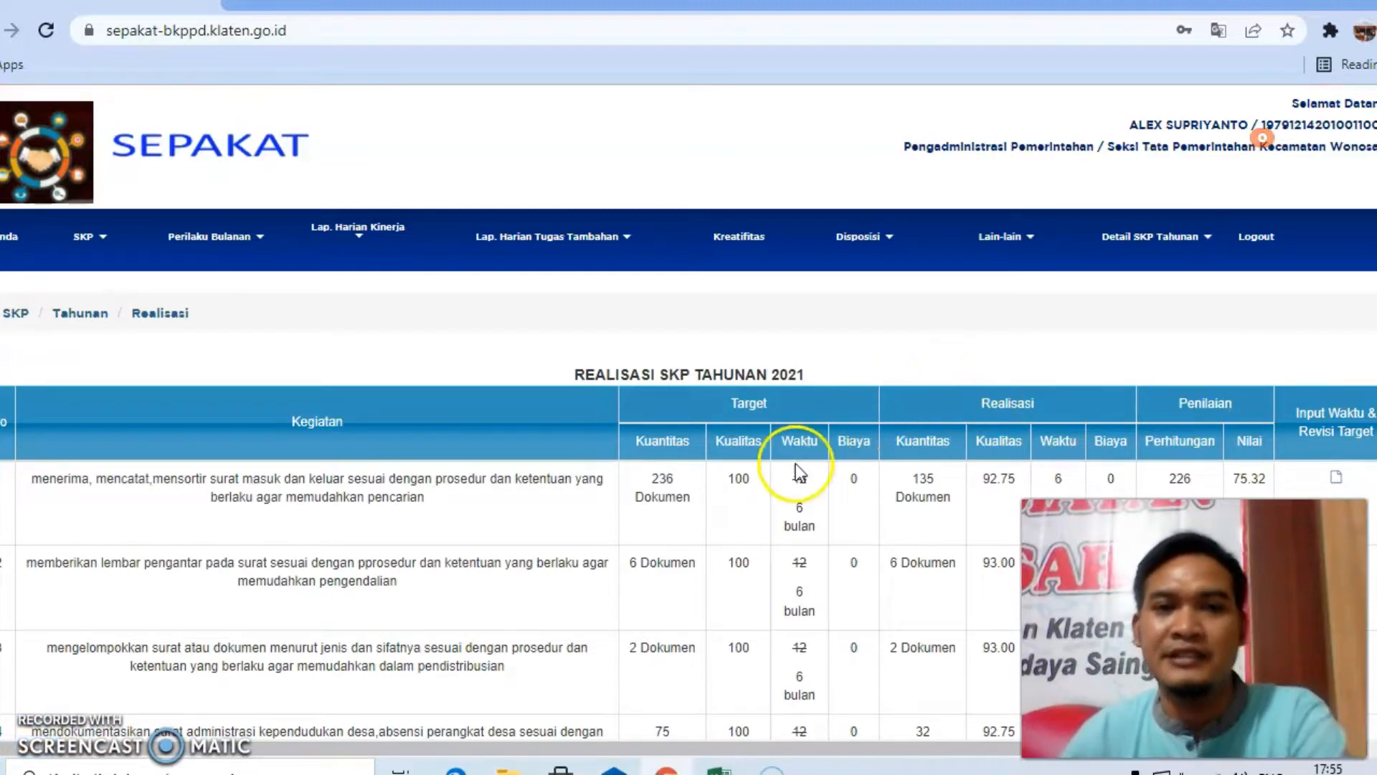
{"action": "scroll", "coordinate": [748, 475], "scroll_direction": "down", "scroll_amount": 1}
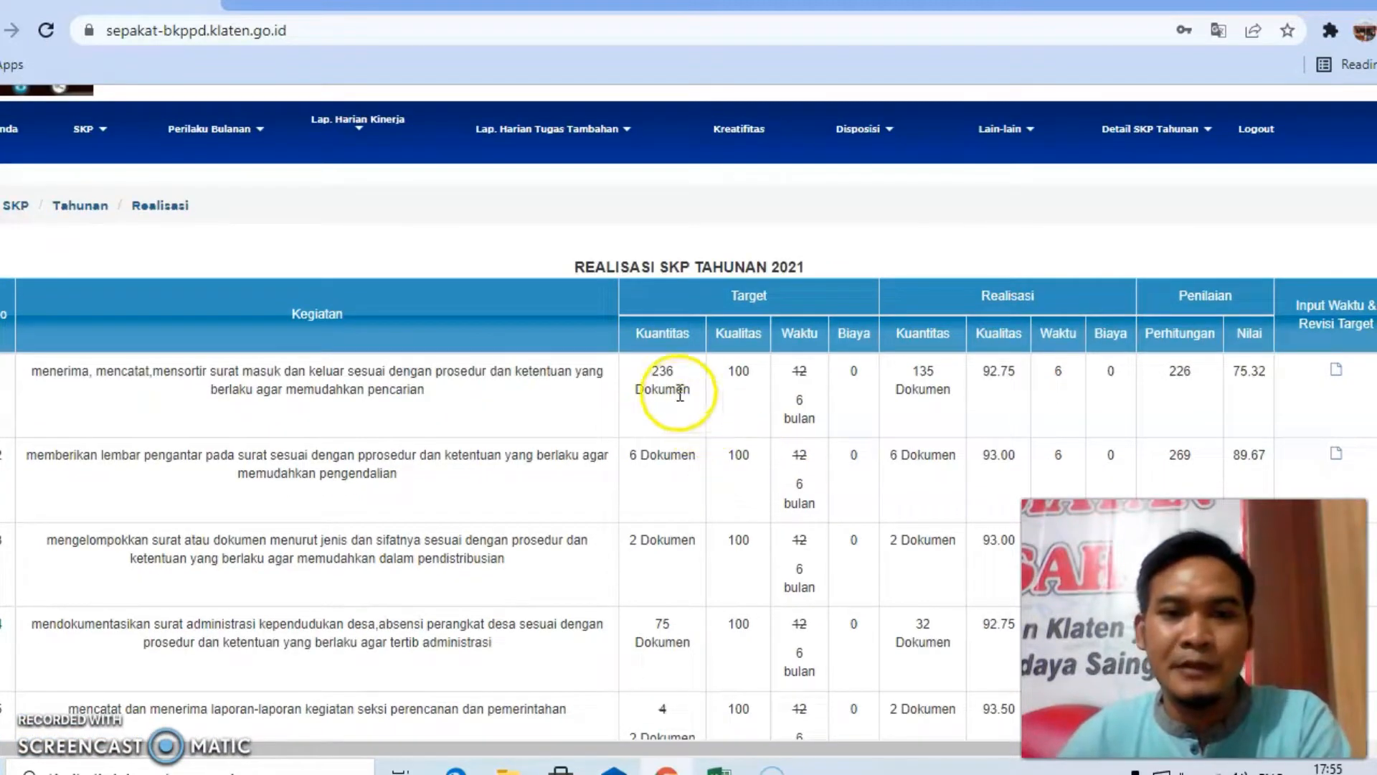
{"action": "left_click_drag", "start_coordinate": [649, 367], "coordinate": [671, 368]}
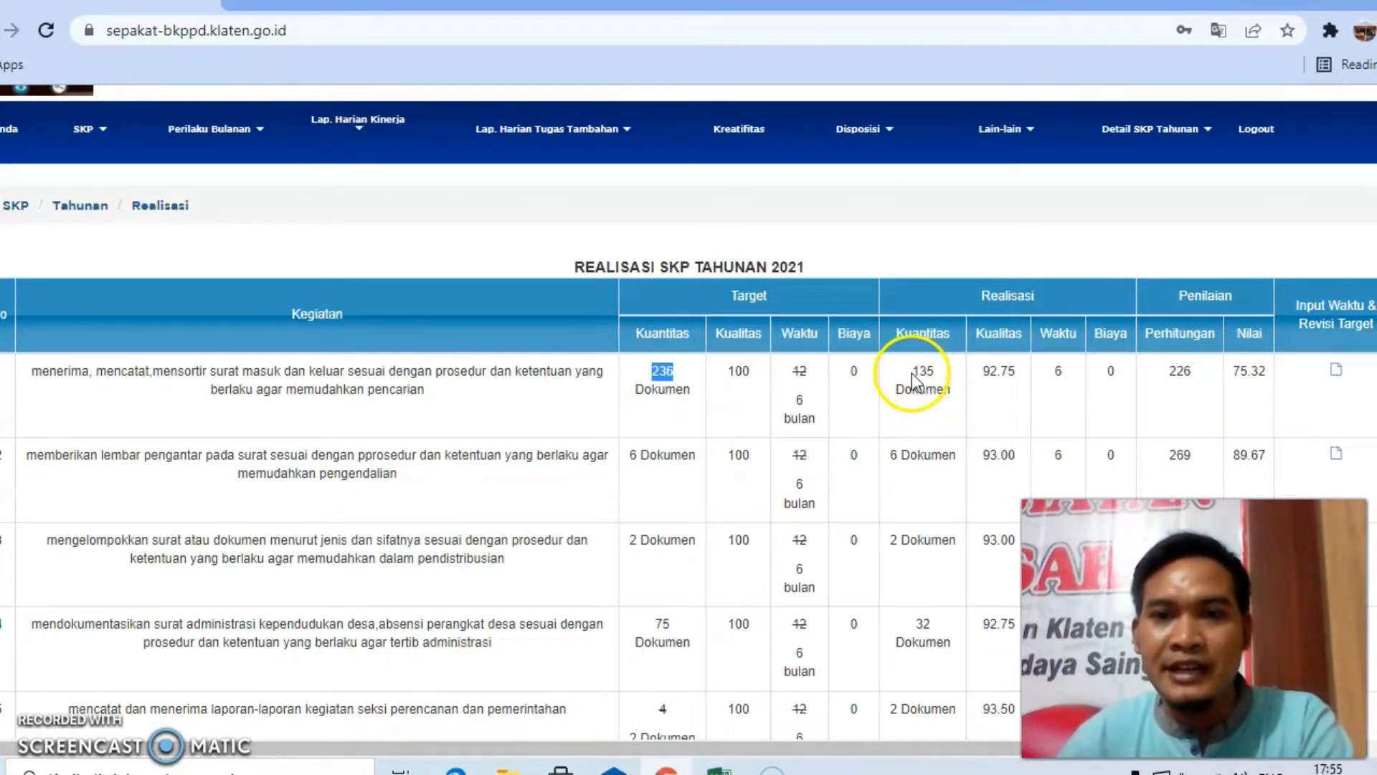
{"action": "left_click_drag", "start_coordinate": [910, 373], "coordinate": [929, 373]}
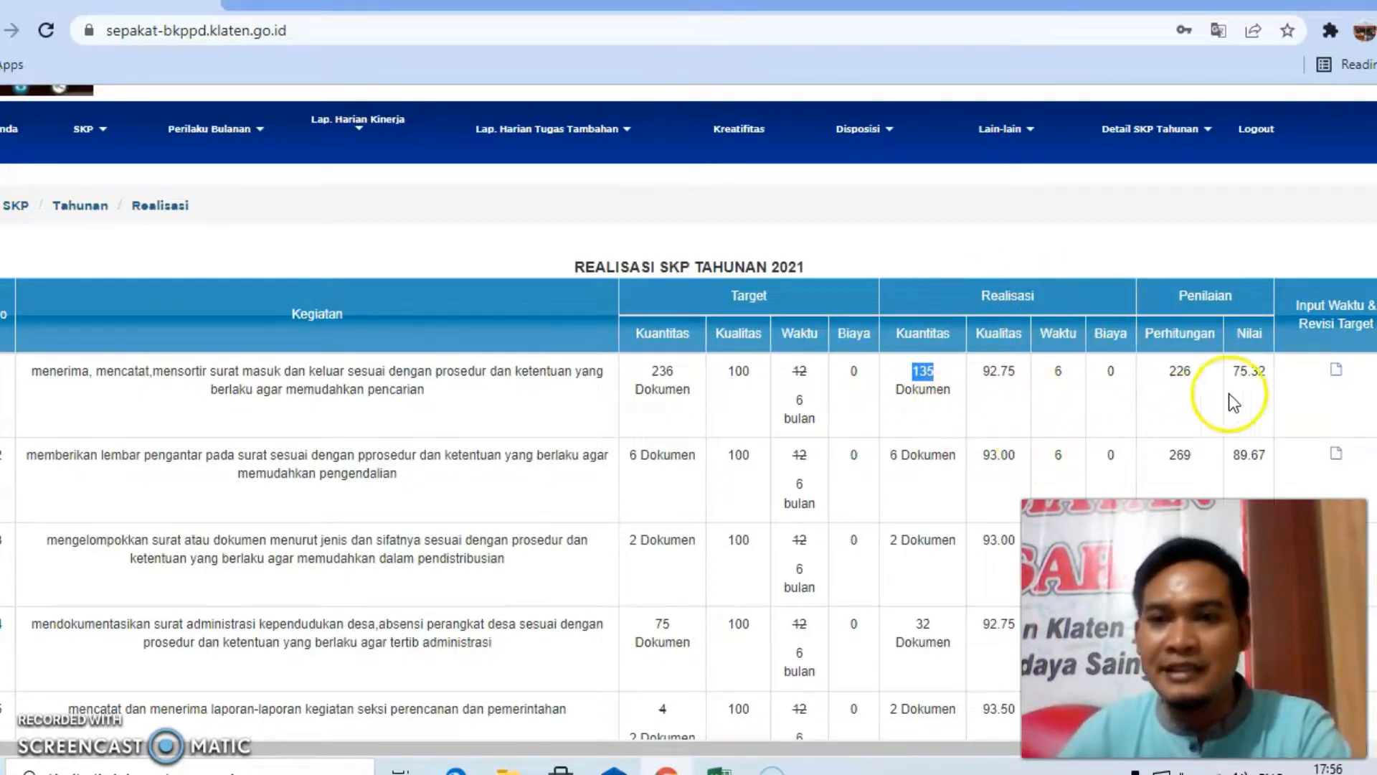
Set Revisi Kuantitas to 135 for the first activity (menerima, mencatat, mensortir surat) and save the revision
{"action": "left_click", "coordinate": [1335, 370]}
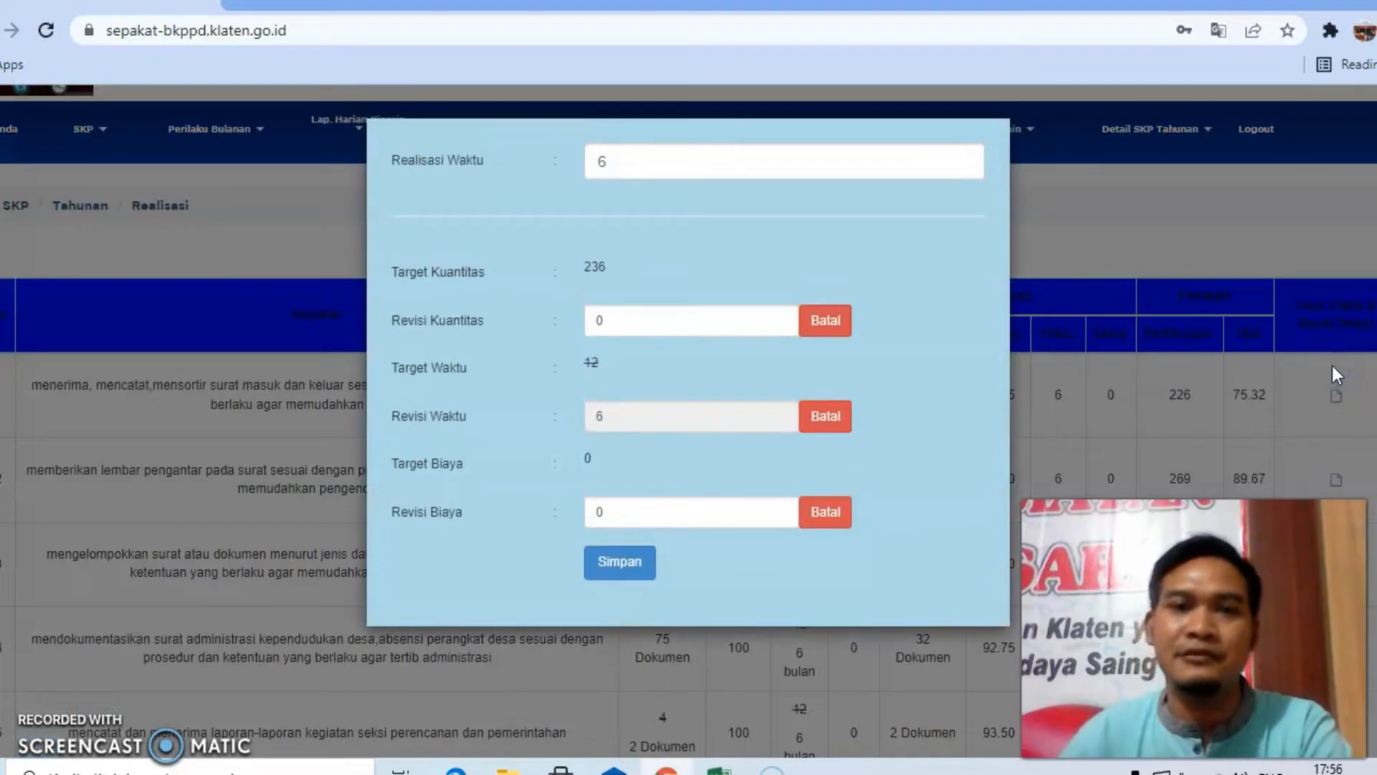
{"action": "left_click", "coordinate": [751, 162]}
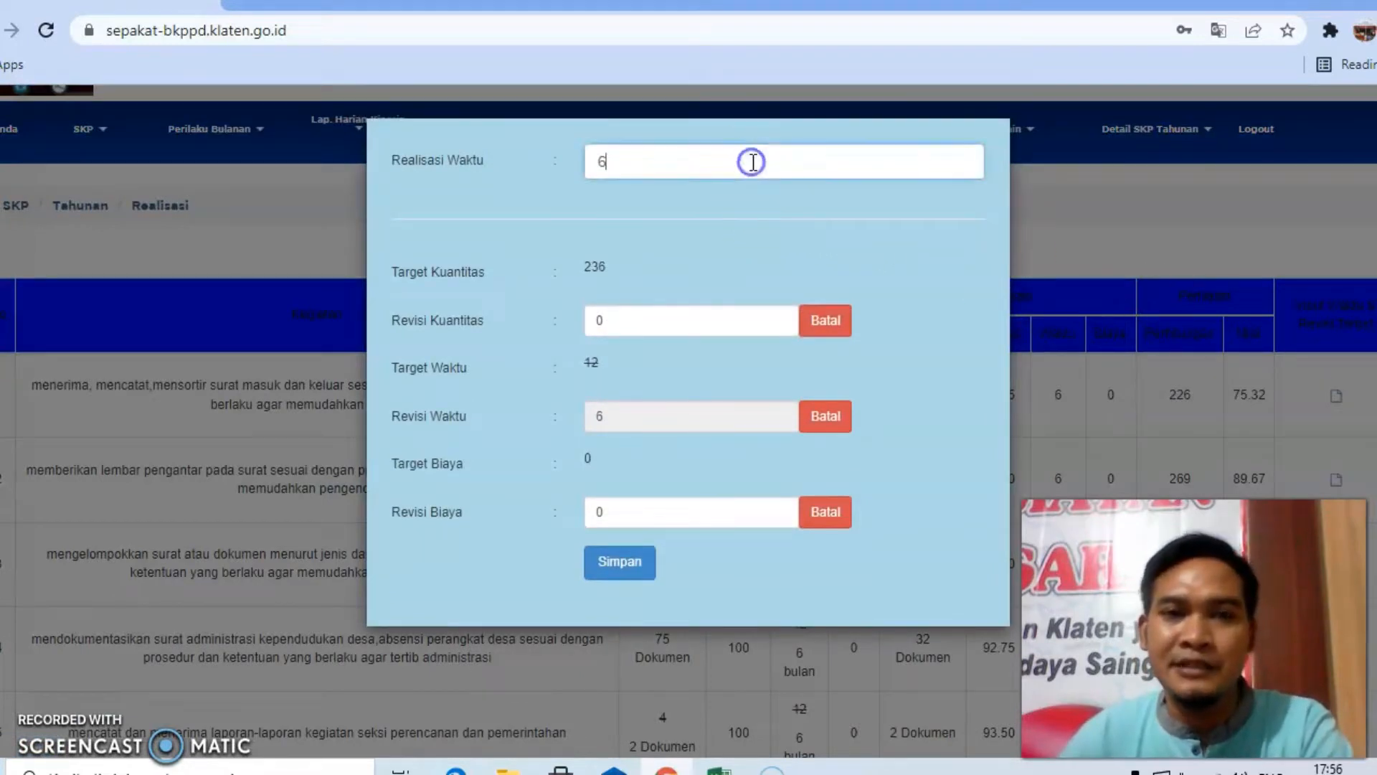
{"action": "left_click_drag", "start_coordinate": [734, 161], "coordinate": [583, 162]}
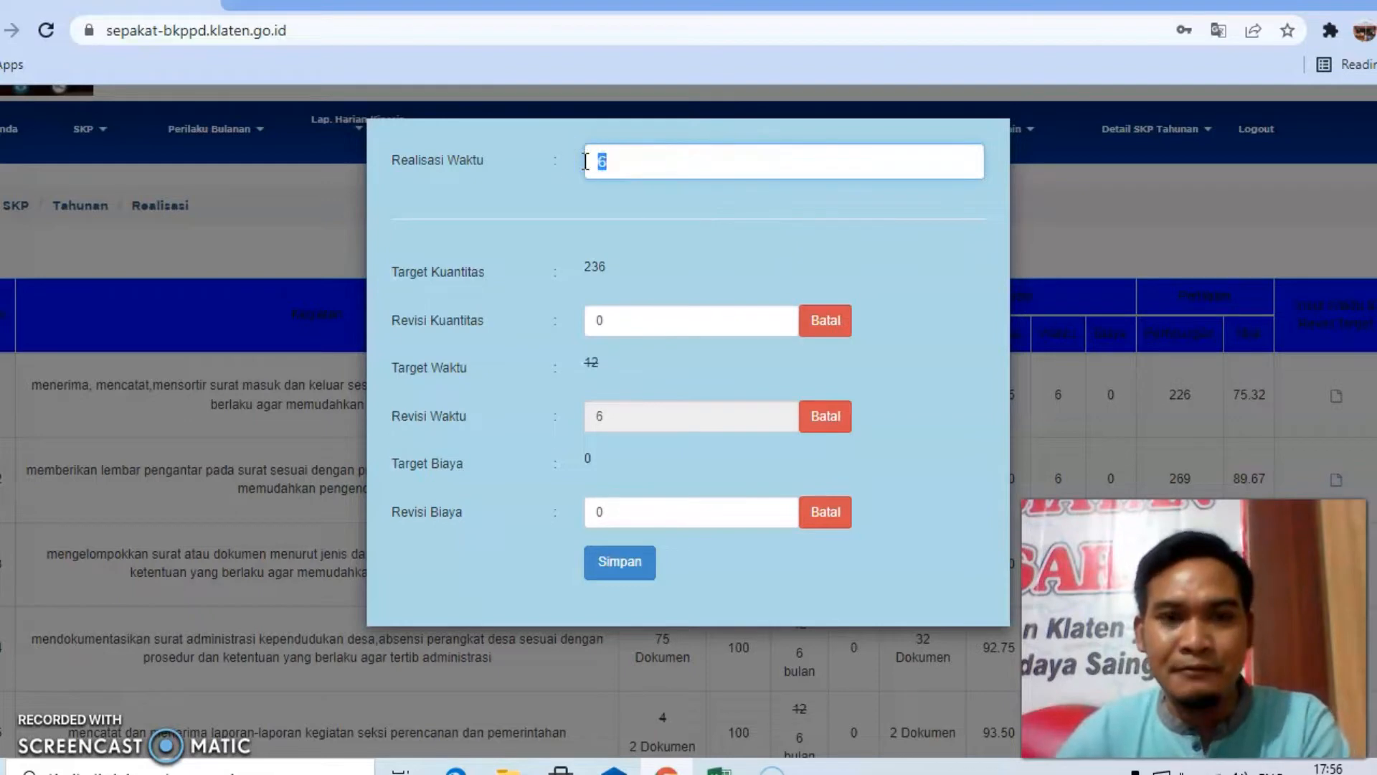
{"action": "left_click", "coordinate": [697, 137]}
{"action": "left_click", "coordinate": [663, 314]}
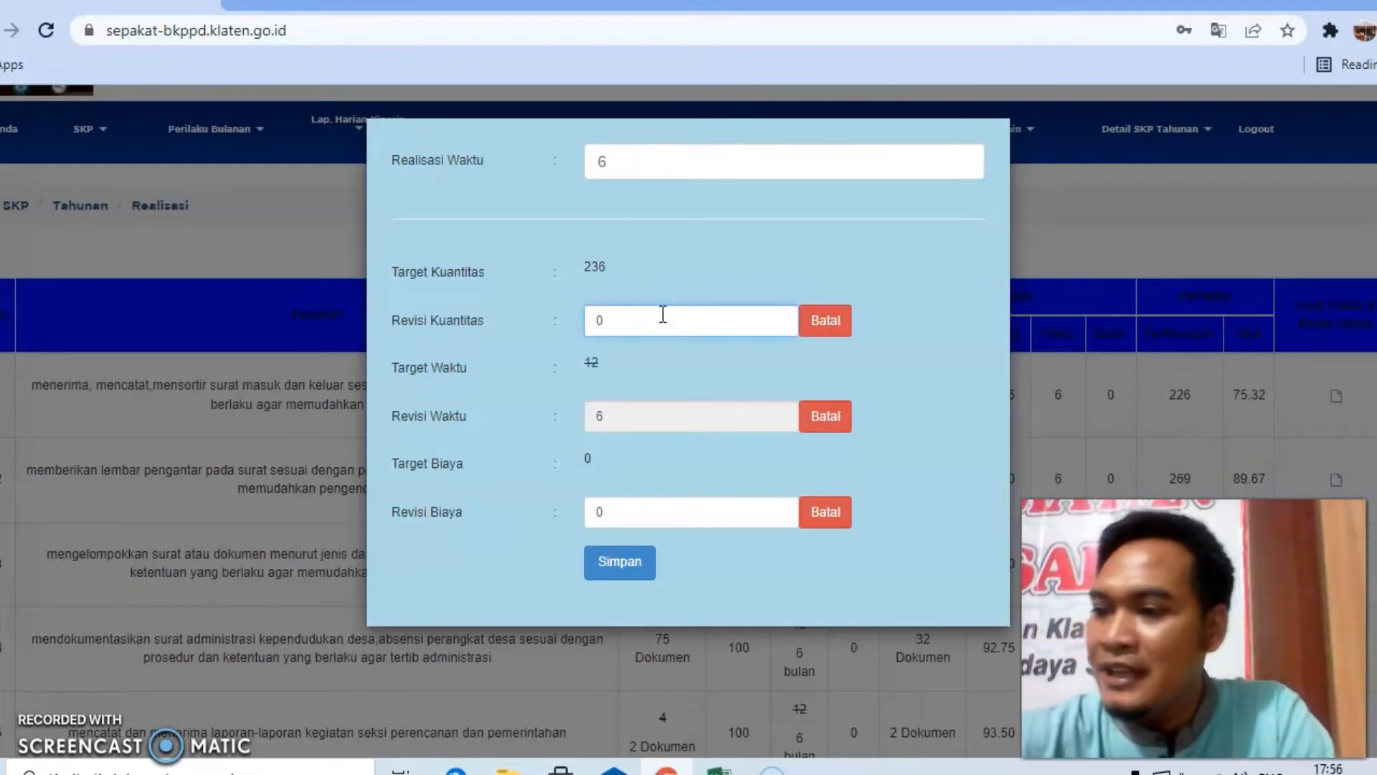
{"action": "left_click", "coordinate": [601, 323]}
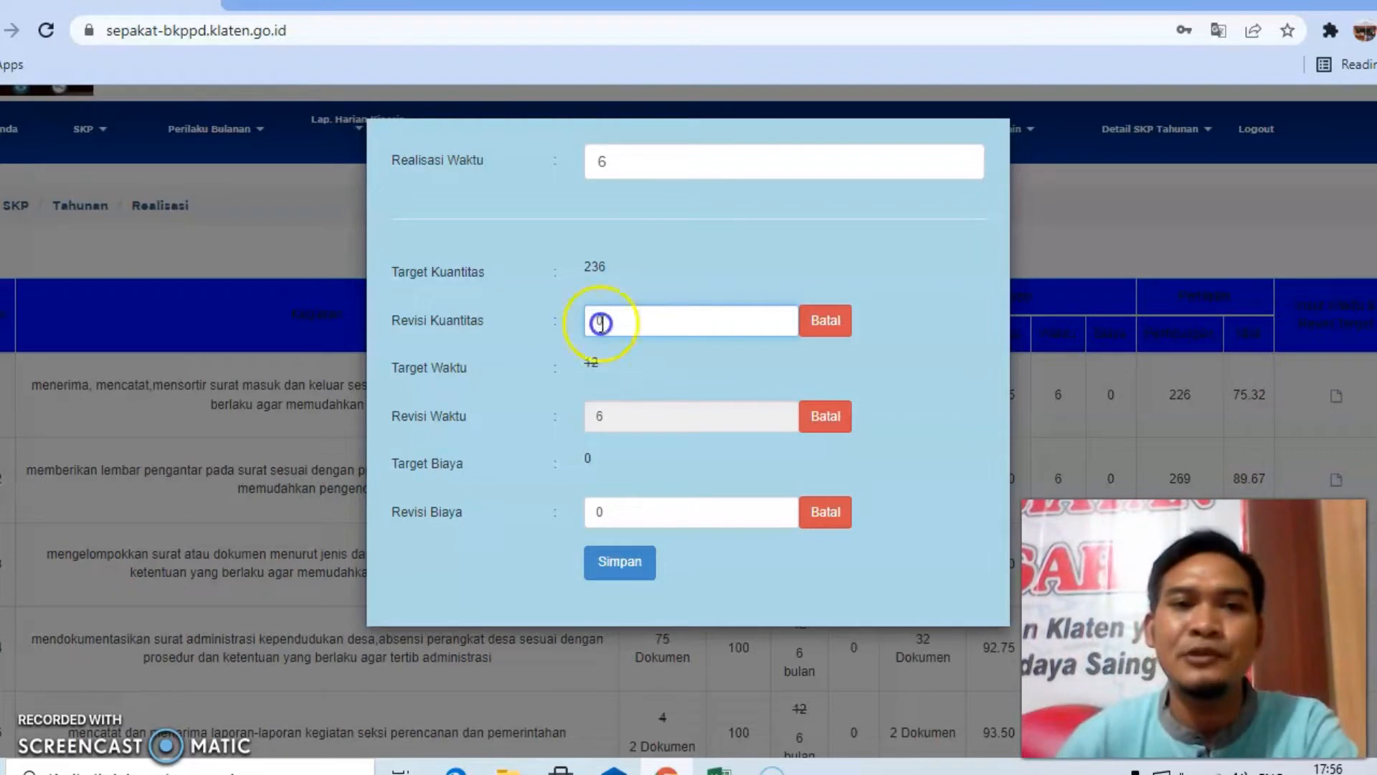
{"action": "key", "text": "BackSpace"}
{"action": "type", "text": "13"}
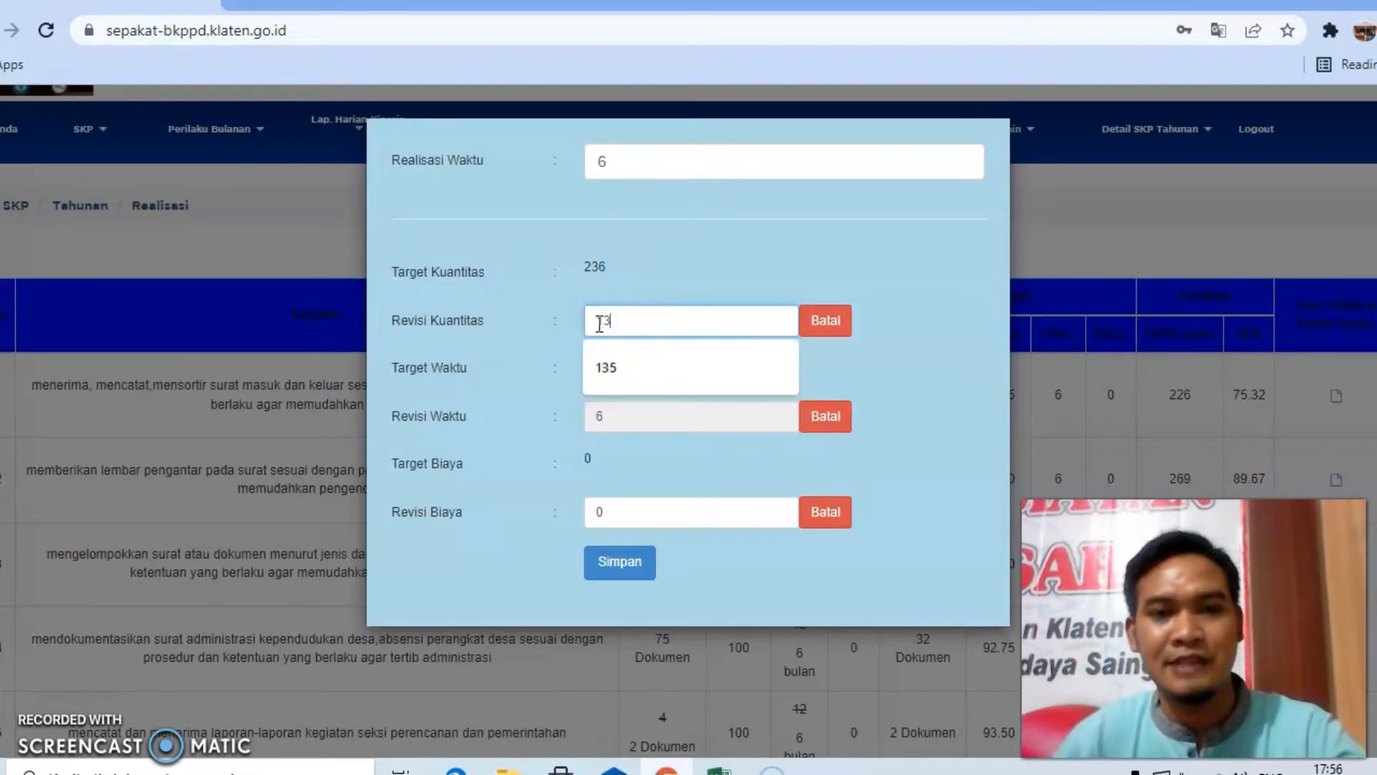
{"action": "type", "text": "5"}
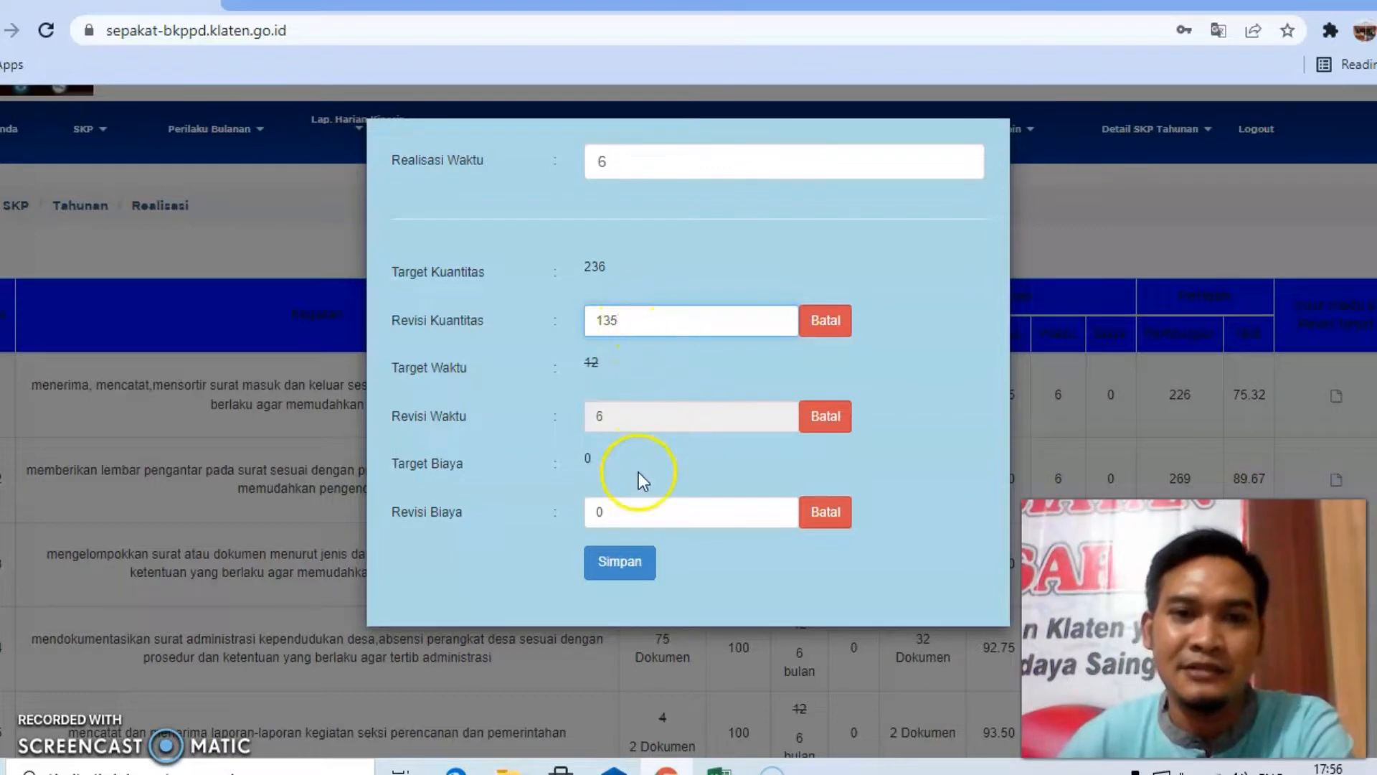
{"action": "left_click", "coordinate": [635, 564]}
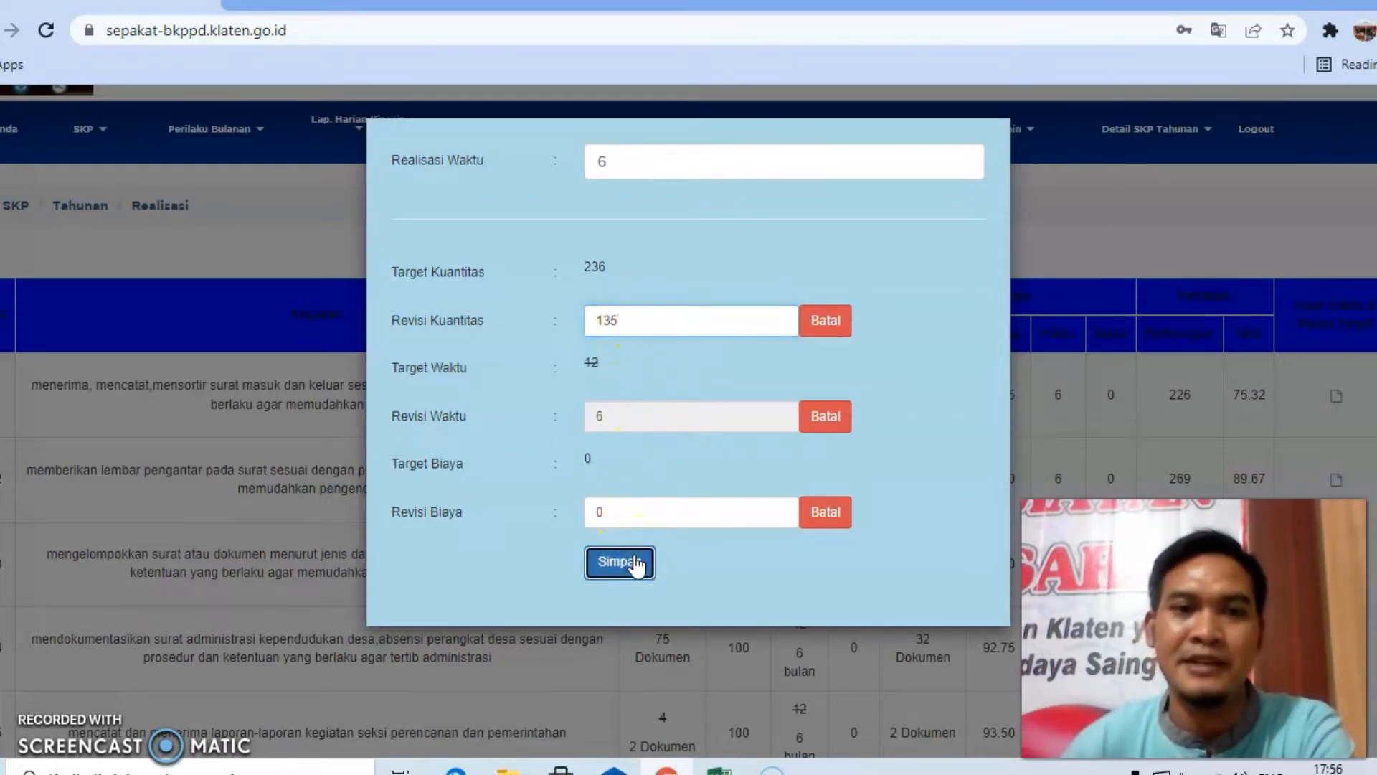
{"action": "left_click", "coordinate": [785, 159]}
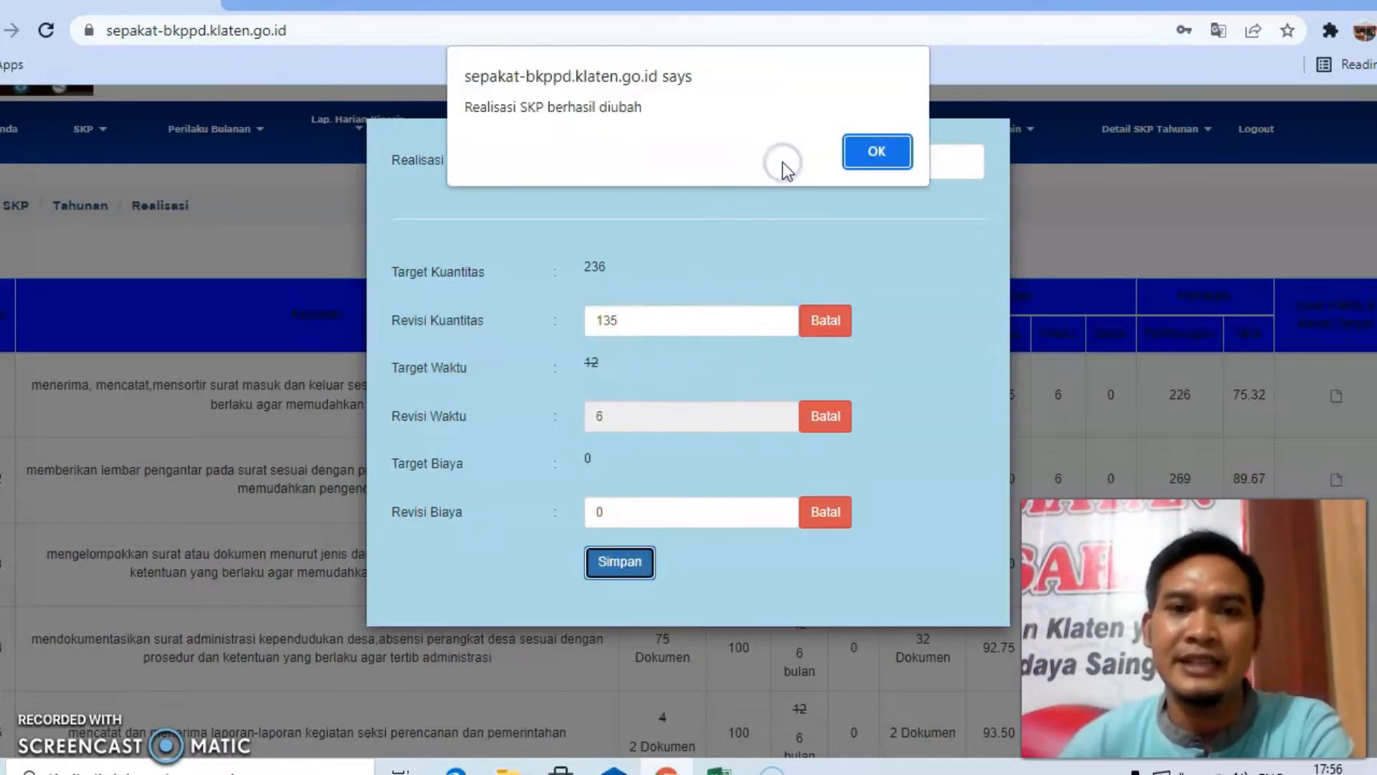
{"action": "left_click", "coordinate": [857, 151]}
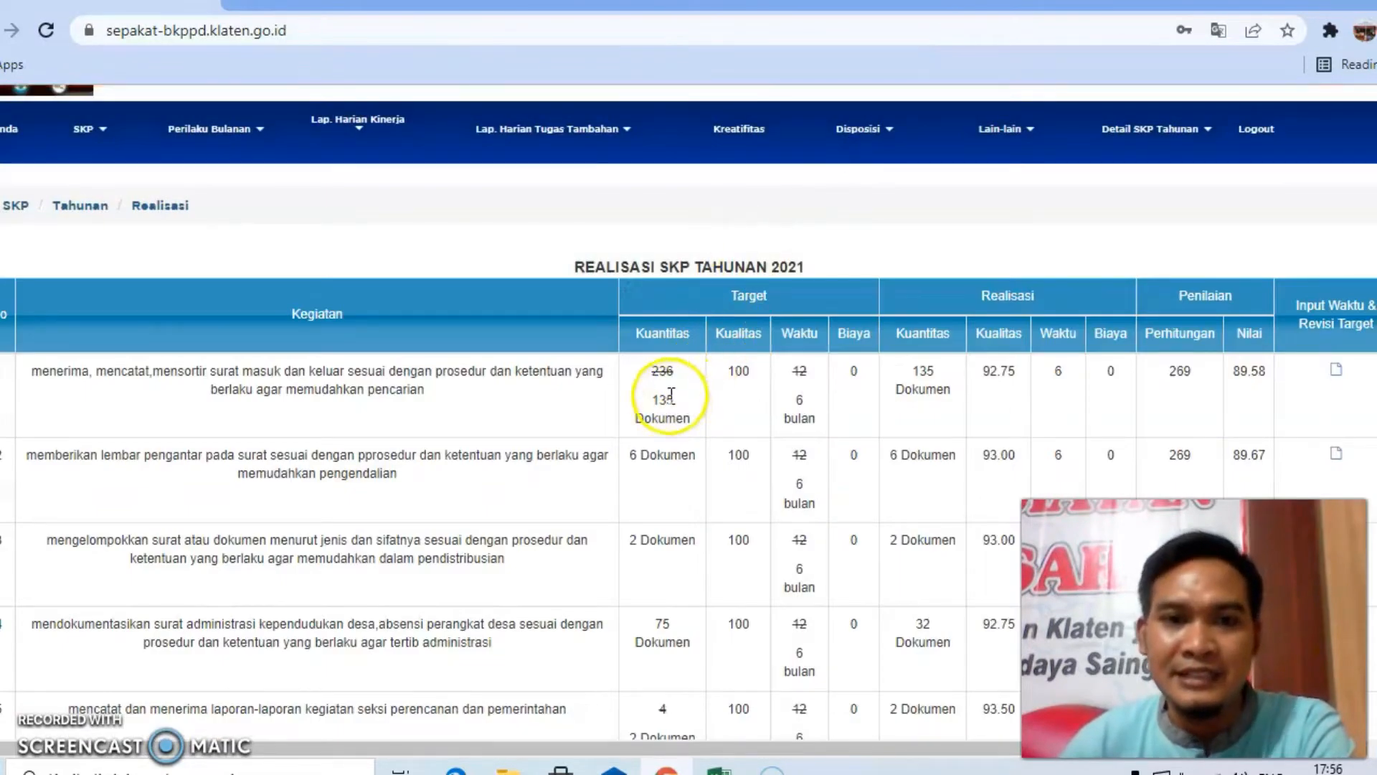
Compare the target and realised quantities of the activities in the table, particularly the first and fourth rows
{"action": "left_click", "coordinate": [677, 400]}
{"action": "left_click_drag", "start_coordinate": [677, 400], "coordinate": [654, 399]}
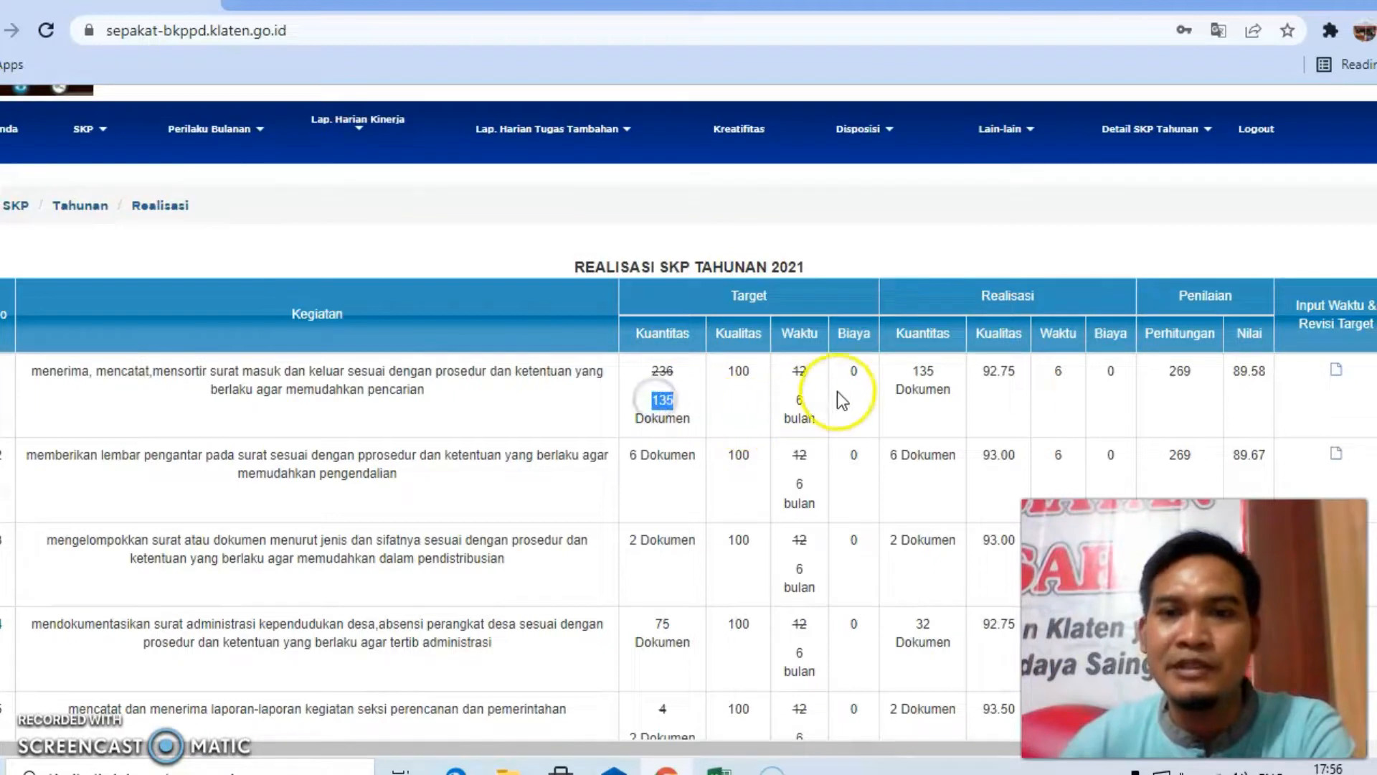
{"action": "left_click_drag", "start_coordinate": [938, 374], "coordinate": [926, 371]}
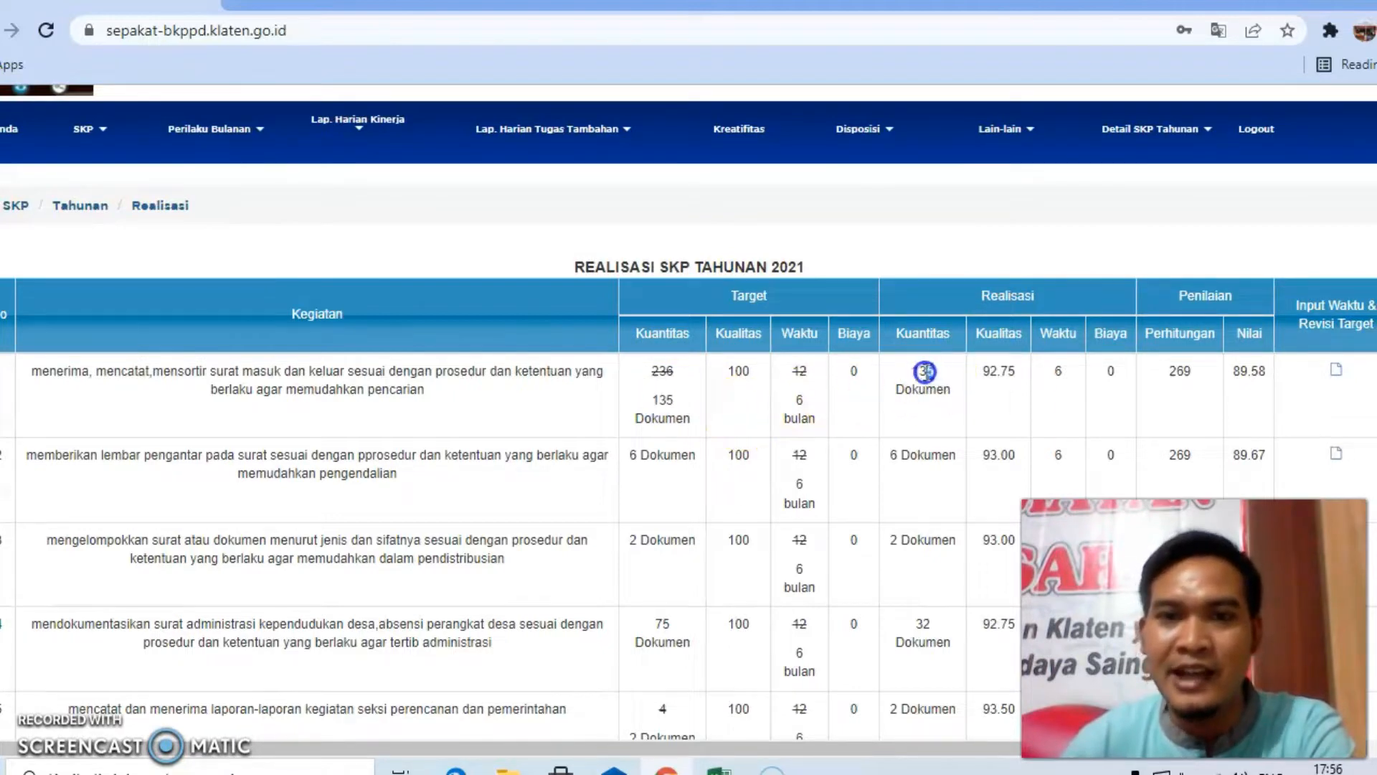
{"action": "scroll", "coordinate": [916, 373], "scroll_direction": "down", "scroll_amount": 1}
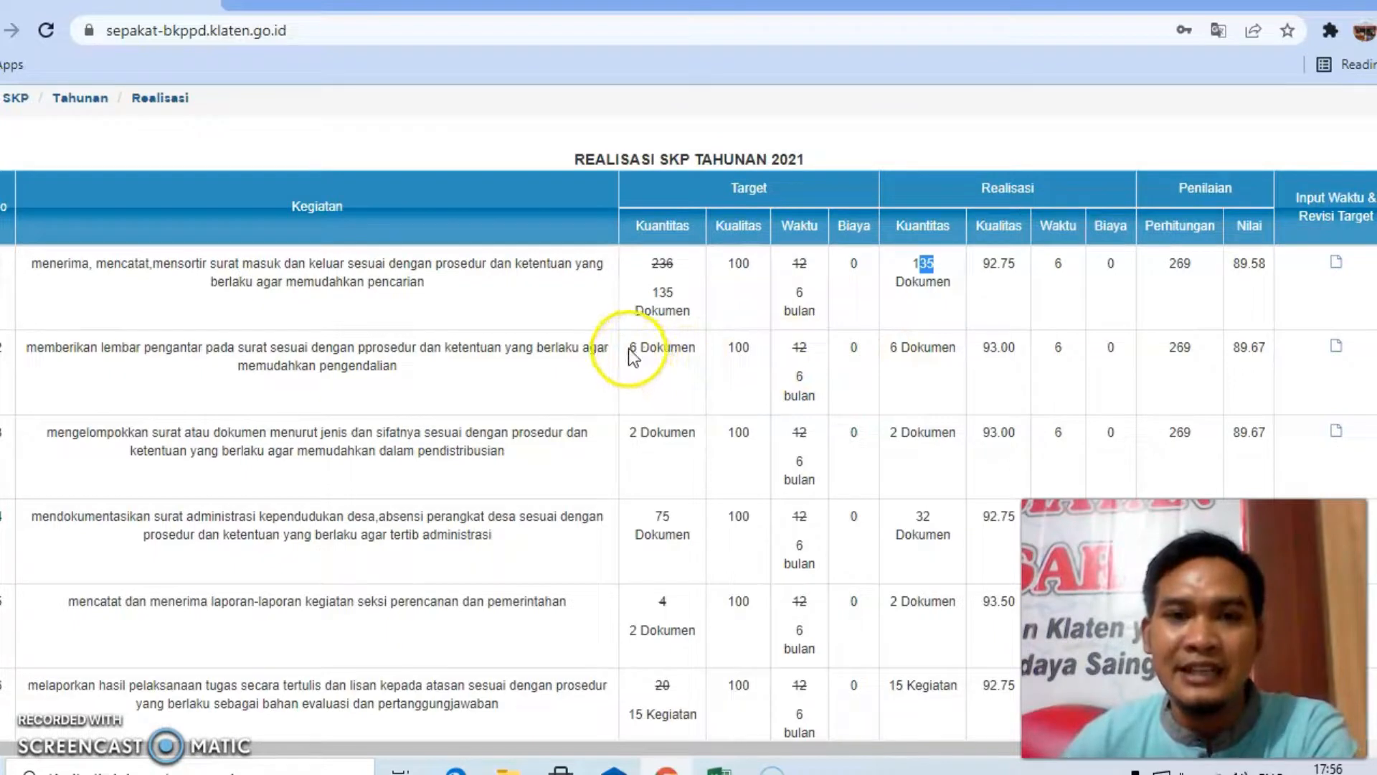
{"action": "scroll", "coordinate": [909, 347], "scroll_direction": "down", "scroll_amount": 1}
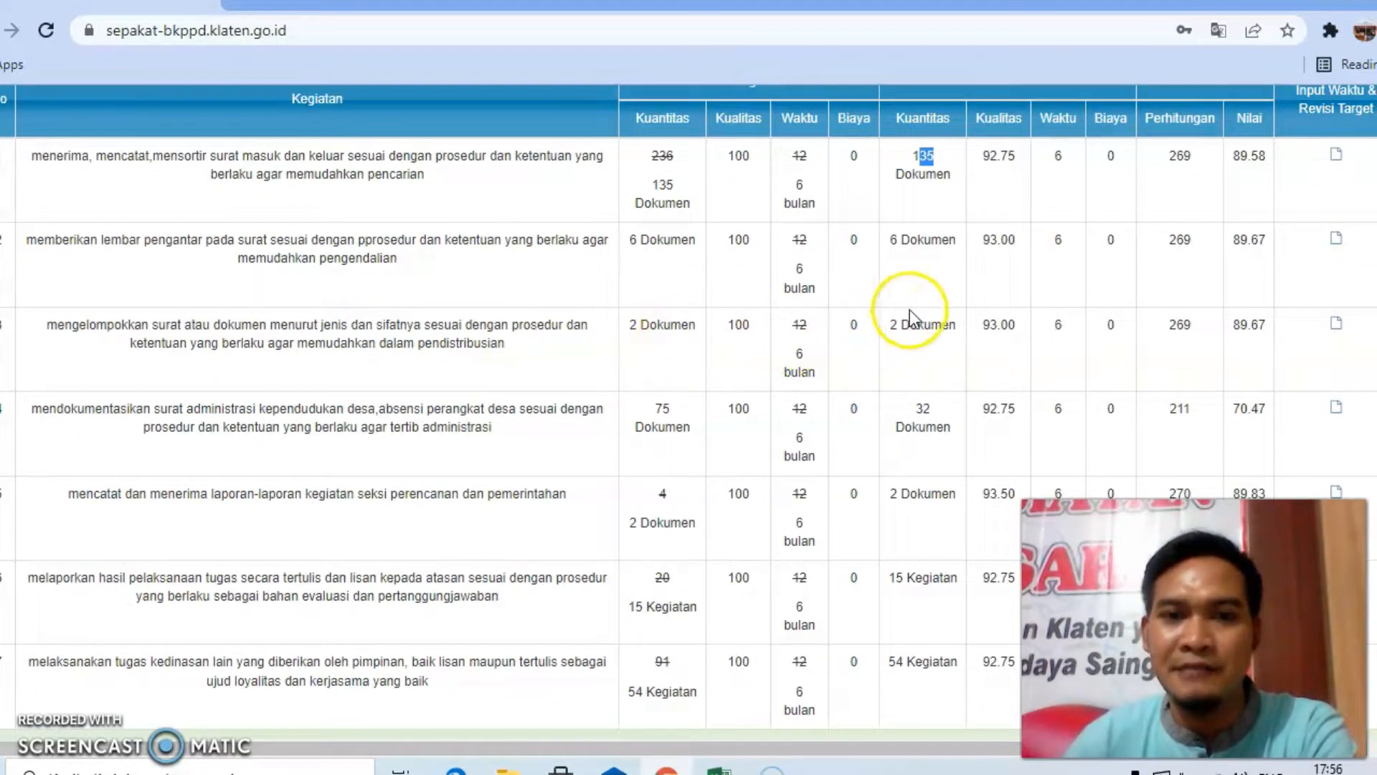
{"action": "left_click", "coordinate": [664, 412]}
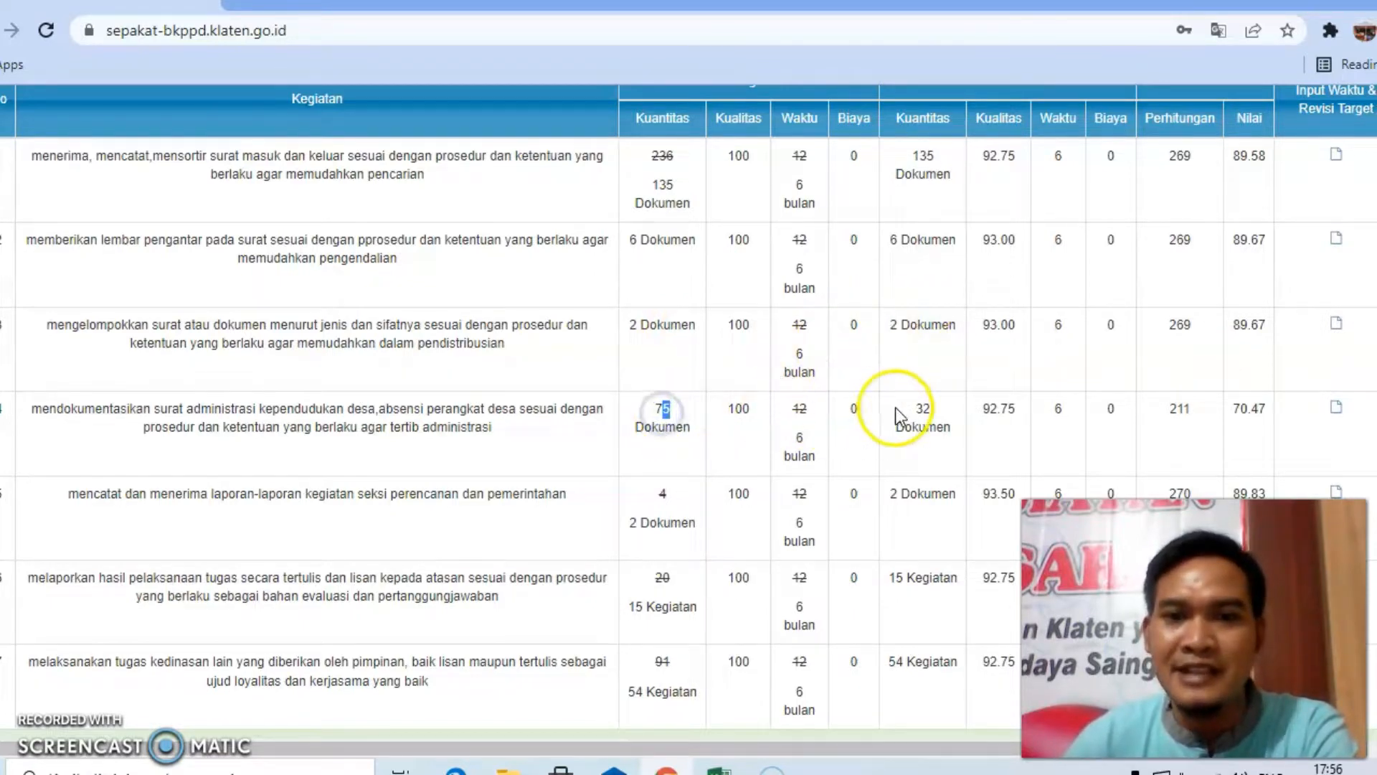
{"action": "double_click", "coordinate": [660, 410]}
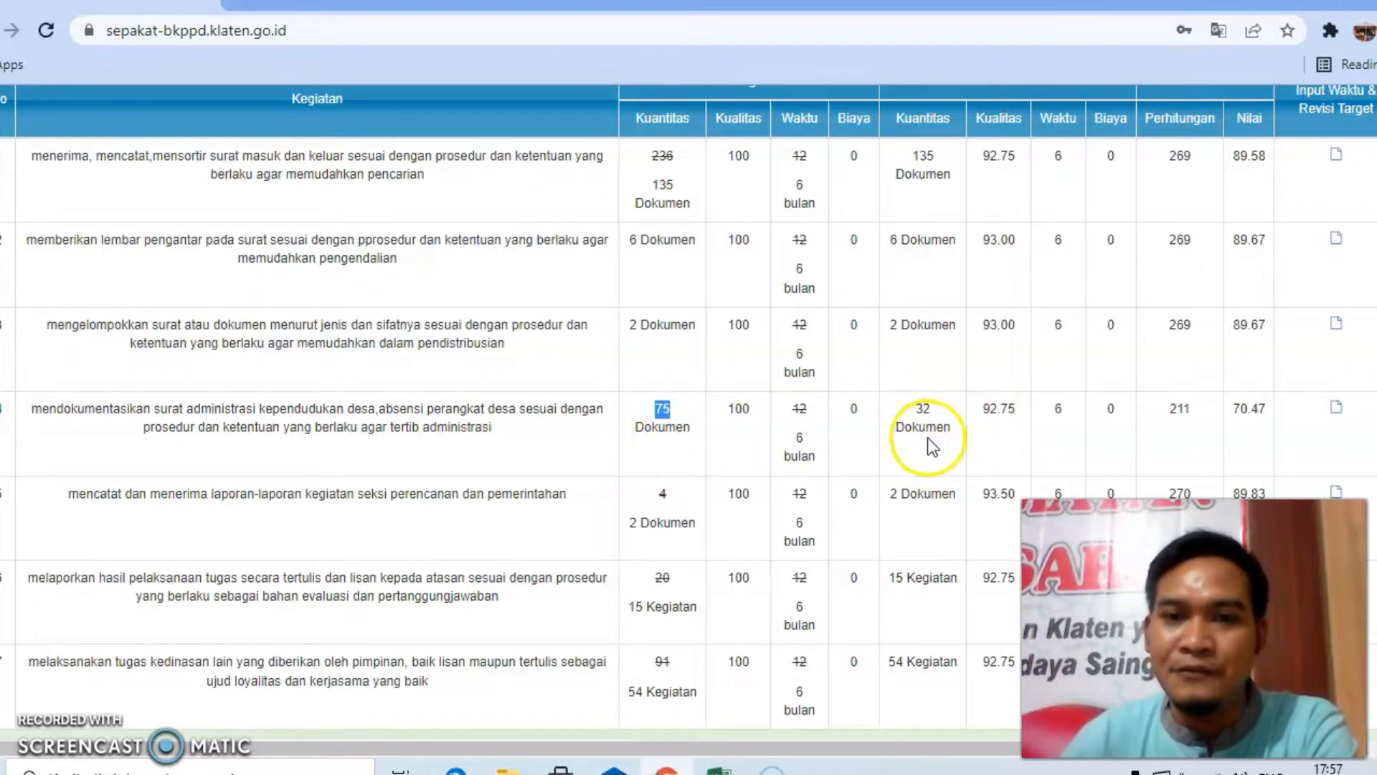
Set Revisi Kuantitas to 32 for the fourth activity (mendokumentasikan surat administrasi kependudukan desa) and save the revision
{"action": "left_click", "coordinate": [1335, 408]}
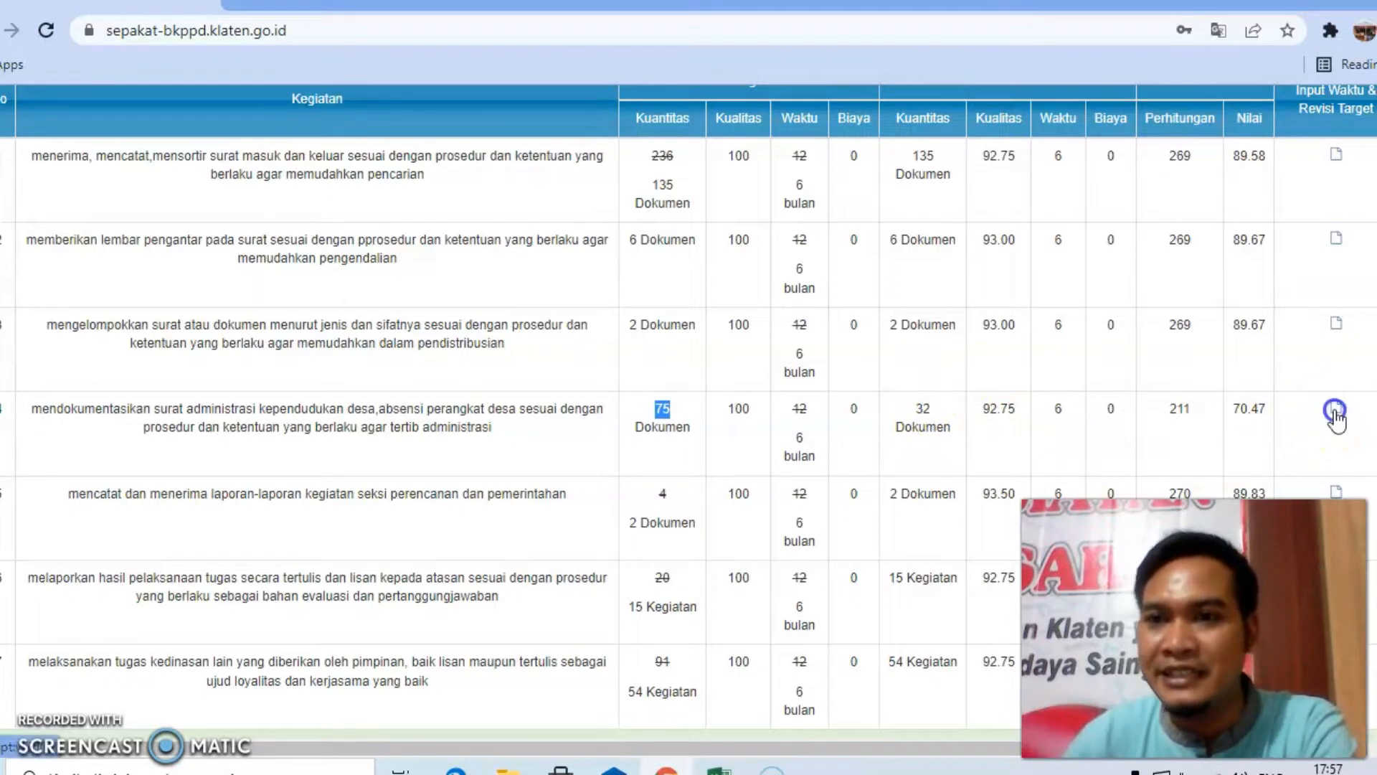
{"action": "left_click", "coordinate": [646, 169]}
{"action": "double_click", "coordinate": [601, 170]}
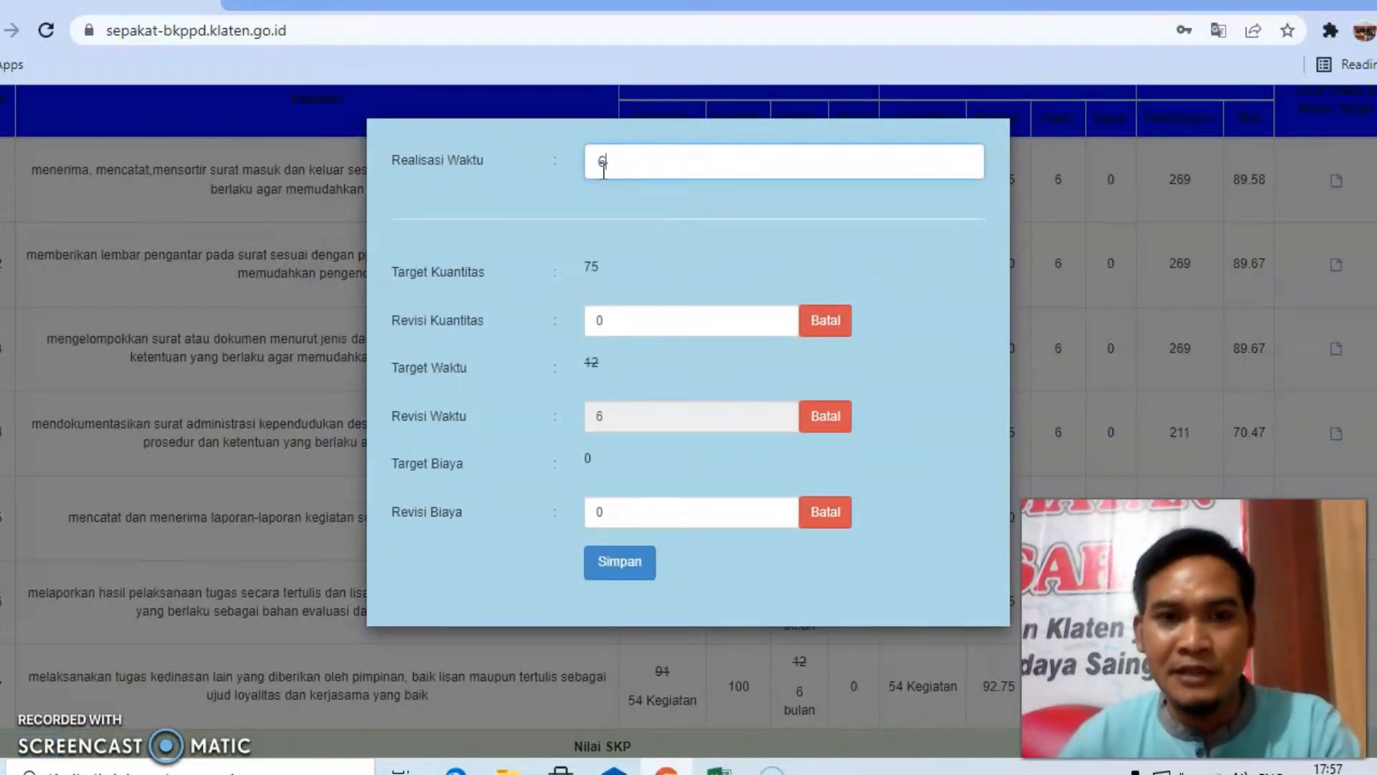
{"action": "left_click", "coordinate": [648, 316]}
{"action": "double_click", "coordinate": [603, 313]}
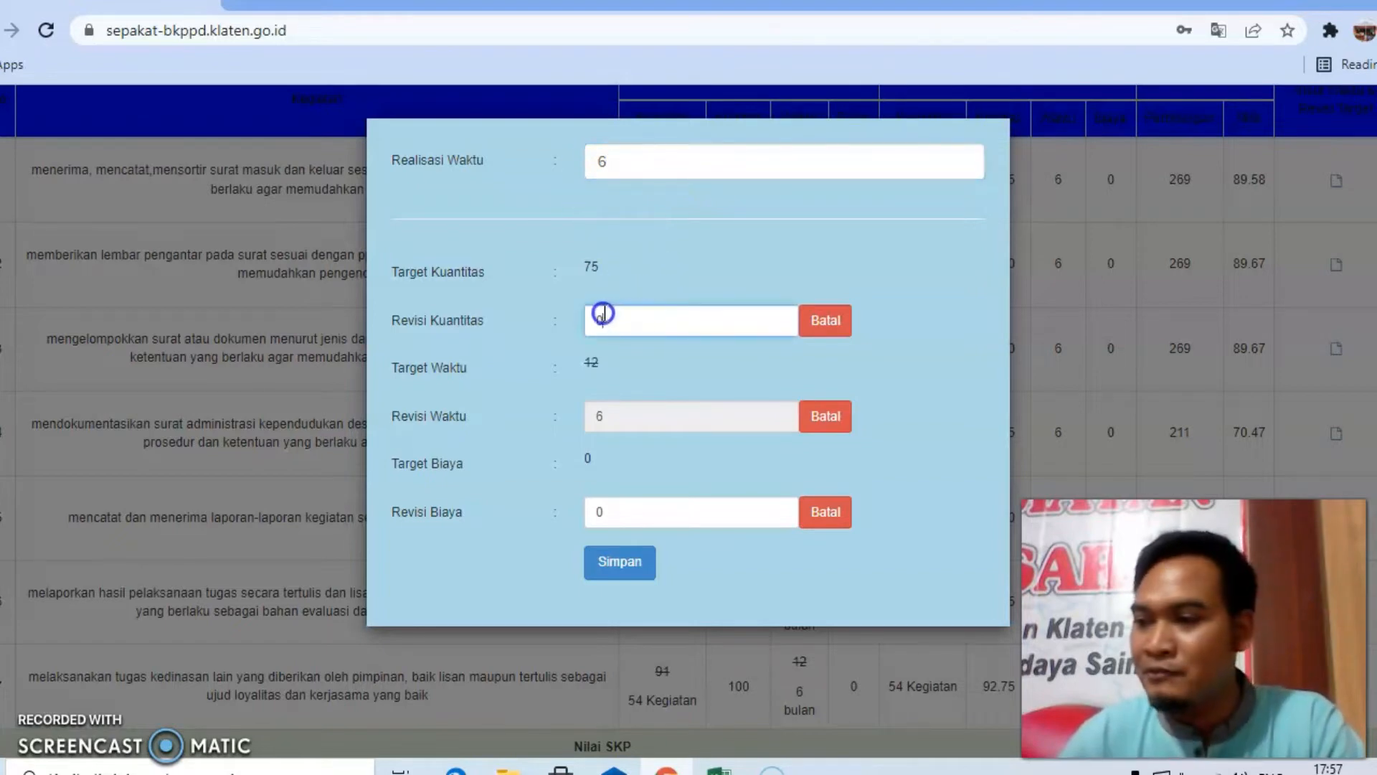
{"action": "left_click_drag", "start_coordinate": [603, 313], "coordinate": [594, 314]}
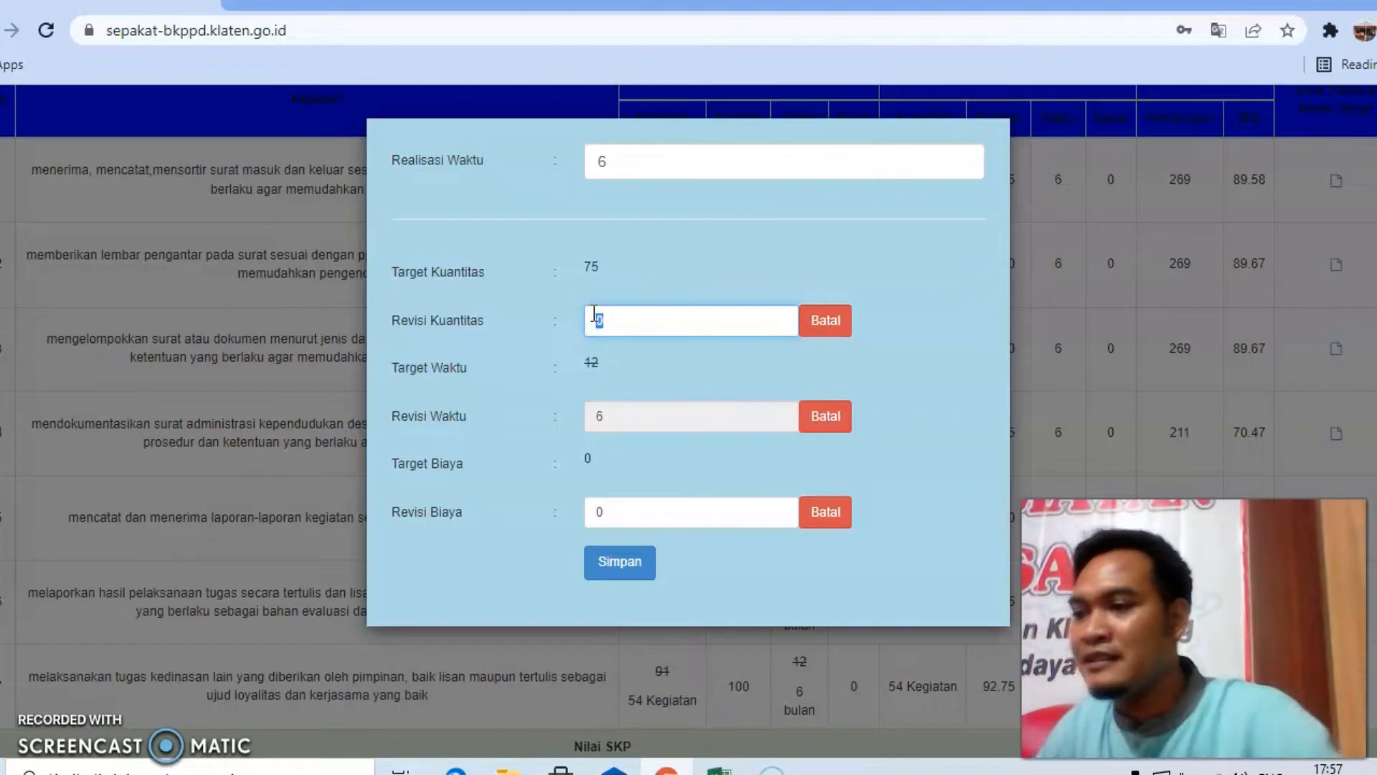
{"action": "type", "text": "32"}
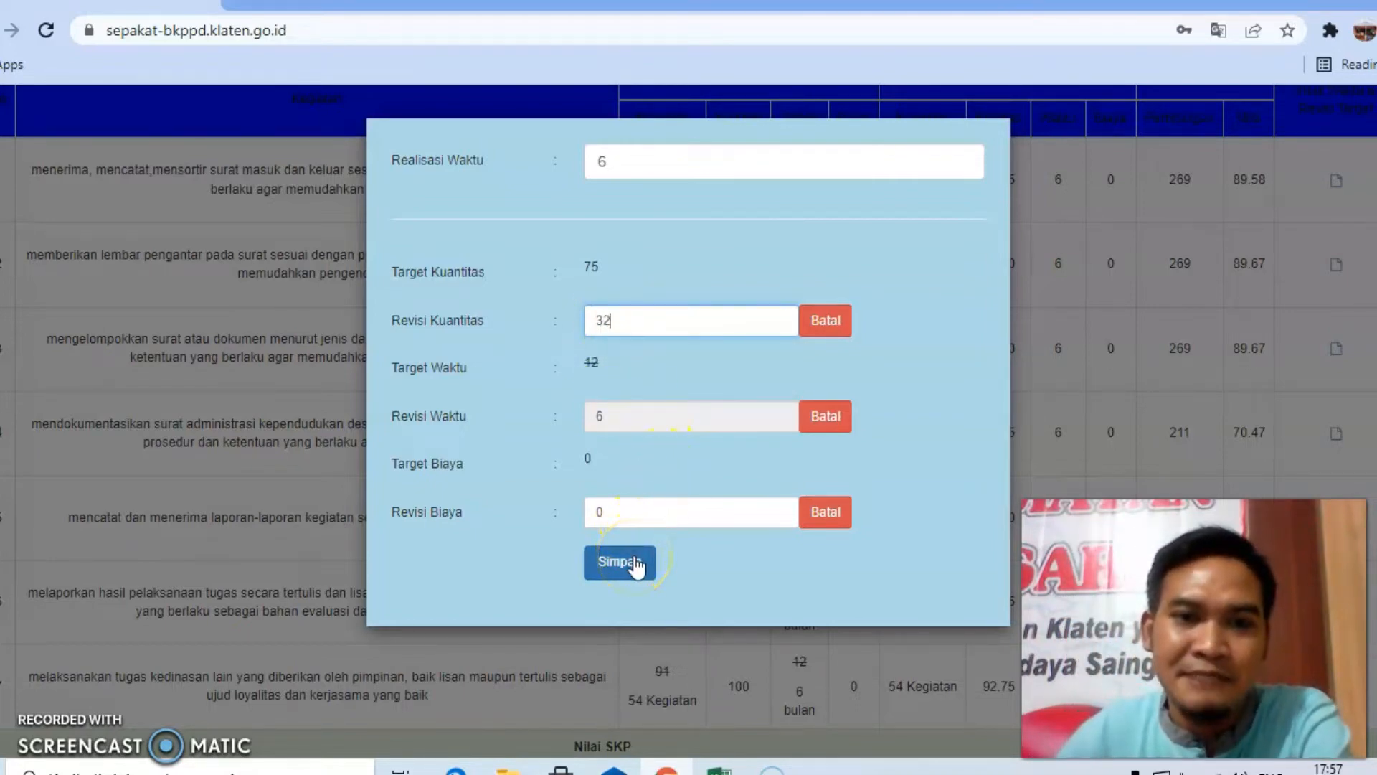
{"action": "left_click", "coordinate": [636, 565]}
{"action": "left_click", "coordinate": [778, 151]}
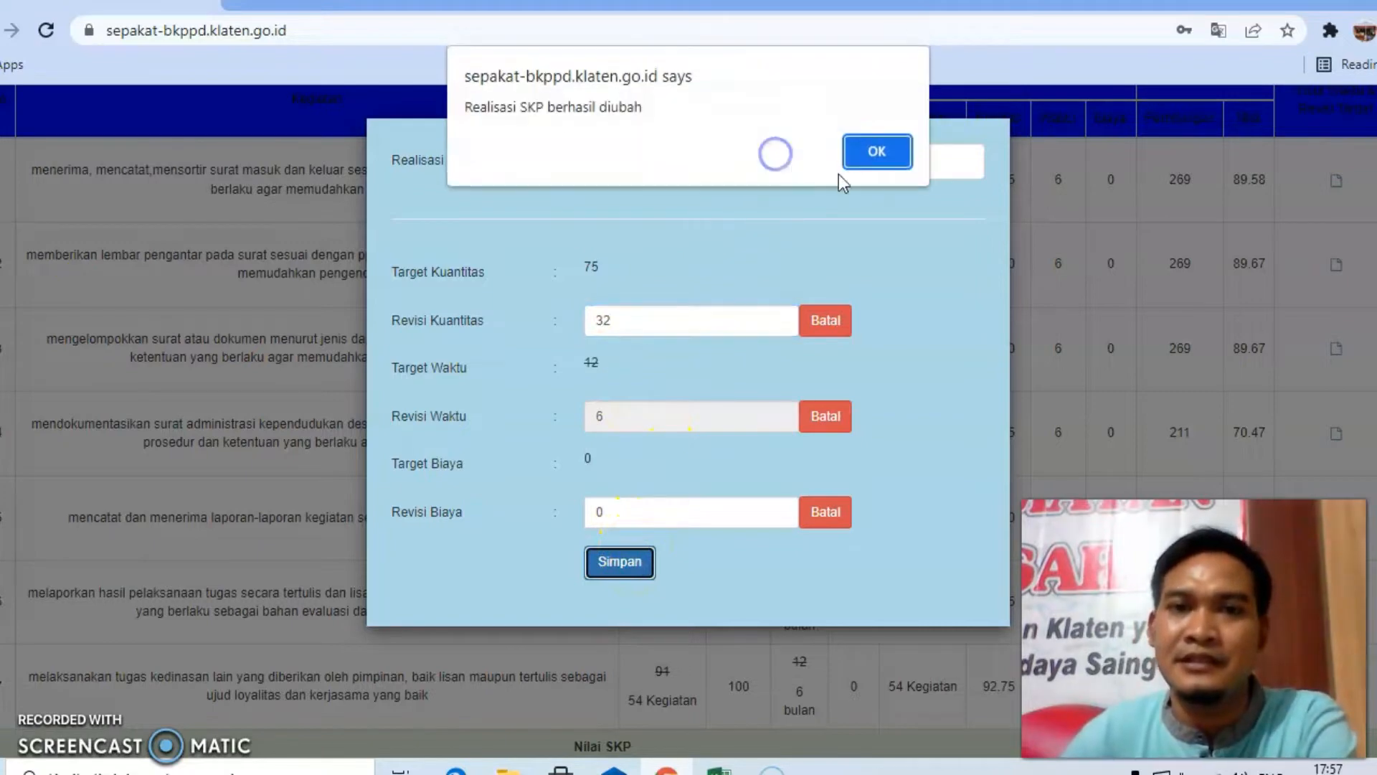
{"action": "left_click", "coordinate": [877, 152]}
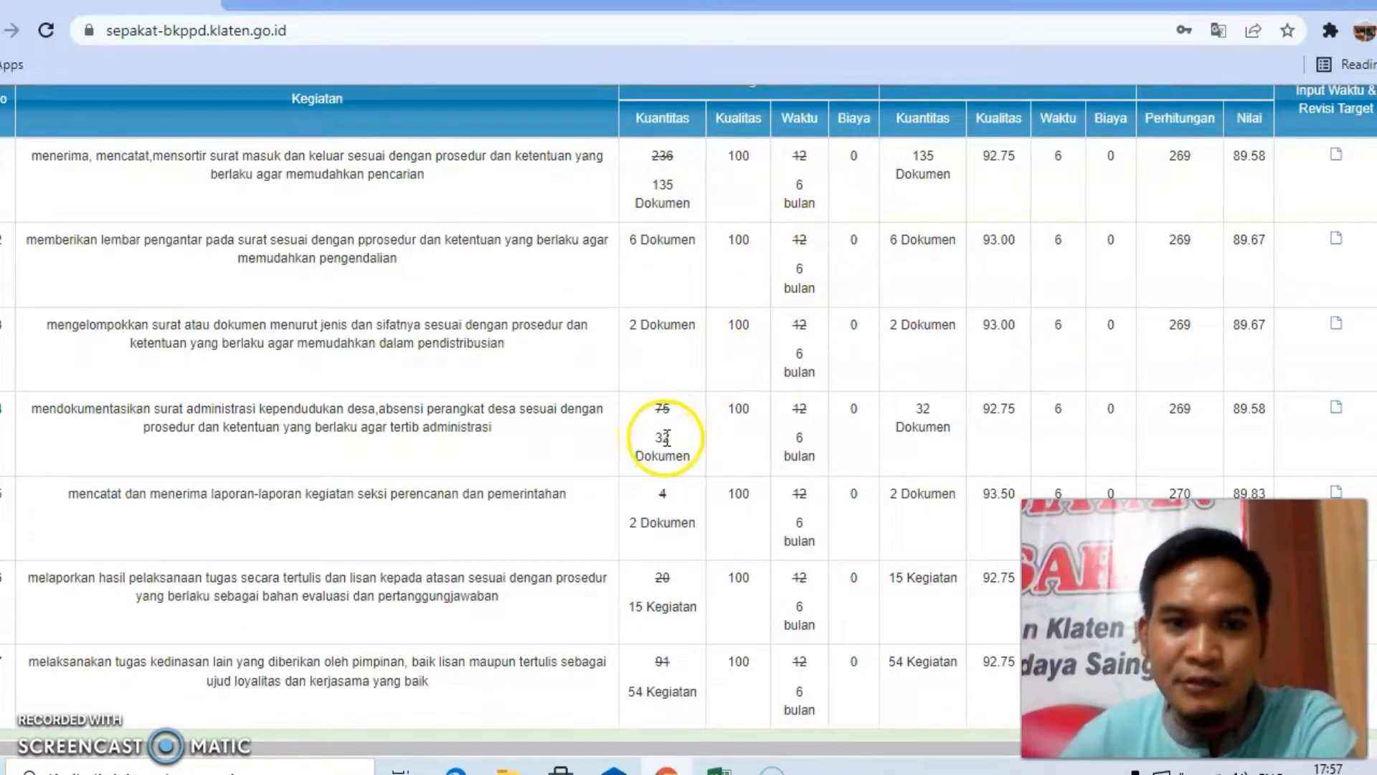
Compare the revised target and realised quantities of the remaining activities down to the last row, including the Nilai SKP row
{"action": "scroll", "coordinate": [673, 437], "scroll_direction": "down", "scroll_amount": 3}
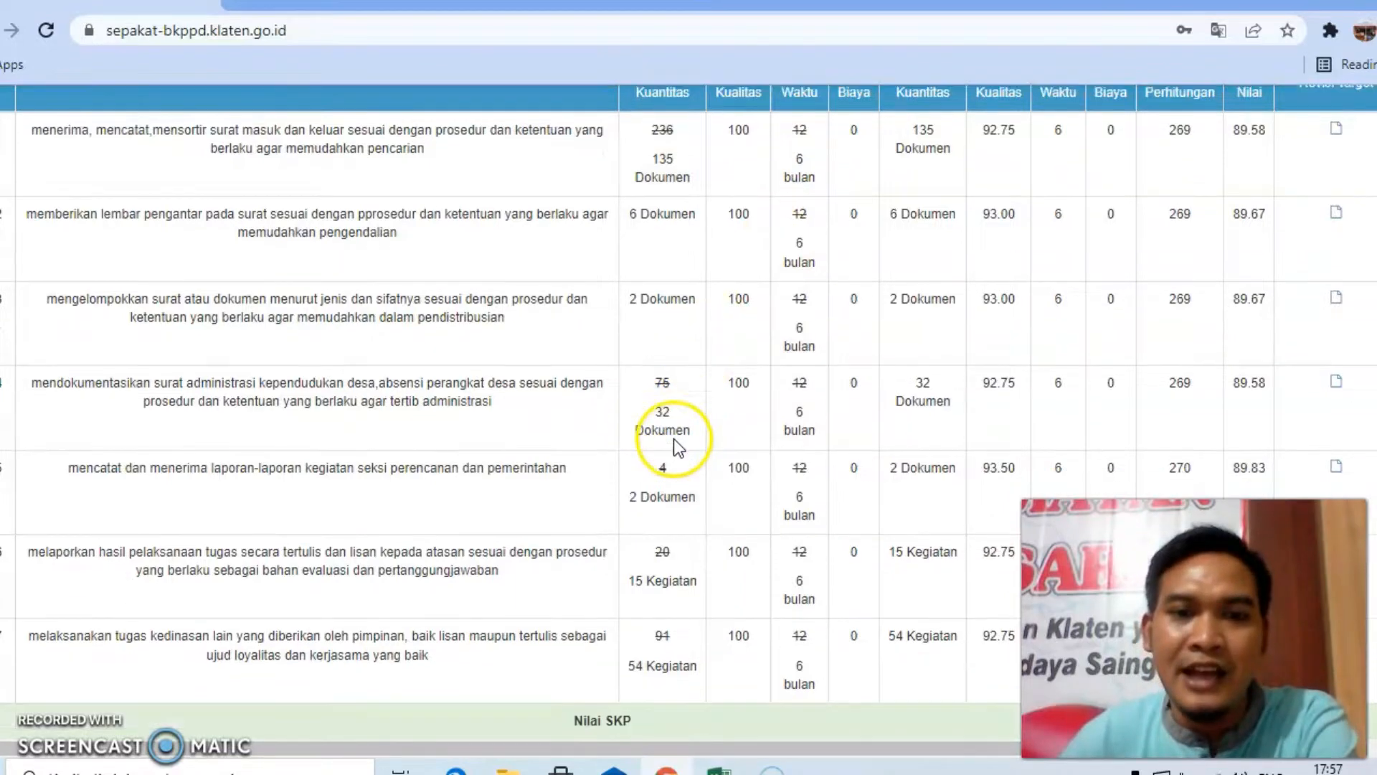
{"action": "scroll", "coordinate": [700, 536], "scroll_direction": "down", "scroll_amount": 1}
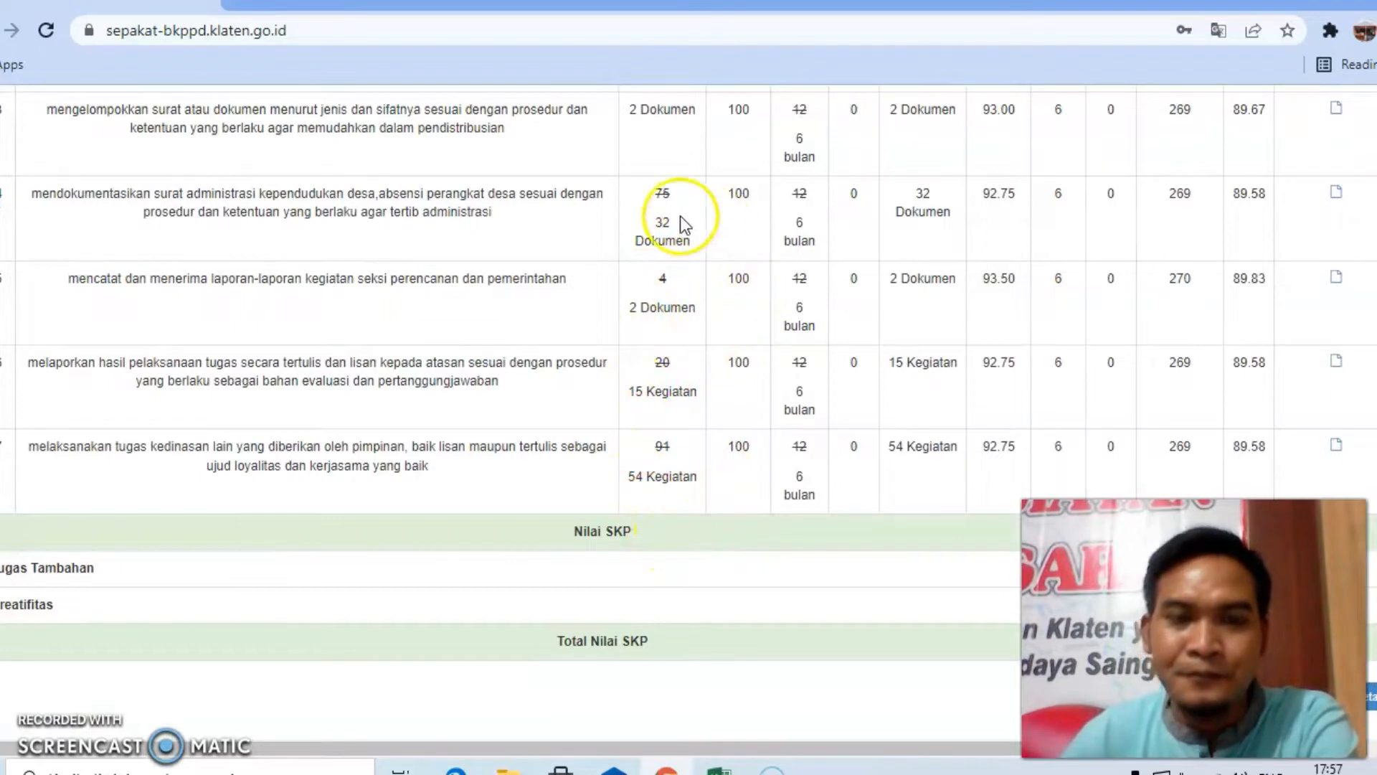
{"action": "scroll", "coordinate": [664, 436], "scroll_direction": "down", "scroll_amount": 2}
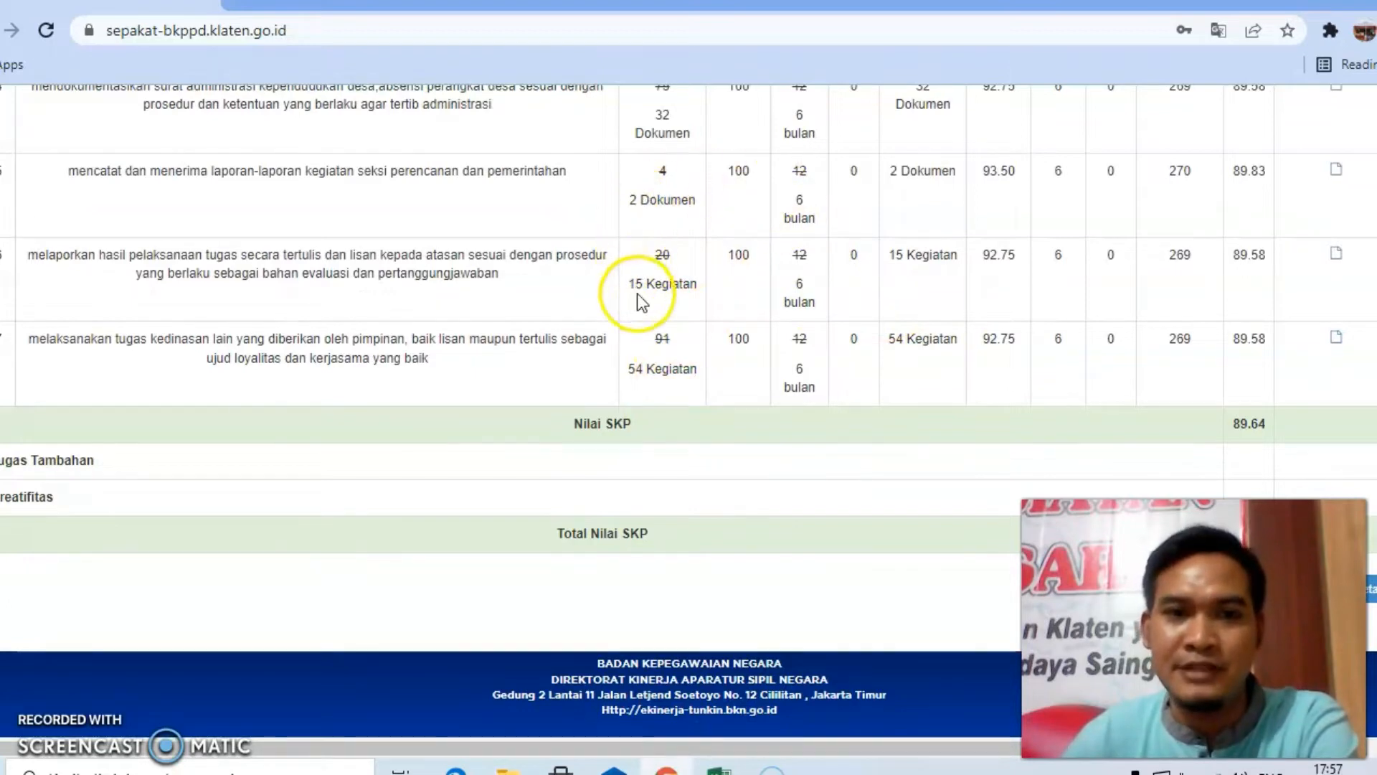
{"action": "scroll", "coordinate": [661, 354], "scroll_direction": "down", "scroll_amount": 1}
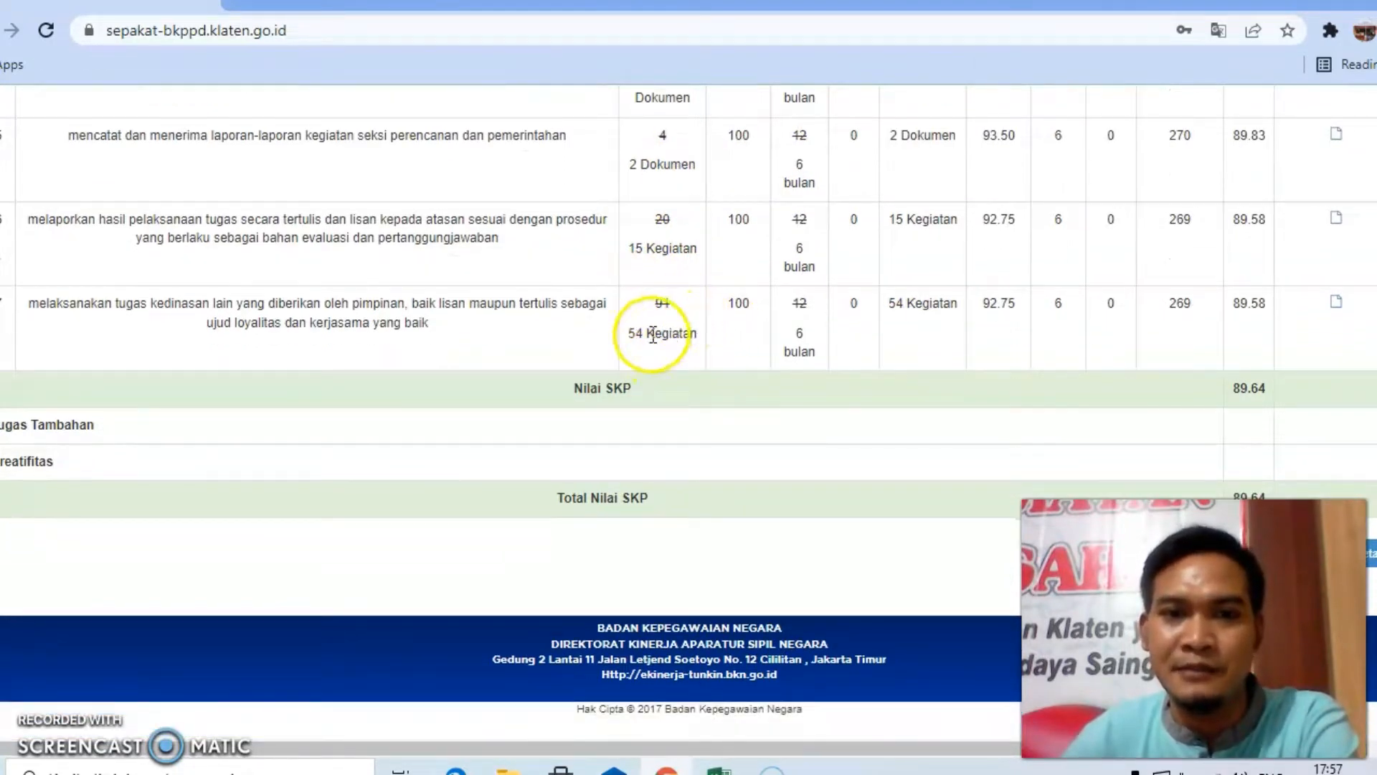
{"action": "left_click", "coordinate": [904, 304]}
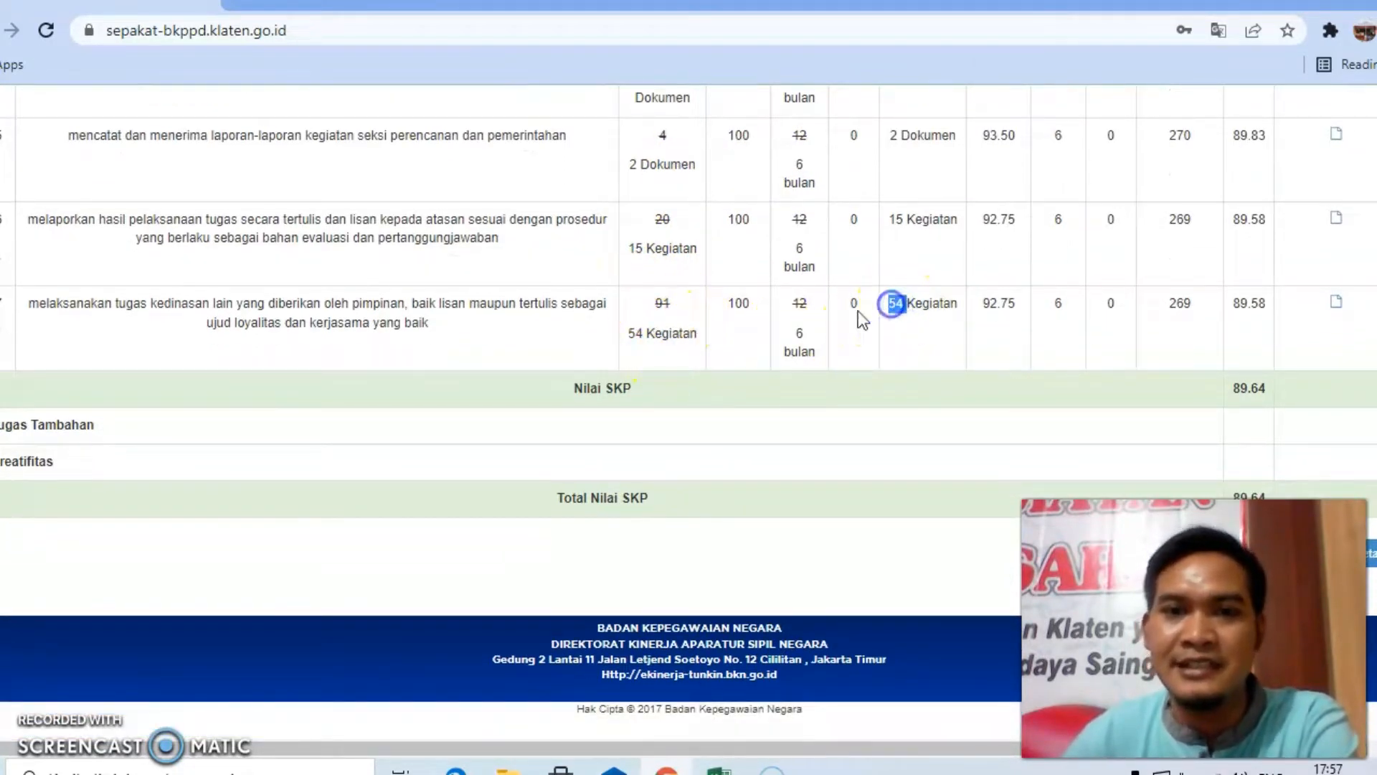
{"action": "left_click", "coordinate": [629, 333]}
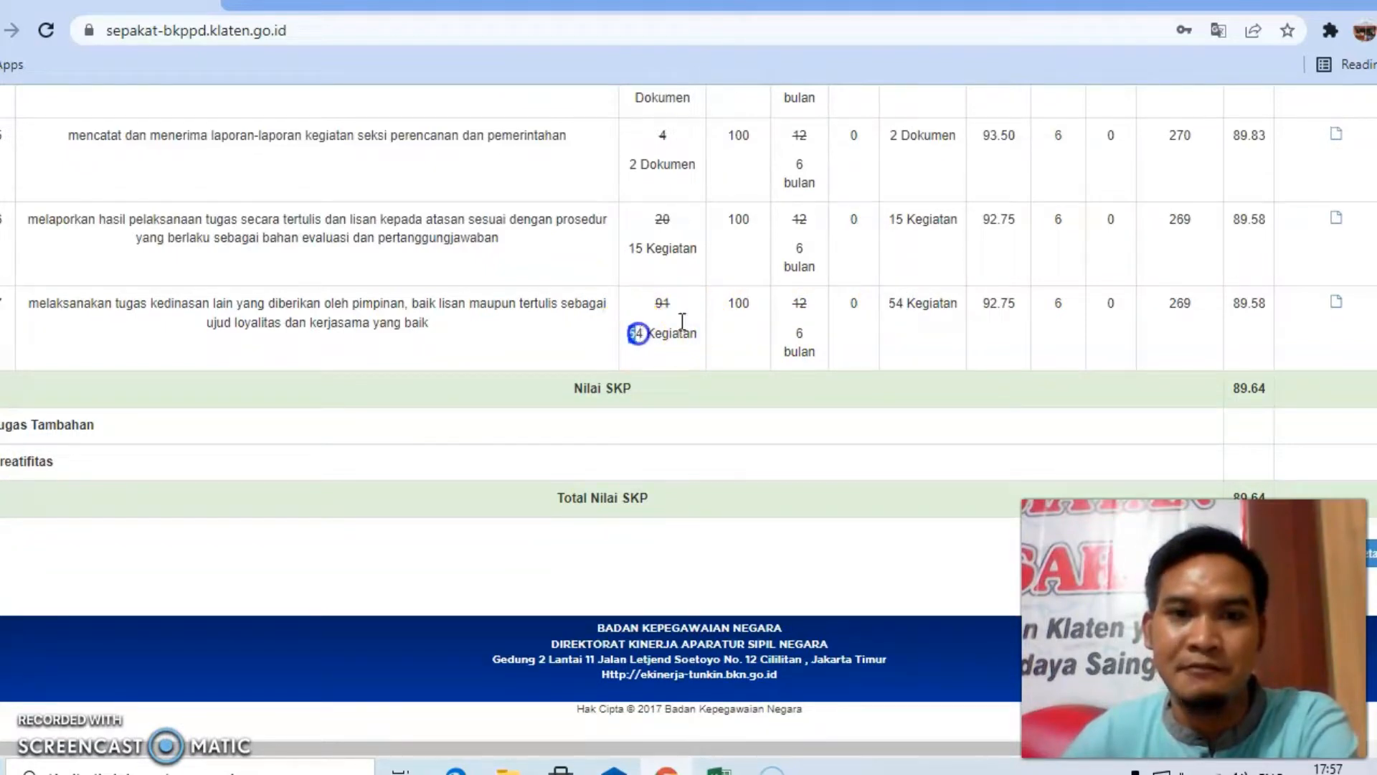
{"action": "left_click_drag", "start_coordinate": [629, 251], "coordinate": [643, 251]}
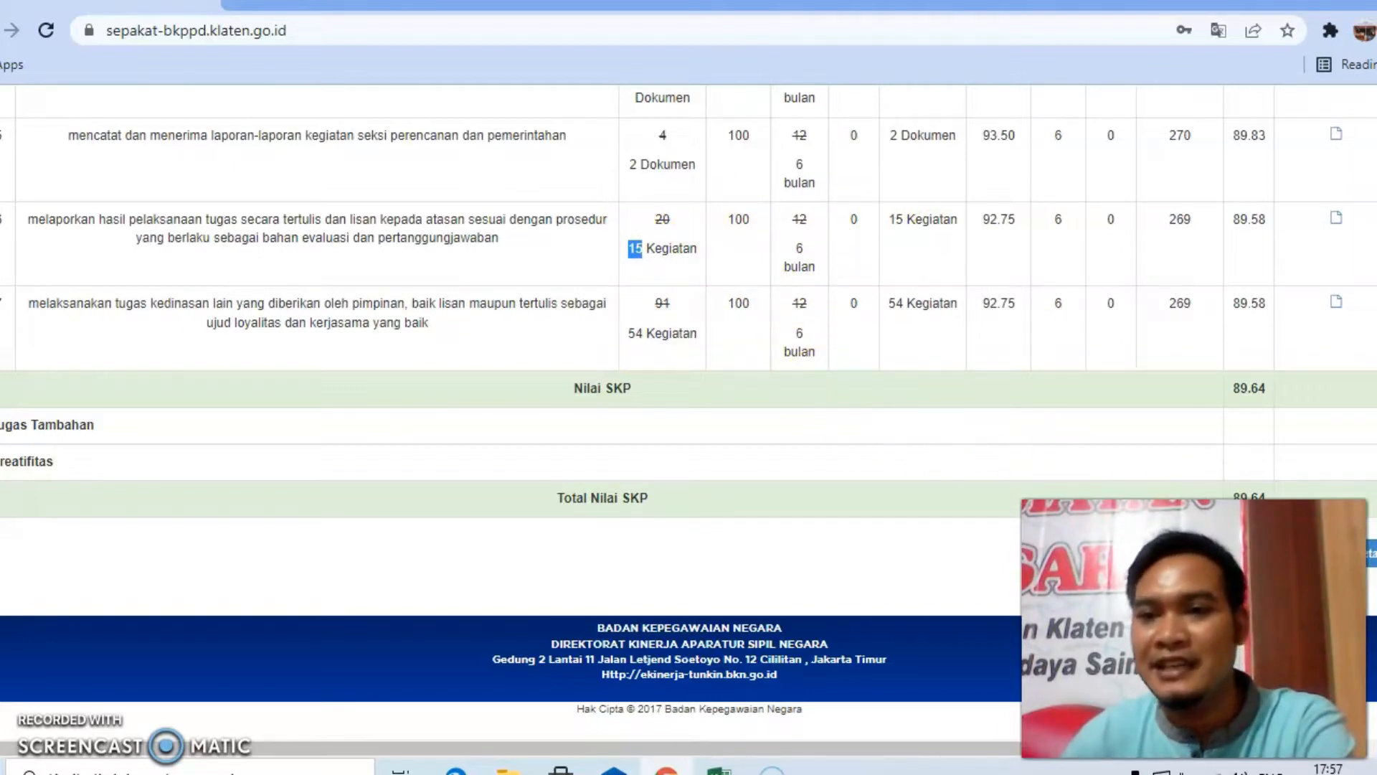
Generate the Cetak Realisasi Tahunan SKP printout with Klaten as the location and look over its first page
{"action": "left_click", "coordinate": [1372, 554]}
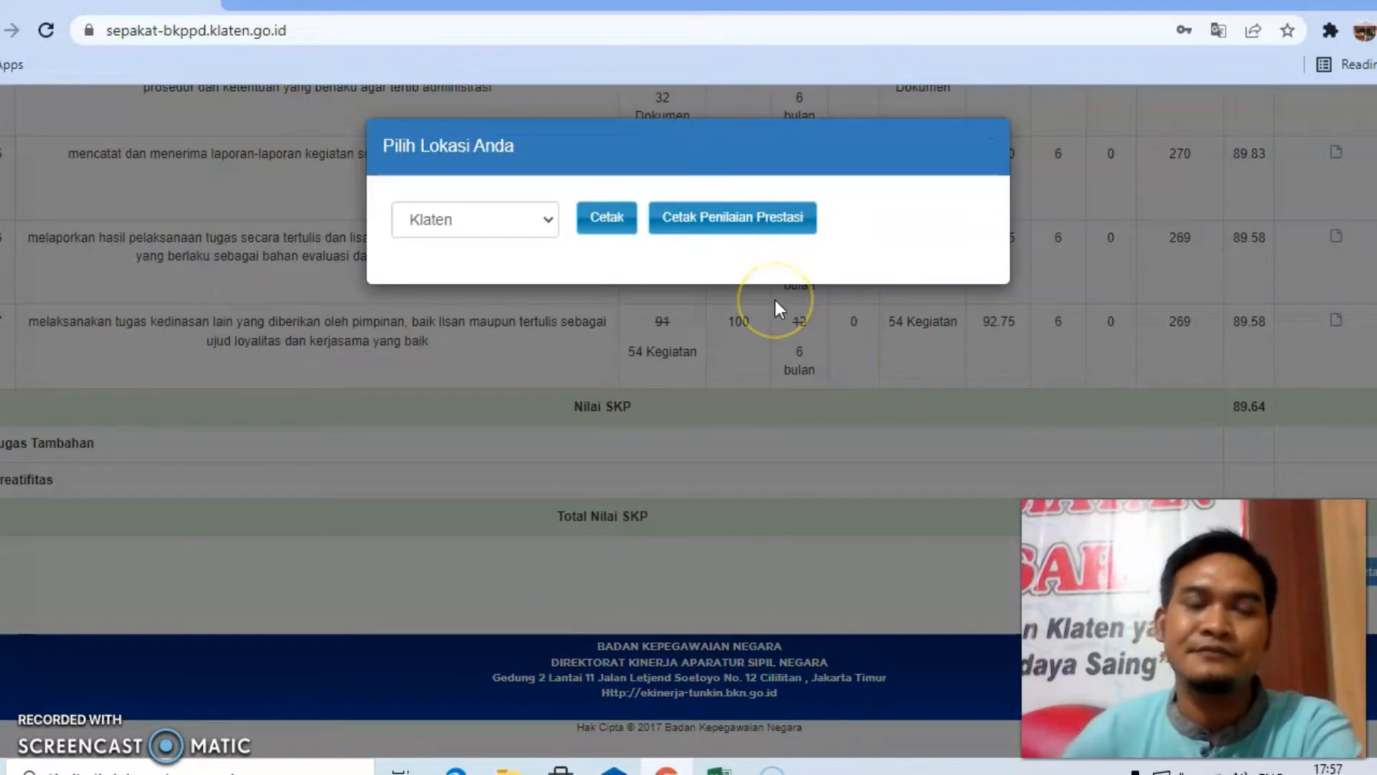
{"action": "left_click", "coordinate": [618, 232]}
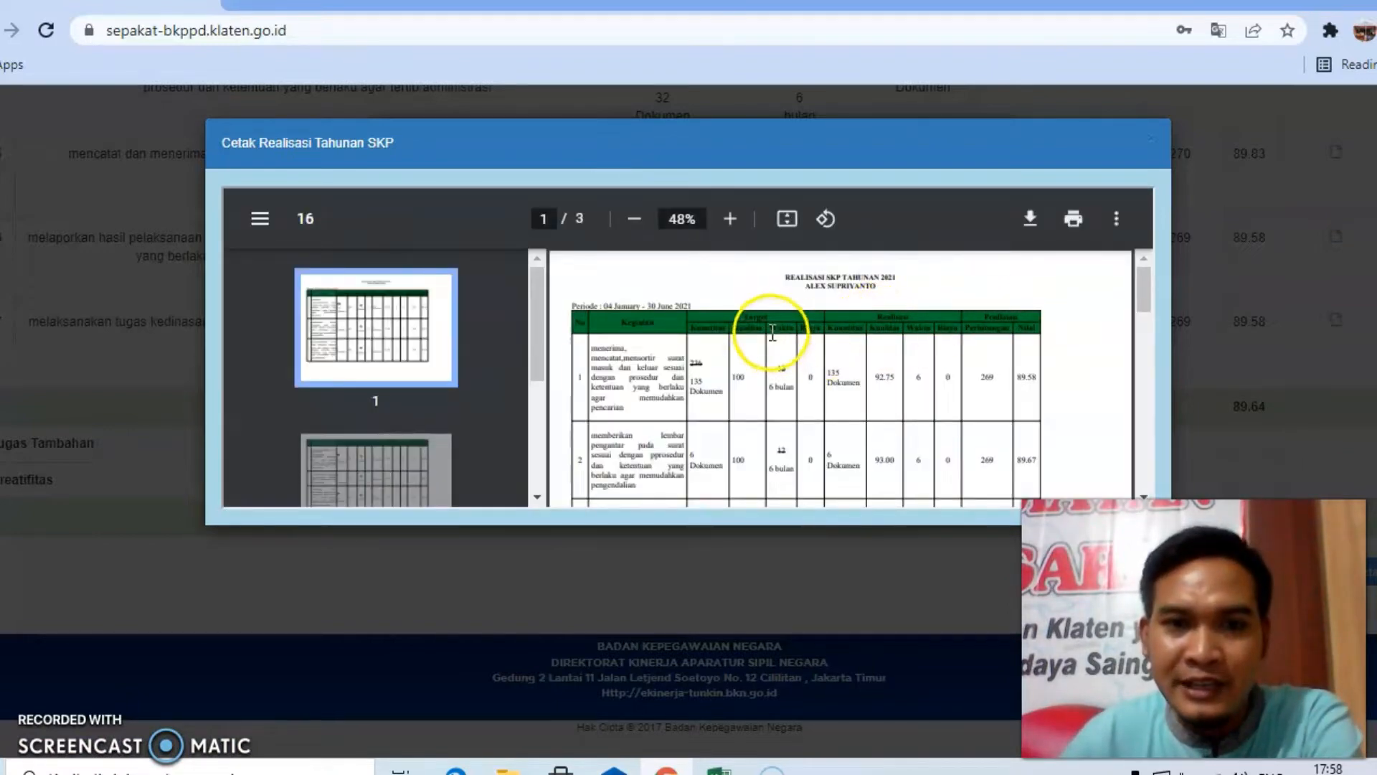
{"action": "scroll", "coordinate": [765, 319], "scroll_direction": "down", "scroll_amount": 2}
{"action": "scroll", "coordinate": [795, 333], "scroll_direction": "up", "scroll_amount": 2}
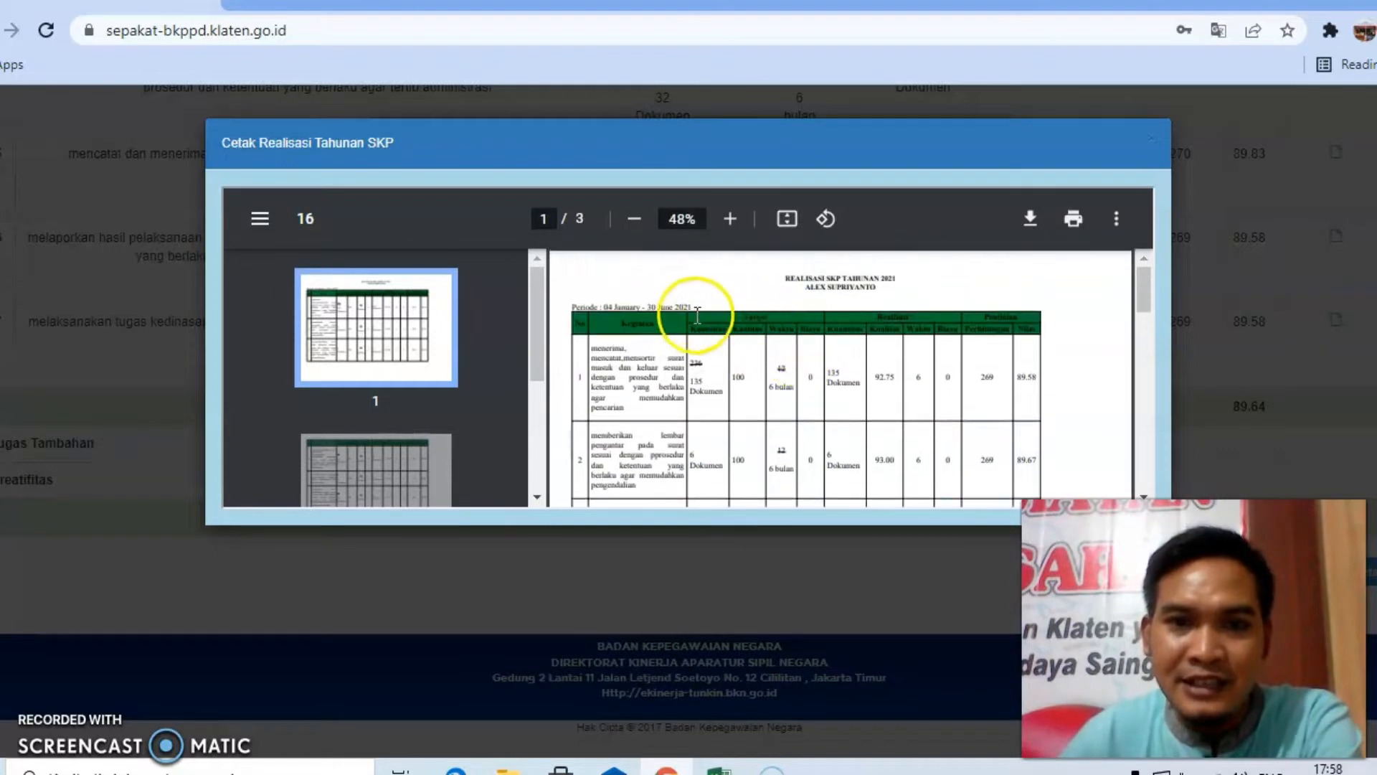
Download the Realisasi Tahunan SKP PDF to Downloads, beginning its file name with SKP, the employee's first name and JanJun 21
{"action": "left_click", "coordinate": [1028, 218]}
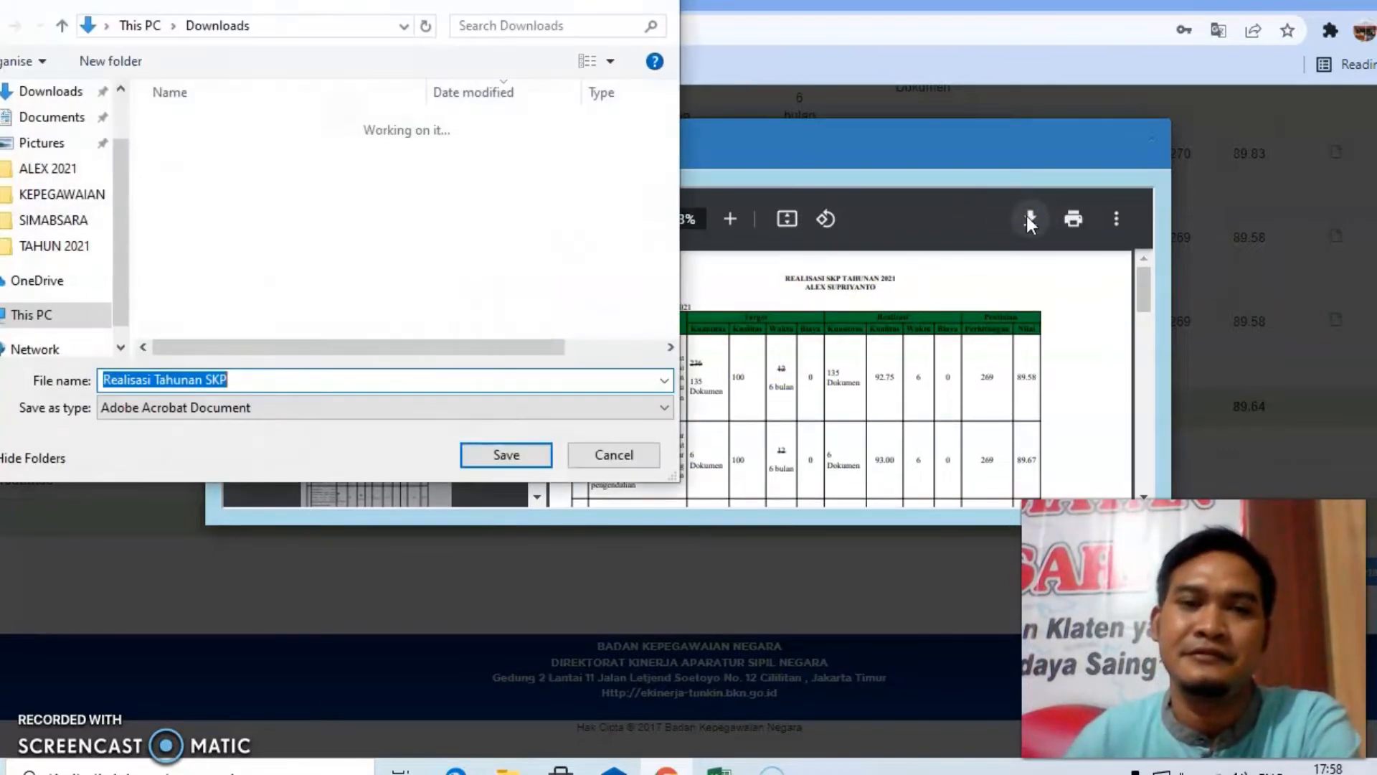
{"action": "left_click", "coordinate": [99, 379]}
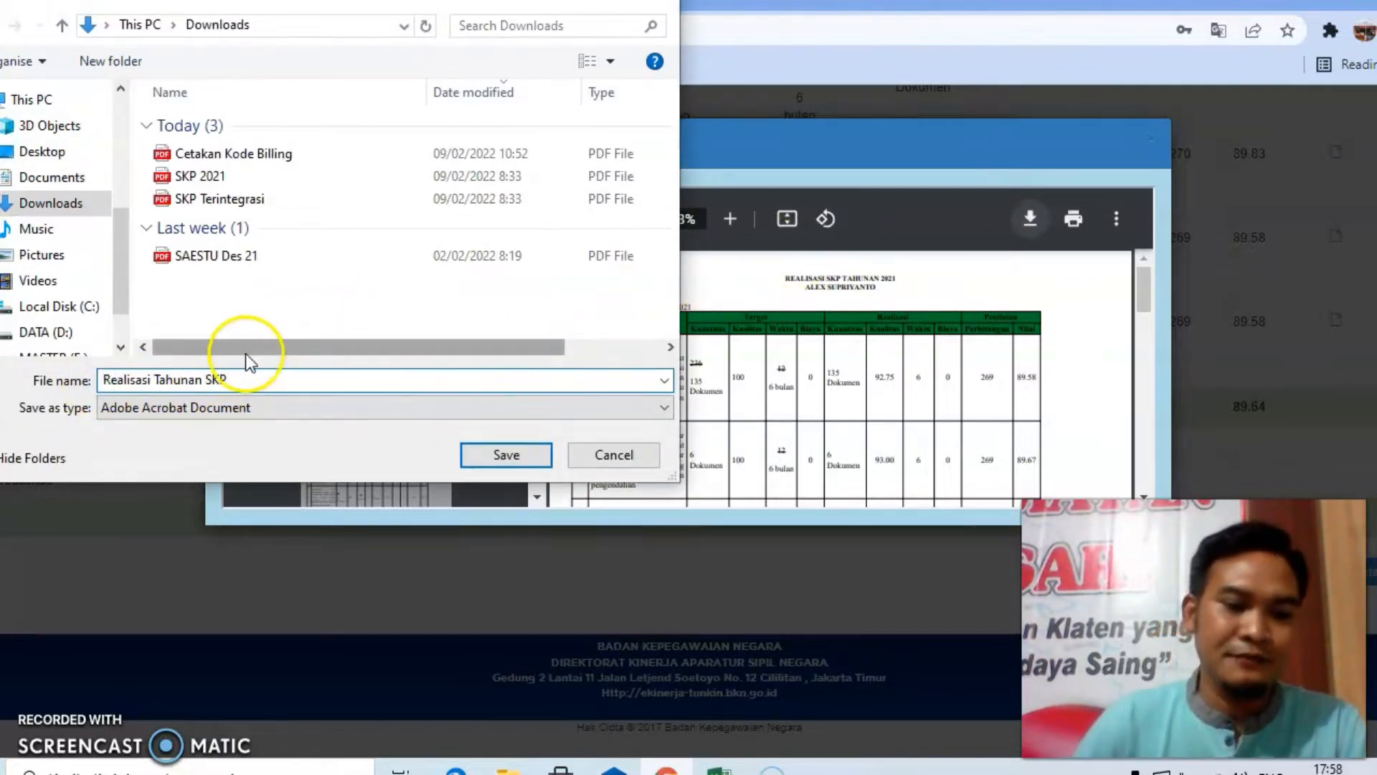
{"action": "type", "text": "SKP "}
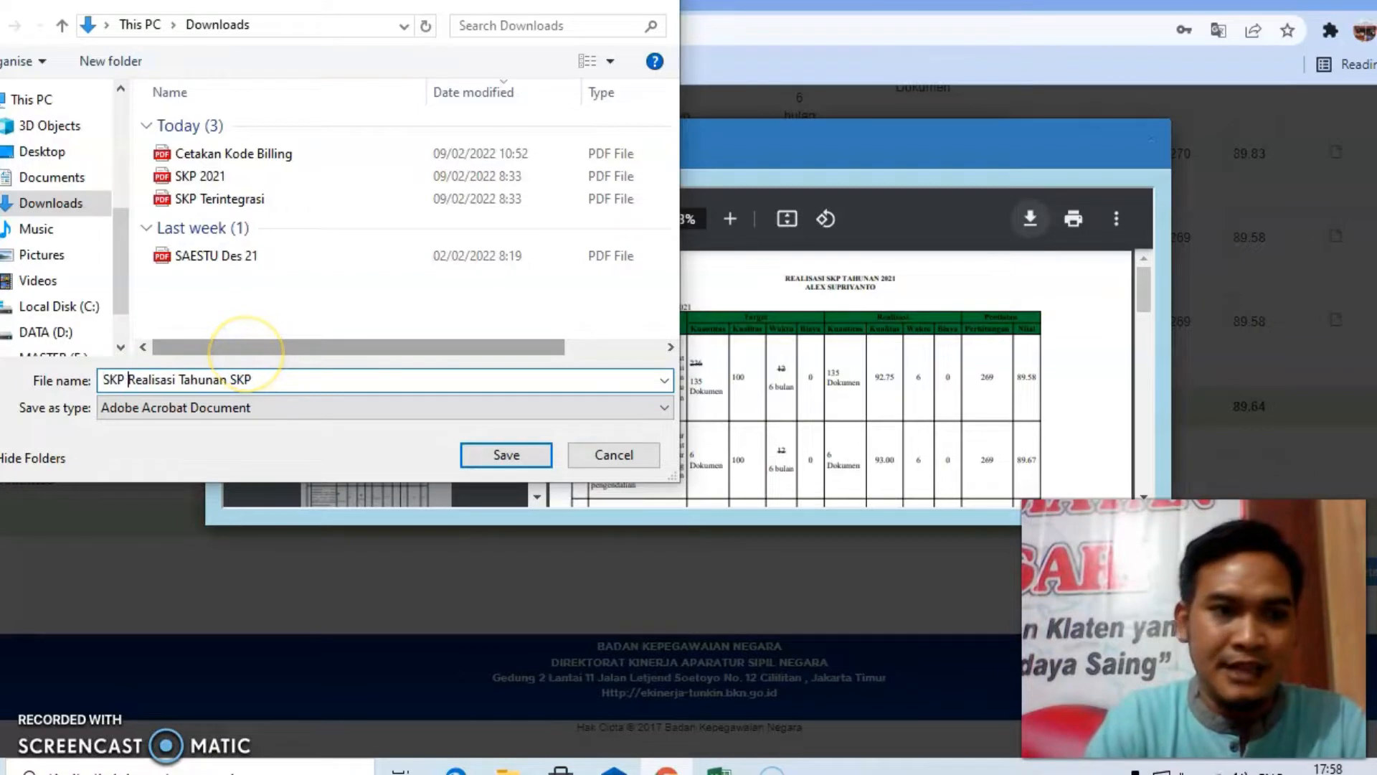
{"action": "type", "text": "Alex JanJu"}
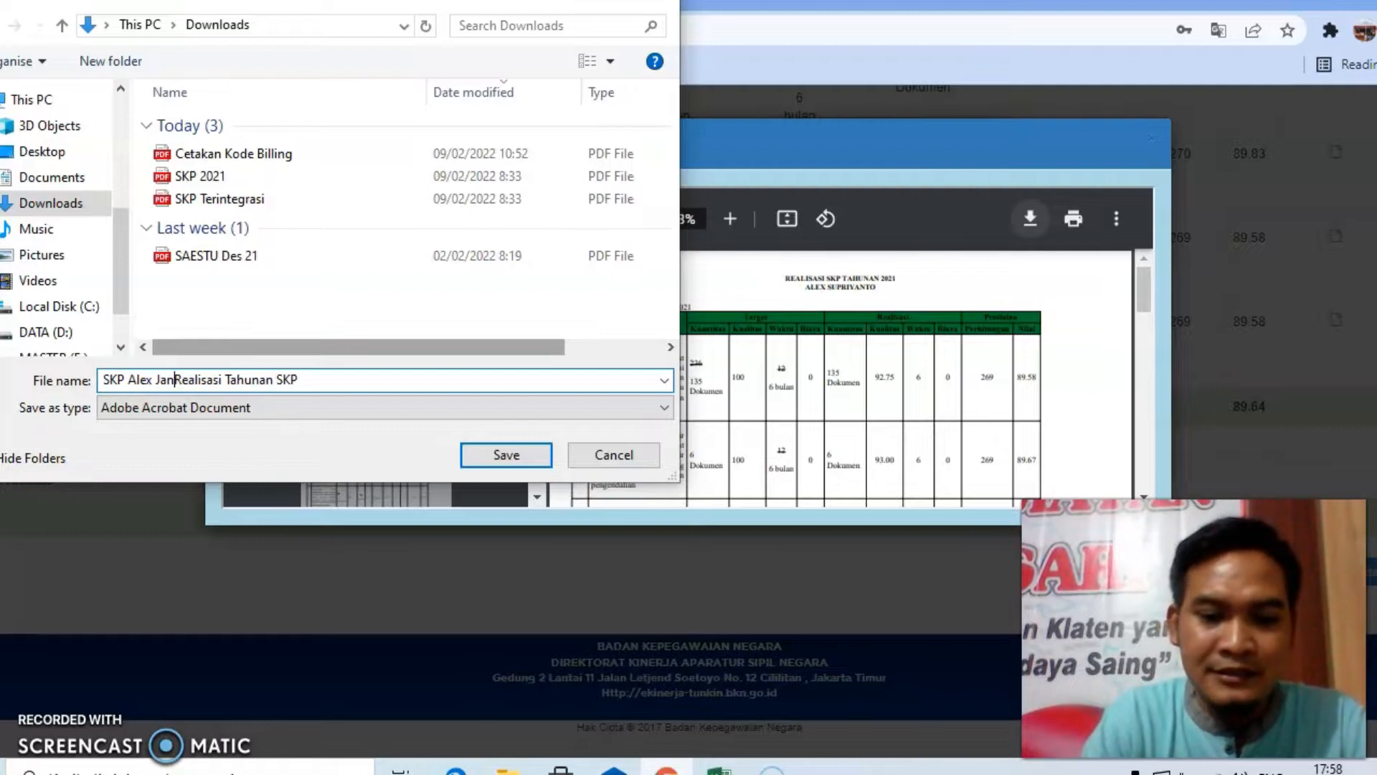
{"action": "type", "text": "n 21"}
{"action": "left_click", "coordinate": [216, 379]}
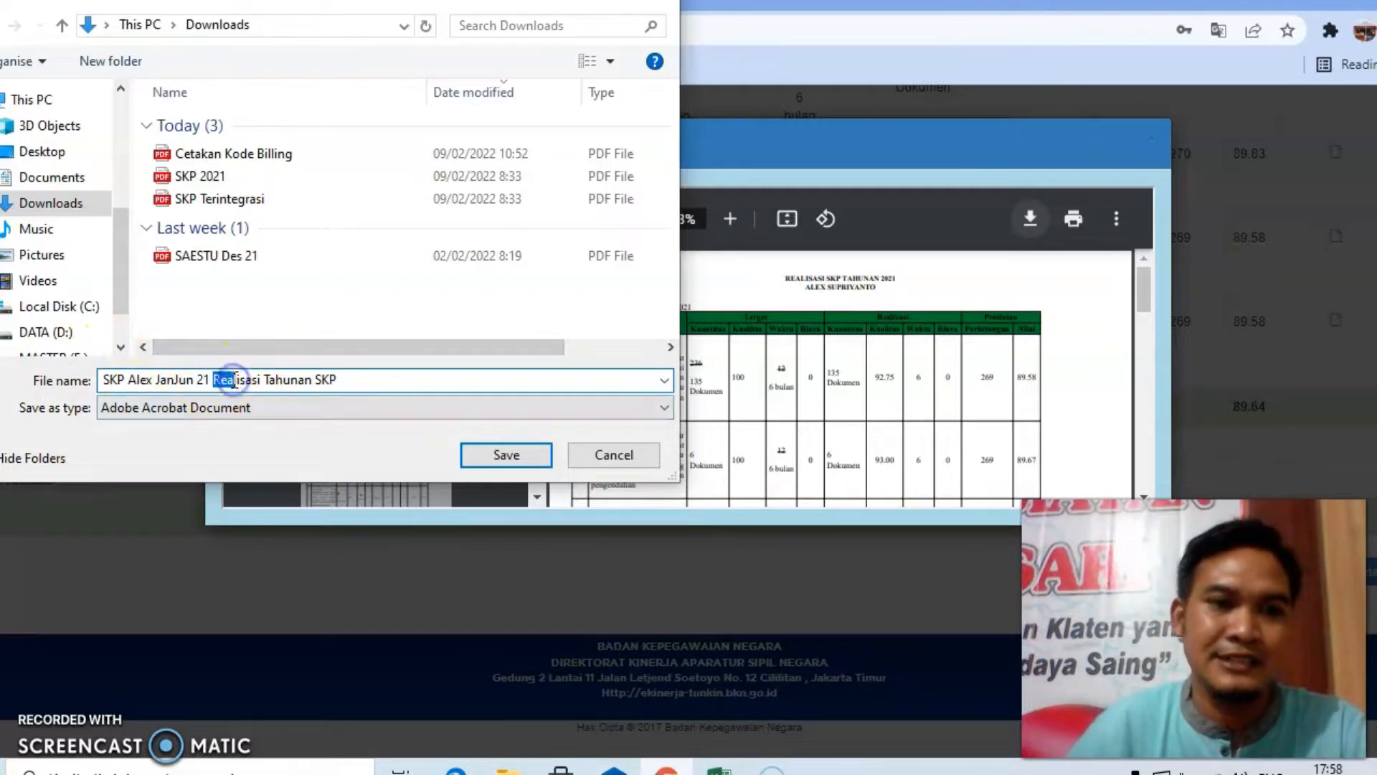
{"action": "left_click", "coordinate": [473, 454]}
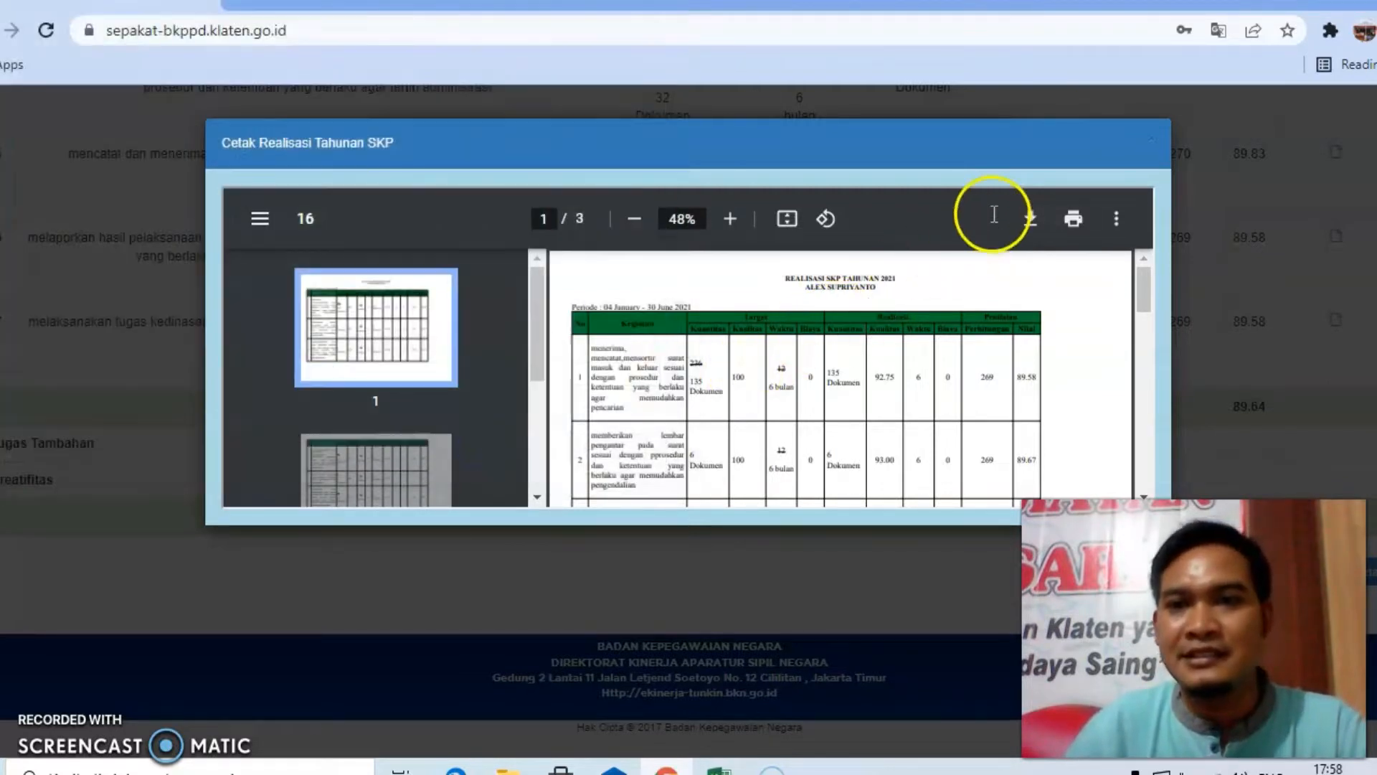
Close the Realisasi preview and generate the Cetak Penilaian Prestasi printout for Klaten
{"action": "left_click", "coordinate": [1155, 140]}
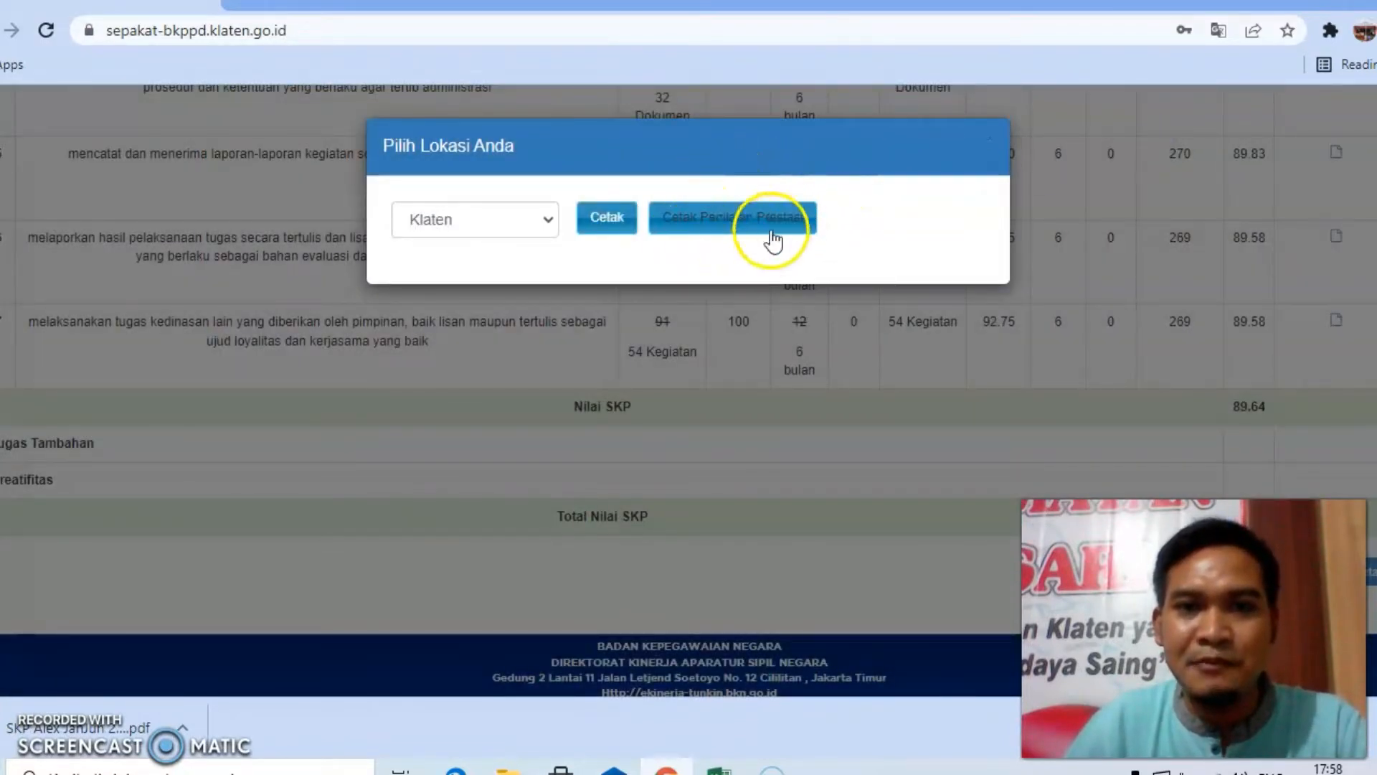
{"action": "left_click", "coordinate": [737, 223]}
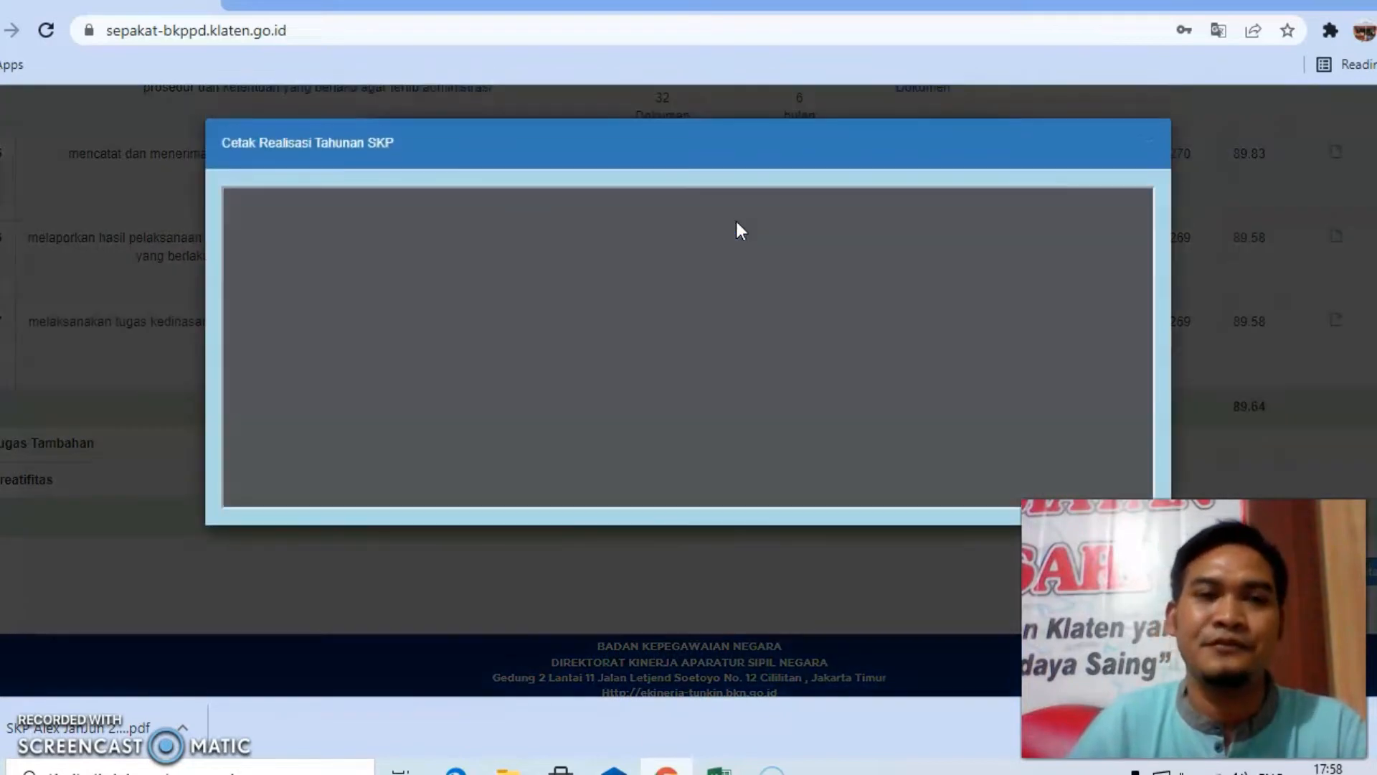
{"action": "left_click", "coordinate": [793, 303]}
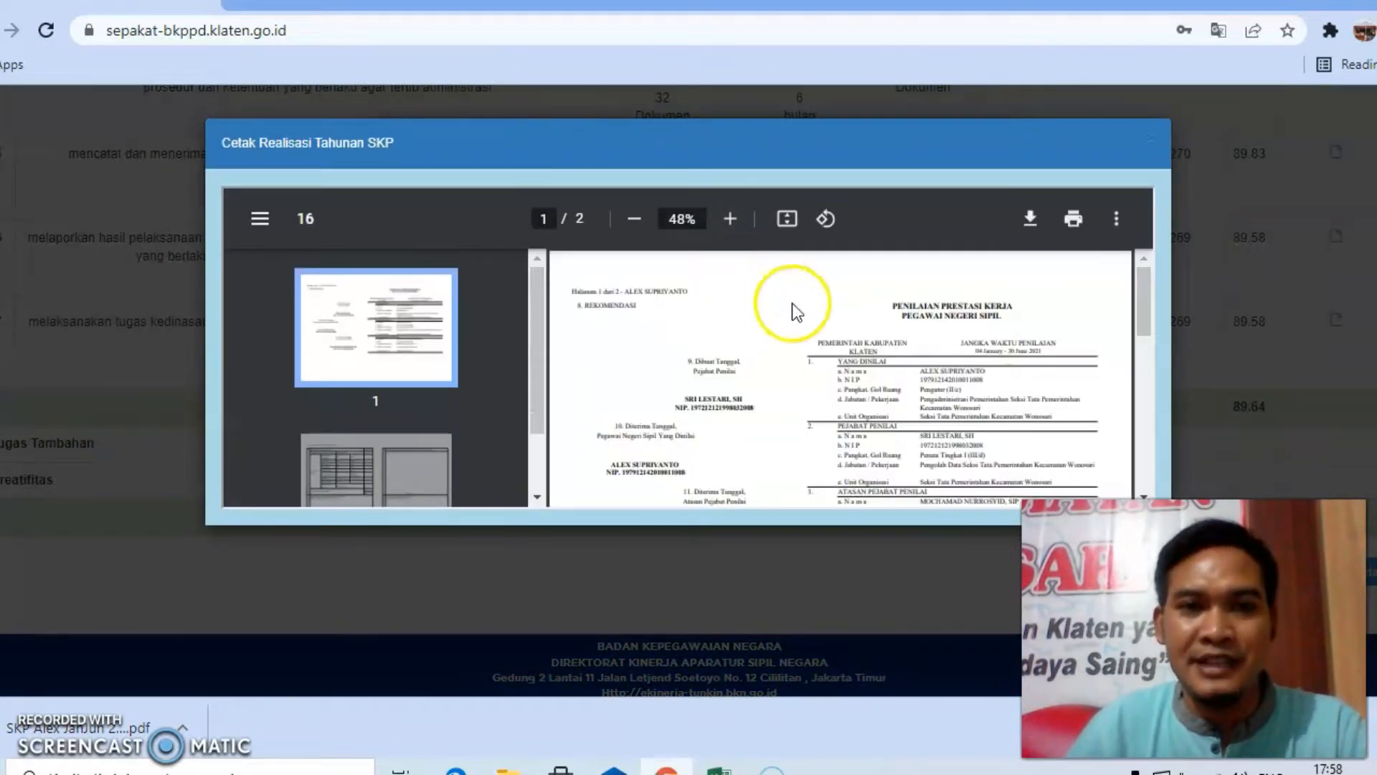
Examine page 1 of the Penilaian Prestasi Kerja printout, particularly the Dibuat Tanggal and Diterima Tanggal entries in the signature blocks
{"action": "scroll", "coordinate": [857, 335], "scroll_direction": "down", "scroll_amount": 3}
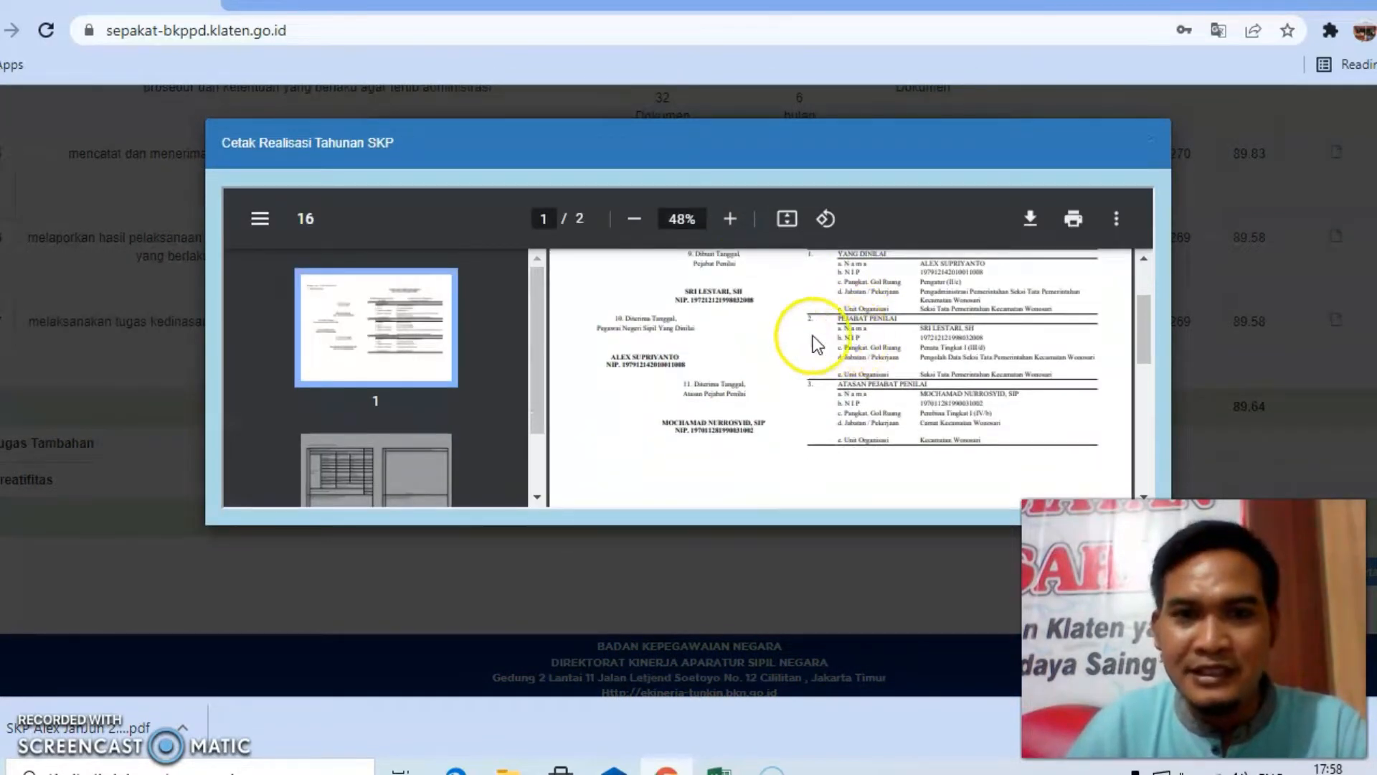
{"action": "scroll", "coordinate": [789, 331], "scroll_direction": "up", "scroll_amount": 3}
{"action": "left_click", "coordinate": [755, 361]}
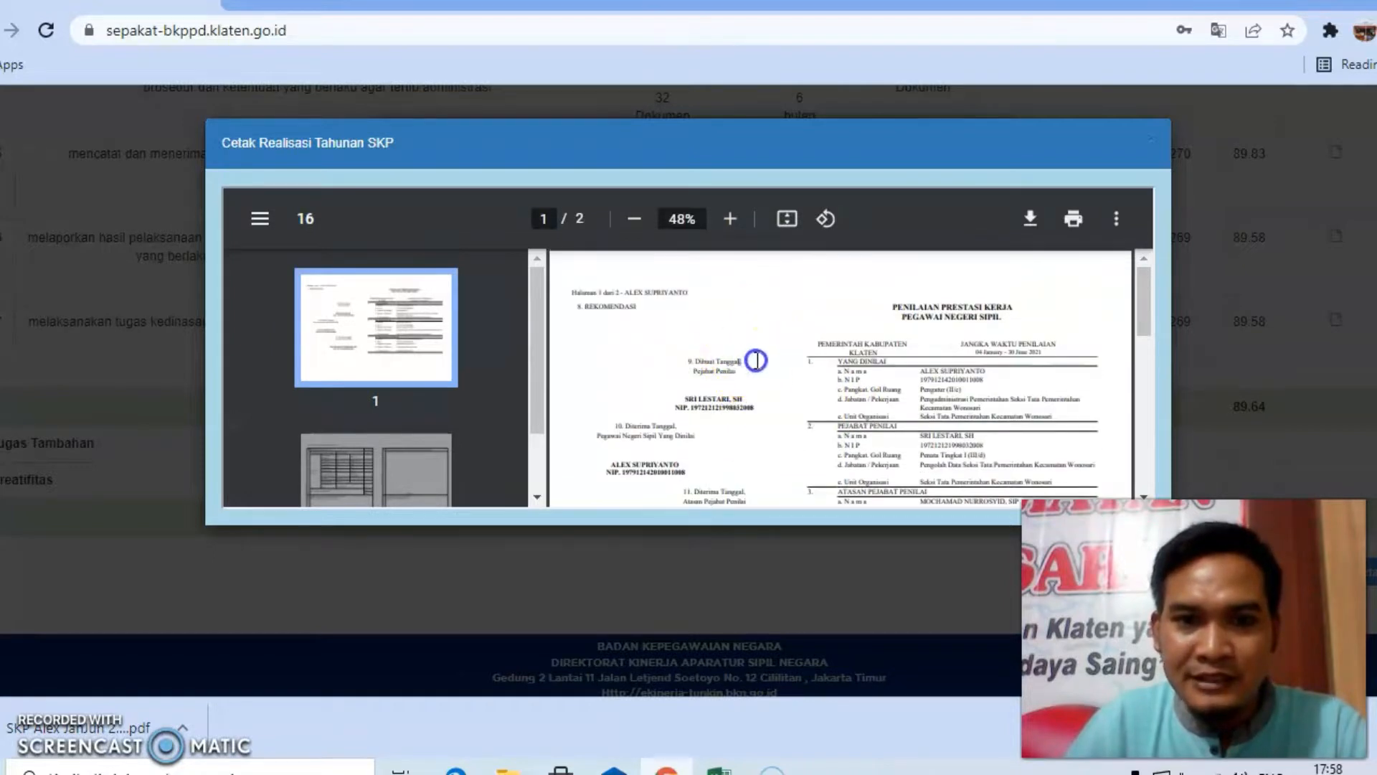
{"action": "left_click_drag", "start_coordinate": [693, 360], "coordinate": [736, 370]}
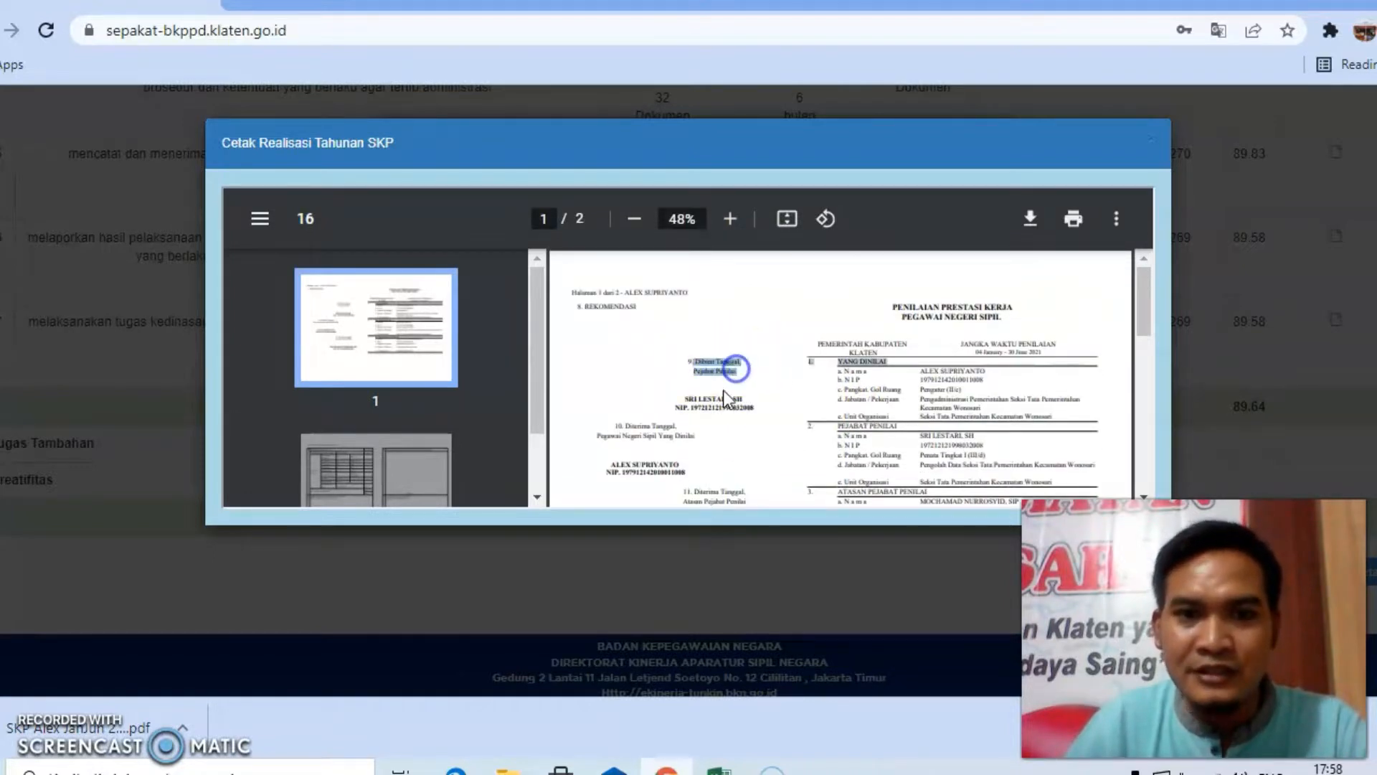
{"action": "scroll", "coordinate": [725, 380], "scroll_direction": "down", "scroll_amount": 3}
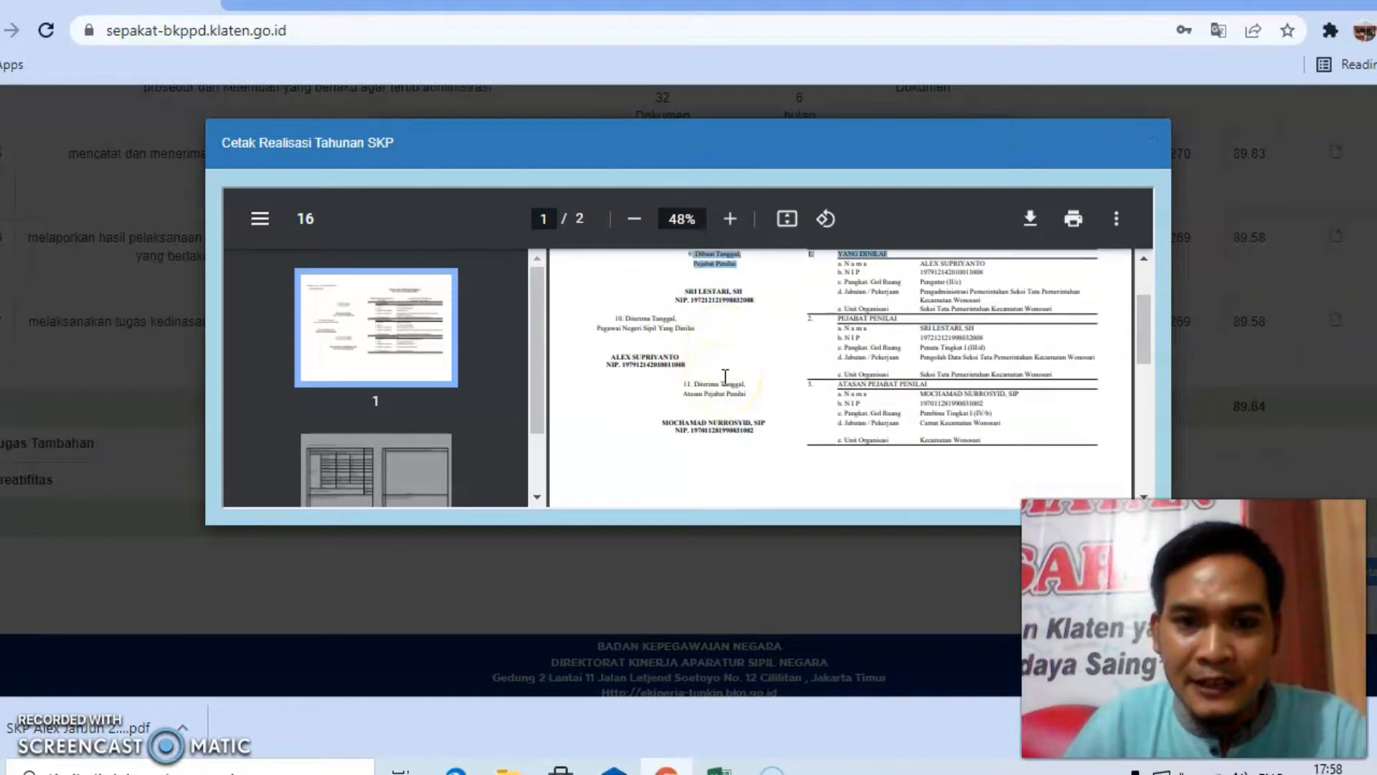
{"action": "scroll", "coordinate": [703, 349], "scroll_direction": "up", "scroll_amount": 3}
{"action": "left_click", "coordinate": [705, 370]}
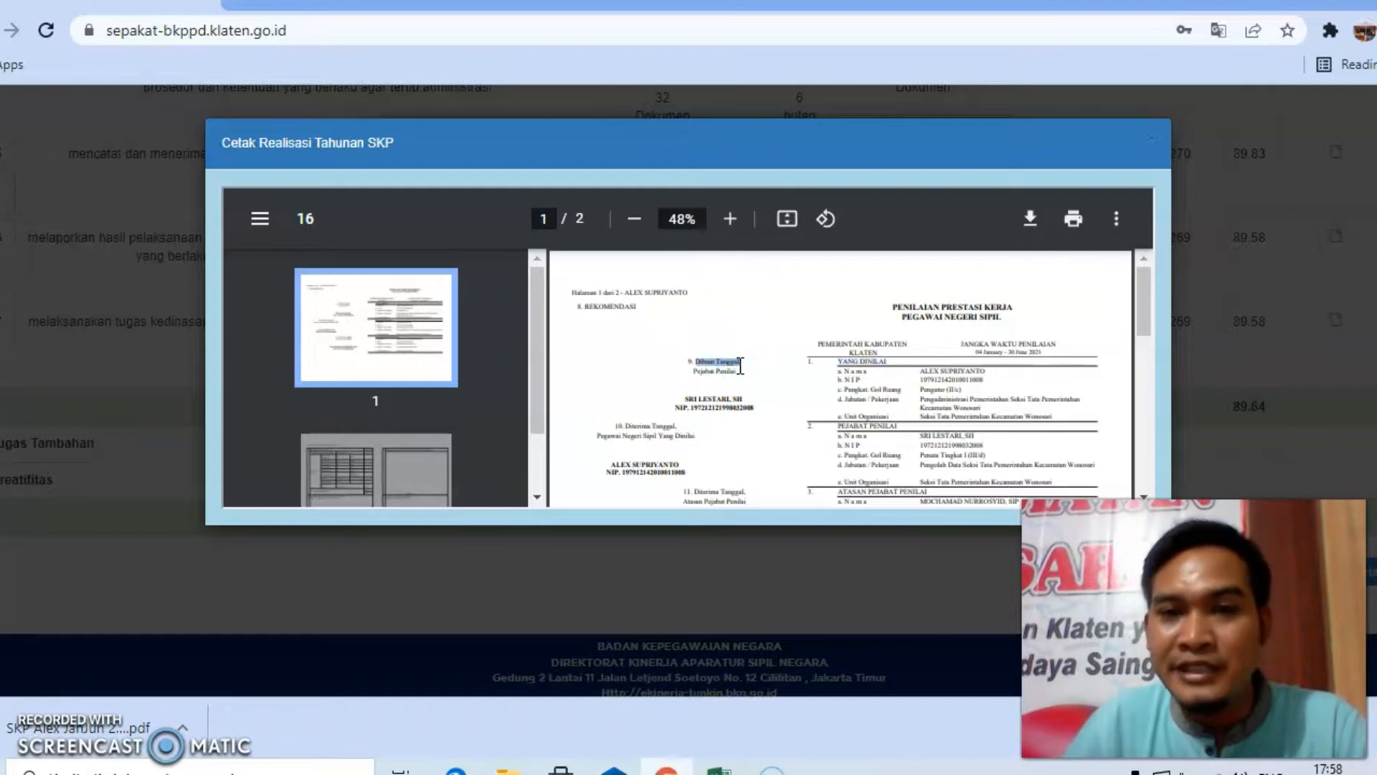
{"action": "scroll", "coordinate": [741, 366], "scroll_direction": "down", "scroll_amount": 3}
{"action": "scroll", "coordinate": [741, 366], "scroll_direction": "up", "scroll_amount": 3}
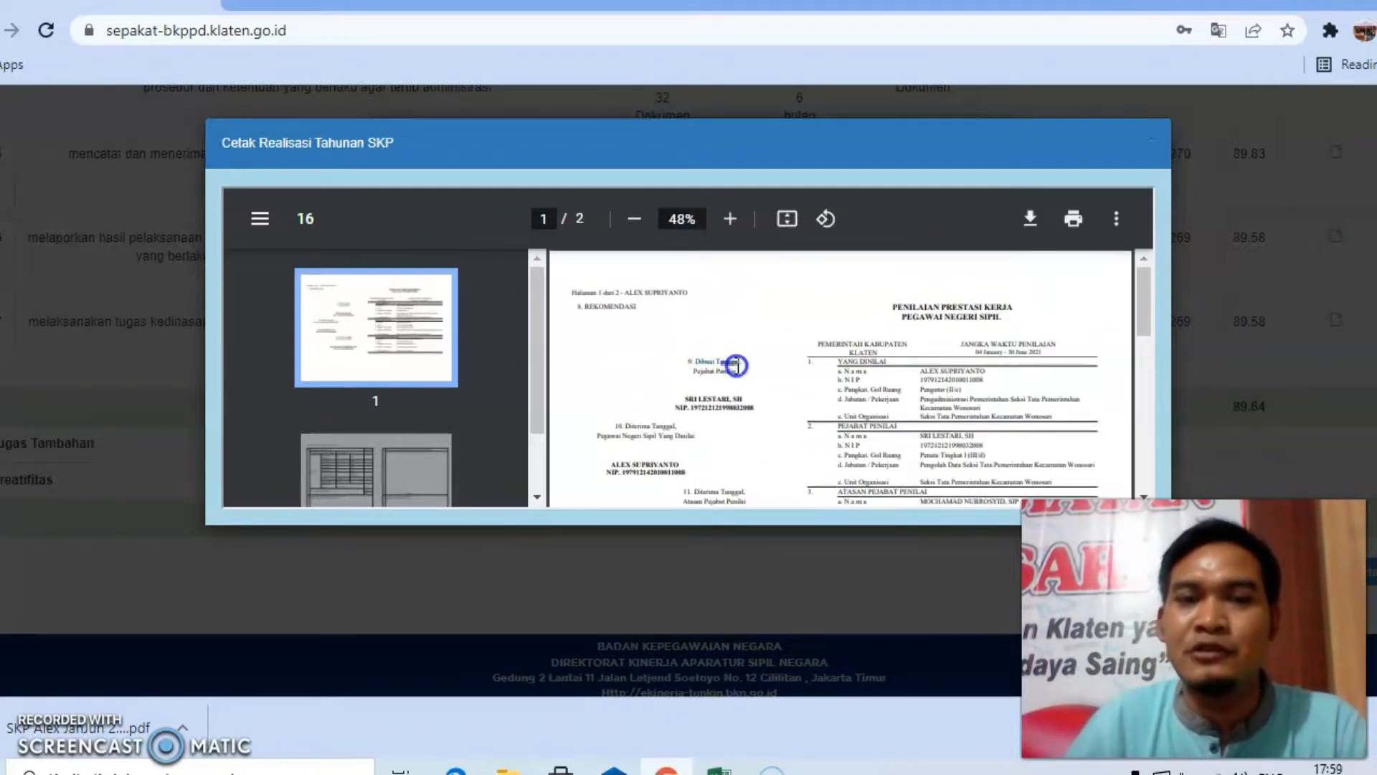
{"action": "scroll", "coordinate": [741, 366], "scroll_direction": "down", "scroll_amount": 3}
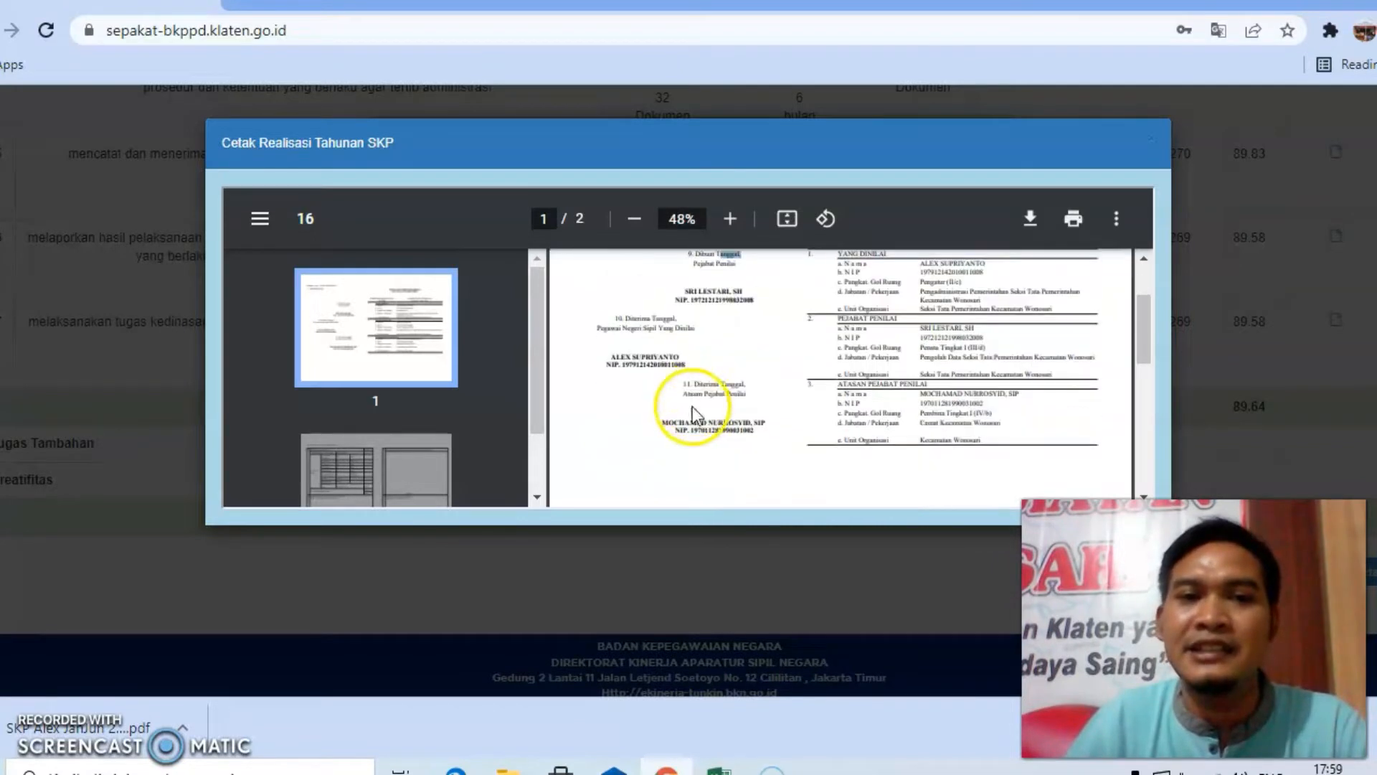
{"action": "double_click", "coordinate": [648, 321]}
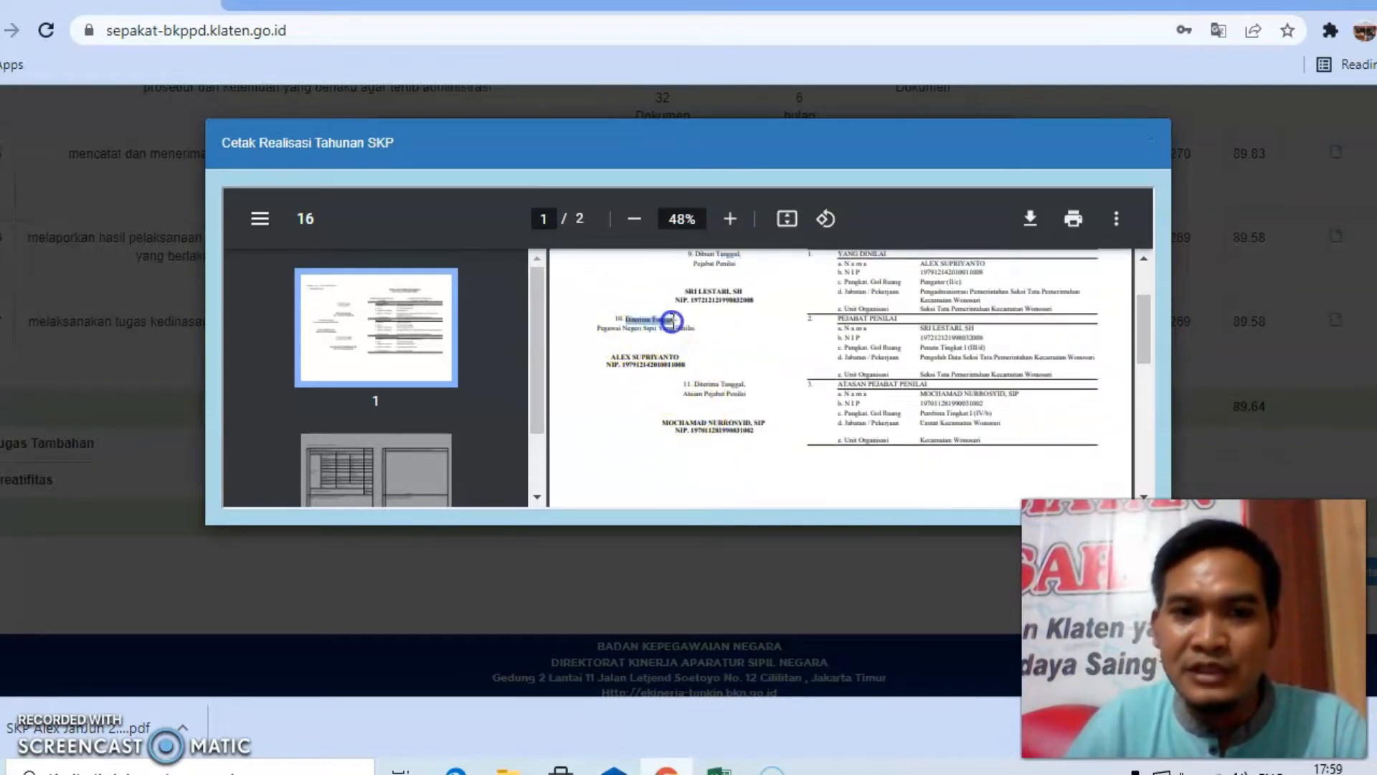
{"action": "left_click", "coordinate": [703, 385]}
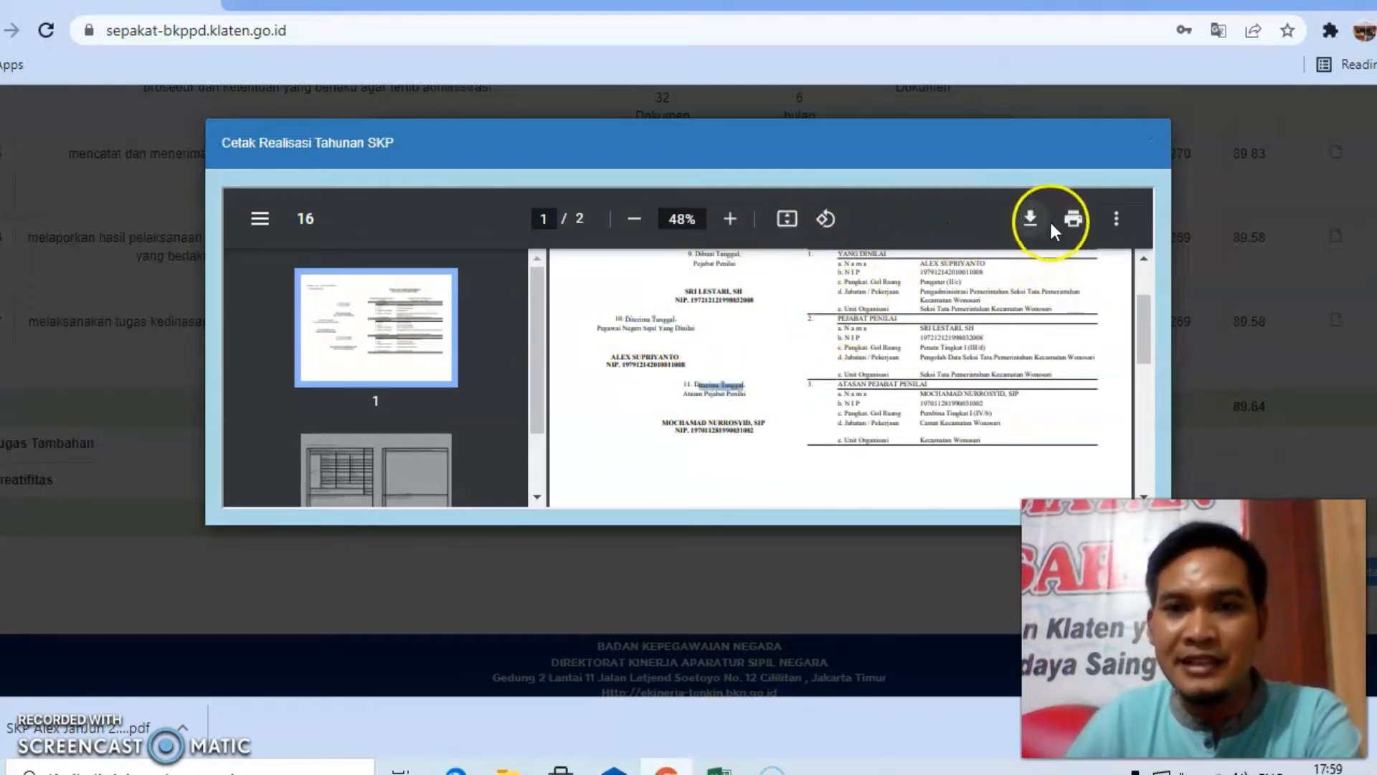
Download the Prestasi Kerja SKP PDF, prefixing its file name with SKP, the employee's first name and JanJun 2021, and close the print dialogs
{"action": "left_click", "coordinate": [1031, 218]}
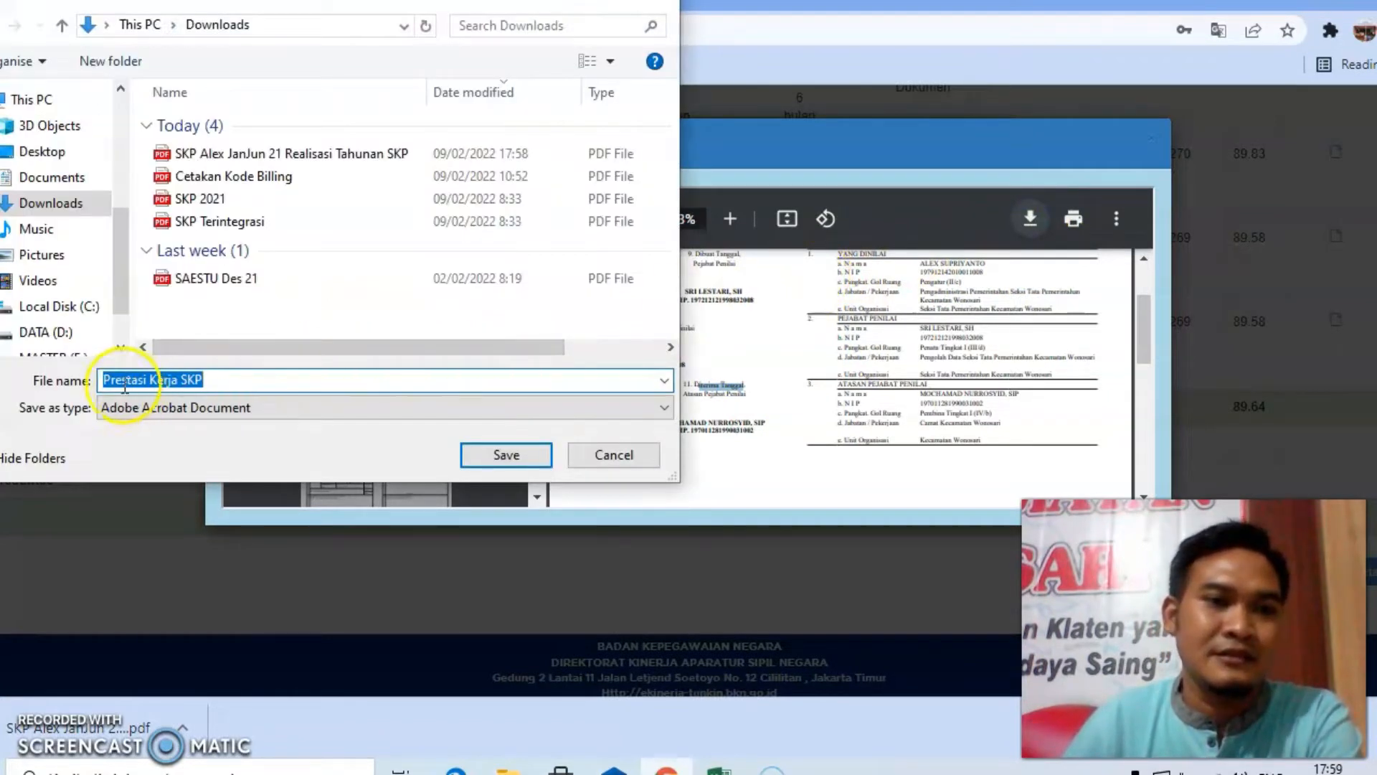
{"action": "left_click", "coordinate": [101, 380]}
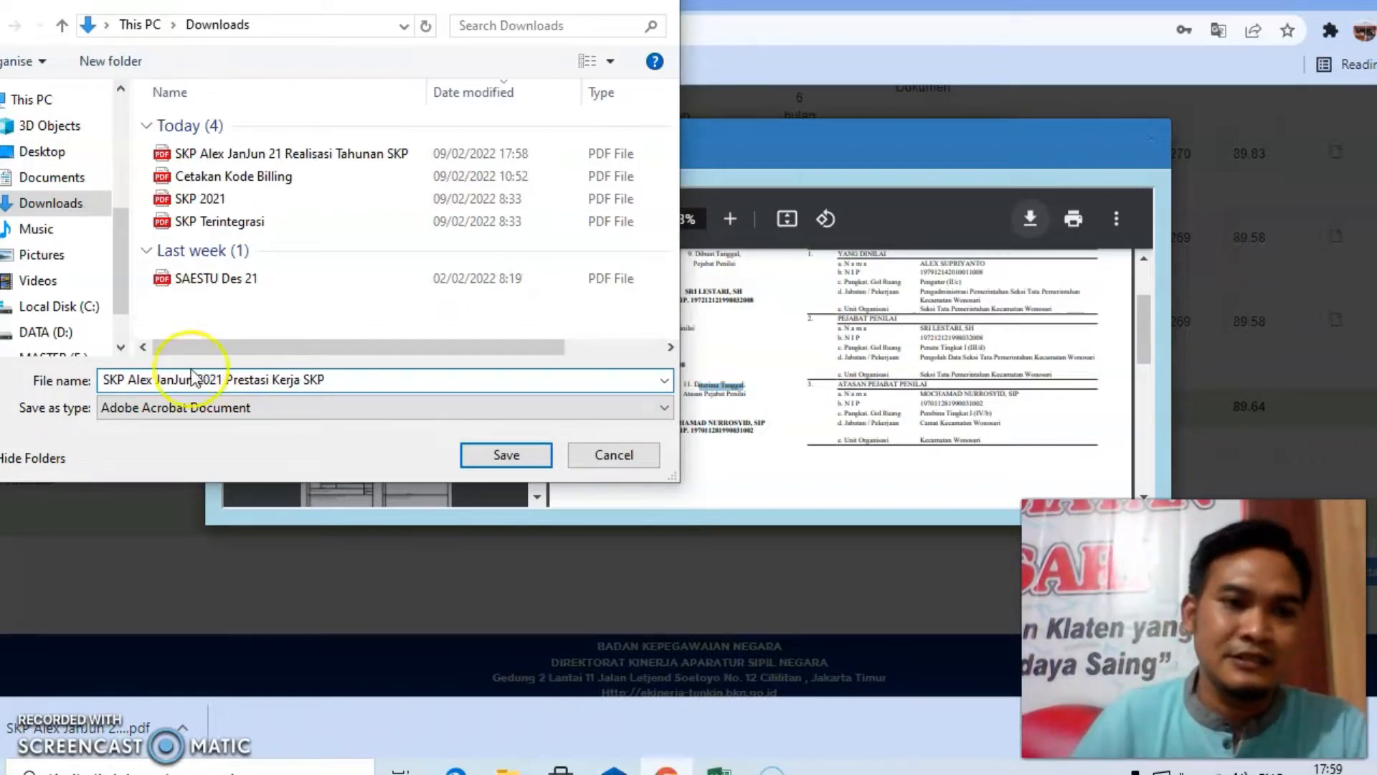
{"action": "left_click_drag", "start_coordinate": [237, 384], "coordinate": [257, 385]}
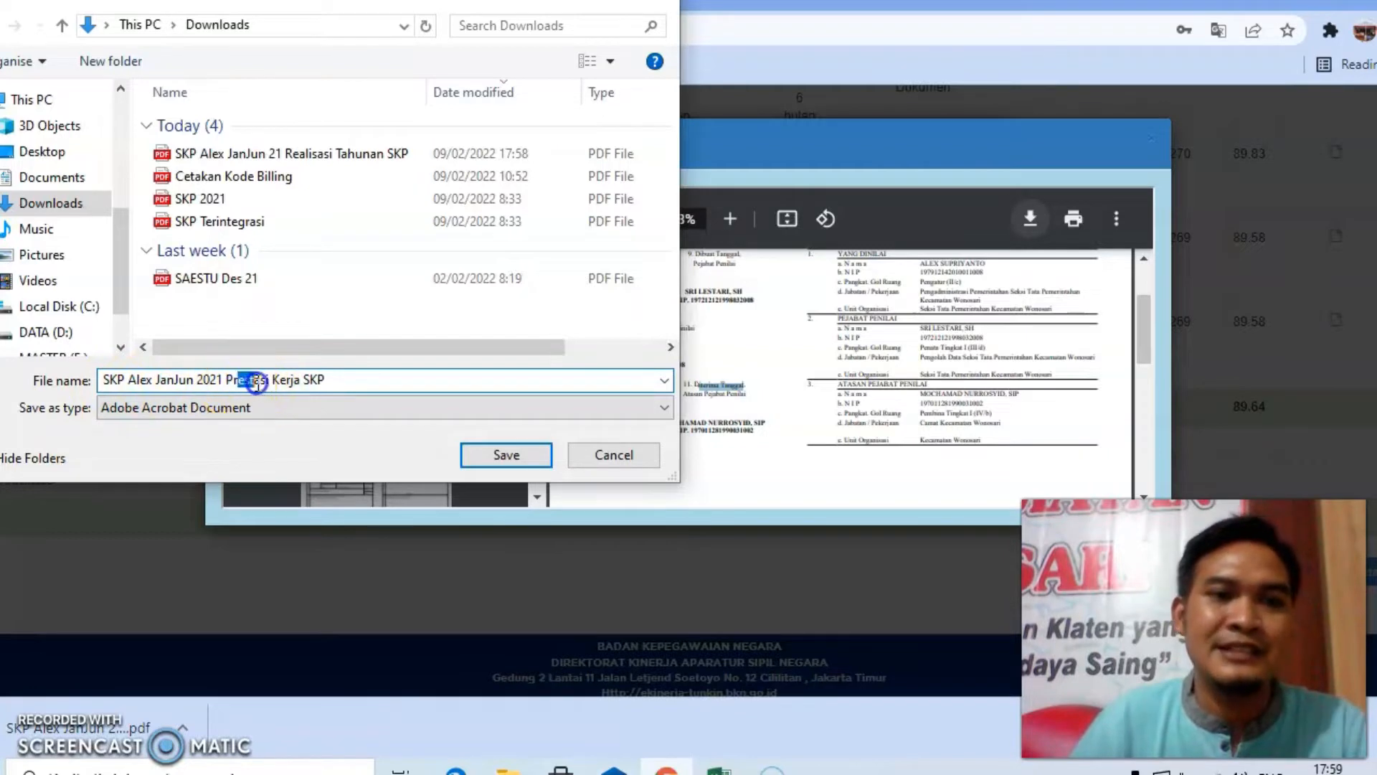
{"action": "left_click", "coordinate": [484, 455]}
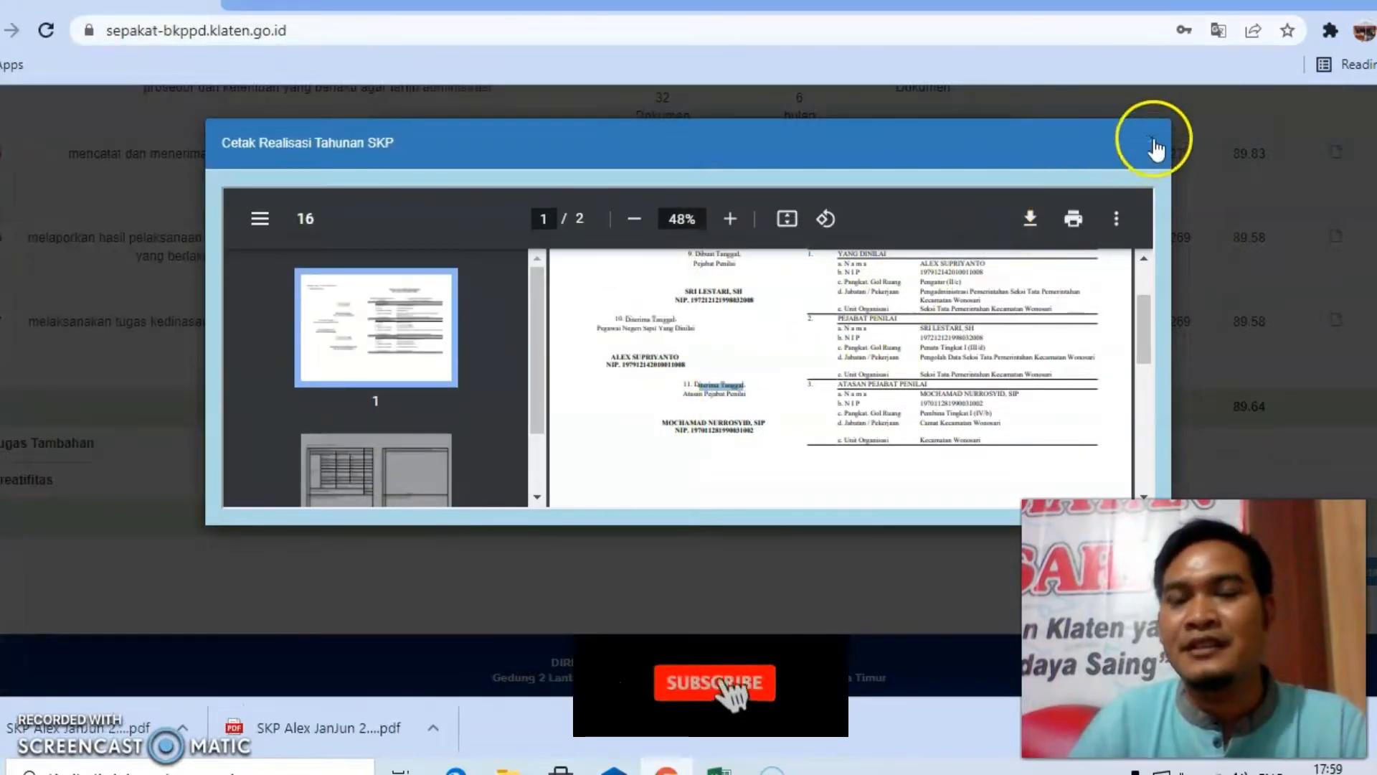
{"action": "left_click", "coordinate": [1153, 141]}
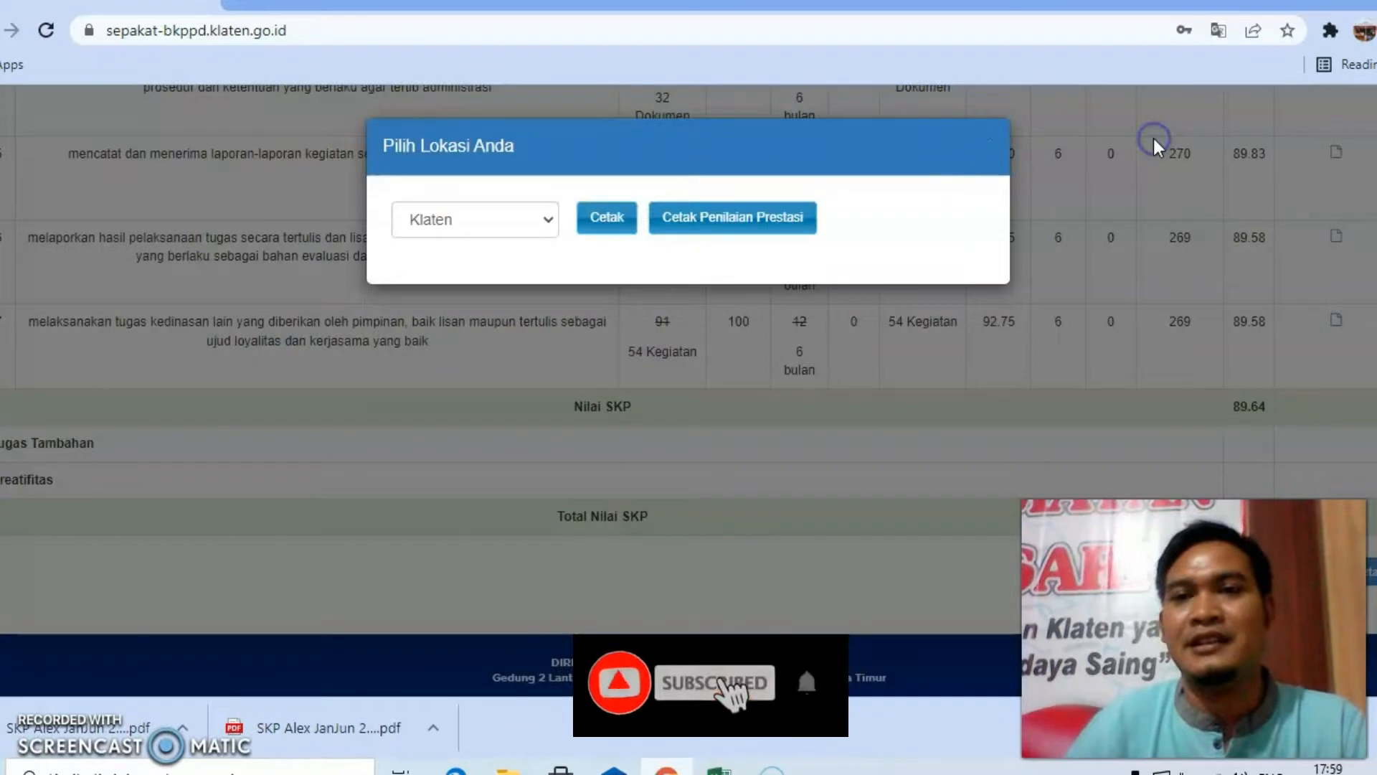
{"action": "left_click", "coordinate": [993, 144]}
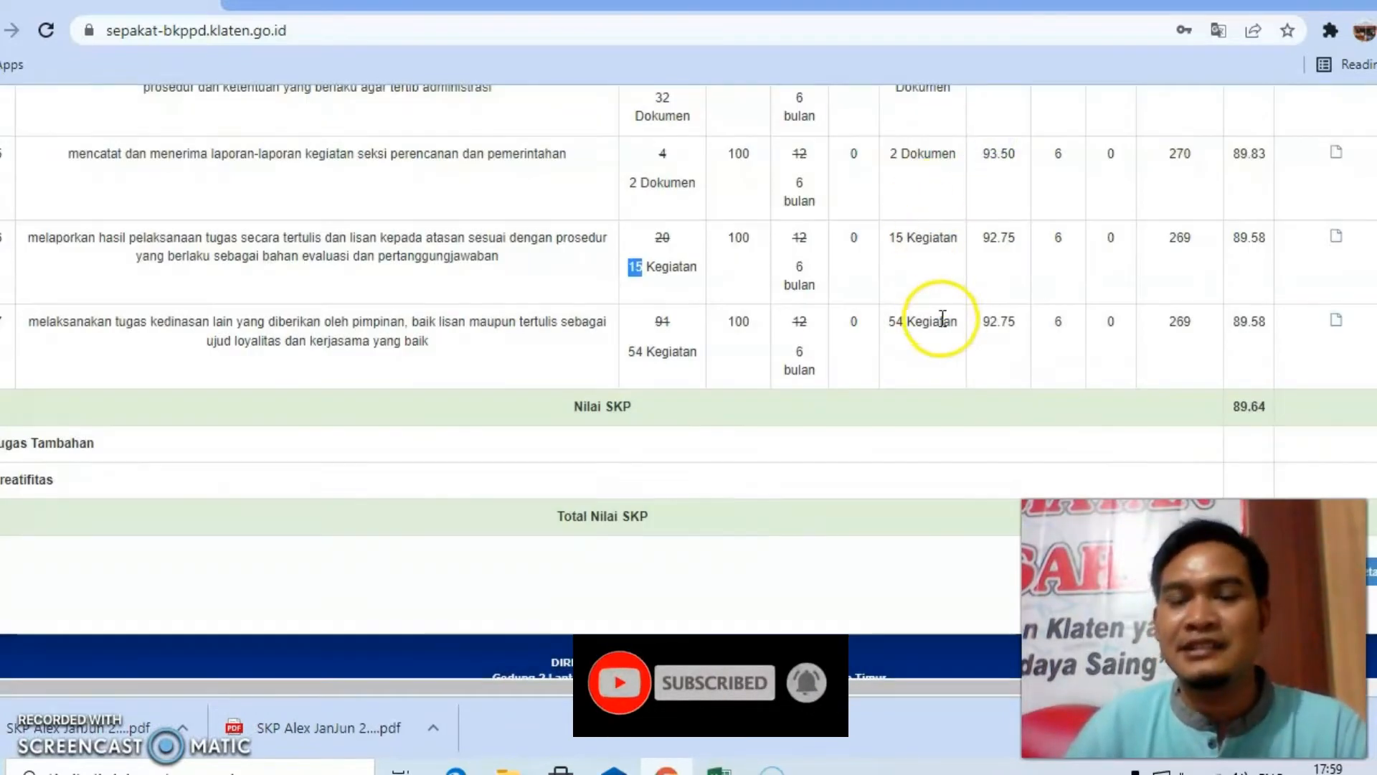
Open the annual SKP target and realisation list and filter it to the year 2021
{"action": "scroll", "coordinate": [941, 318], "scroll_direction": "up", "scroll_amount": 10}
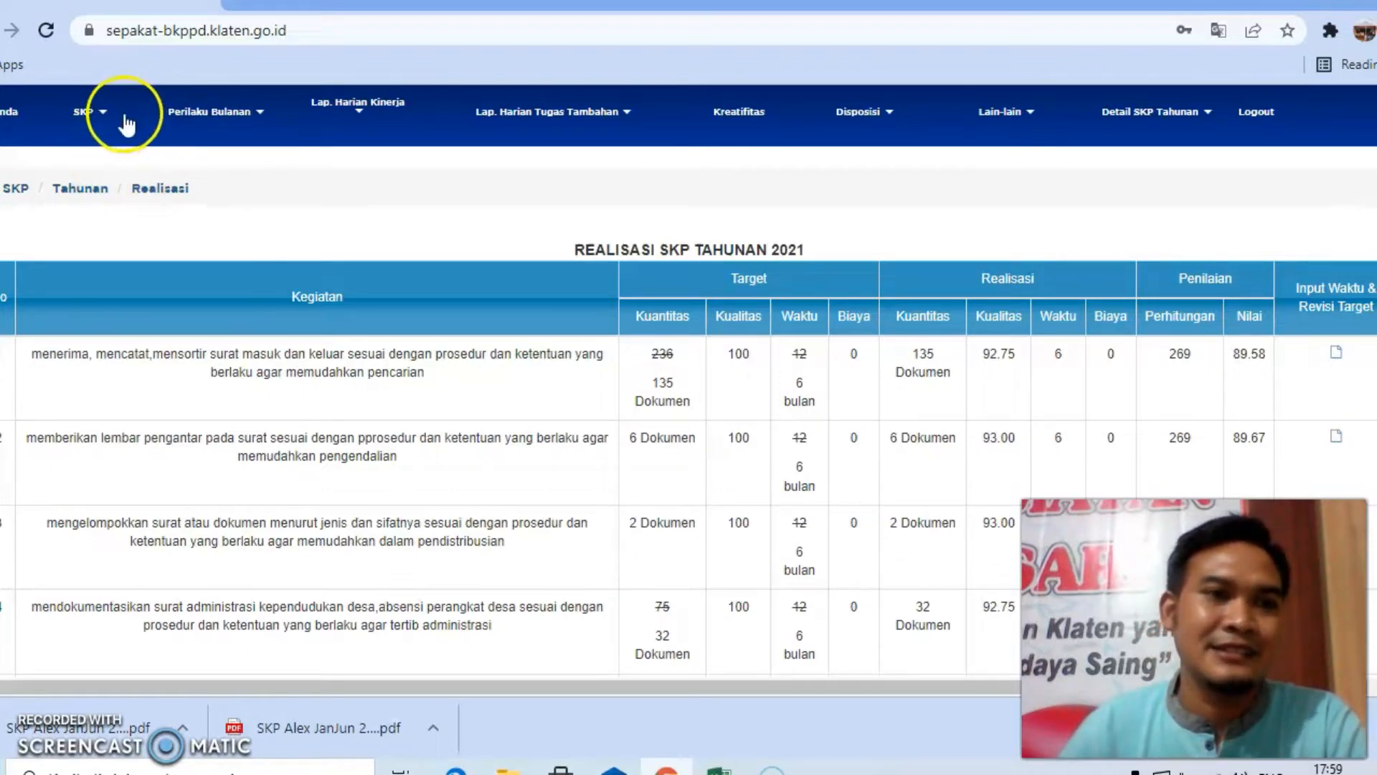
{"action": "left_click", "coordinate": [101, 121]}
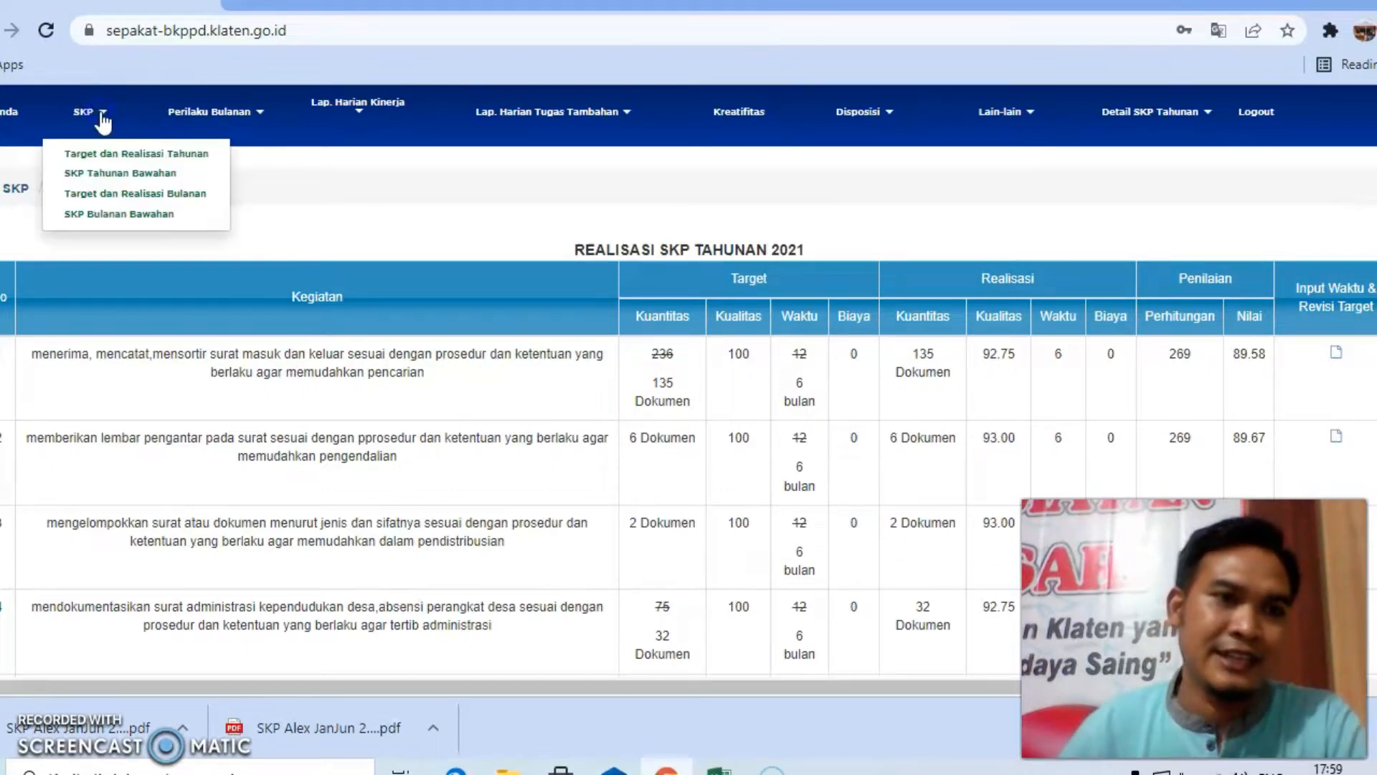
{"action": "left_click", "coordinate": [119, 154]}
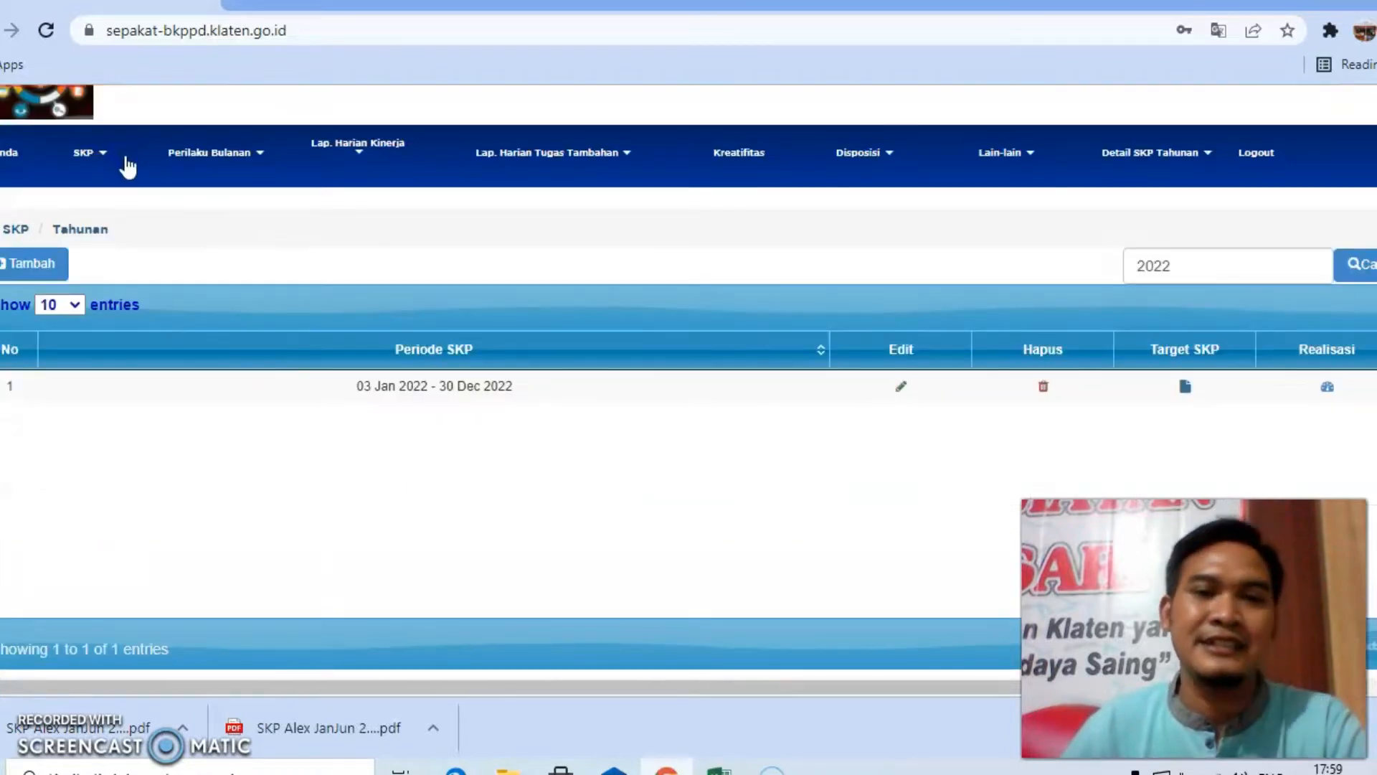
{"action": "left_click", "coordinate": [1175, 270]}
{"action": "key", "text": "BackSpace"}
{"action": "type", "text": "1"}
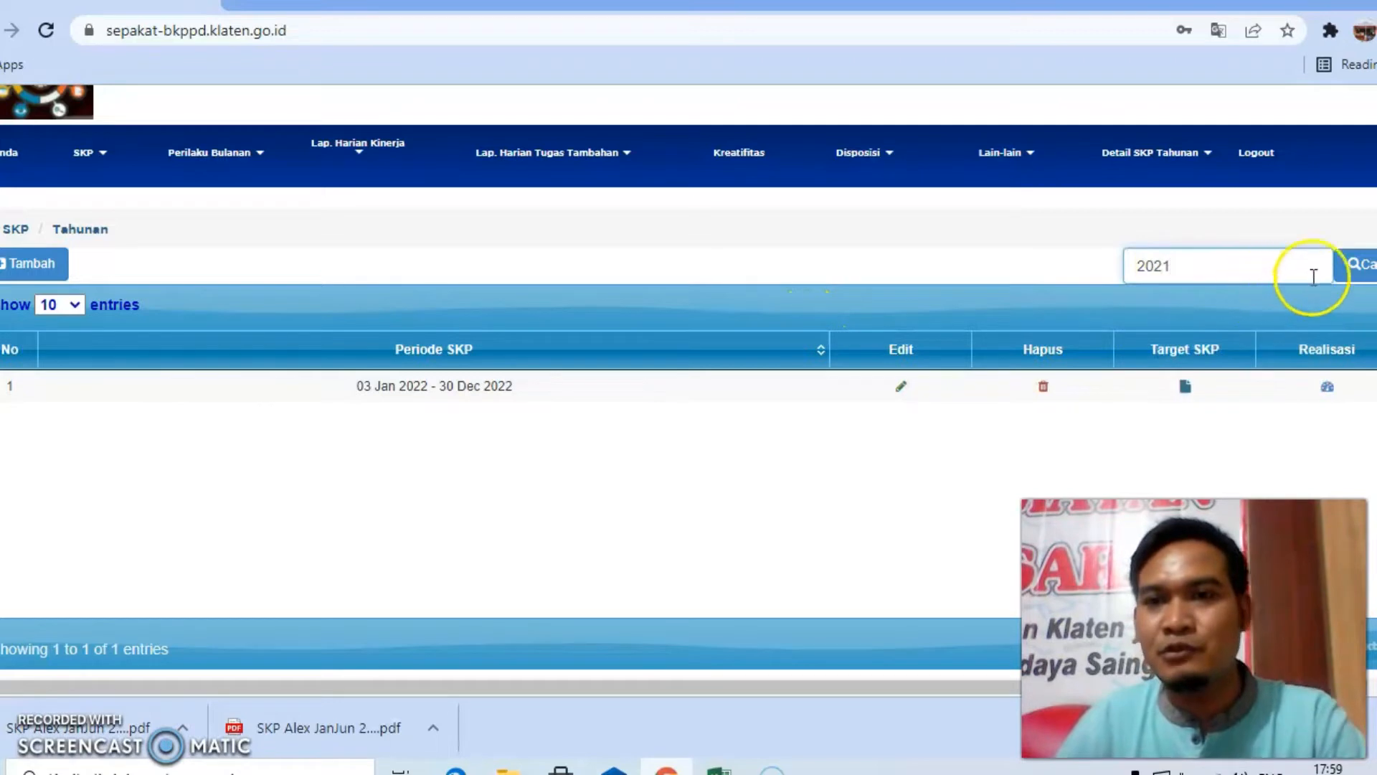
{"action": "left_click", "coordinate": [1358, 280]}
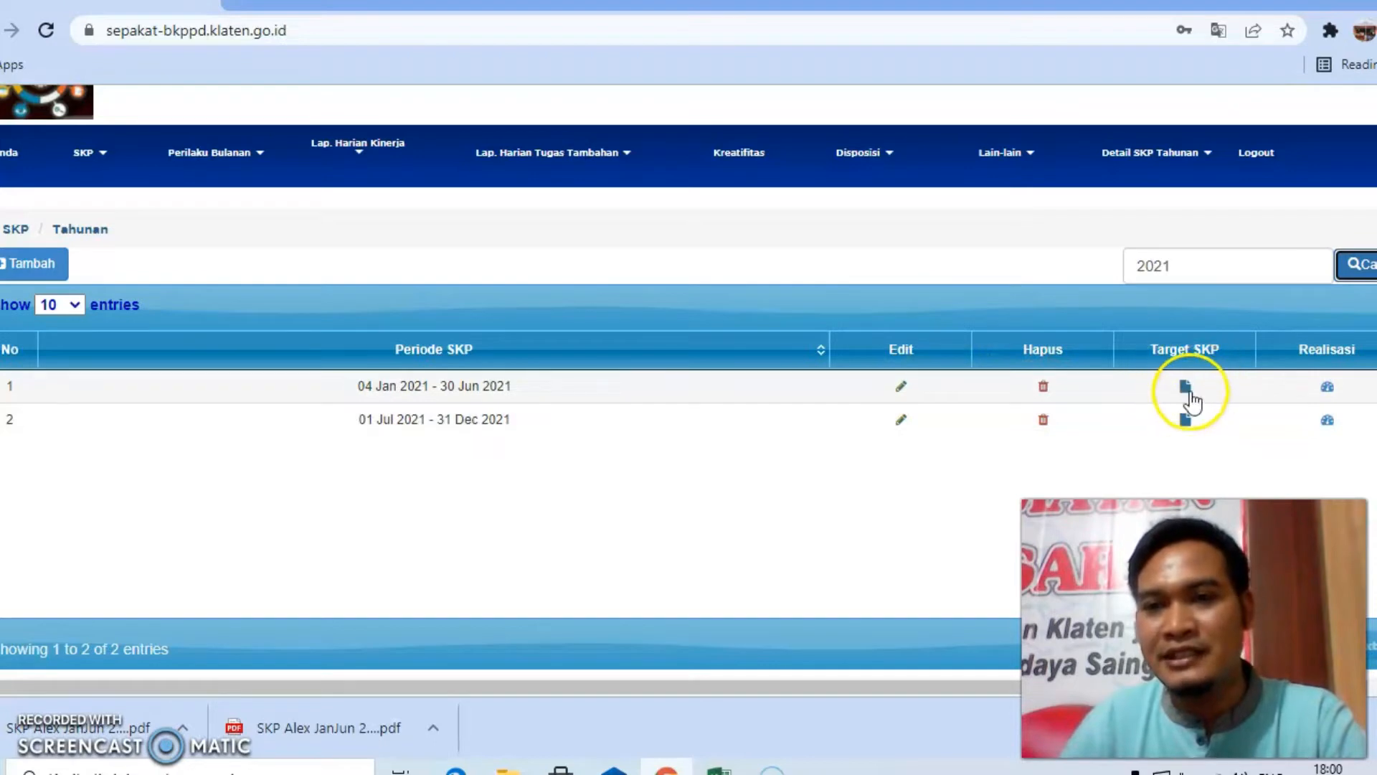
Open the Target SKP of the 04 Jan 2021 - 30 Jun 2021 period and look through its activities
{"action": "left_click", "coordinate": [1187, 390]}
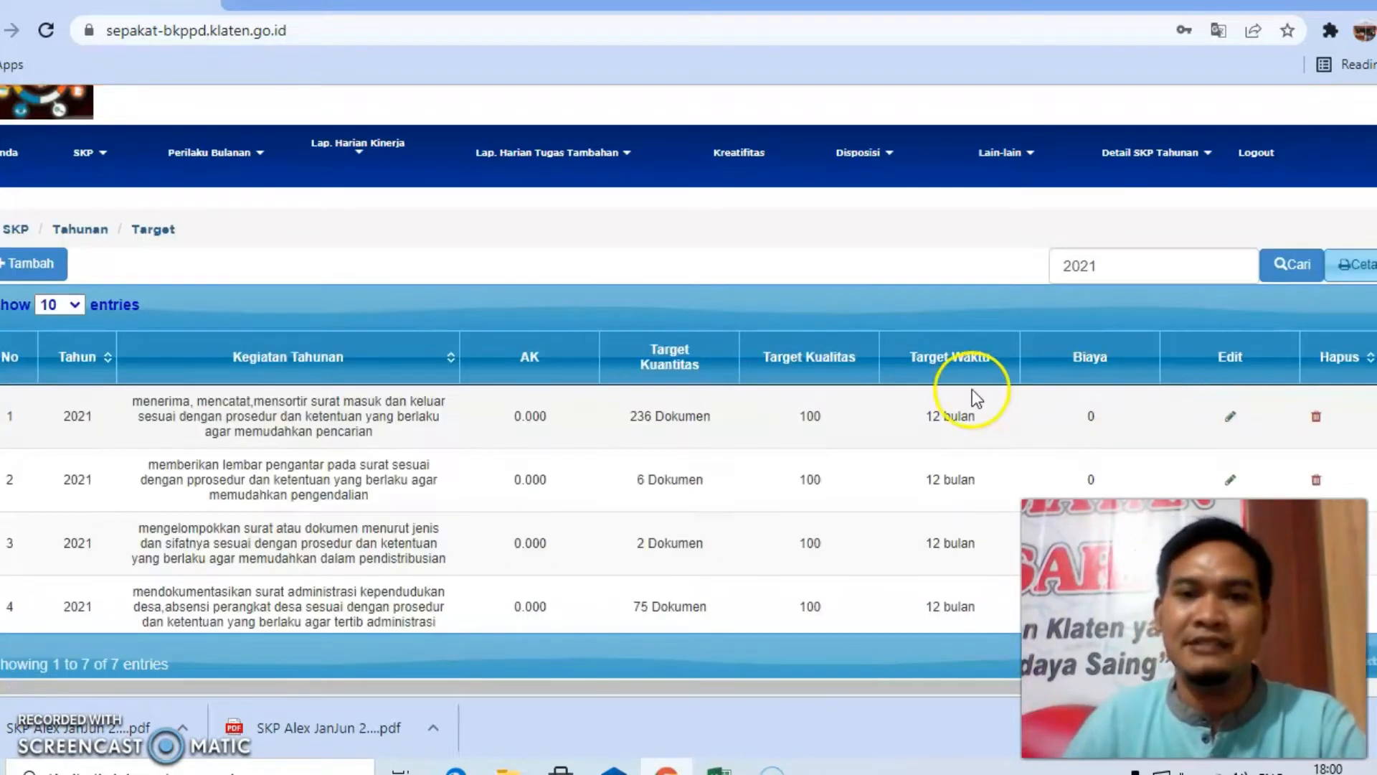
{"action": "scroll", "coordinate": [975, 399], "scroll_direction": "down", "scroll_amount": 3}
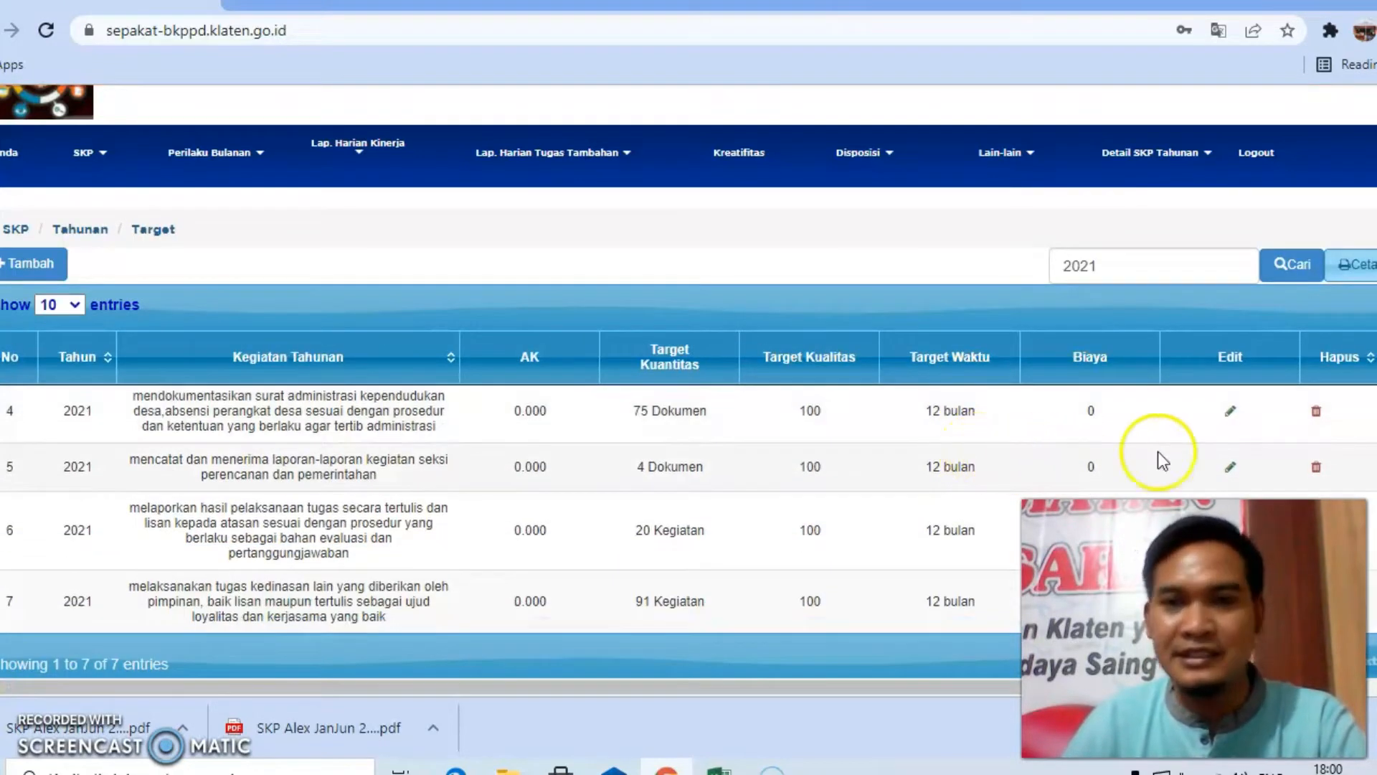
{"action": "scroll", "coordinate": [1064, 450], "scroll_direction": "down", "scroll_amount": 3}
{"action": "scroll", "coordinate": [1143, 378], "scroll_direction": "up", "scroll_amount": 3}
{"action": "scroll", "coordinate": [1143, 378], "scroll_direction": "up", "scroll_amount": 2}
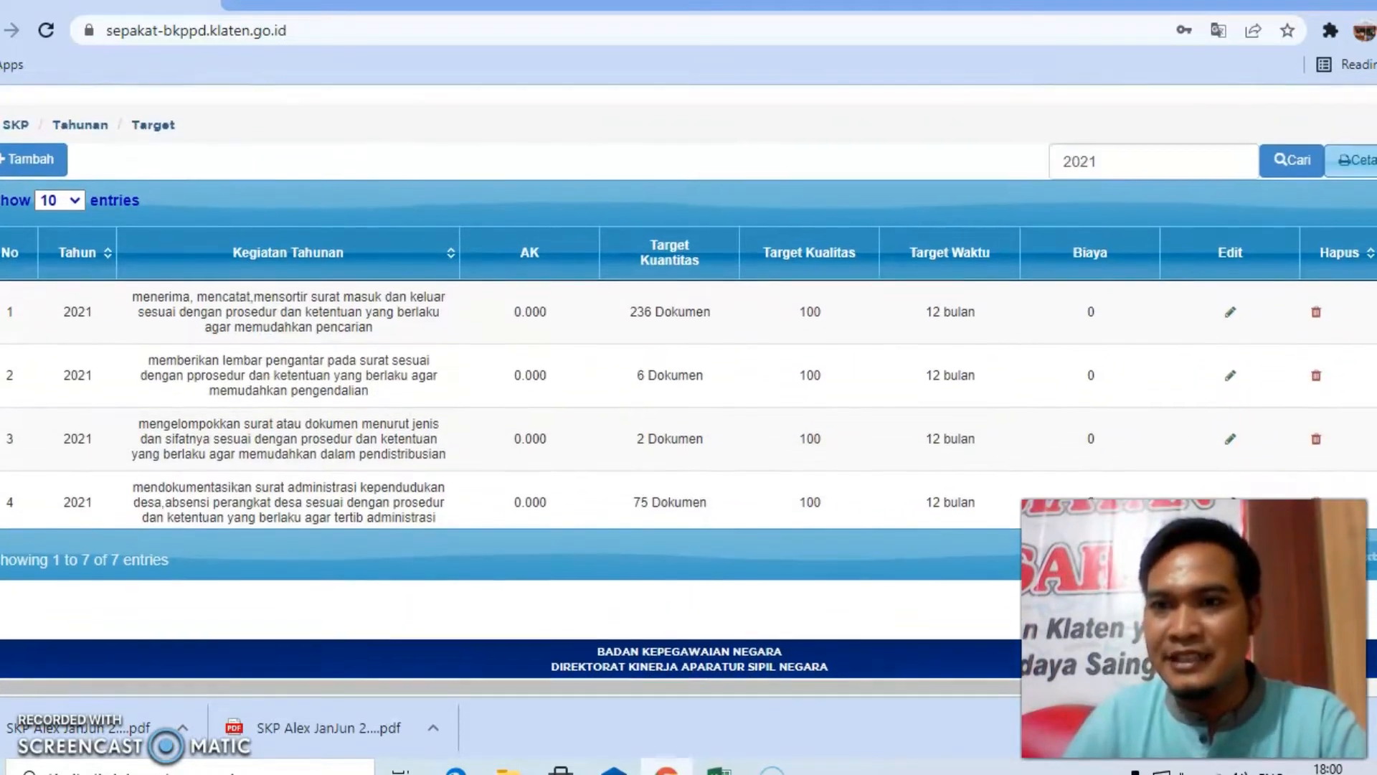
Generate the Laporan Data Target Tahunan SKP printout with Klaten as the location and view its target table
{"action": "left_click", "coordinate": [1332, 178]}
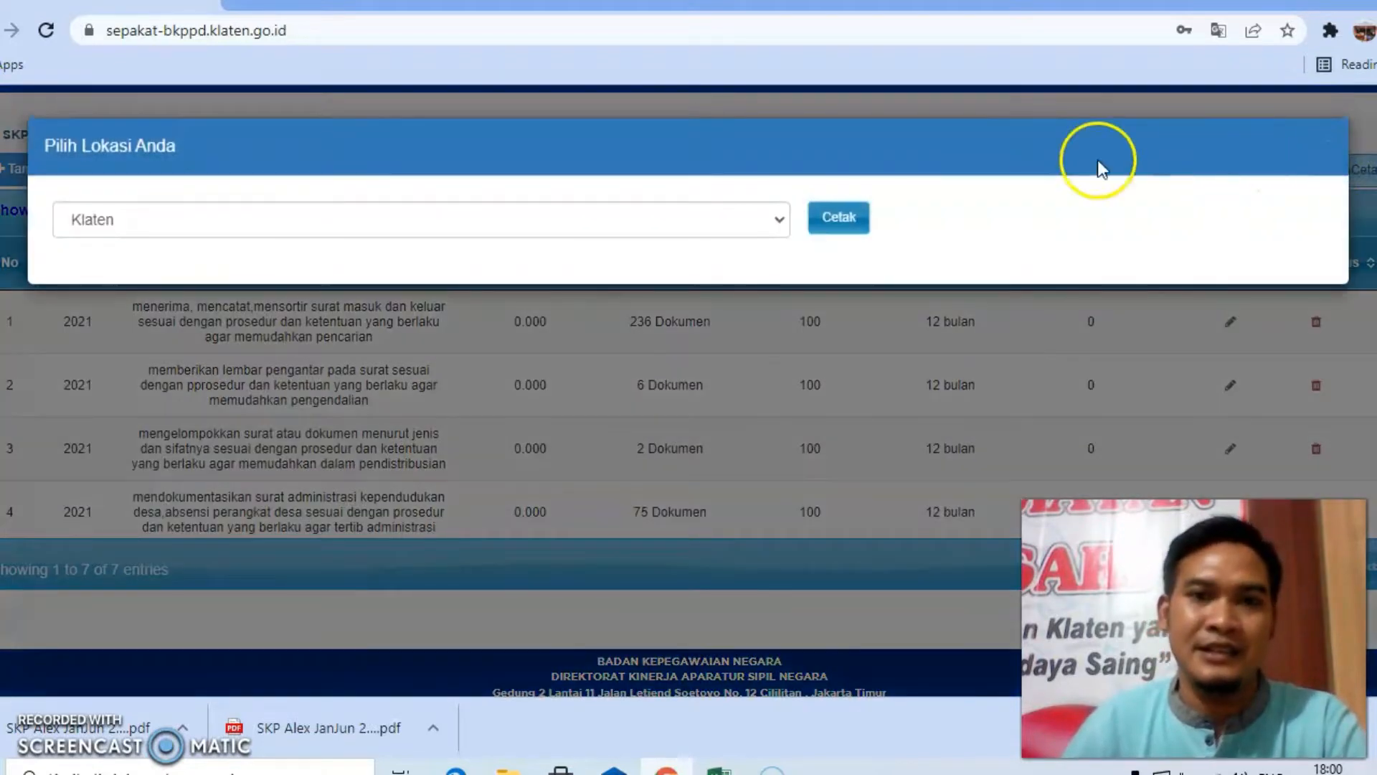
{"action": "left_click", "coordinate": [857, 216]}
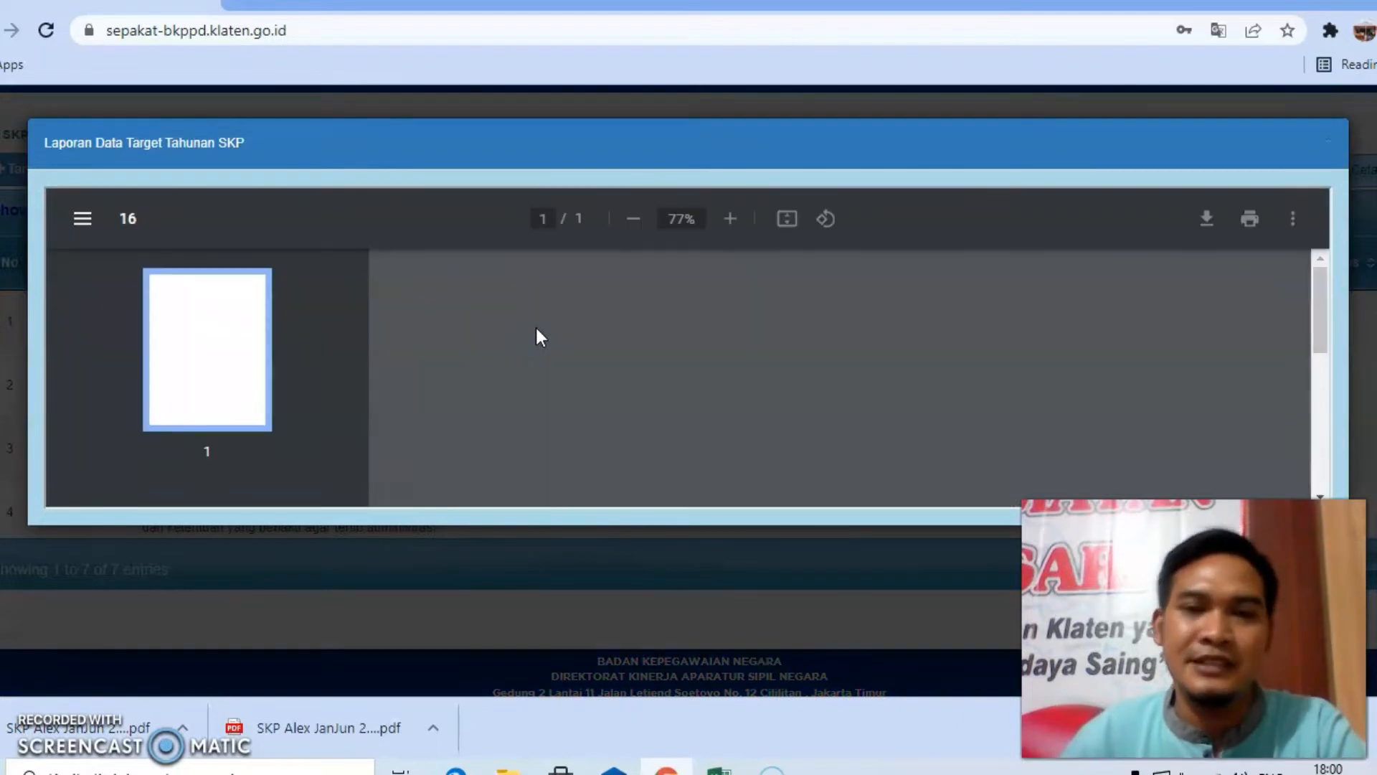
{"action": "scroll", "coordinate": [618, 381], "scroll_direction": "down", "scroll_amount": 2}
{"action": "scroll", "coordinate": [619, 381], "scroll_direction": "down", "scroll_amount": 3}
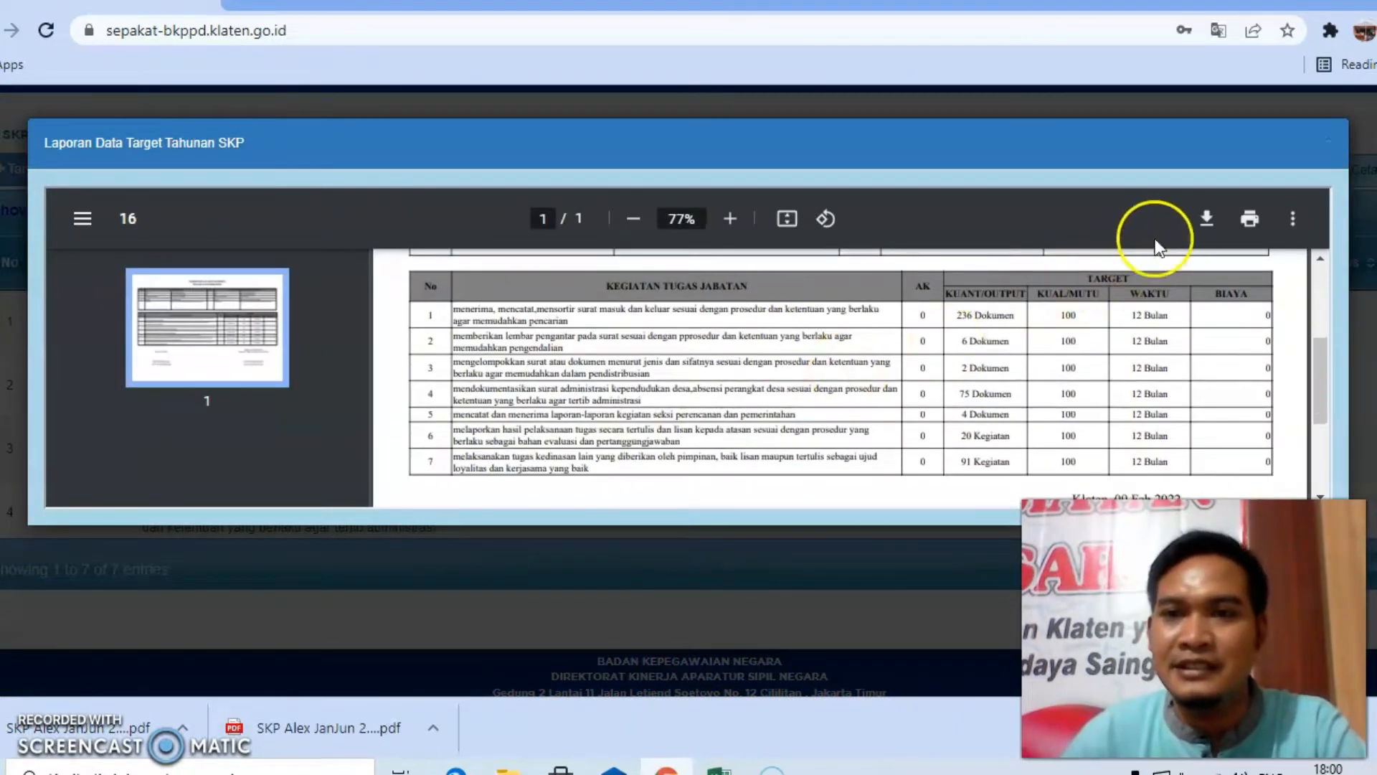
Download the Target SKP Tahunan PDF, prefixing its file name with SP, the employee's first name and JanJun 2021, and close the preview
{"action": "left_click", "coordinate": [1205, 221]}
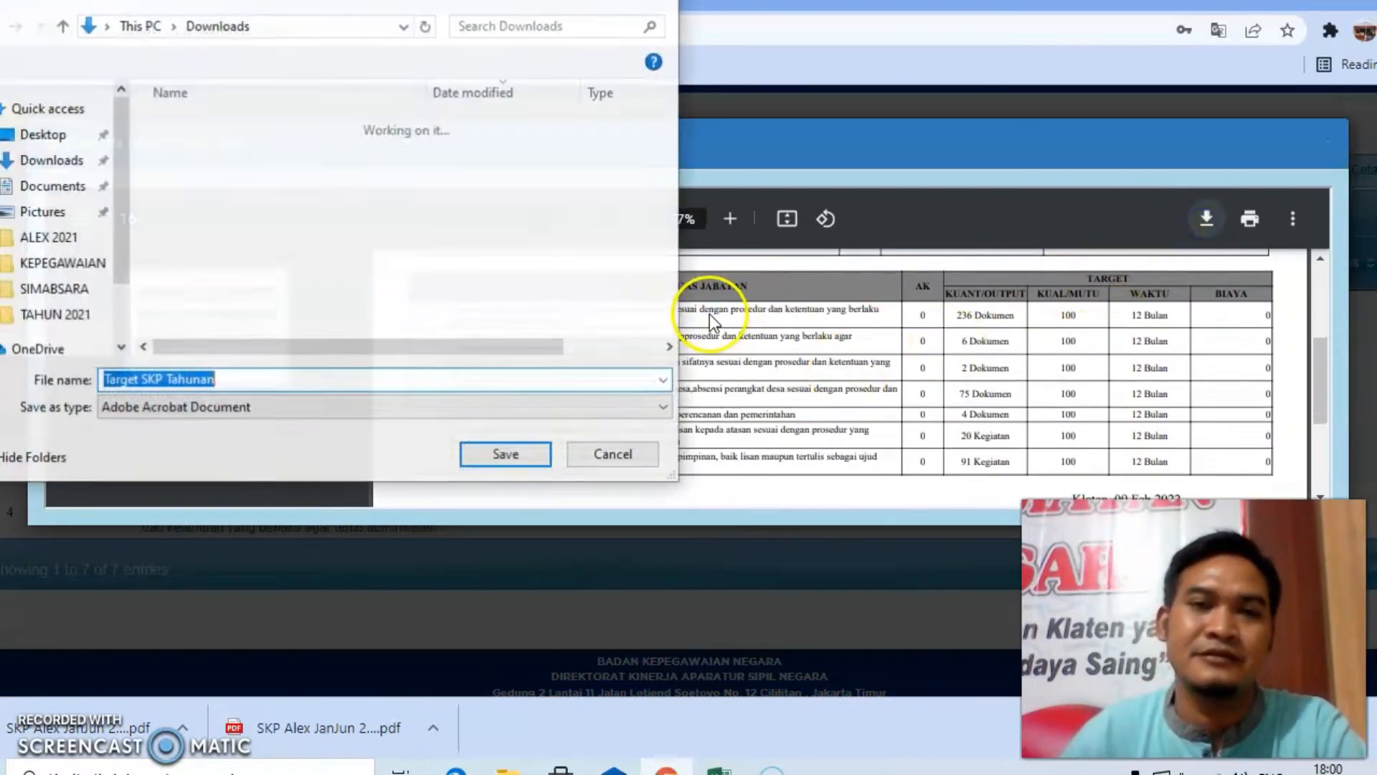
{"action": "left_click", "coordinate": [106, 381]}
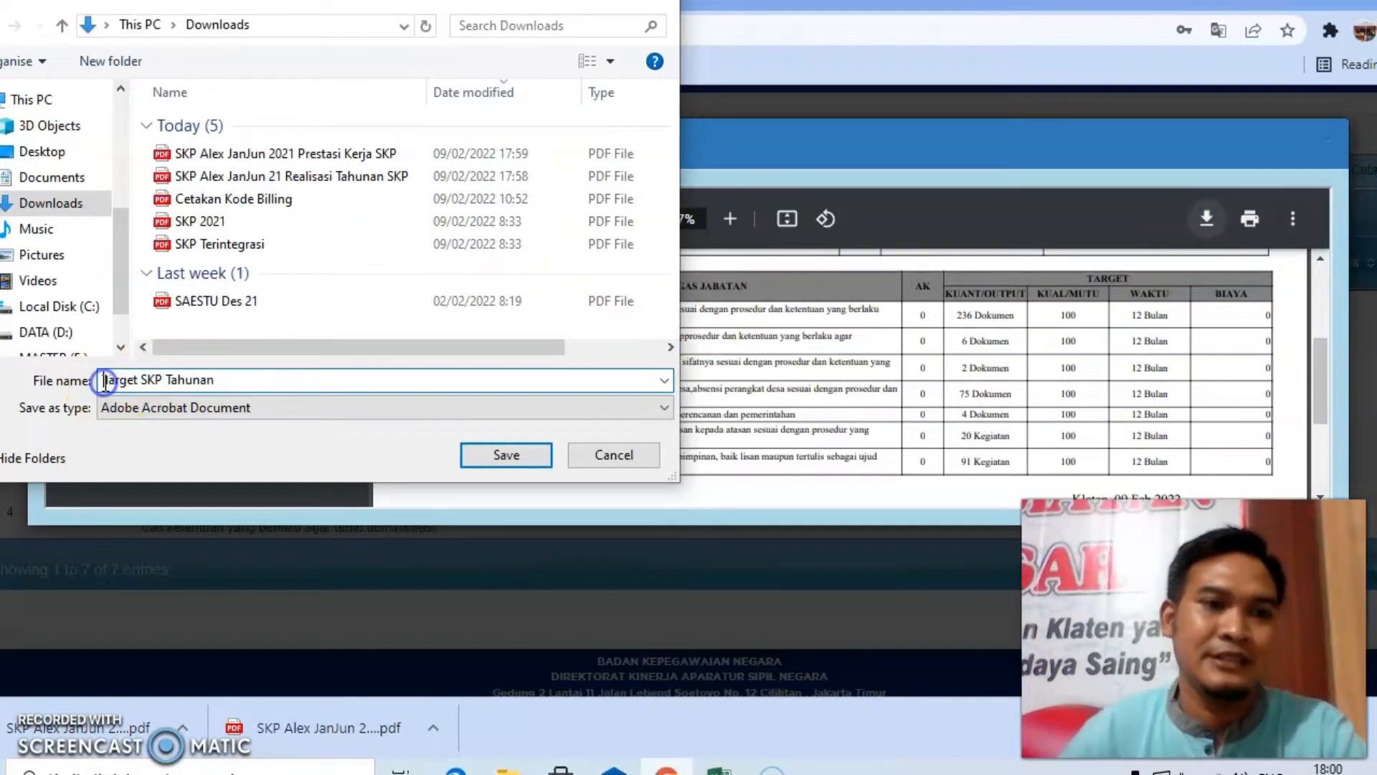
{"action": "type", "text": "SP Alex"}
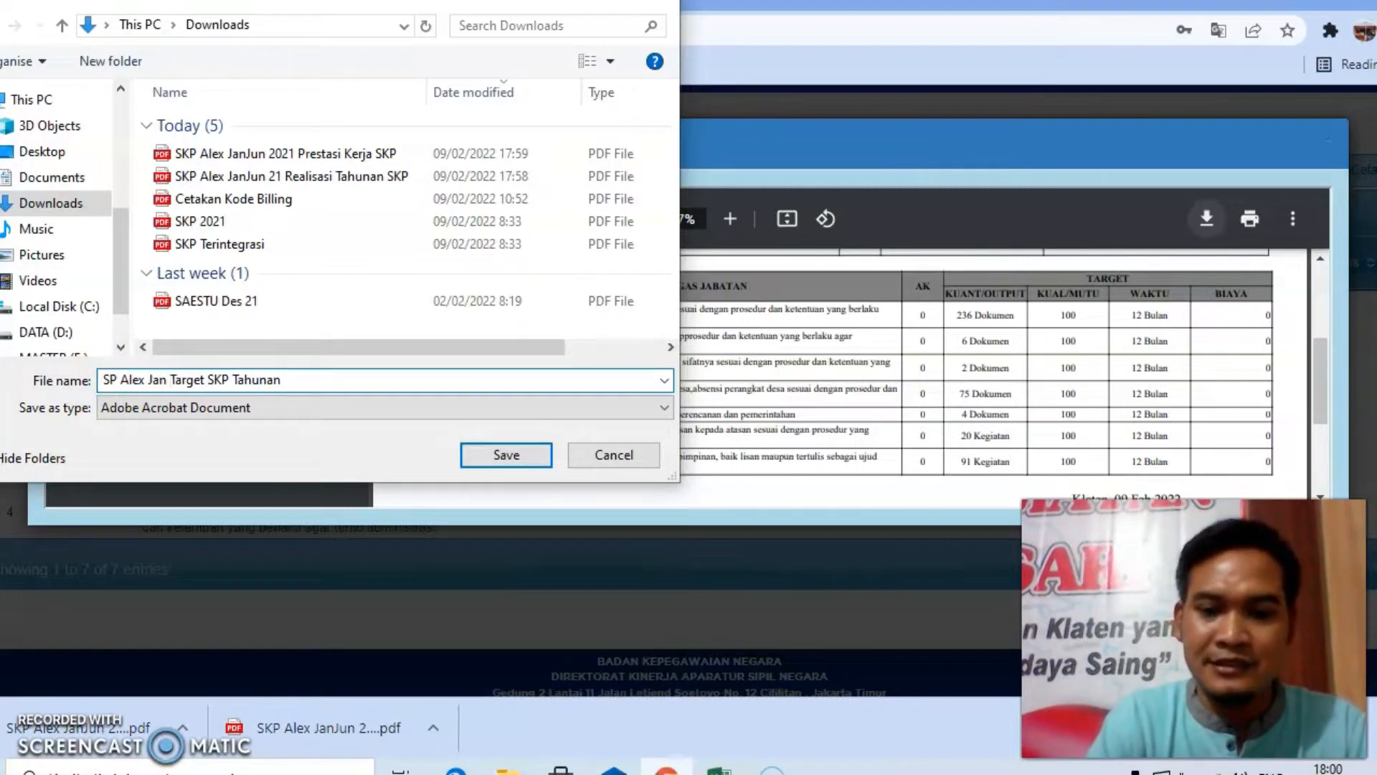
{"action": "type", "text": "JanJun 2021"}
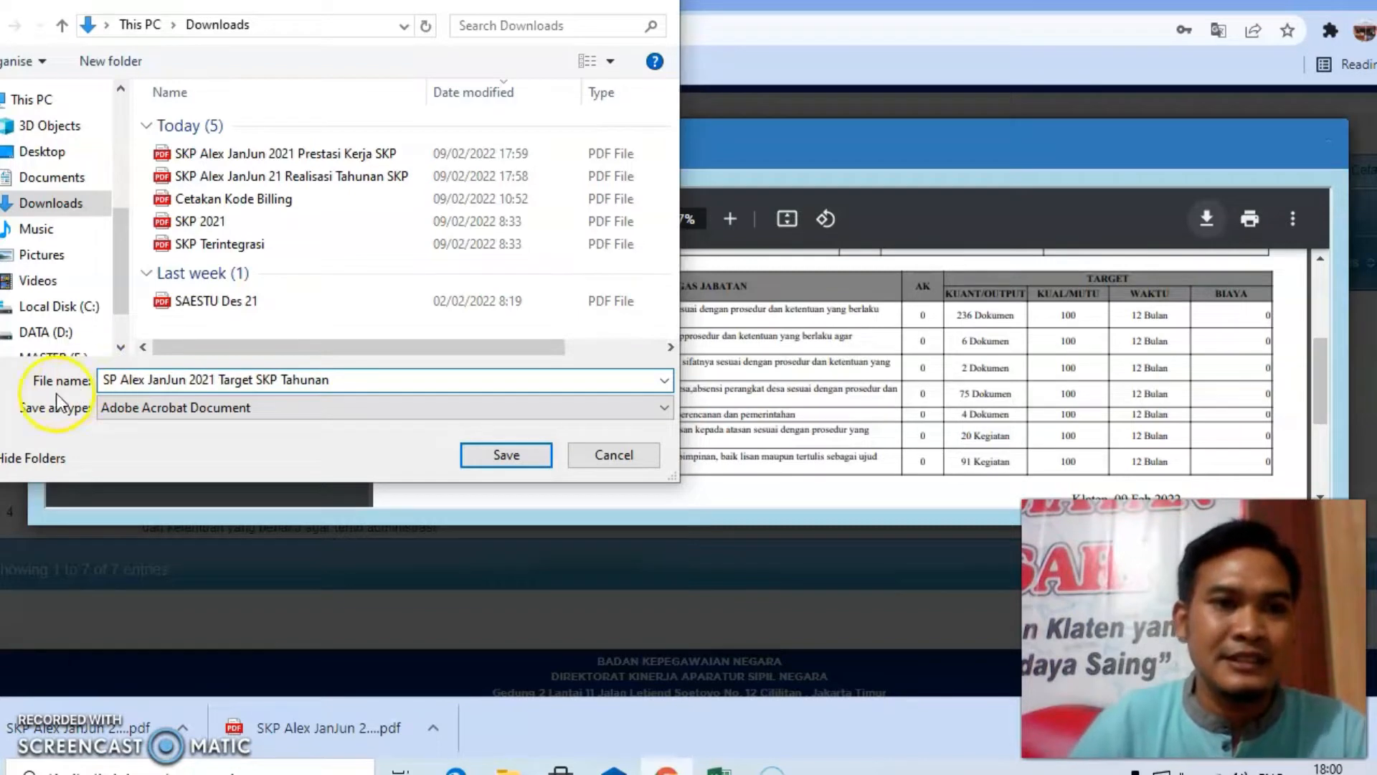
{"action": "left_click", "coordinate": [236, 380]}
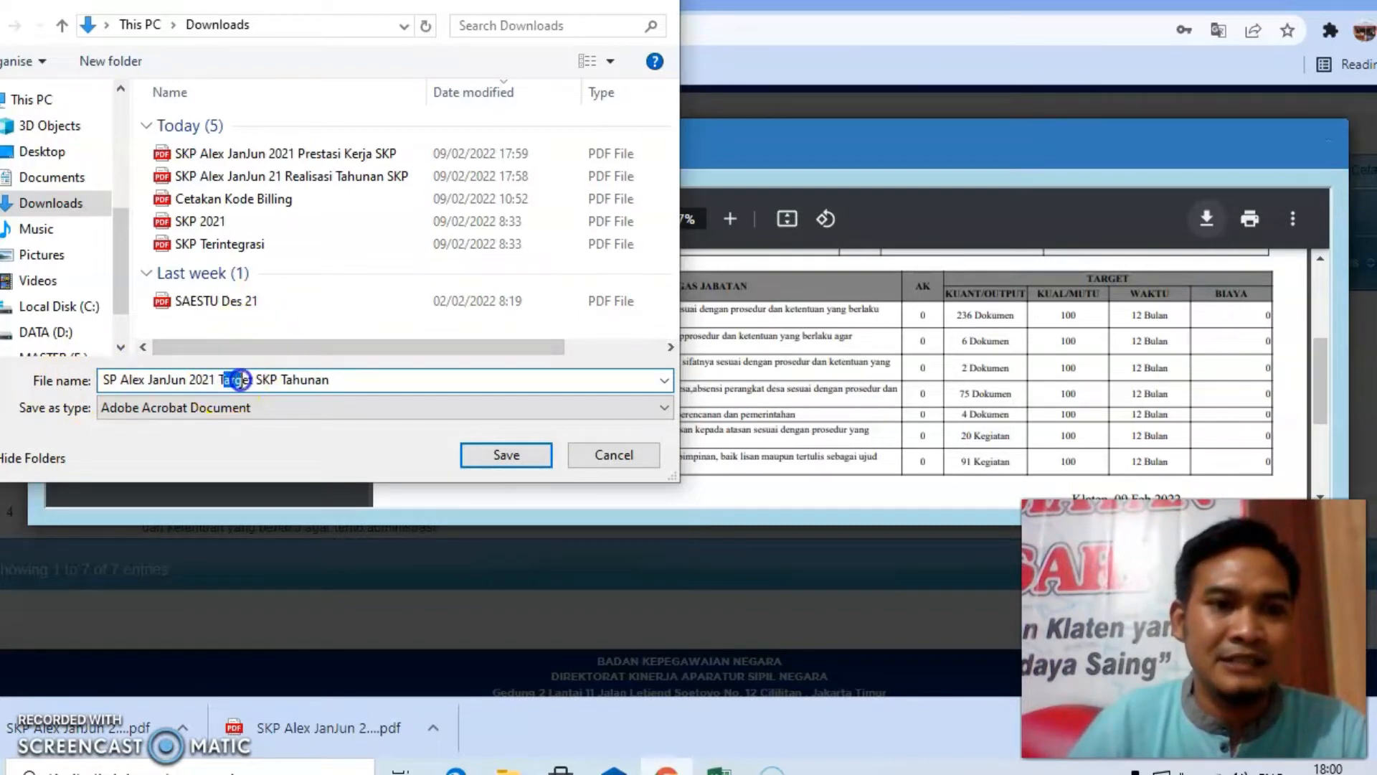
{"action": "left_click", "coordinate": [488, 455]}
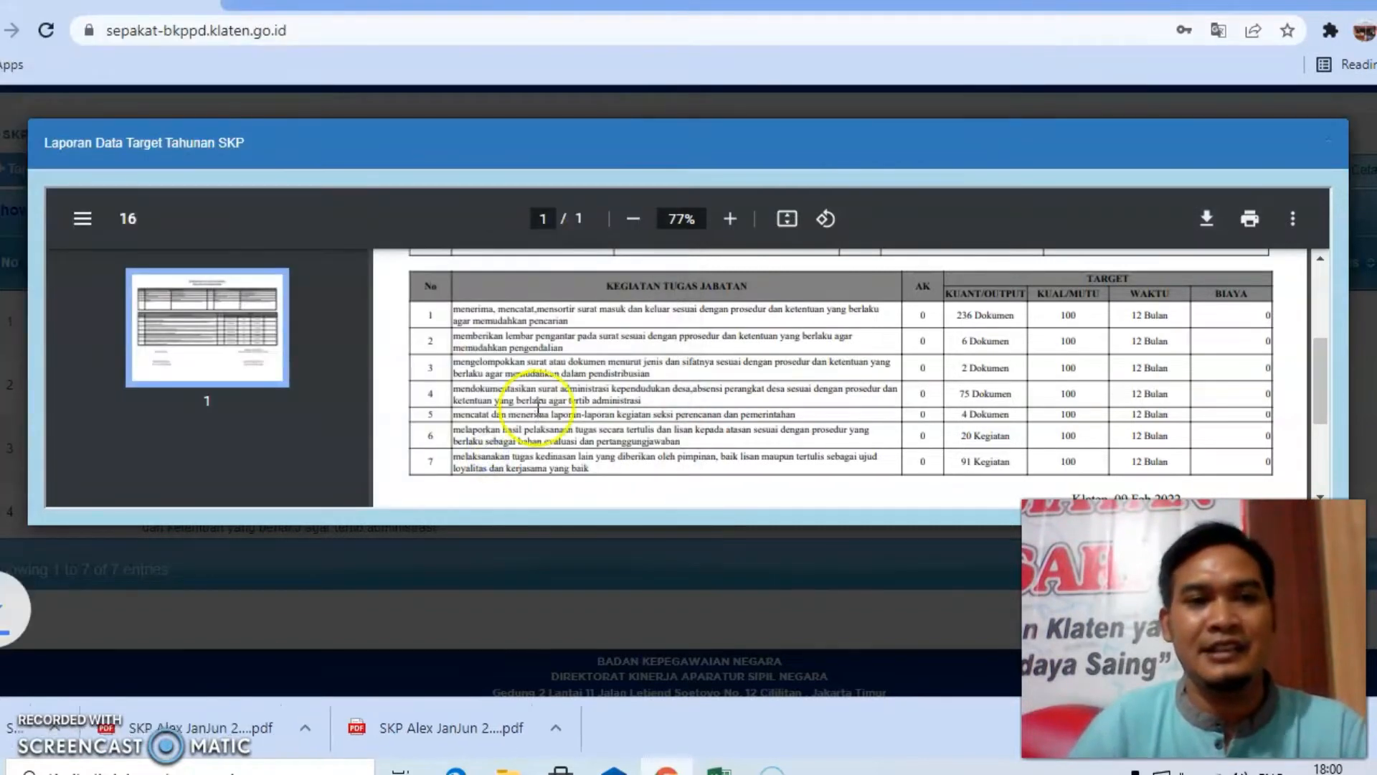
{"action": "left_click", "coordinate": [1333, 144]}
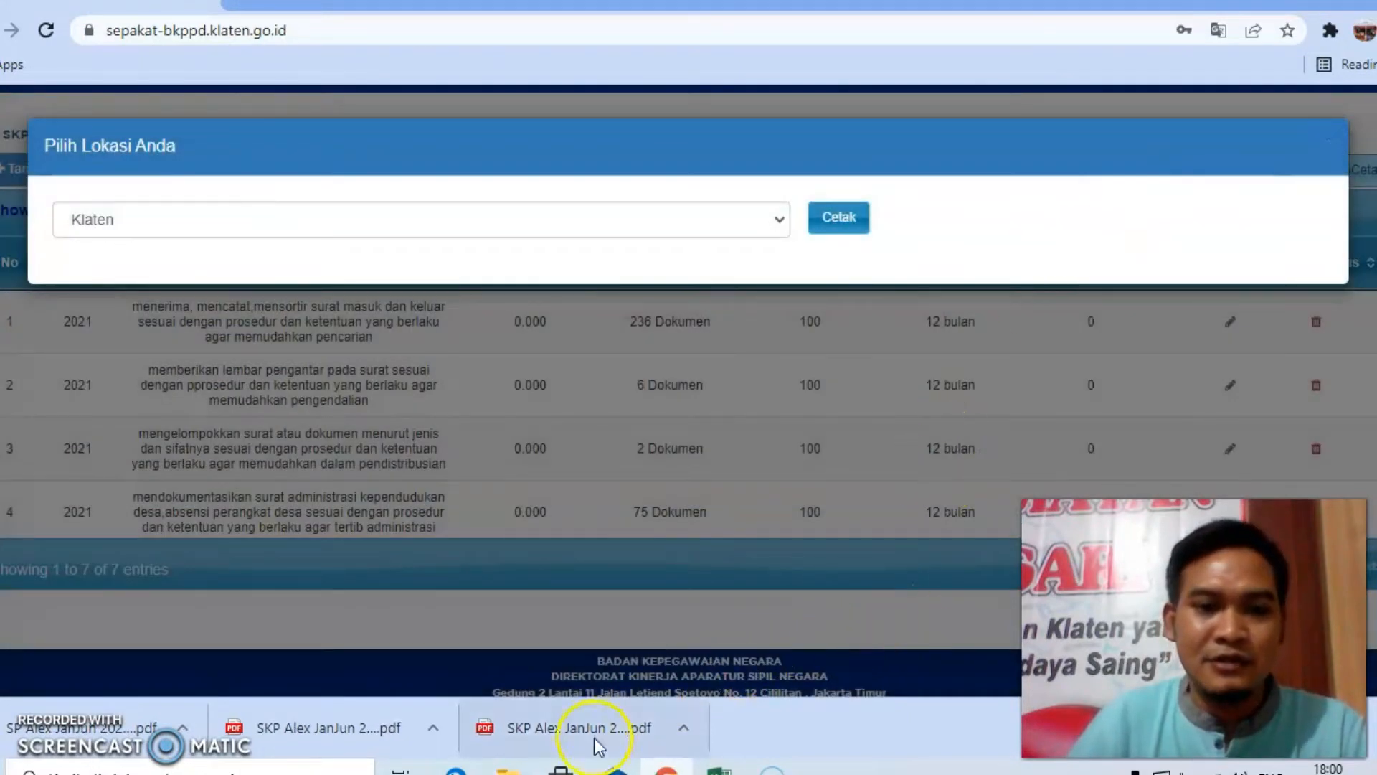
Switch to File Explorer, open the Downloads folder and select the Target, Prestasi Kerja and Realisasi PDFs for January–June 2021
{"action": "mouse_move", "coordinate": [508, 767]}
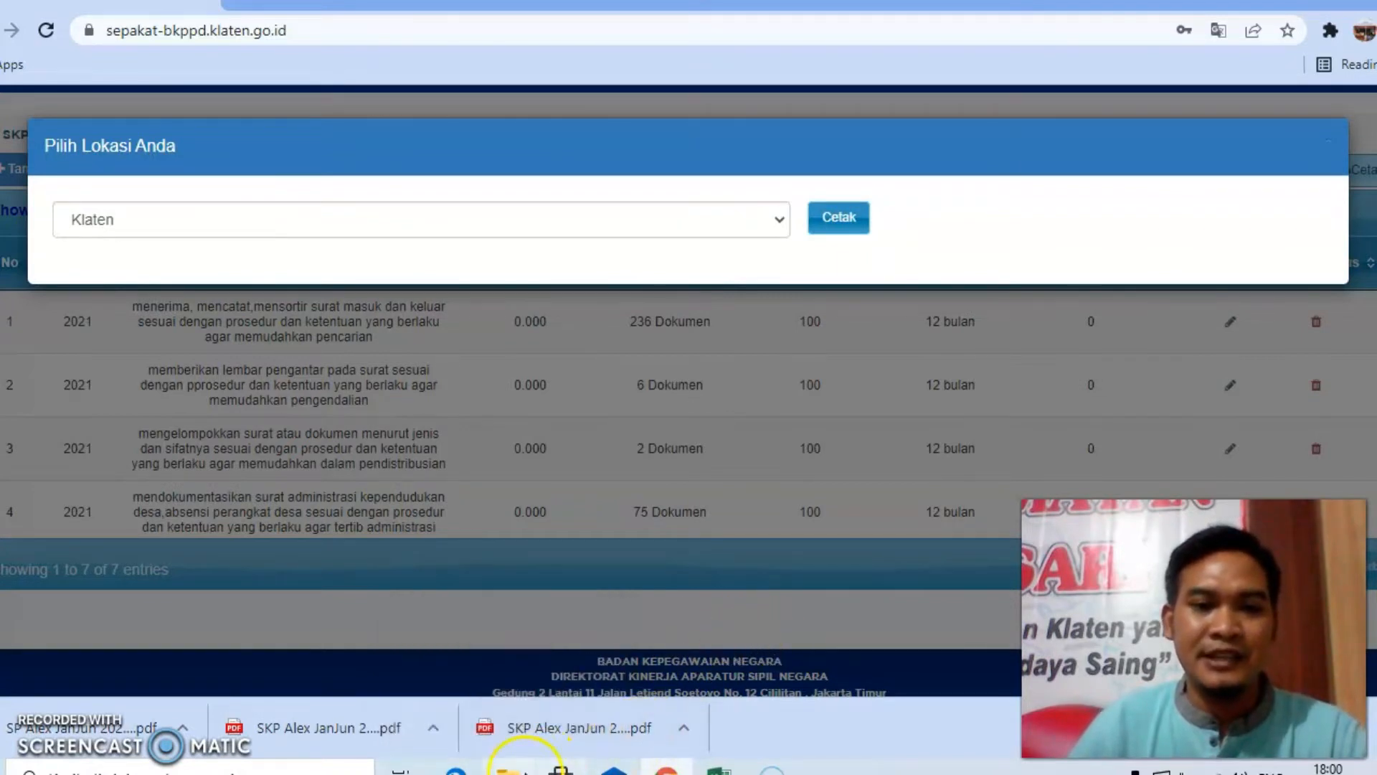
{"action": "left_click", "coordinate": [508, 768]}
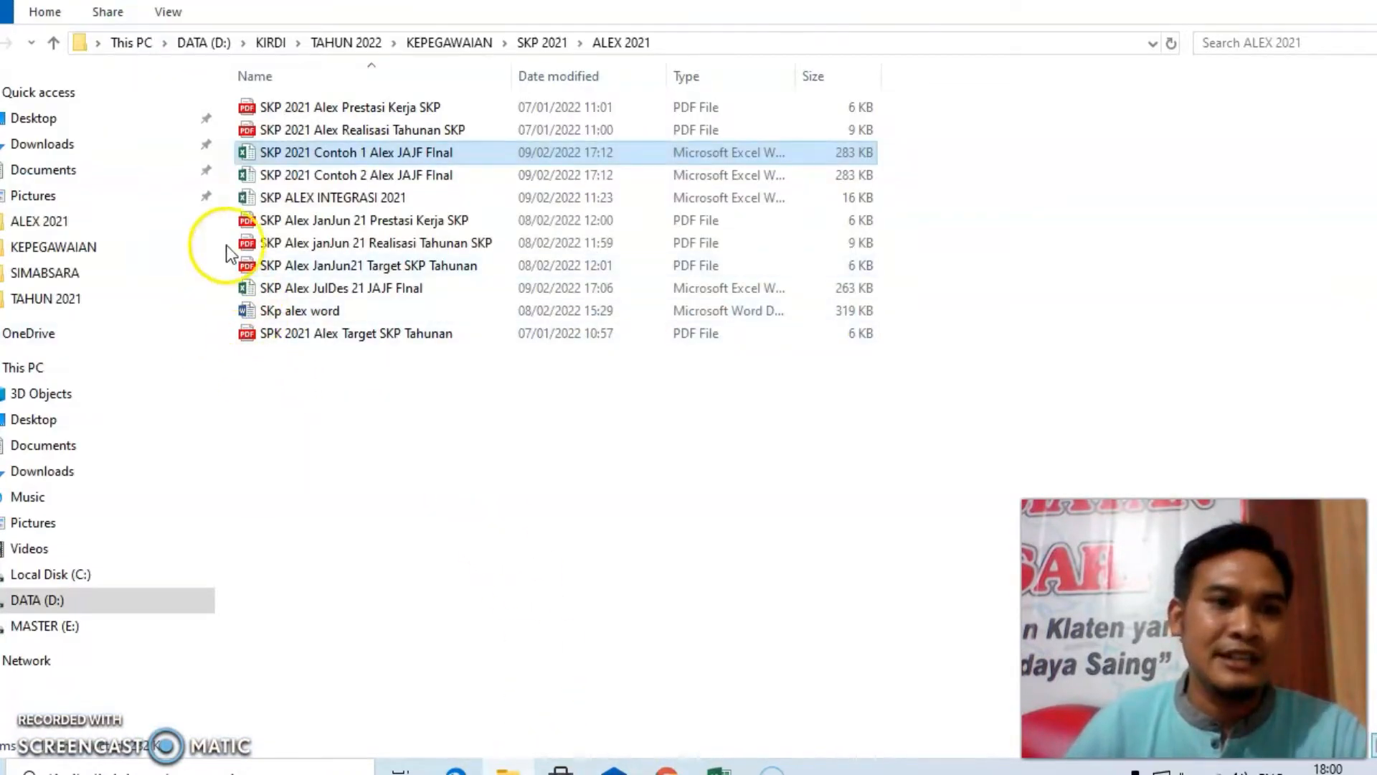
{"action": "left_click", "coordinate": [63, 144]}
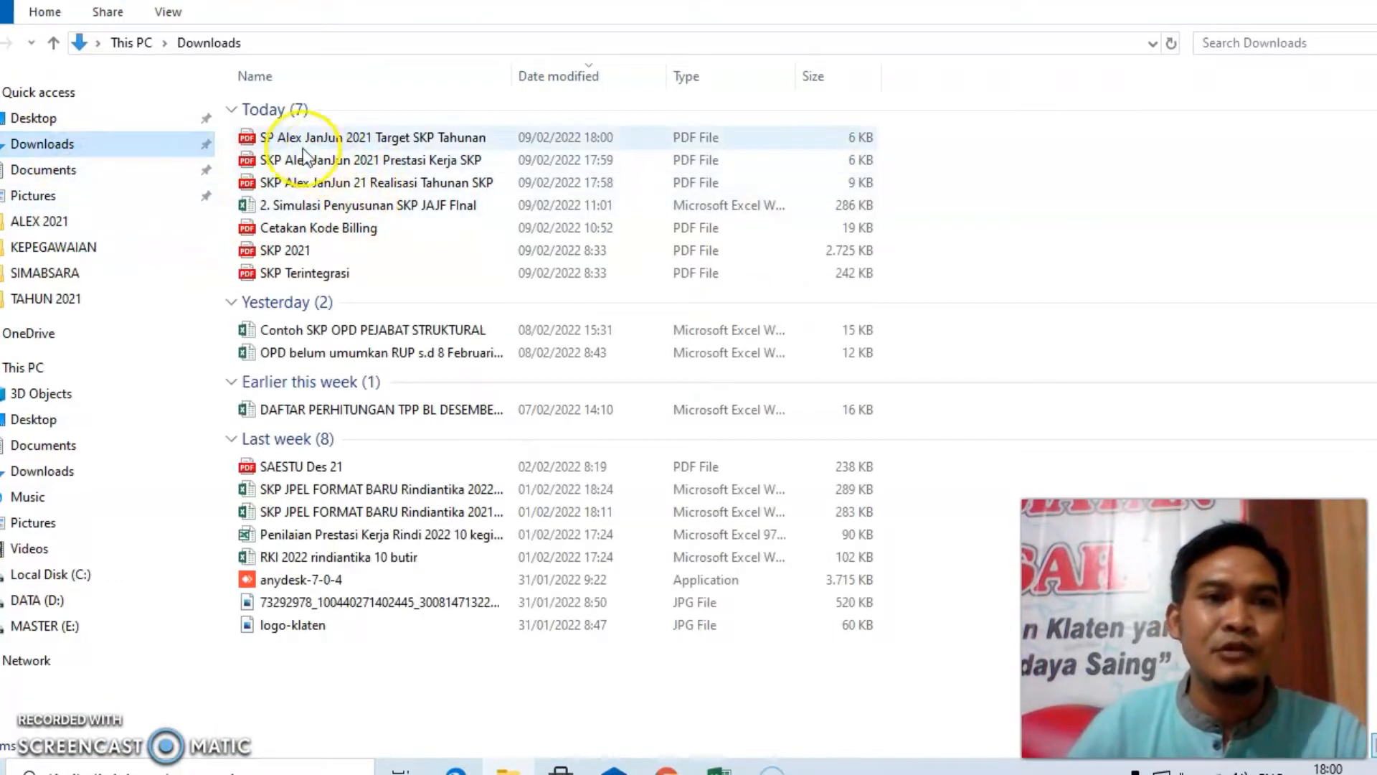
{"action": "left_click", "coordinate": [263, 141]}
{"action": "left_click_drag", "start_coordinate": [282, 150], "coordinate": [367, 186]}
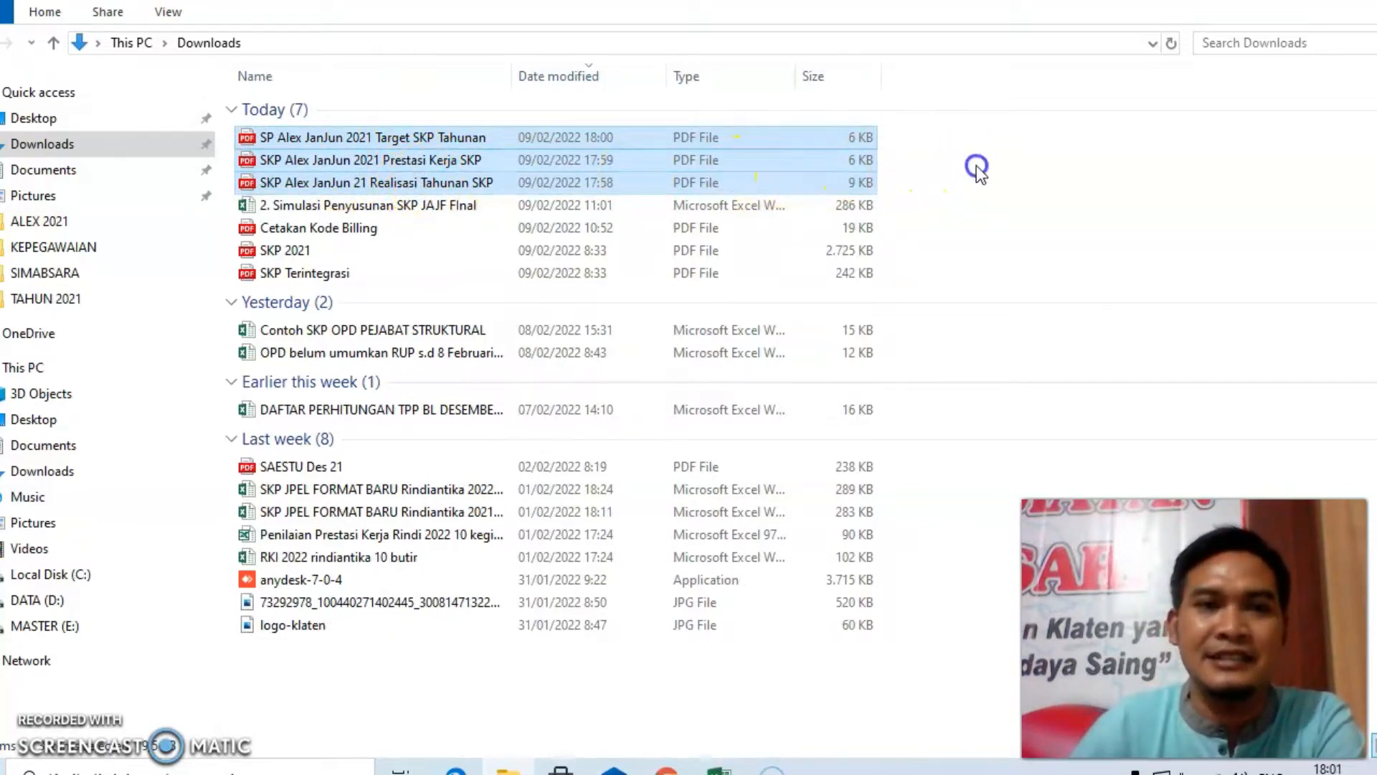
Rename the downloaded Target SKP Tahunan PDF so that its prefix reads SKP
{"action": "left_click", "coordinate": [297, 139]}
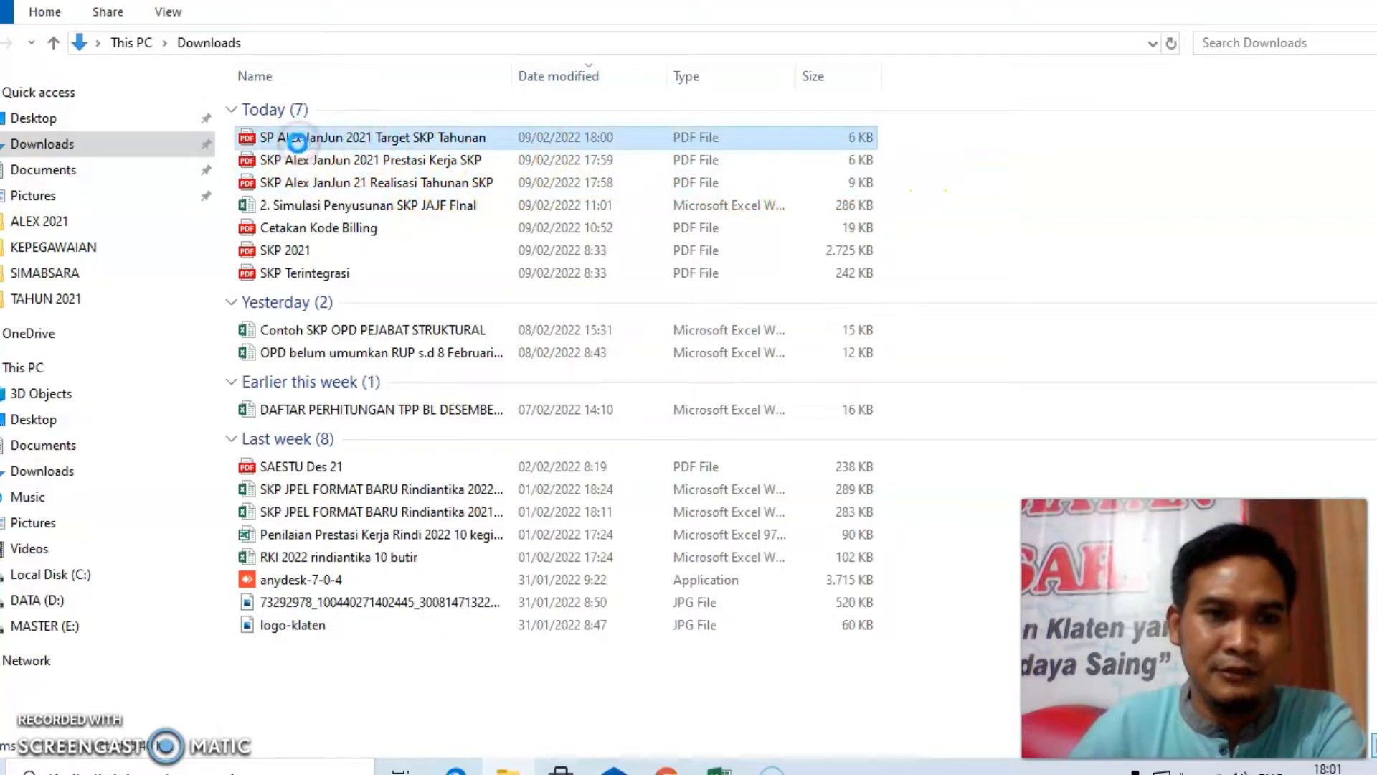
{"action": "right_click", "coordinate": [297, 142]}
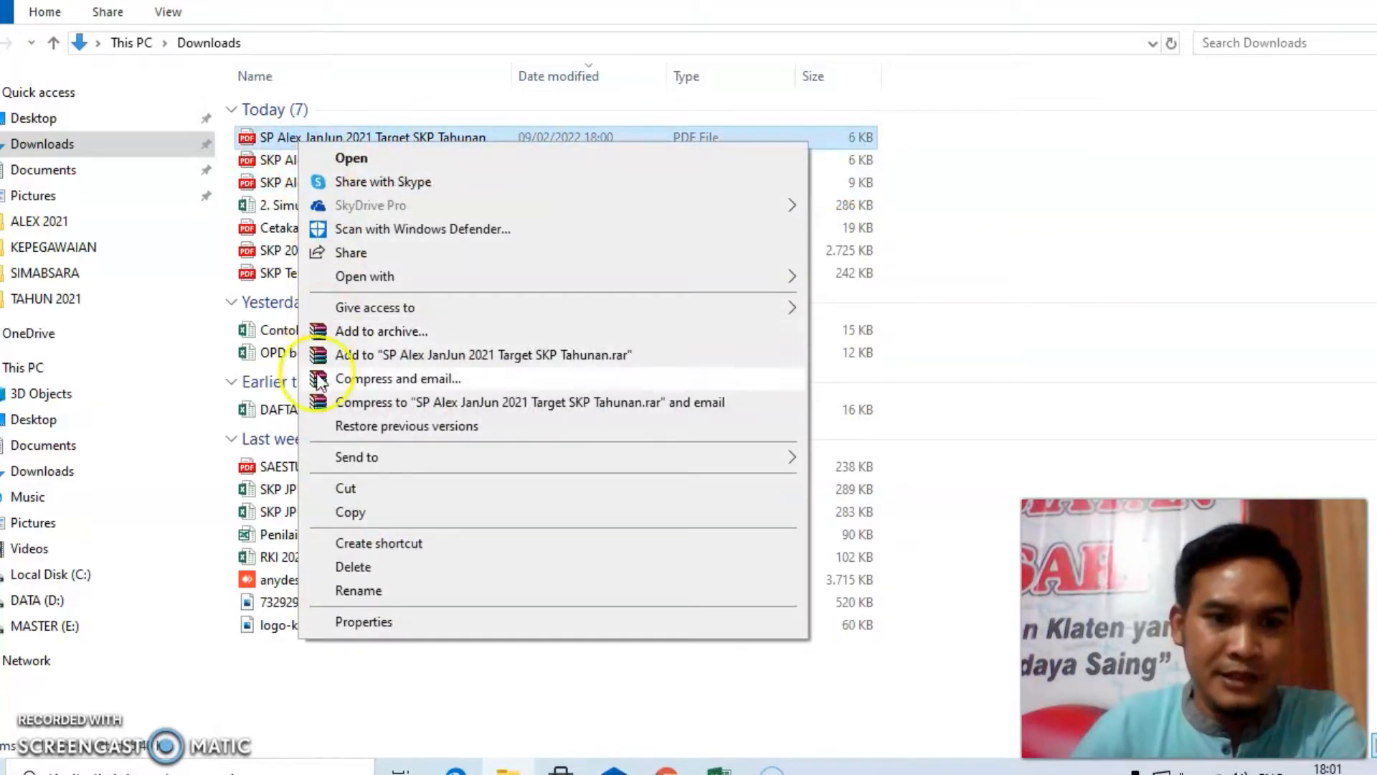
{"action": "left_click", "coordinate": [373, 596]}
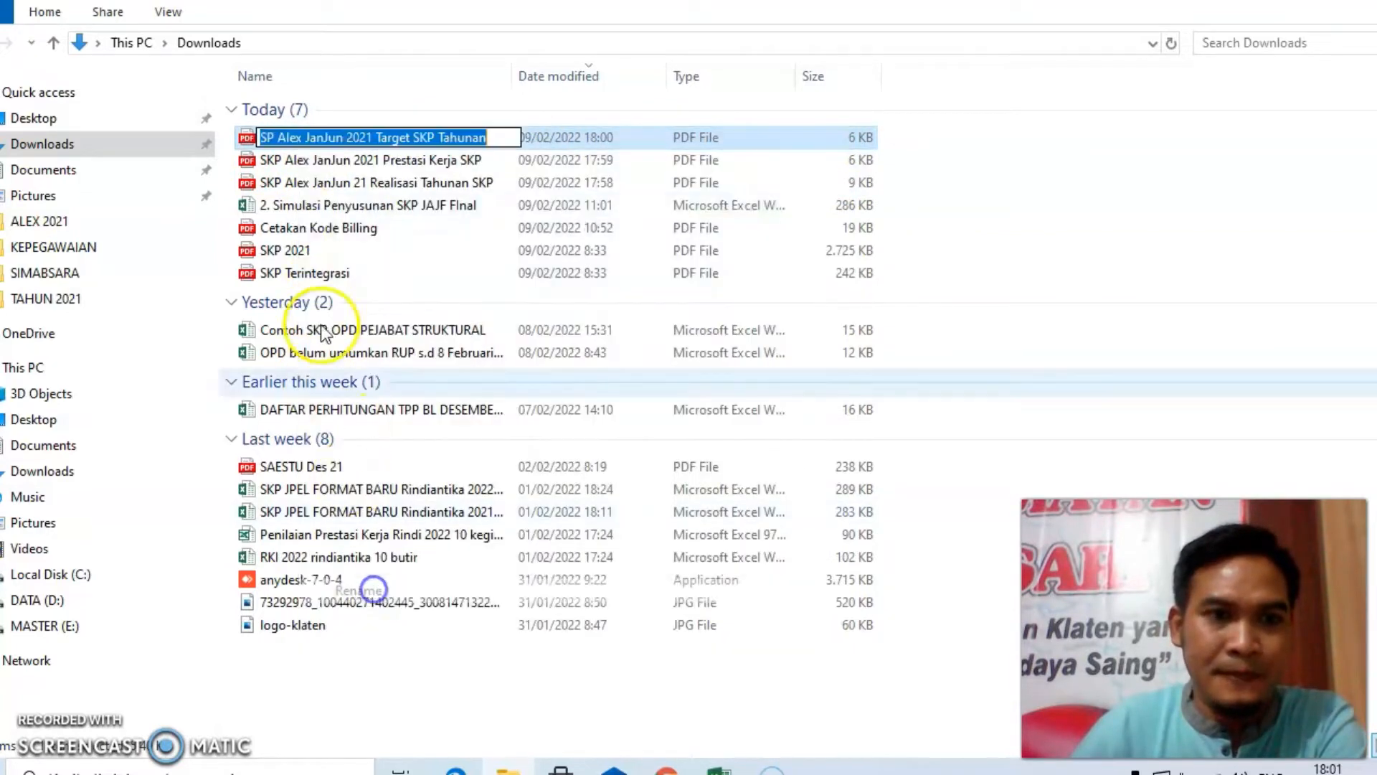
{"action": "left_click", "coordinate": [268, 138]}
{"action": "type", "text": "K"}
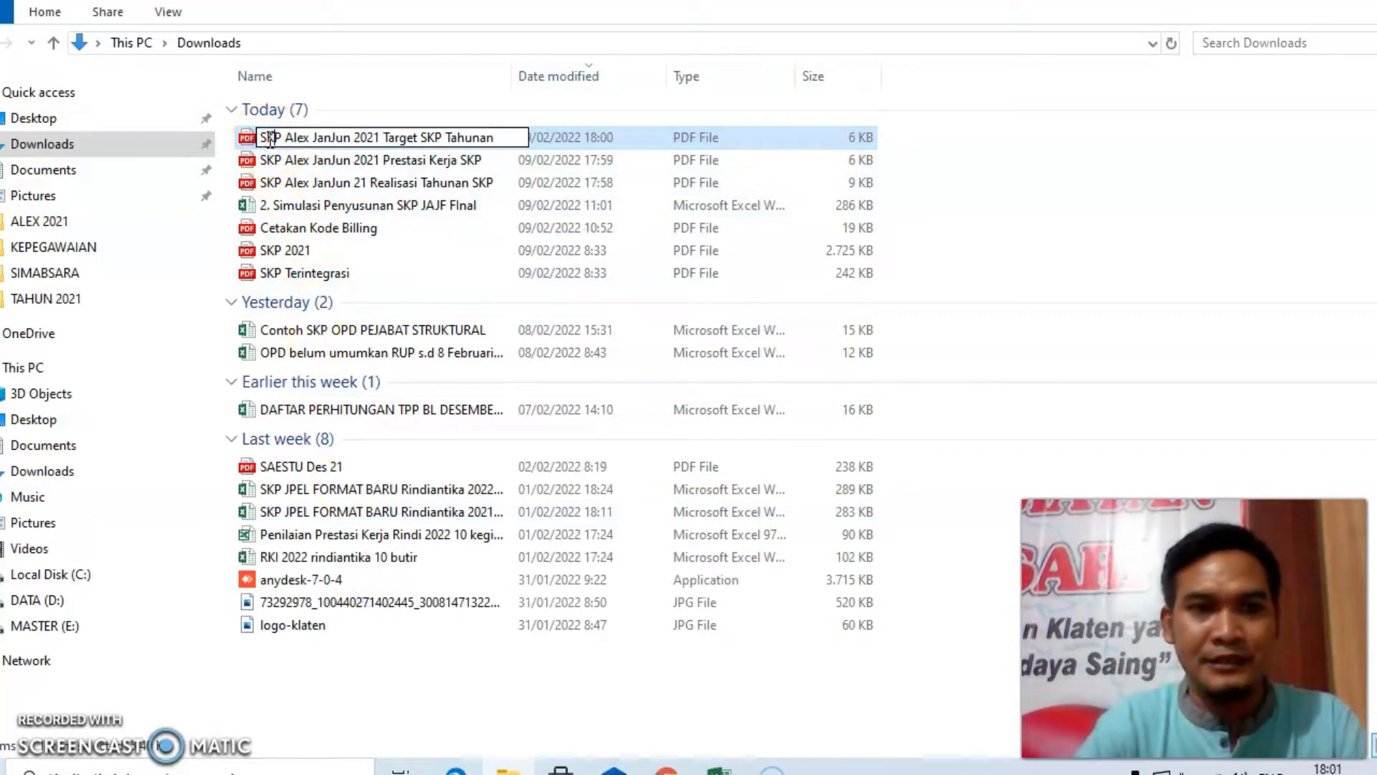
Rename the Realisasi Tahunan SKP PDF so that the year after JanJun reads 2021
{"action": "right_click", "coordinate": [350, 182]}
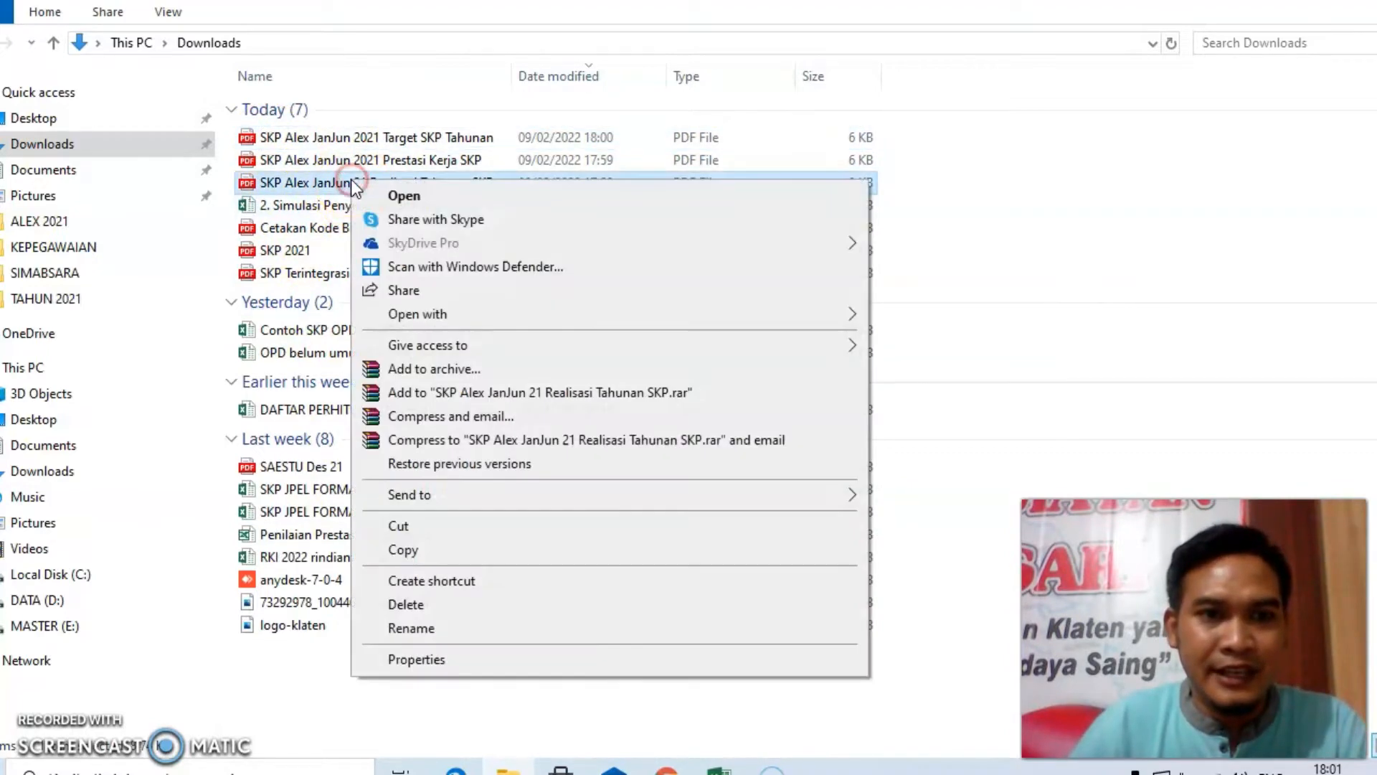
{"action": "left_click", "coordinate": [416, 627]}
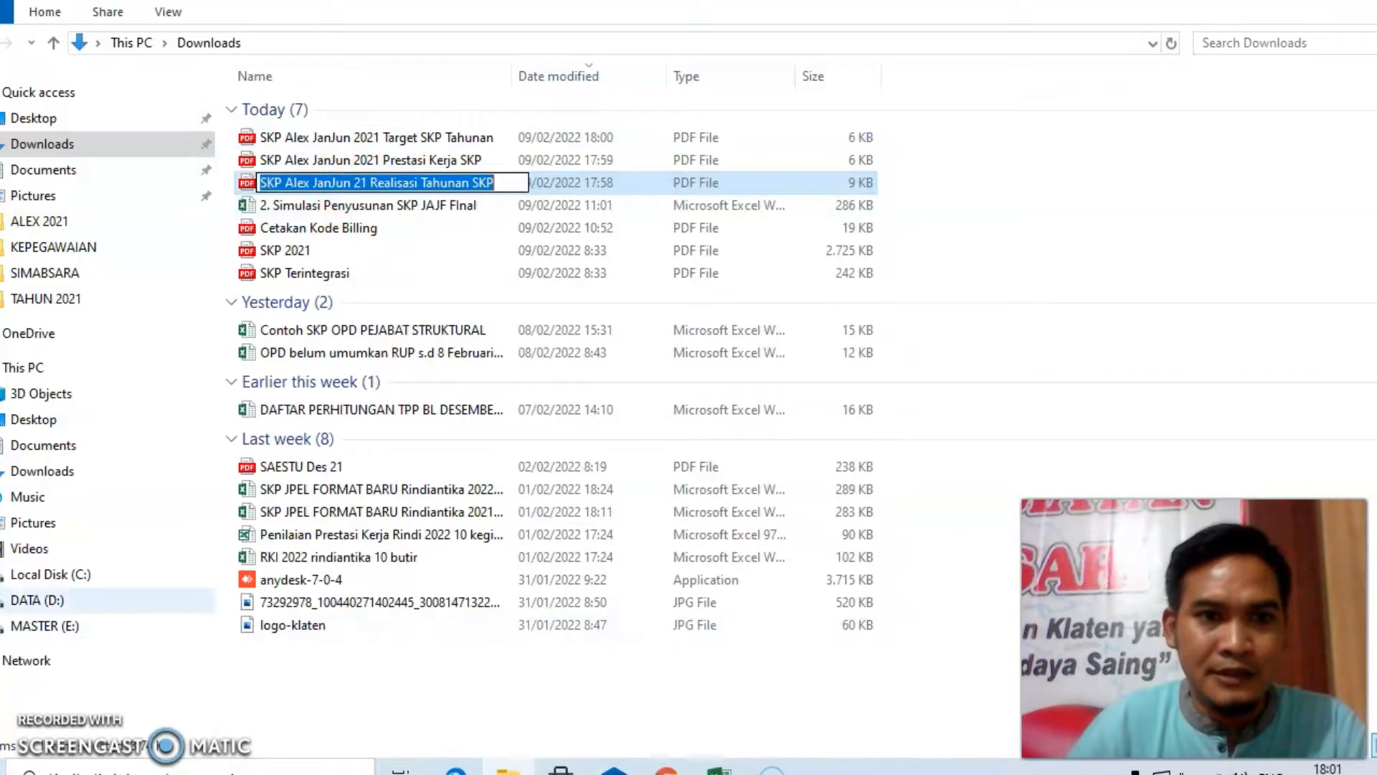
{"action": "left_click", "coordinate": [359, 182]}
{"action": "type", "text": "20"}
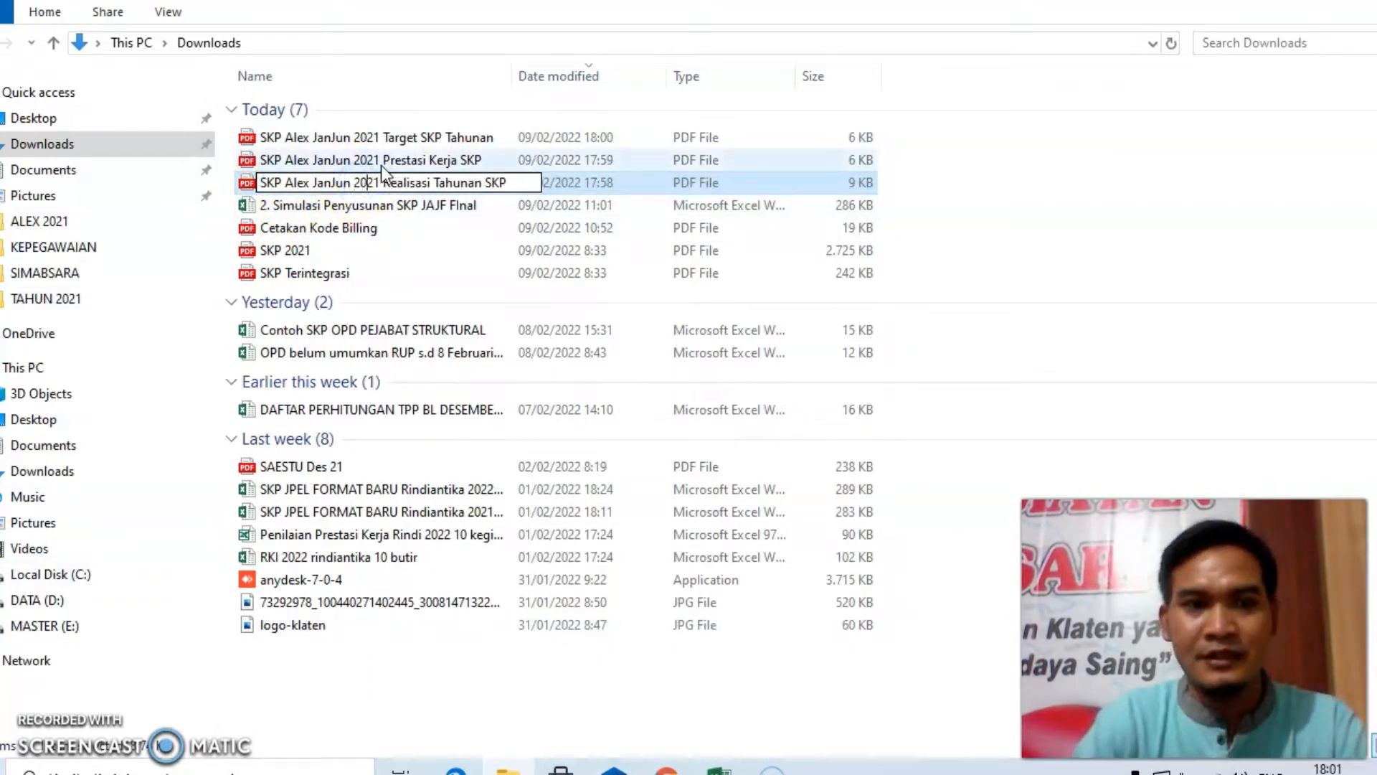
Apply the Realisasi PDF's new name, switch back to SEPAKAT in the browser and close the print location dialog
{"action": "left_click", "coordinate": [381, 129]}
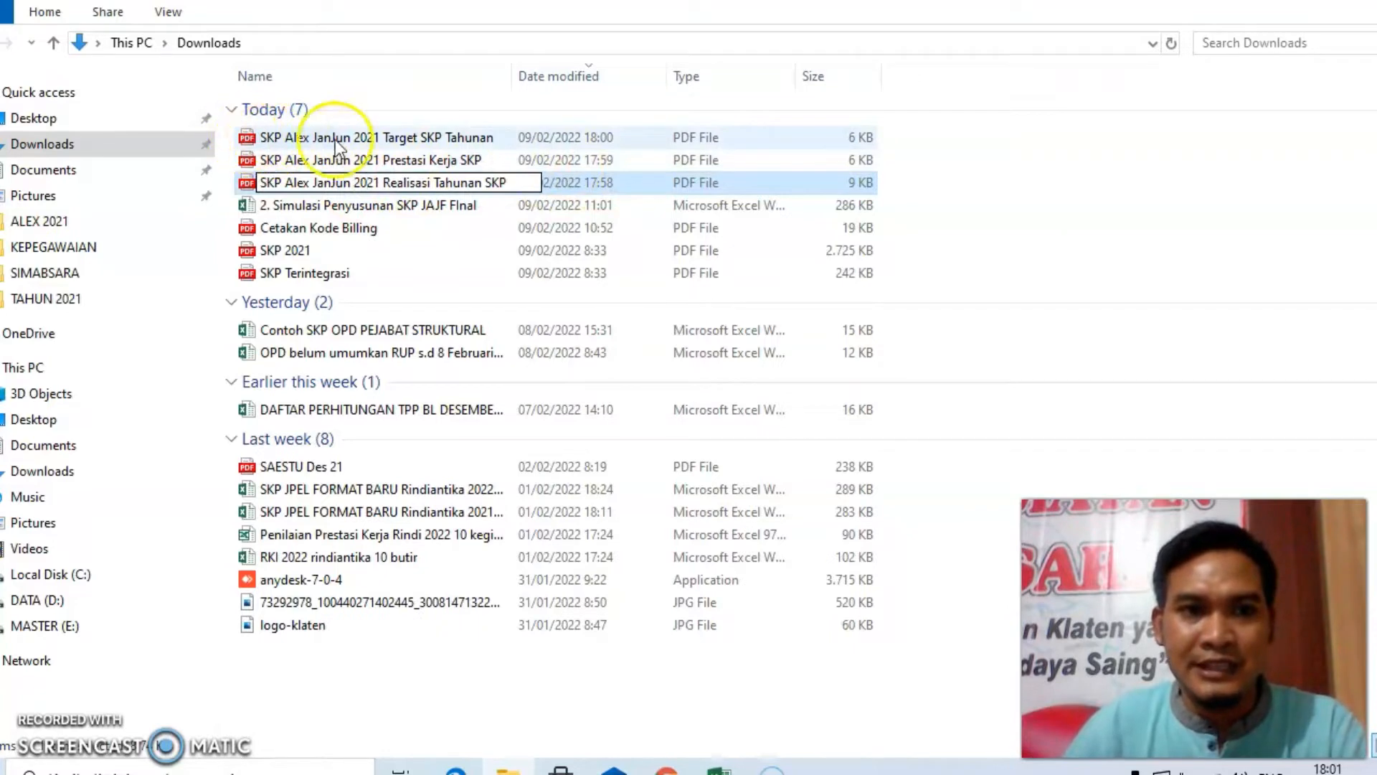
{"action": "left_click", "coordinate": [1073, 206]}
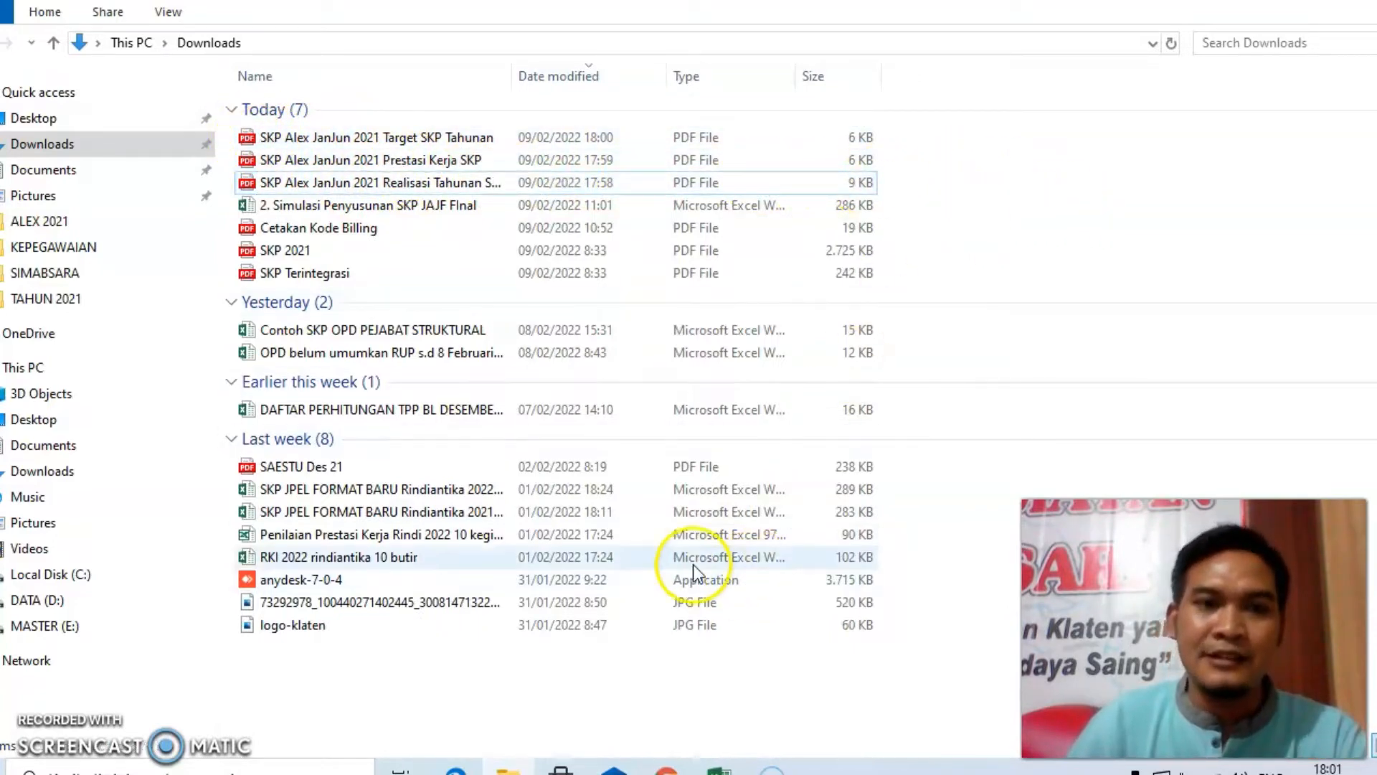
{"action": "left_click", "coordinate": [667, 771]}
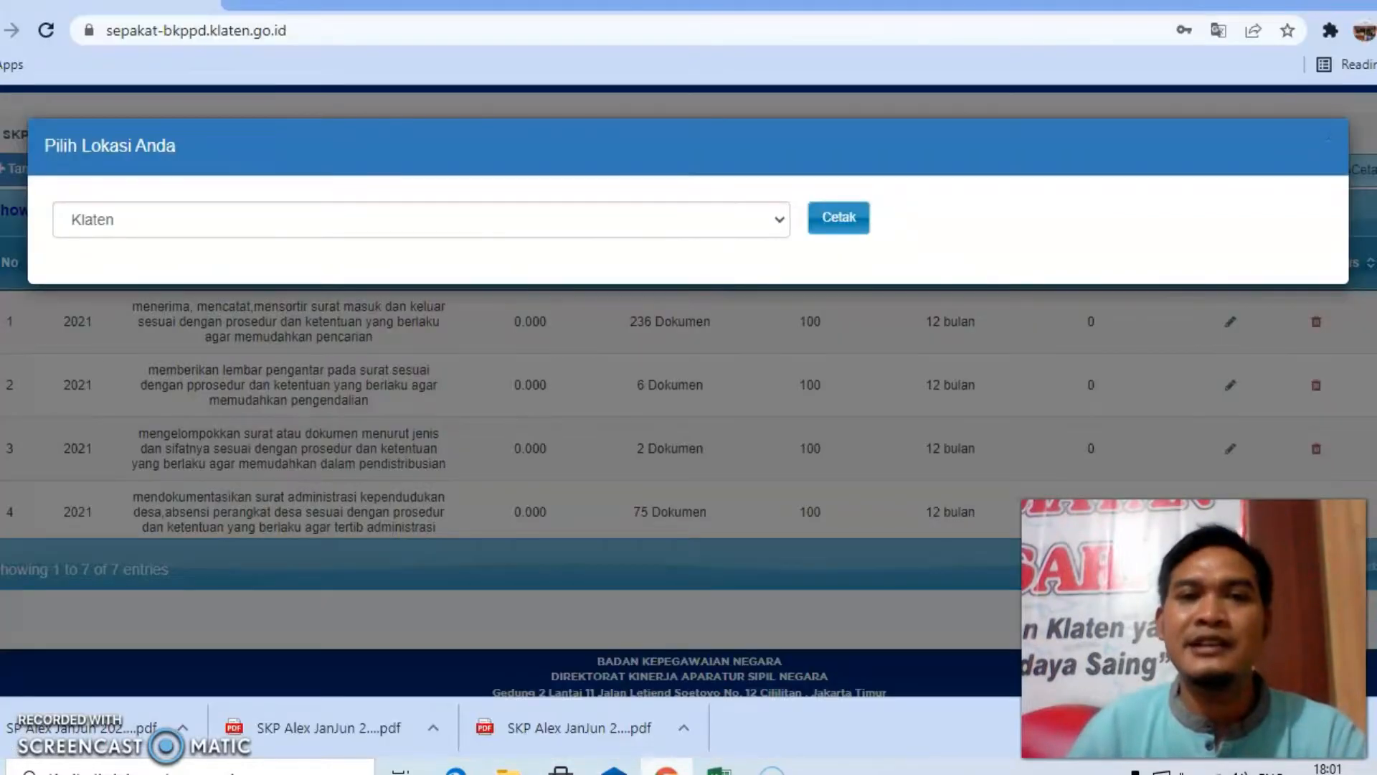
{"action": "left_click", "coordinate": [1326, 136]}
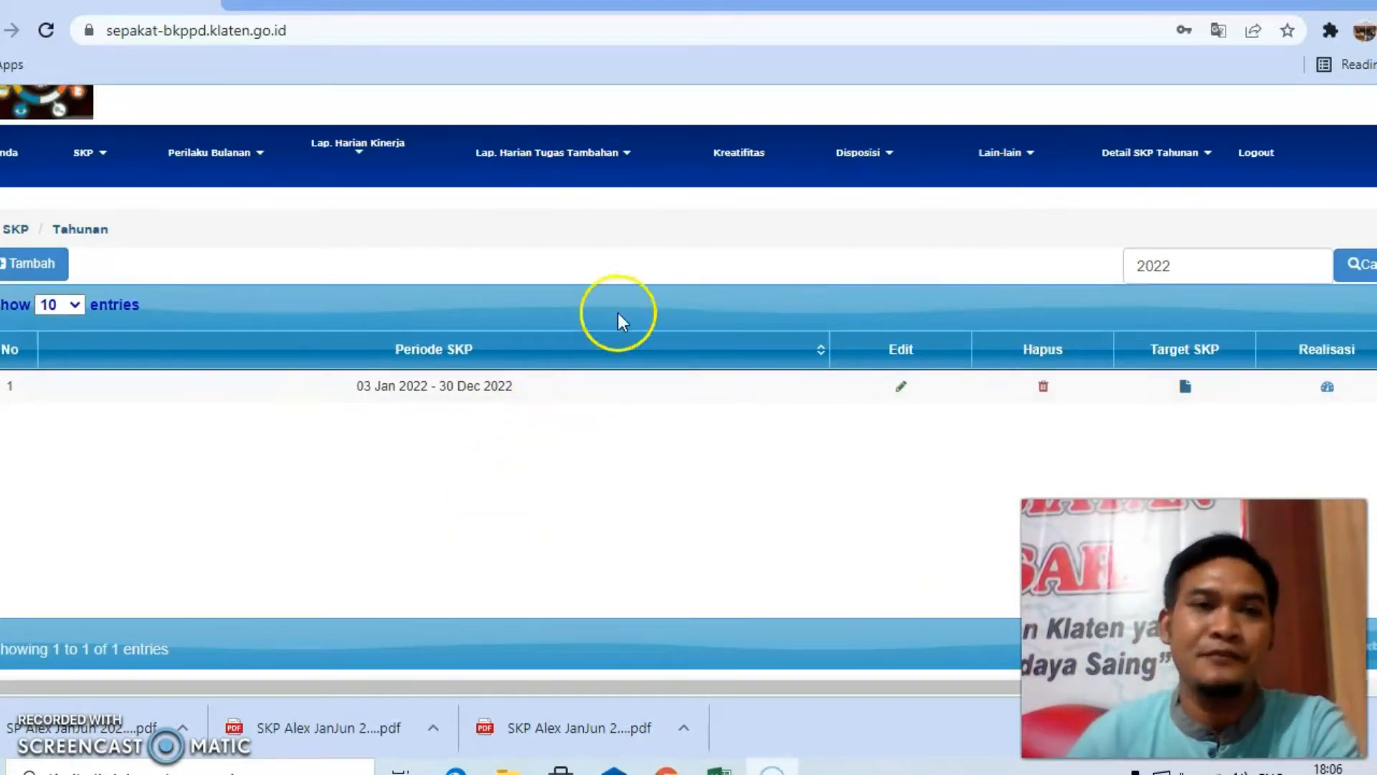
List the annual SKP periods for 2021 and open the Realisasi of the 01 Jul 2021 - 31 Dec 2021 period
{"action": "left_click", "coordinate": [103, 154]}
{"action": "left_click", "coordinate": [113, 194]}
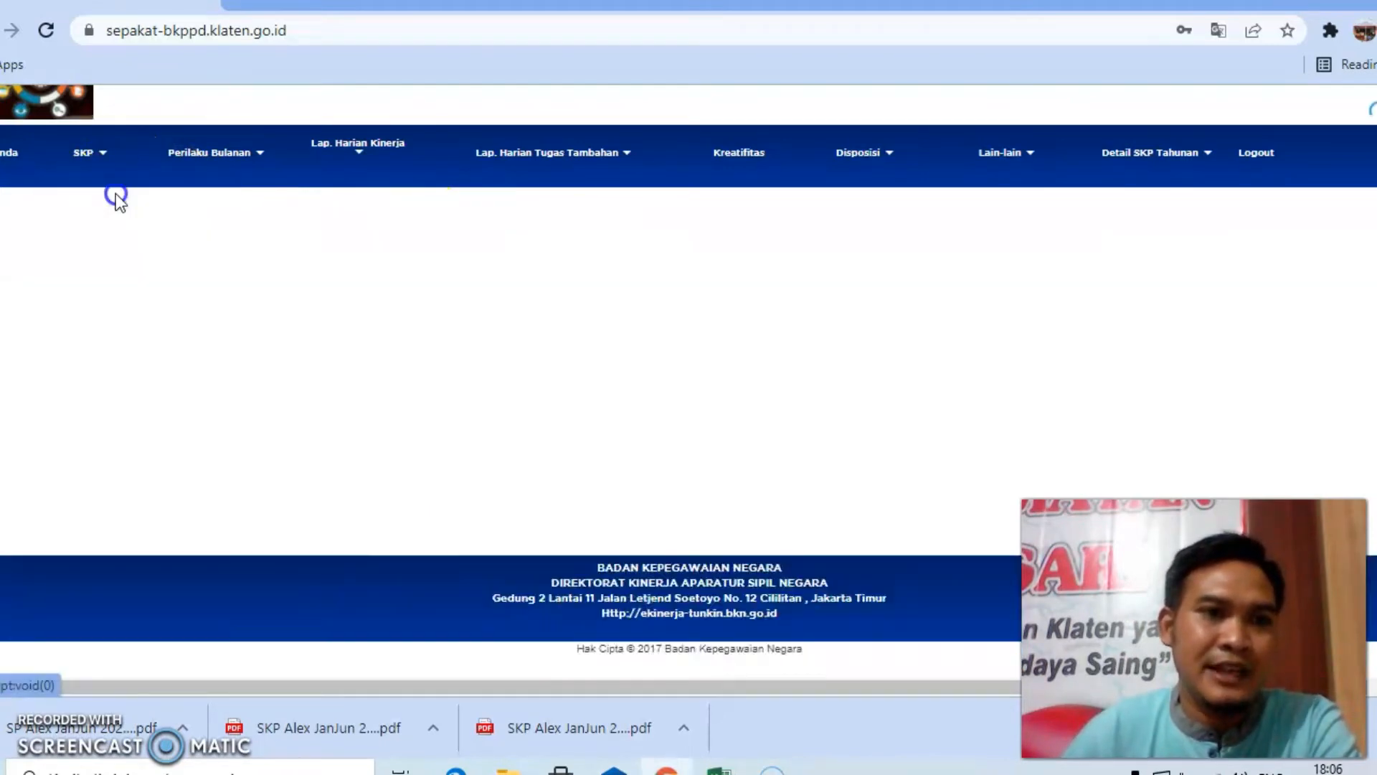
{"action": "left_click", "coordinate": [1191, 265]}
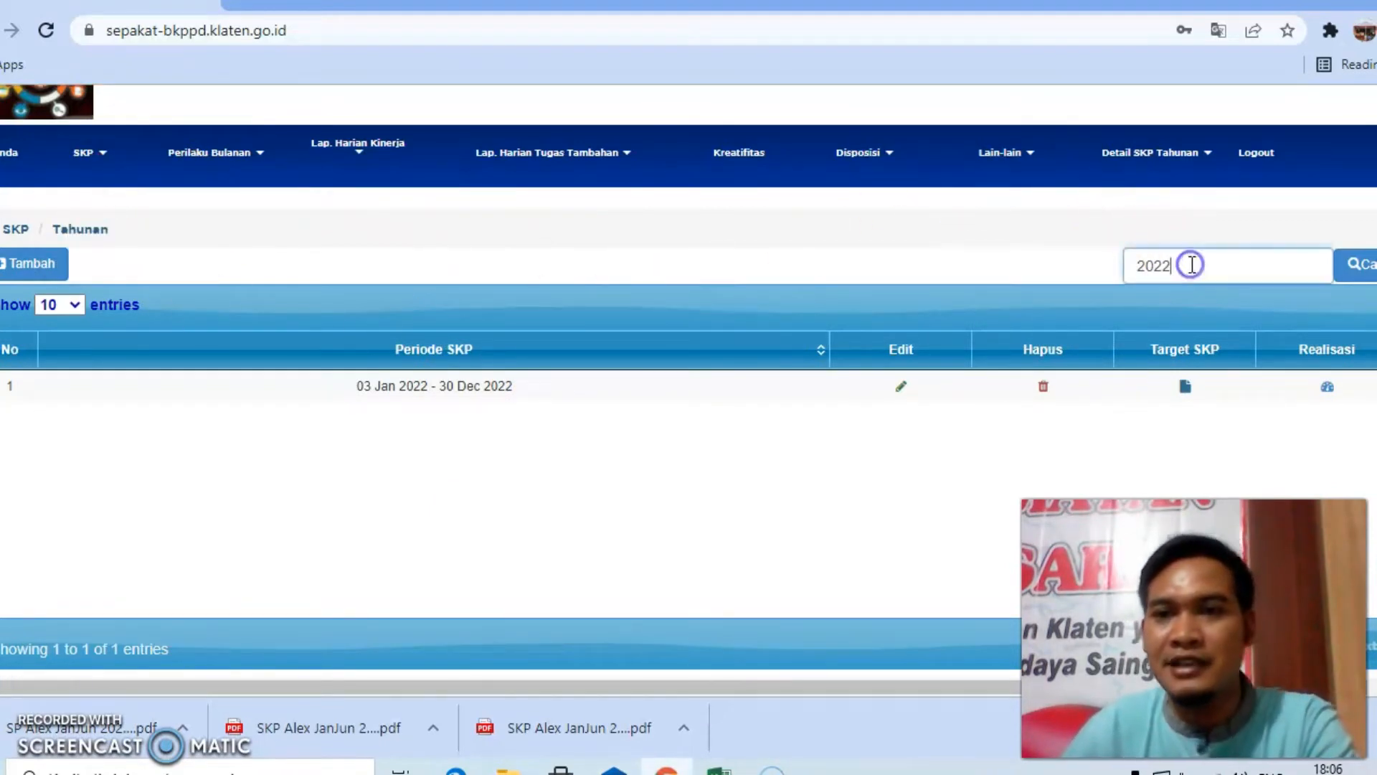
{"action": "key", "text": "BackSpace"}
{"action": "type", "text": "1"}
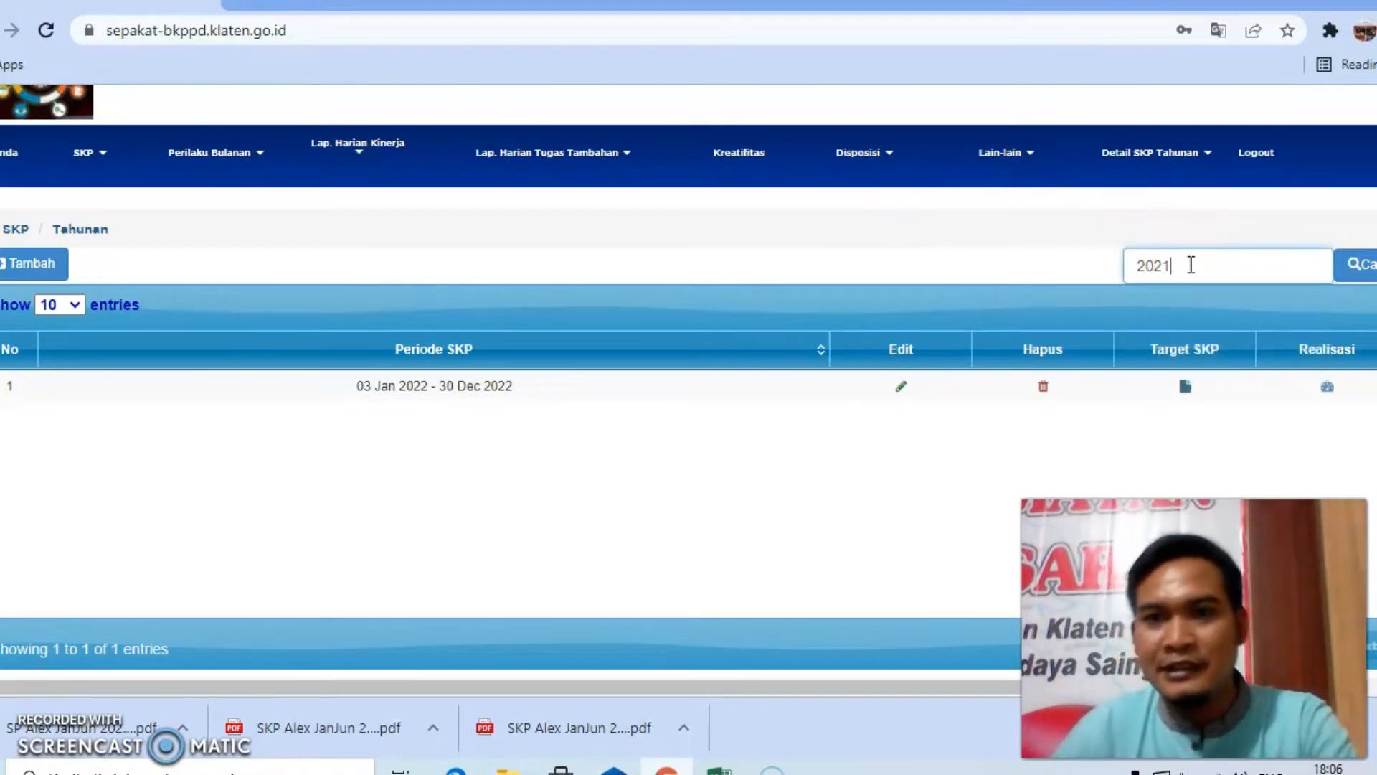
{"action": "left_click", "coordinate": [1358, 281]}
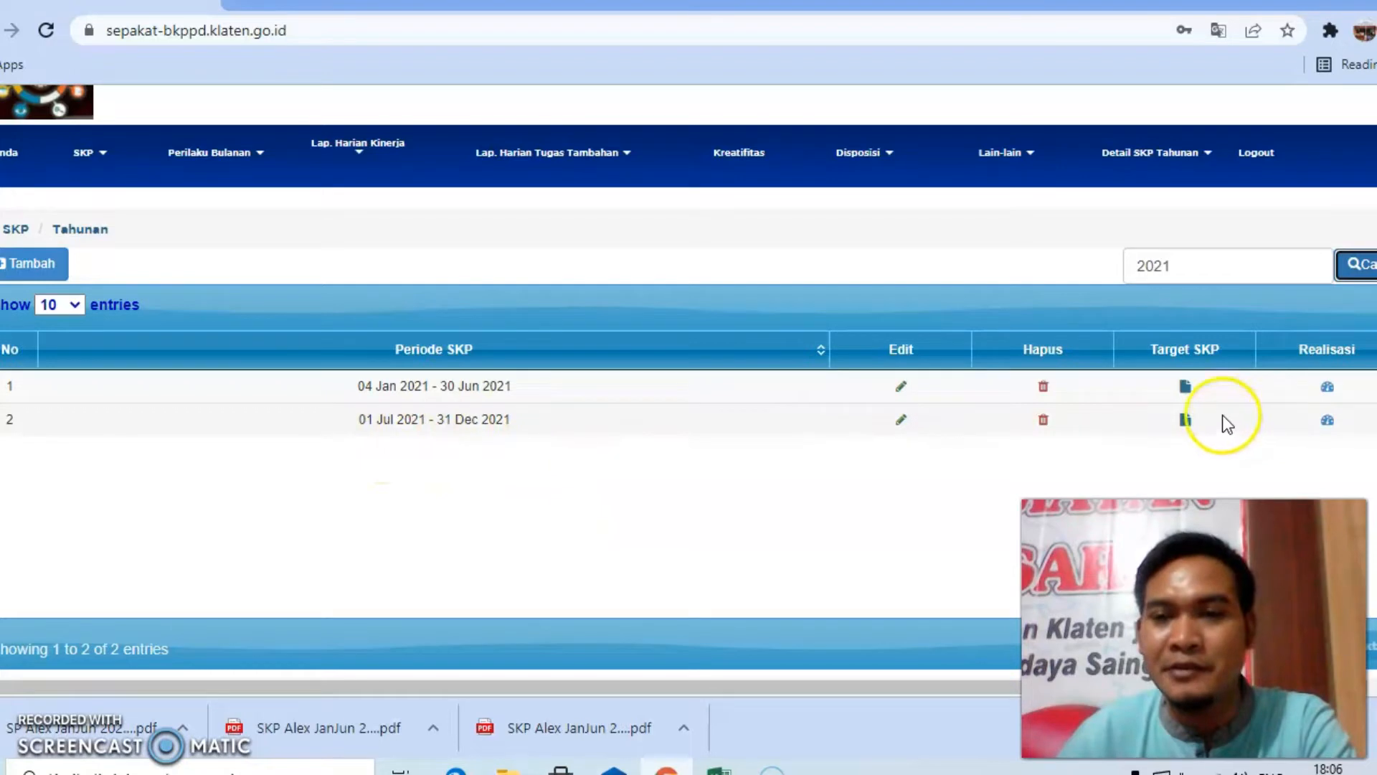
{"action": "left_click", "coordinate": [1326, 423]}
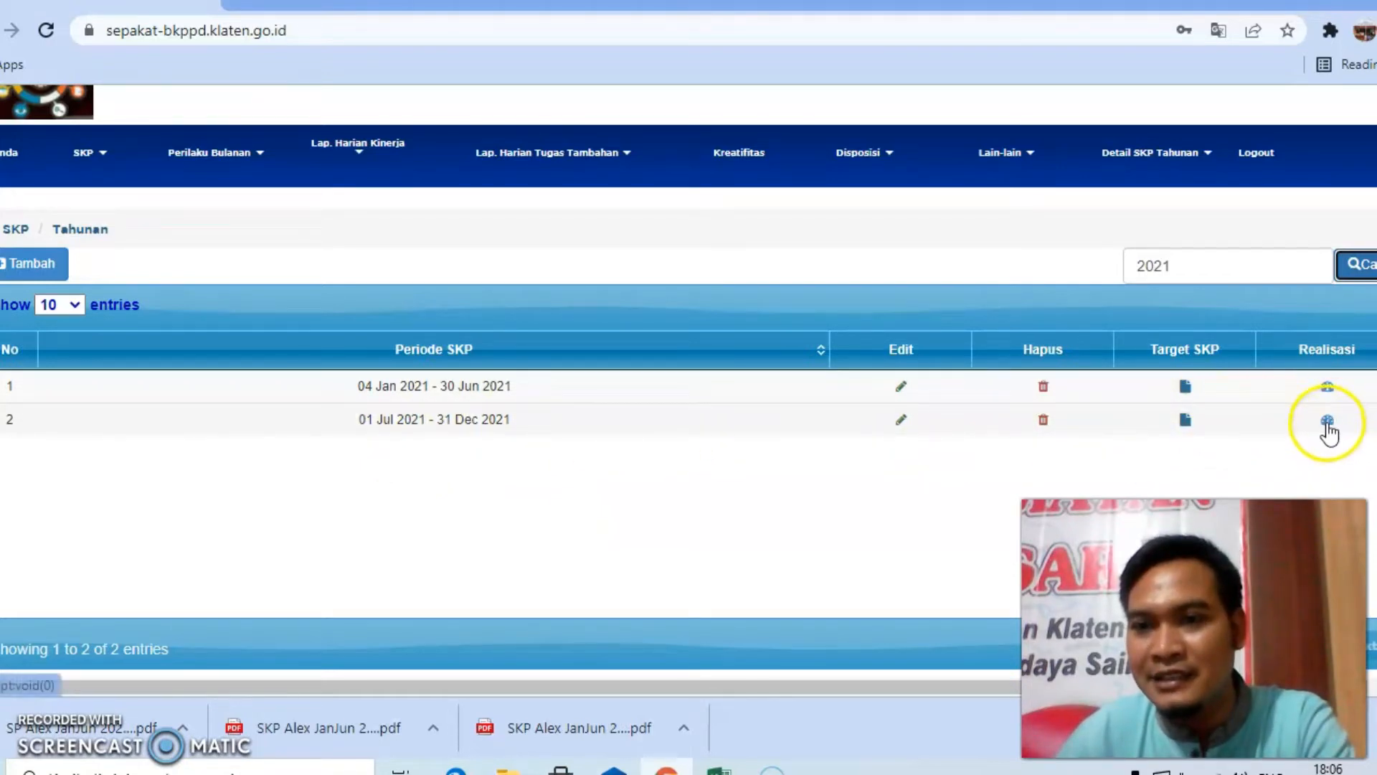
{"action": "scroll", "coordinate": [789, 470], "scroll_direction": "down", "scroll_amount": 2}
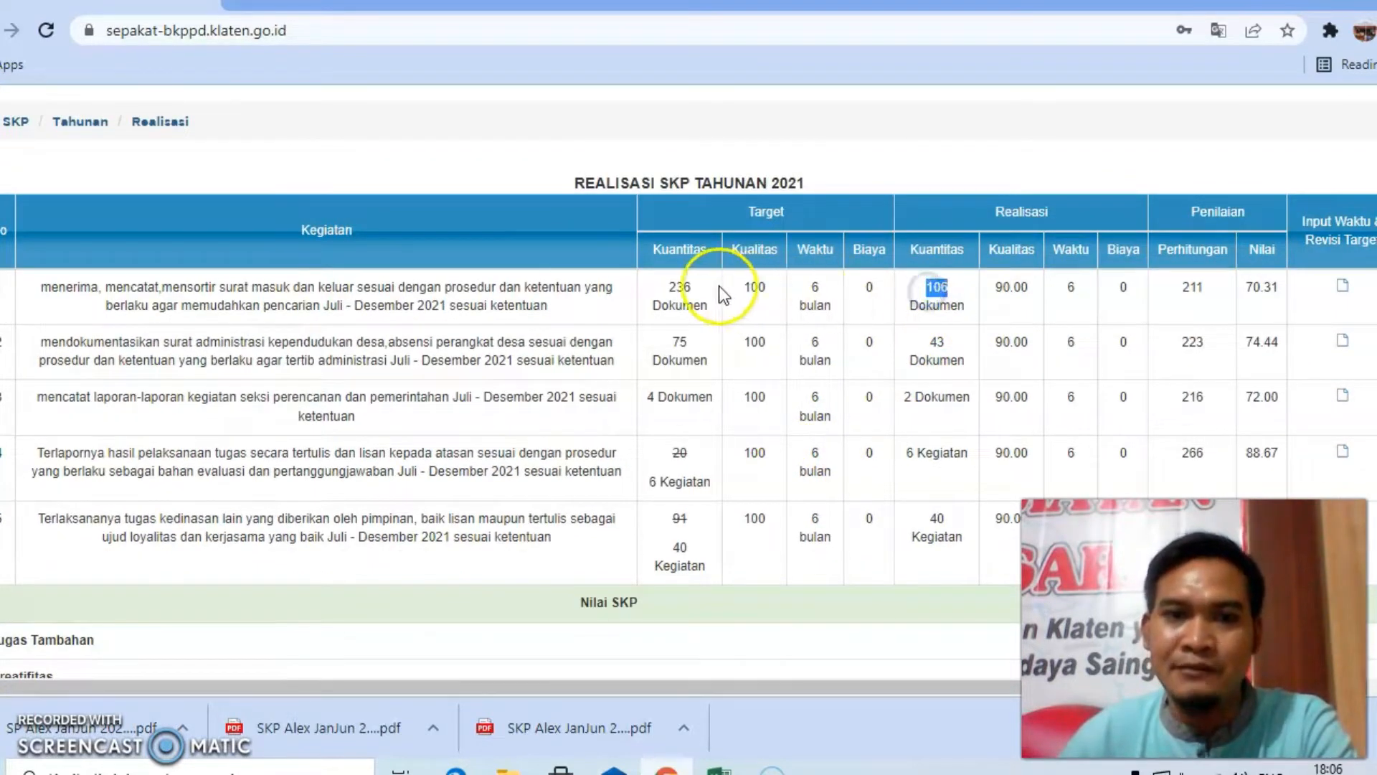
For the first activity, about incoming and outgoing letters, enter a Revisi Kuantitas of 106 with Realisasi Waktu 6
{"action": "left_click", "coordinate": [673, 283]}
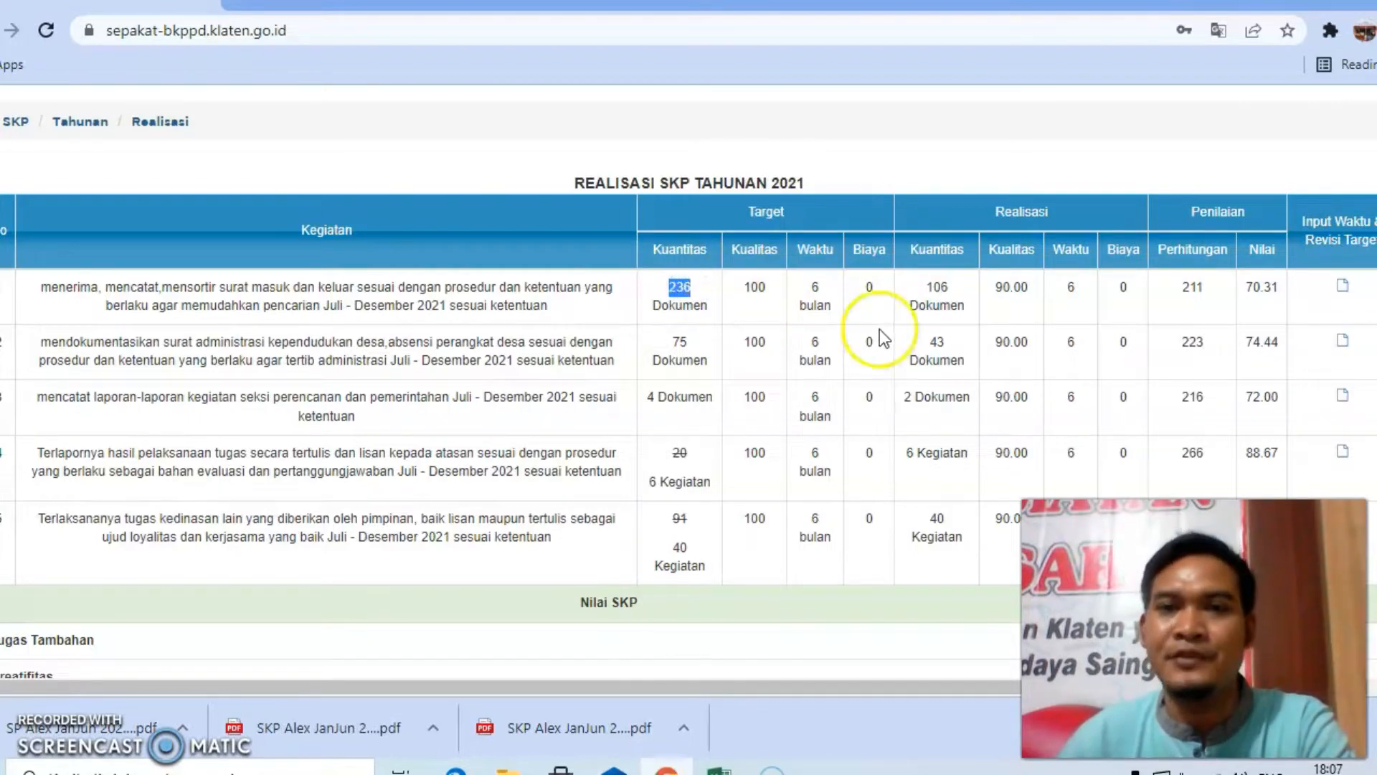
{"action": "left_click", "coordinate": [1343, 292]}
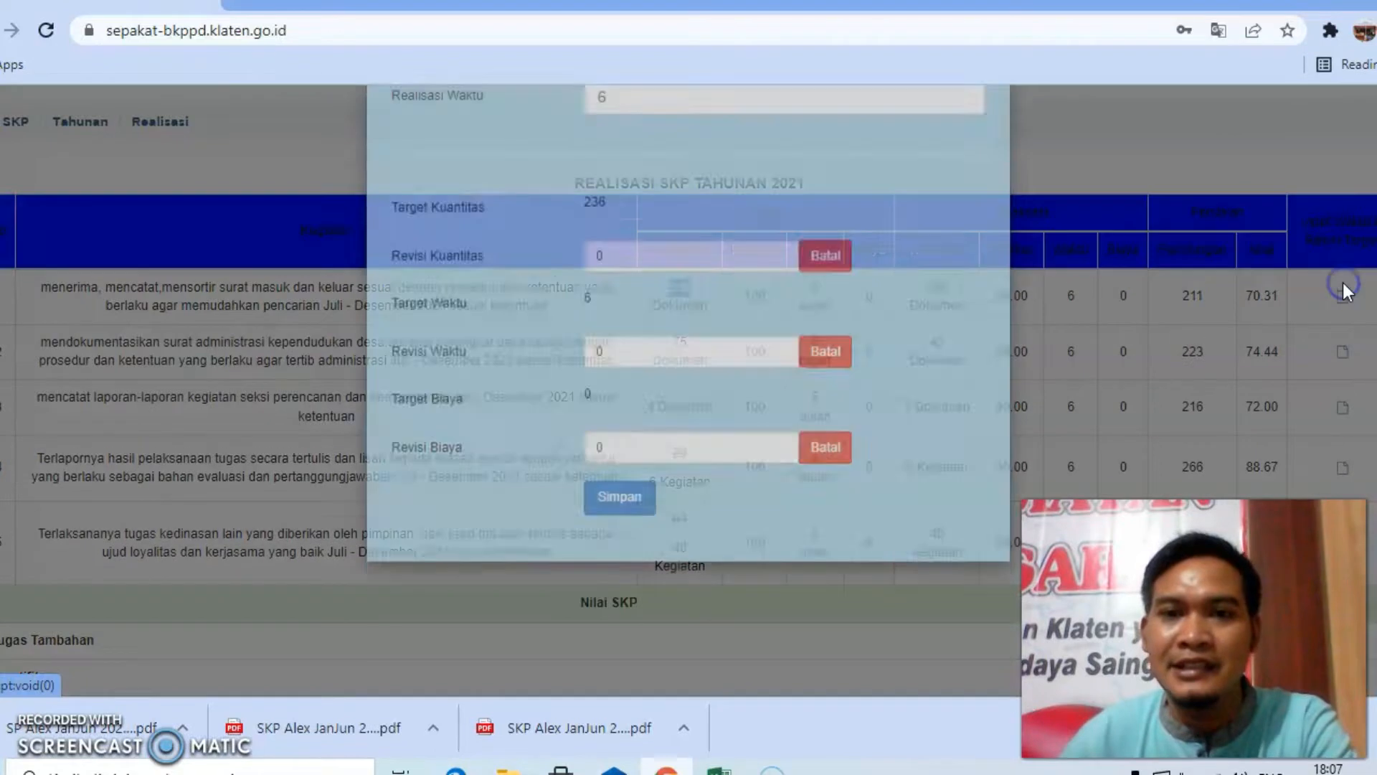
{"action": "left_click", "coordinate": [638, 169]}
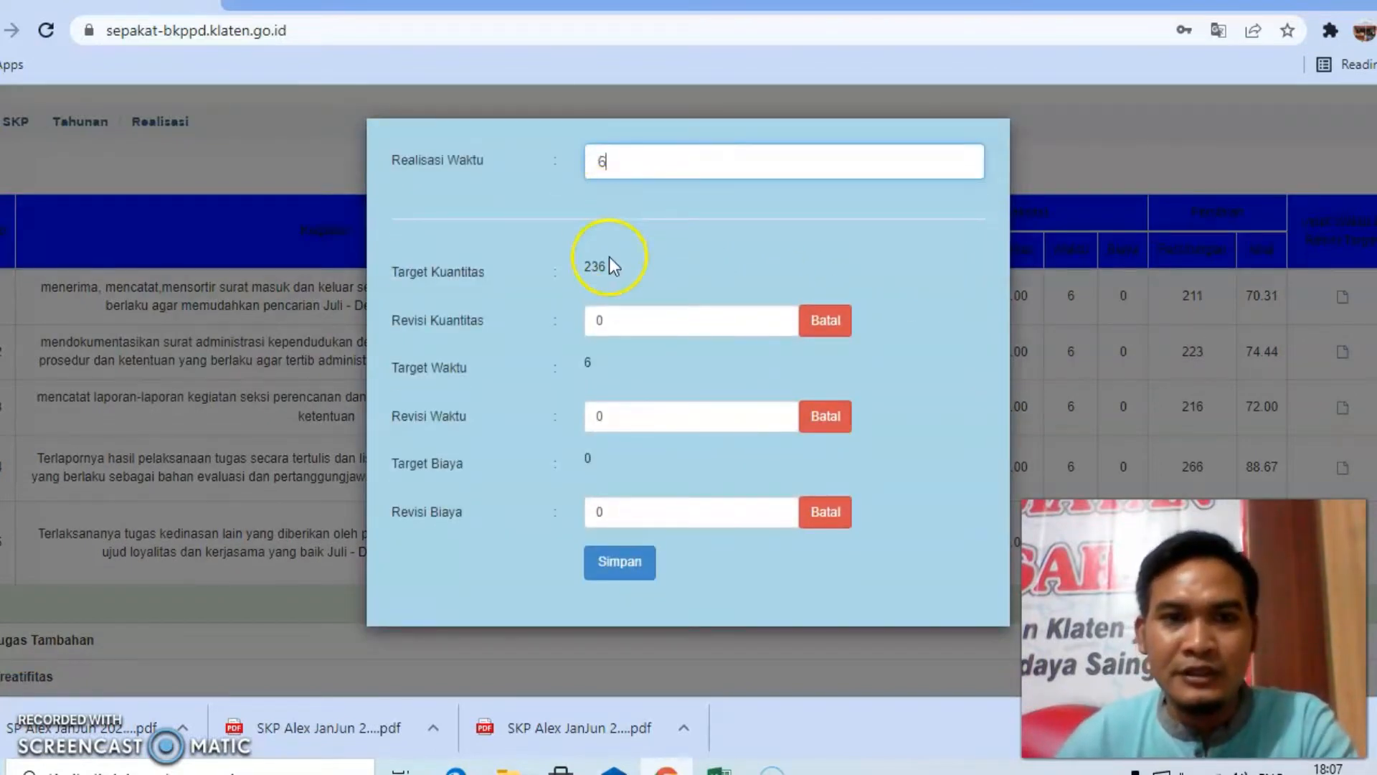
{"action": "left_click", "coordinate": [609, 322]}
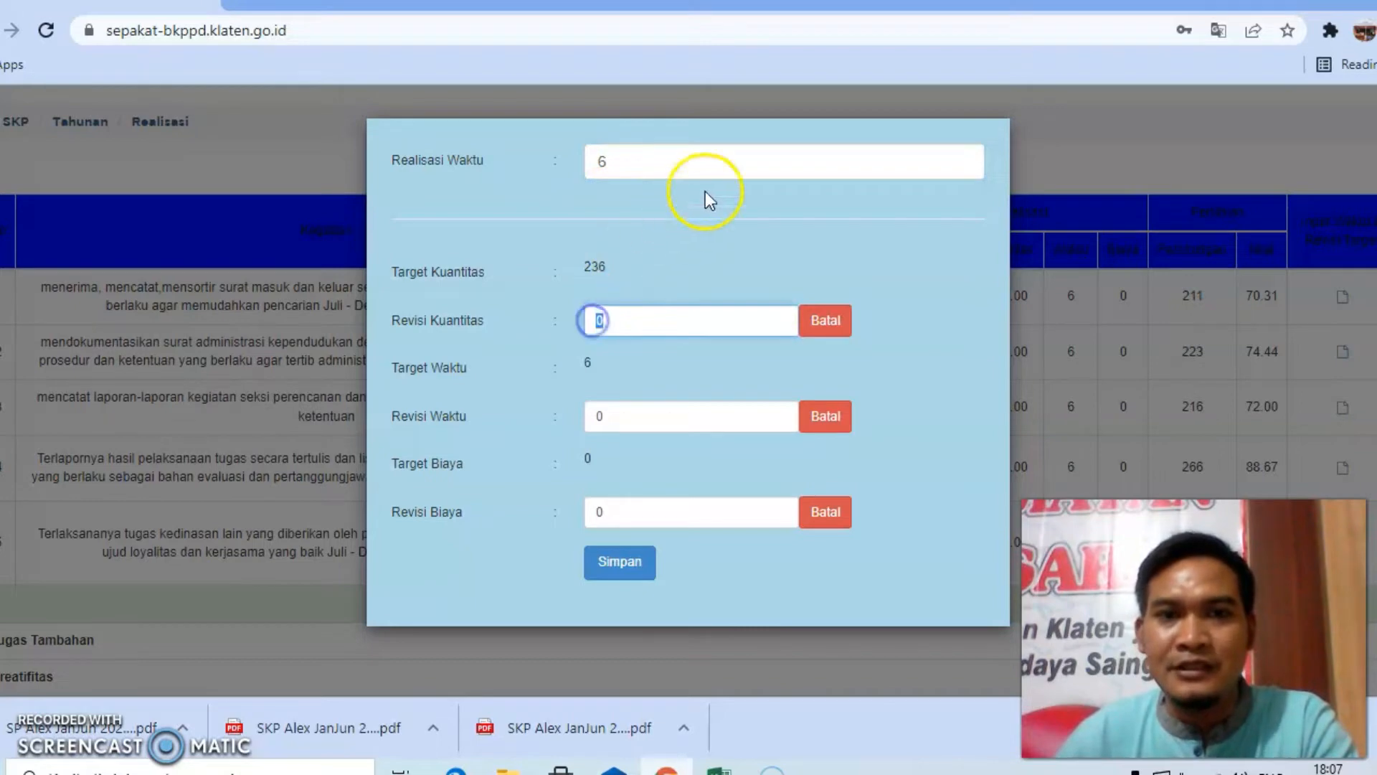
{"action": "left_click", "coordinate": [743, 141]}
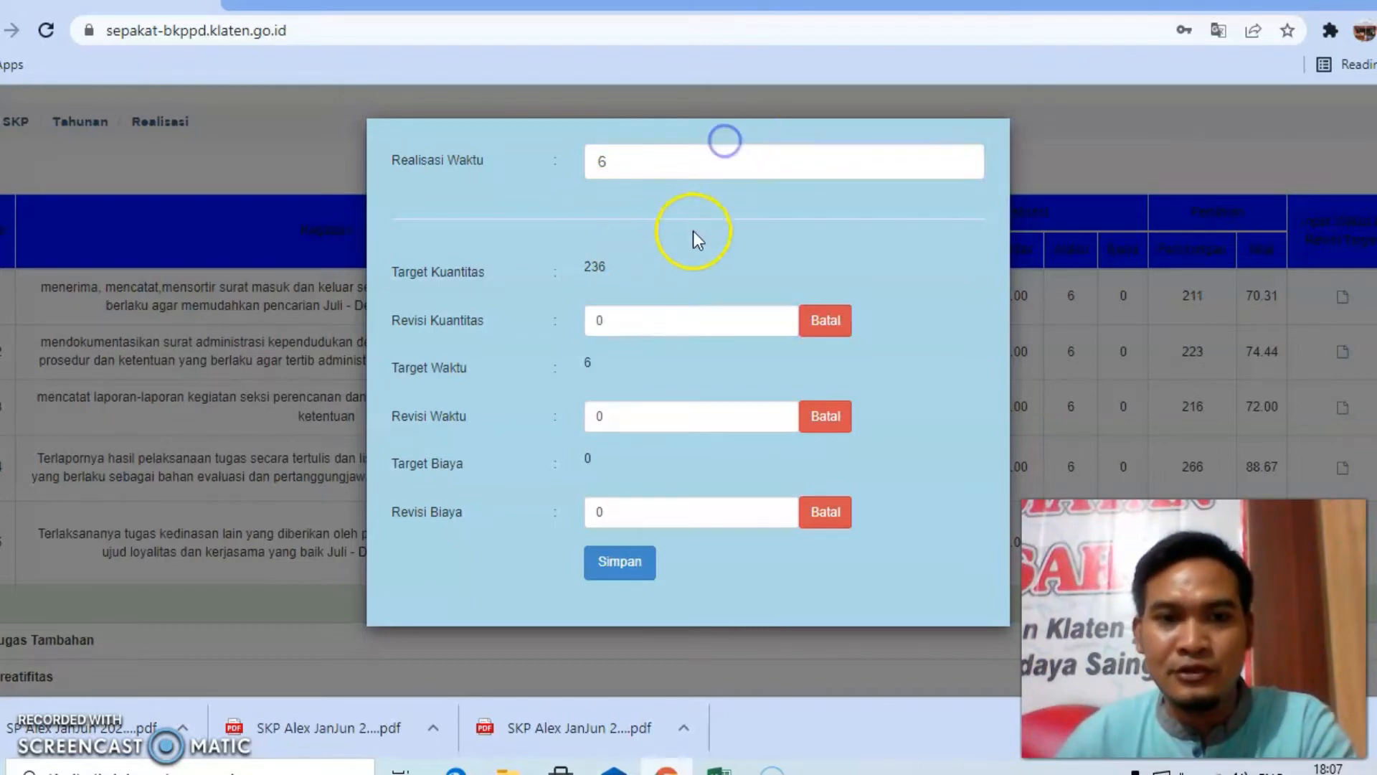
{"action": "left_click", "coordinate": [610, 319]}
{"action": "left_click", "coordinate": [596, 320]}
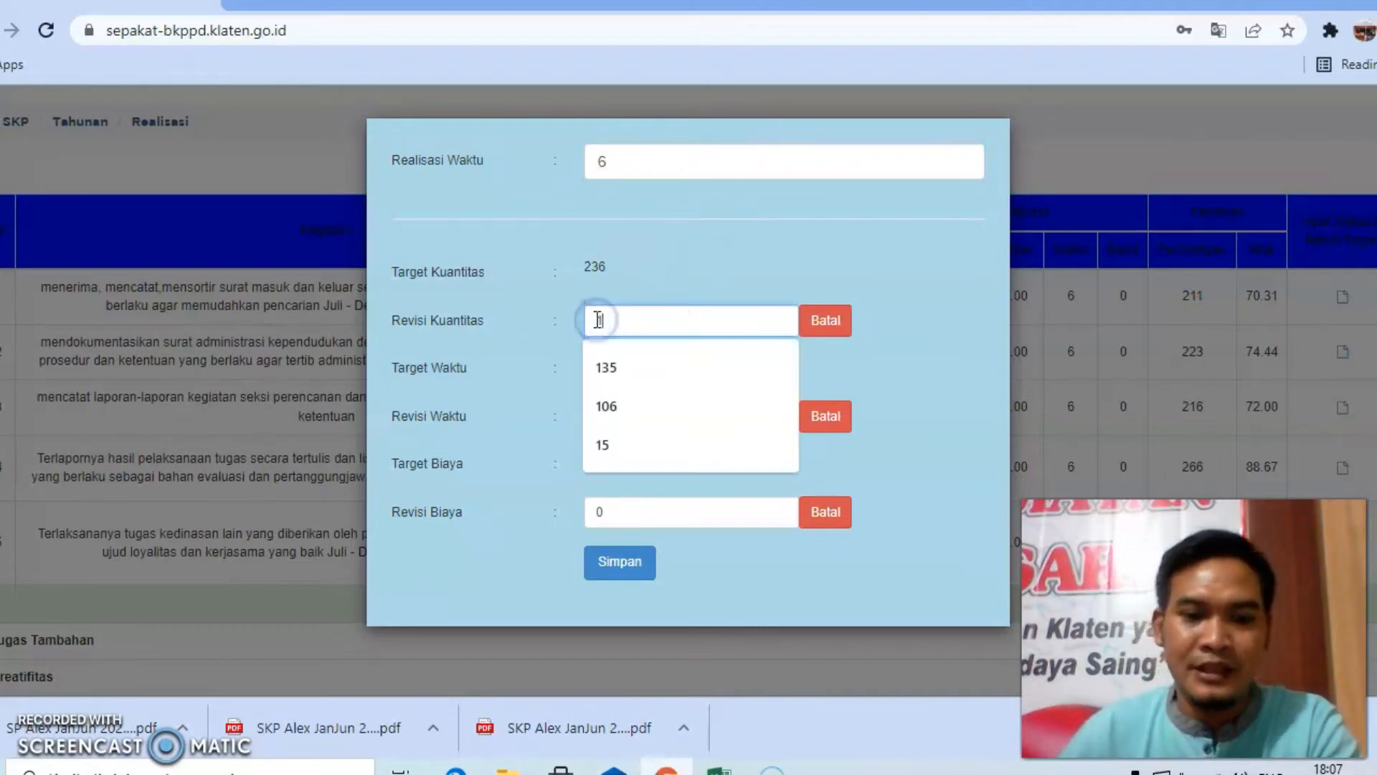
{"action": "type", "text": "106"}
{"action": "left_click", "coordinate": [623, 162]}
{"action": "type", "text": "6"}
{"action": "left_click", "coordinate": [609, 318]}
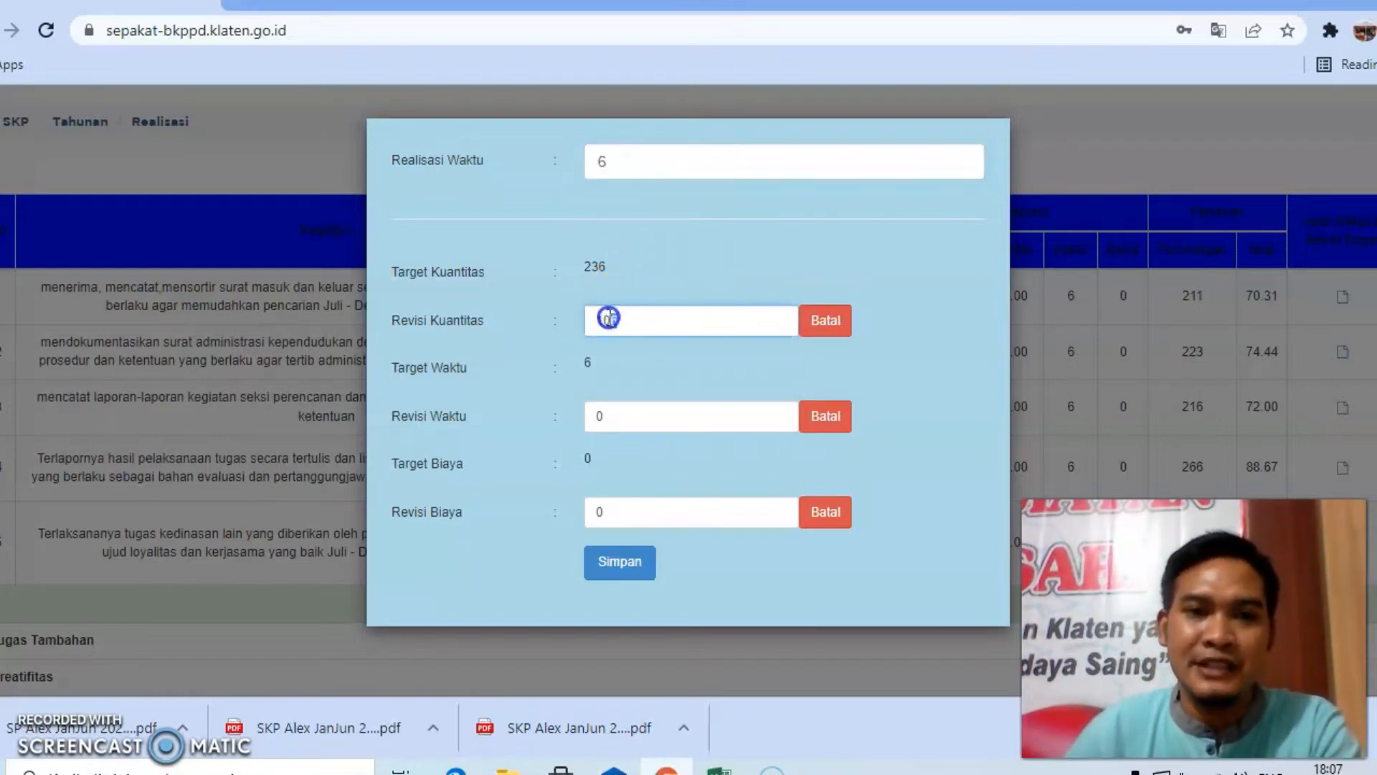
Save the first activity's target revision and compare its revised target quantity with the realised quantity
{"action": "left_click", "coordinate": [637, 577]}
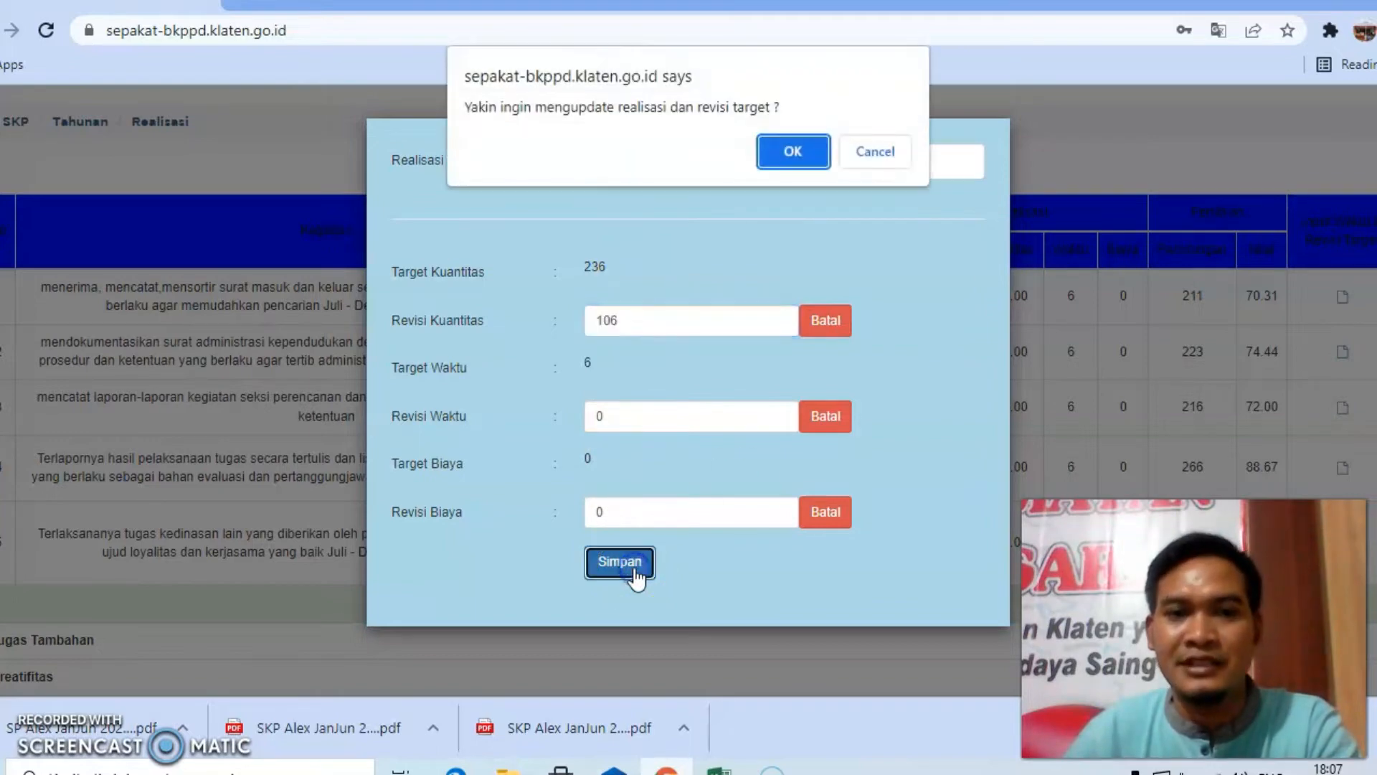
{"action": "left_click", "coordinate": [798, 158]}
{"action": "left_click", "coordinate": [857, 152]}
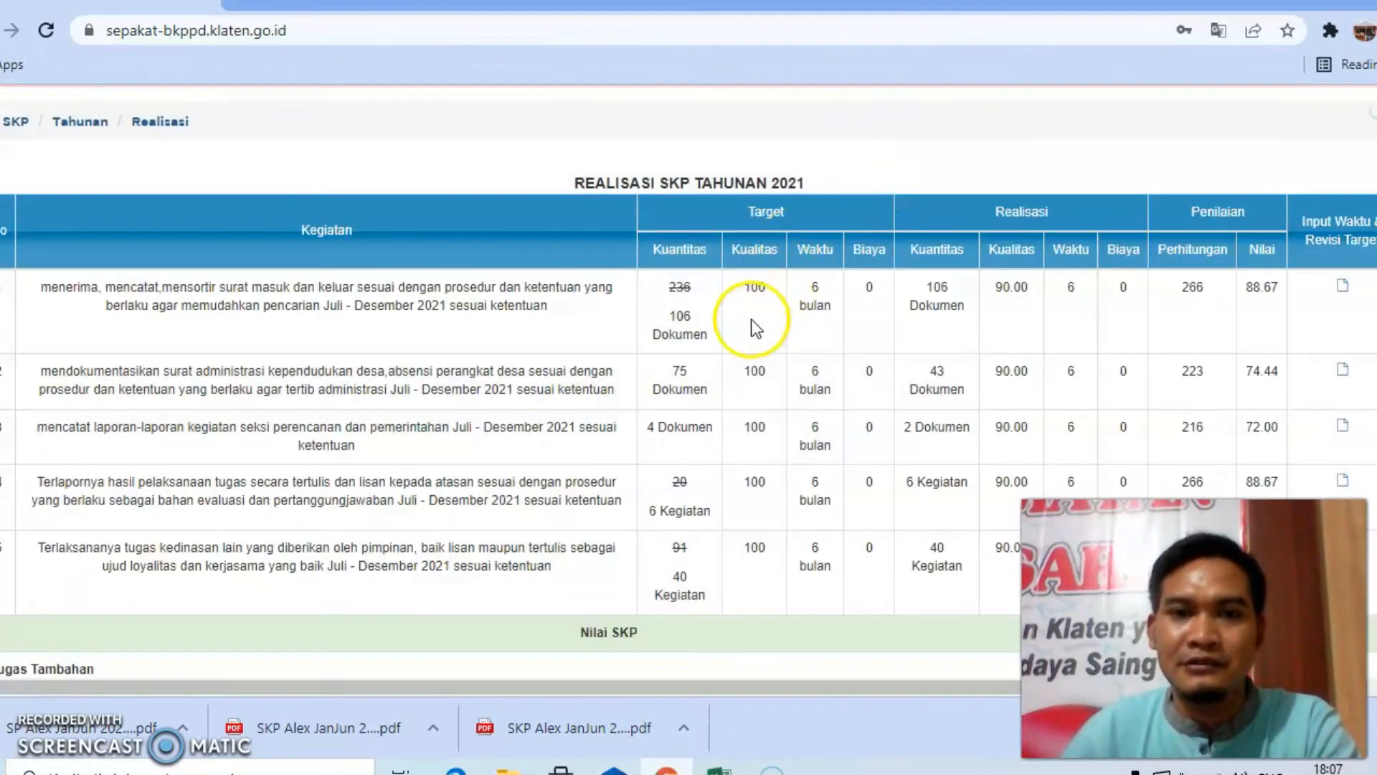
{"action": "left_click", "coordinate": [669, 318]}
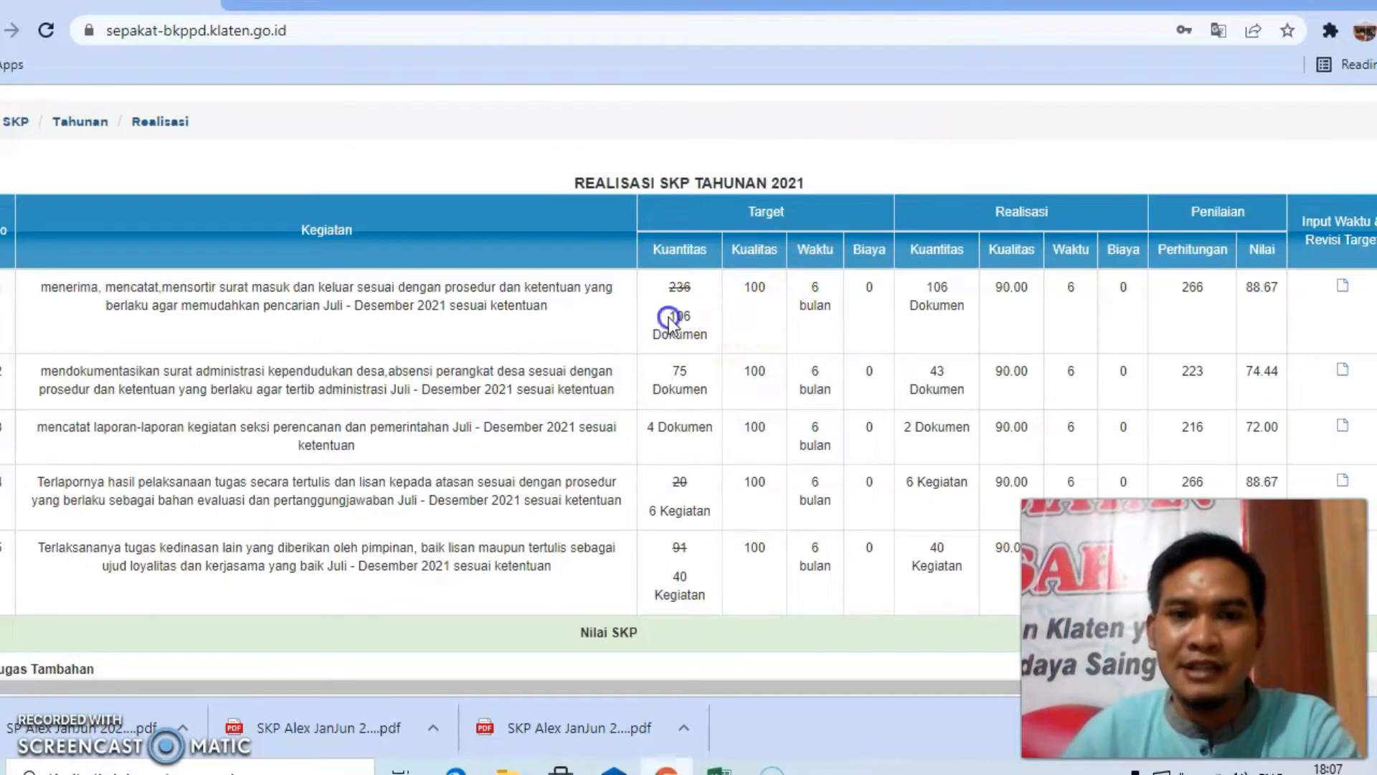
{"action": "left_click", "coordinate": [934, 286]}
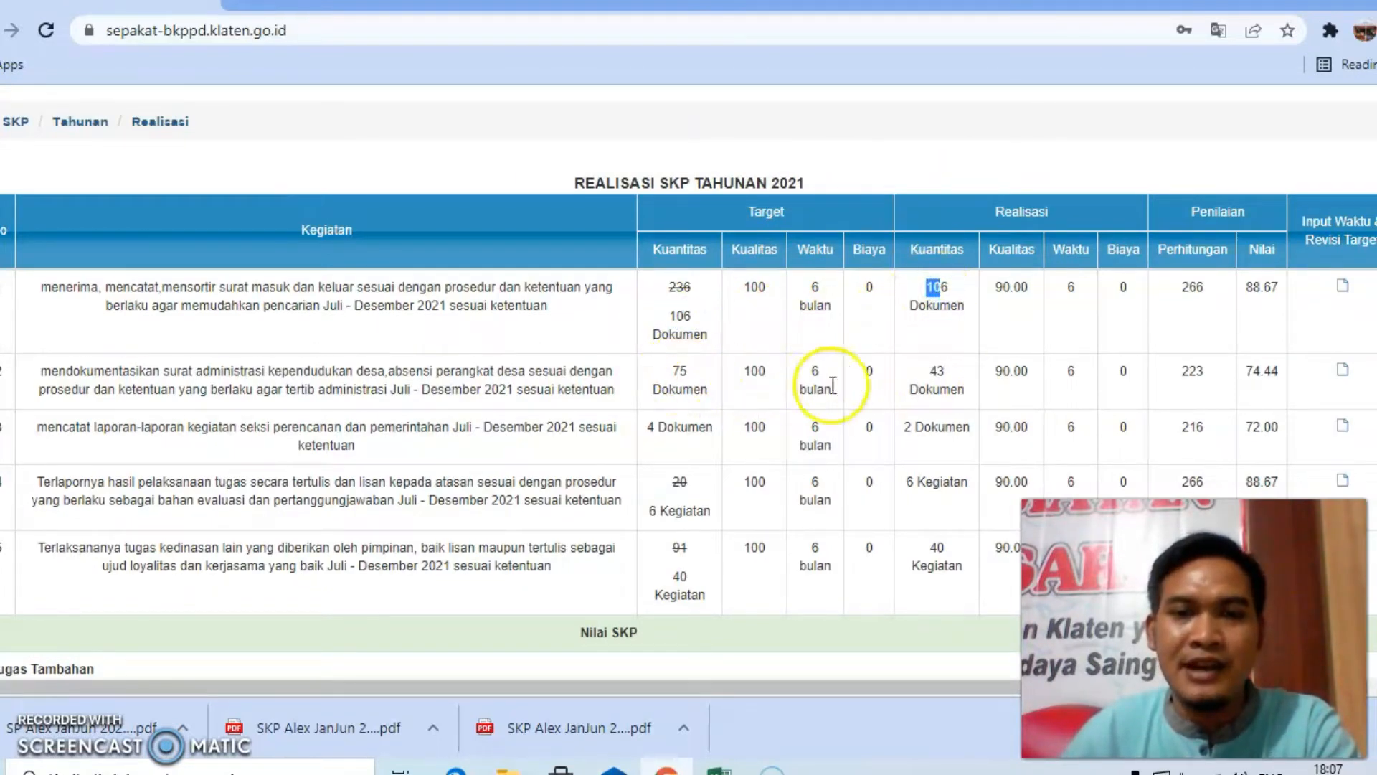
Revise the target quantity of the second activity, documenting village population administration letters, to 43 and save it
{"action": "left_click", "coordinate": [941, 373]}
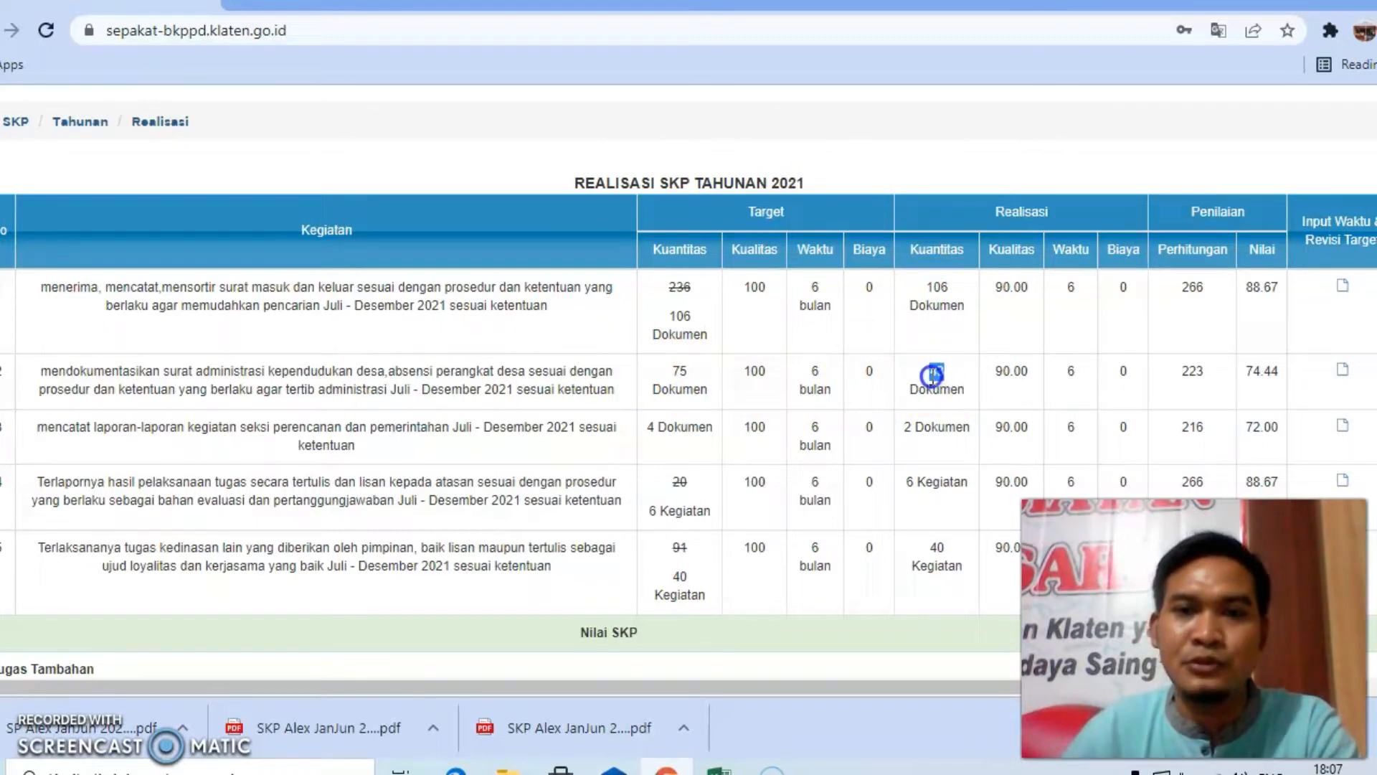
{"action": "left_click_drag", "start_coordinate": [669, 373], "coordinate": [683, 373]}
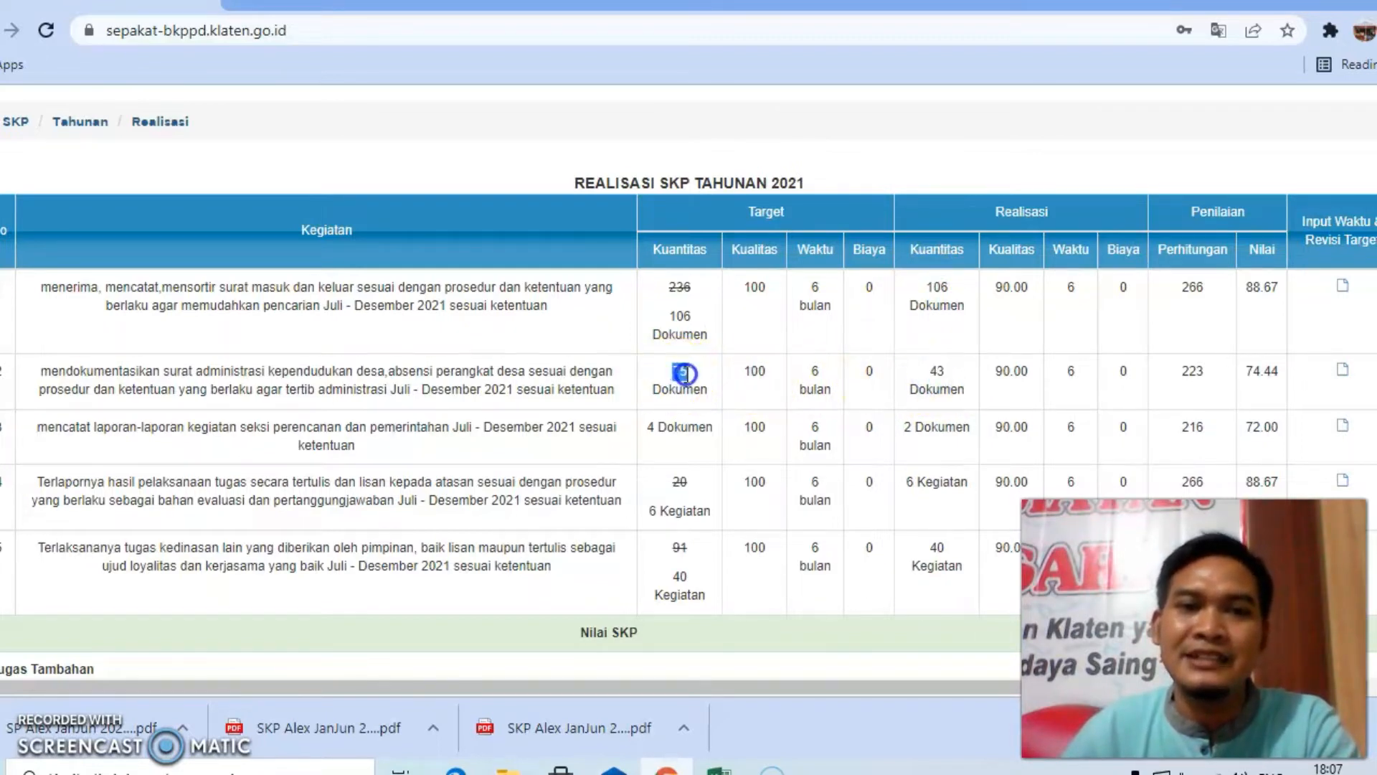
{"action": "left_click", "coordinate": [1342, 371]}
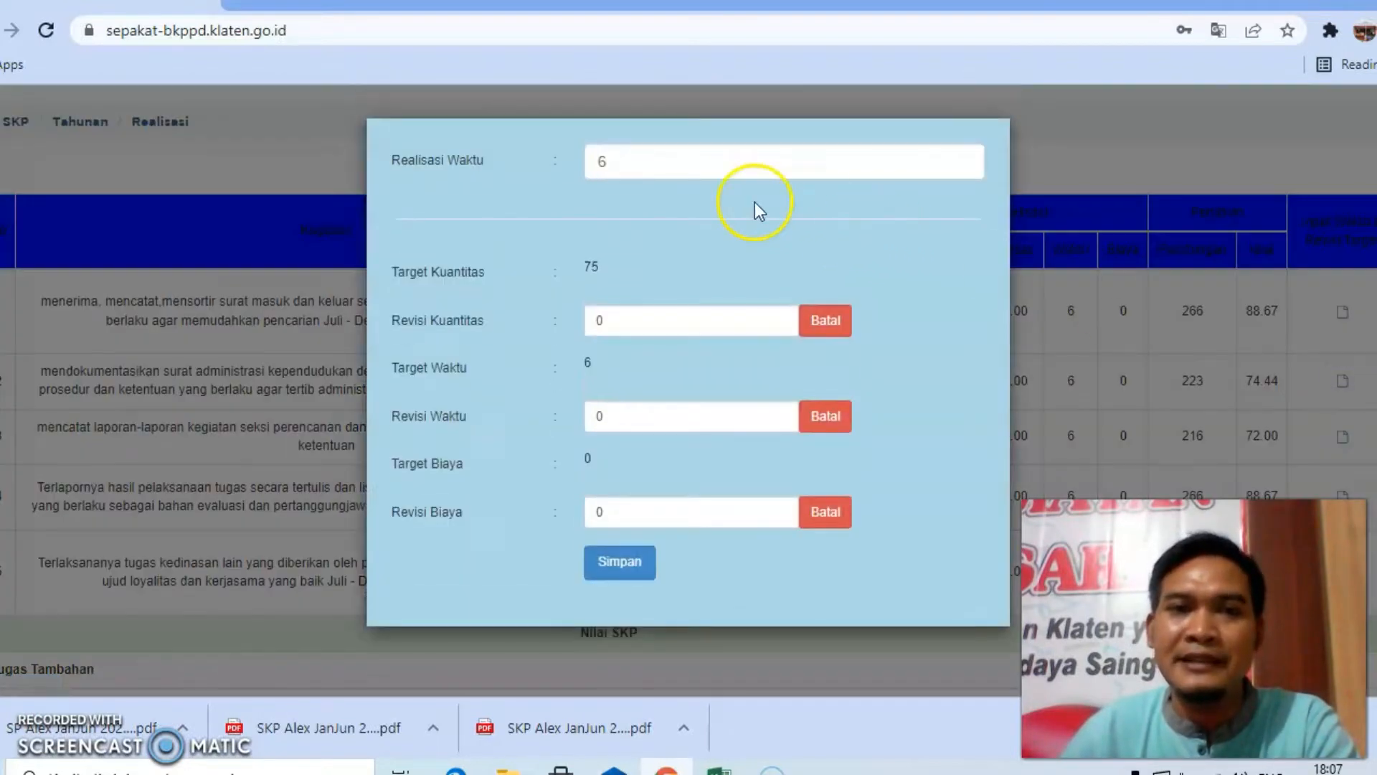
{"action": "left_click_drag", "start_coordinate": [681, 175], "coordinate": [590, 173]}
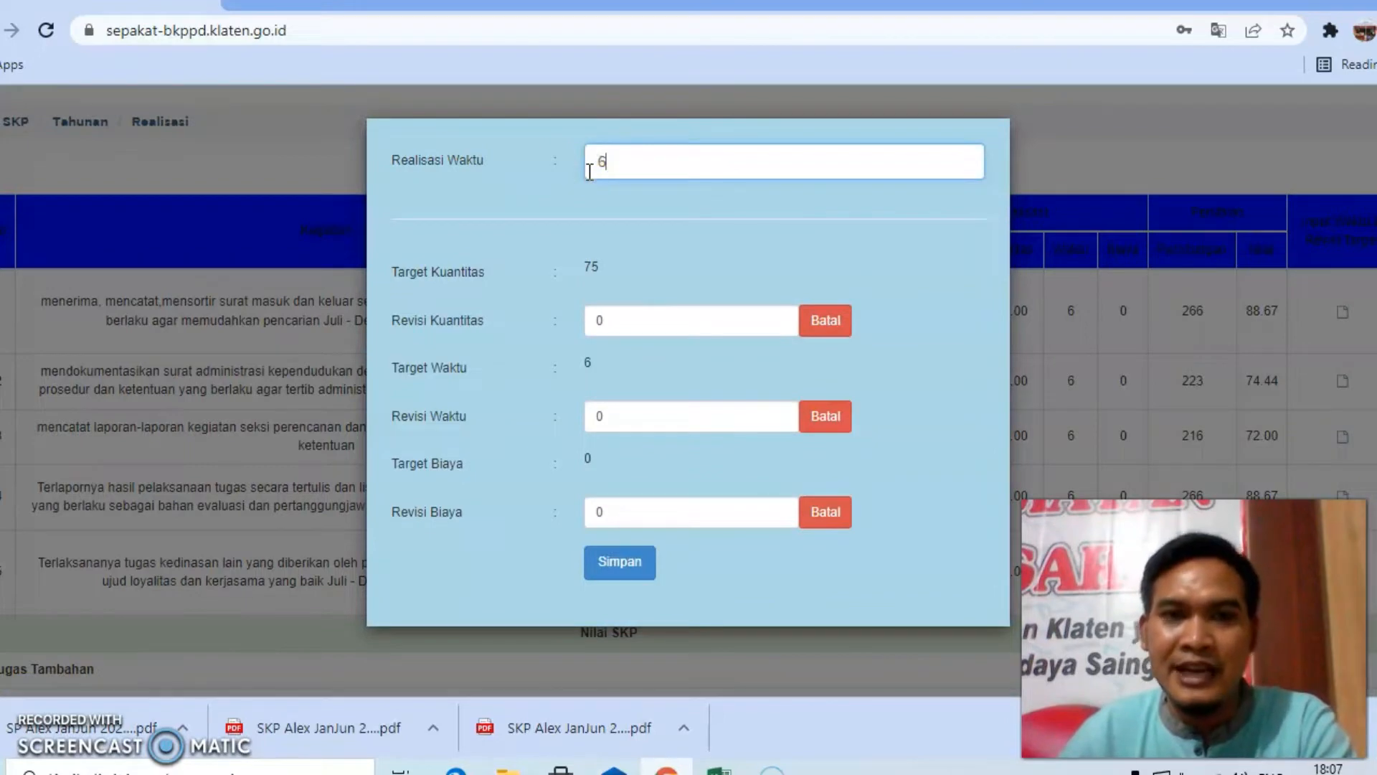
{"action": "left_click", "coordinate": [619, 319]}
{"action": "type", "text": "43"}
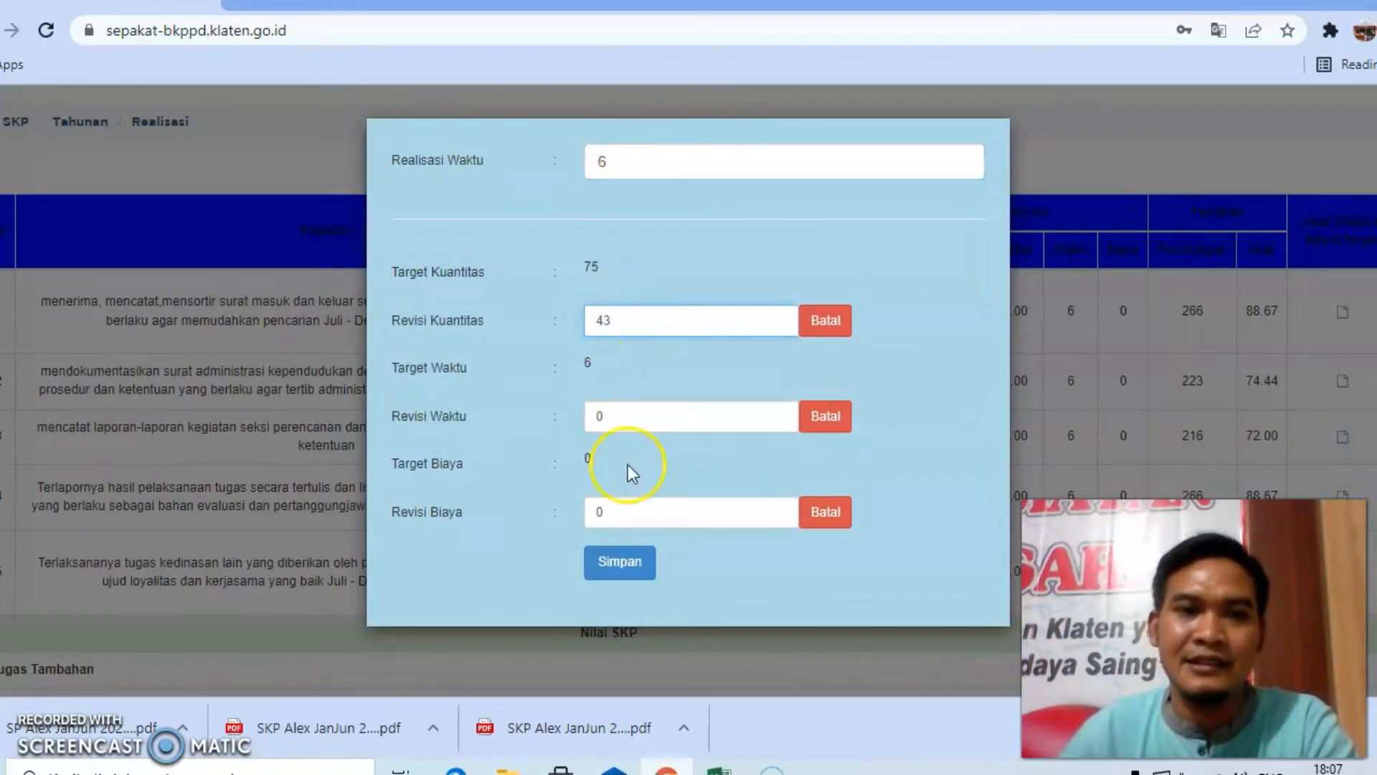
{"action": "left_click", "coordinate": [620, 562]}
{"action": "left_click", "coordinate": [804, 152]}
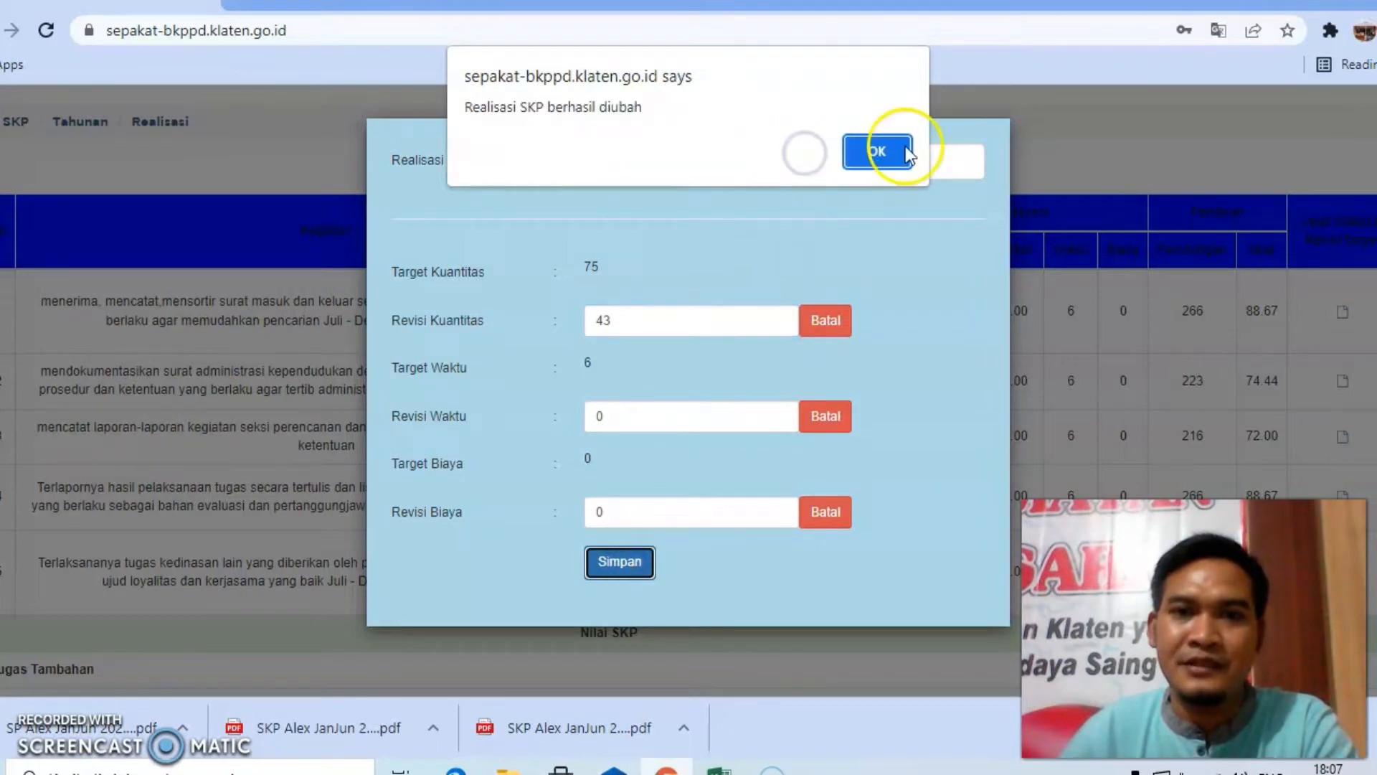
{"action": "left_click", "coordinate": [883, 147]}
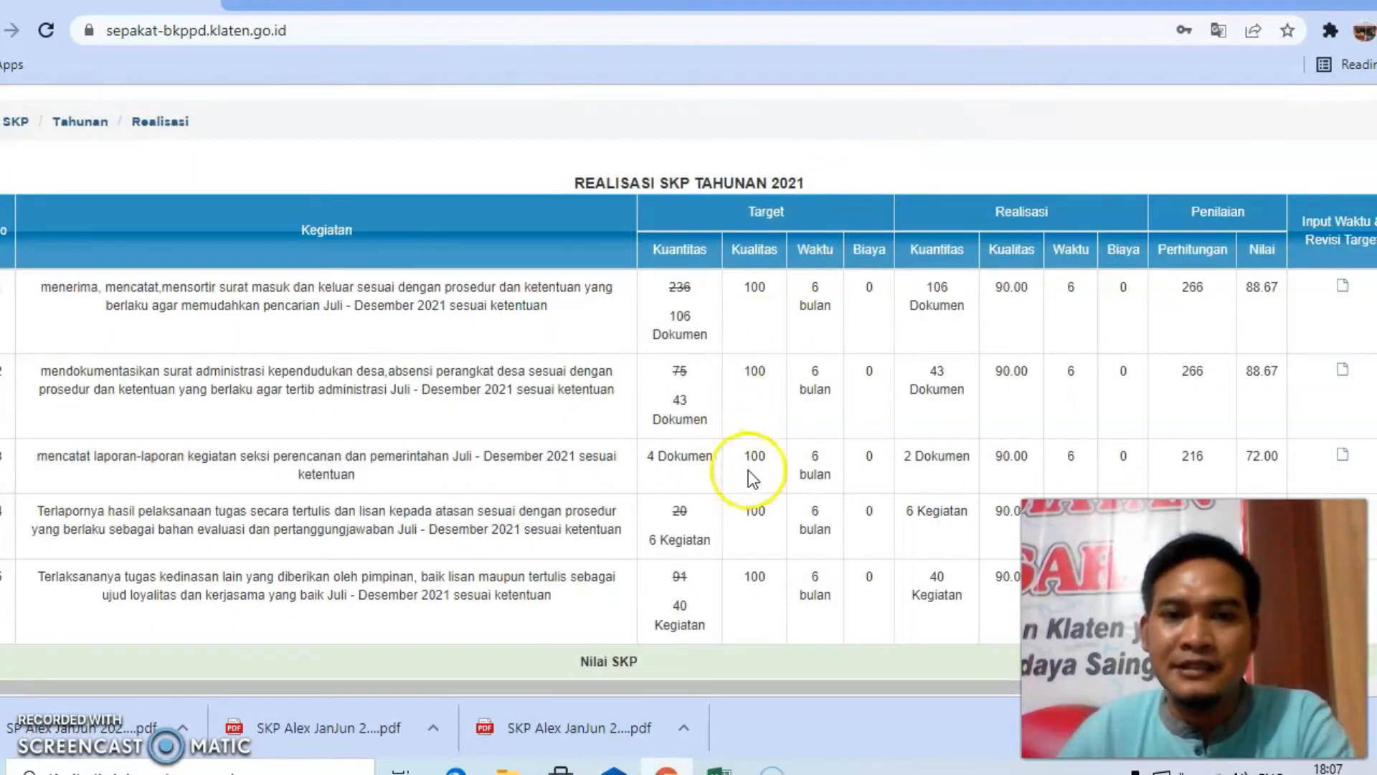
Revise the target quantity of the third activity, recording planning and government section reports, to 2 and save it
{"action": "double_click", "coordinate": [906, 457]}
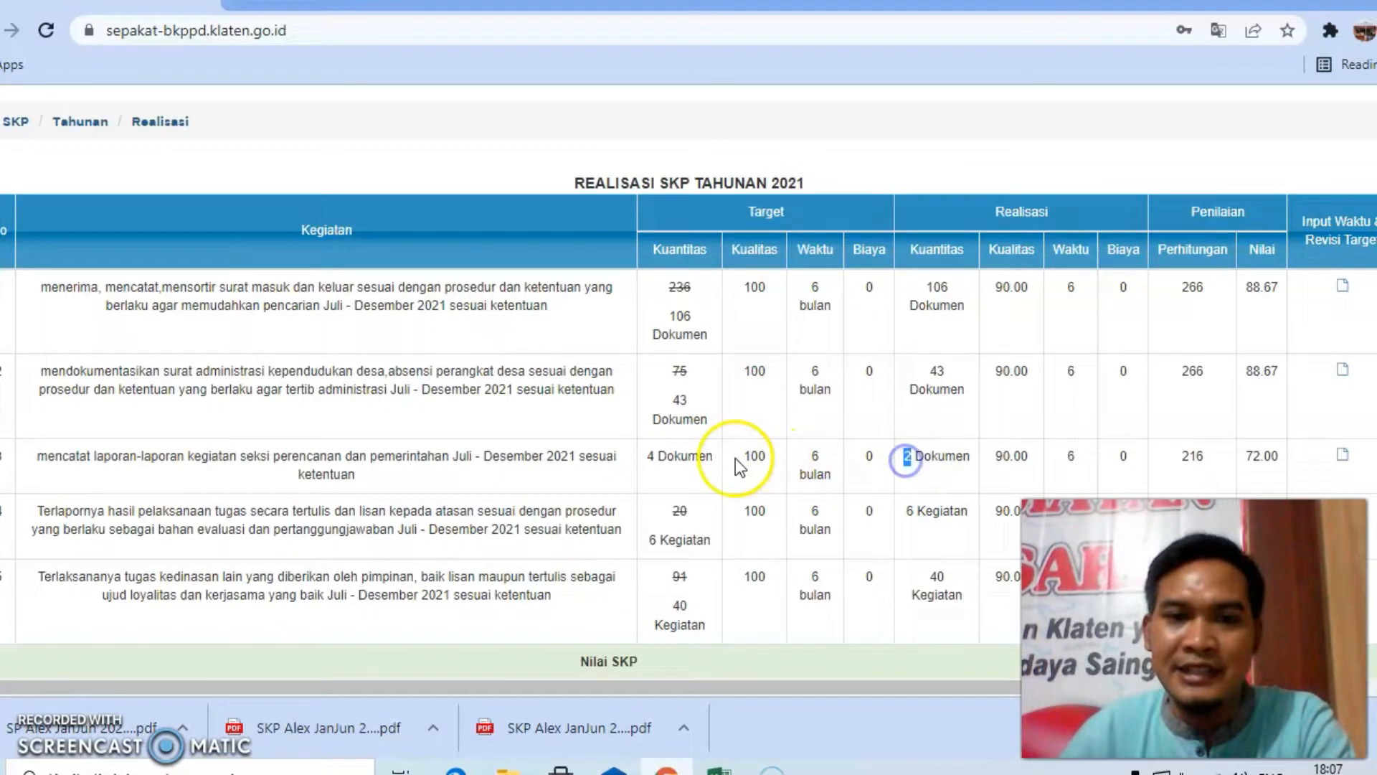
{"action": "left_click", "coordinate": [1340, 463]}
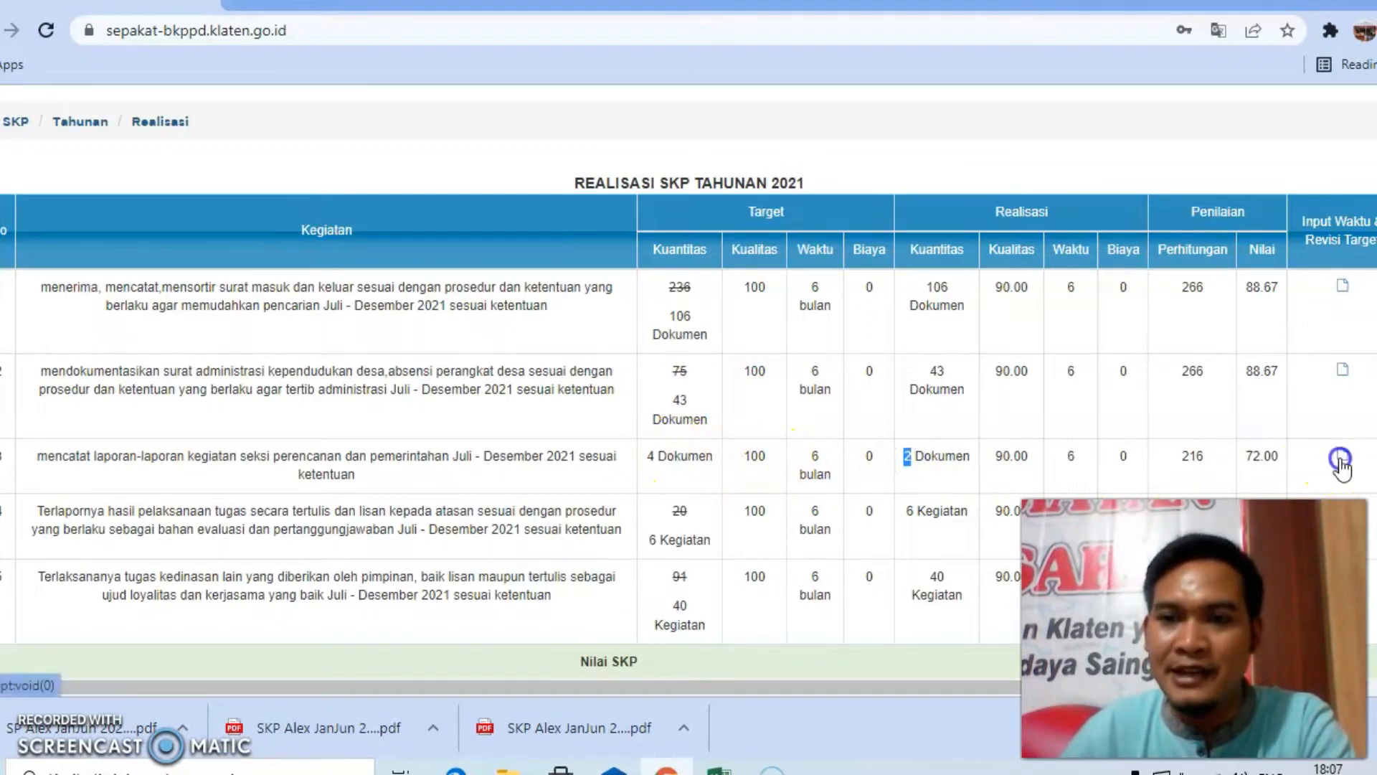
{"action": "left_click", "coordinate": [645, 170]}
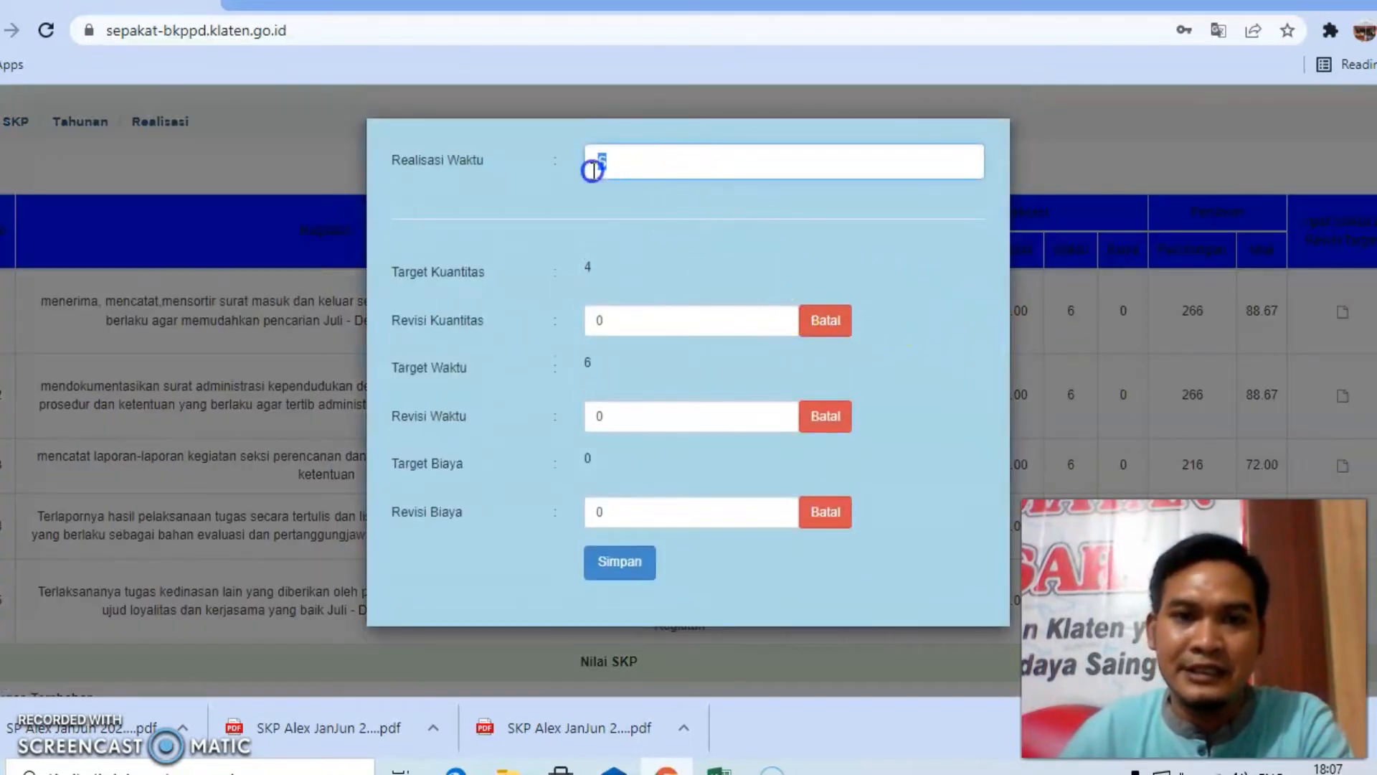
{"action": "double_click", "coordinate": [599, 315]}
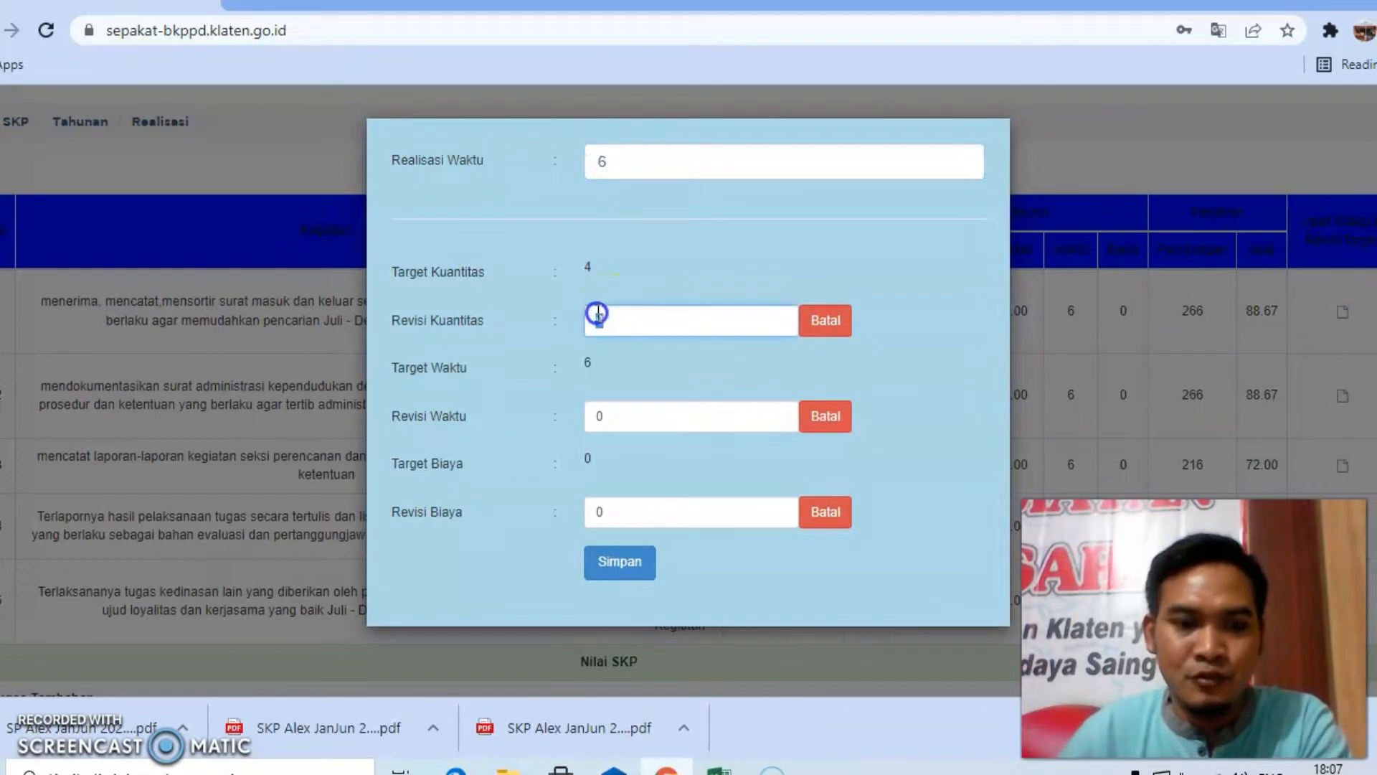
{"action": "type", "text": "2"}
{"action": "left_click", "coordinate": [618, 561]}
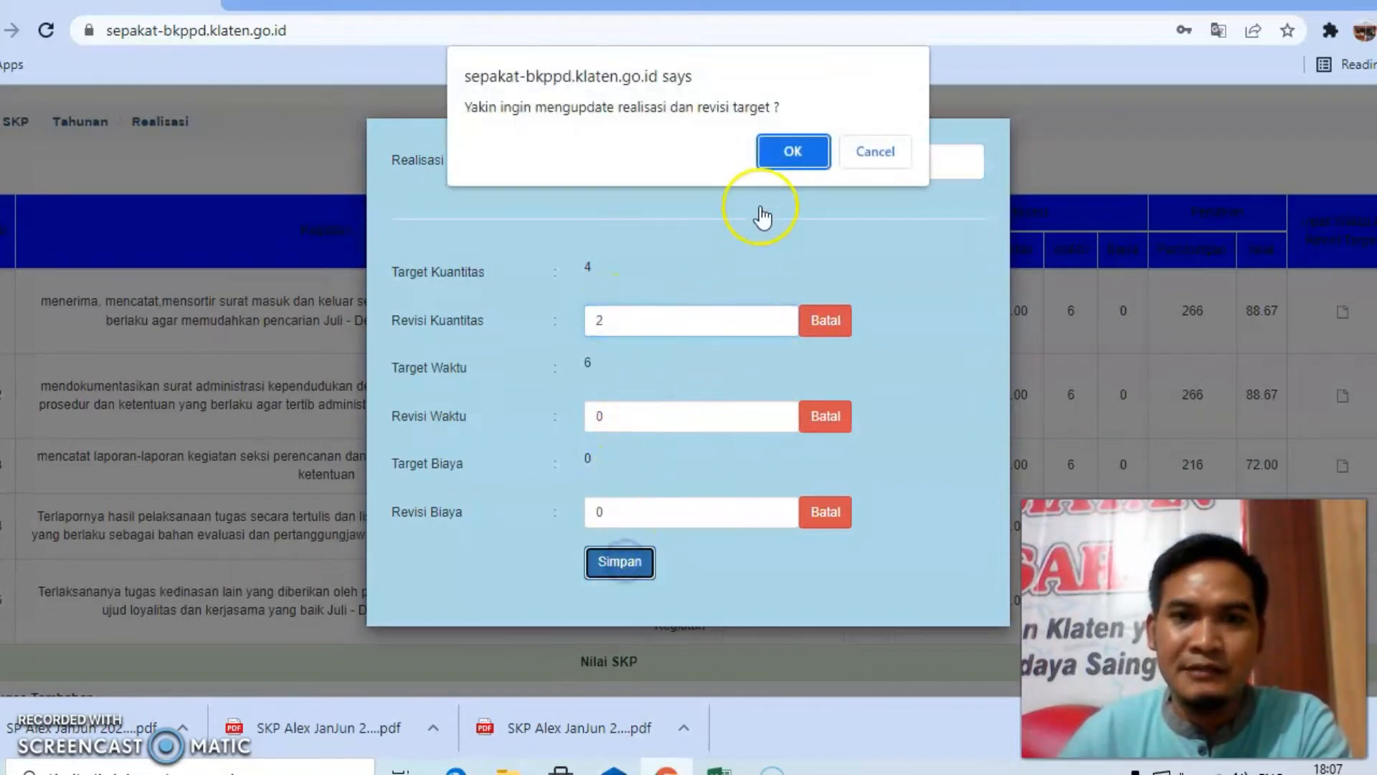
{"action": "left_click", "coordinate": [788, 159]}
{"action": "left_click", "coordinate": [863, 166]}
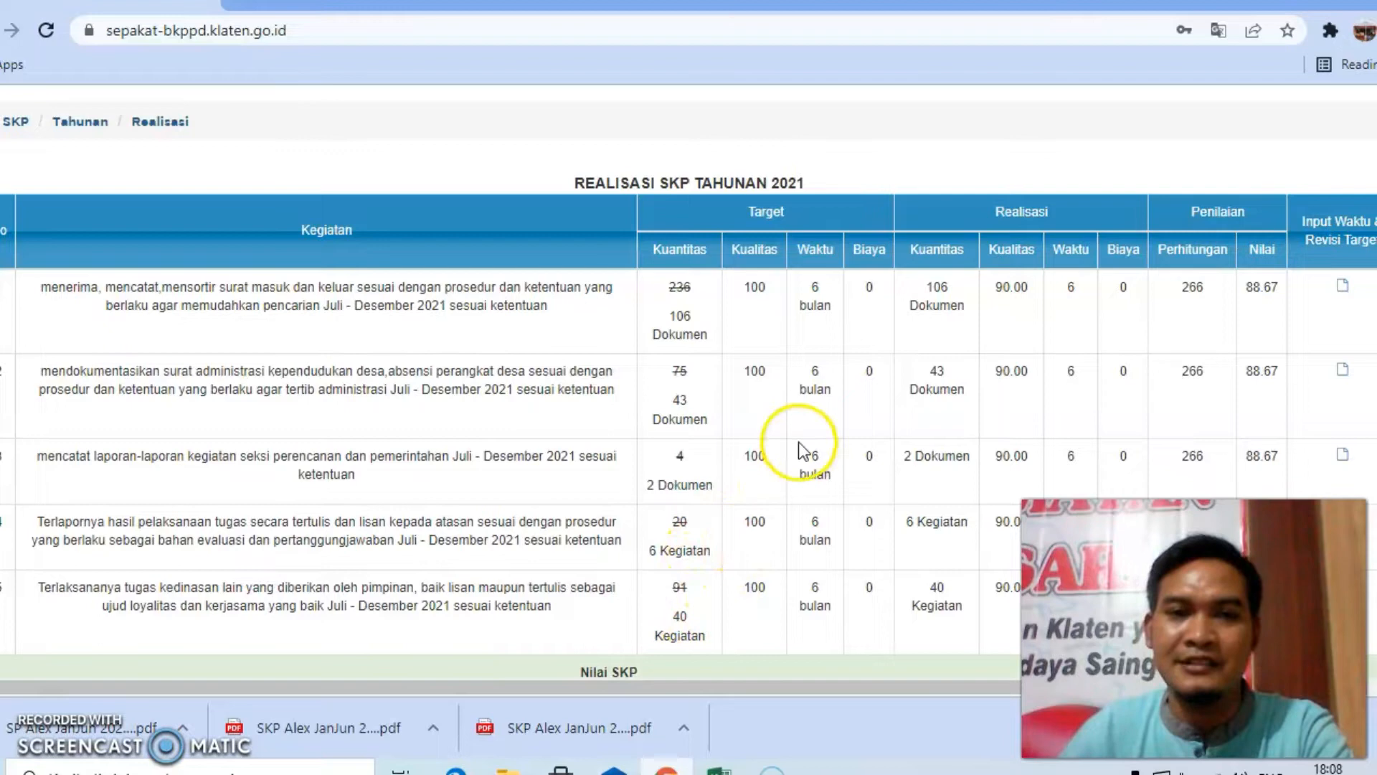
{"action": "scroll", "coordinate": [798, 442], "scroll_direction": "down", "scroll_amount": 1}
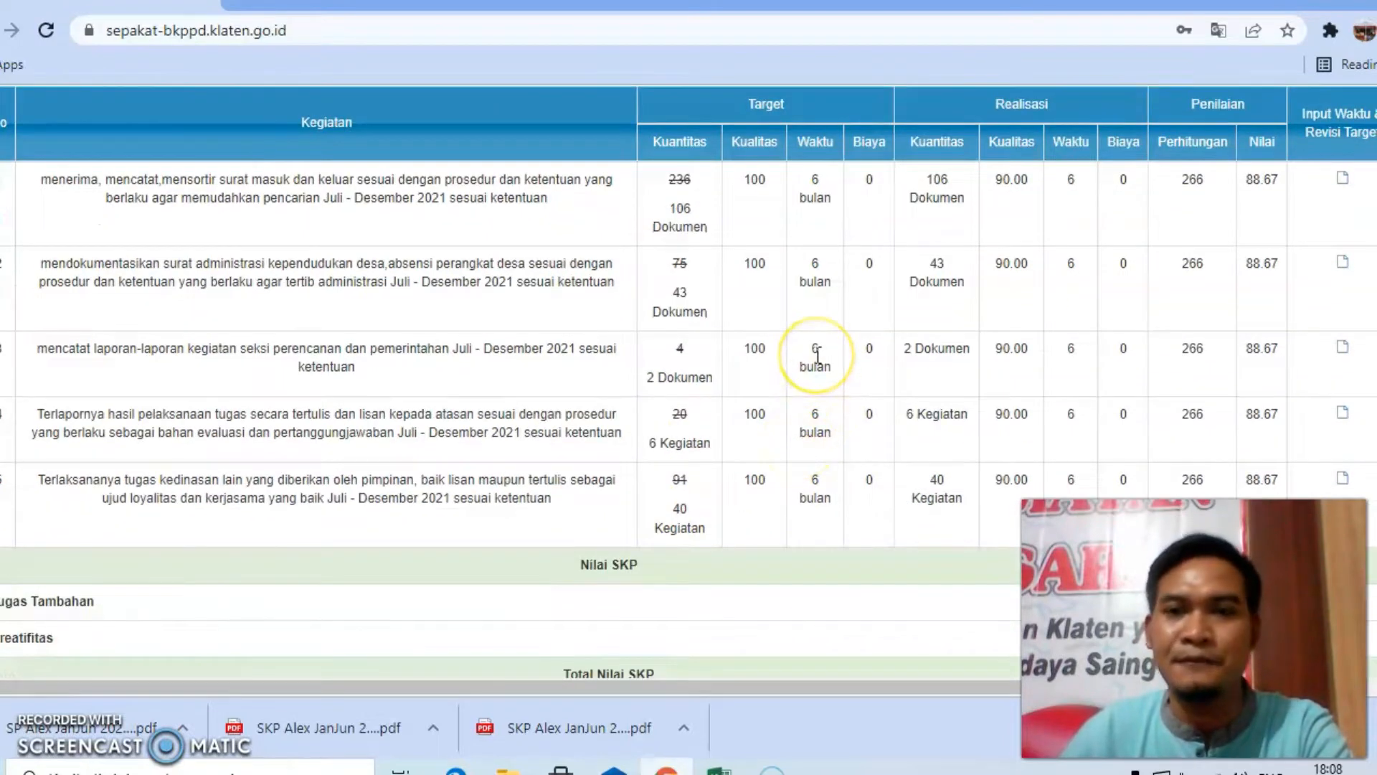
Check the opening wording of the July–December activities in the 2021 annual SKP realisation table
{"action": "scroll", "coordinate": [816, 355], "scroll_direction": "down", "scroll_amount": 1}
{"action": "scroll", "coordinate": [816, 354], "scroll_direction": "up", "scroll_amount": 1}
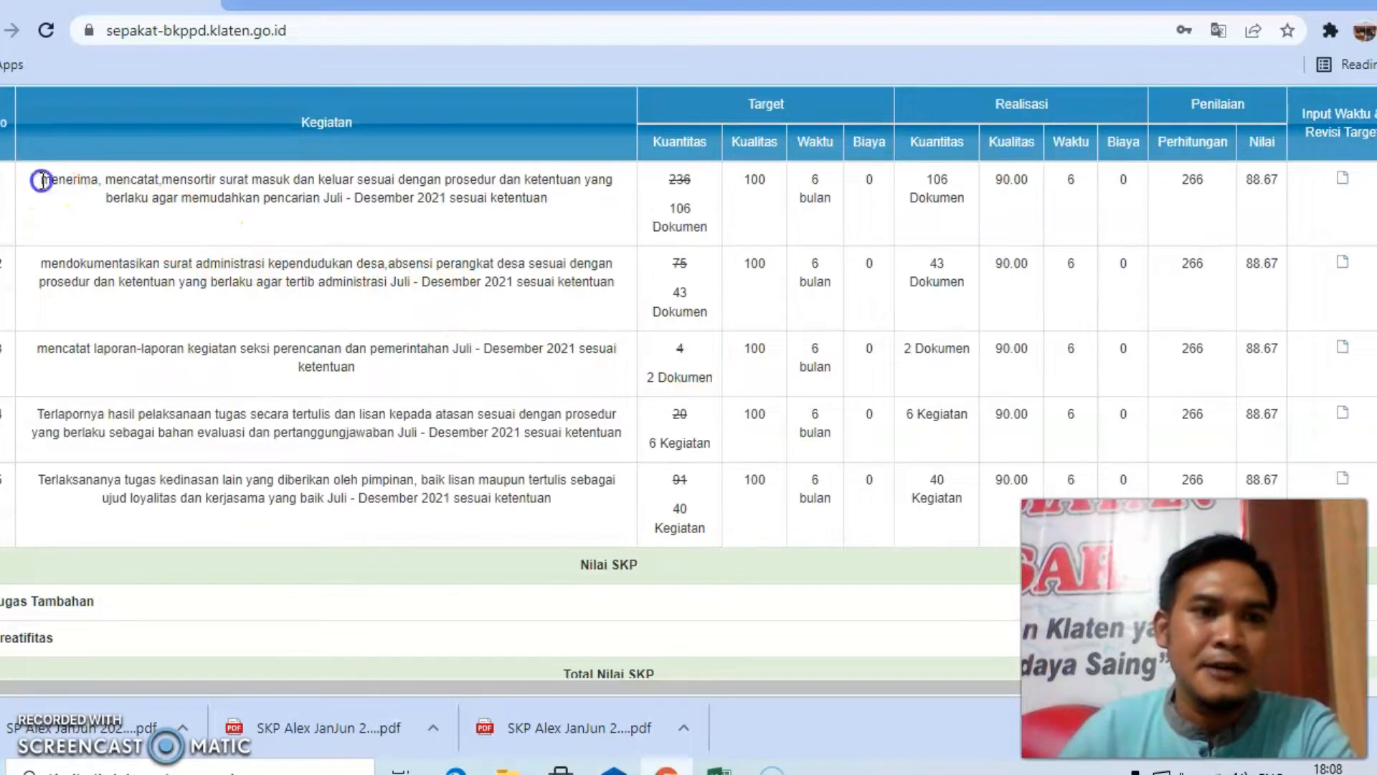
{"action": "left_click_drag", "start_coordinate": [40, 263], "coordinate": [79, 263]}
{"action": "left_click_drag", "start_coordinate": [38, 349], "coordinate": [55, 349]}
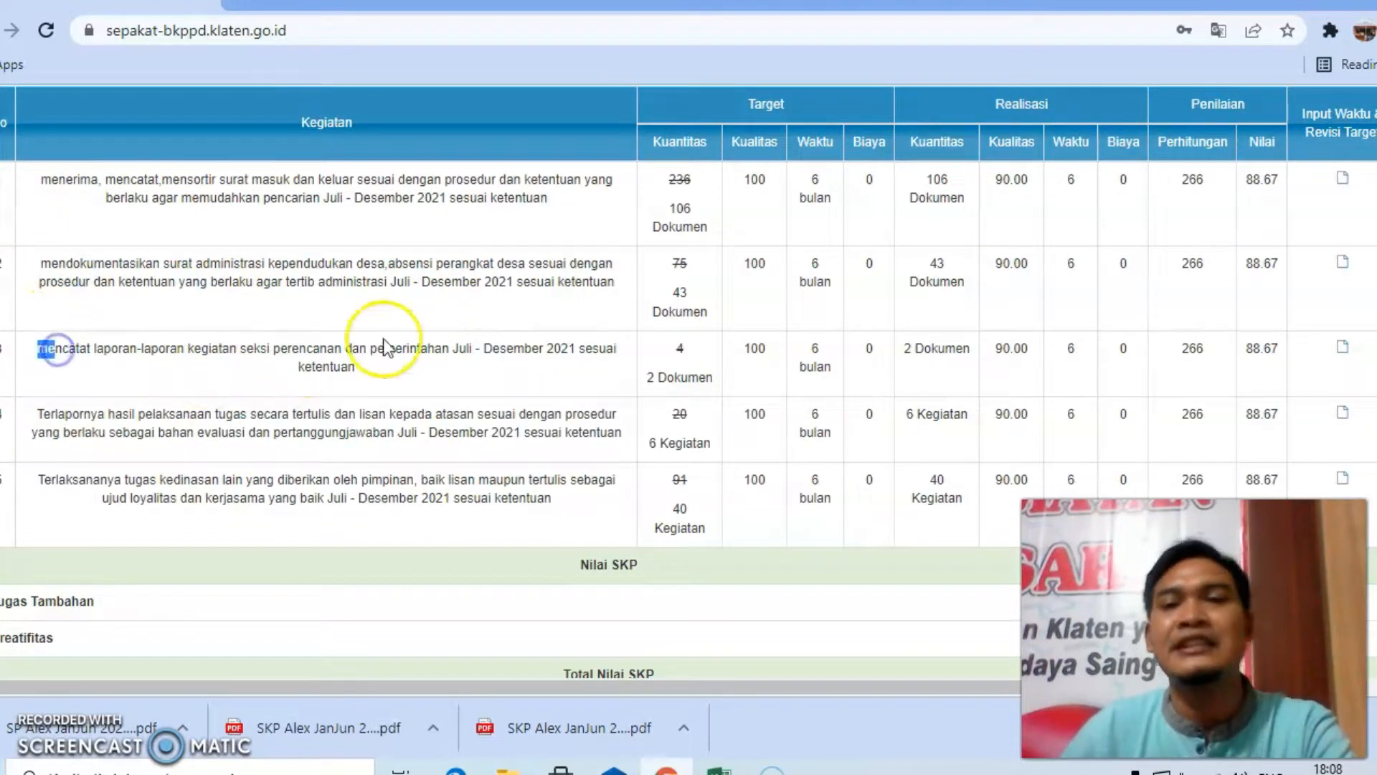
{"action": "scroll", "coordinate": [460, 313], "scroll_direction": "up", "scroll_amount": 2}
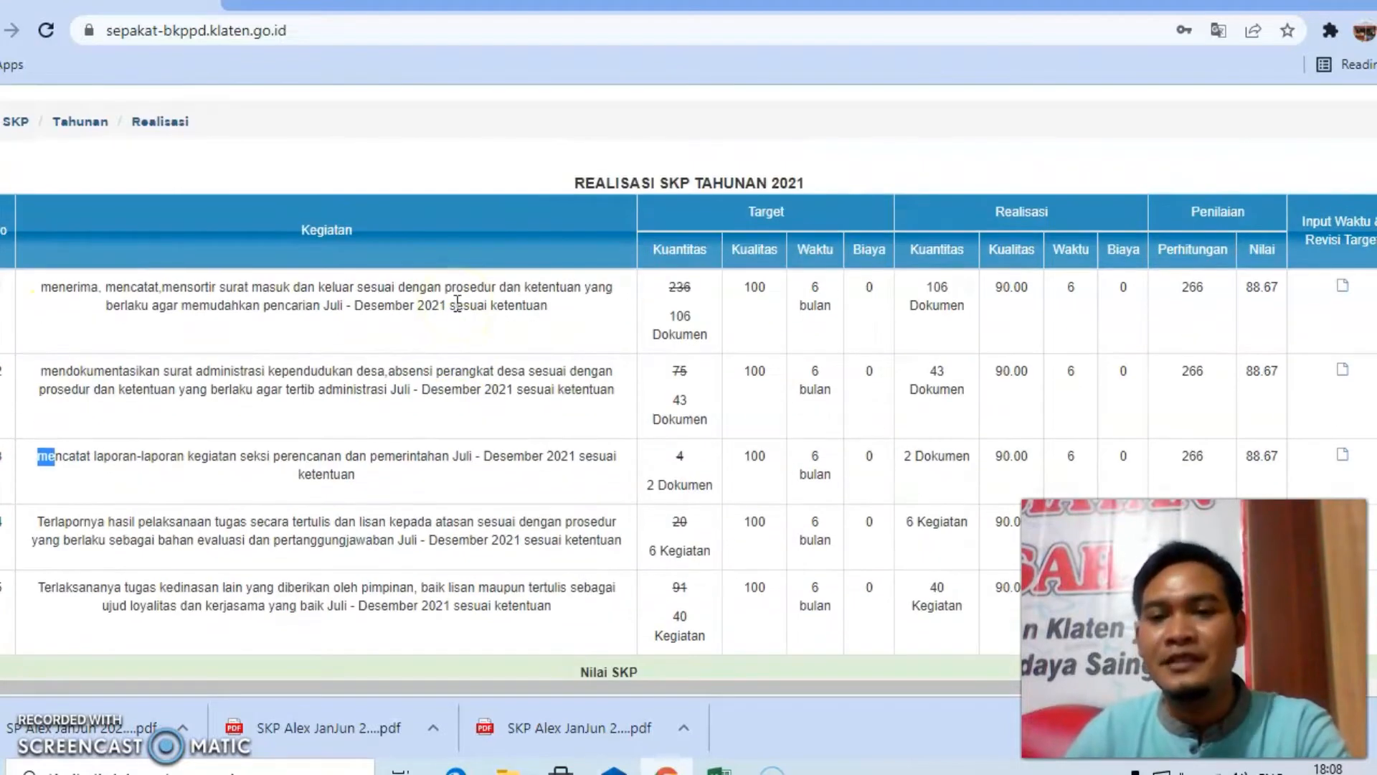
{"action": "scroll", "coordinate": [402, 251], "scroll_direction": "up", "scroll_amount": 2}
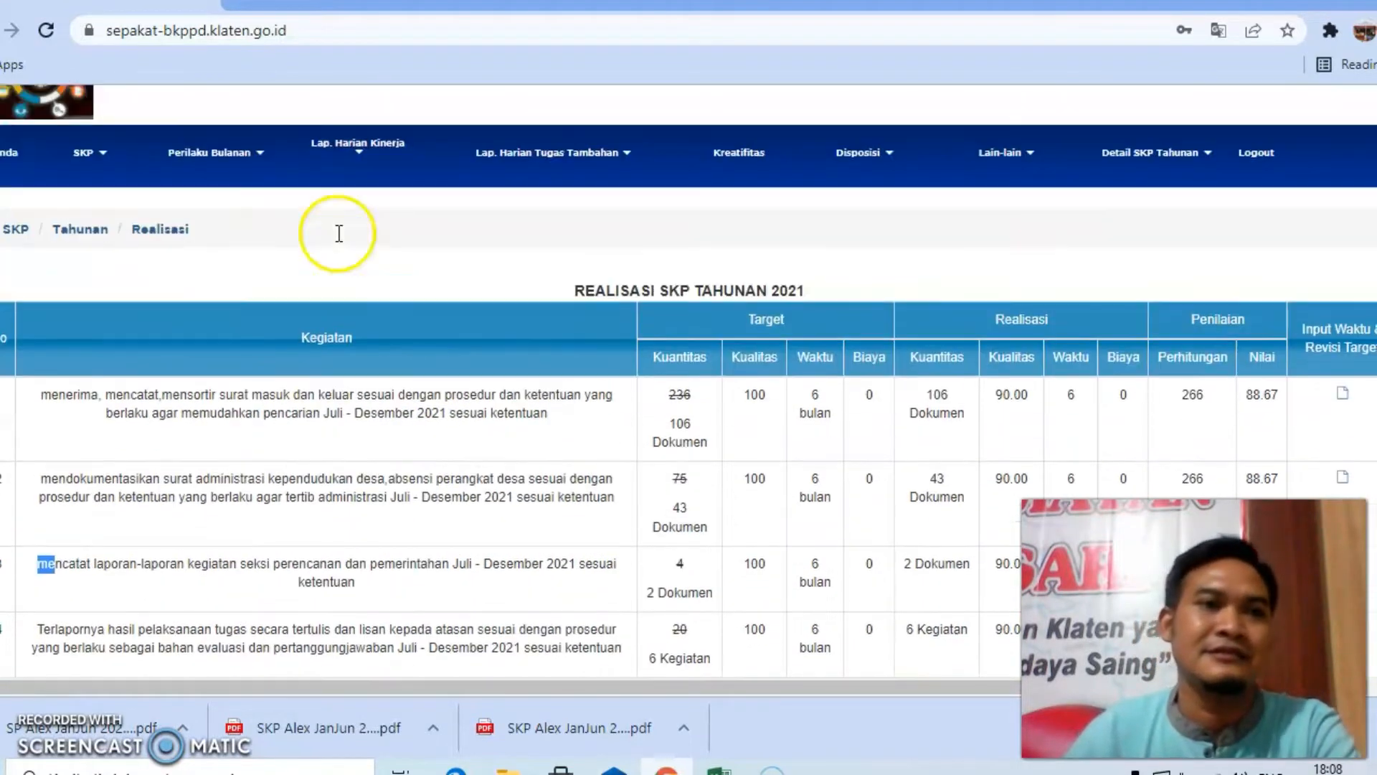
{"action": "left_click", "coordinate": [101, 162]}
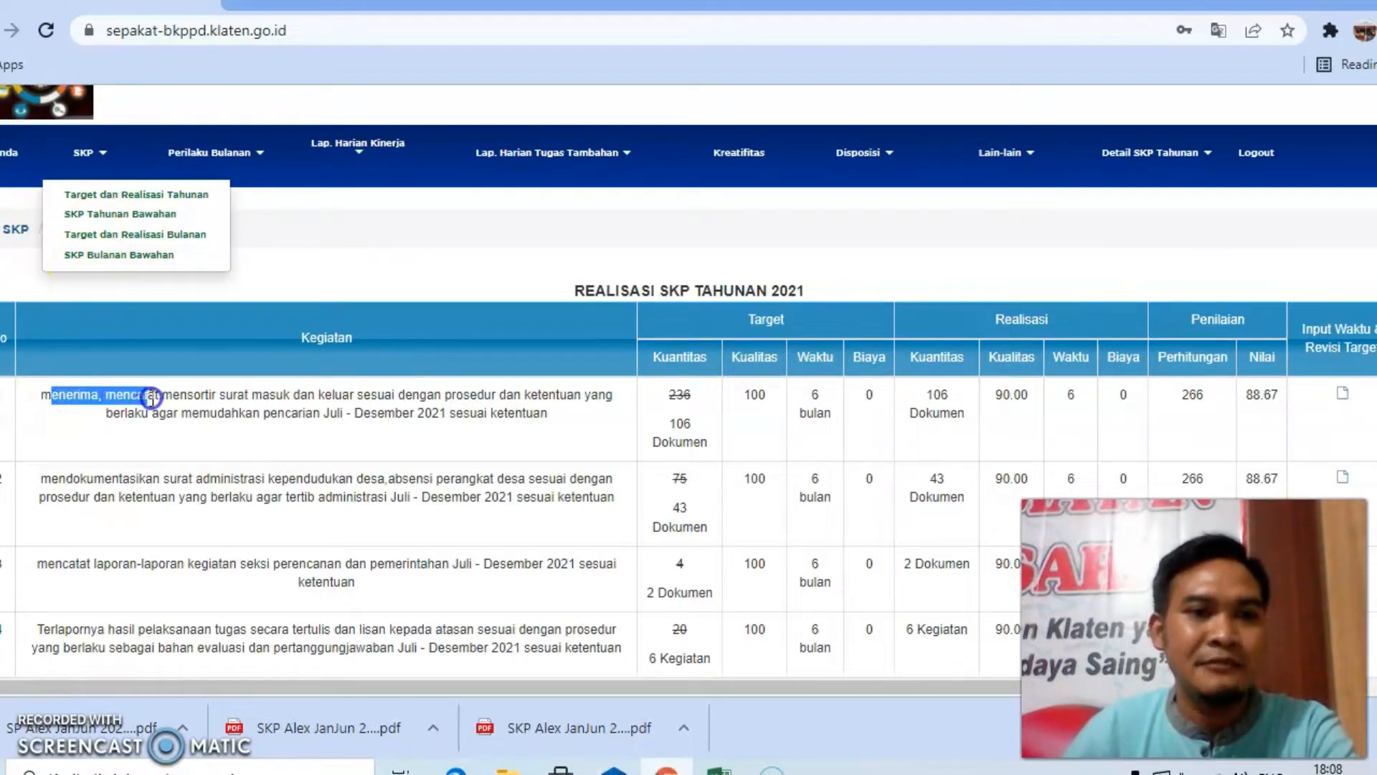
{"action": "left_click_drag", "start_coordinate": [219, 400], "coordinate": [223, 402]}
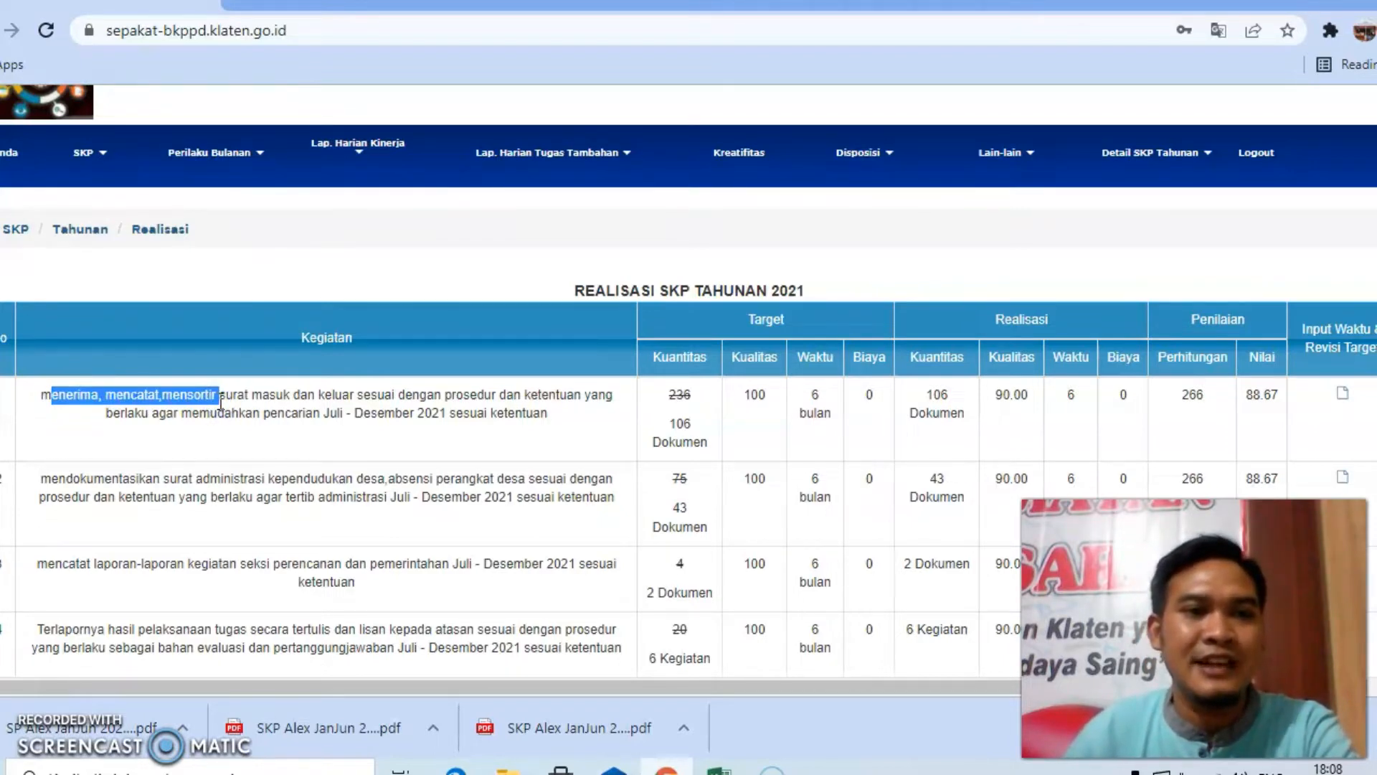
Filter the annual SKP periods by year 2021 and open the SKP targets for 01 Jul 2021 - 31 Dec 2021
{"action": "left_click", "coordinate": [108, 171]}
{"action": "left_click", "coordinate": [113, 192]}
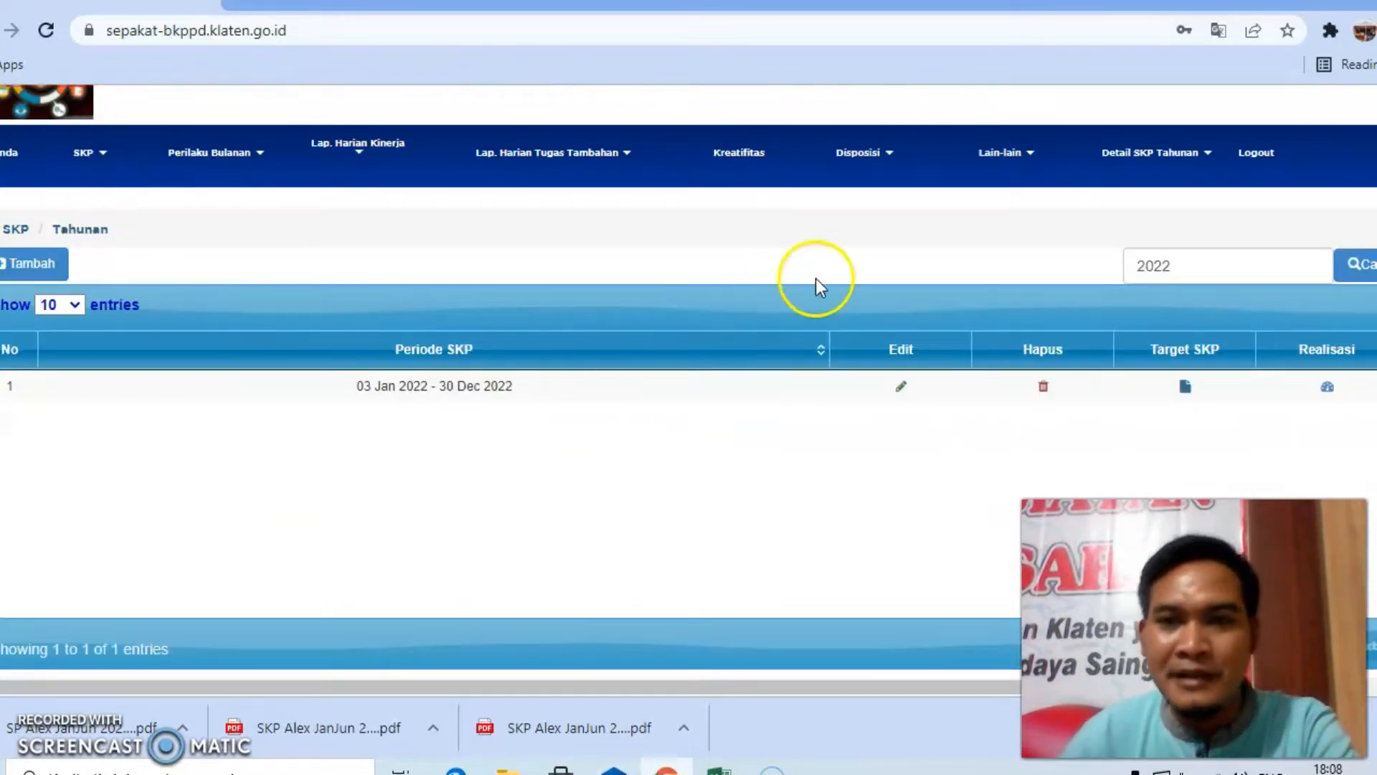
{"action": "left_click", "coordinate": [89, 161]}
{"action": "left_click", "coordinate": [101, 195]}
{"action": "left_click", "coordinate": [1183, 266]}
{"action": "key", "text": "BackSpace"}
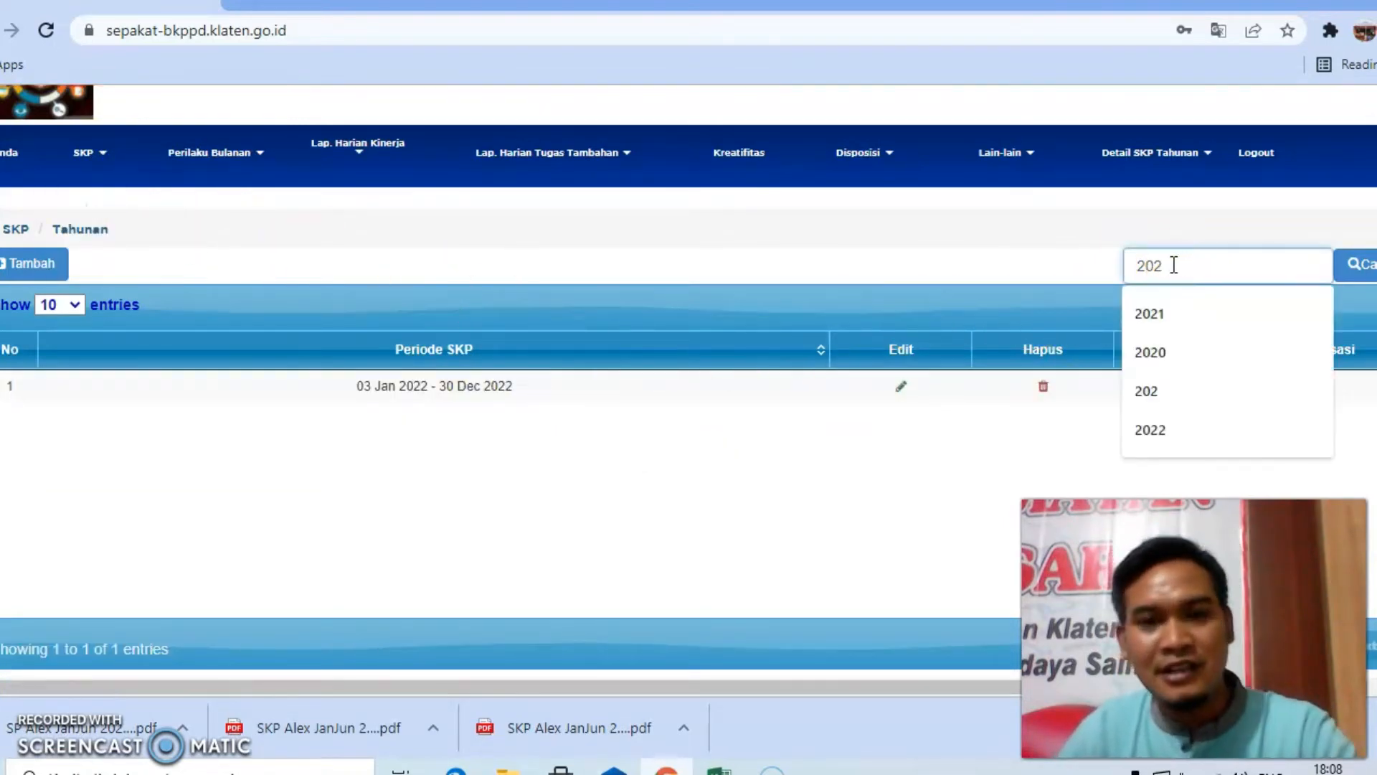
{"action": "type", "text": "1"}
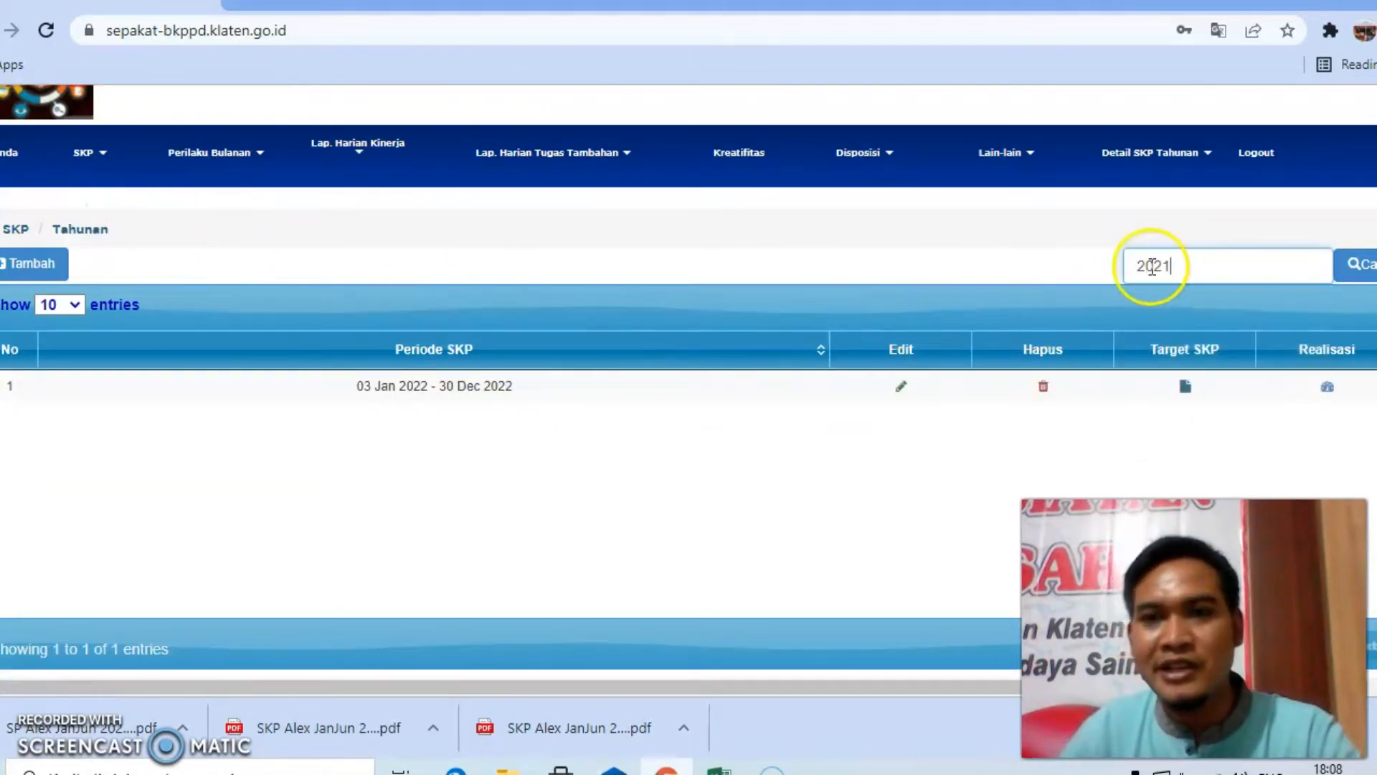
{"action": "left_click", "coordinate": [1361, 274]}
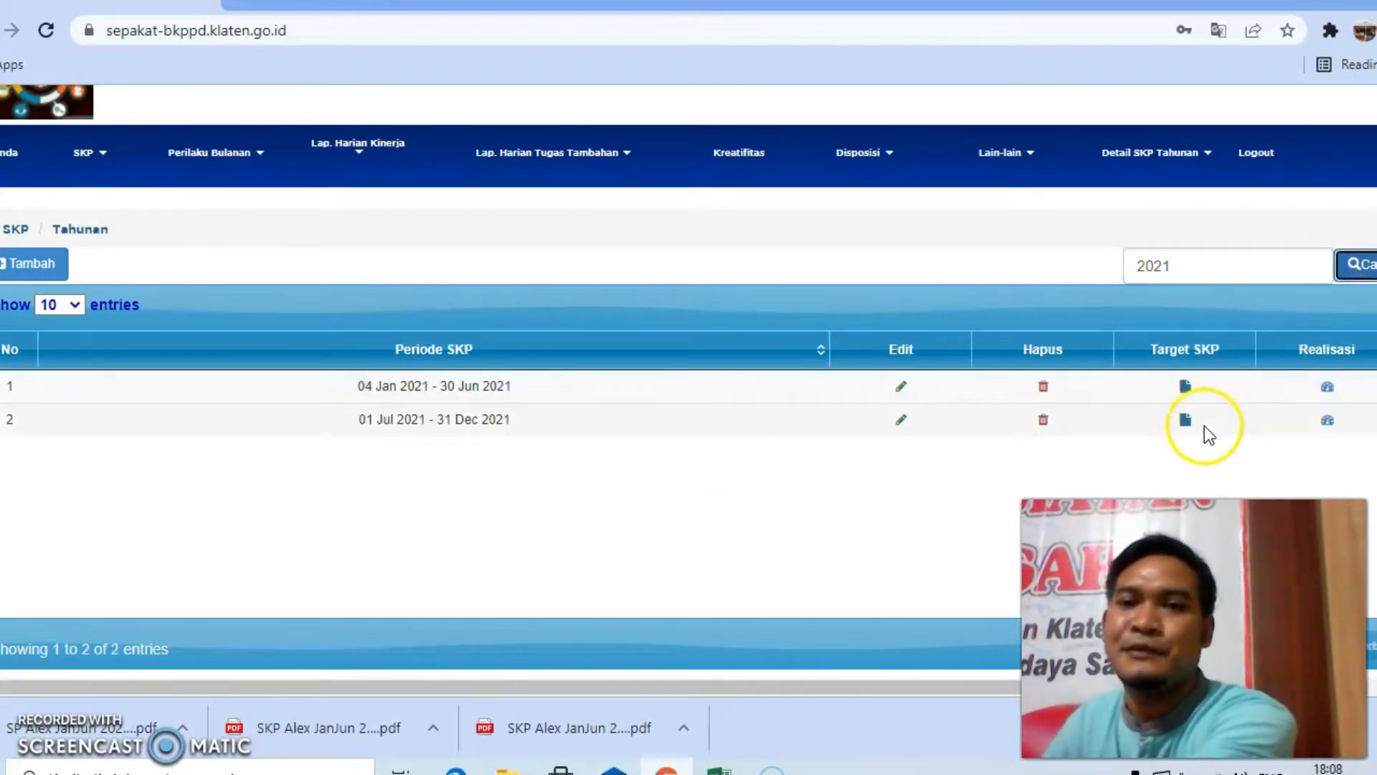
{"action": "left_click", "coordinate": [1185, 420]}
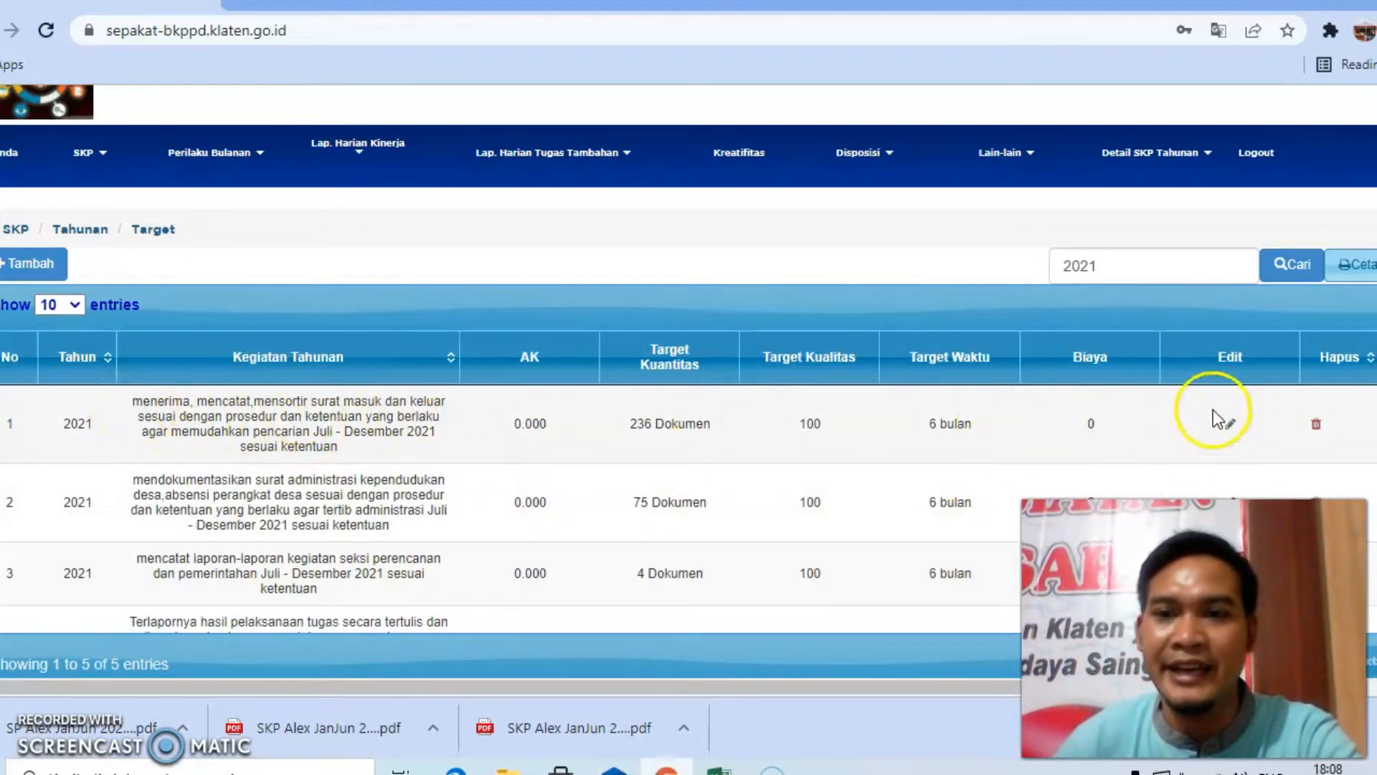
Replace "menerima, mencatat,mensortir" in the first activity, about incoming and outgoing letters, with "Teragendanya" and save the target
{"action": "left_click", "coordinate": [1230, 424]}
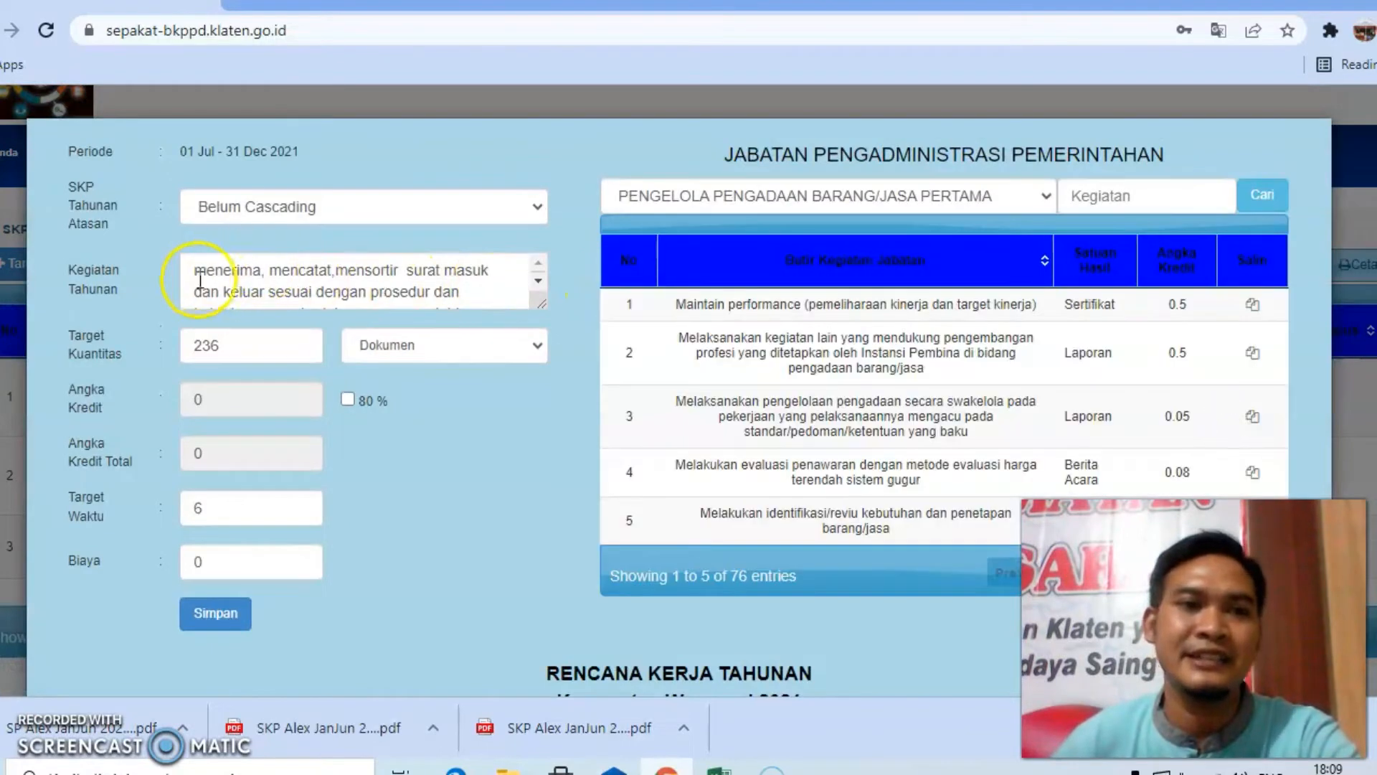
{"action": "left_click_drag", "start_coordinate": [194, 276], "coordinate": [276, 275]}
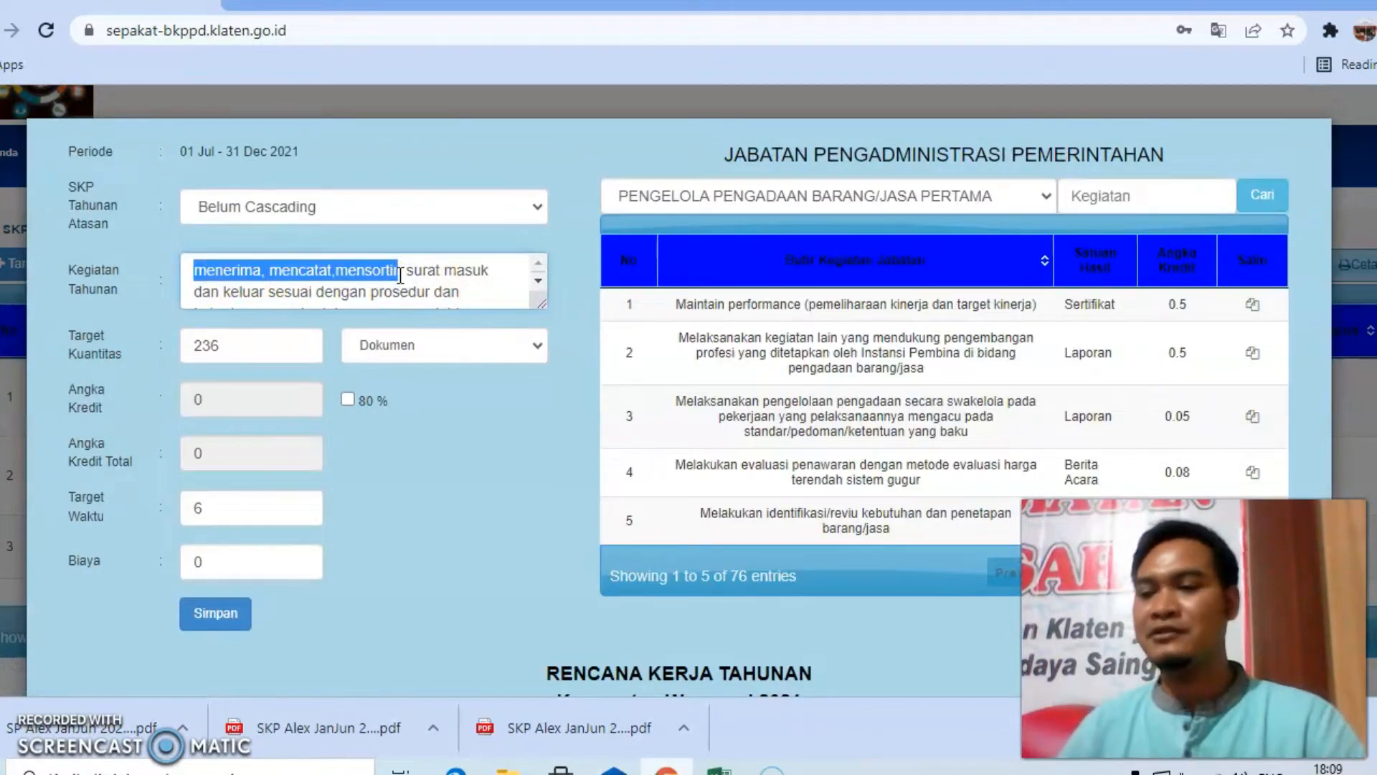
{"action": "type", "text": "T"}
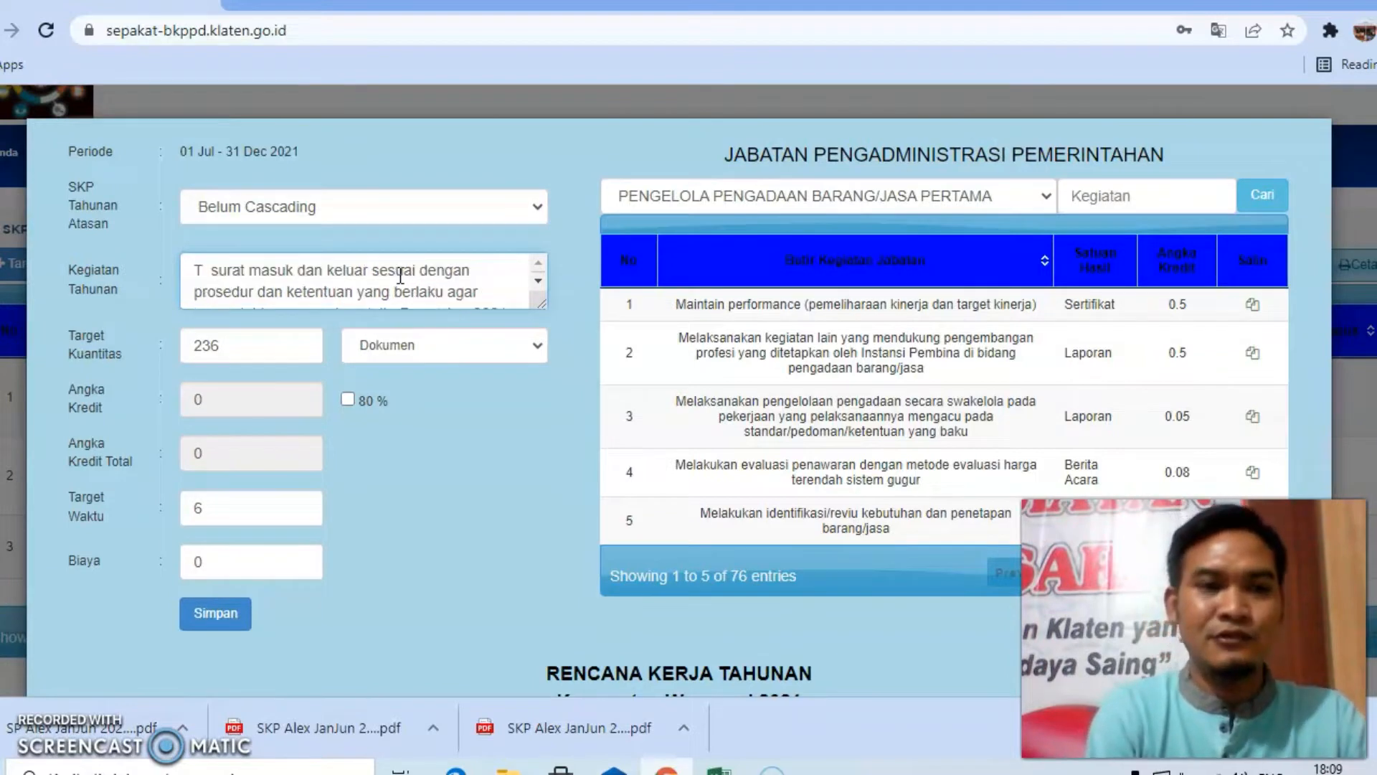
{"action": "type", "text": "erw"}
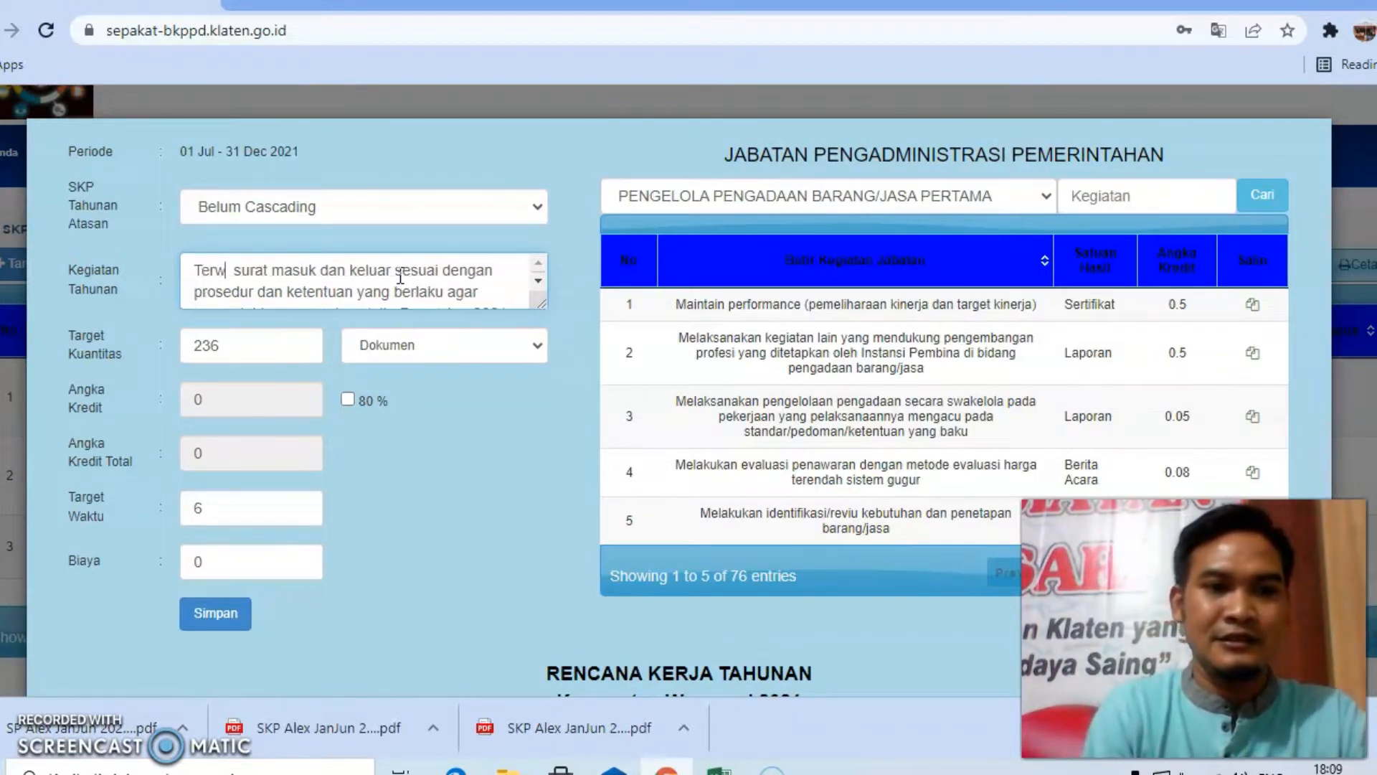
{"action": "key", "text": "BackSpace"}
{"action": "type", "text": "ag"}
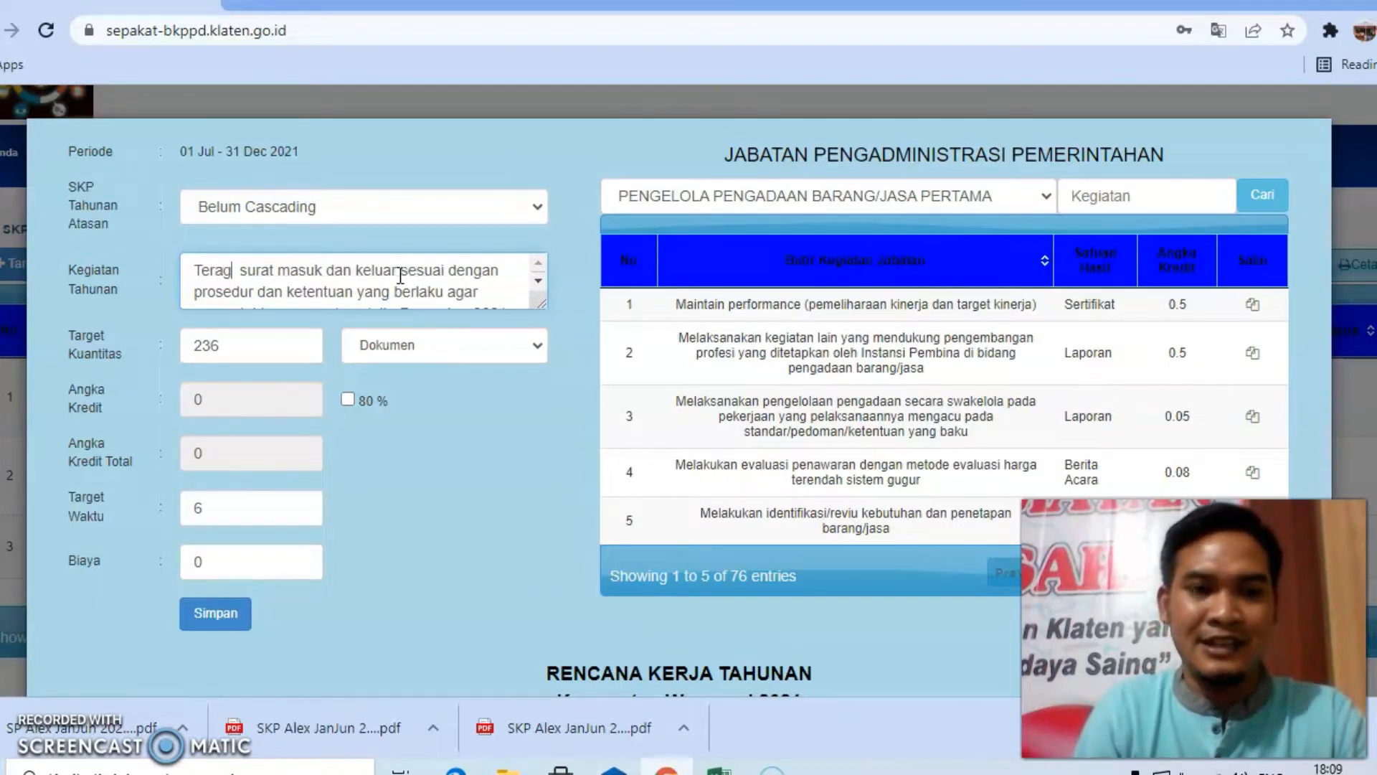
{"action": "type", "text": "endanya"}
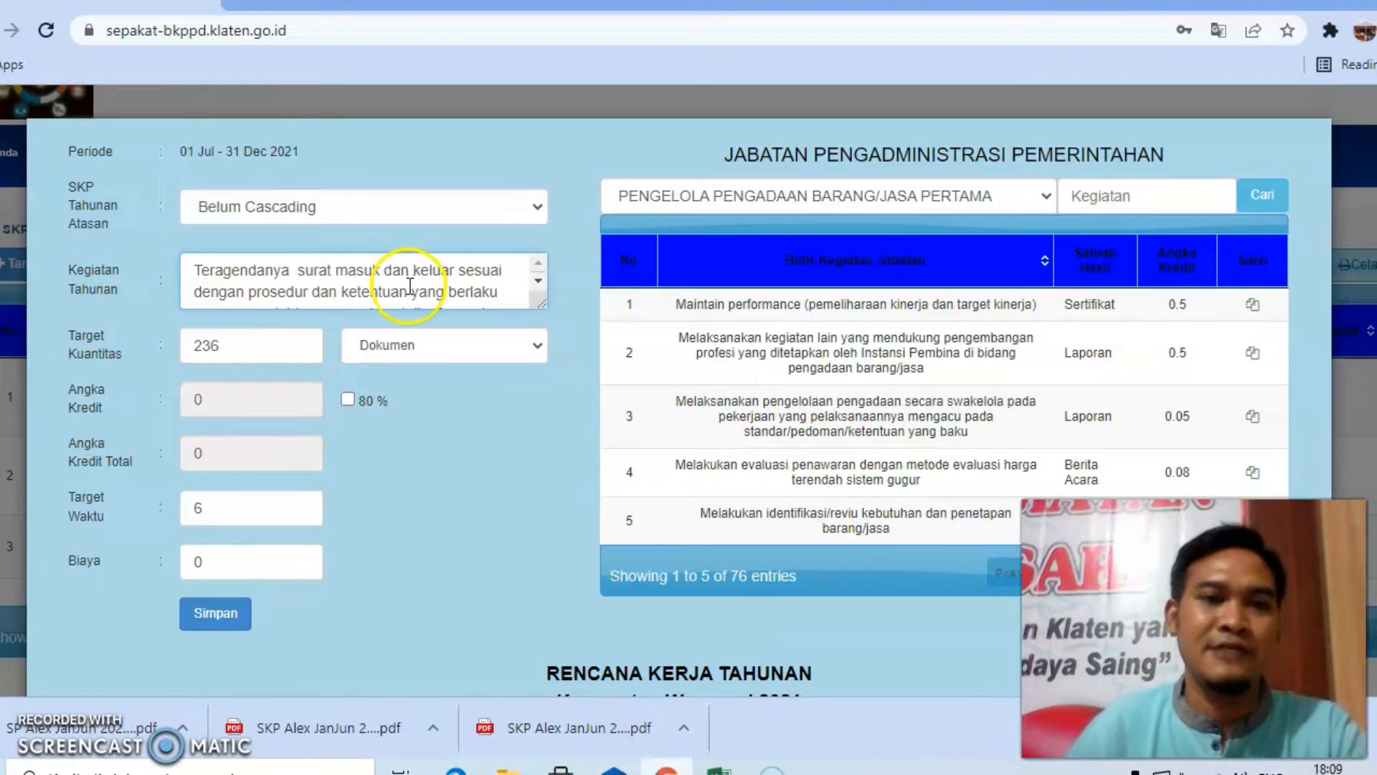
{"action": "scroll", "coordinate": [408, 285], "scroll_direction": "down", "scroll_amount": 1}
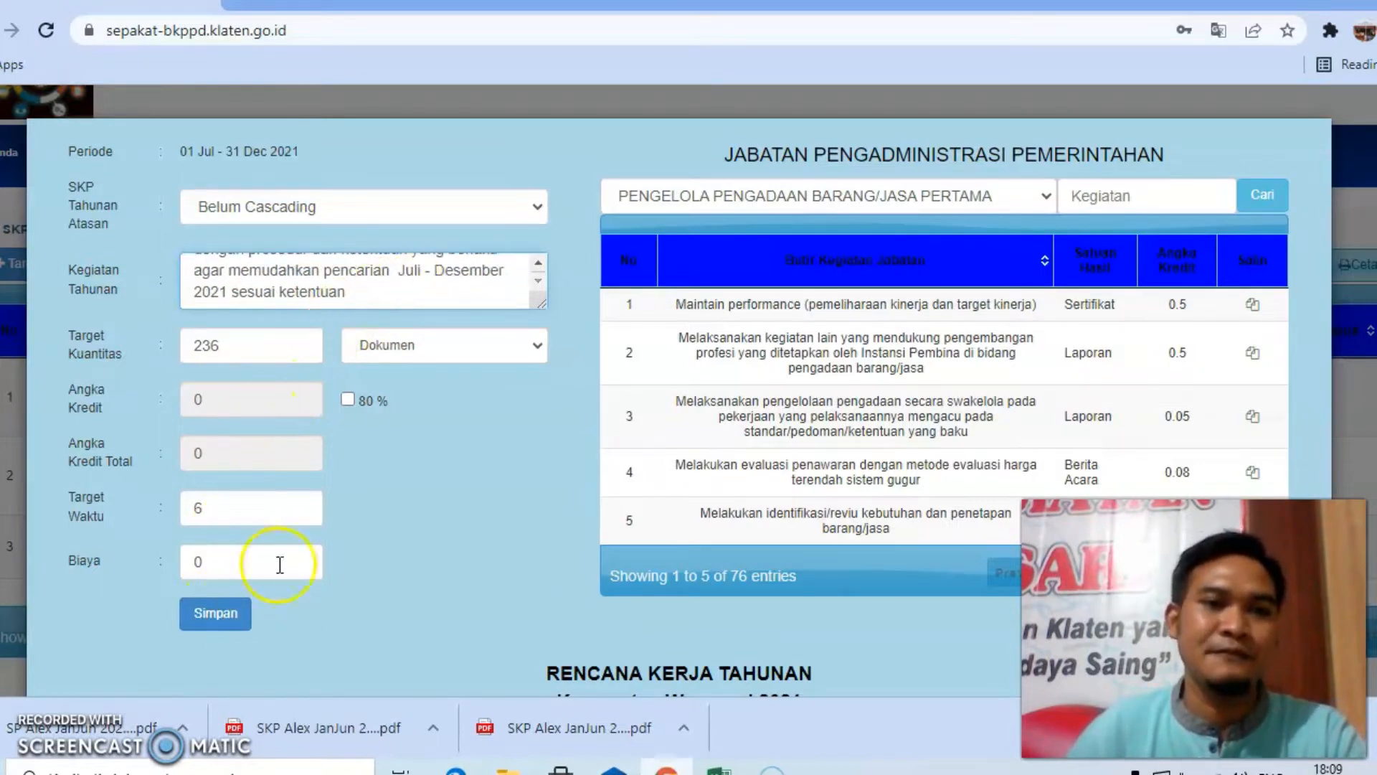
{"action": "left_click", "coordinate": [216, 615]}
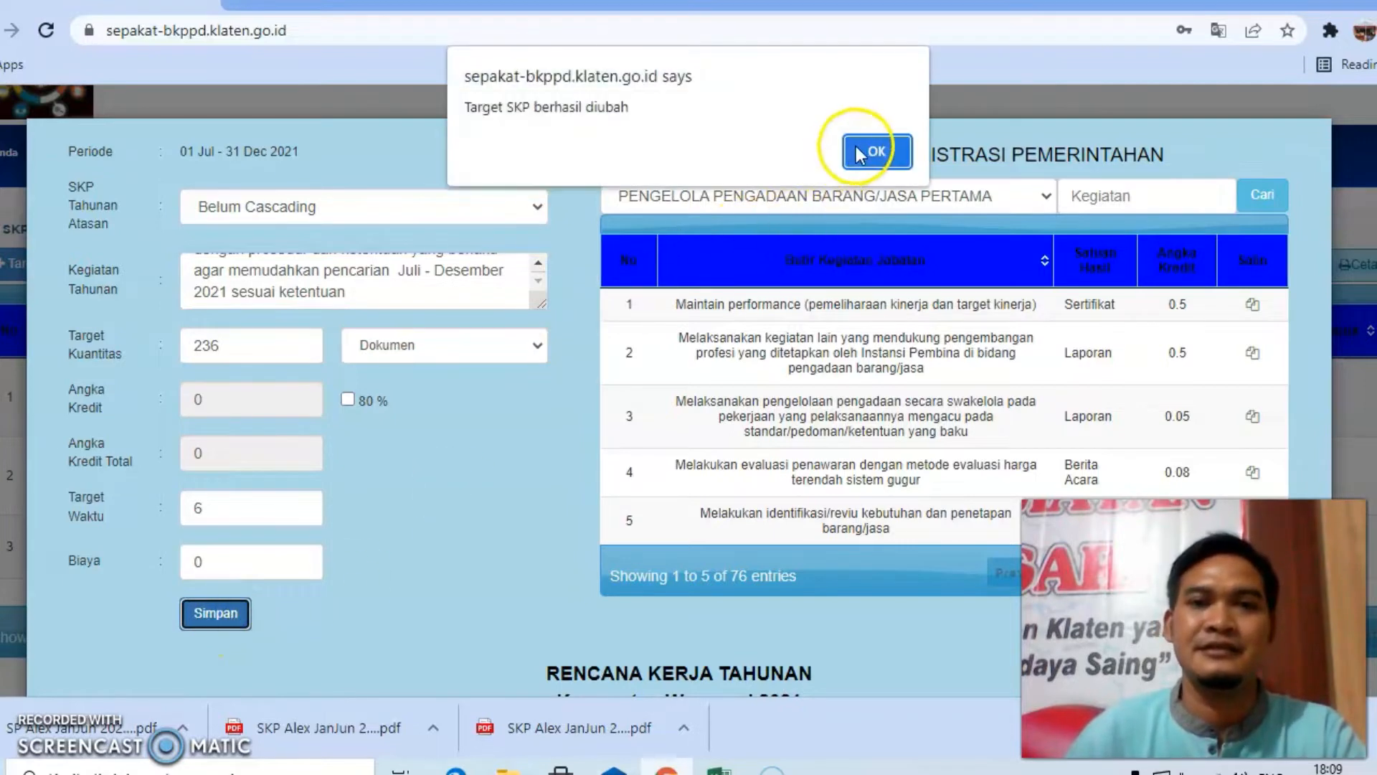
{"action": "left_click", "coordinate": [854, 155]}
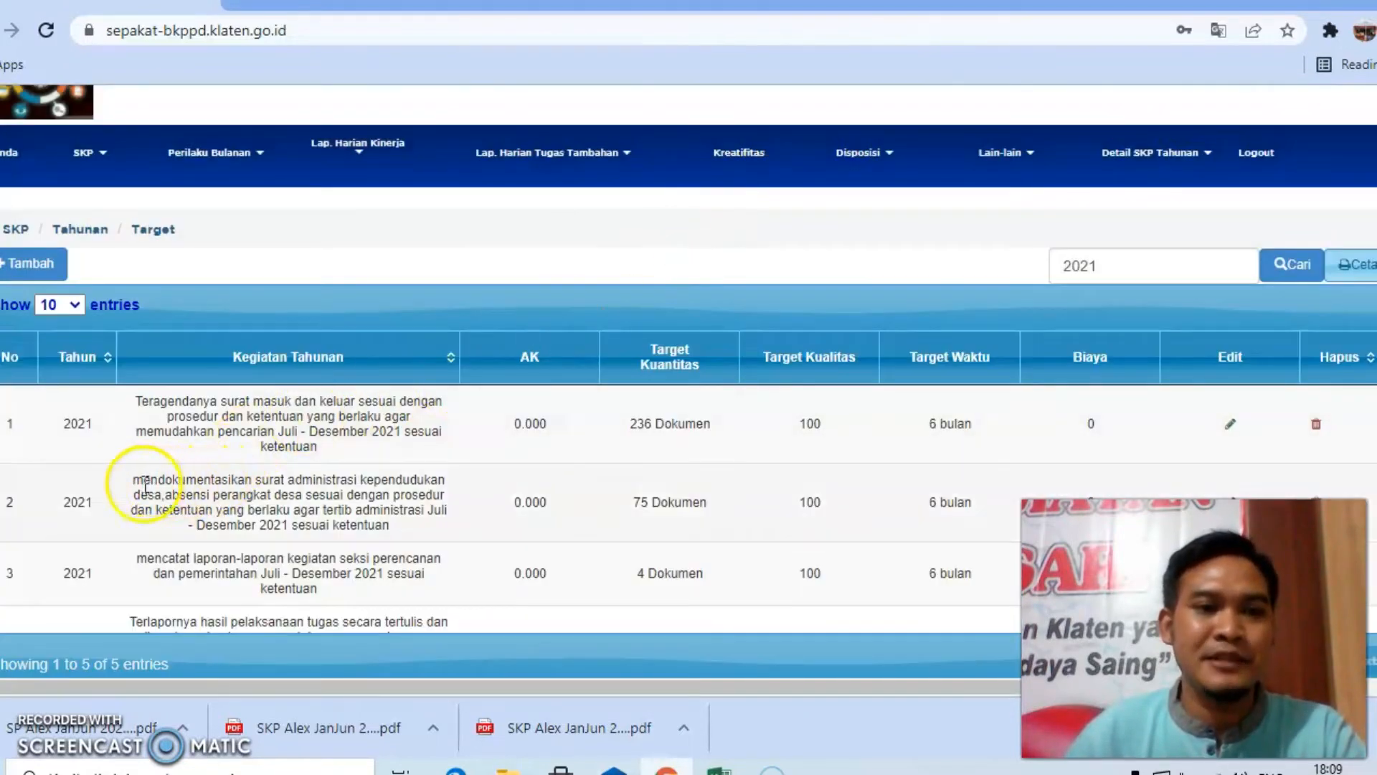
Replace "mendokumentasikan" in the second activity, about village population administration letters, with "Terdokumentasinya" and save the target
{"action": "scroll", "coordinate": [858, 479], "scroll_direction": "down", "scroll_amount": 1}
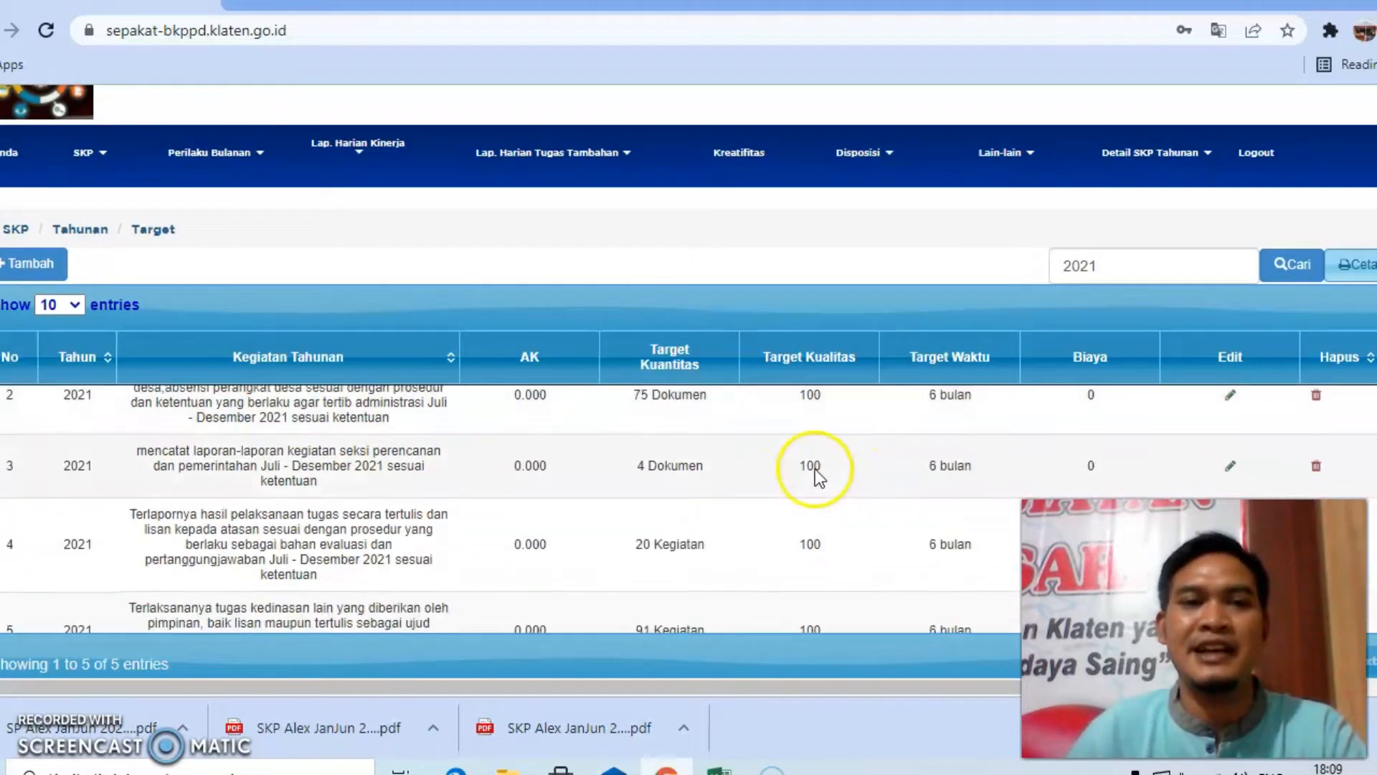
{"action": "scroll", "coordinate": [604, 463], "scroll_direction": "up", "scroll_amount": 1}
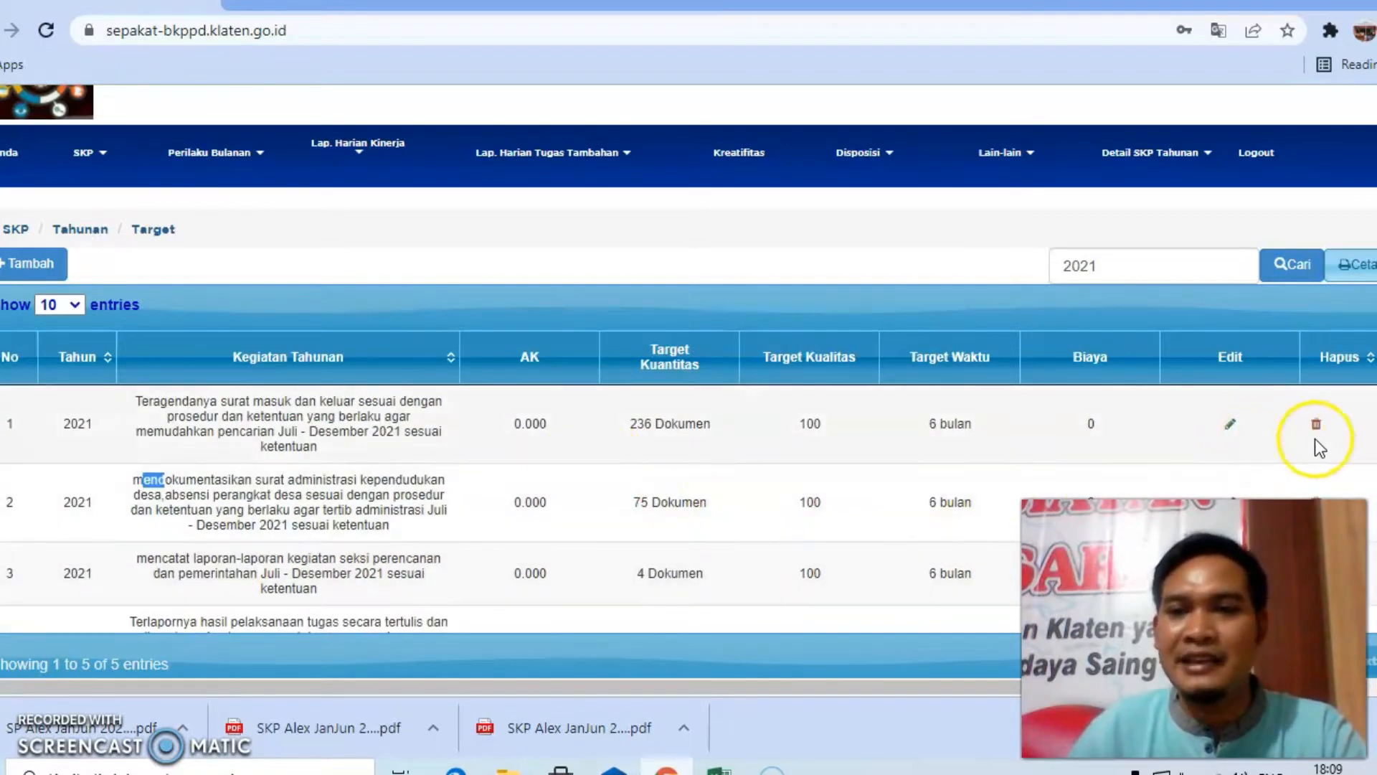
{"action": "scroll", "coordinate": [689, 507], "scroll_direction": "down", "scroll_amount": 1}
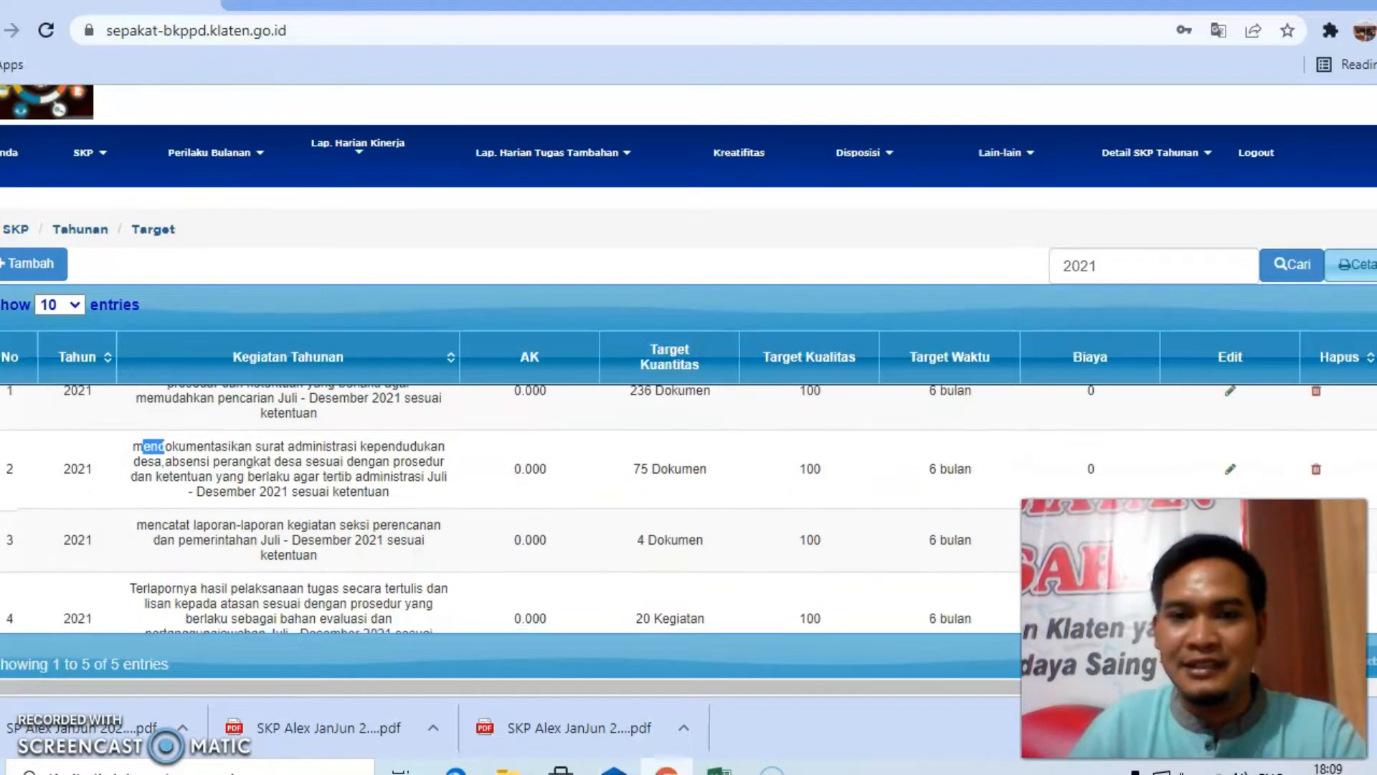
{"action": "left_click", "coordinate": [1229, 470]}
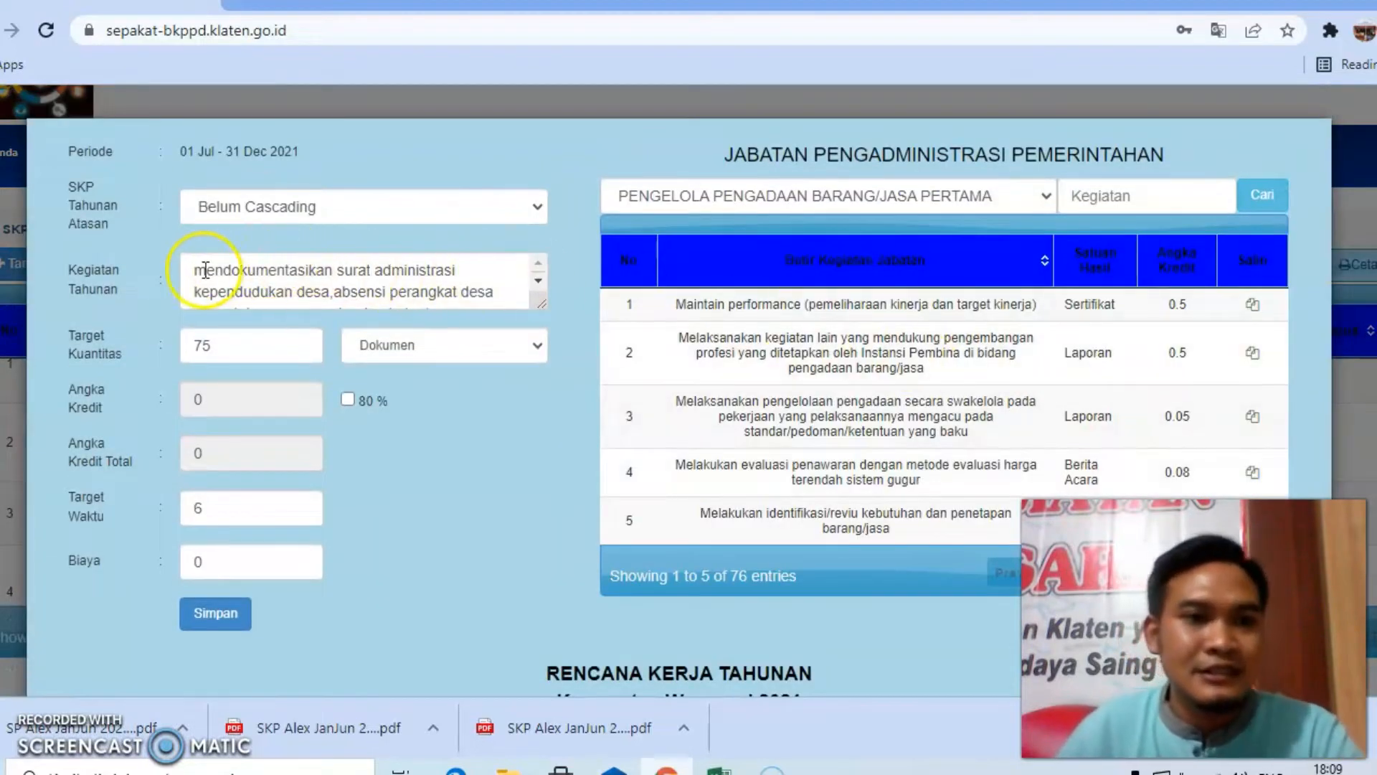
{"action": "left_click_drag", "start_coordinate": [196, 270], "coordinate": [331, 275]}
{"action": "type", "text": "Ter"}
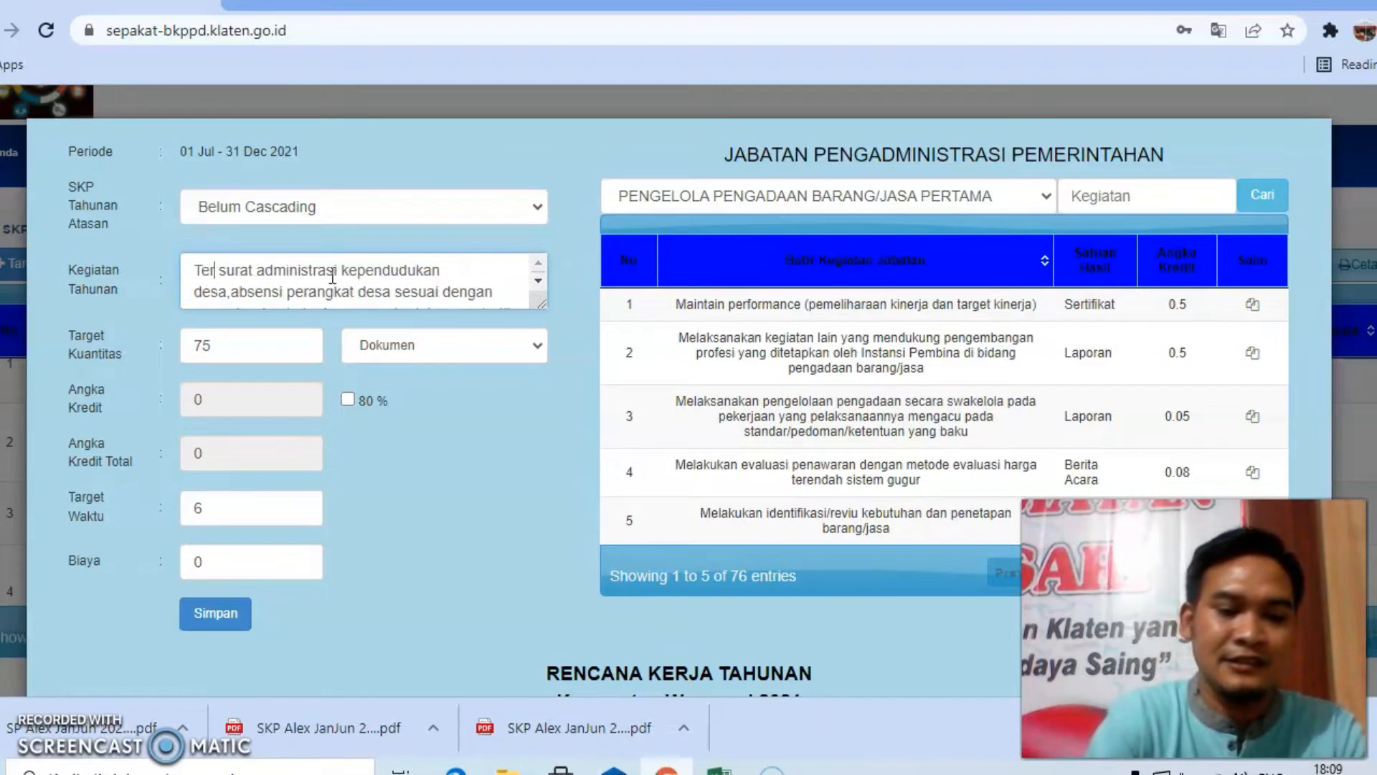
{"action": "type", "text": "dokumentasinya"}
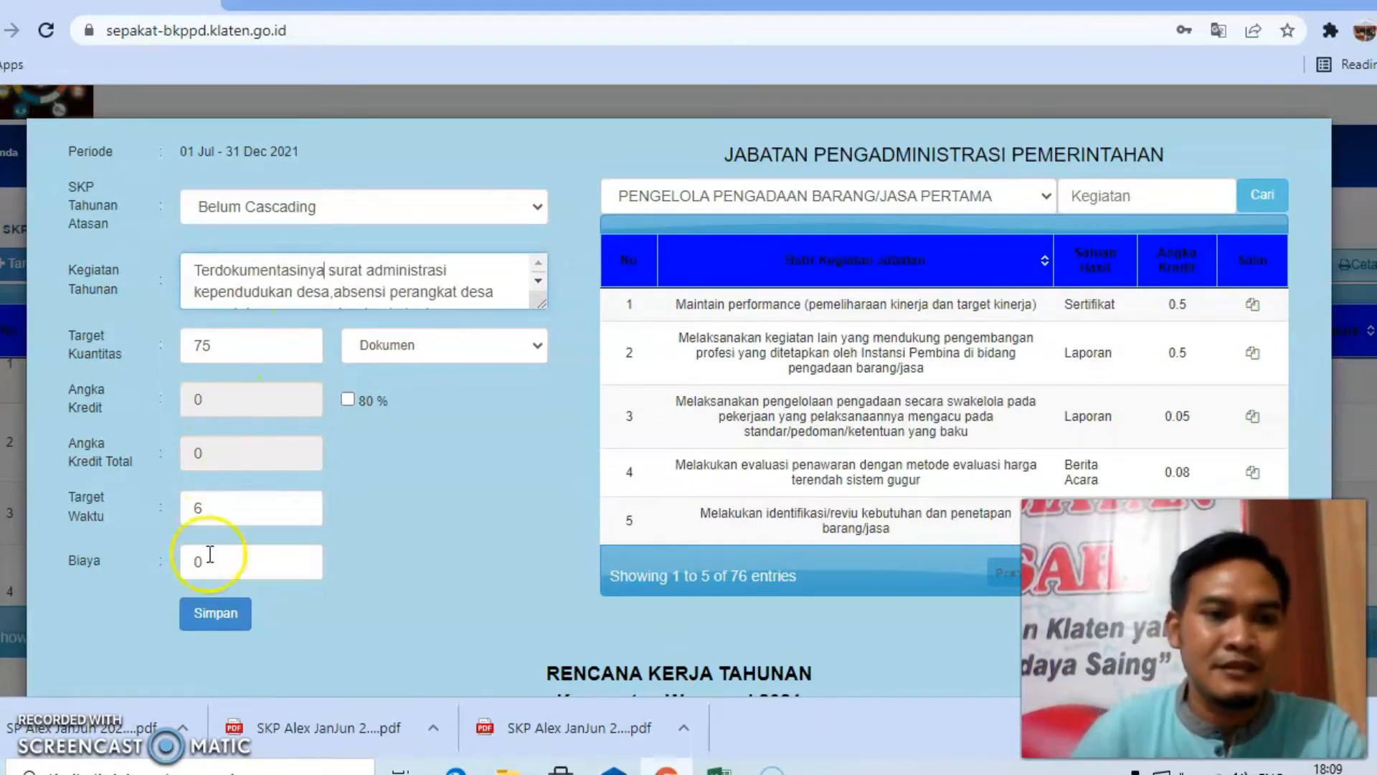
{"action": "left_click", "coordinate": [215, 612]}
{"action": "left_click", "coordinate": [861, 142]}
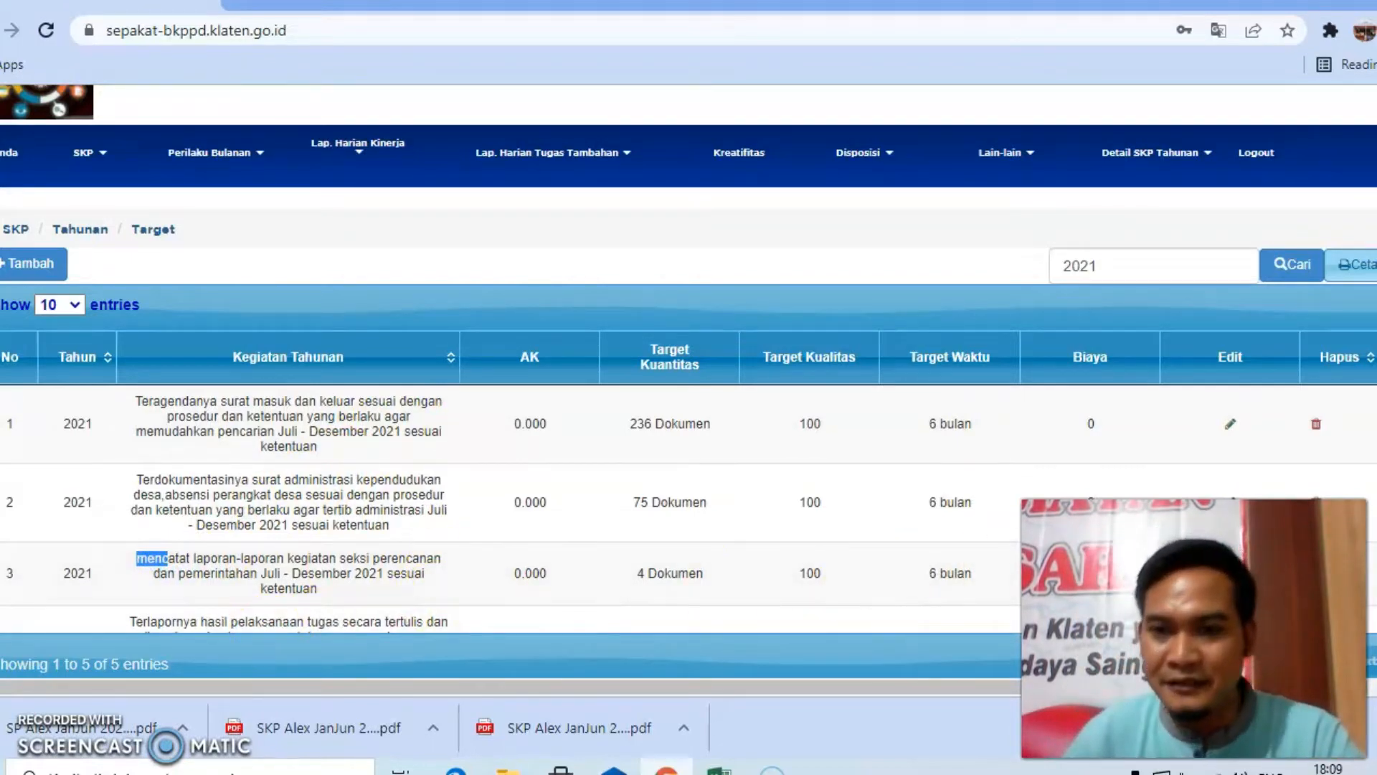
Replace "mencatat" in the third activity, about planning and government section reports, with "Tercatatnya" and save the target
{"action": "scroll", "coordinate": [1291, 495], "scroll_direction": "down", "scroll_amount": 2}
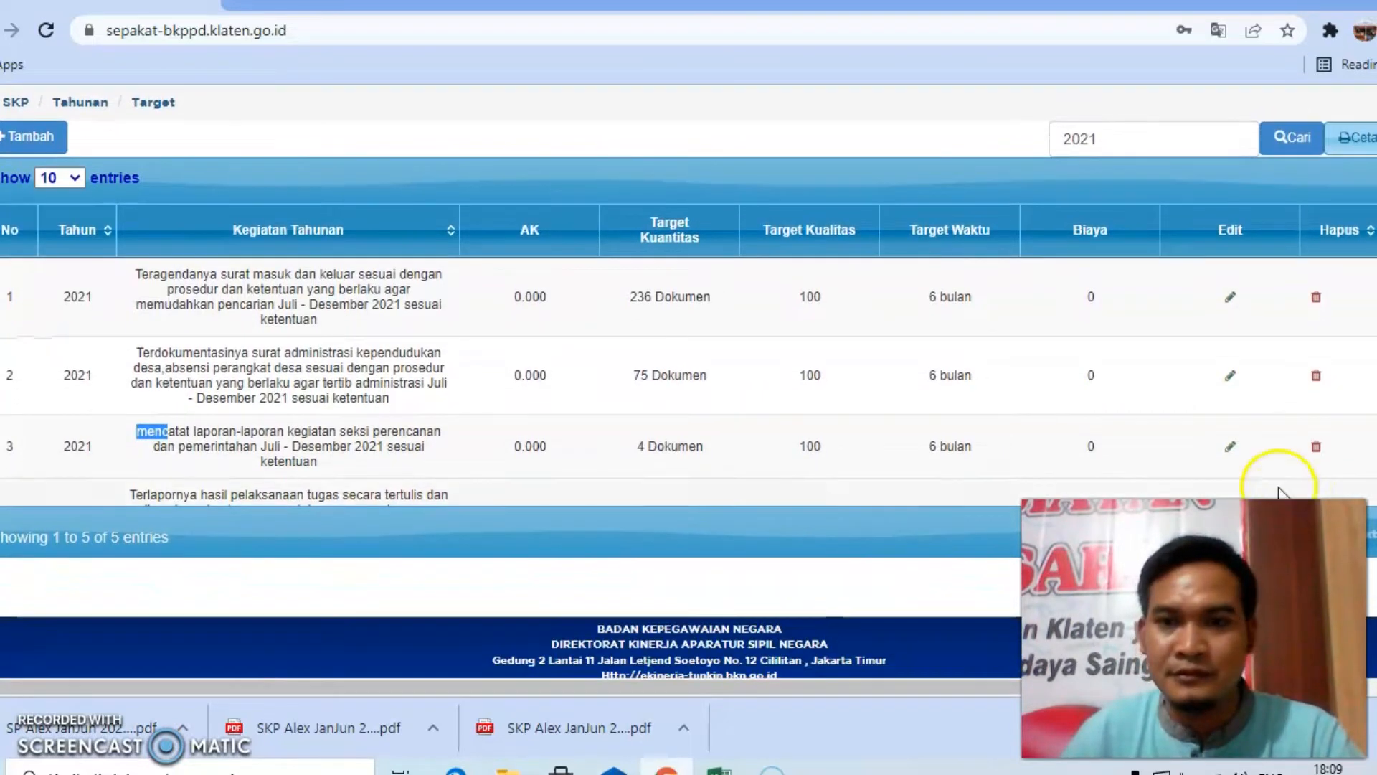
{"action": "left_click", "coordinate": [1230, 448]}
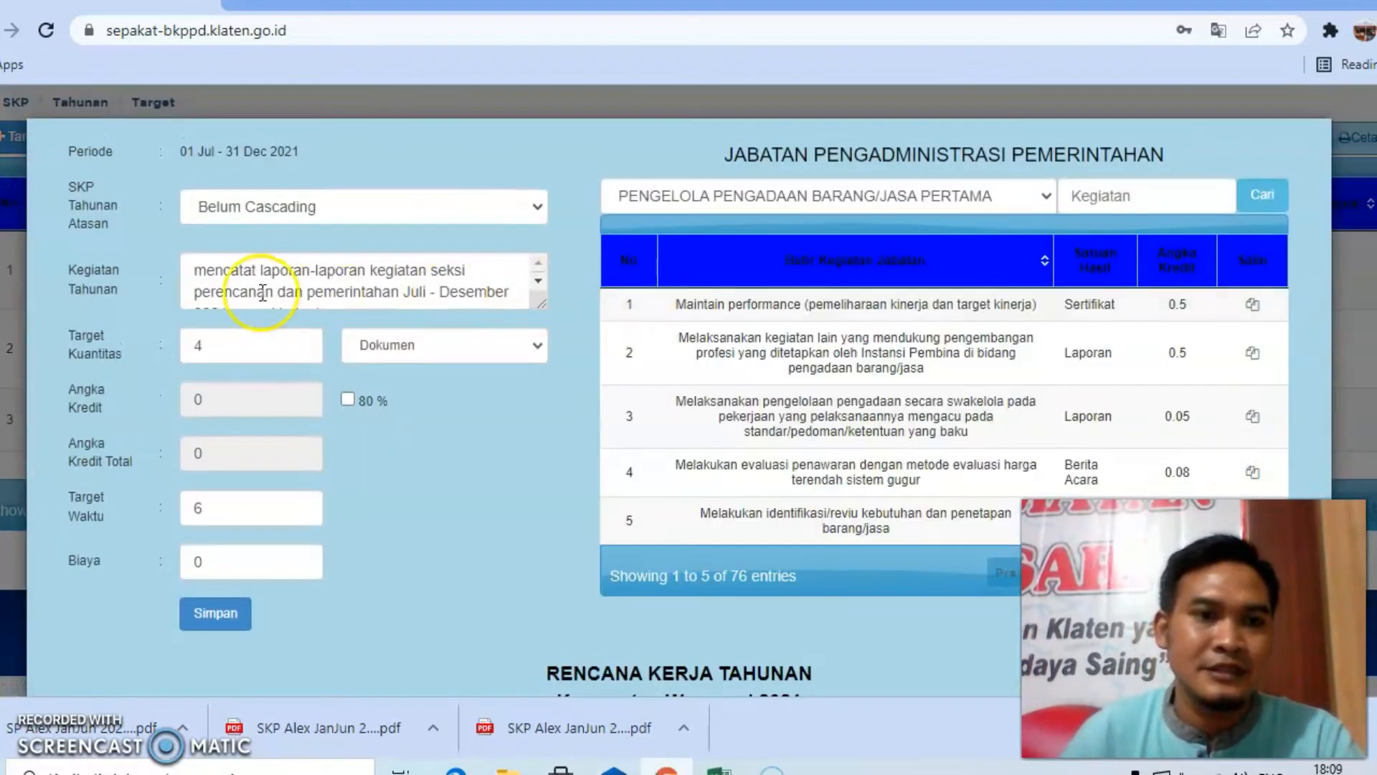
{"action": "left_click_drag", "start_coordinate": [195, 271], "coordinate": [266, 274]}
{"action": "type", "text": "Tercatatnya"}
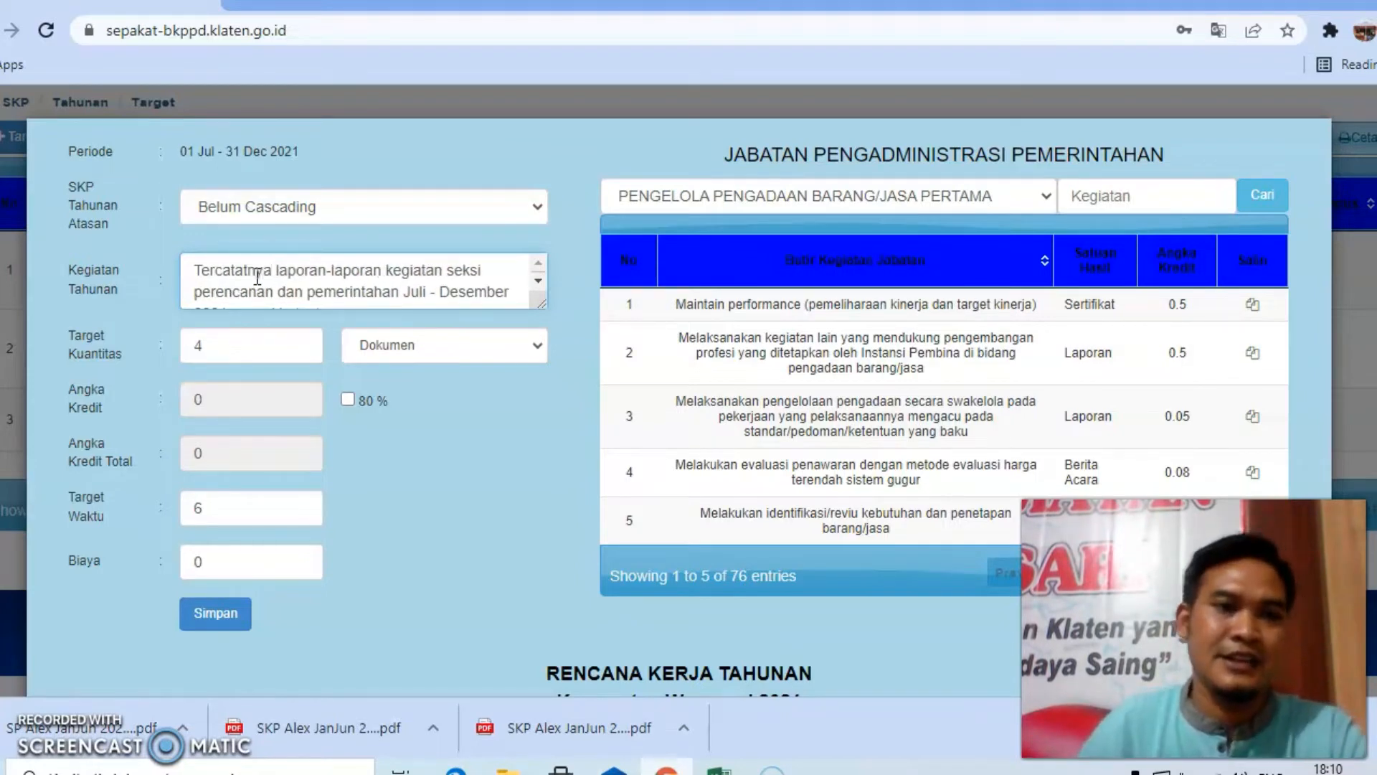
{"action": "left_click", "coordinate": [216, 617]}
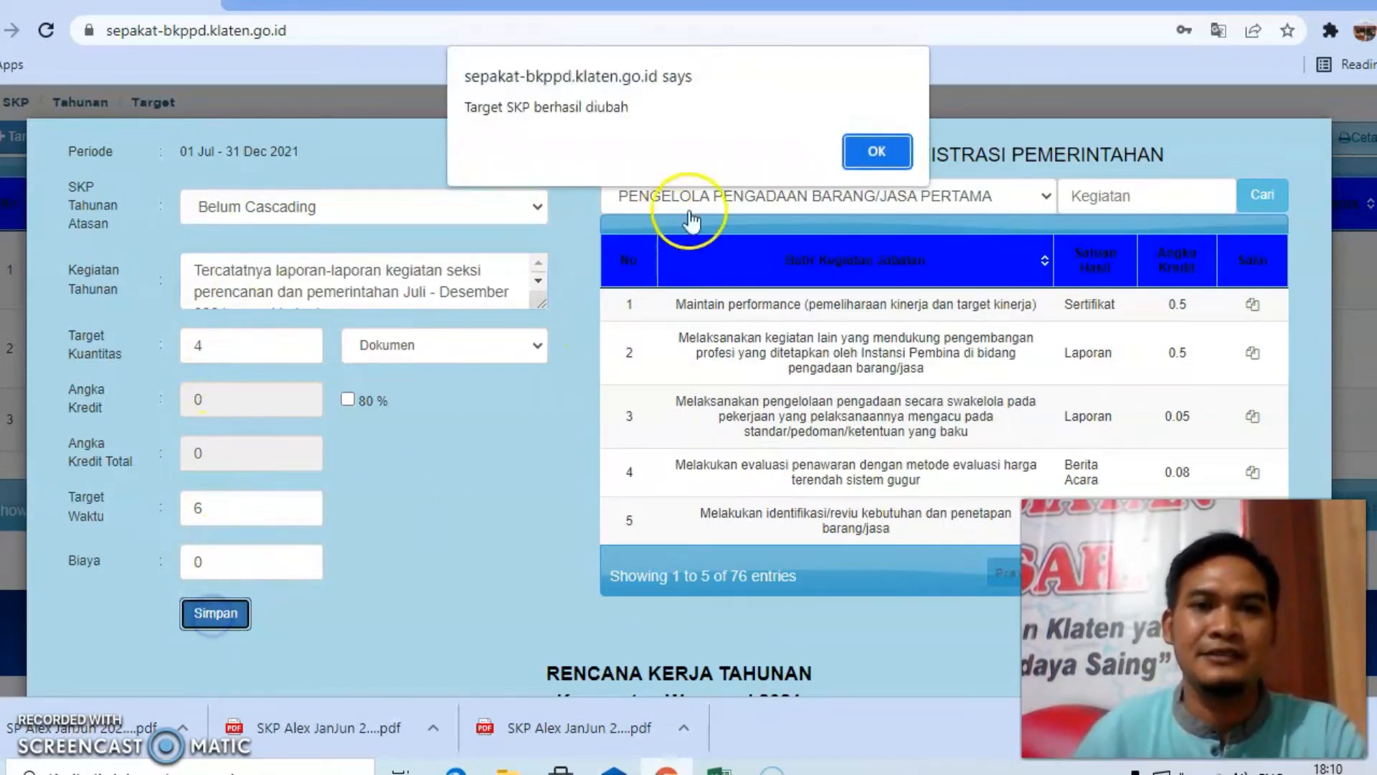
{"action": "left_click", "coordinate": [875, 142]}
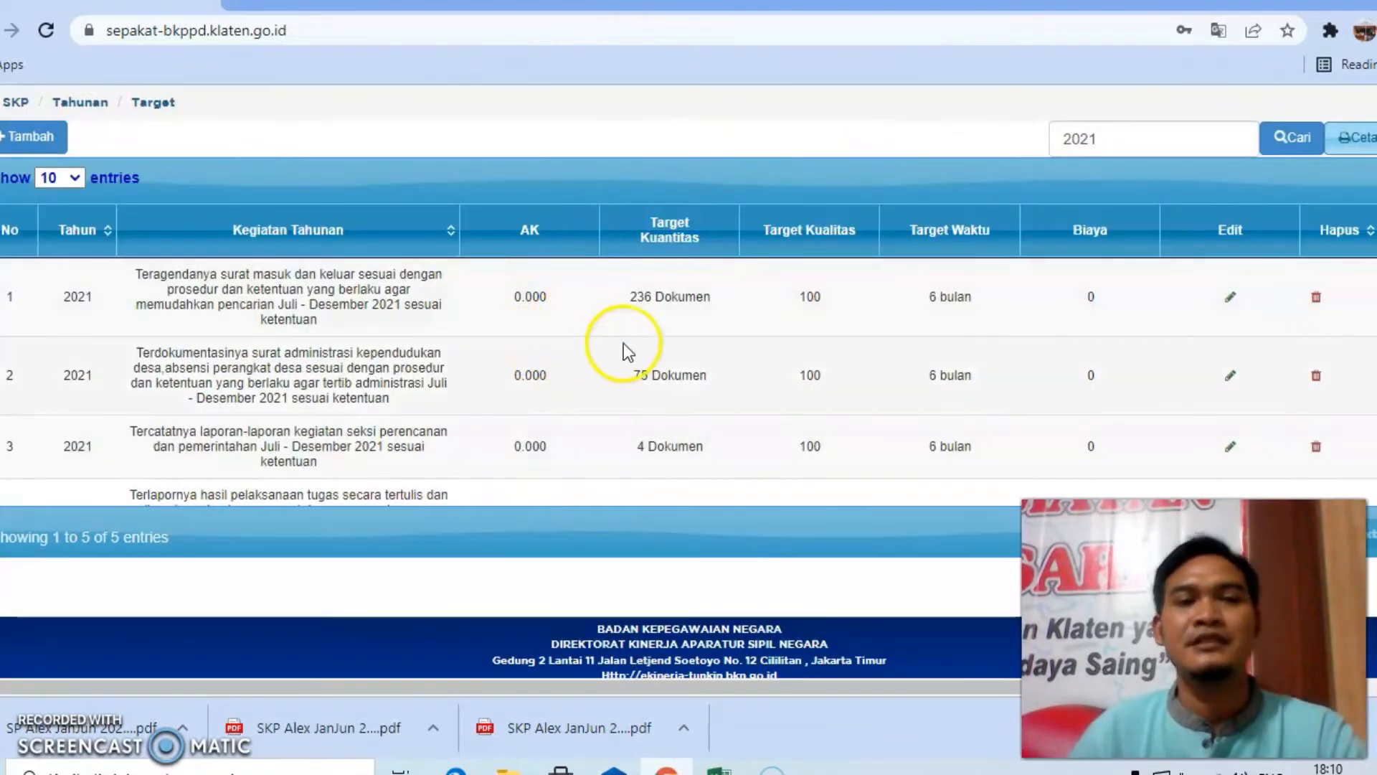
Review the reworded July–December activities and generate the printable annual SKP target report
{"action": "scroll", "coordinate": [633, 342], "scroll_direction": "down", "scroll_amount": 2}
{"action": "scroll", "coordinate": [639, 343], "scroll_direction": "up", "scroll_amount": 2}
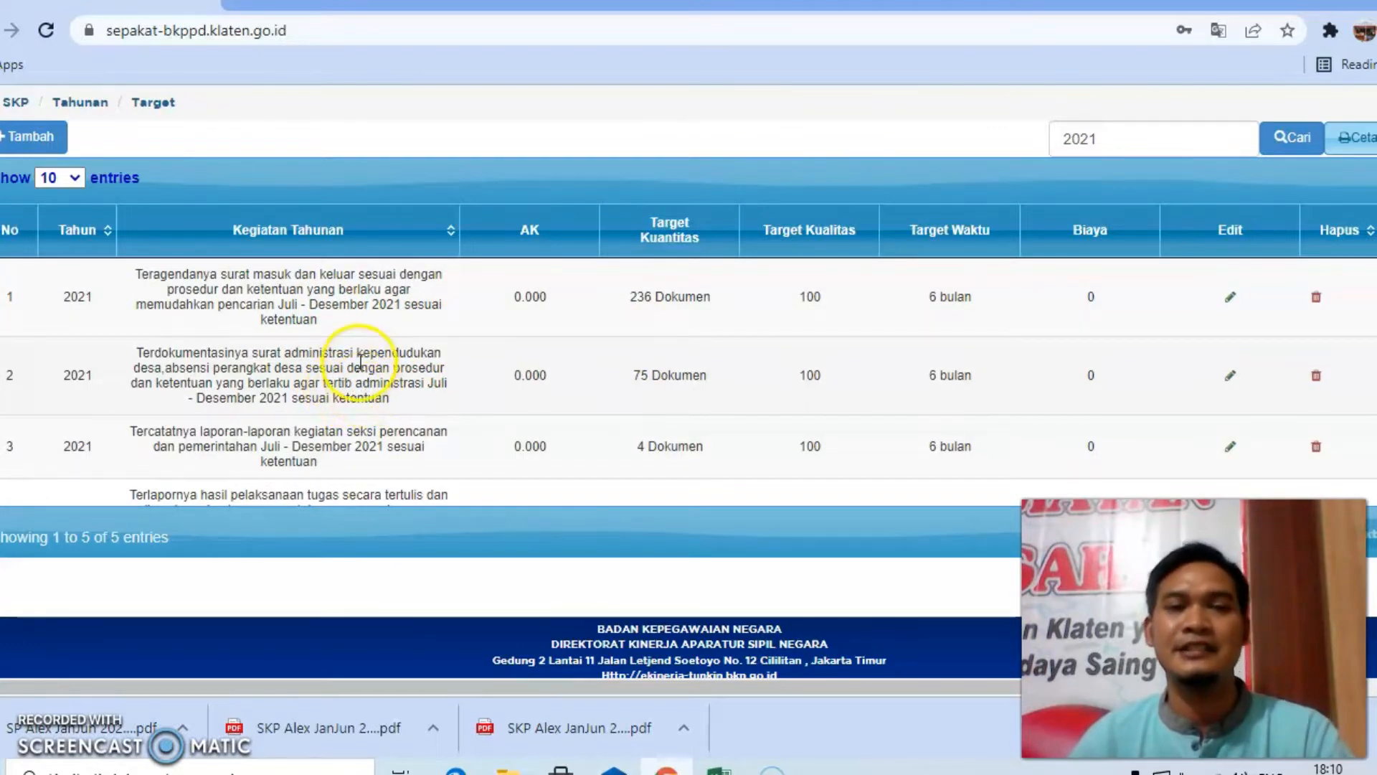
{"action": "scroll", "coordinate": [596, 350], "scroll_direction": "up", "scroll_amount": 2}
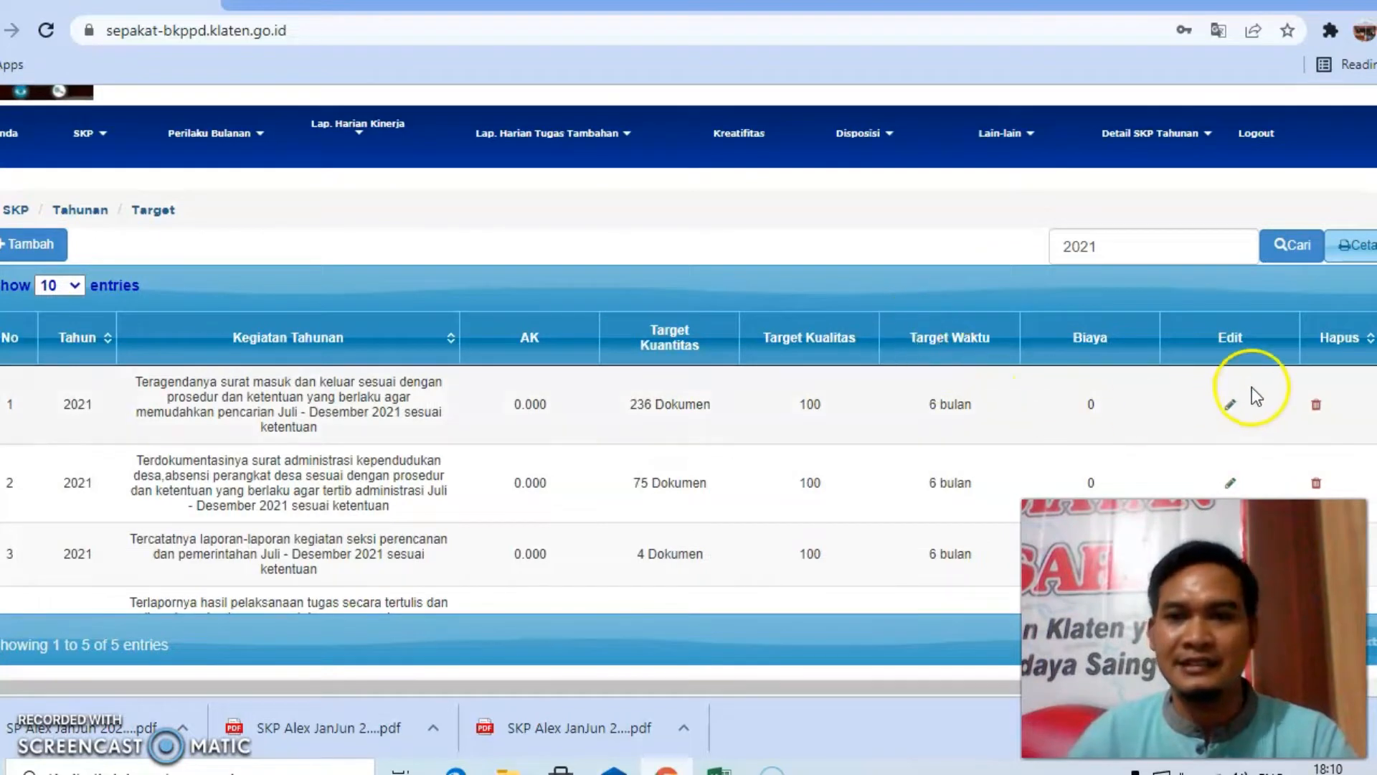
{"action": "left_click", "coordinate": [1355, 245]}
{"action": "left_click", "coordinate": [841, 219]}
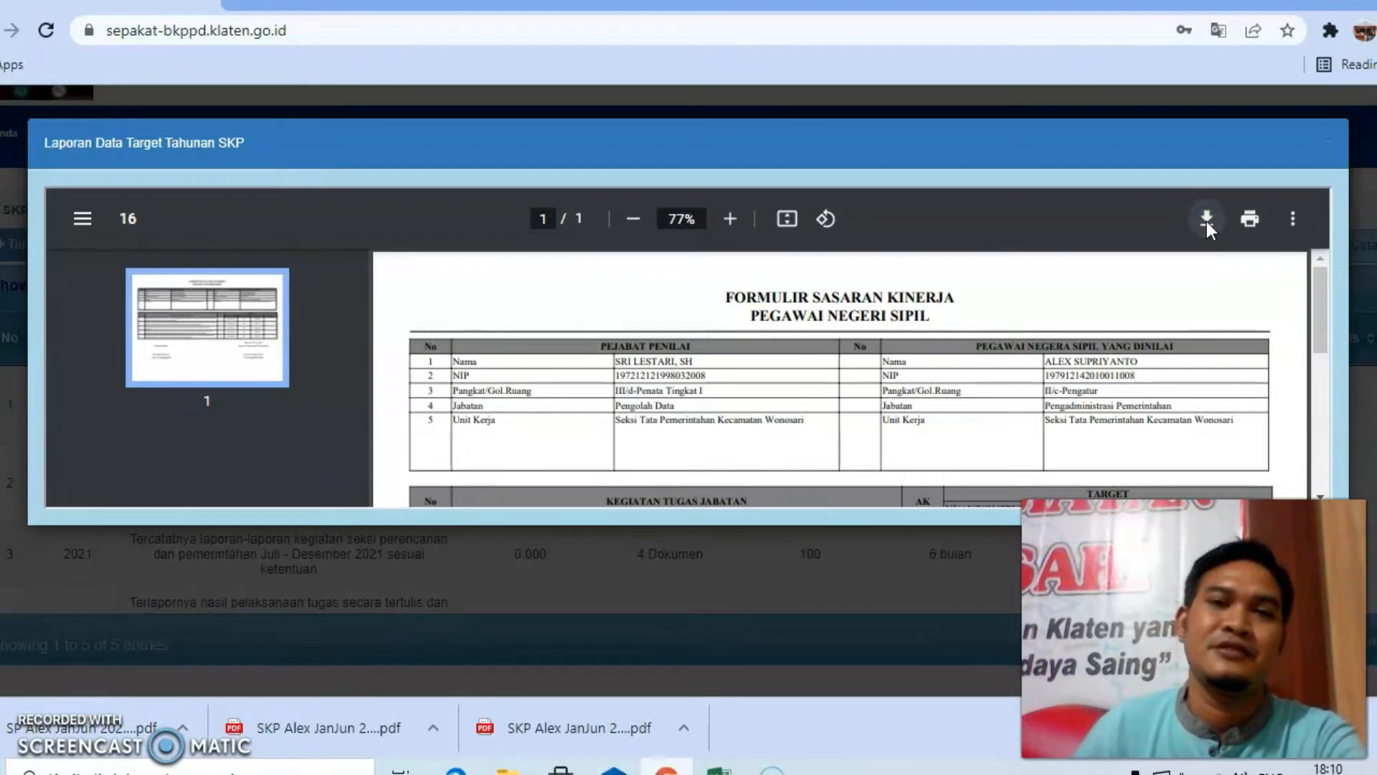
Download the July–December target report as a PDF named "SKP", the employee's first name and "JulDes 2021 Target SKP Tahunan", and close the print dialogs
{"action": "left_click", "coordinate": [1207, 219]}
{"action": "left_click", "coordinate": [103, 379]}
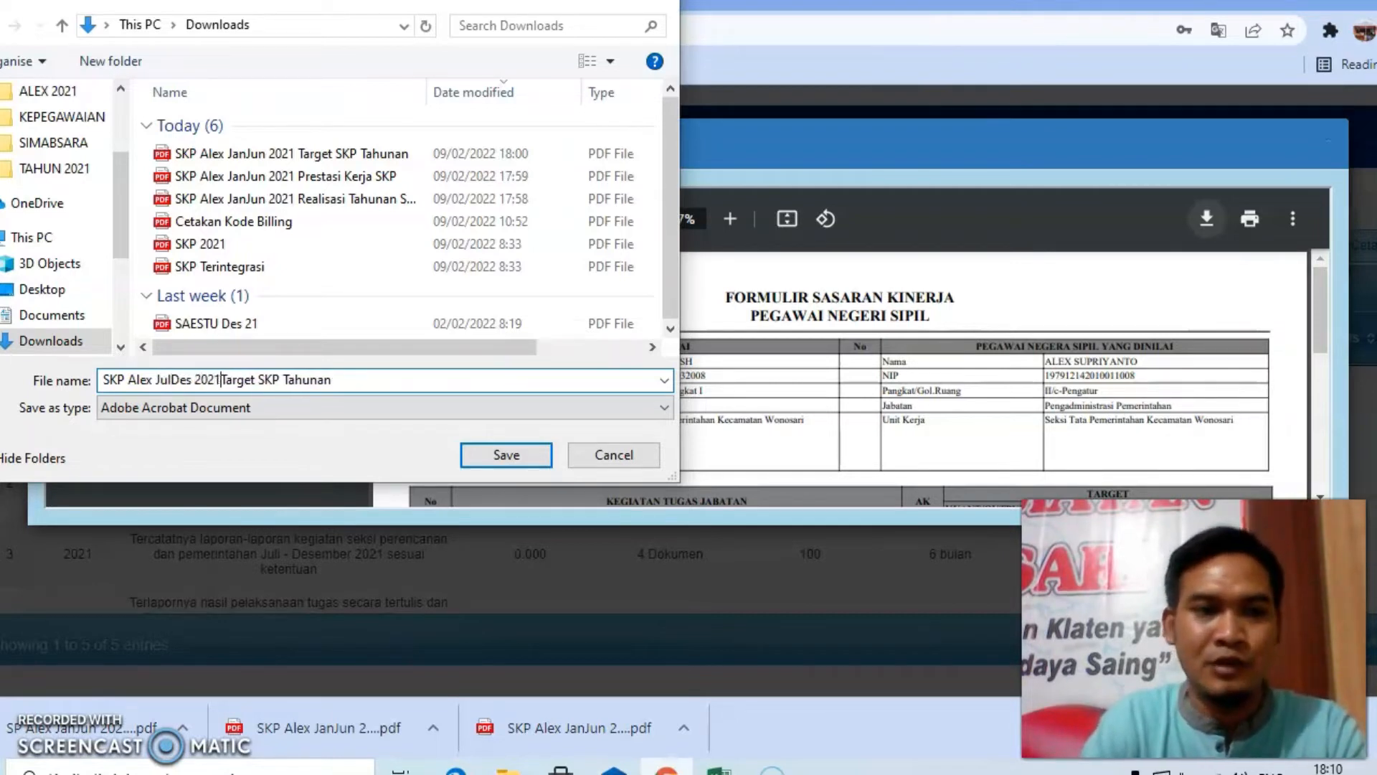
{"action": "left_click_drag", "start_coordinate": [220, 381], "coordinate": [244, 380]}
{"action": "left_click", "coordinate": [479, 460]}
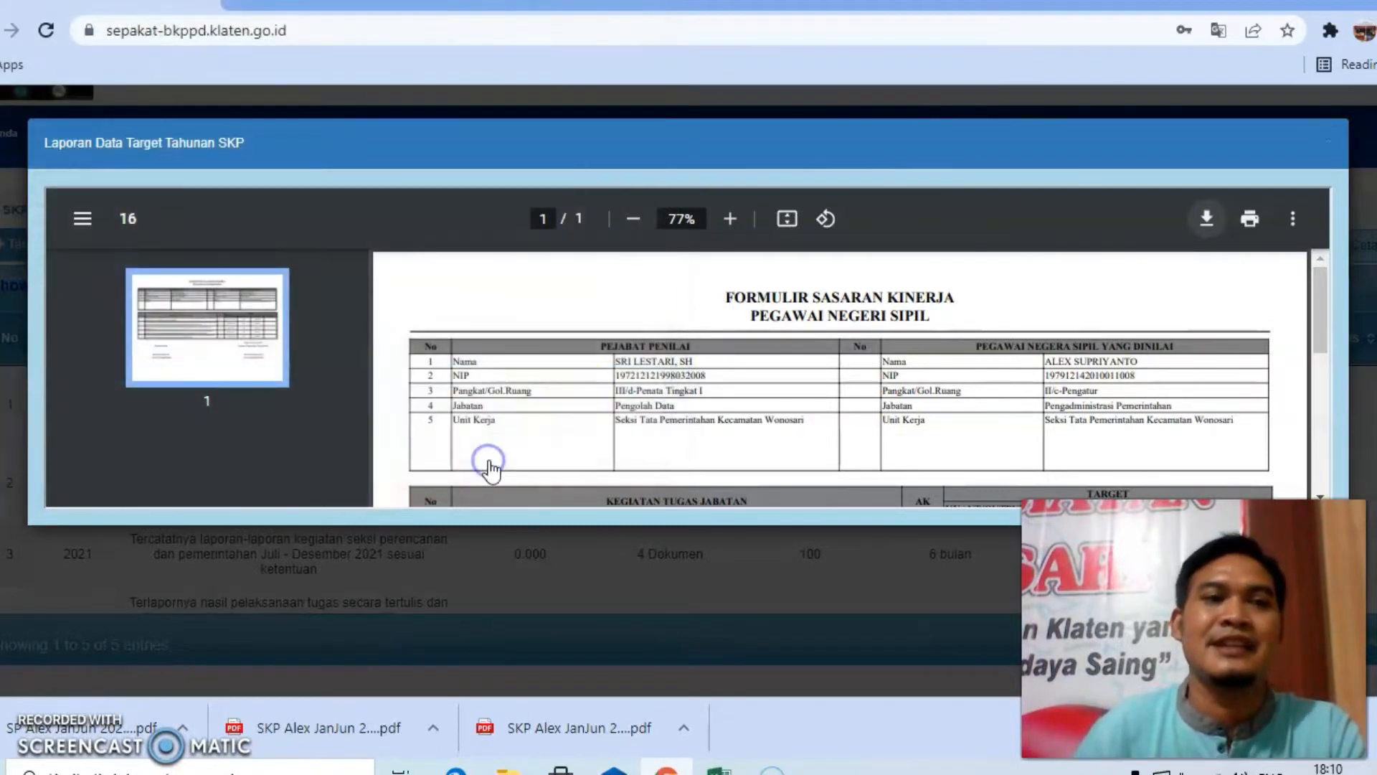
{"action": "left_click", "coordinate": [1334, 150]}
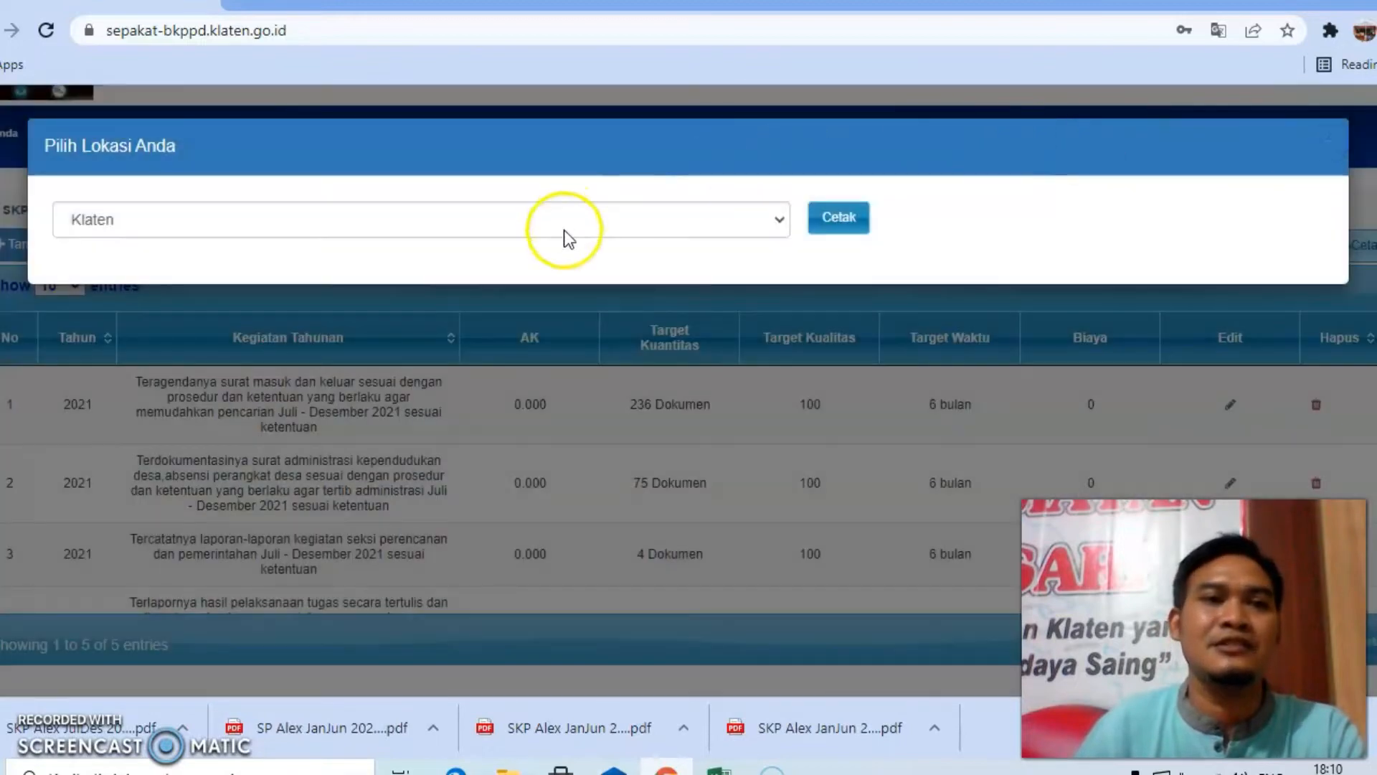
{"action": "left_click", "coordinate": [1324, 141]}
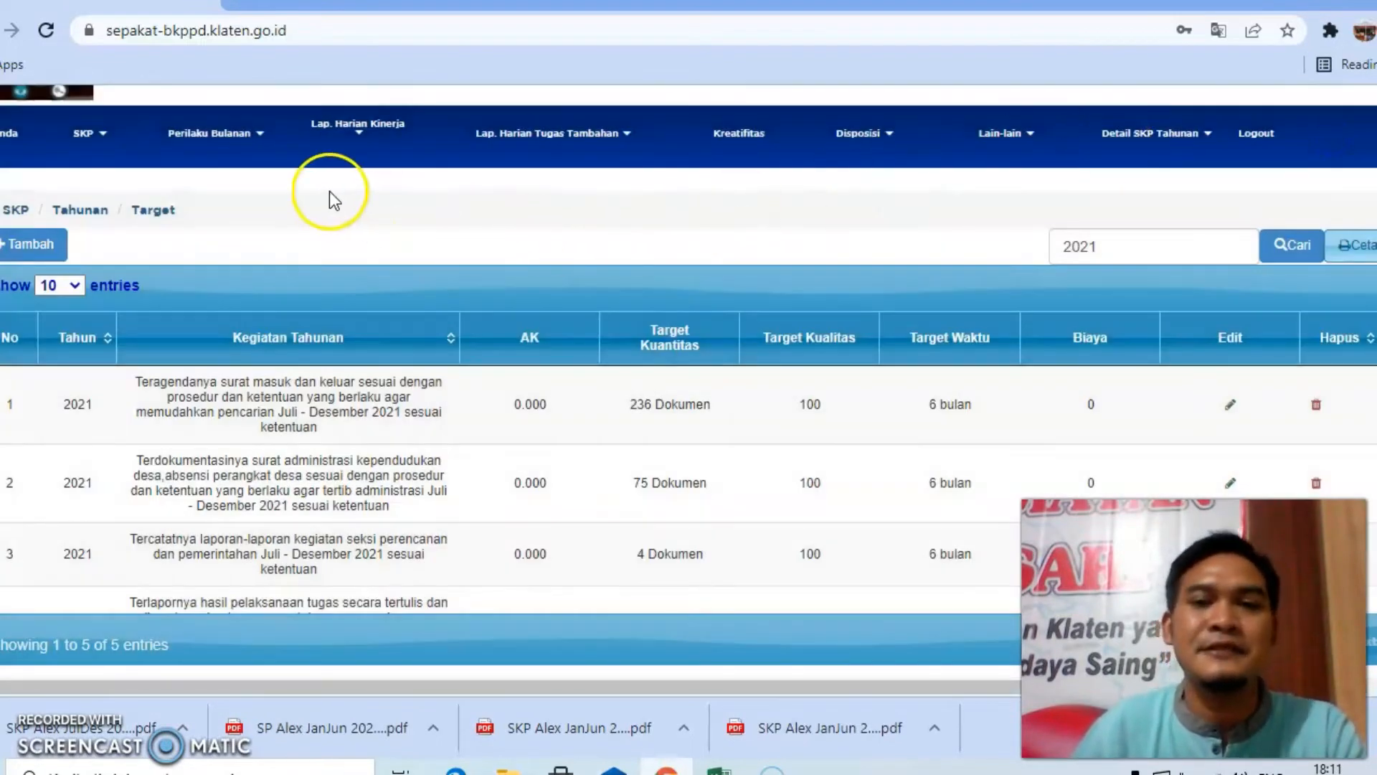
{"action": "left_click", "coordinate": [101, 143]}
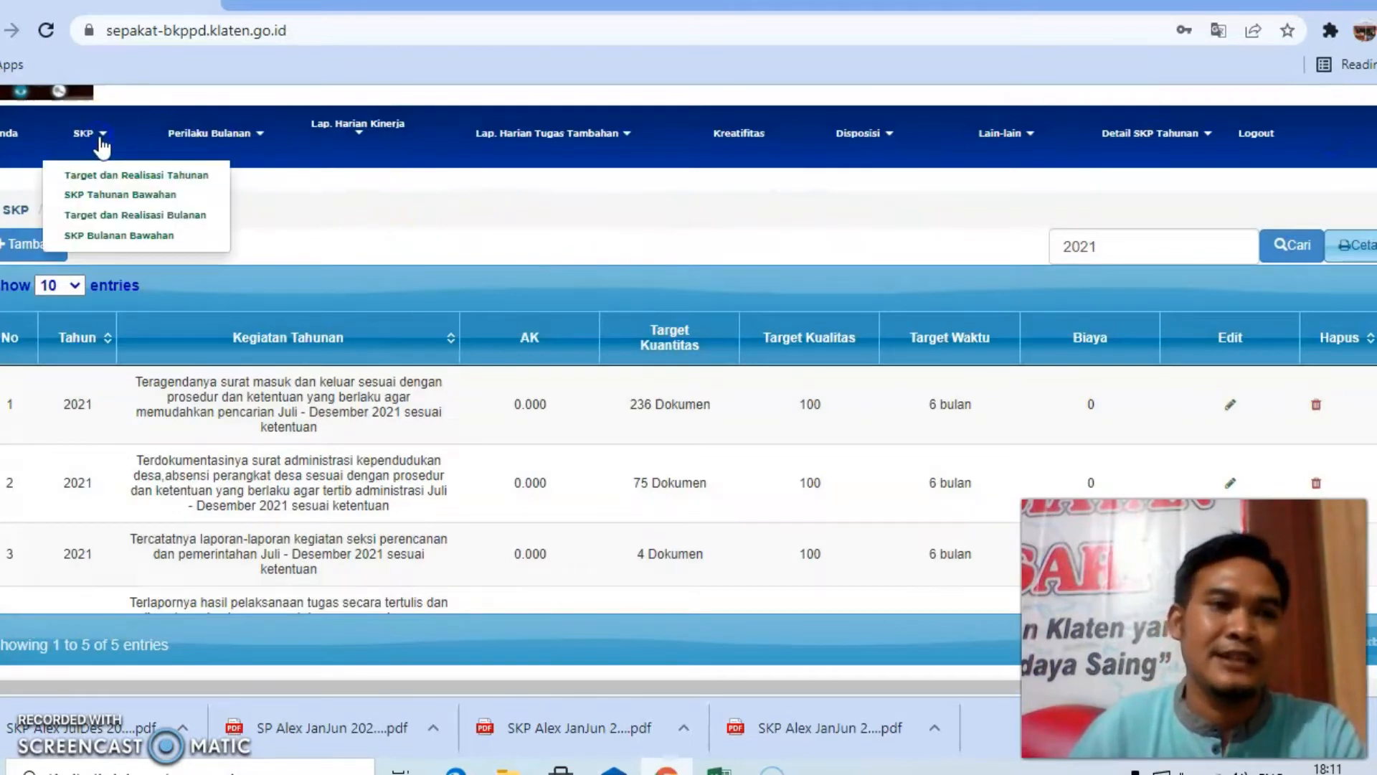
{"action": "left_click", "coordinate": [111, 216]}
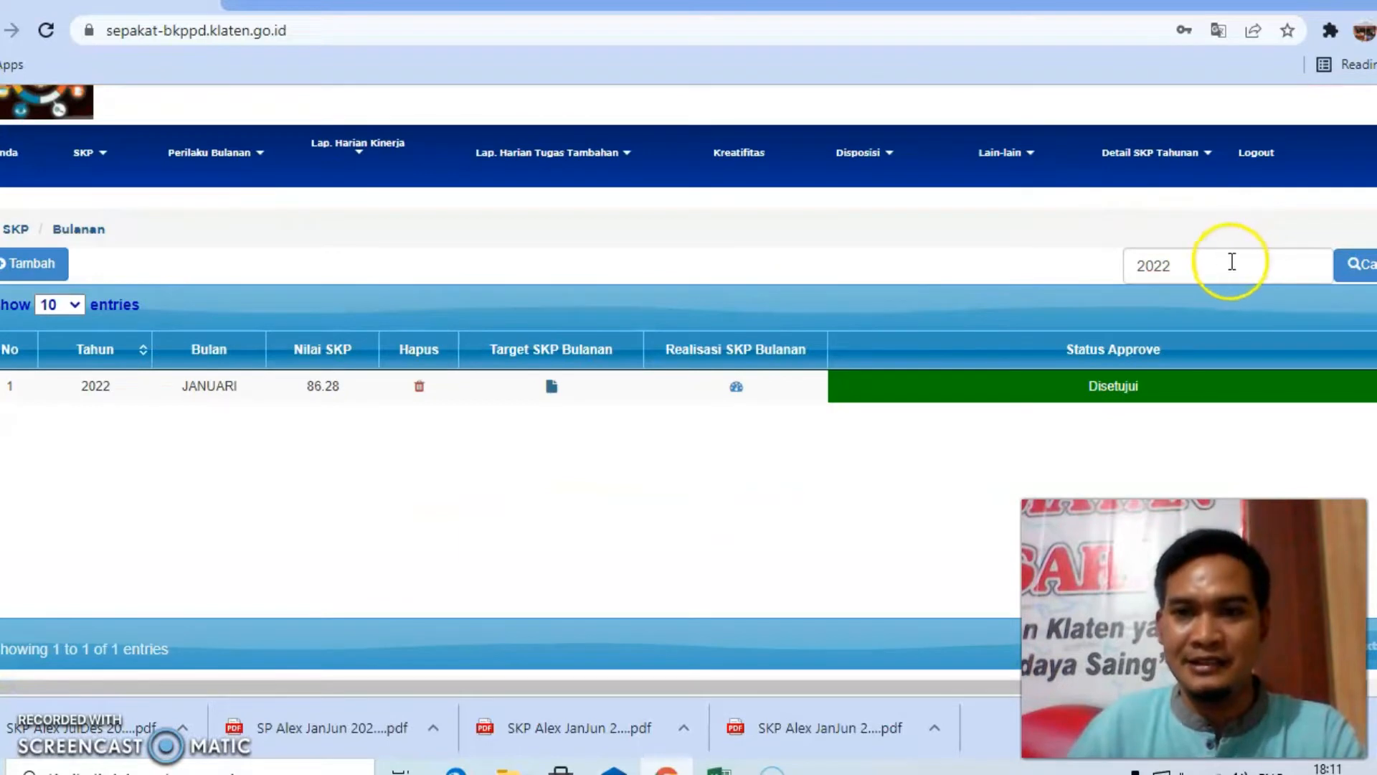
{"action": "left_click", "coordinate": [1231, 262]}
{"action": "key", "text": "BackSpace"}
{"action": "type", "text": "1"}
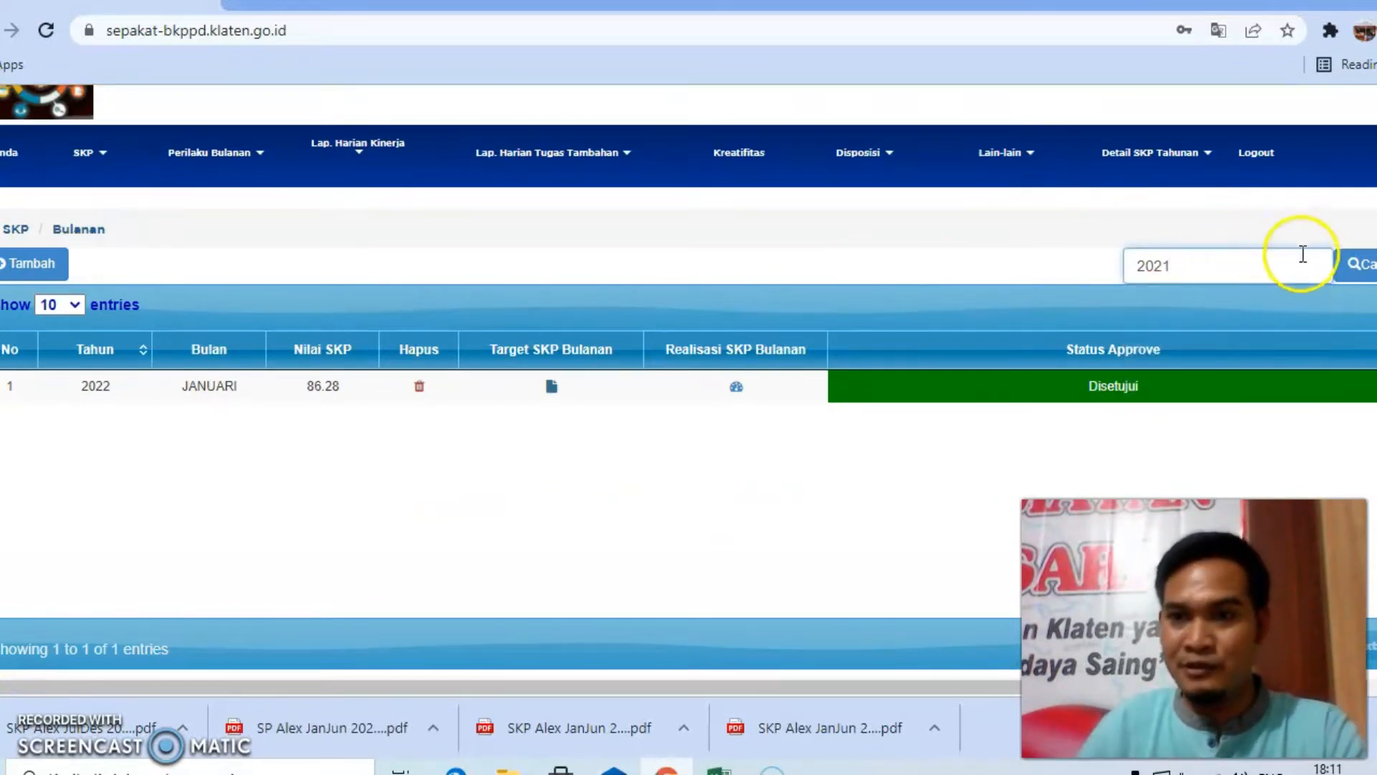
{"action": "left_click", "coordinate": [1354, 267]}
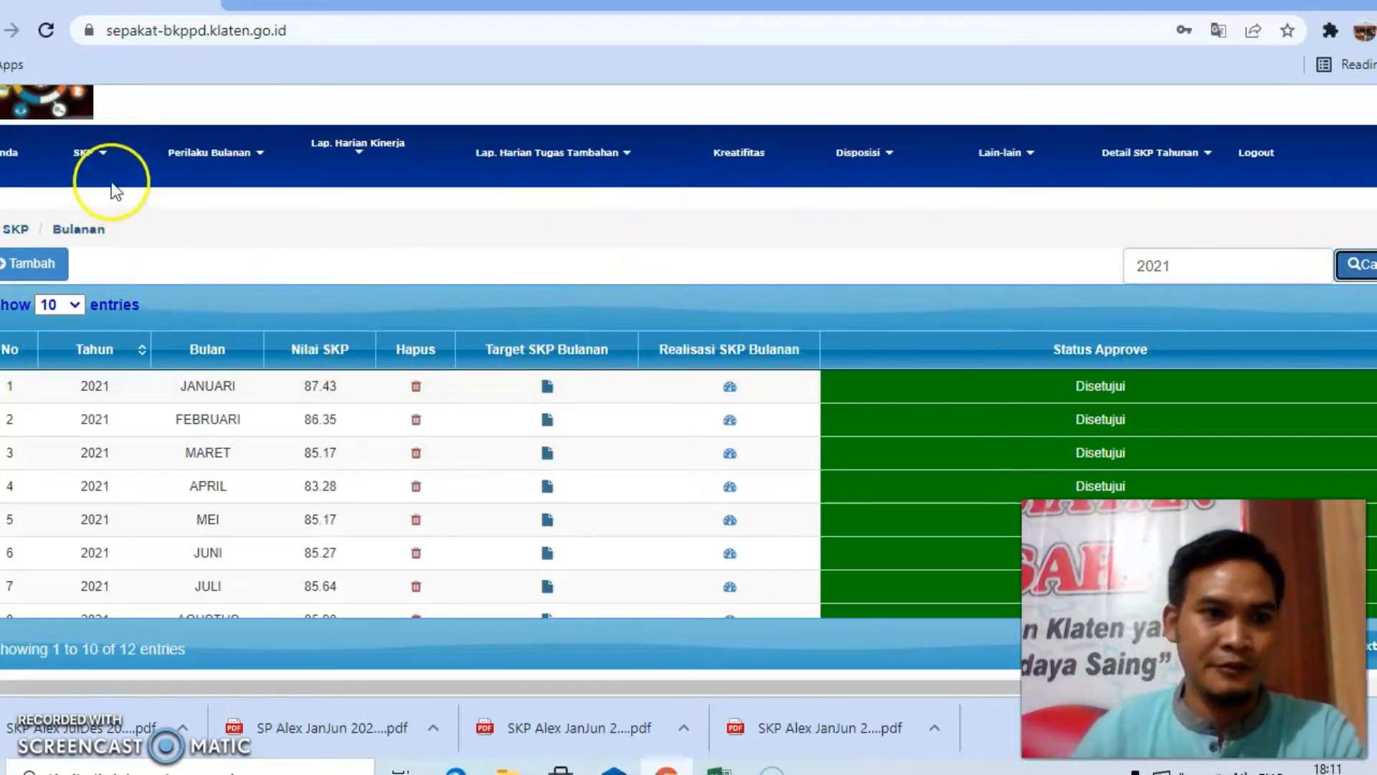
Filter the annual SKP targets and realisations by 2021 and open the realisation of the 01 Jul 2021 - 31 Dec 2021 period
{"action": "left_click", "coordinate": [100, 151]}
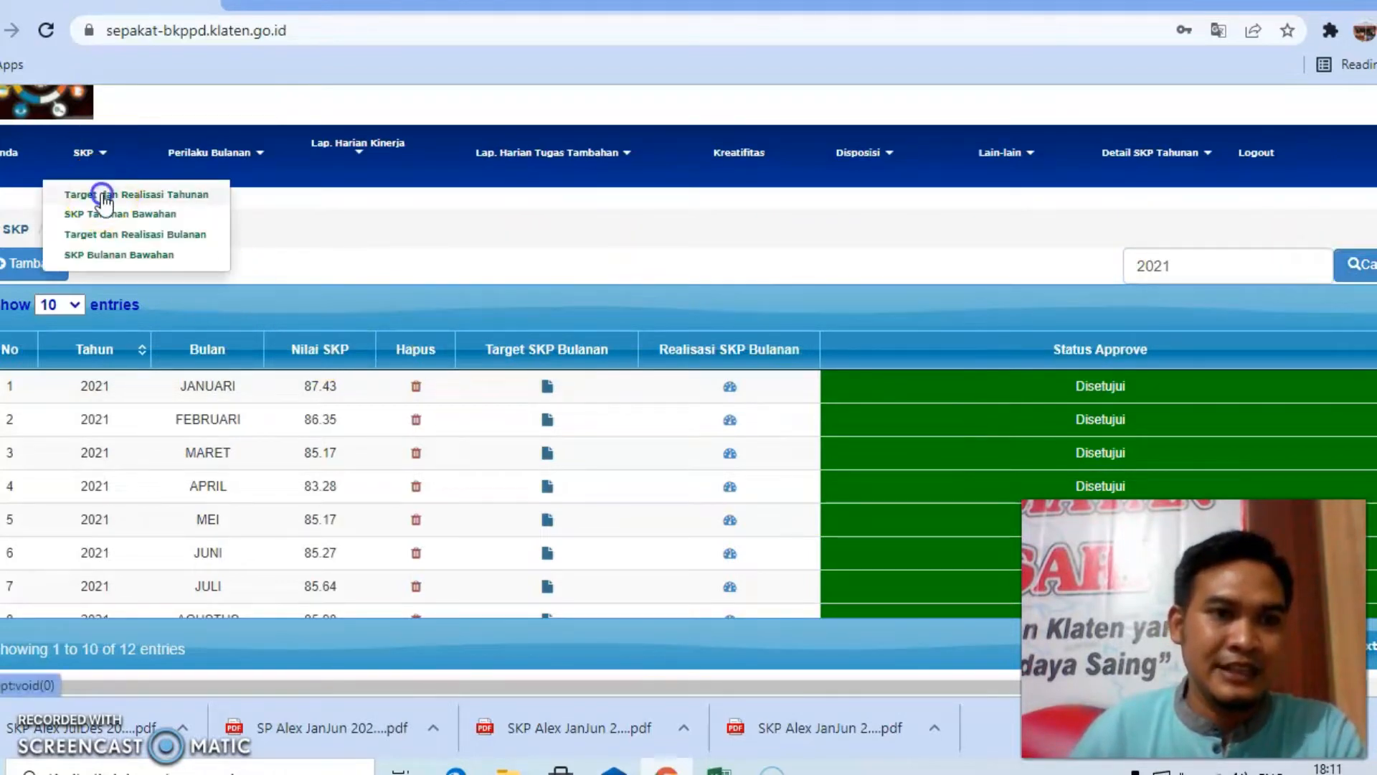
{"action": "left_click", "coordinate": [104, 194]}
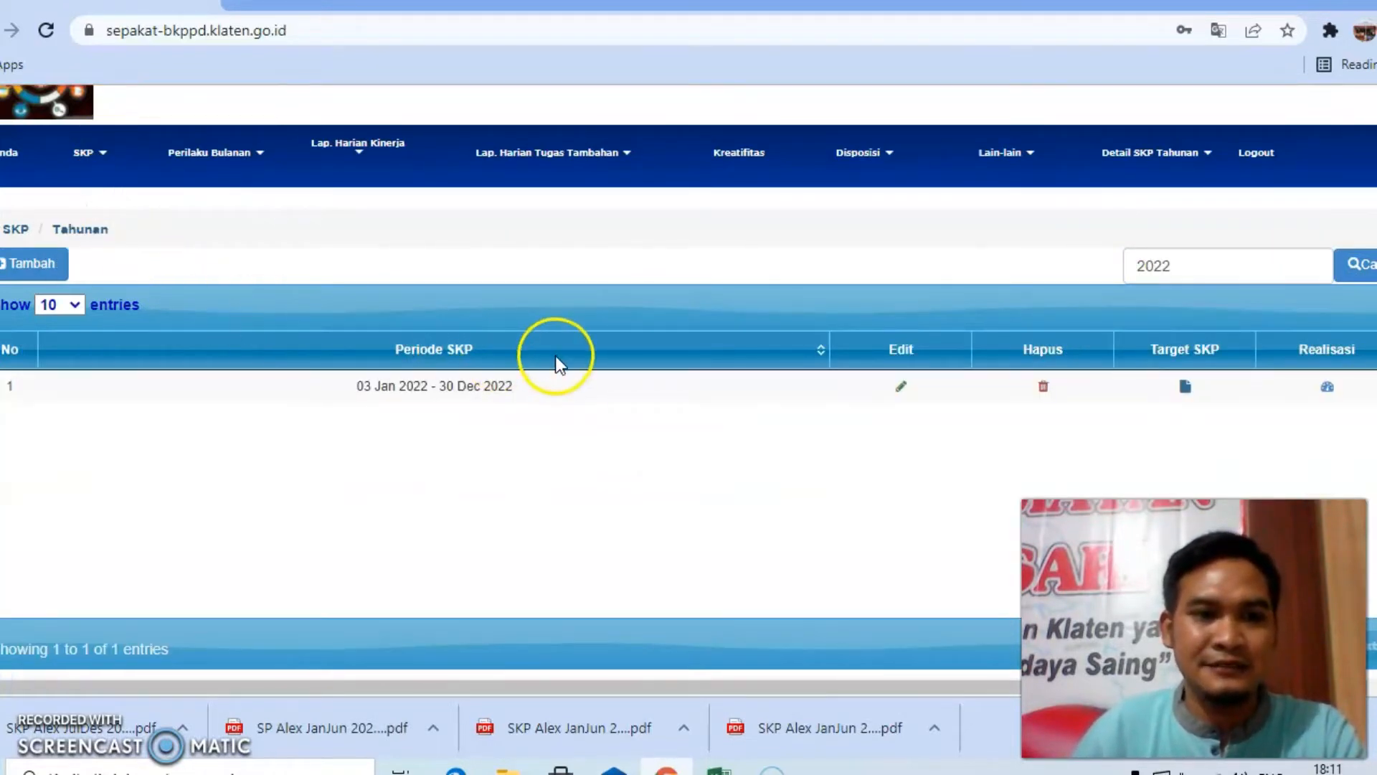
{"action": "left_click", "coordinate": [1197, 272]}
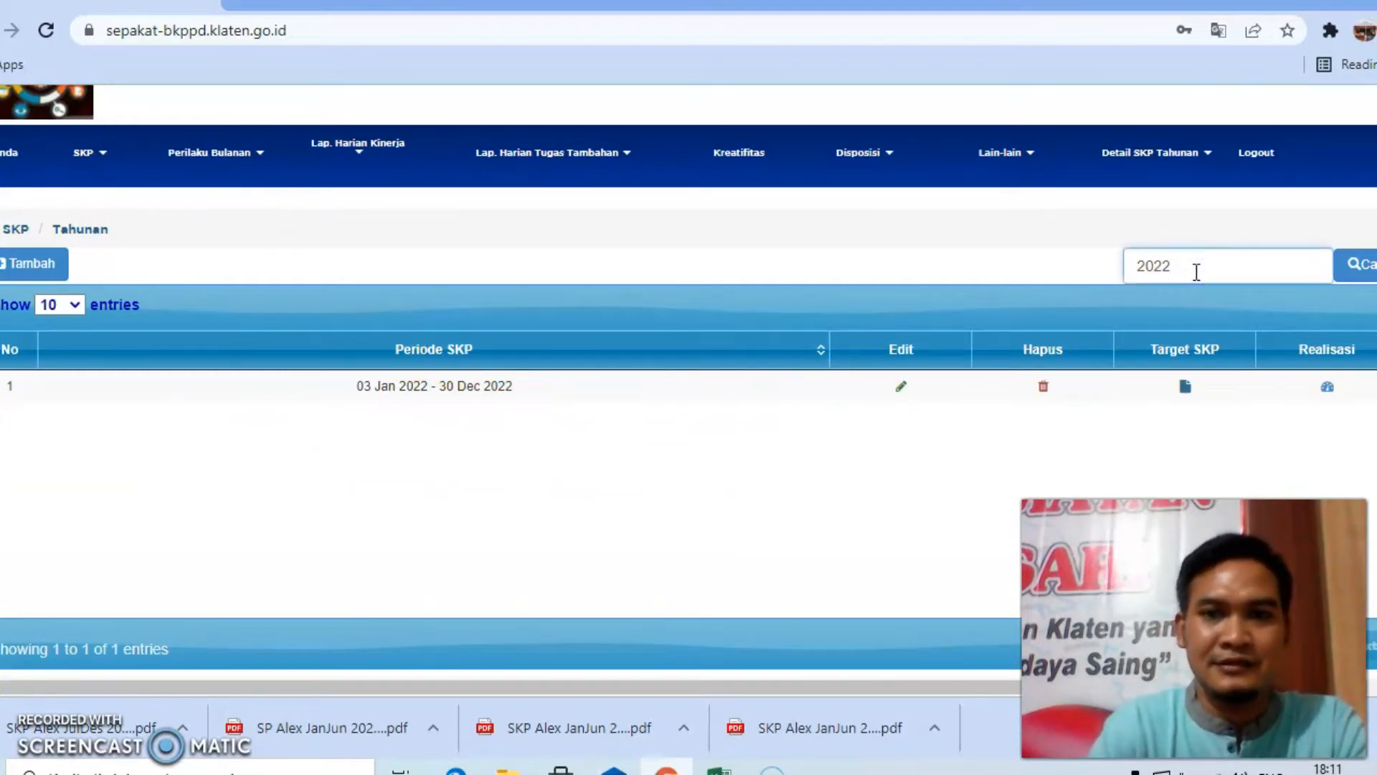
{"action": "key", "text": "BackSpace"}
{"action": "type", "text": "1"}
{"action": "left_click", "coordinate": [1346, 267]}
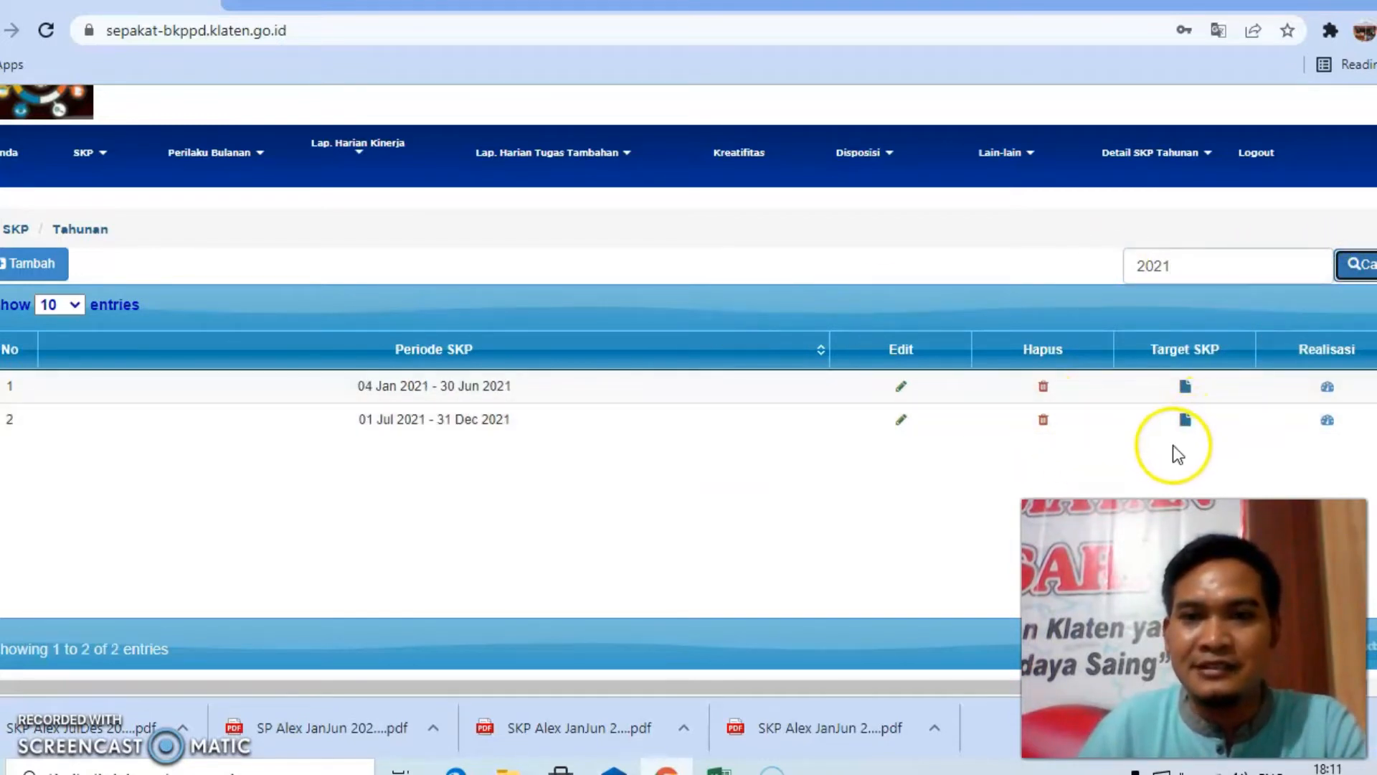
{"action": "left_click", "coordinate": [1324, 425]}
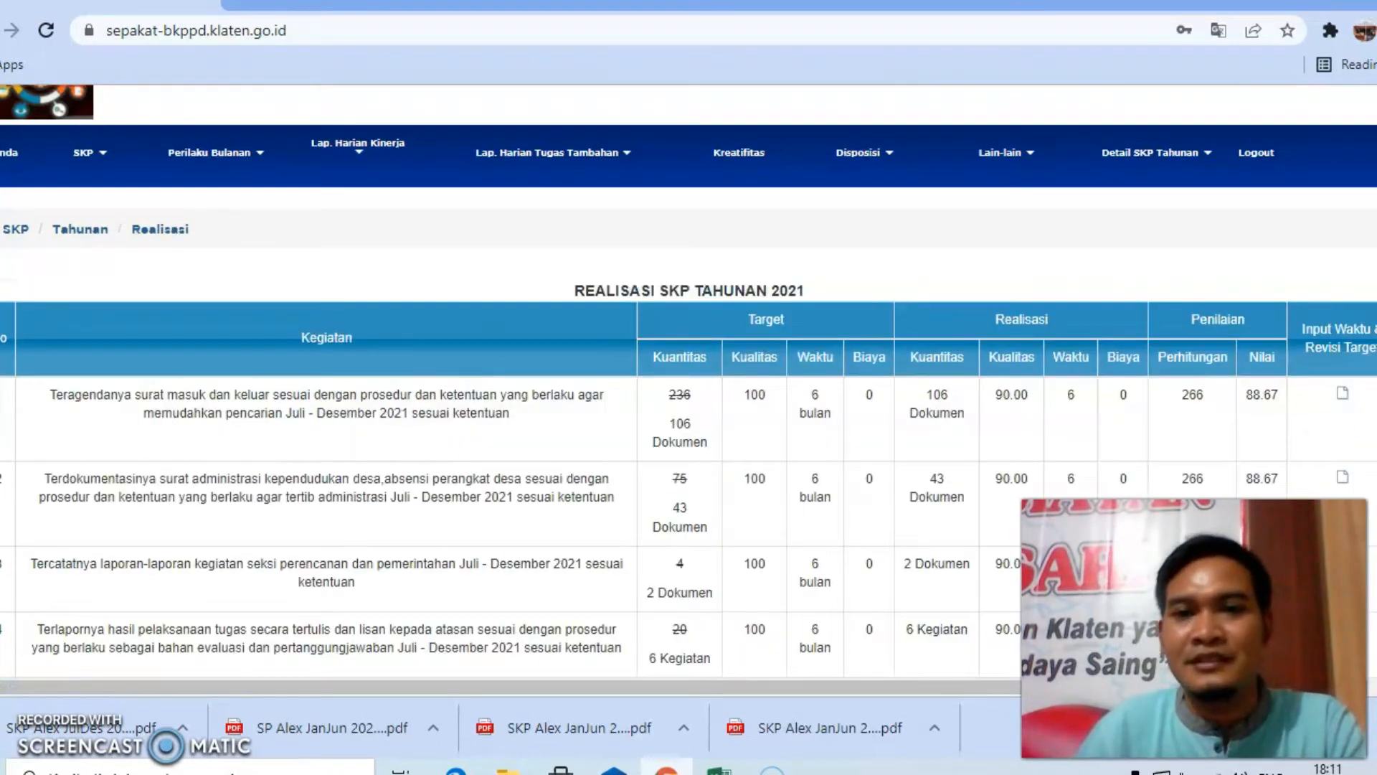
Compare the original and revised target quantities with the realised quantities for each July–December activity and check the SKP score
{"action": "left_click_drag", "start_coordinate": [669, 396], "coordinate": [674, 398]}
{"action": "left_click_drag", "start_coordinate": [932, 395], "coordinate": [941, 395]}
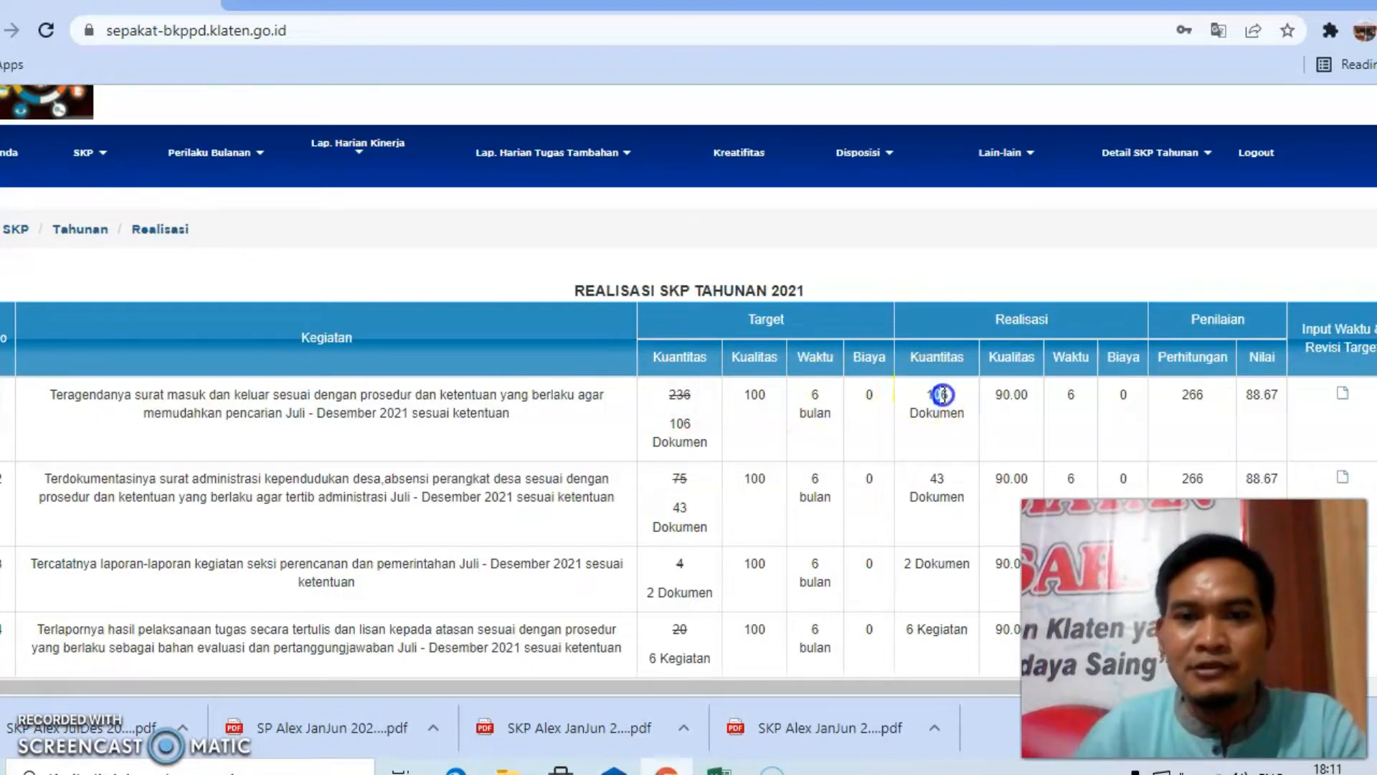
{"action": "left_click", "coordinate": [680, 477]}
{"action": "left_click", "coordinate": [929, 477]}
{"action": "scroll", "coordinate": [861, 473], "scroll_direction": "down", "scroll_amount": 3}
{"action": "double_click", "coordinate": [680, 415]}
{"action": "left_click", "coordinate": [928, 410]}
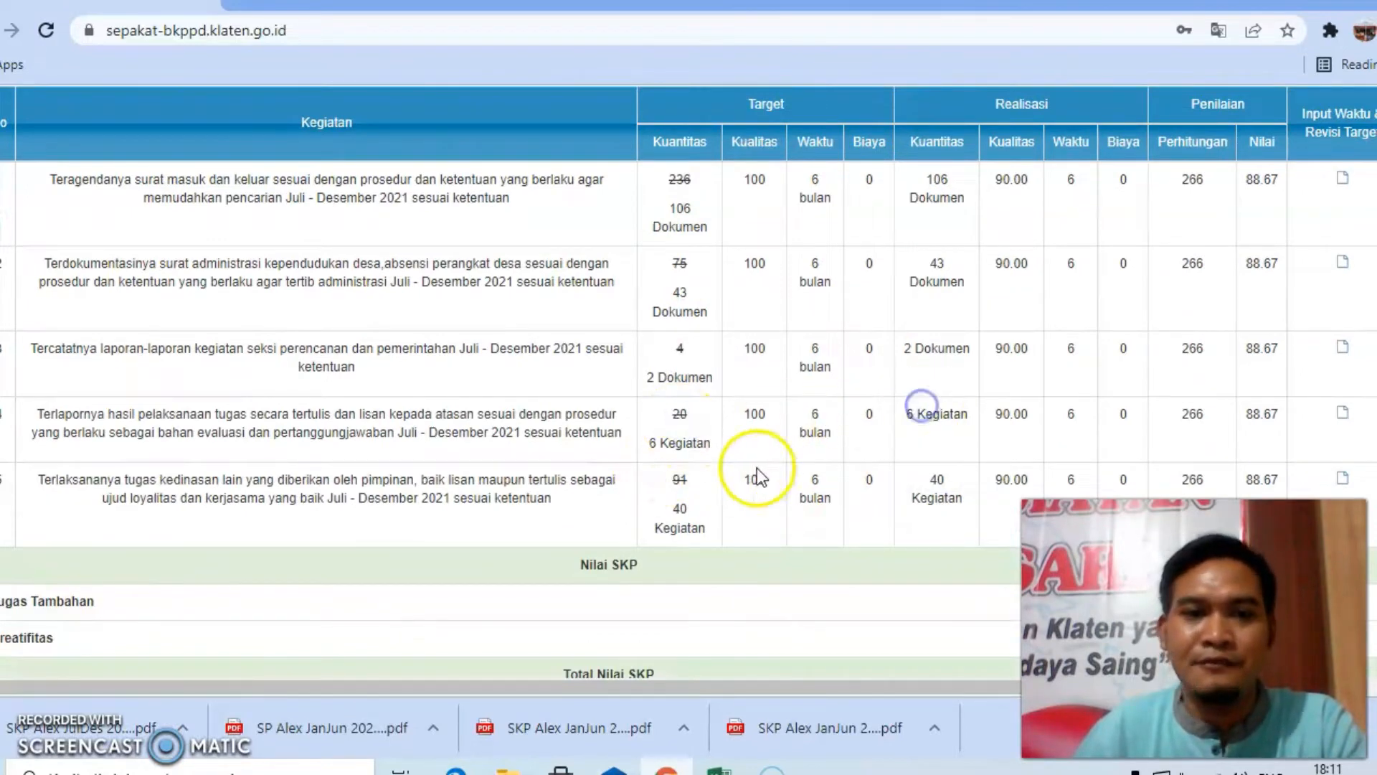
{"action": "scroll", "coordinate": [820, 488], "scroll_direction": "down", "scroll_amount": 3}
{"action": "scroll", "coordinate": [1340, 481], "scroll_direction": "down", "scroll_amount": 1}
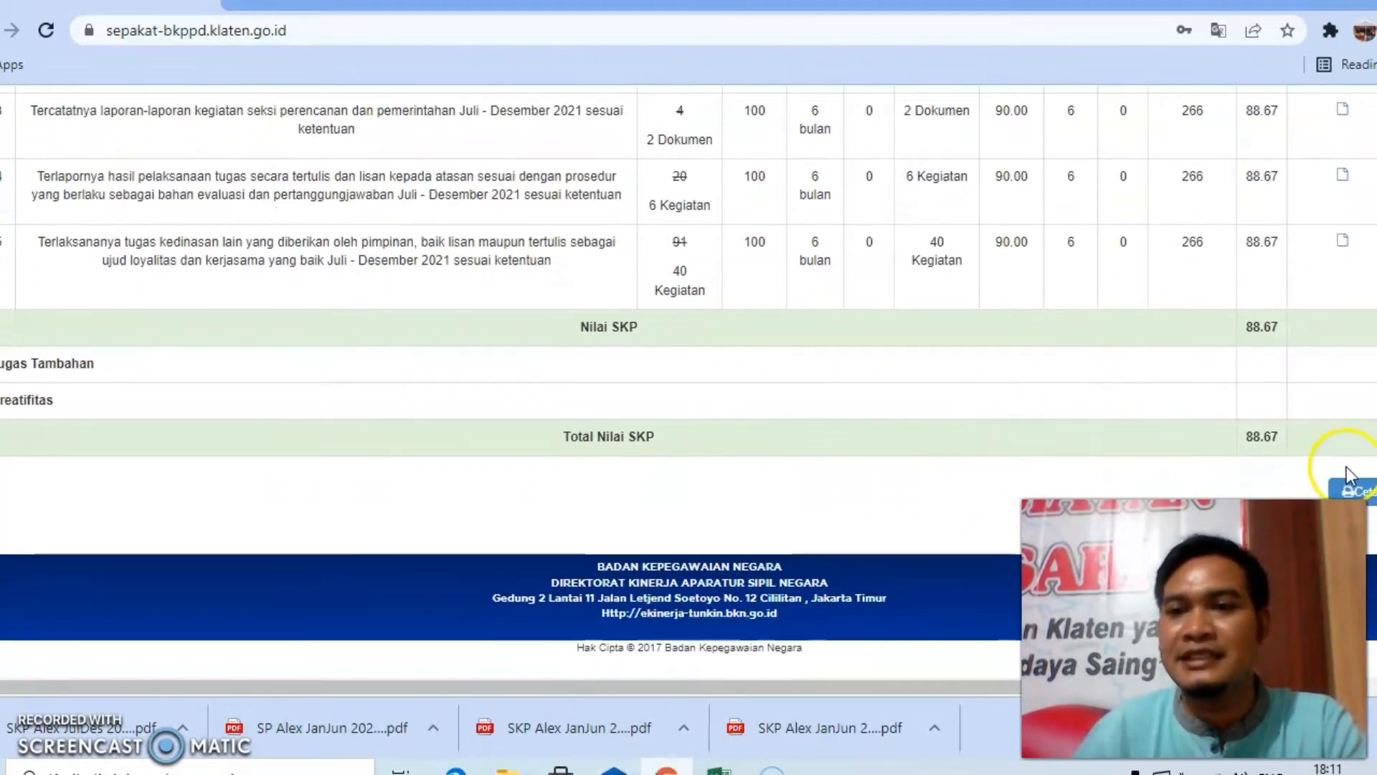
Generate the printable annual SKP realisation report for July–December and look through its activity table
{"action": "left_click", "coordinate": [1363, 492]}
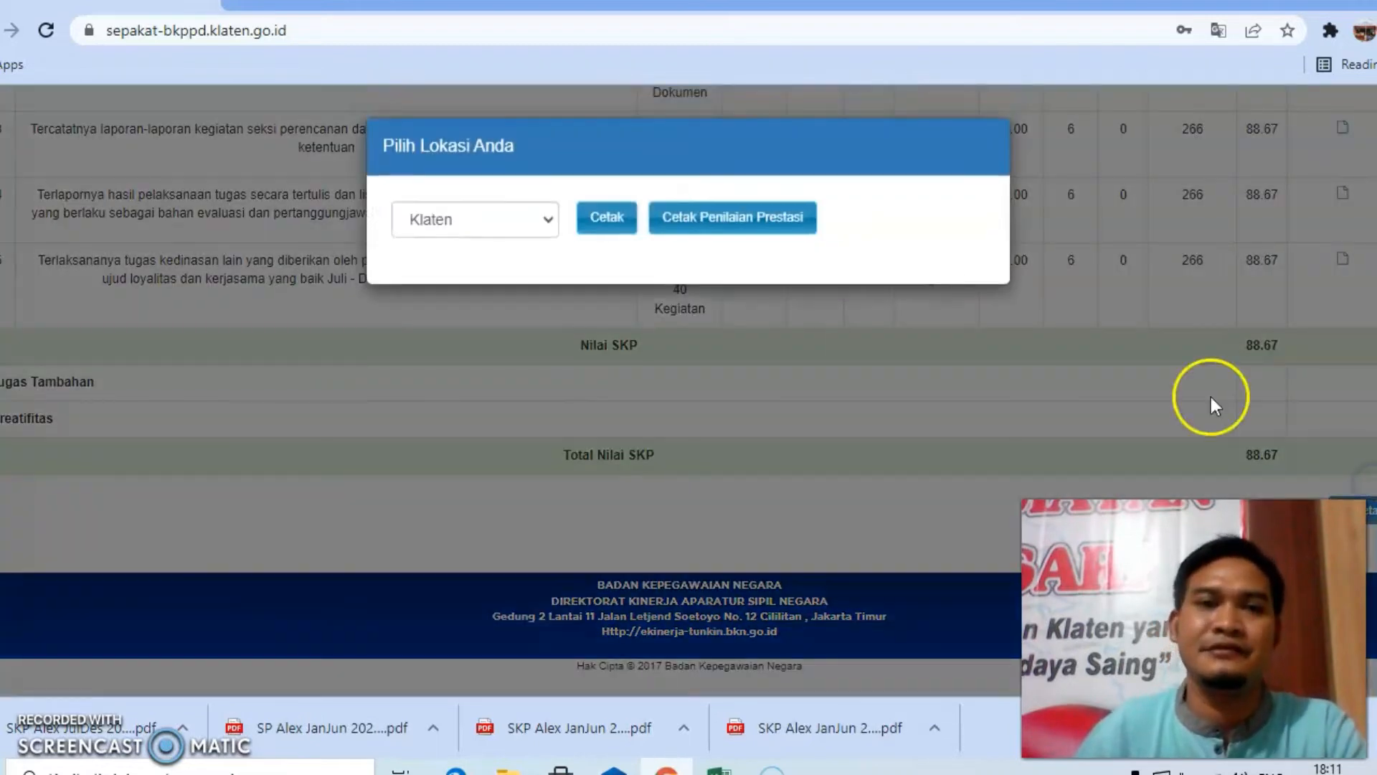
{"action": "left_click", "coordinate": [636, 229]}
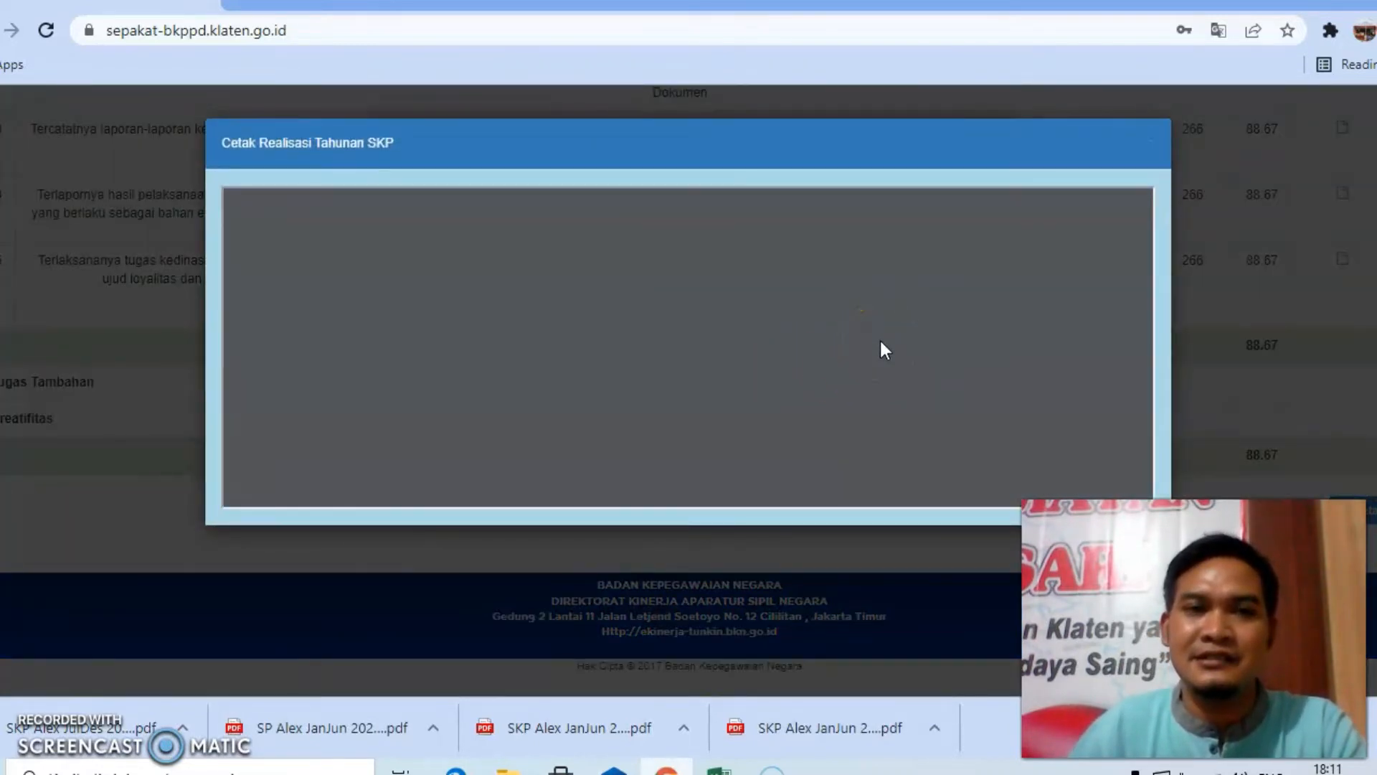
{"action": "scroll", "coordinate": [825, 352], "scroll_direction": "down", "scroll_amount": 2}
{"action": "scroll", "coordinate": [825, 348], "scroll_direction": "down", "scroll_amount": 1}
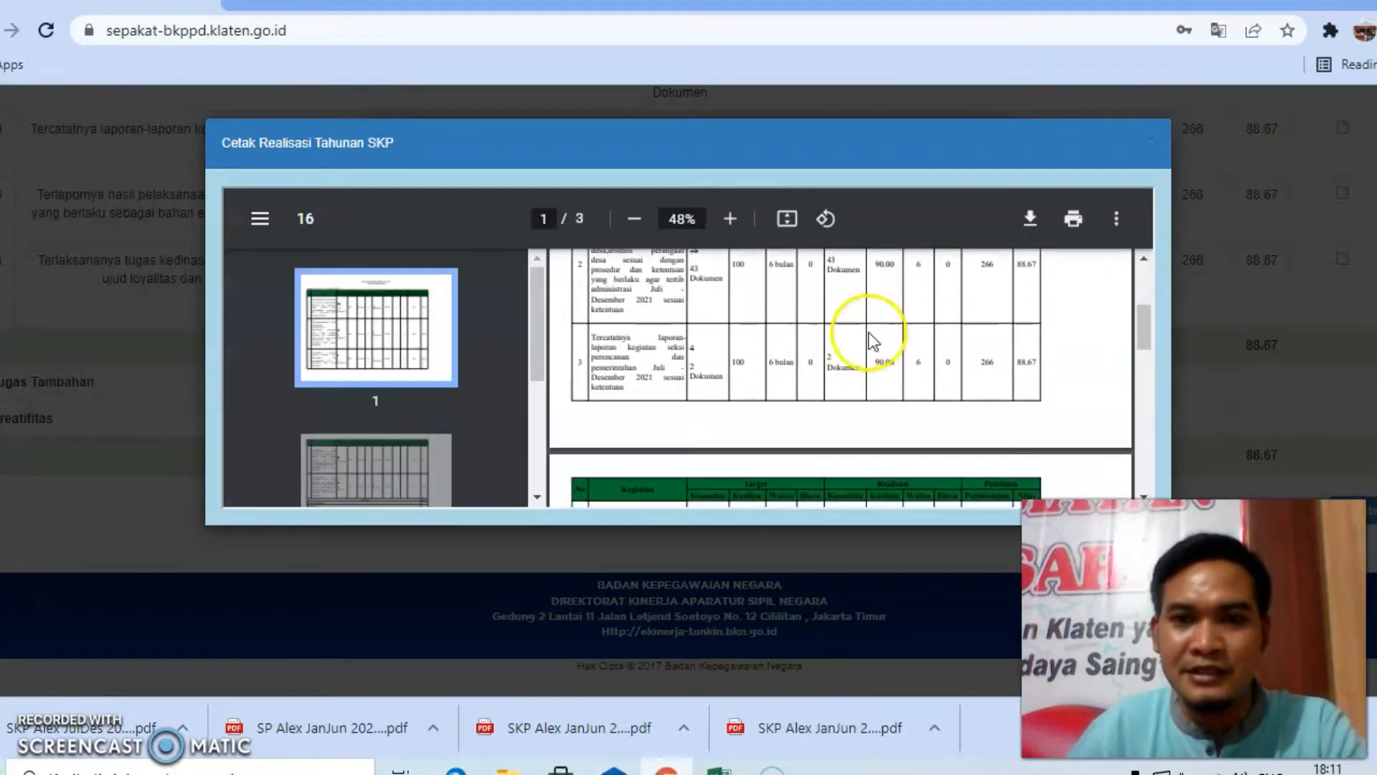
{"action": "scroll", "coordinate": [939, 309], "scroll_direction": "up", "scroll_amount": 1}
Download the realisation report as a PDF named "SKP", the employee's first name and "JulDes 2021 Realisasi Tahunan SKP", and close the report preview
{"action": "left_click", "coordinate": [1028, 224]}
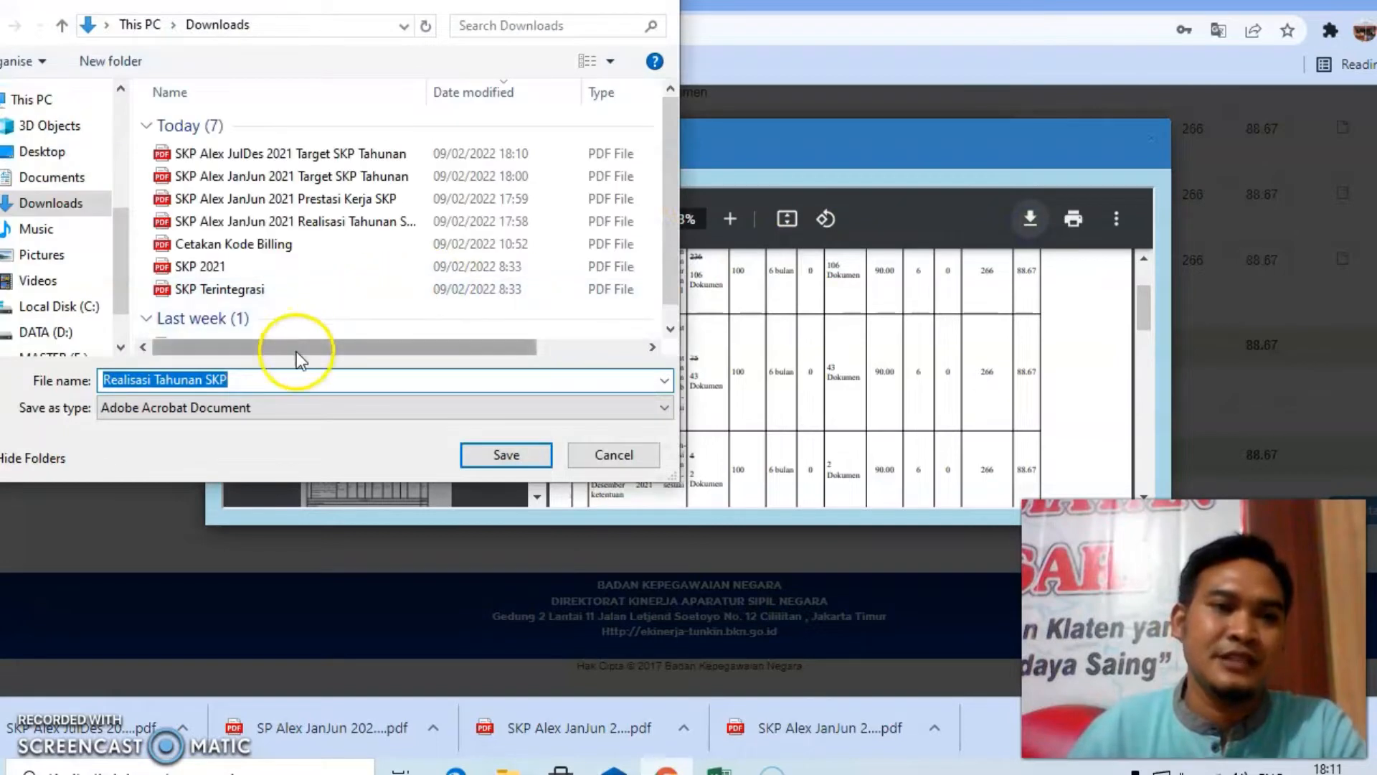
{"action": "left_click", "coordinate": [116, 378]}
{"action": "type", "text": "SKP A"}
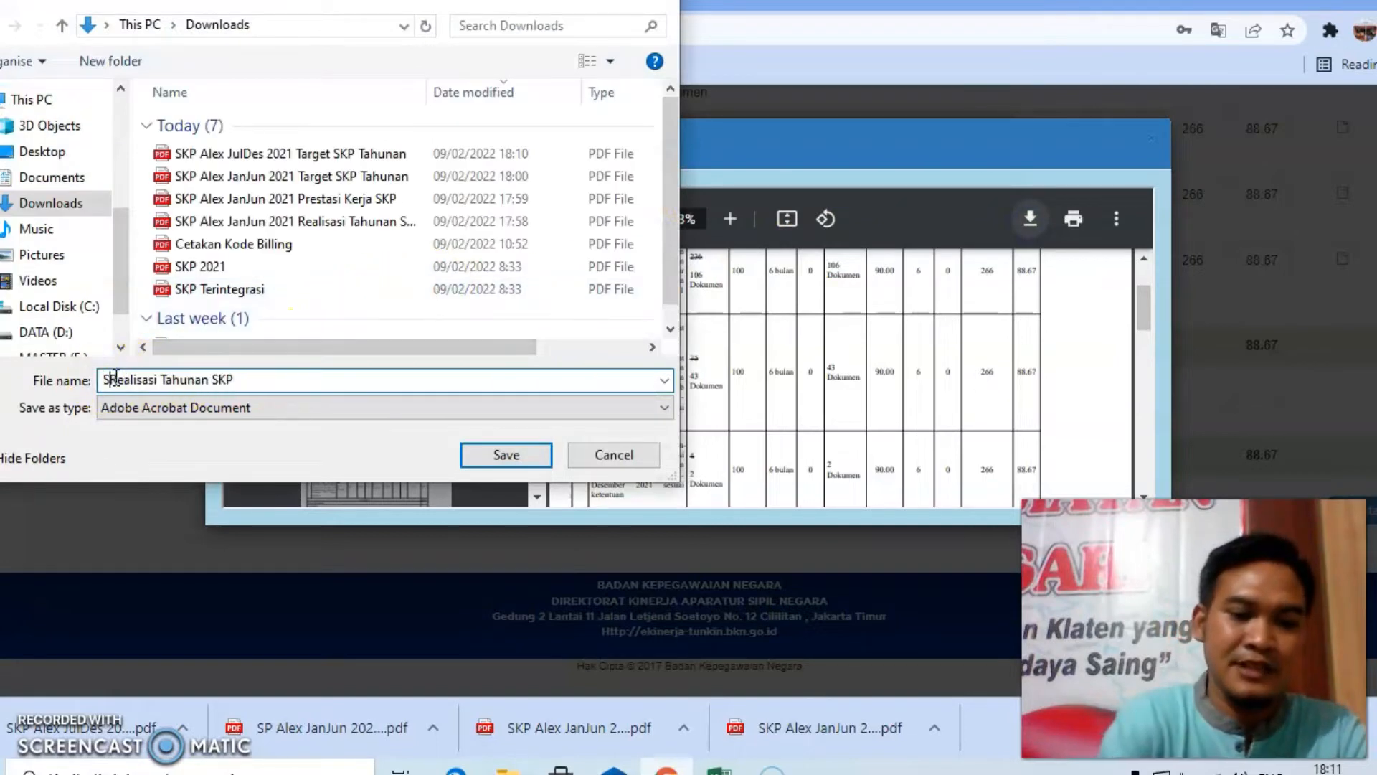
{"action": "type", "text": "lex "}
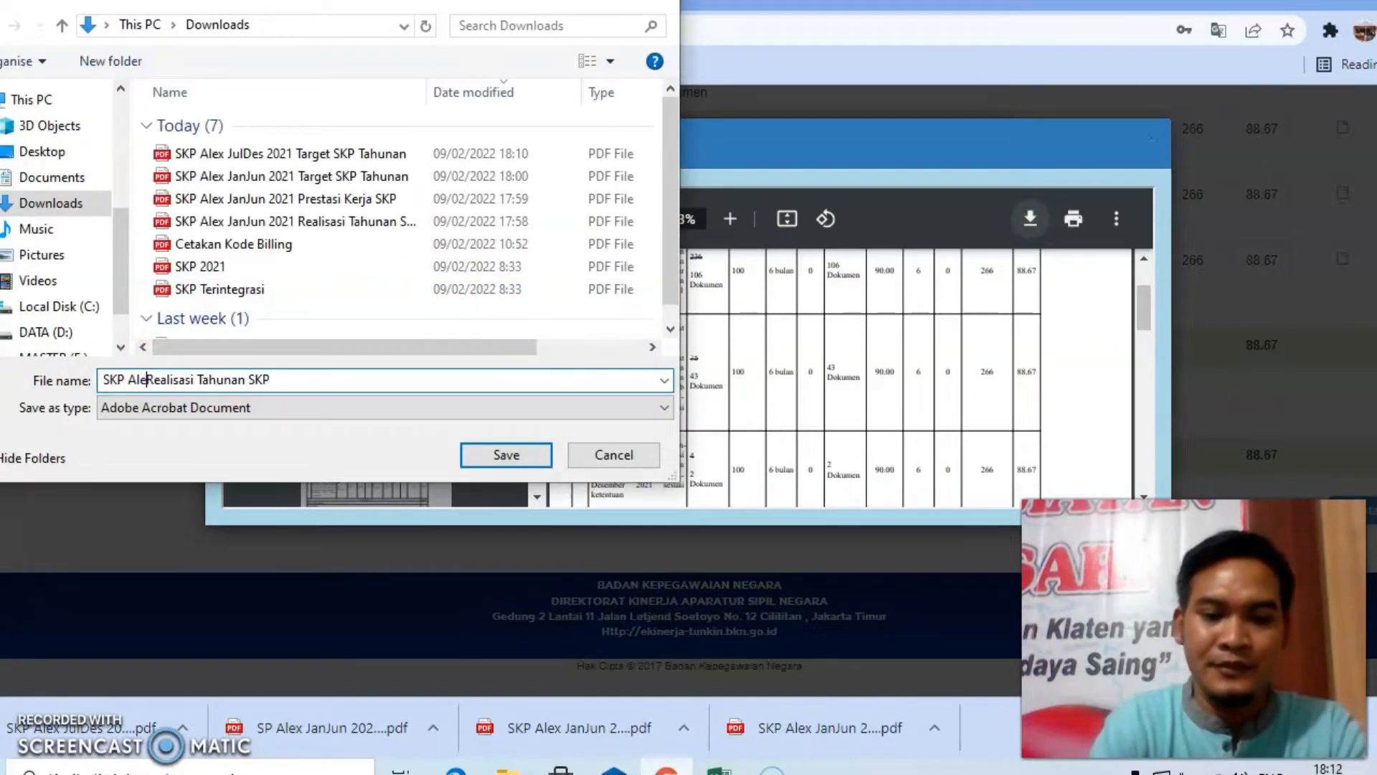
{"action": "type", "text": "JU"}
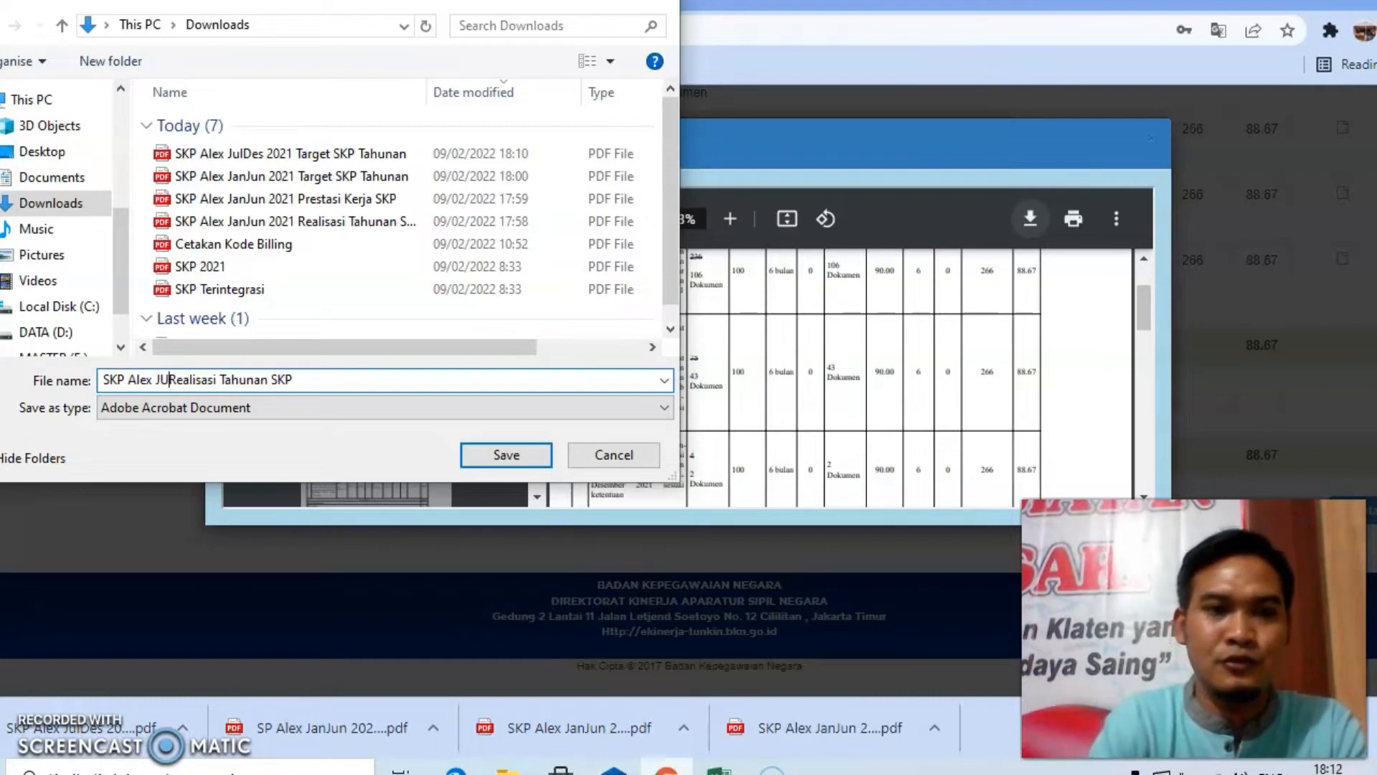
{"action": "key", "text": "BackSpace"}
{"action": "type", "text": "ulDes"}
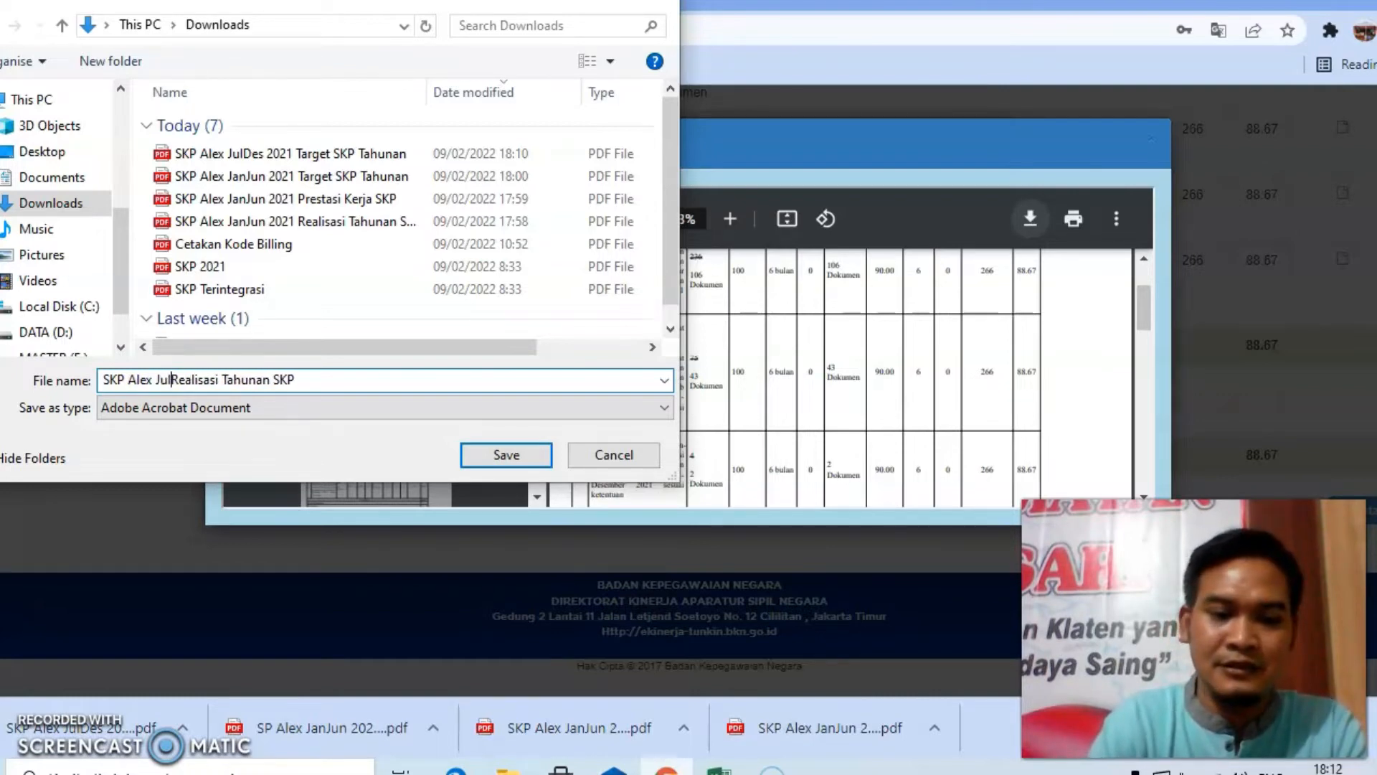
{"action": "type", "text": " 2021"}
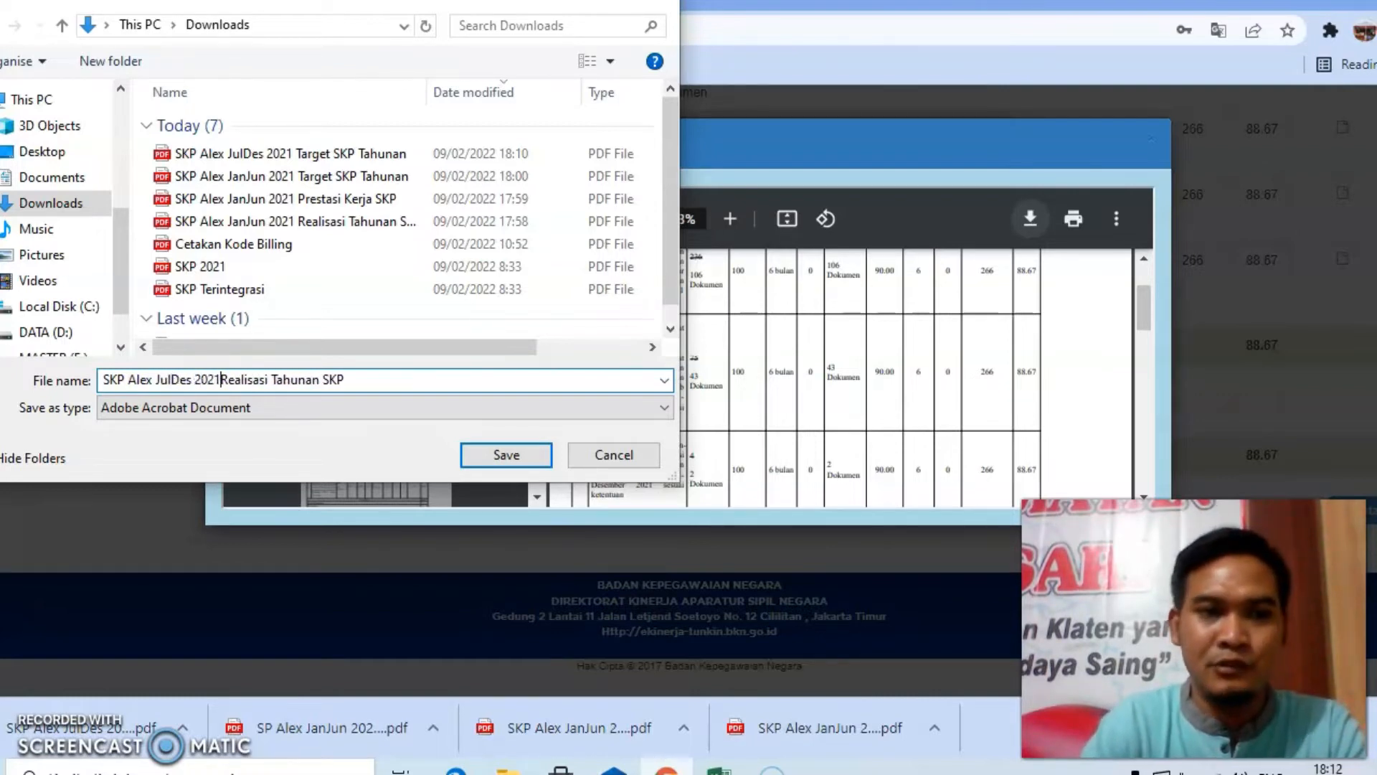
{"action": "left_click_drag", "start_coordinate": [230, 380], "coordinate": [264, 384]}
{"action": "left_click", "coordinate": [476, 459]}
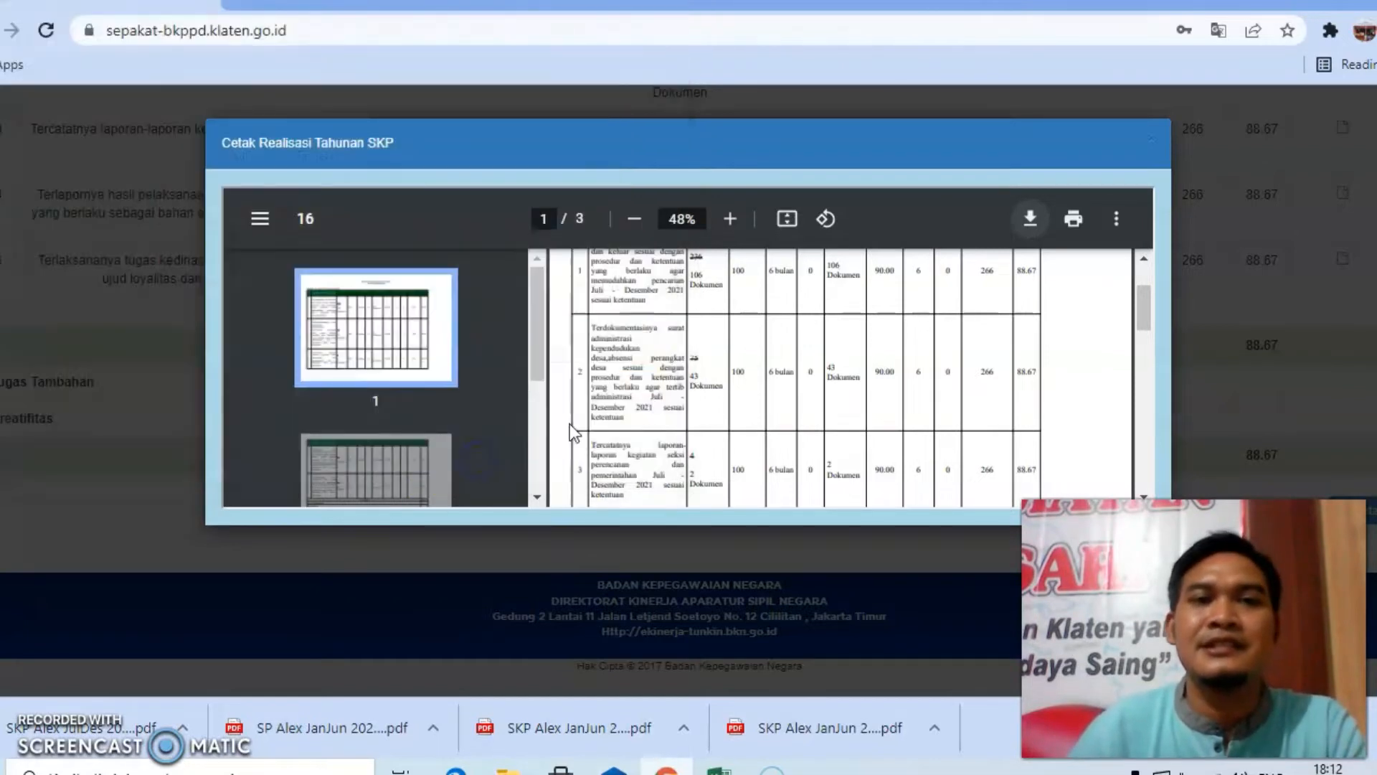
{"action": "left_click", "coordinate": [1156, 147]}
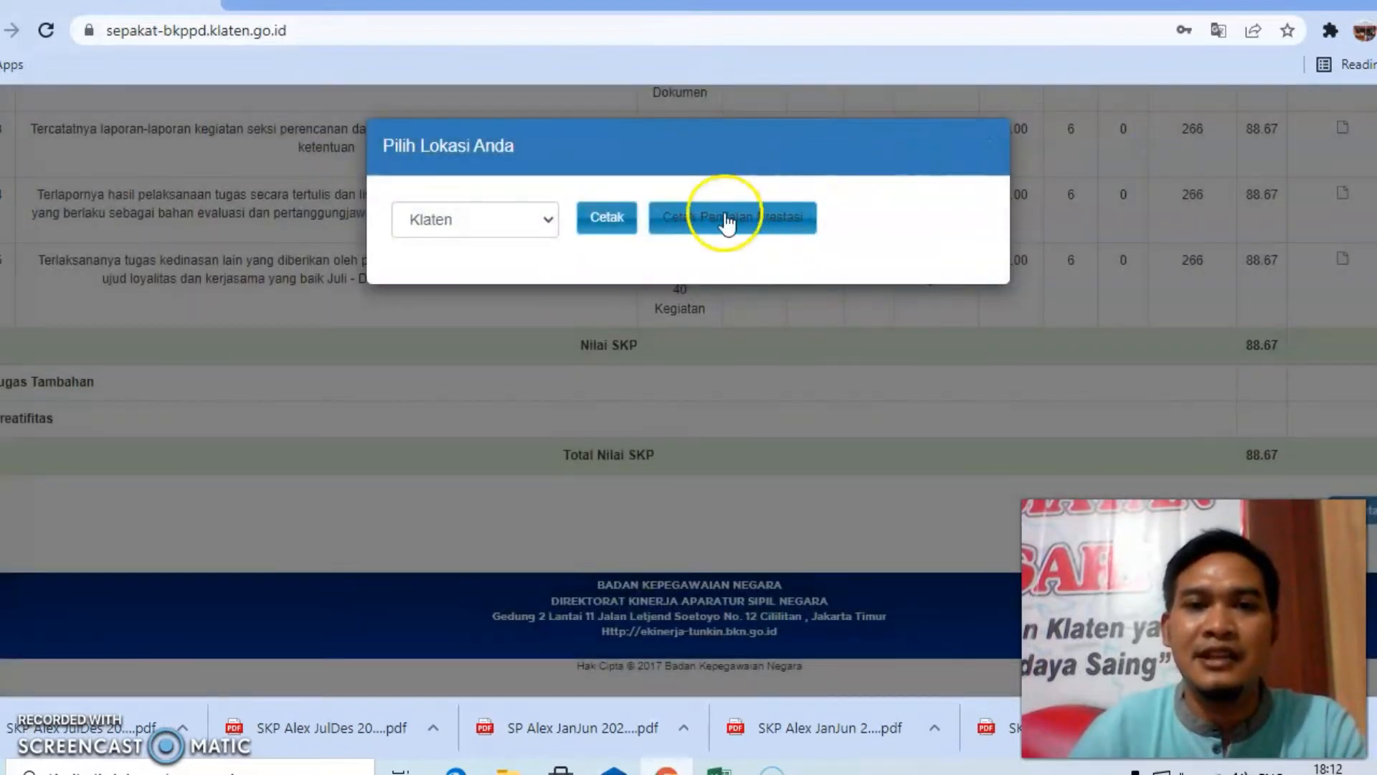
Generate the printable performance assessment (Penilaian Prestasi) and check its assessment period and the date fields of all three signatories
{"action": "left_click", "coordinate": [727, 221]}
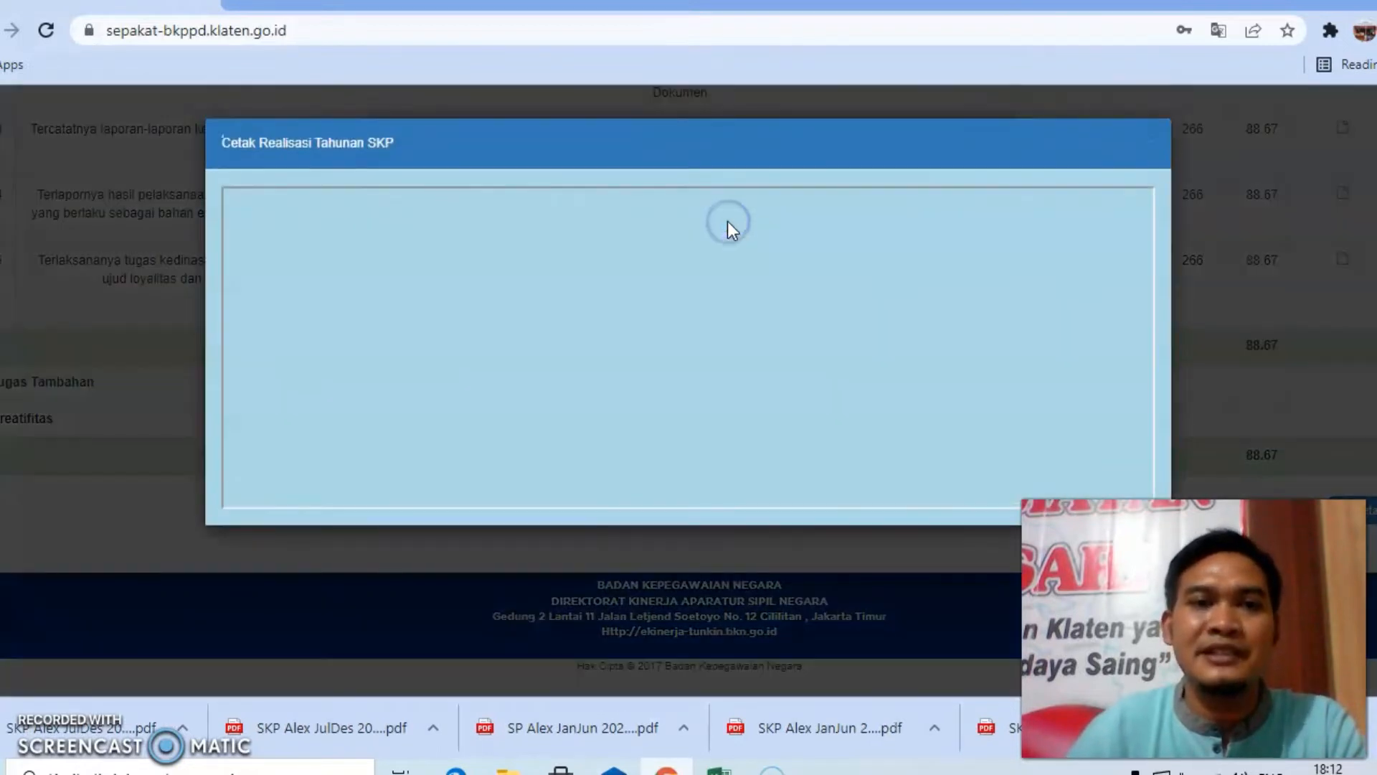
{"action": "scroll", "coordinate": [725, 324], "scroll_direction": "down", "scroll_amount": 3}
{"action": "scroll", "coordinate": [723, 324], "scroll_direction": "up", "scroll_amount": 3}
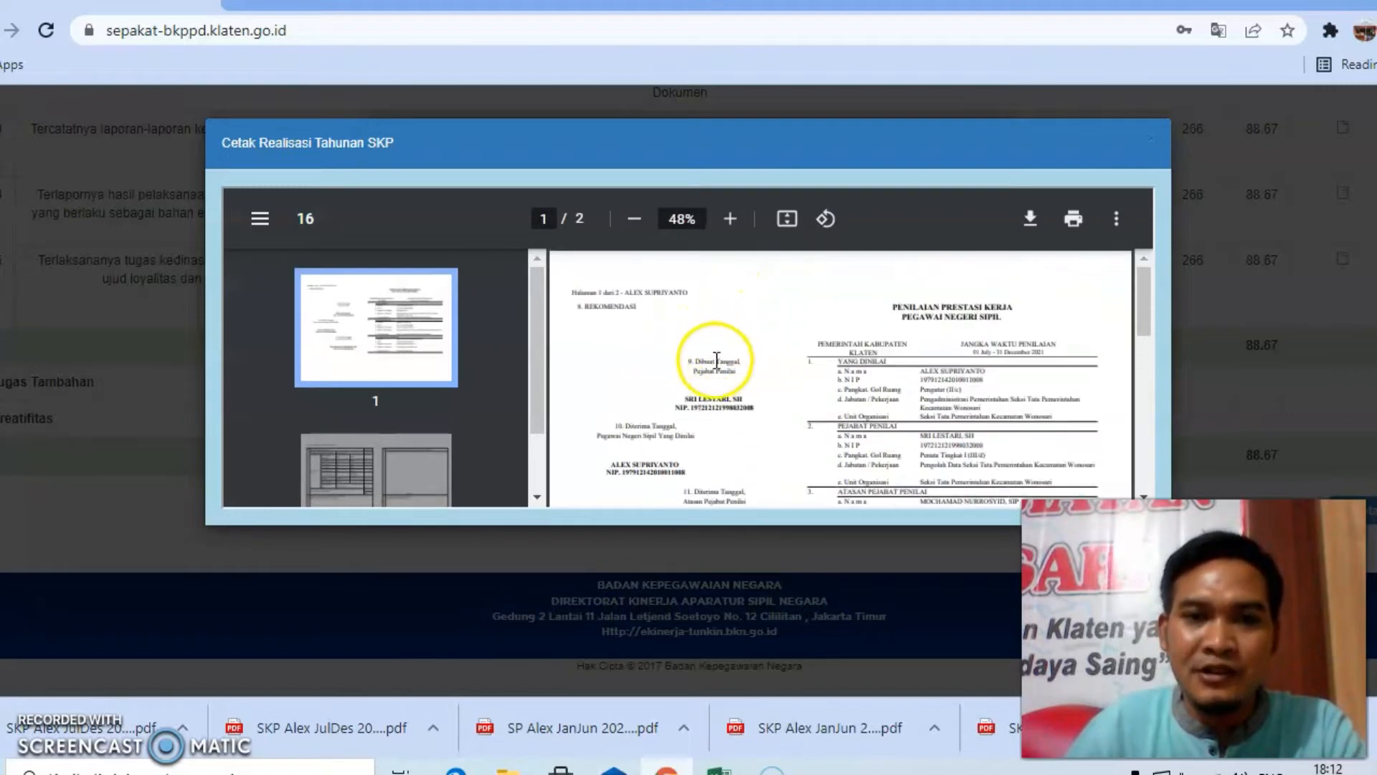
{"action": "left_click", "coordinate": [727, 363]}
{"action": "left_click_drag", "start_coordinate": [732, 364], "coordinate": [745, 366]}
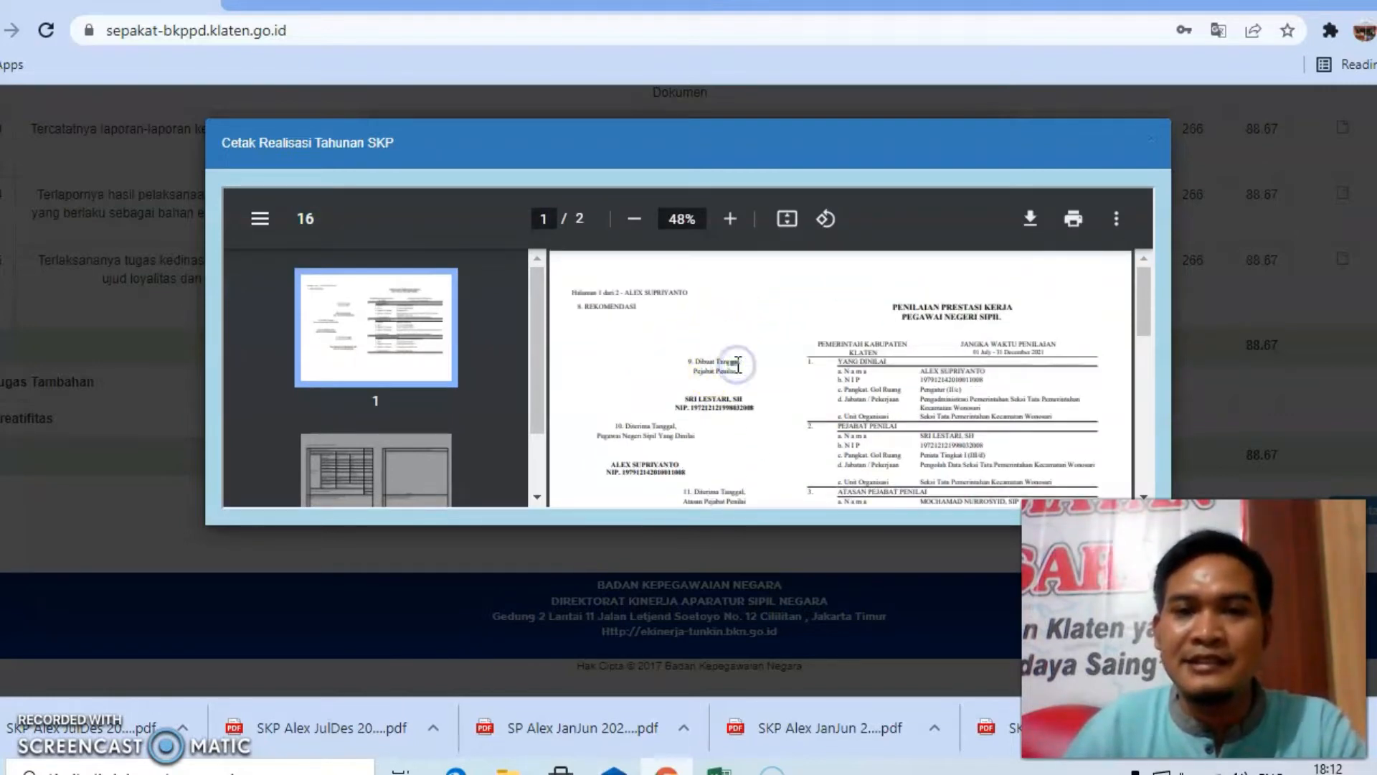
{"action": "left_click", "coordinate": [1010, 351]}
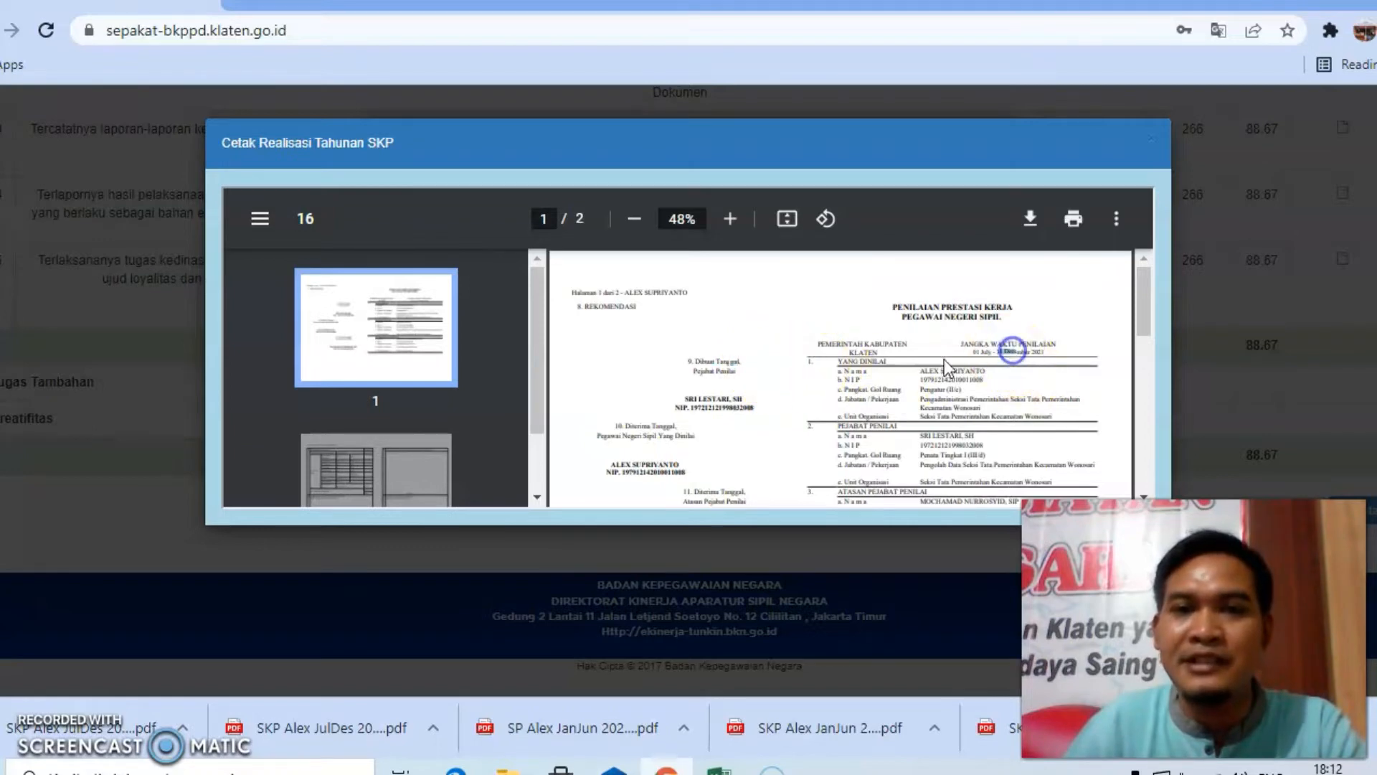
{"action": "left_click", "coordinate": [743, 367]}
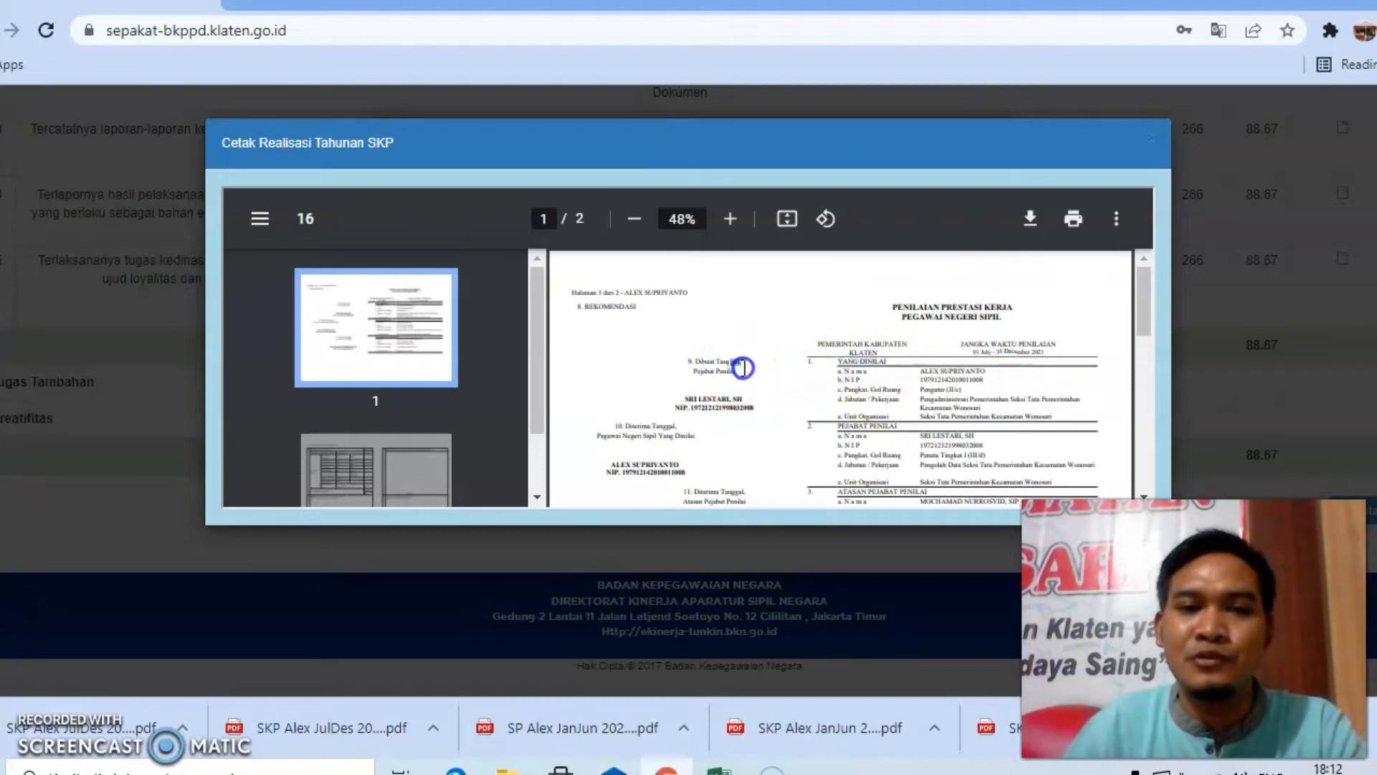
{"action": "double_click", "coordinate": [674, 427]}
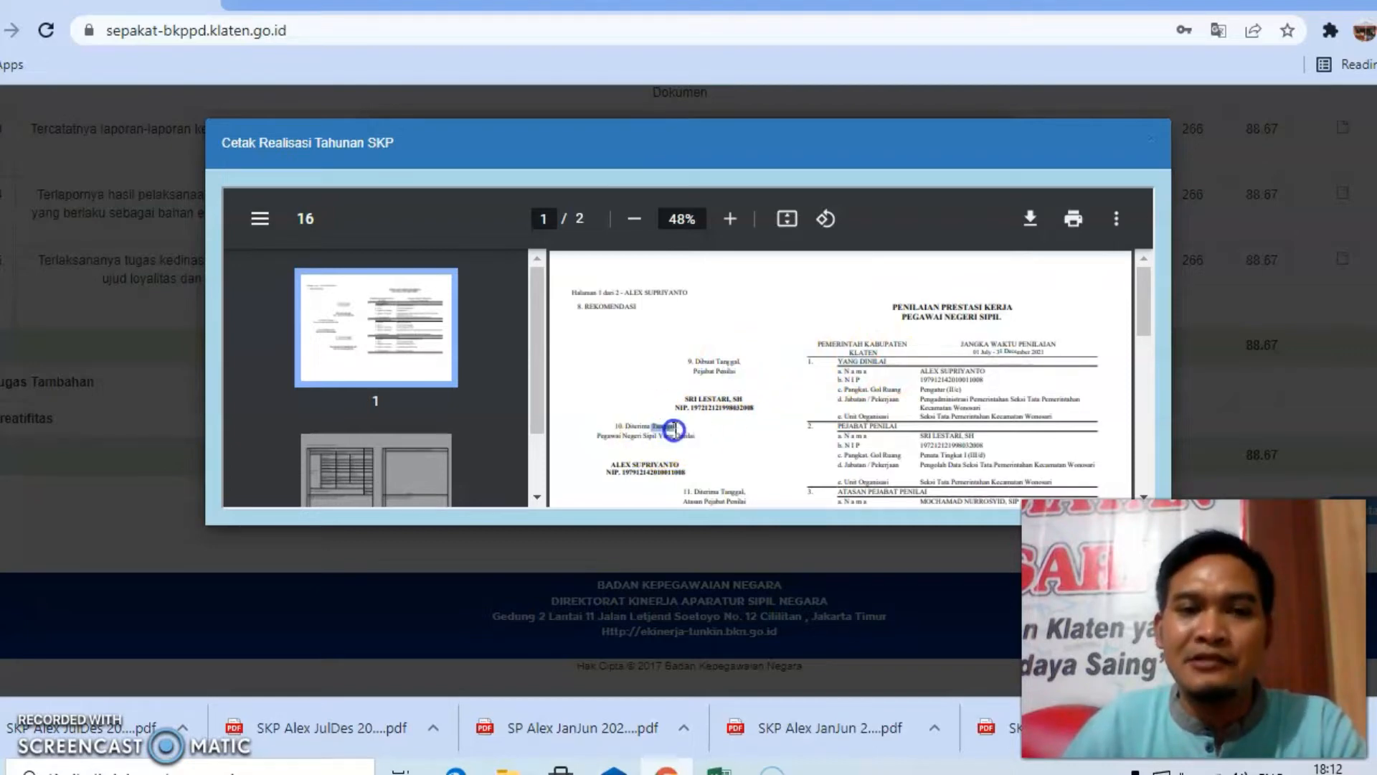
{"action": "scroll", "coordinate": [674, 429], "scroll_direction": "down", "scroll_amount": 2}
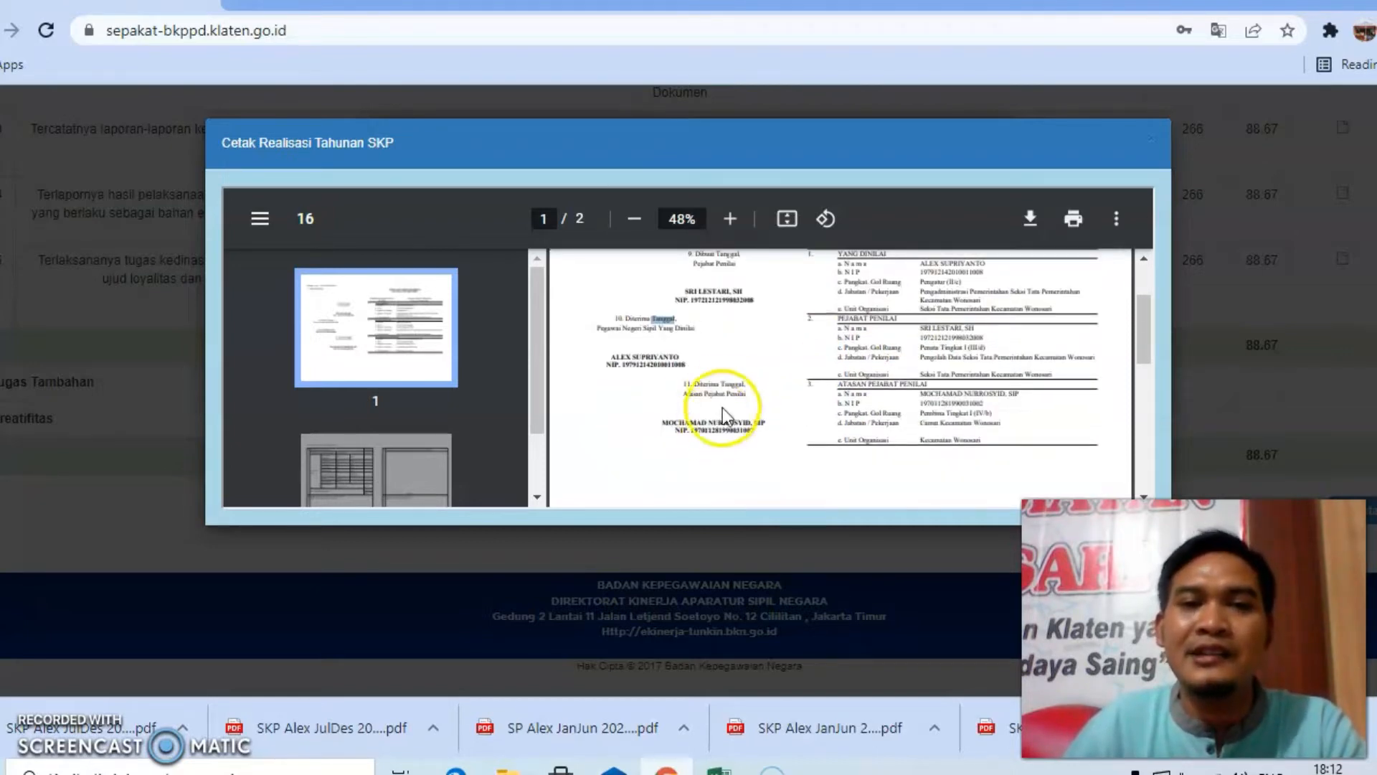
{"action": "double_click", "coordinate": [746, 388]}
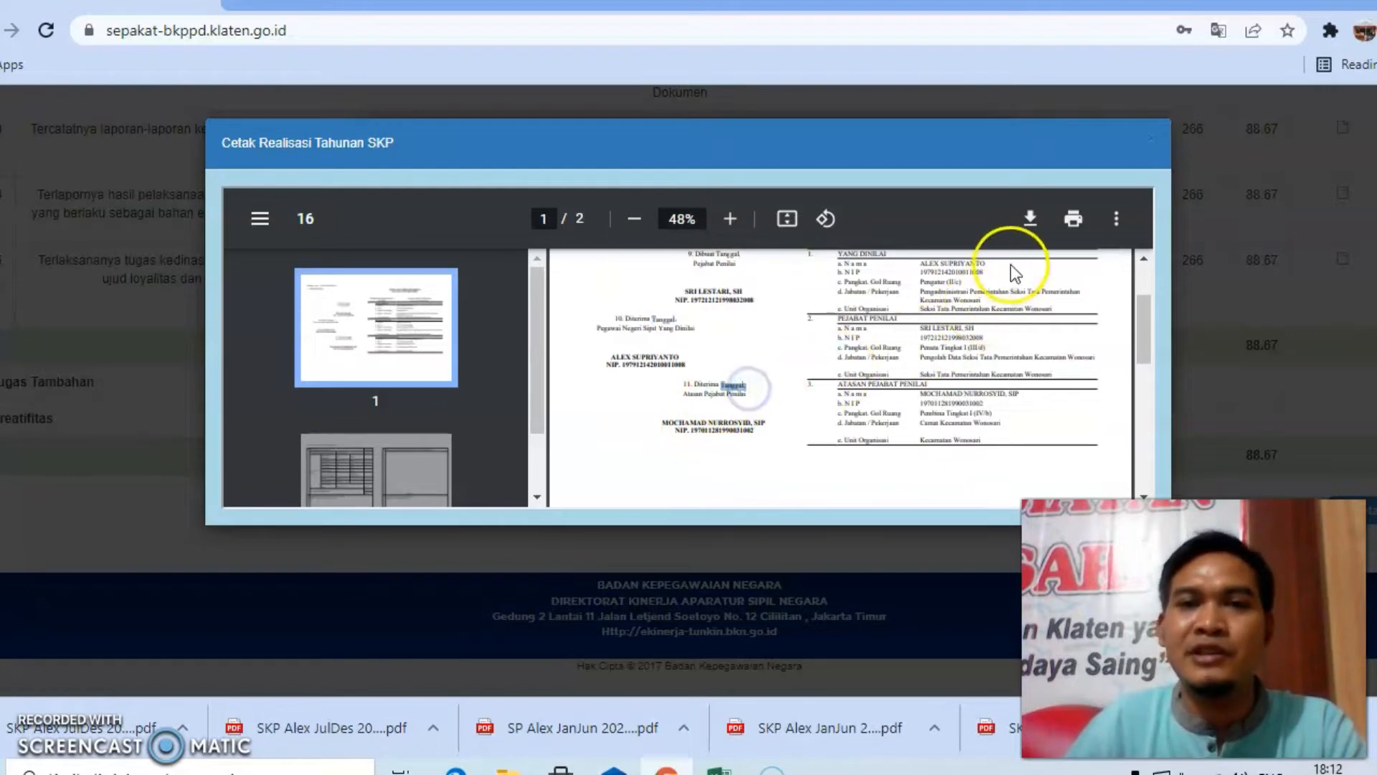
Download the performance assessment as a PDF named "SKP", the employee's first name and "JulDes 2021 Prestasi Kerja SKP"
{"action": "left_click", "coordinate": [1027, 223]}
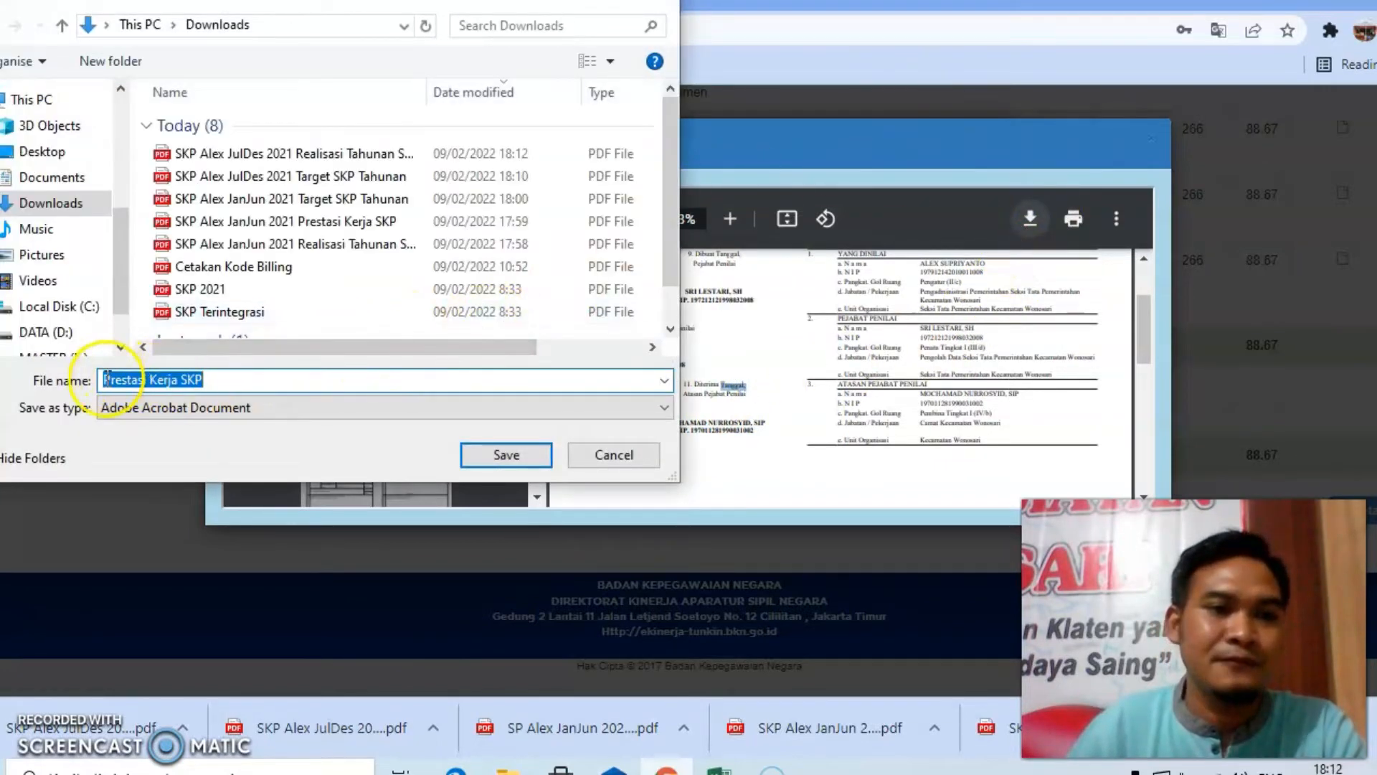
{"action": "left_click", "coordinate": [106, 379]}
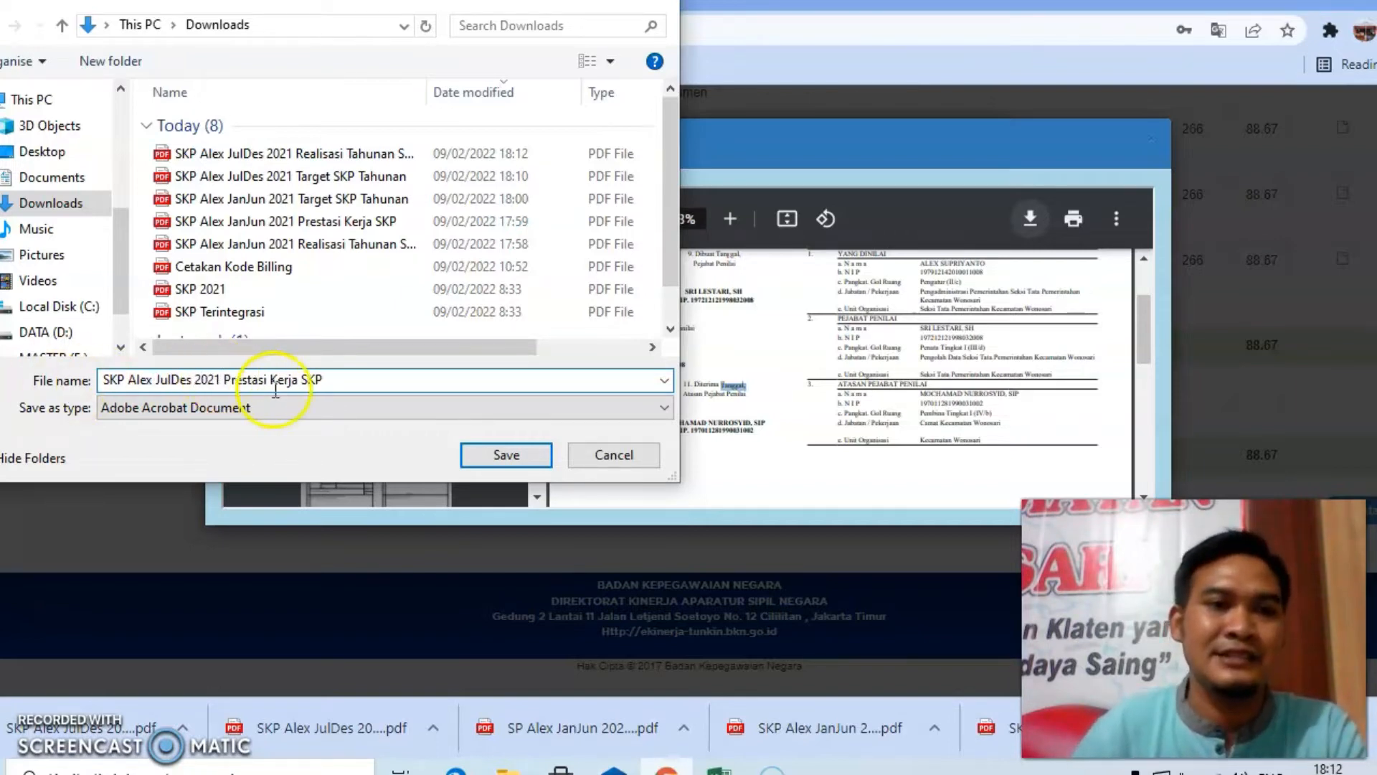
{"action": "left_click", "coordinate": [485, 453]}
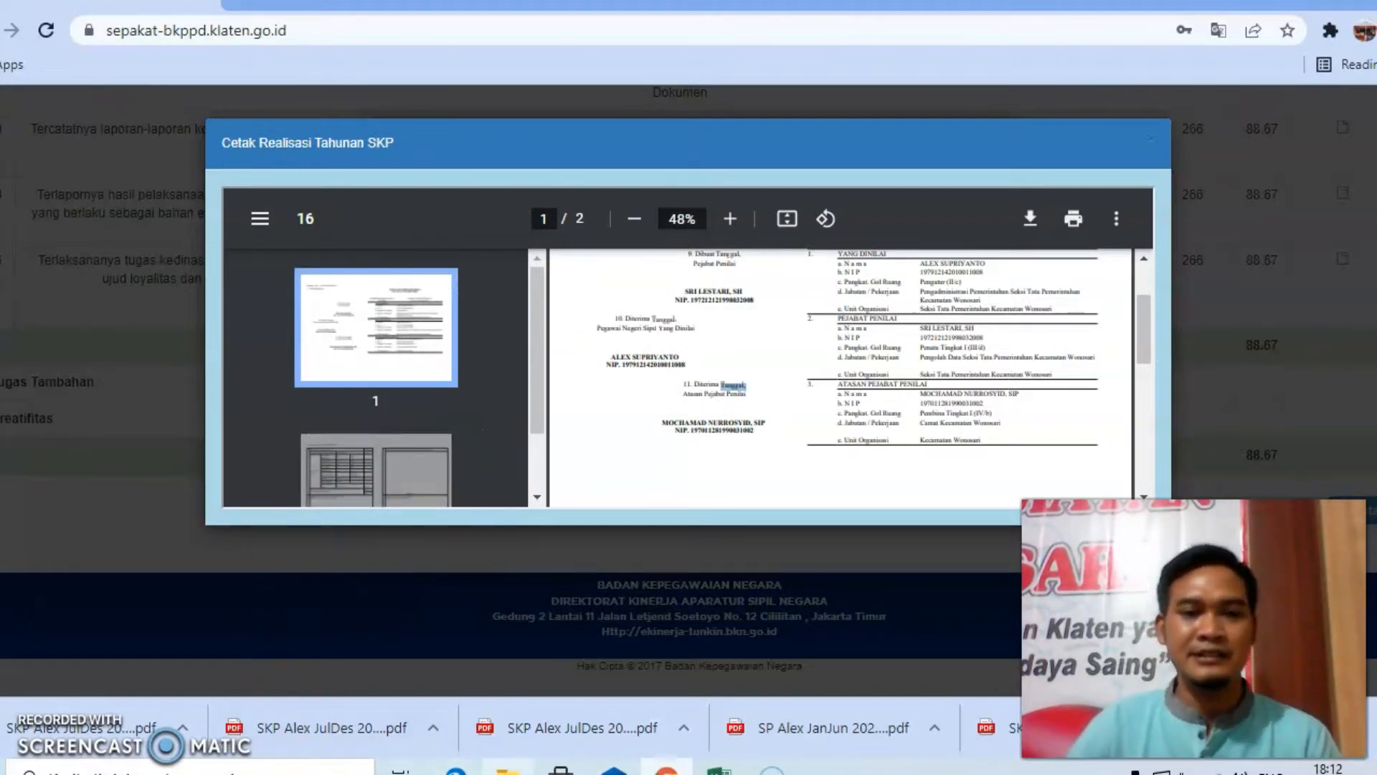
Check in the Downloads folder that the three January–June and three July–December 2021 SKP PDFs are all saved
{"action": "left_click", "coordinate": [509, 771]}
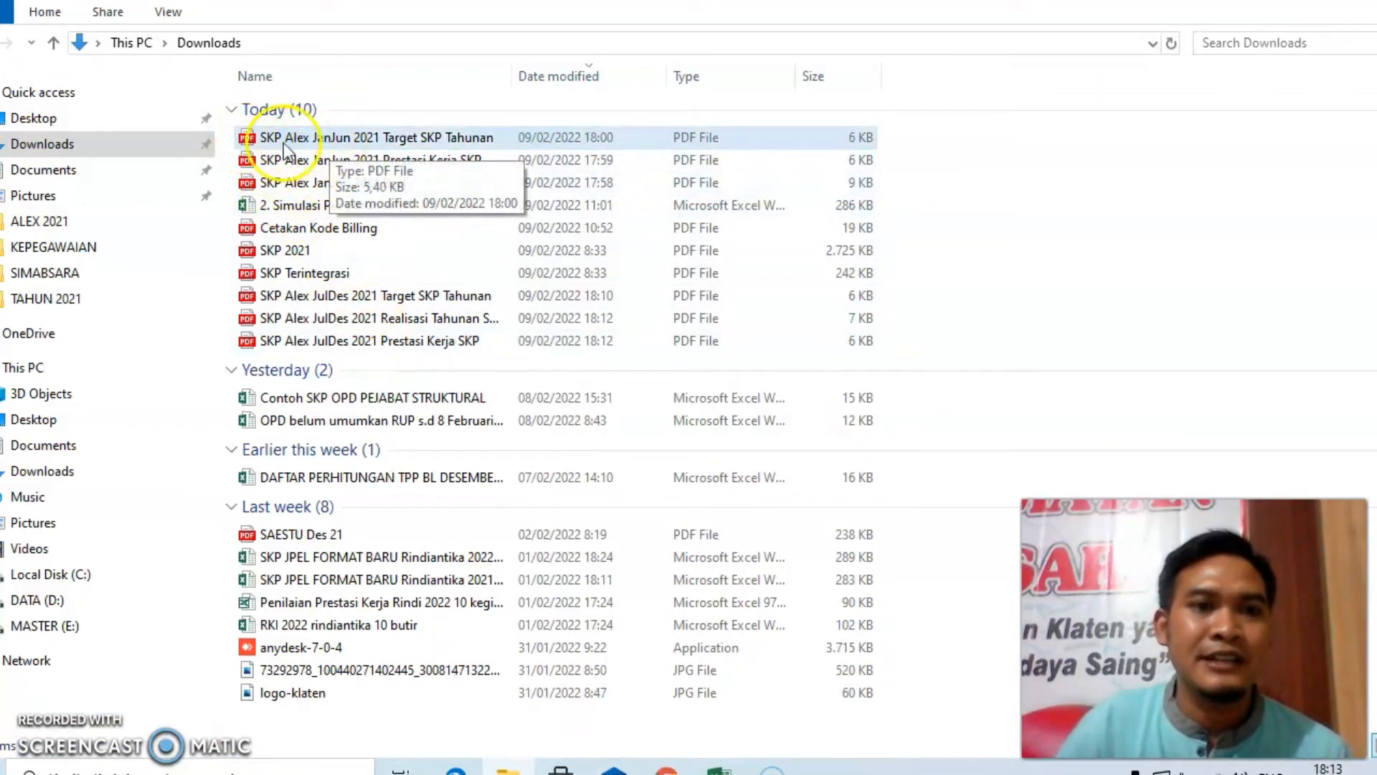
{"action": "left_click_drag", "start_coordinate": [225, 130], "coordinate": [355, 179]}
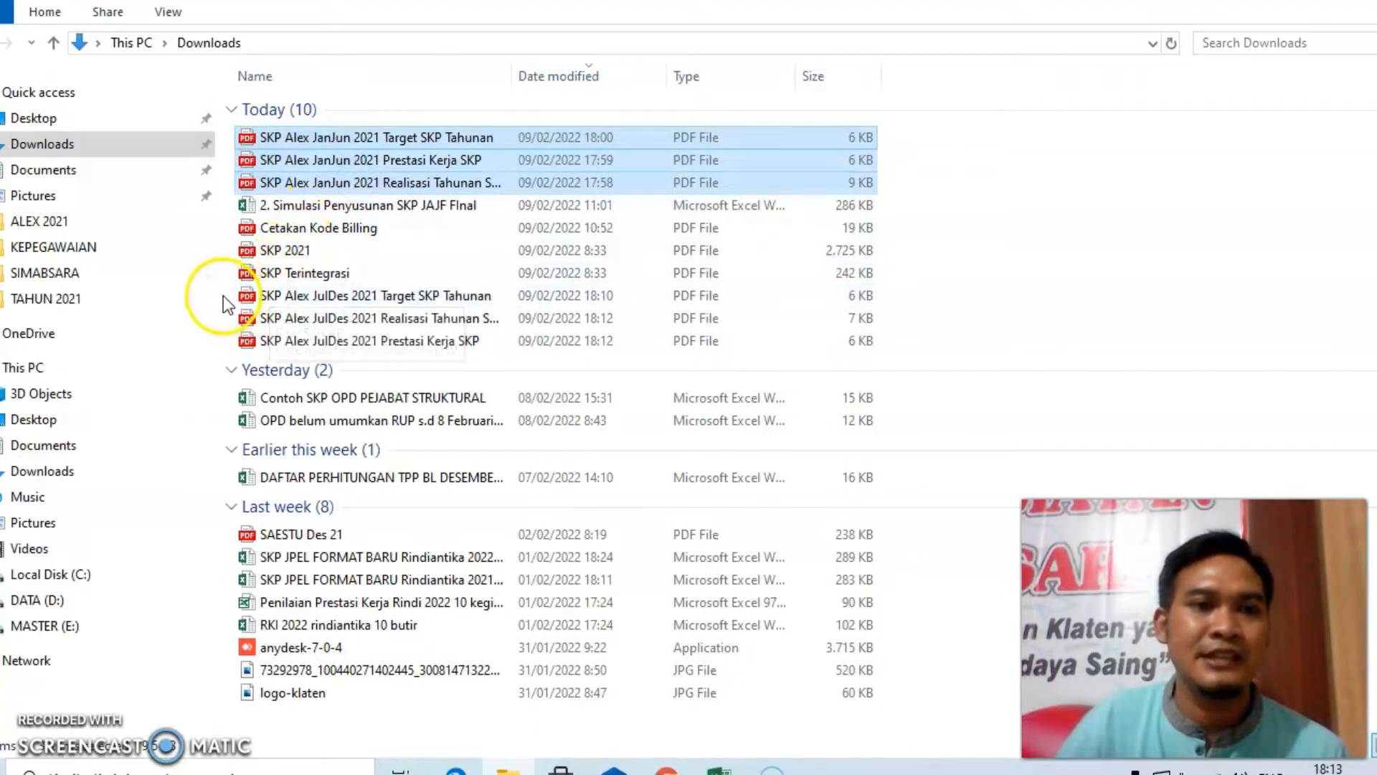
{"action": "left_click_drag", "start_coordinate": [225, 294], "coordinate": [343, 338]}
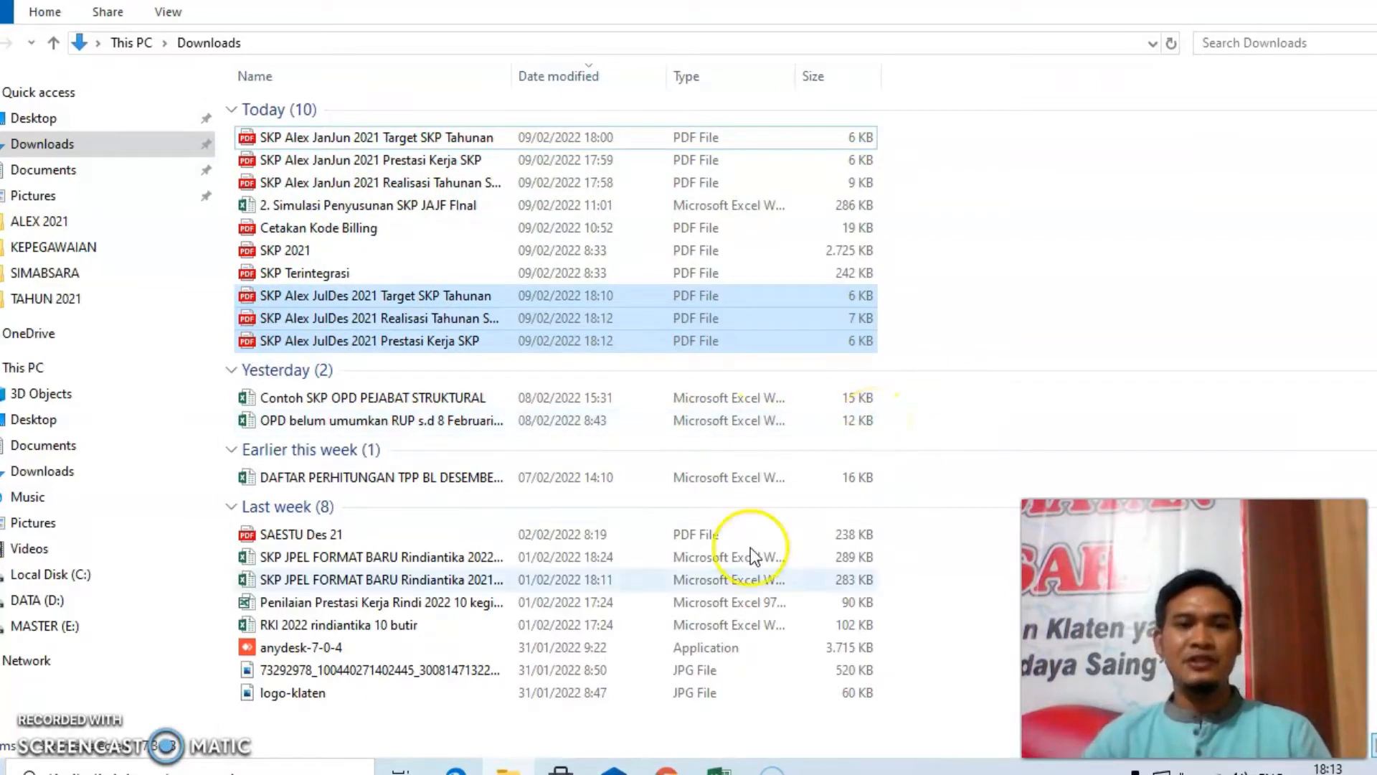
{"action": "mouse_move", "coordinate": [508, 768]}
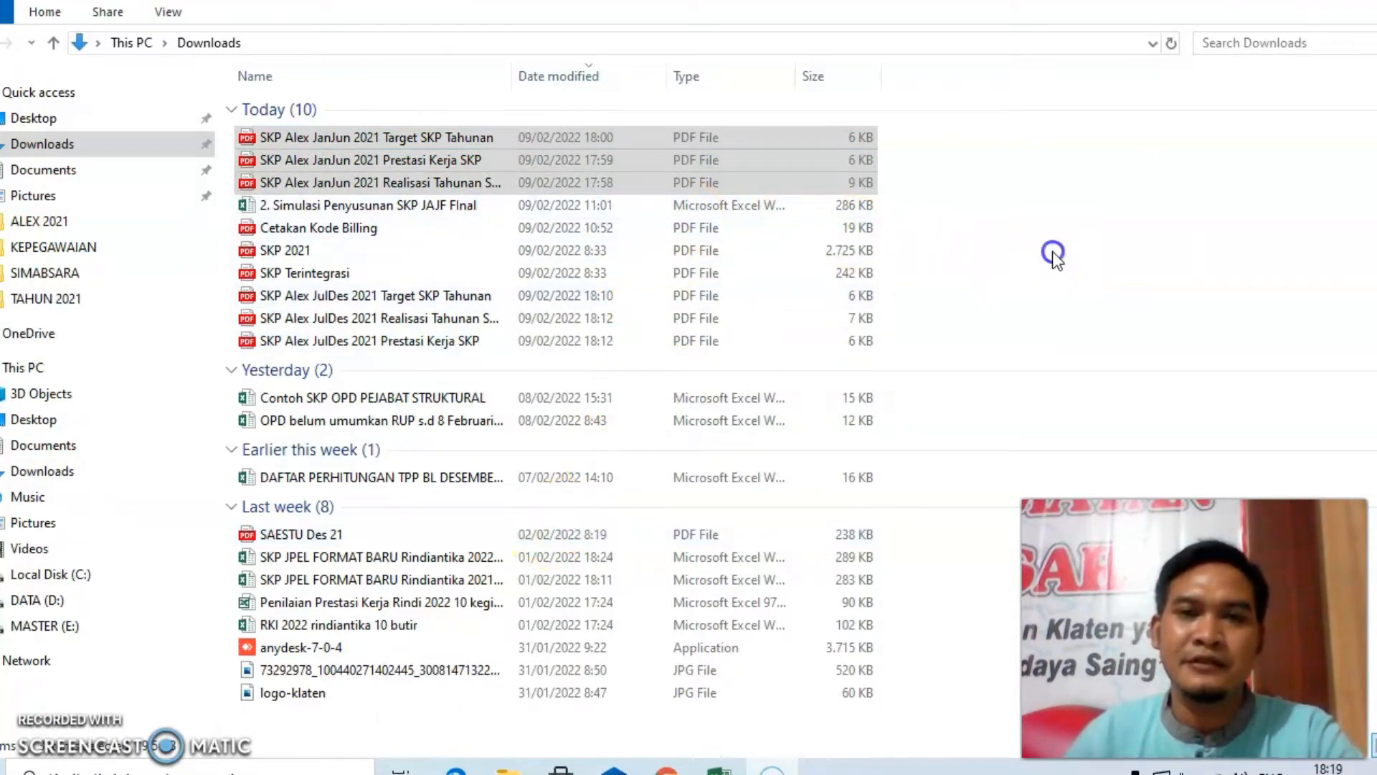
{"action": "left_click", "coordinate": [1052, 252]}
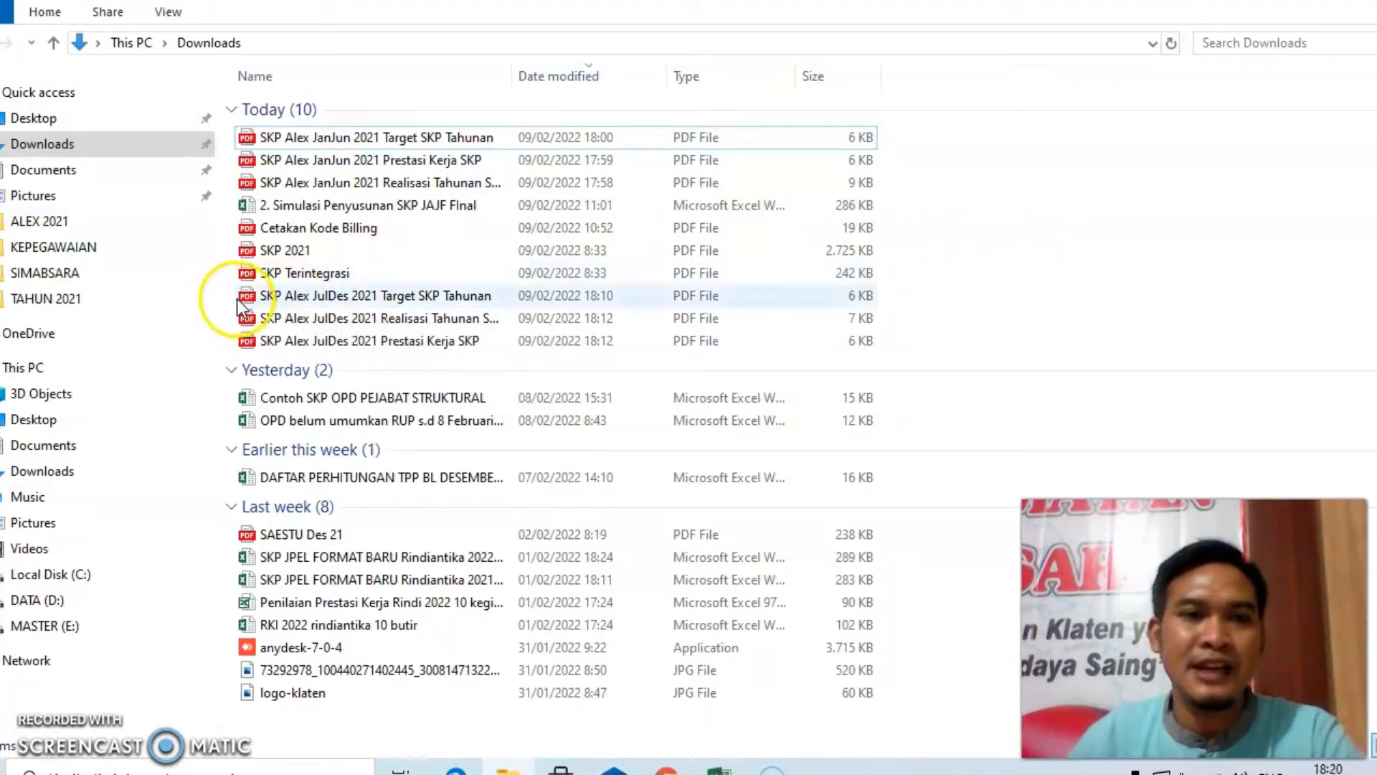
{"action": "left_click_drag", "start_coordinate": [231, 291], "coordinate": [316, 348]}
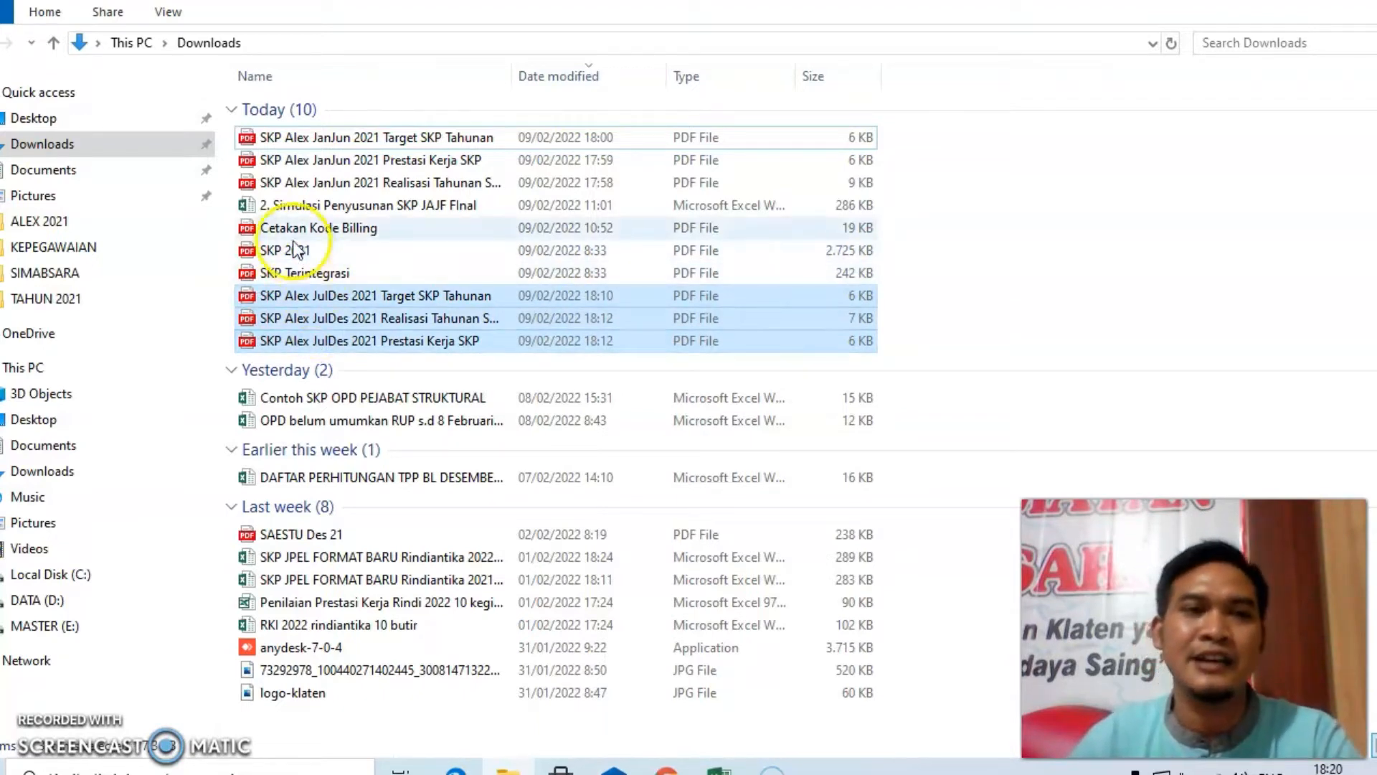
{"action": "left_click_drag", "start_coordinate": [233, 140], "coordinate": [294, 181]}
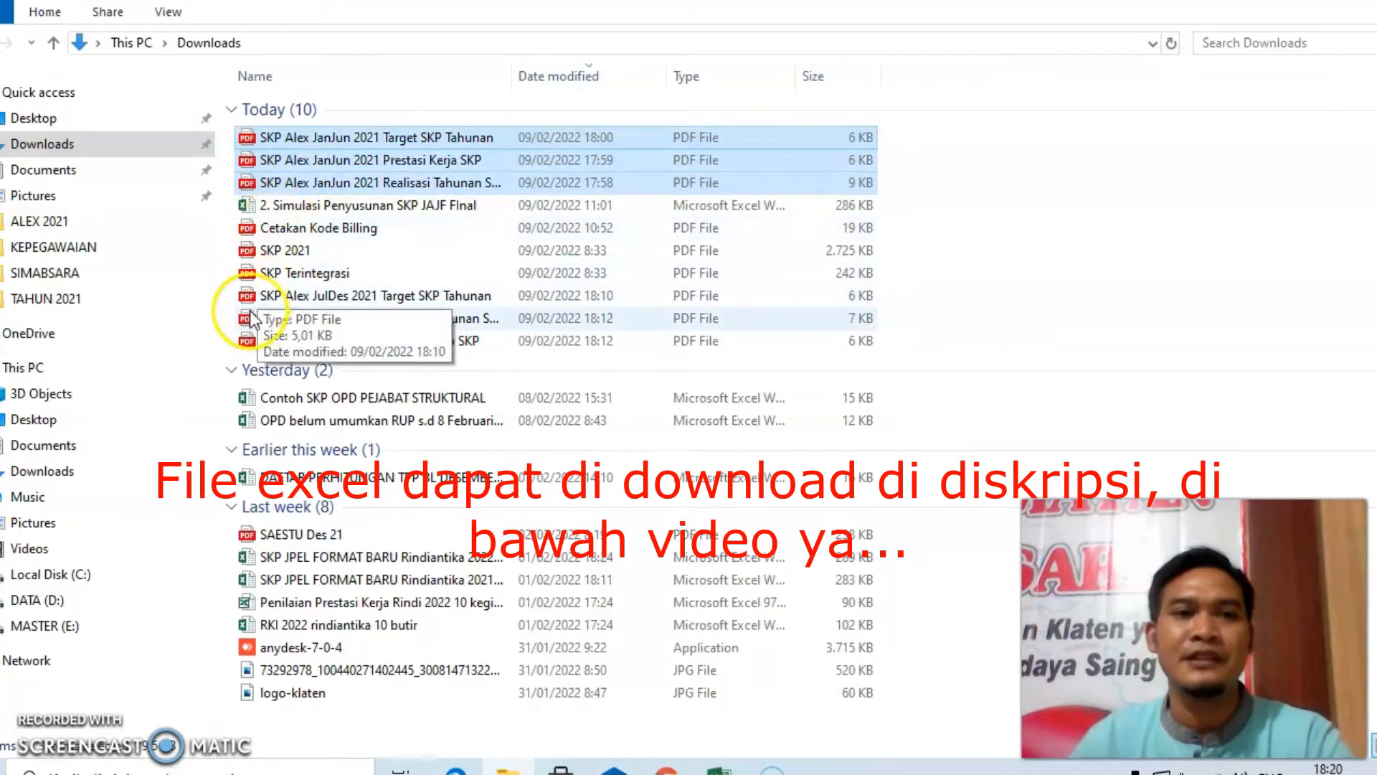
{"action": "left_click_drag", "start_coordinate": [228, 299], "coordinate": [287, 339]}
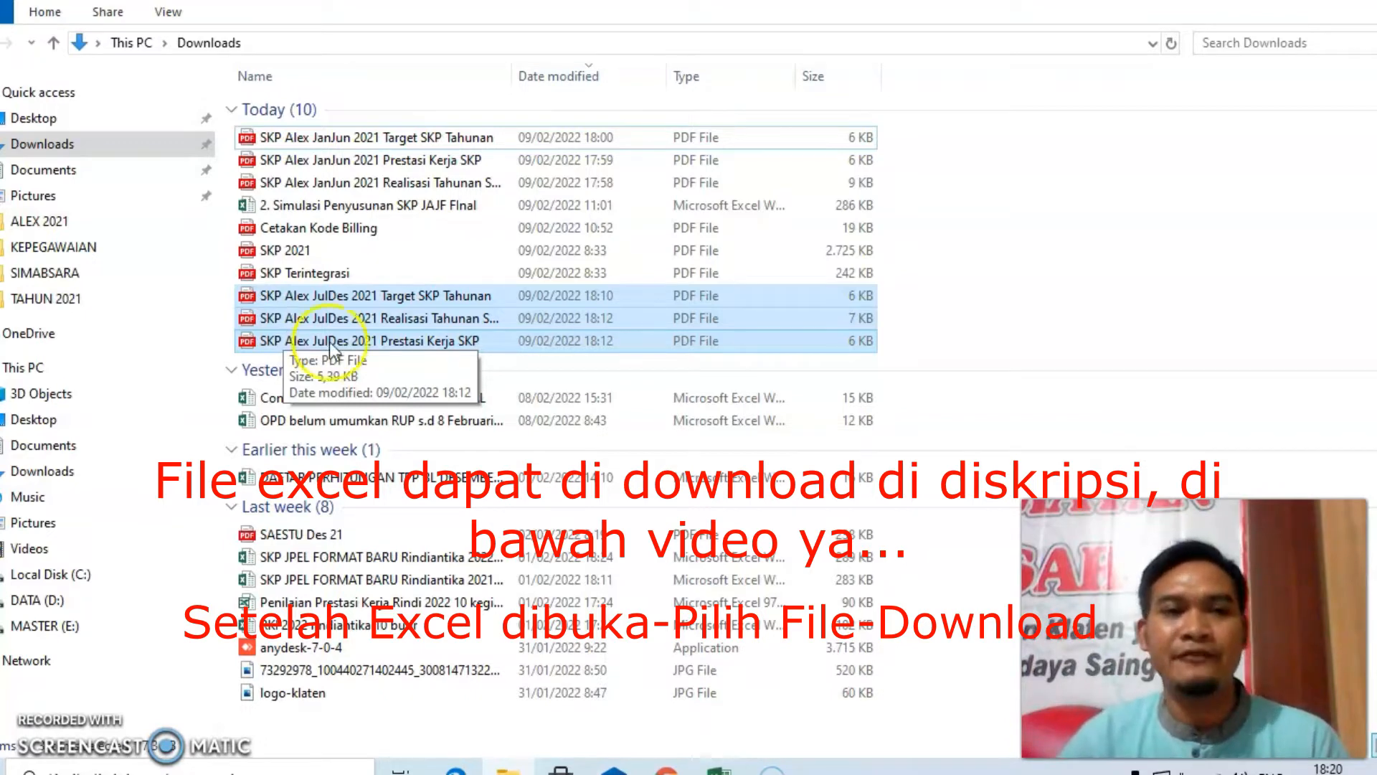
Switch to the "SKP 2021 Contoh 1" Excel workbook and replace the institution placeholder on the RENCANA SKP sheet with "KECAMATAN WONOSARI"
{"action": "left_click", "coordinate": [715, 768]}
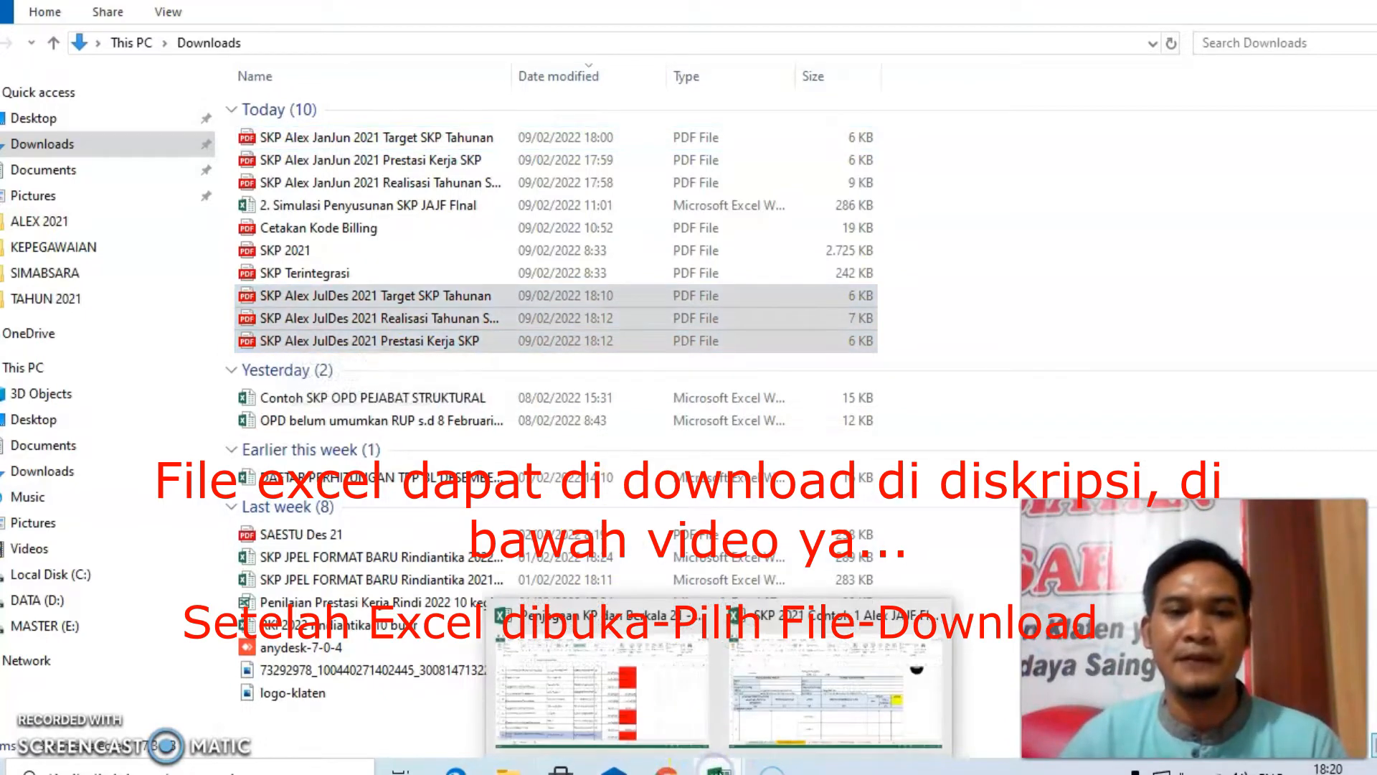
{"action": "left_click", "coordinate": [789, 710]}
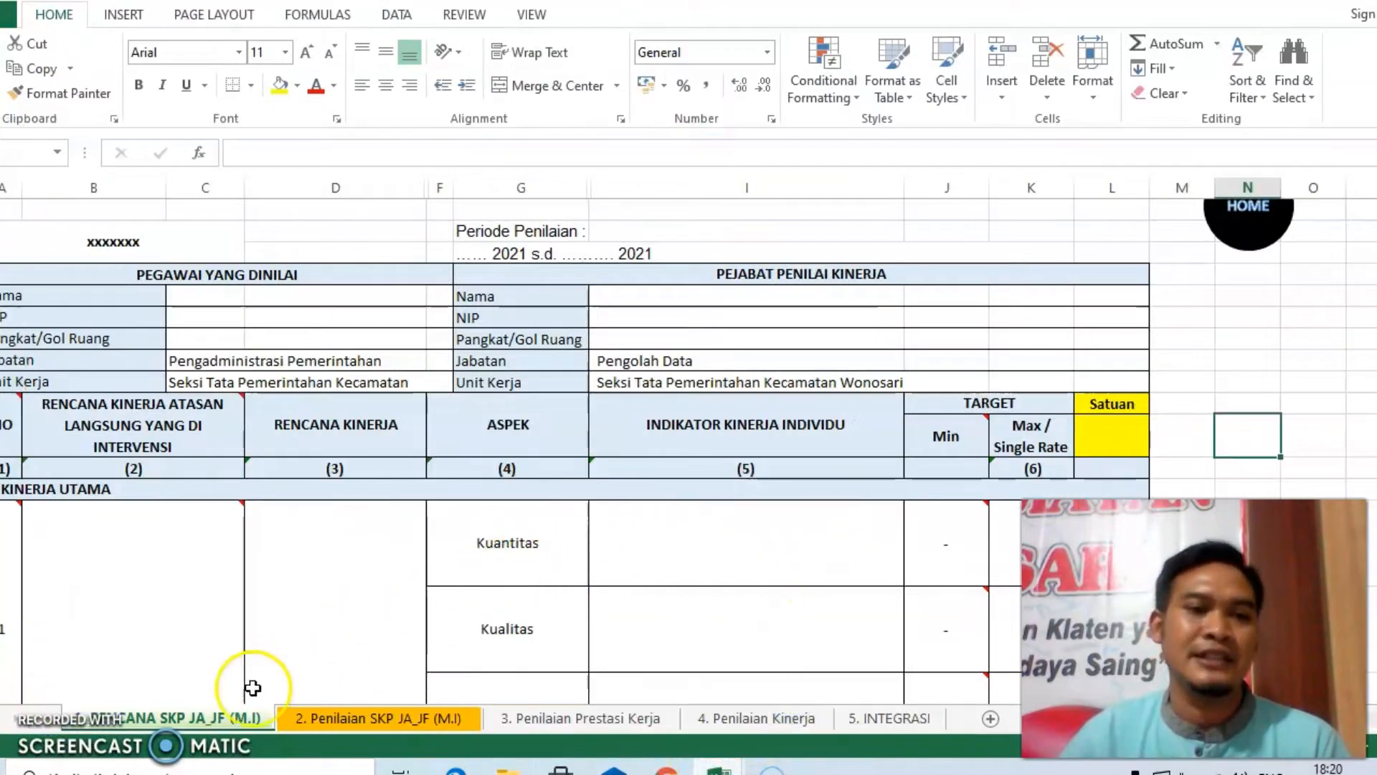
{"action": "scroll", "coordinate": [354, 510], "scroll_direction": "up", "scroll_amount": 1}
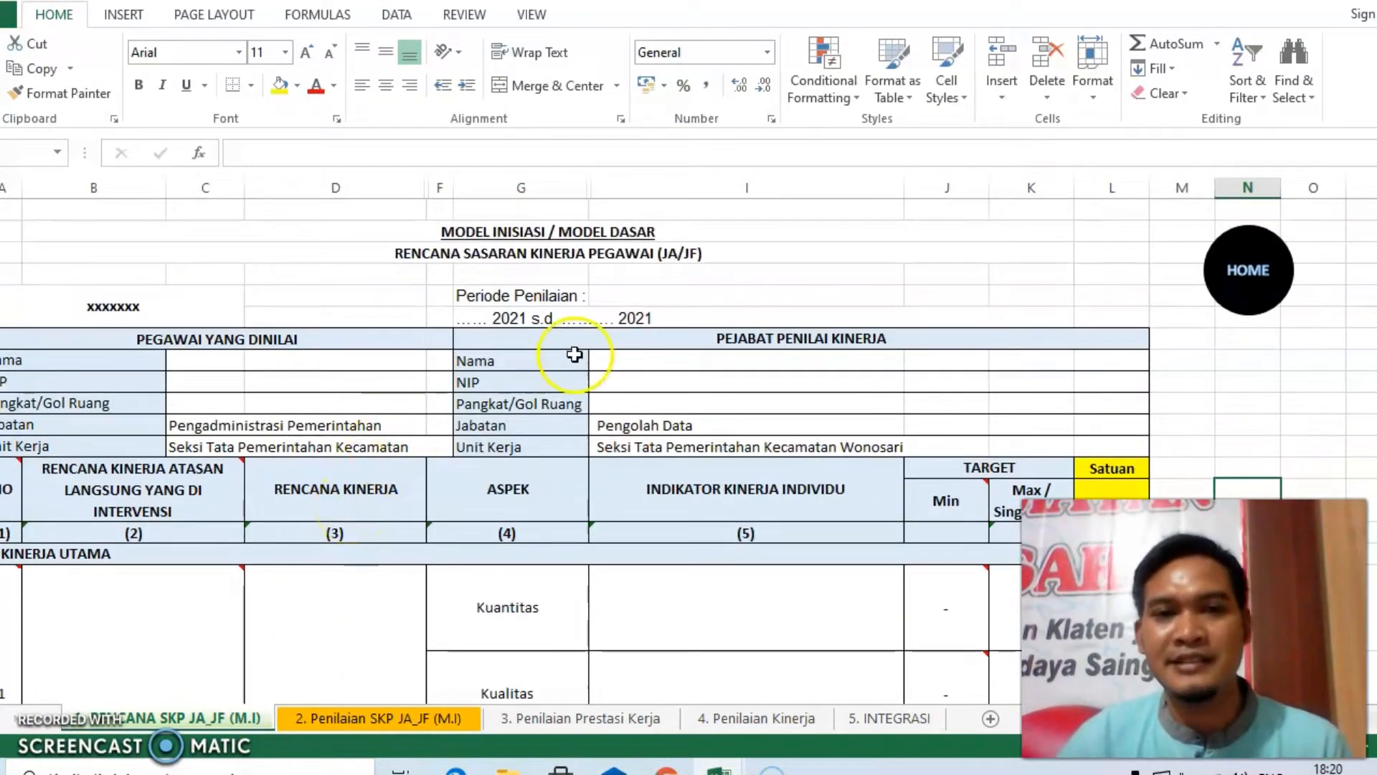
{"action": "left_click", "coordinate": [677, 254]}
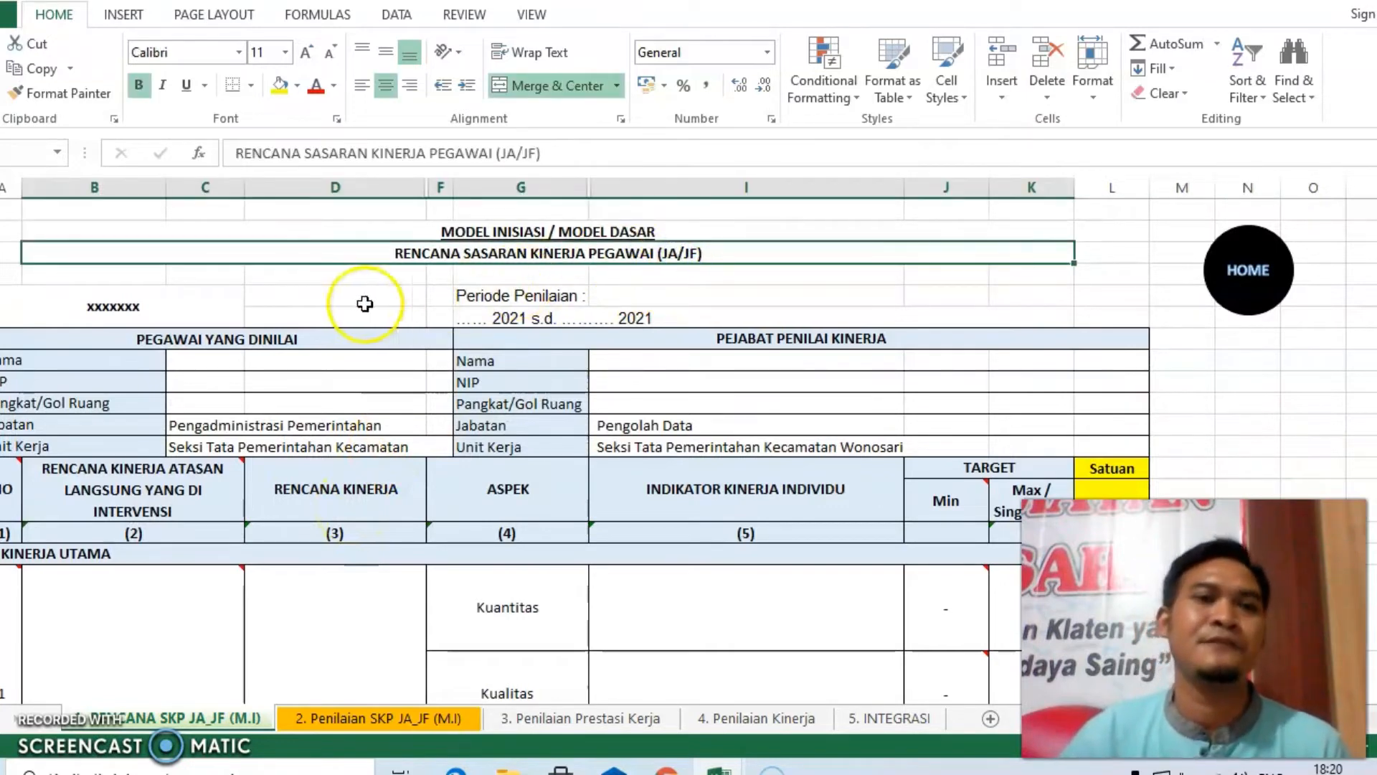
{"action": "left_click", "coordinate": [149, 313]}
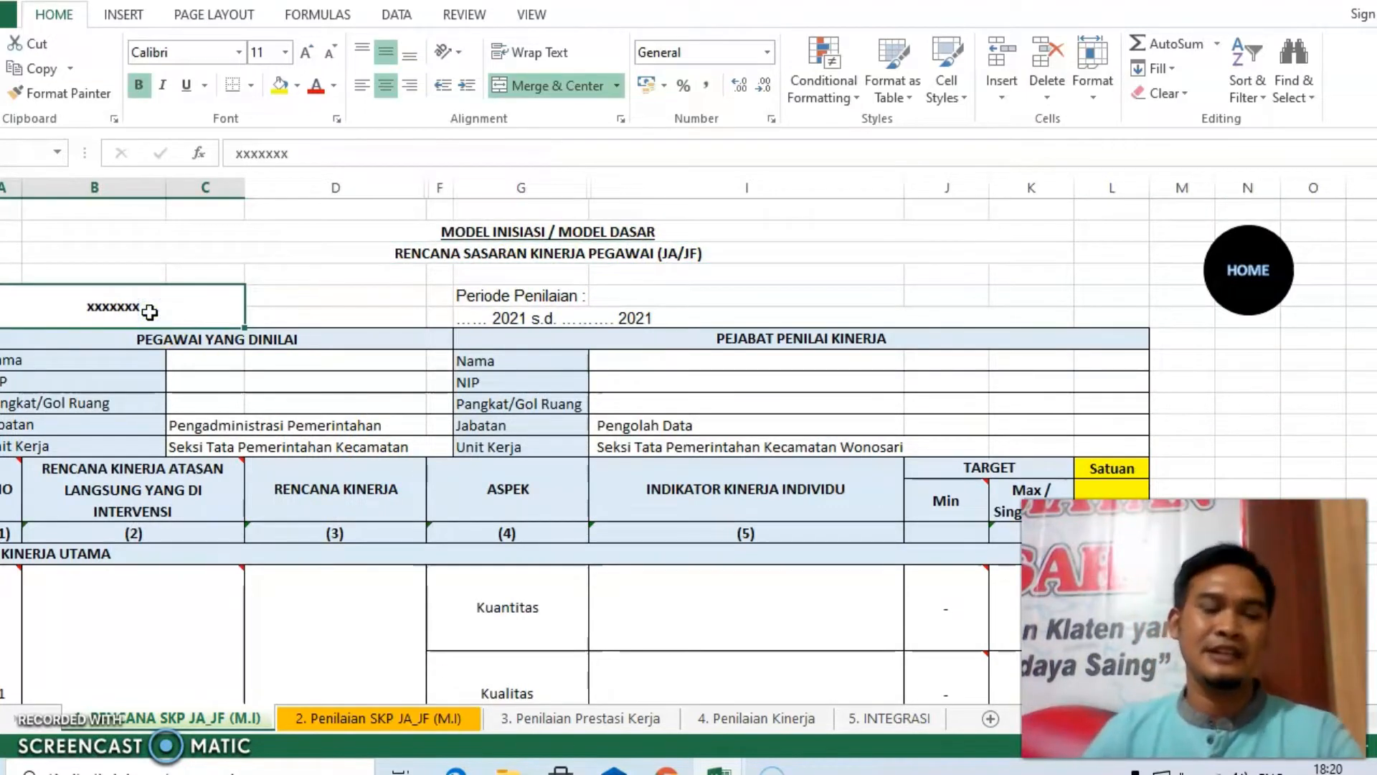
{"action": "type", "text": "KECAMA"}
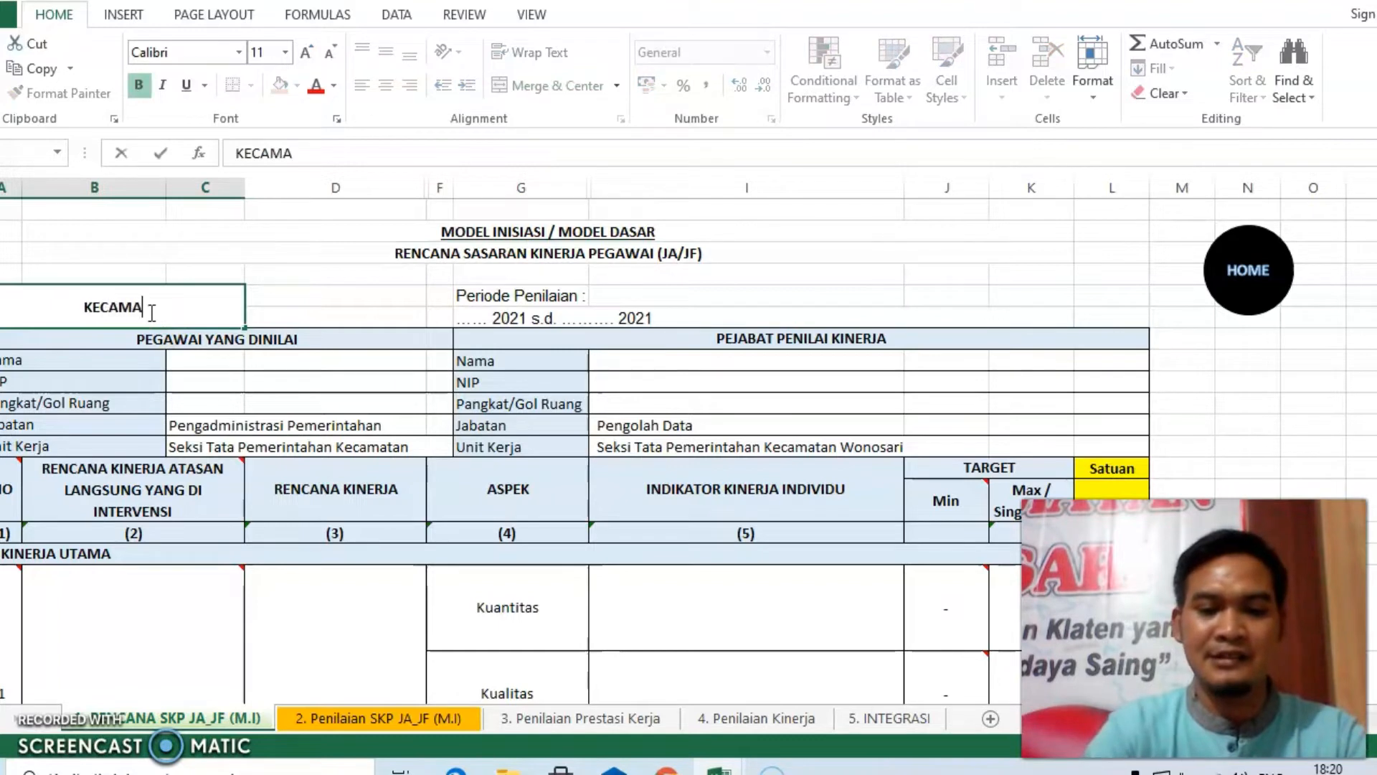
{"action": "type", "text": "TN"}
{"action": "key", "text": "BackSpace"}
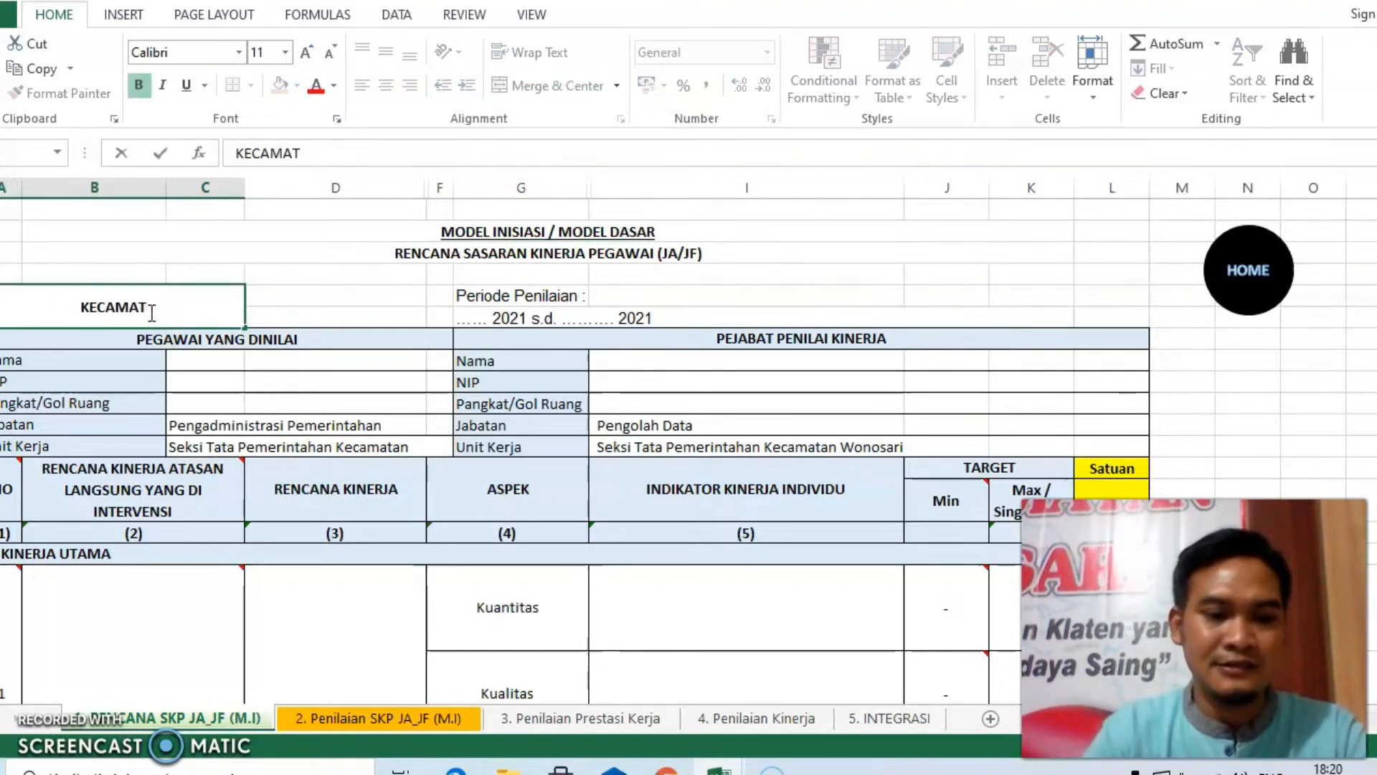
{"action": "type", "text": "AN WONOSARI"}
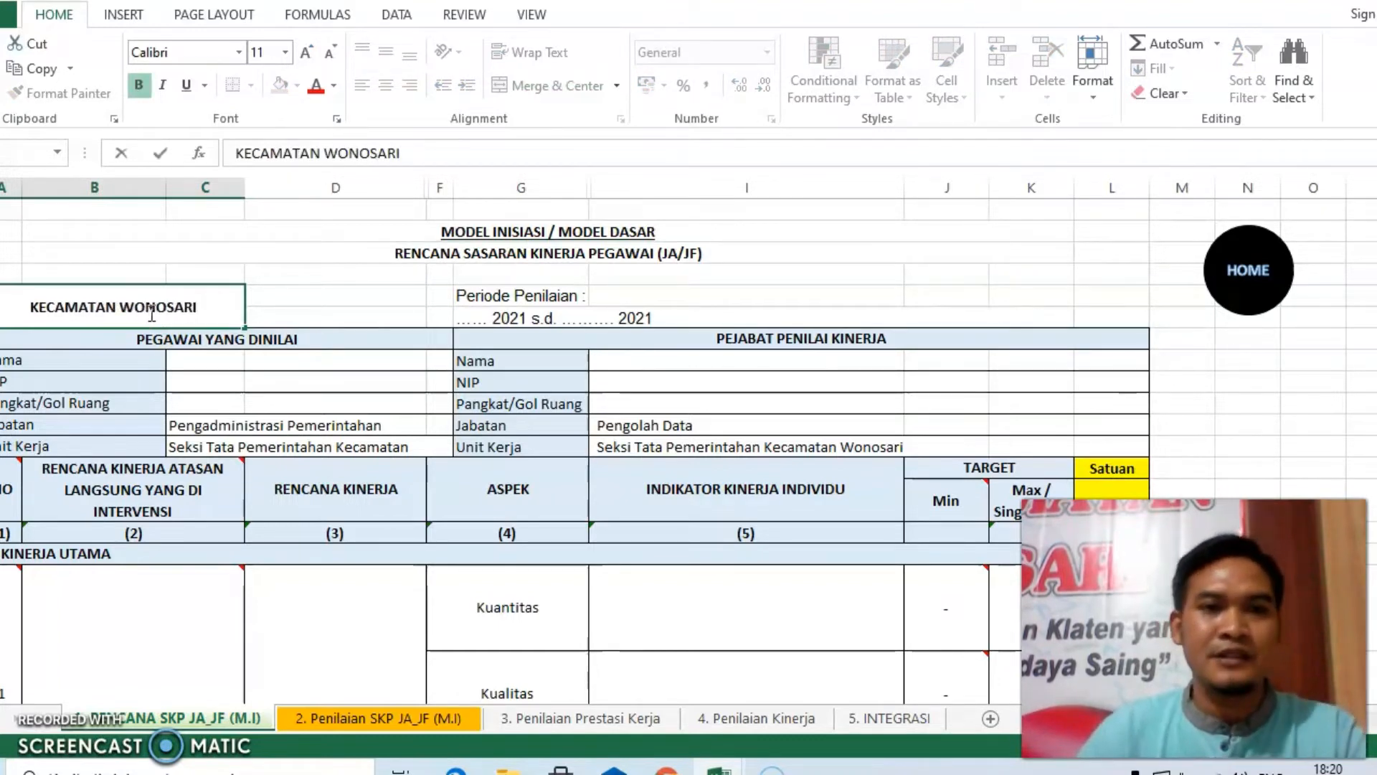
Set the assessment period under Periode Penilaian to "1 Juli 2021 s.d.31 Desember 2021"
{"action": "left_click", "coordinate": [507, 310]}
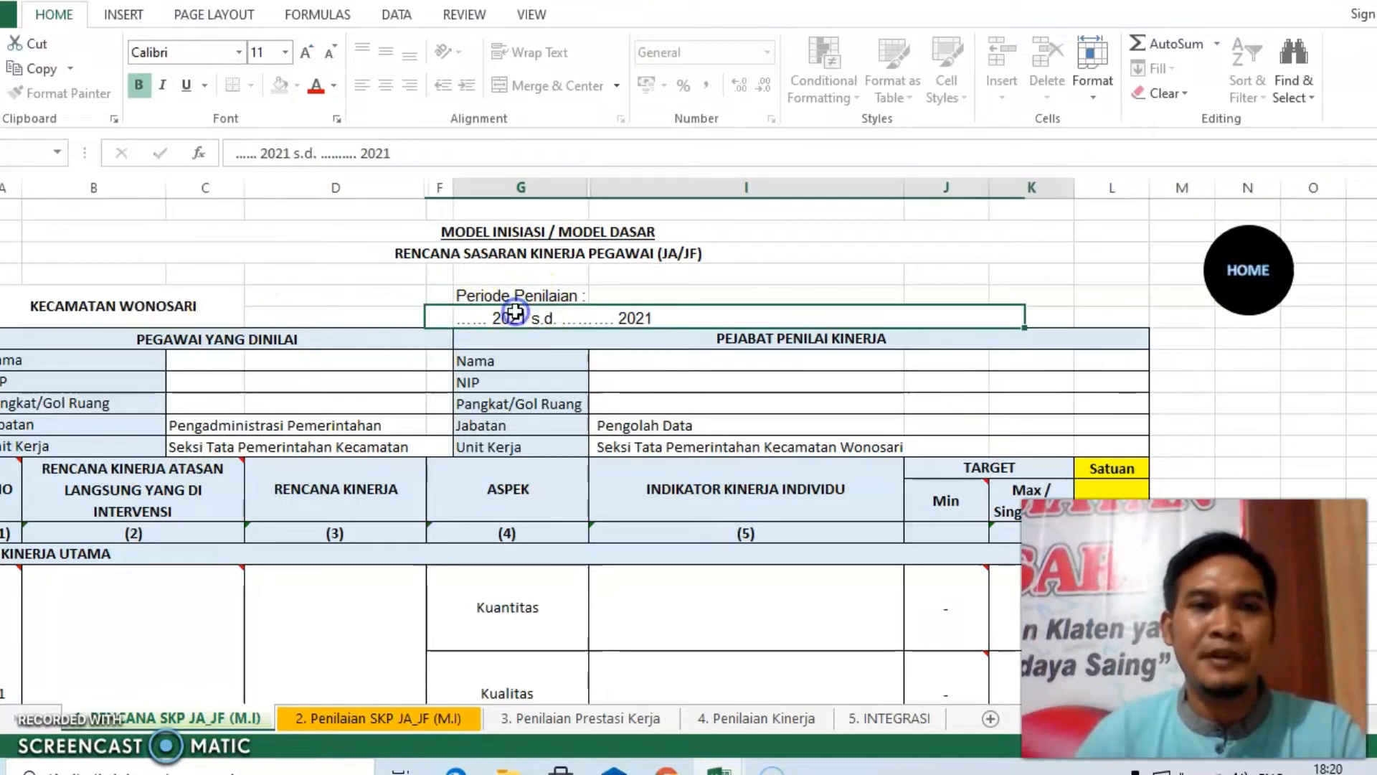
{"action": "left_click", "coordinate": [260, 159]}
{"action": "key", "text": "BackSpace"}
{"action": "type", "text": "1 Juli"}
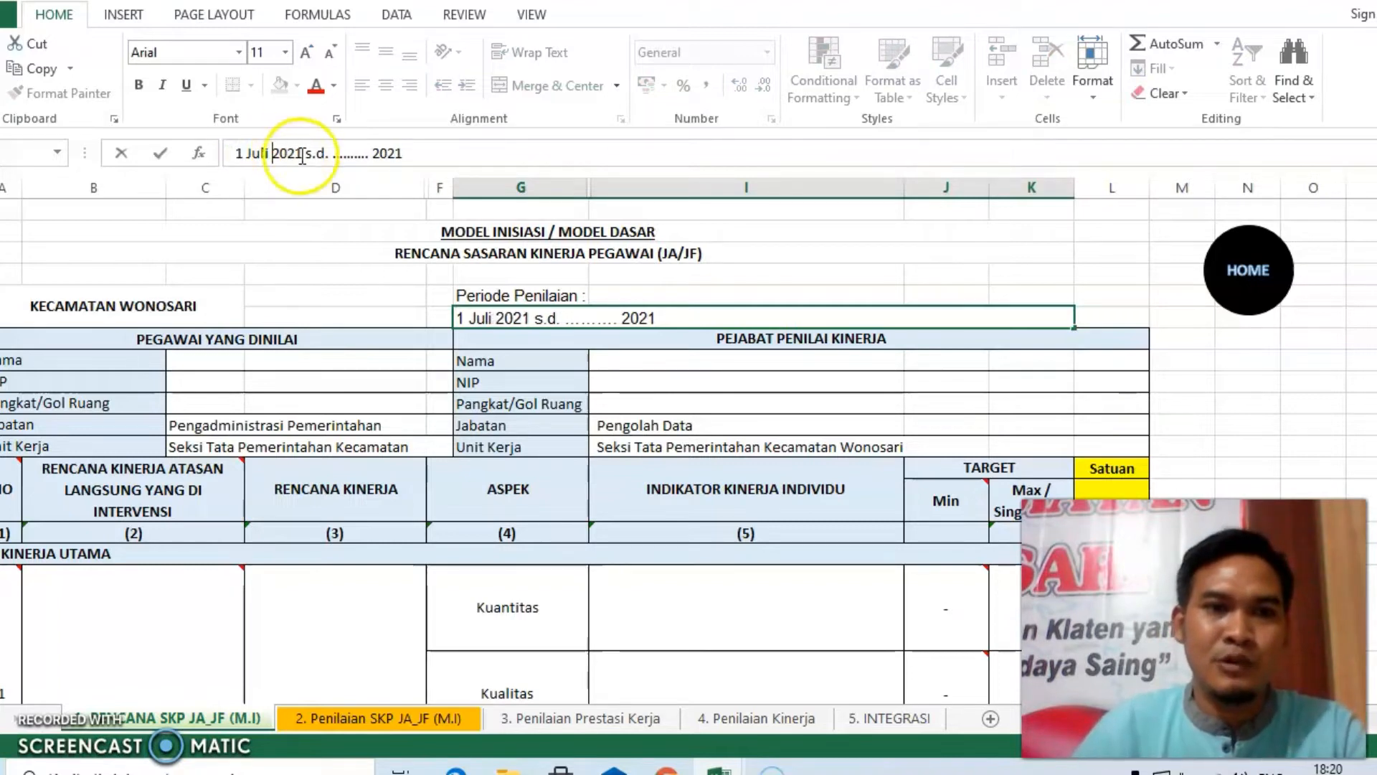
{"action": "left_click", "coordinate": [336, 155]}
{"action": "left_click_drag", "start_coordinate": [333, 156], "coordinate": [361, 156]}
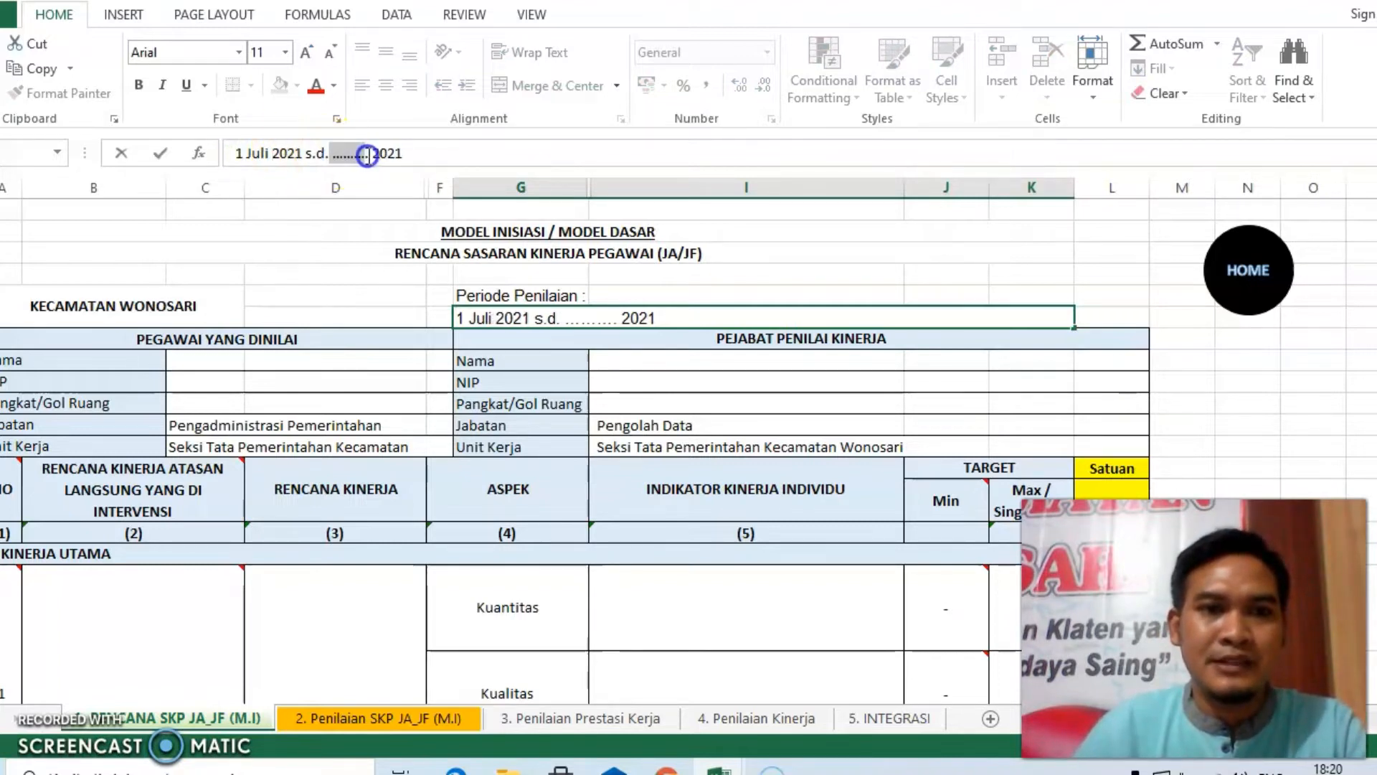
{"action": "type", "text": "31"}
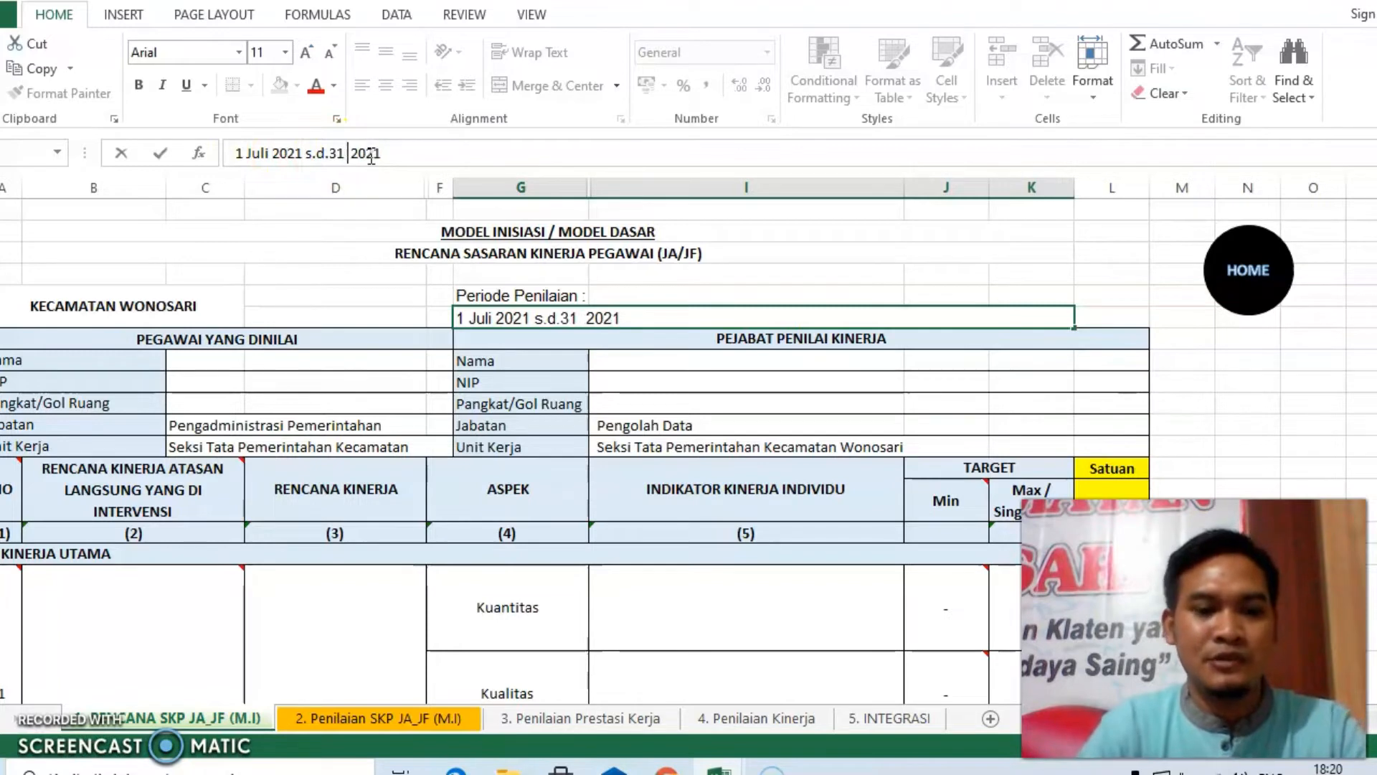
{"action": "type", "text": " Desember"}
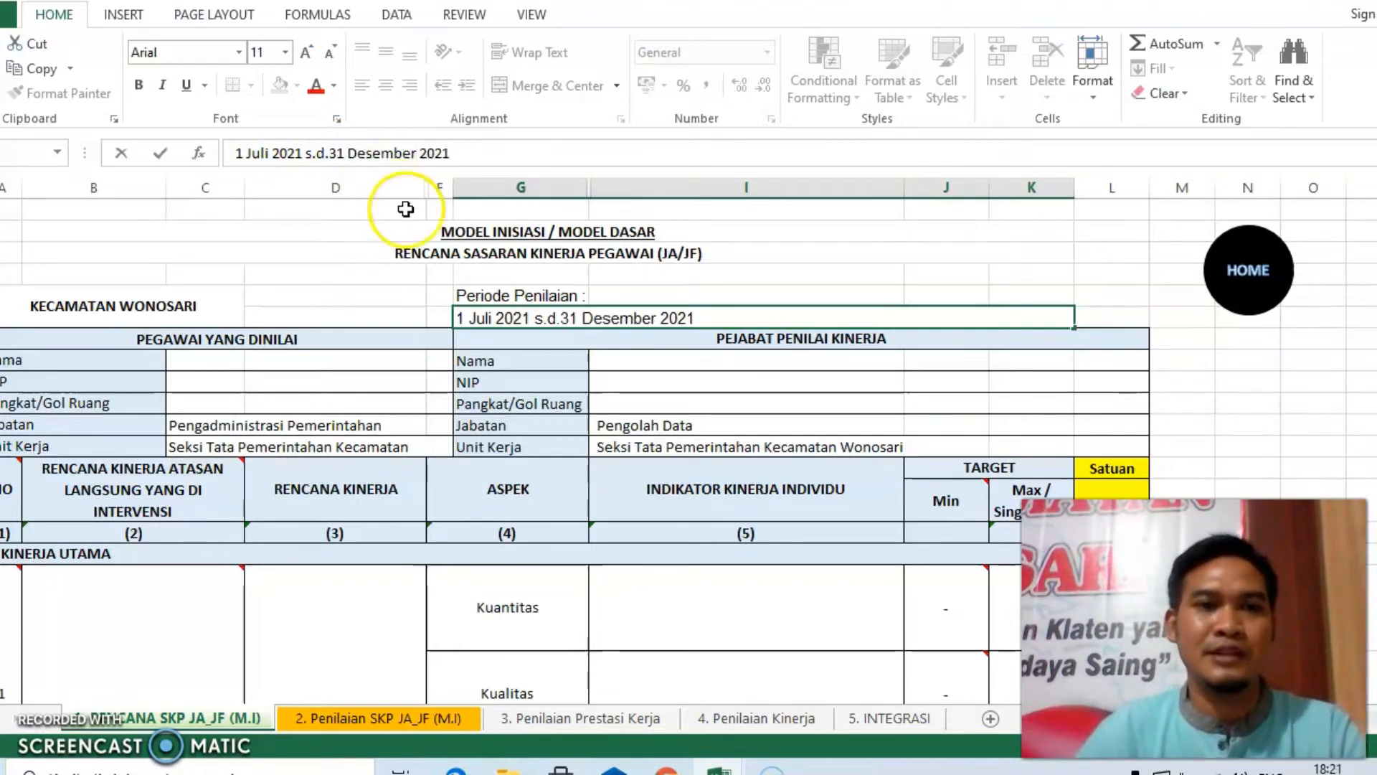
{"action": "left_click", "coordinate": [219, 359]}
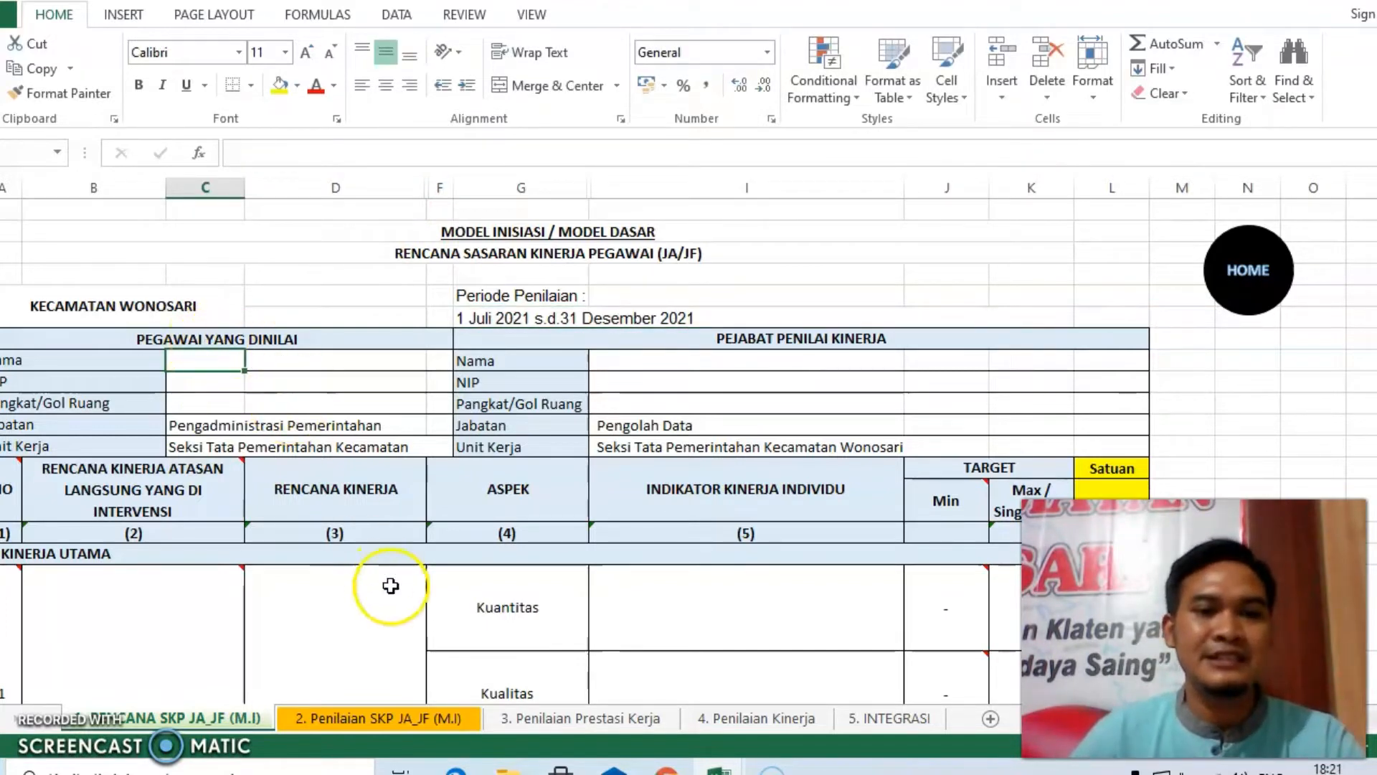
Open the July–December 2021 Realisasi Tahunan SKP PDF from Downloads and look through its activities, targets and scores
{"action": "left_click", "coordinate": [508, 769]}
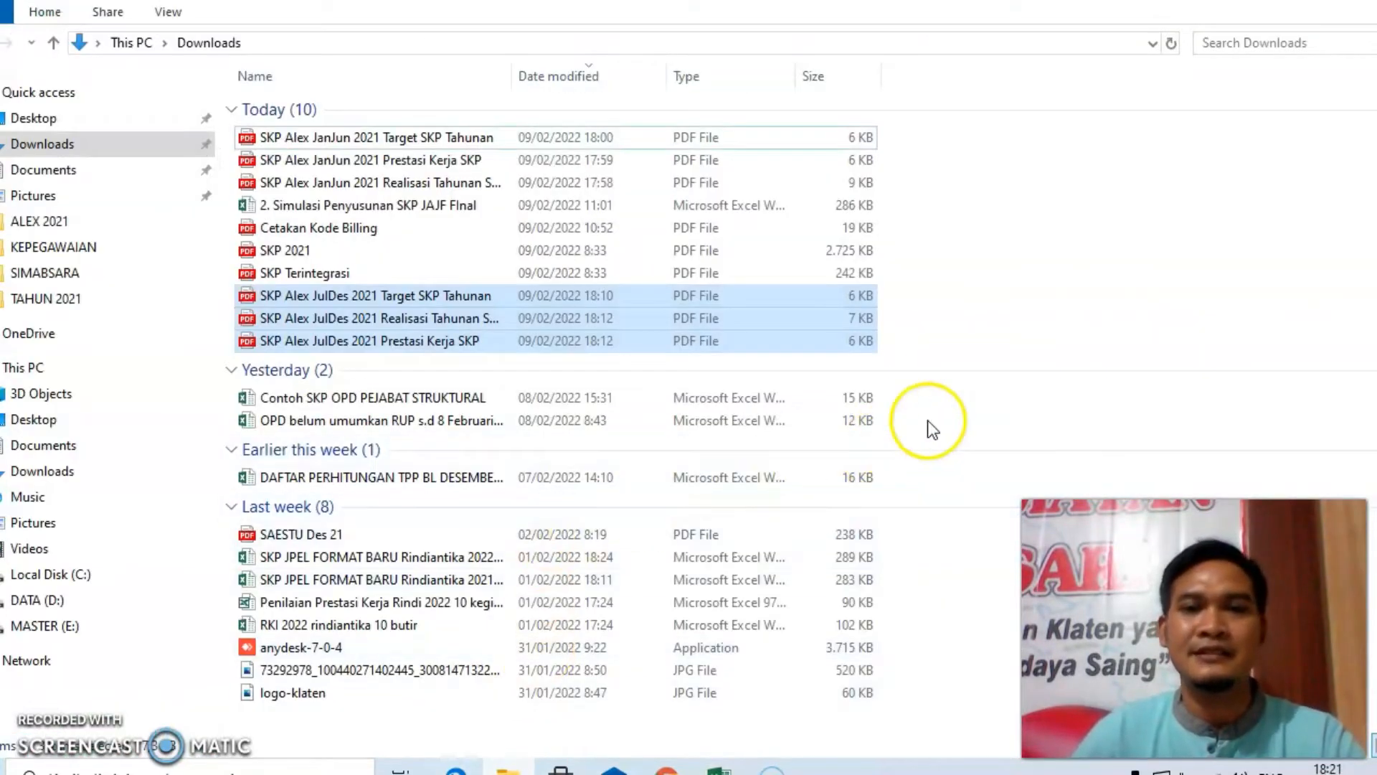
{"action": "left_click", "coordinate": [1135, 337]}
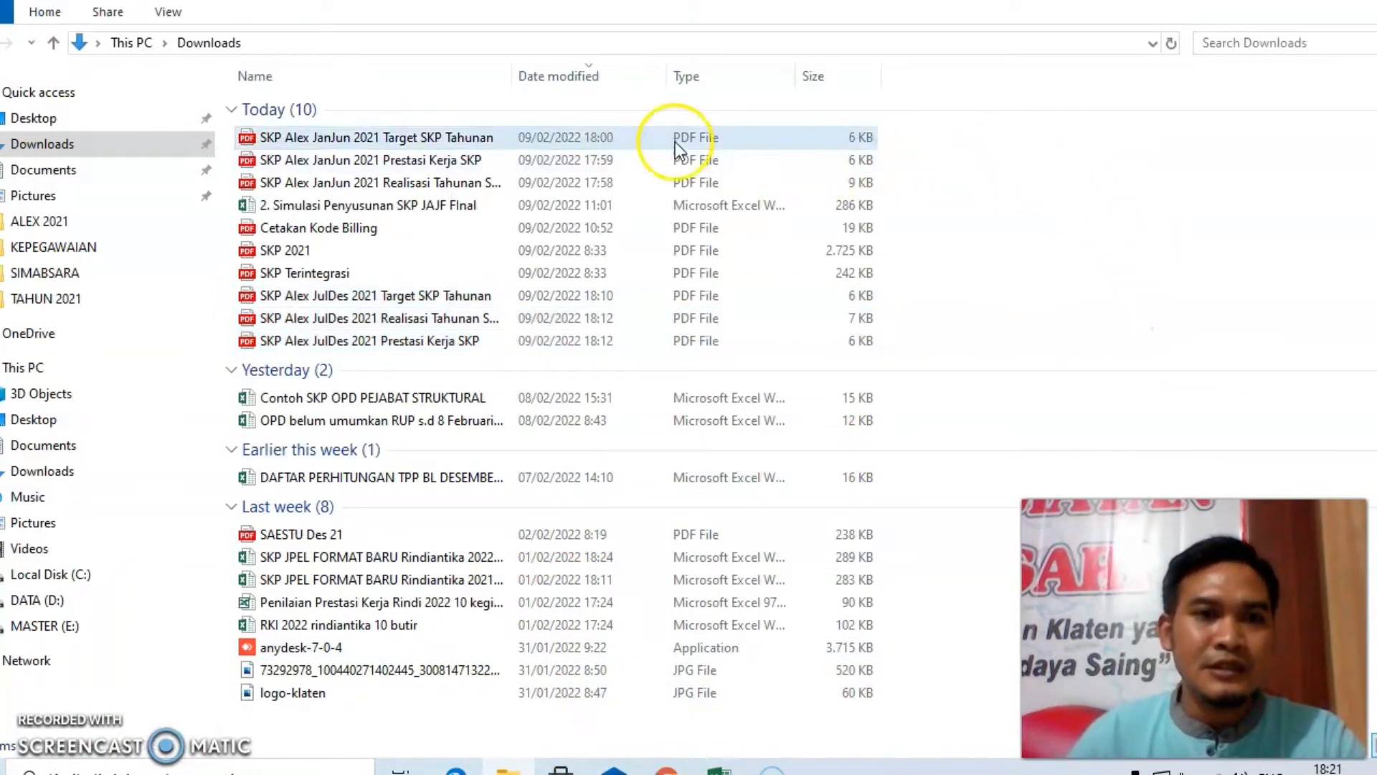
{"action": "left_click", "coordinate": [411, 321]}
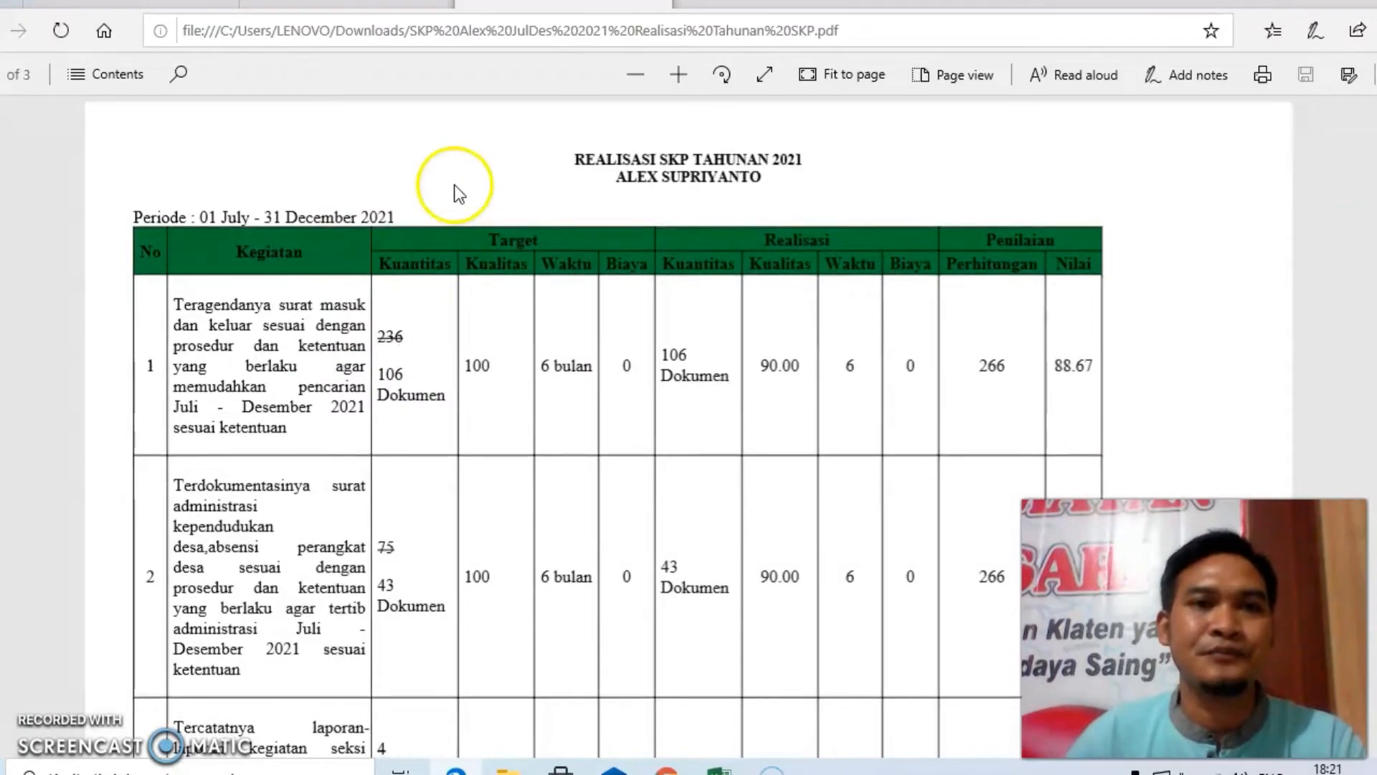
{"action": "scroll", "coordinate": [457, 294], "scroll_direction": "down", "scroll_amount": 10}
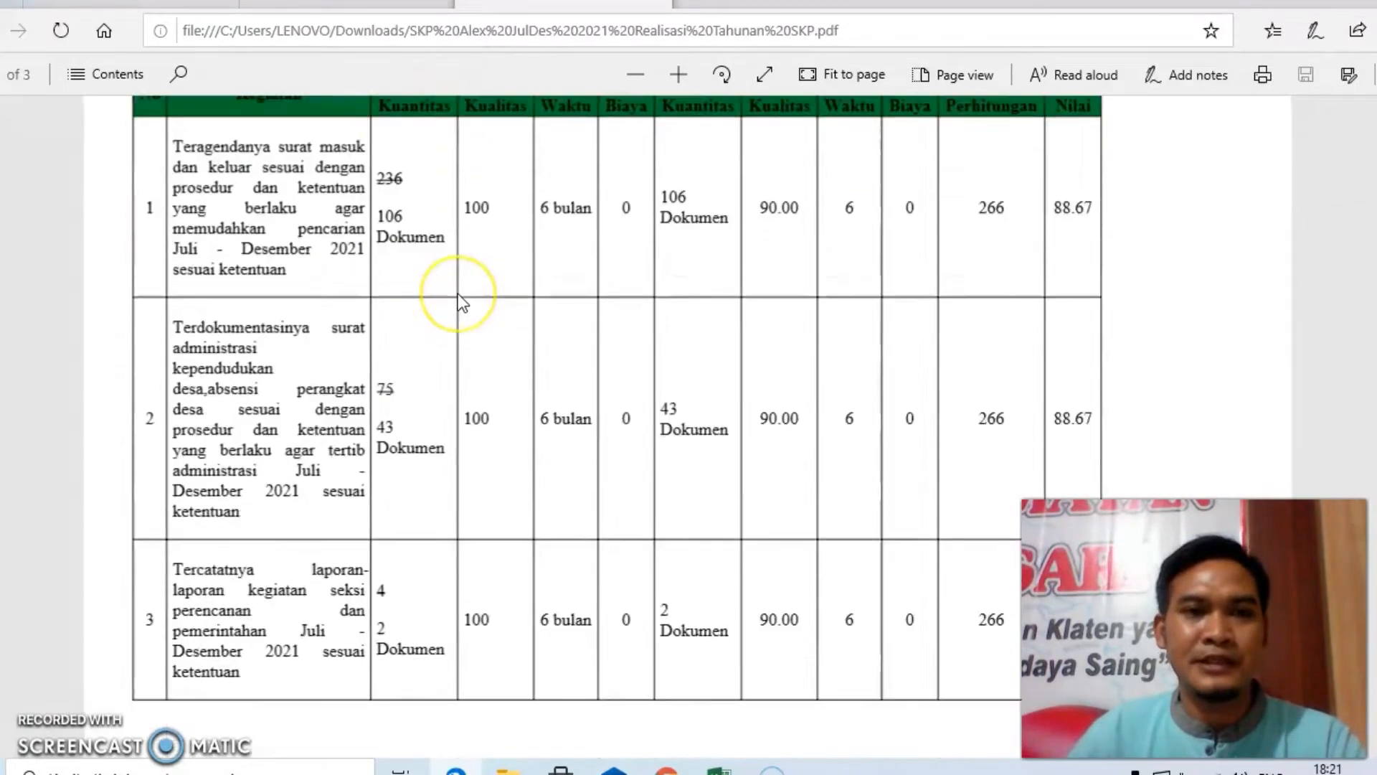
{"action": "scroll", "coordinate": [458, 294], "scroll_direction": "down", "scroll_amount": 6}
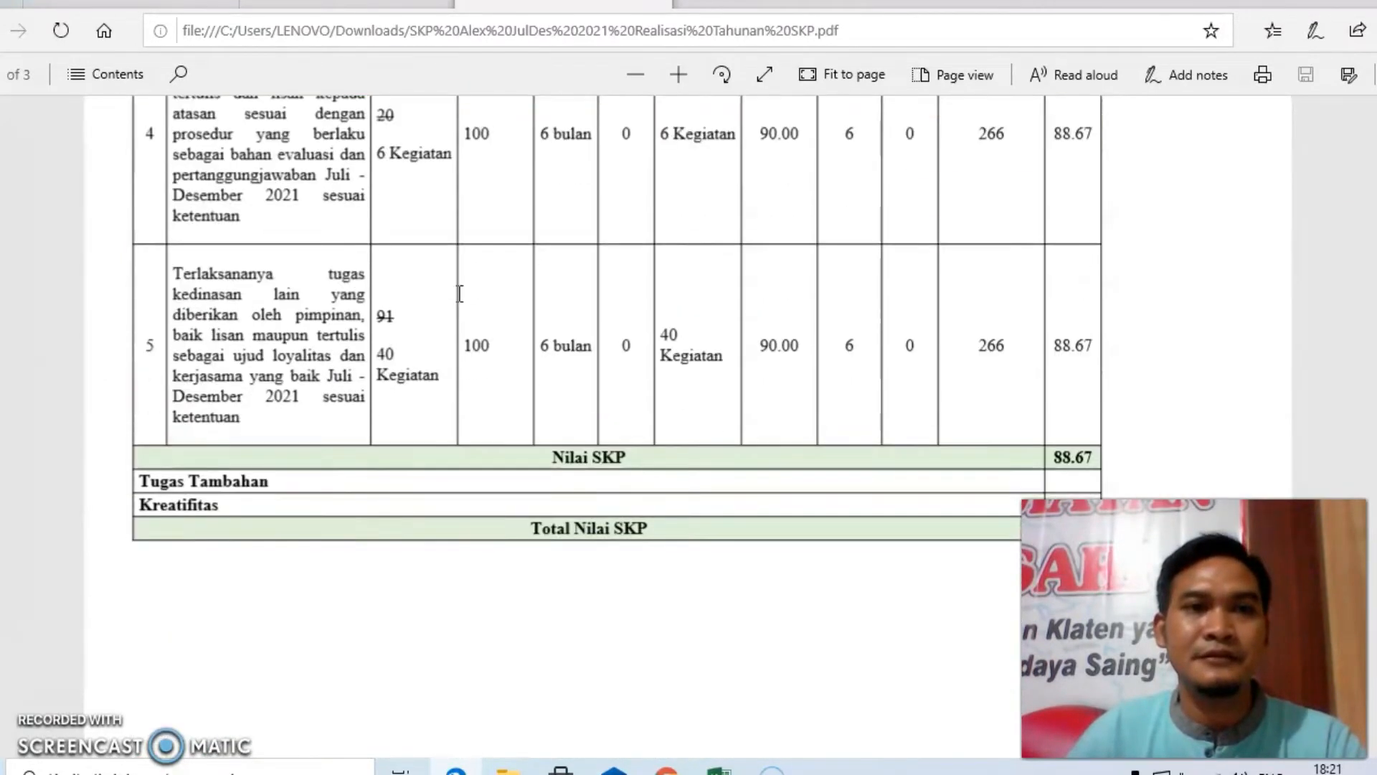
{"action": "scroll", "coordinate": [458, 294], "scroll_direction": "up", "scroll_amount": 11}
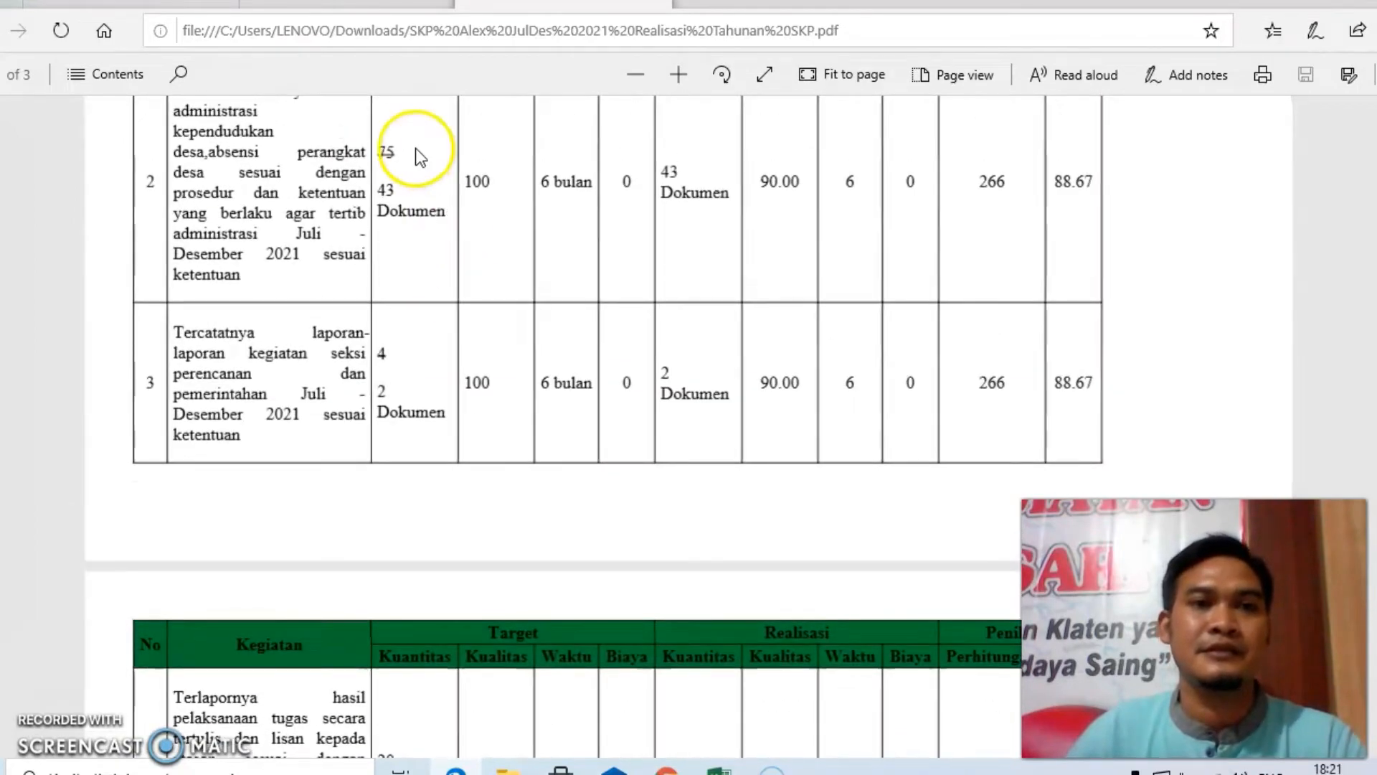
{"action": "scroll", "coordinate": [416, 148], "scroll_direction": "up", "scroll_amount": 3}
{"action": "mouse_move", "coordinate": [394, 25]}
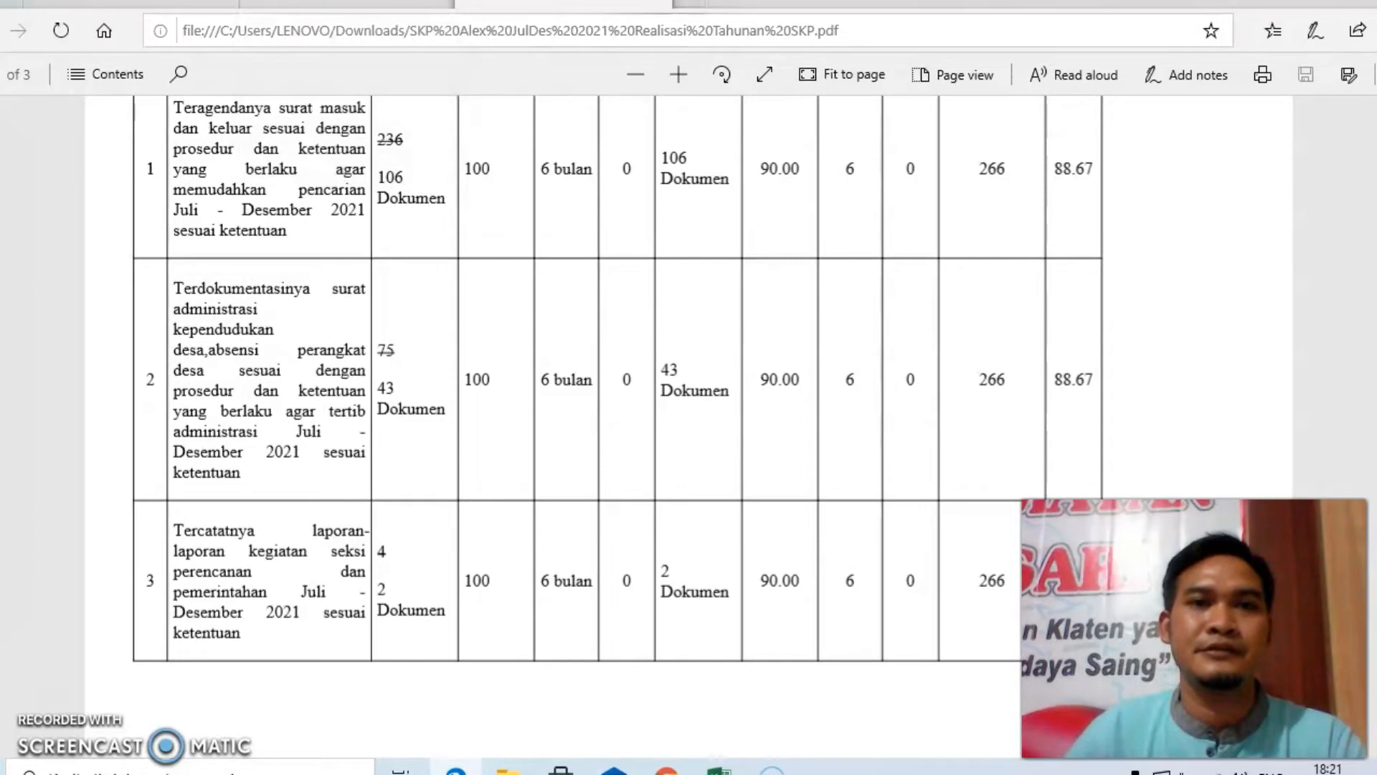
Copy the assessor's name from the January–June 2021 Target SKP Tahunan PDF into Nama under PEJABAT PENILAI KINERJA in the Excel workbook
{"action": "left_click", "coordinate": [351, 4]}
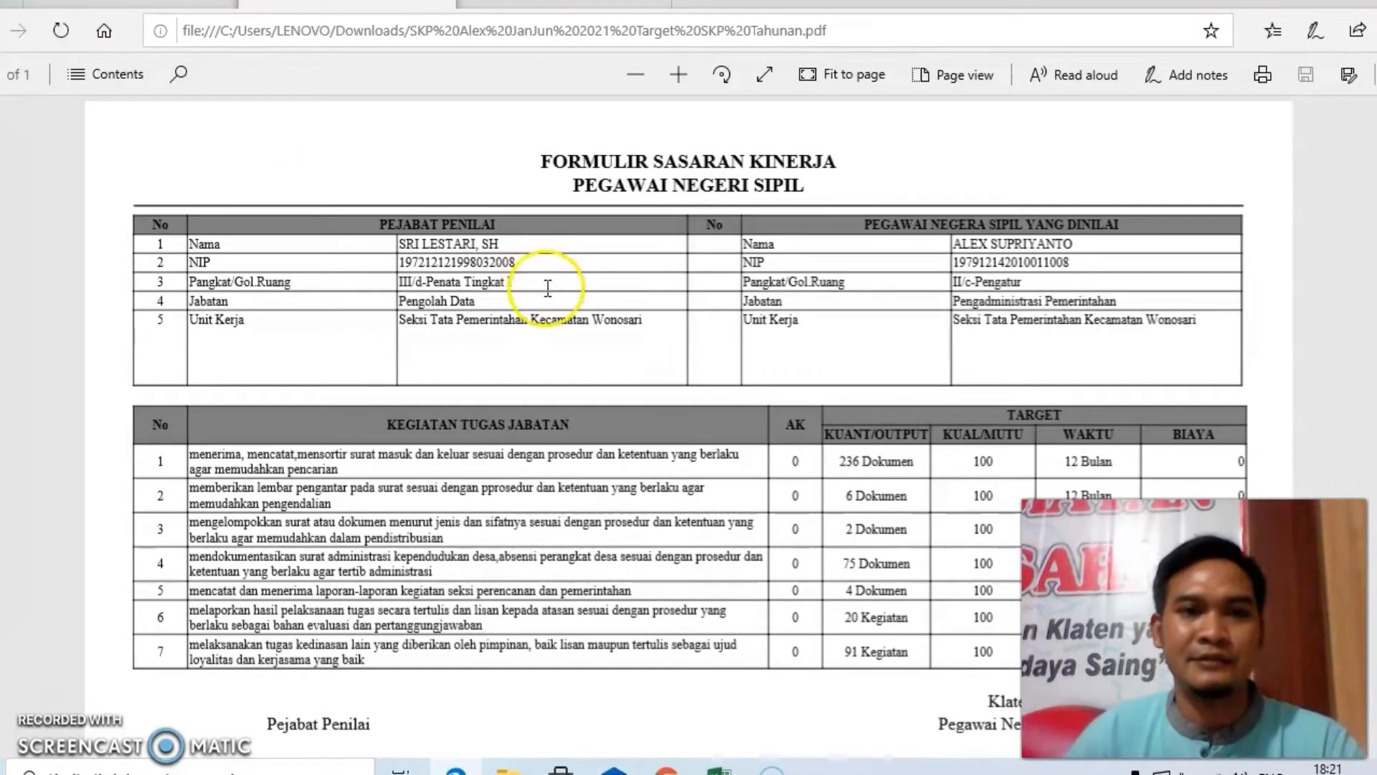
{"action": "left_click_drag", "start_coordinate": [501, 244], "coordinate": [410, 250]}
{"action": "key", "text": "ctrl+c"}
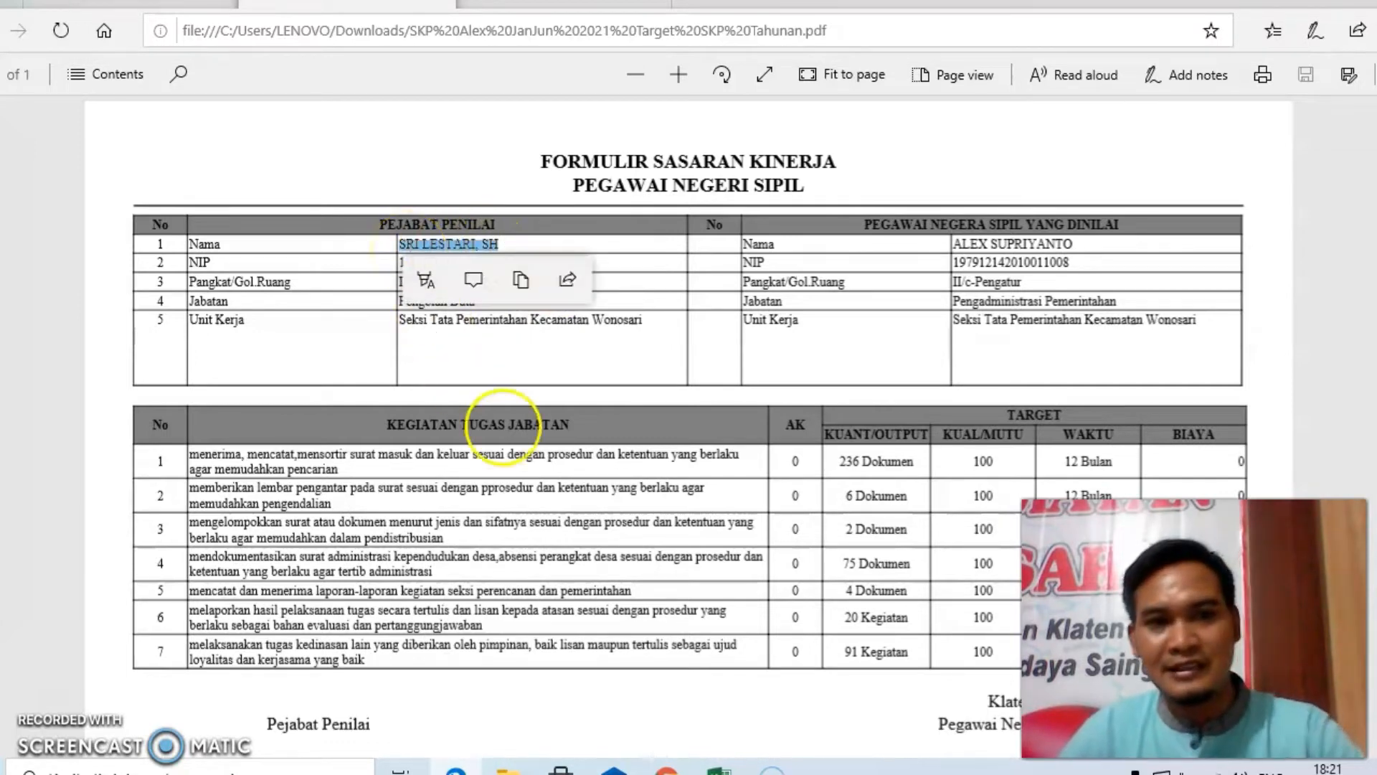
{"action": "mouse_move", "coordinate": [718, 769]}
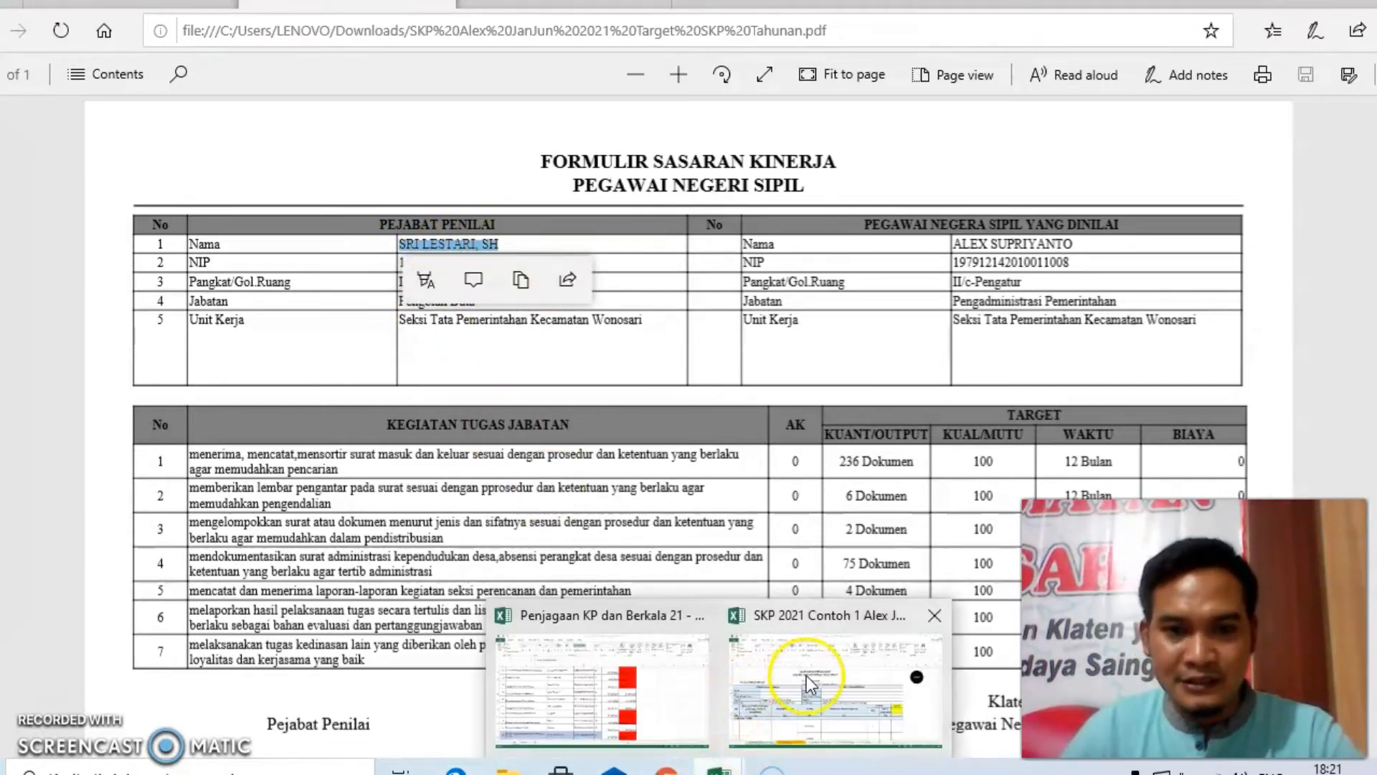
{"action": "mouse_move", "coordinate": [806, 674]}
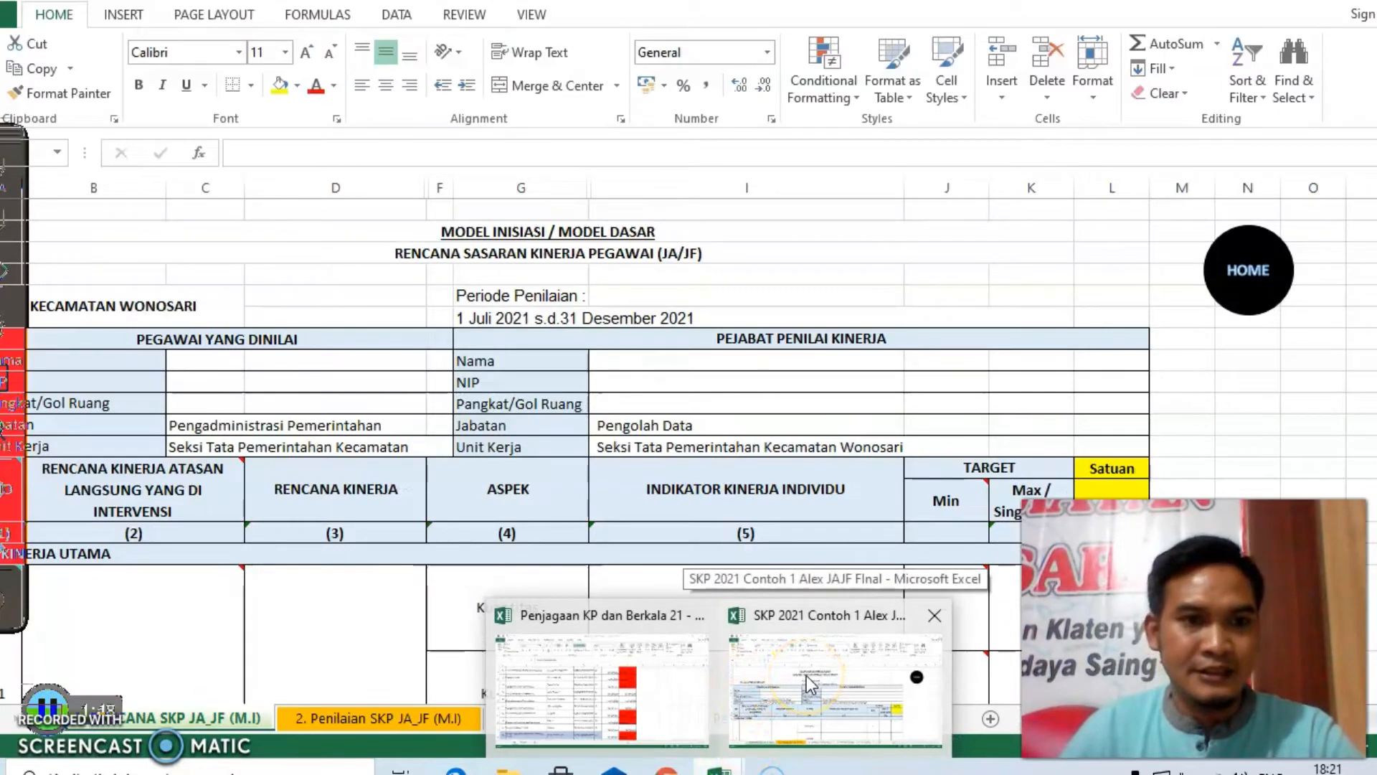
{"action": "left_click", "coordinate": [807, 674]}
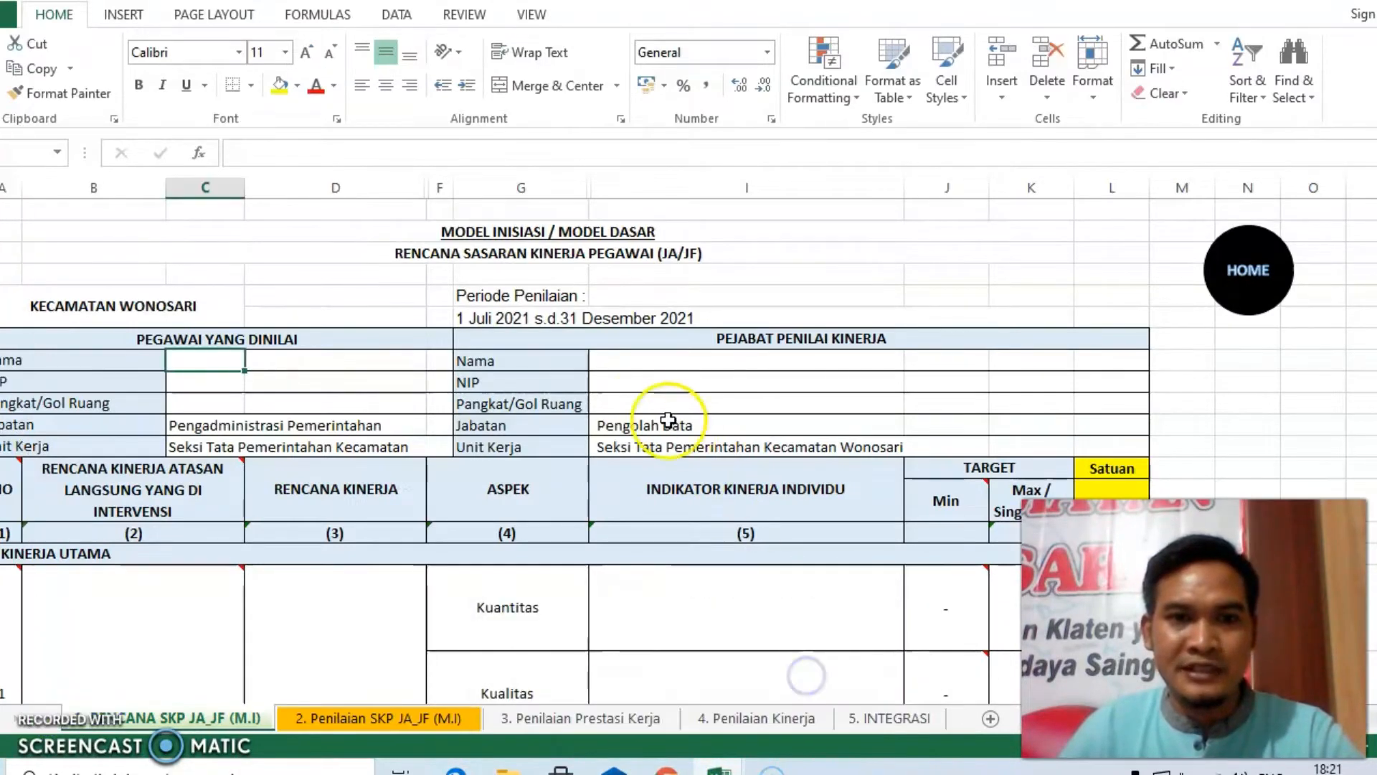
{"action": "left_click", "coordinate": [611, 363]}
{"action": "double_click", "coordinate": [611, 363]}
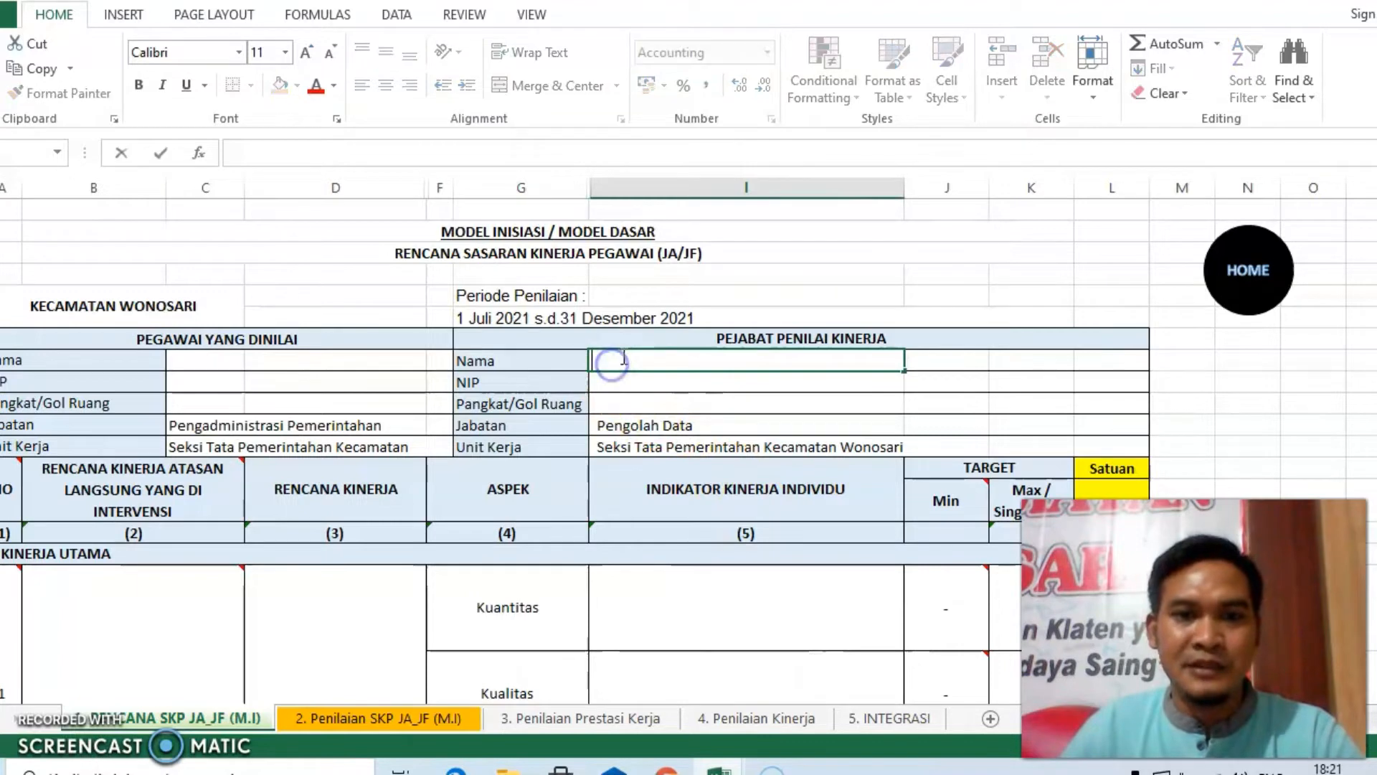
{"action": "key", "text": "ctrl+v"}
{"action": "left_click", "coordinate": [681, 388]}
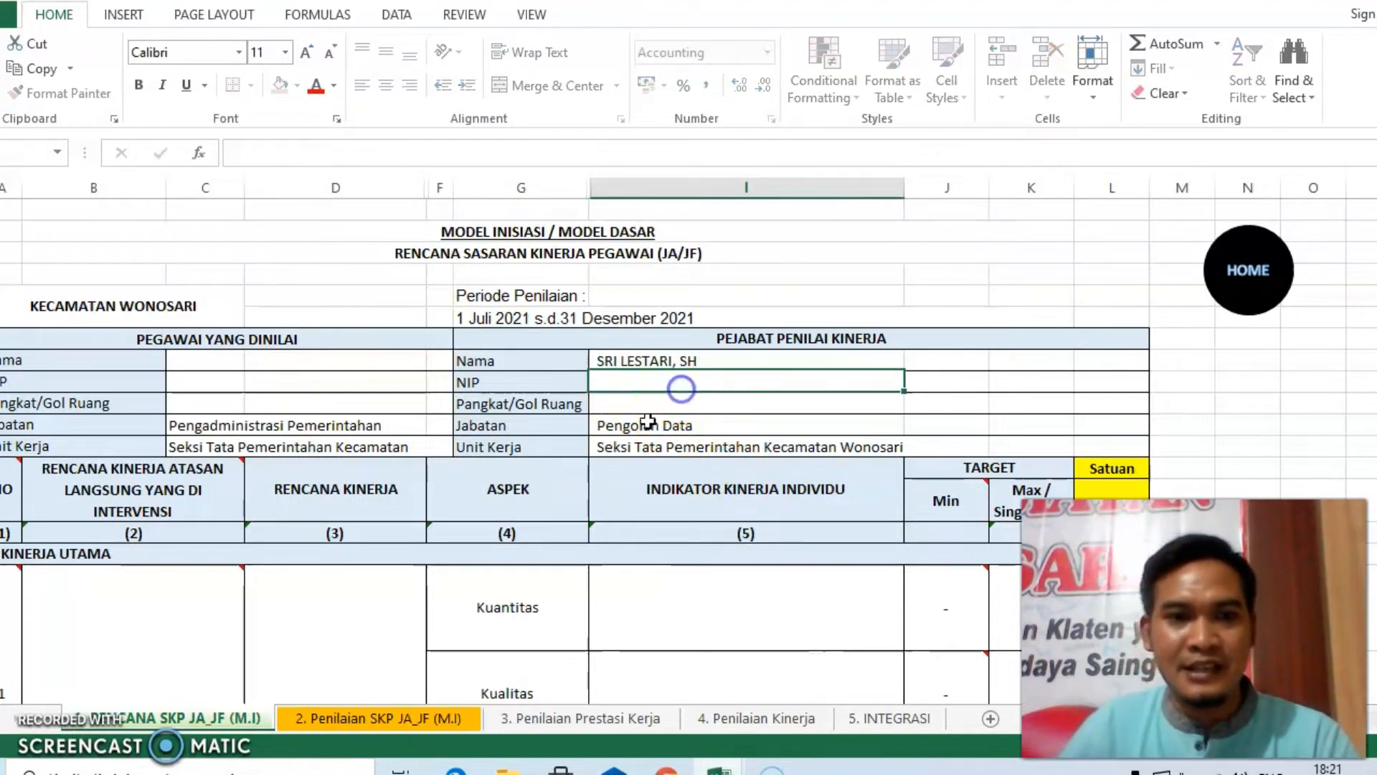
Try to copy the assessor's NIP from the Target SKP PDF into the assessor's NIP cell in Excel as a plain number
{"action": "left_click", "coordinate": [457, 769]}
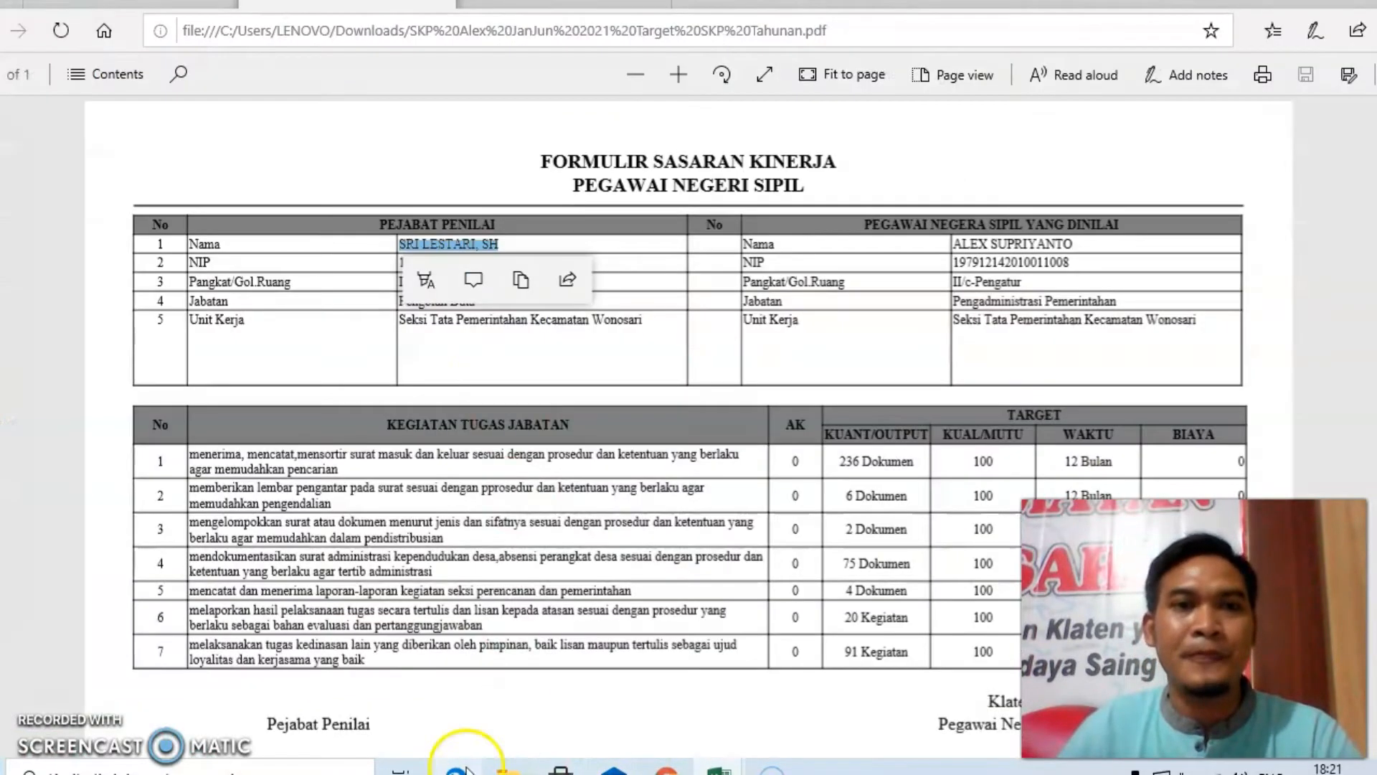
{"action": "left_click_drag", "start_coordinate": [517, 262], "coordinate": [402, 262]}
{"action": "key", "text": "ctrl+c"}
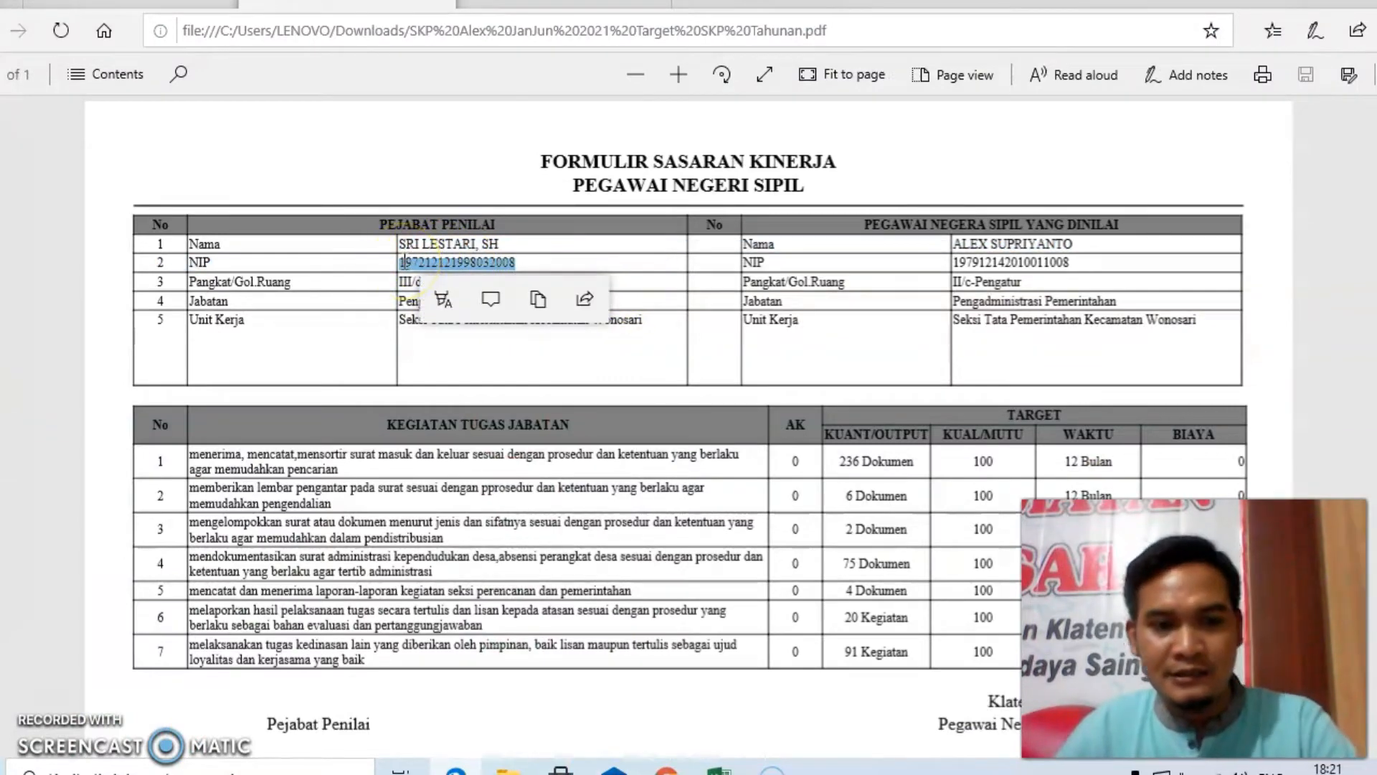
{"action": "mouse_move", "coordinate": [724, 766]}
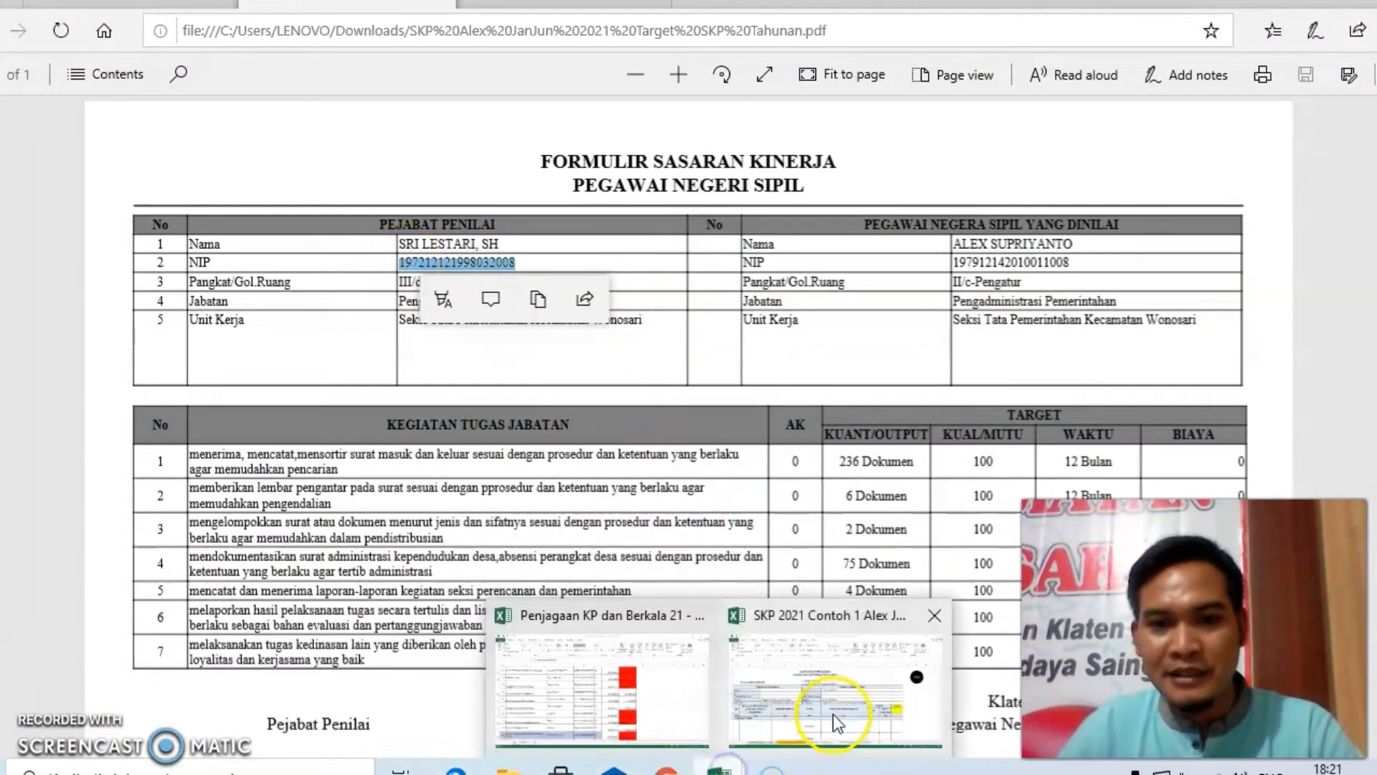
{"action": "left_click", "coordinate": [834, 710]}
{"action": "double_click", "coordinate": [673, 385]}
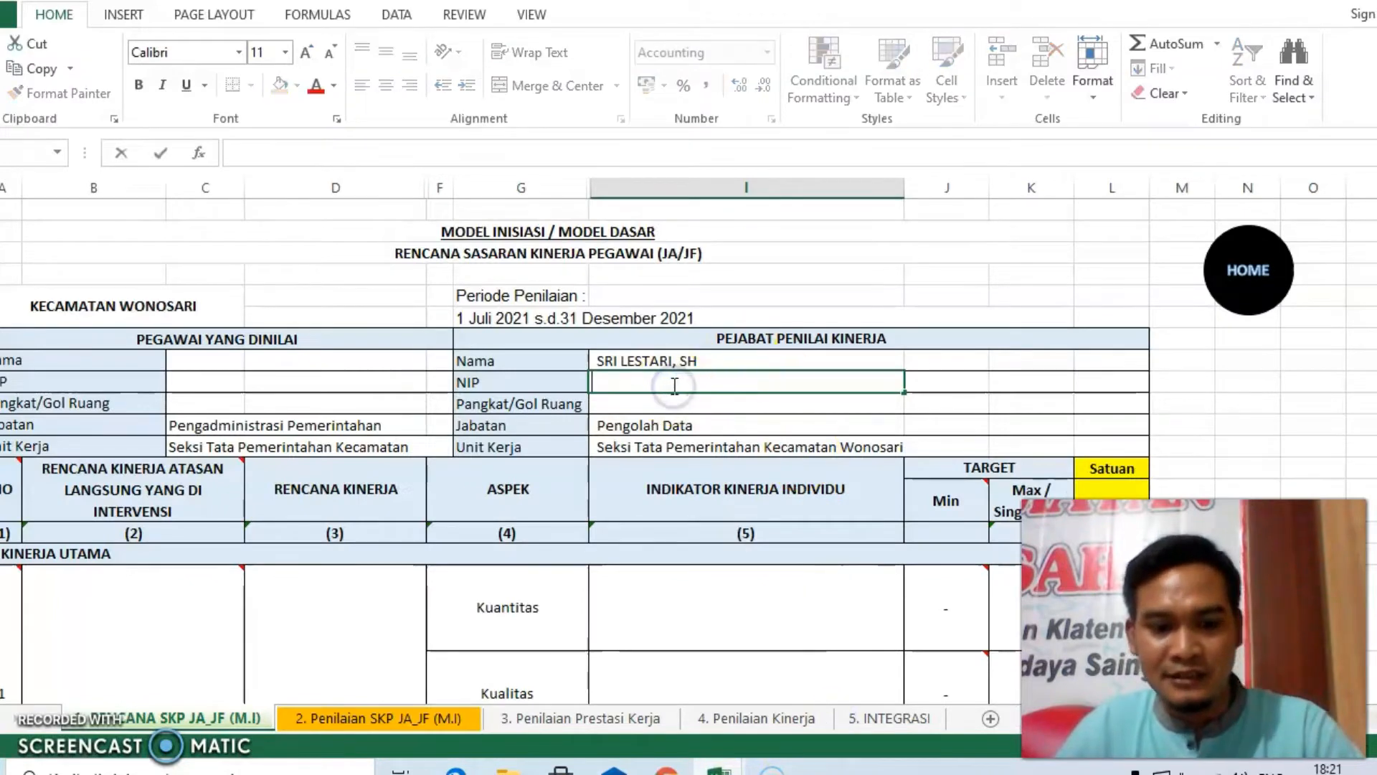
{"action": "key", "text": "ctrl+v"}
{"action": "left_click", "coordinate": [667, 404]}
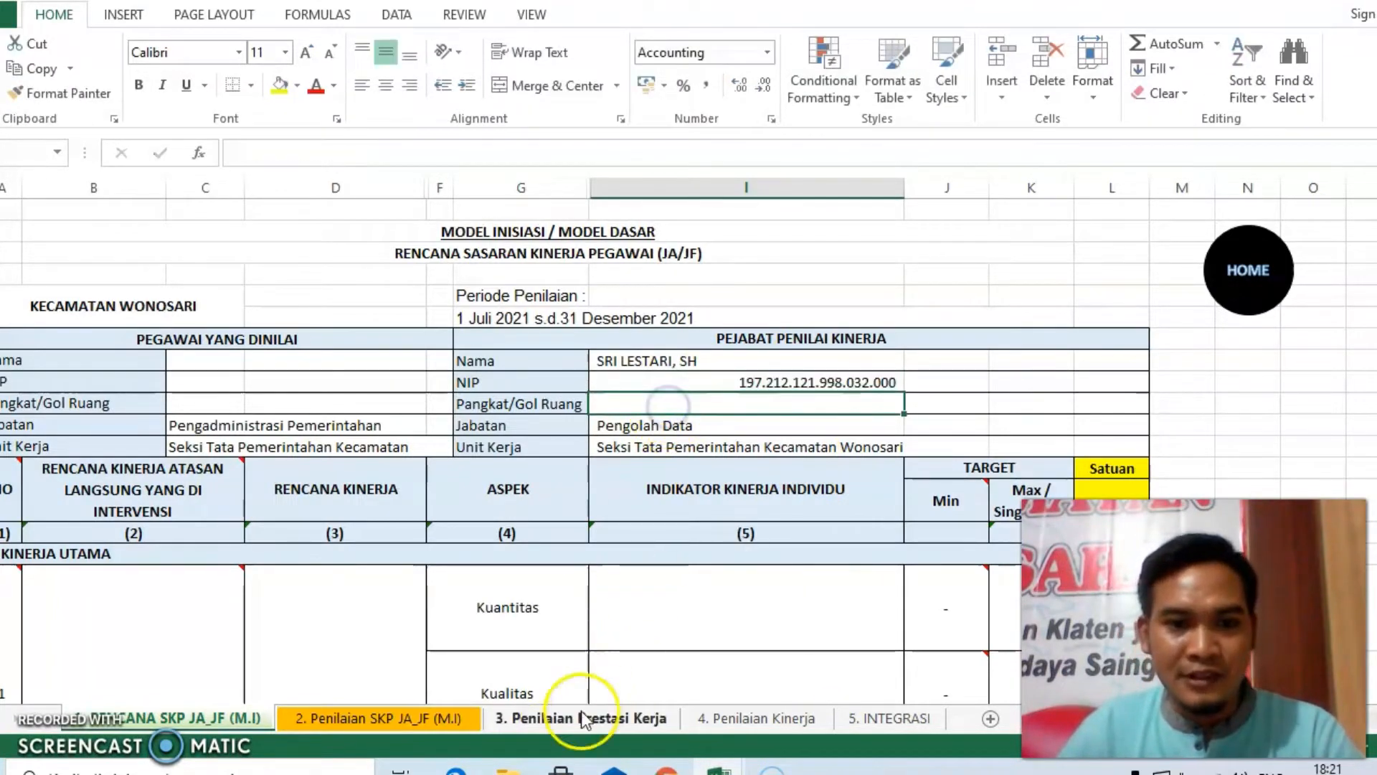
Copy the assessor's rank "III/d-Penata Tingkat I" from the Target SKP PDF into the assessor's Pangkat/Gol Ruang cell in Excel
{"action": "key", "text": "alt+Tab"}
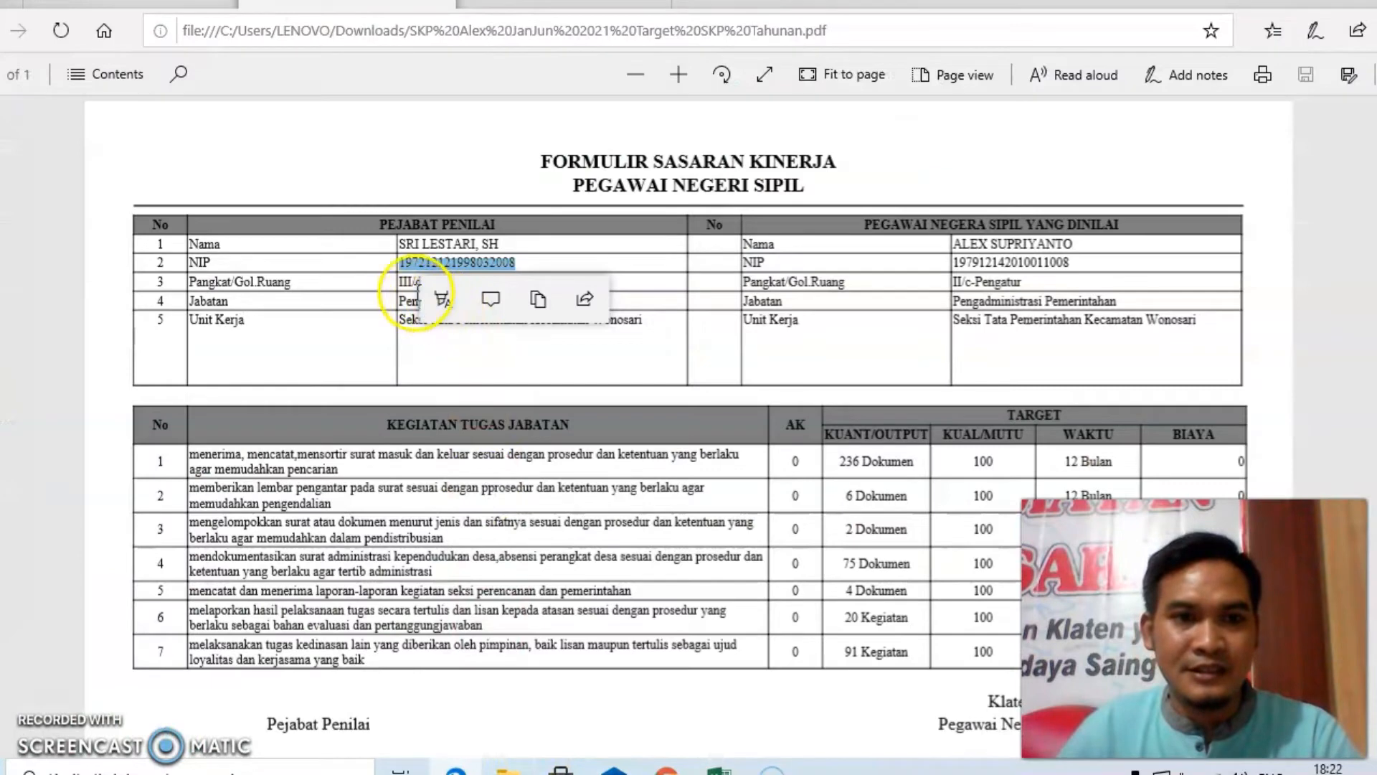
{"action": "left_click_drag", "start_coordinate": [400, 280], "coordinate": [523, 279]}
{"action": "key", "text": "ctrl+c"}
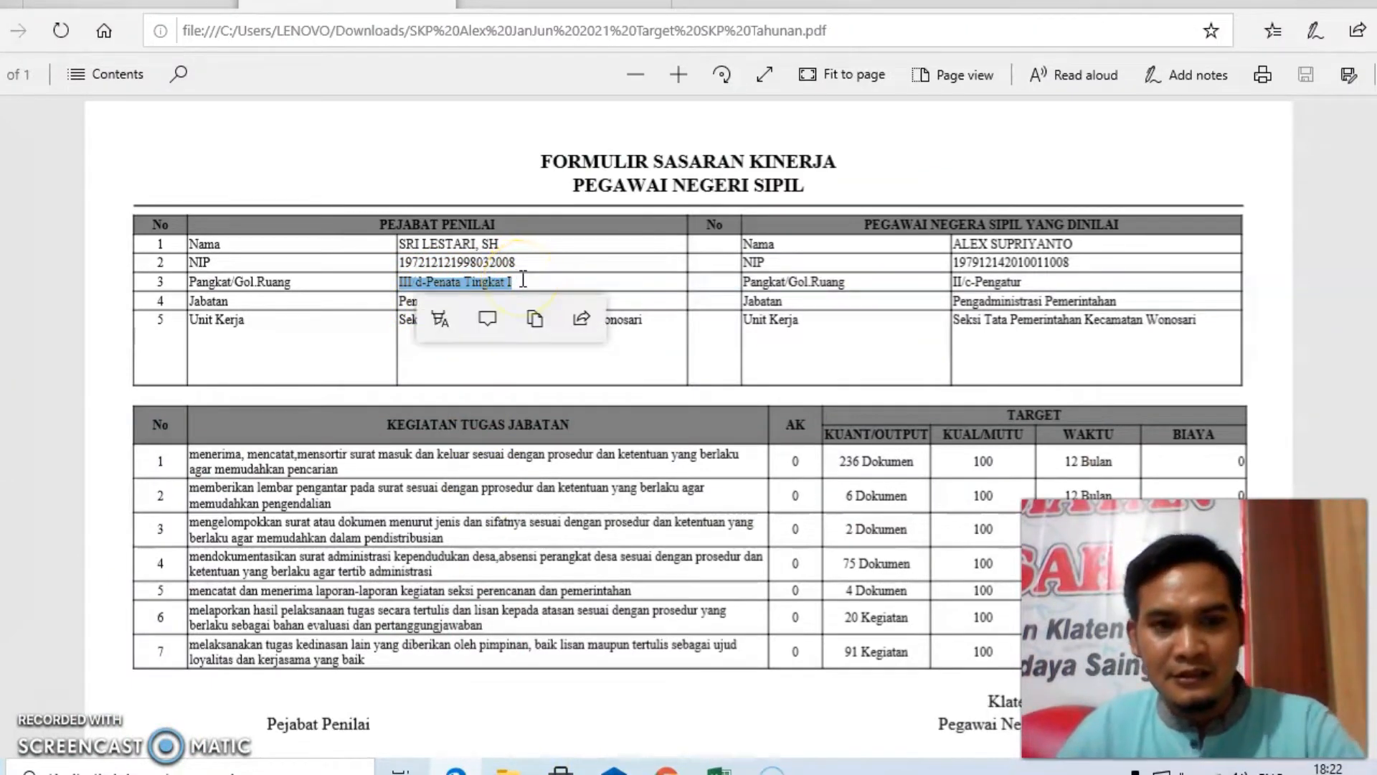
{"action": "mouse_move", "coordinate": [719, 766]}
{"action": "left_click", "coordinate": [806, 690]}
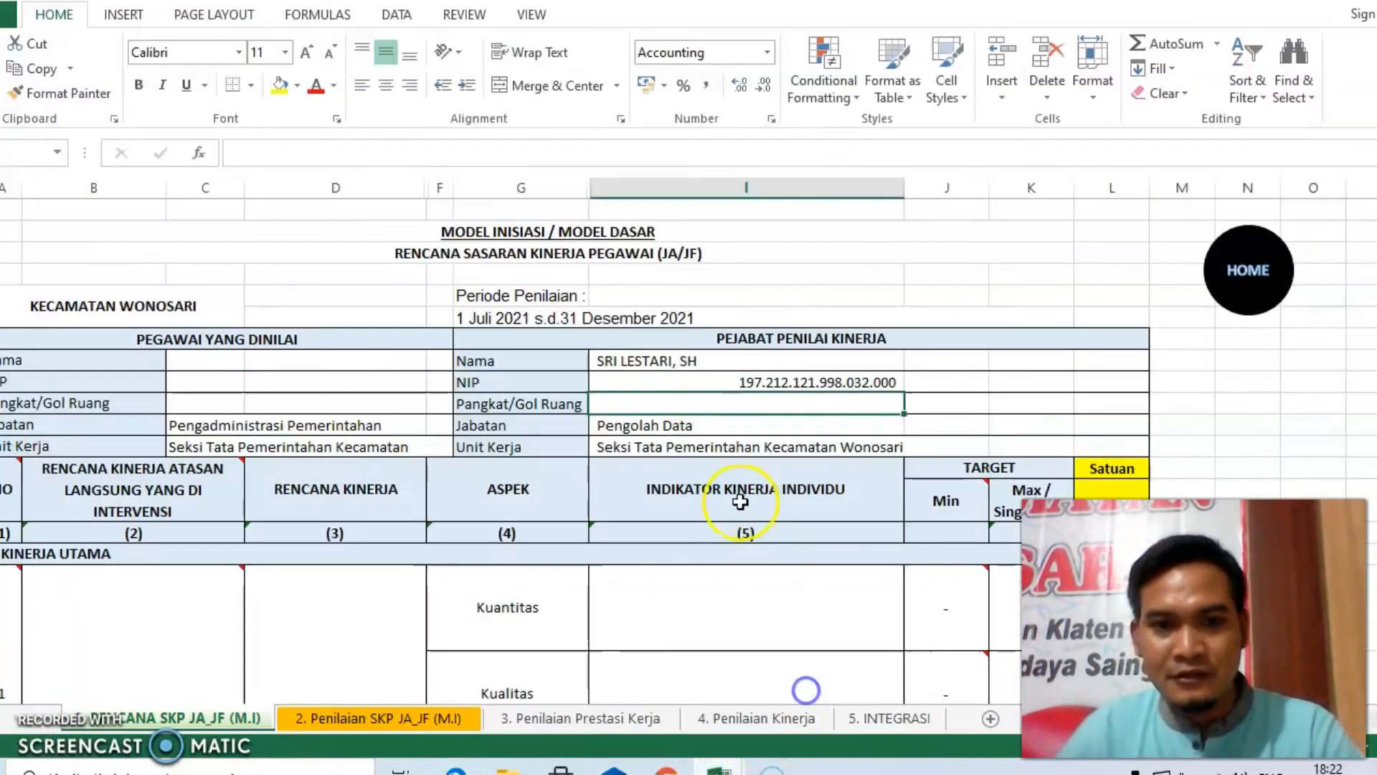
{"action": "double_click", "coordinate": [670, 406]}
{"action": "key", "text": "ctrl+v"}
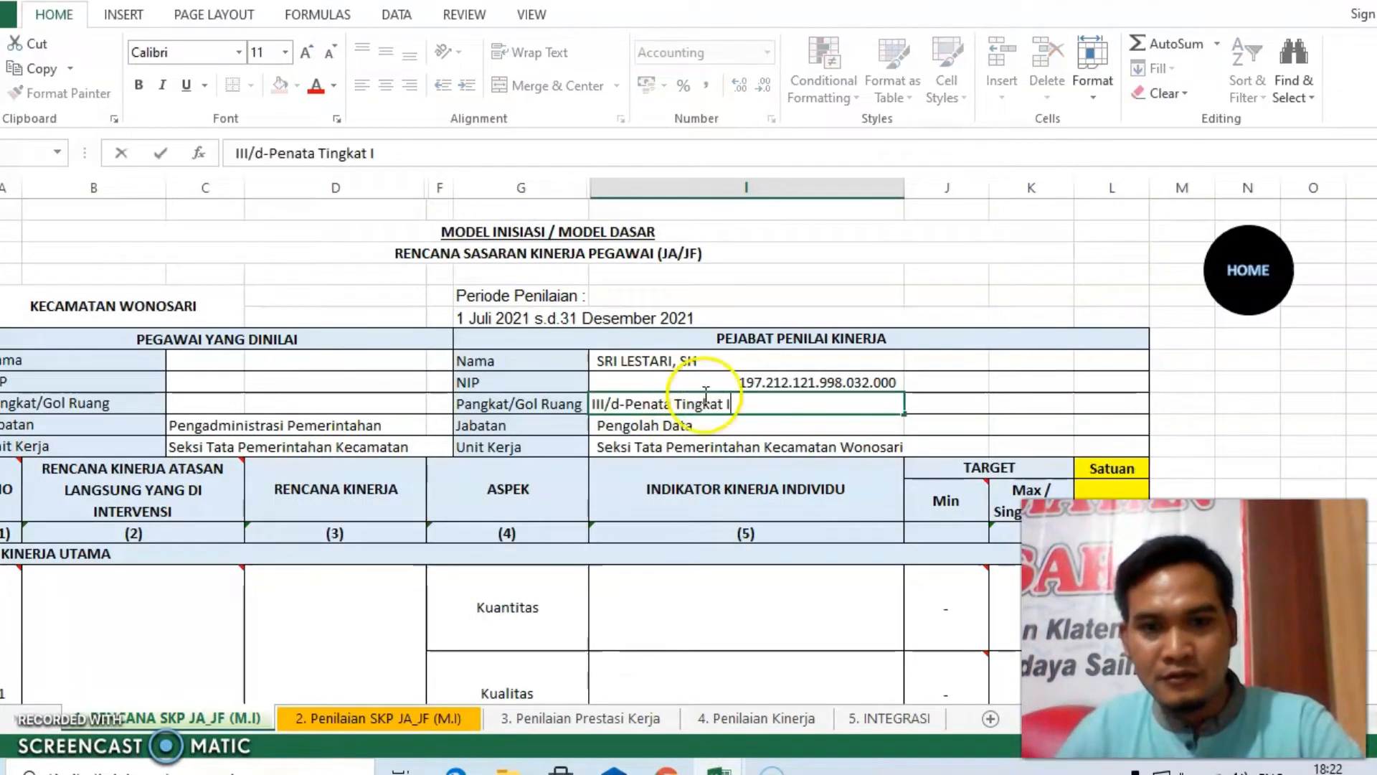
{"action": "left_click", "coordinate": [721, 381]}
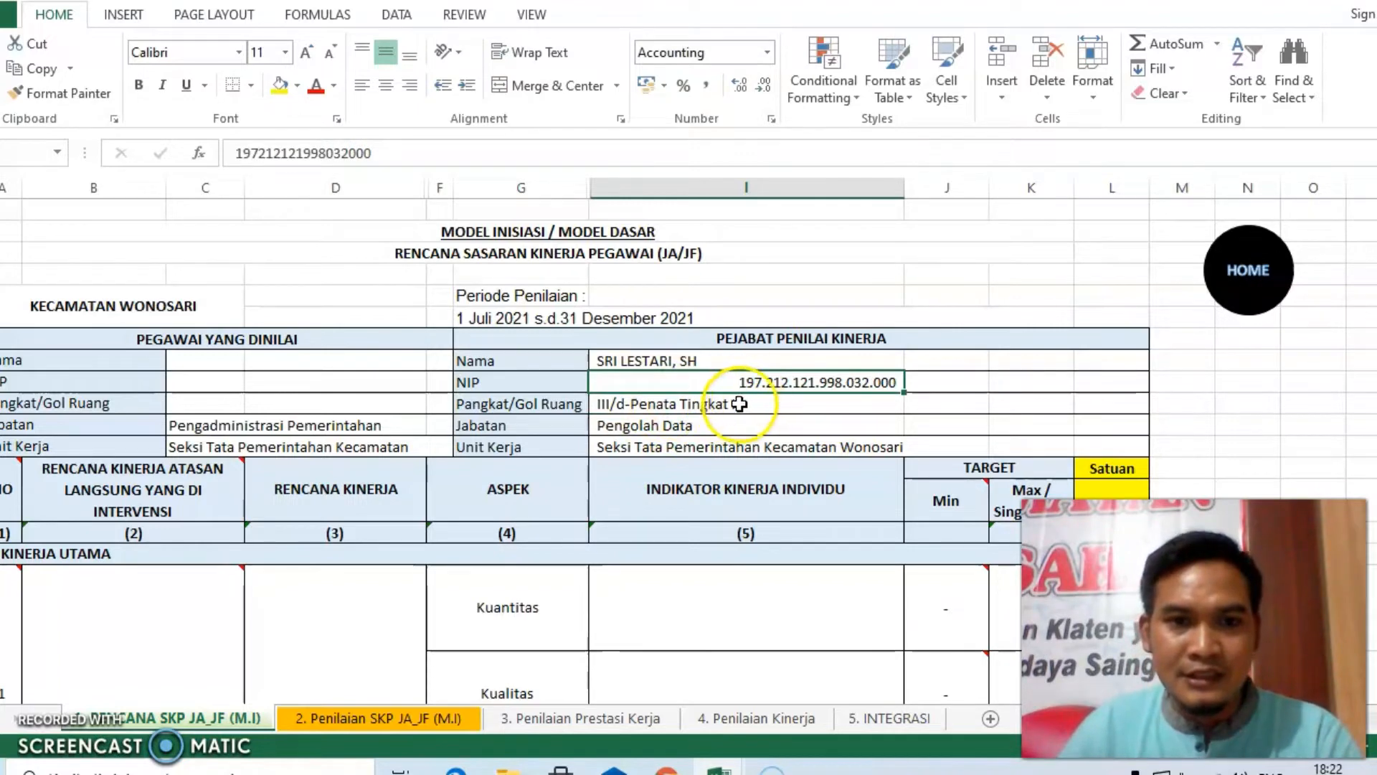
Rewrite the assessor's Pangkat/Gol Ruang with the rank title first, as "Penata Tingkat I/IIId"
{"action": "double_click", "coordinate": [644, 404]}
{"action": "left_click_drag", "start_coordinate": [629, 408], "coordinate": [702, 411]}
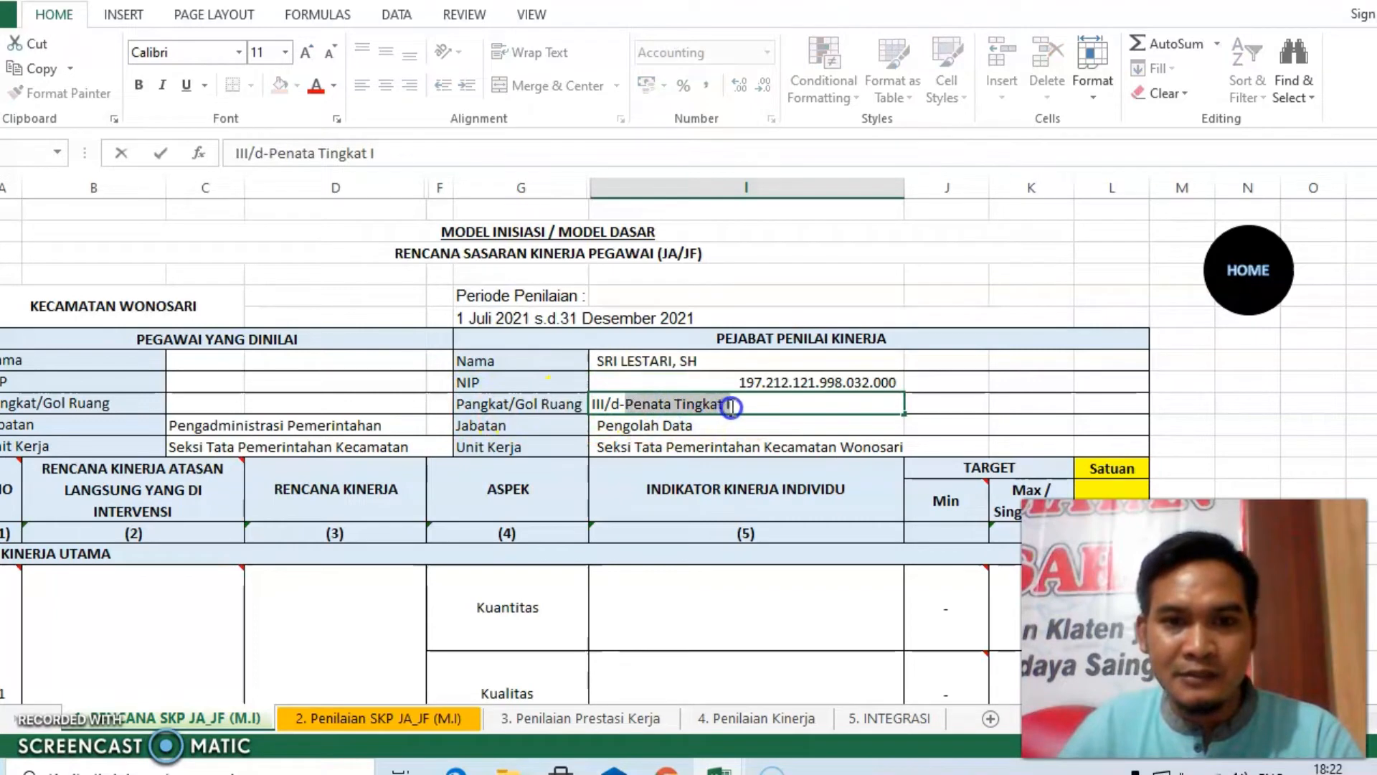
{"action": "key", "text": "BackSpace"}
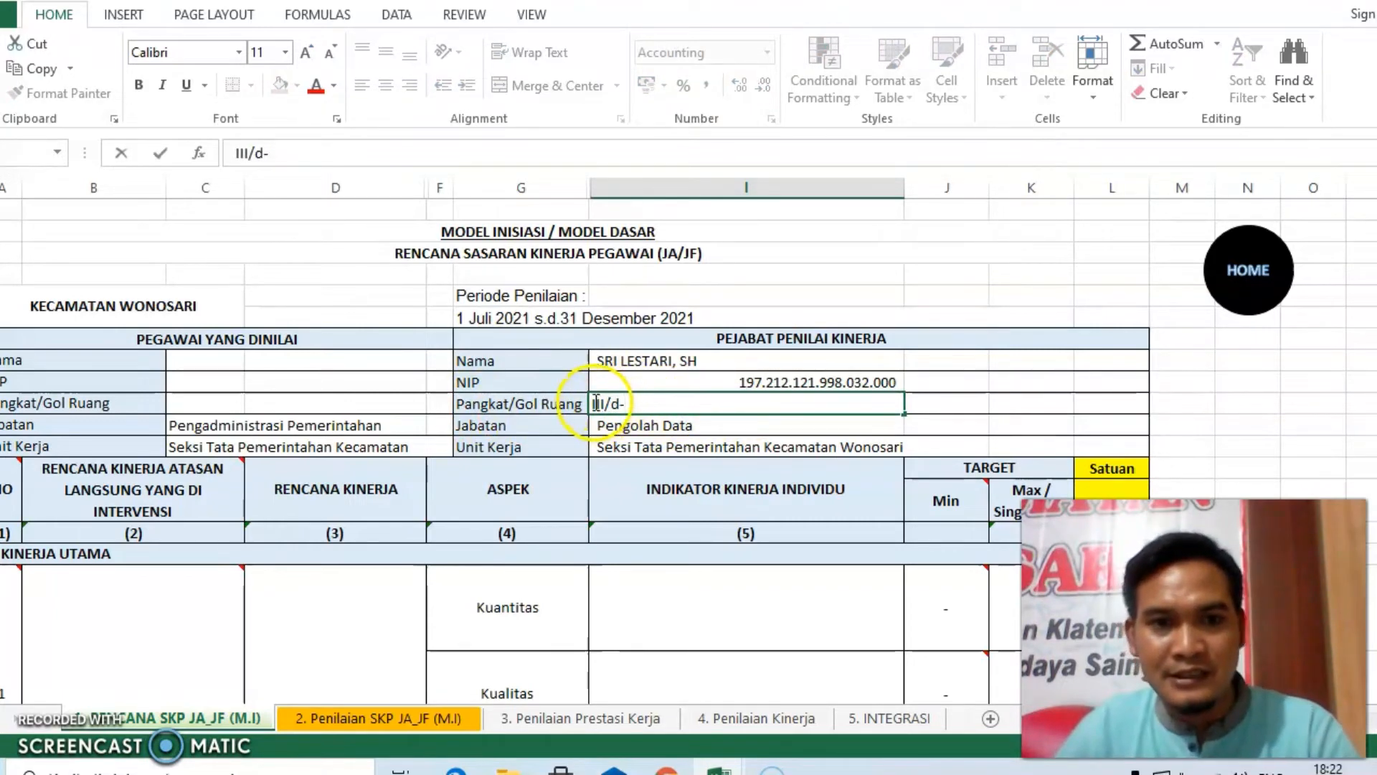
{"action": "type", "text": "Penata Tingkat I"}
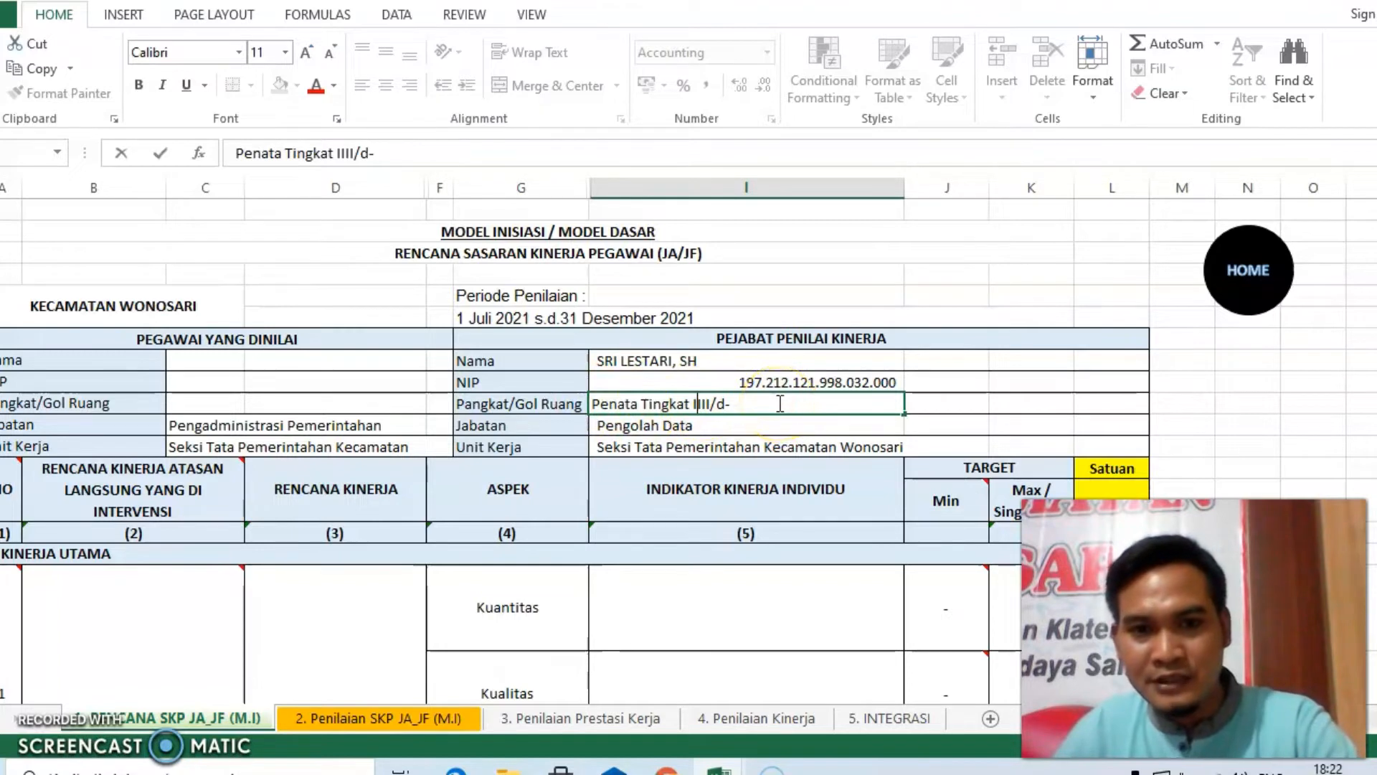
{"action": "left_click", "coordinate": [752, 404]}
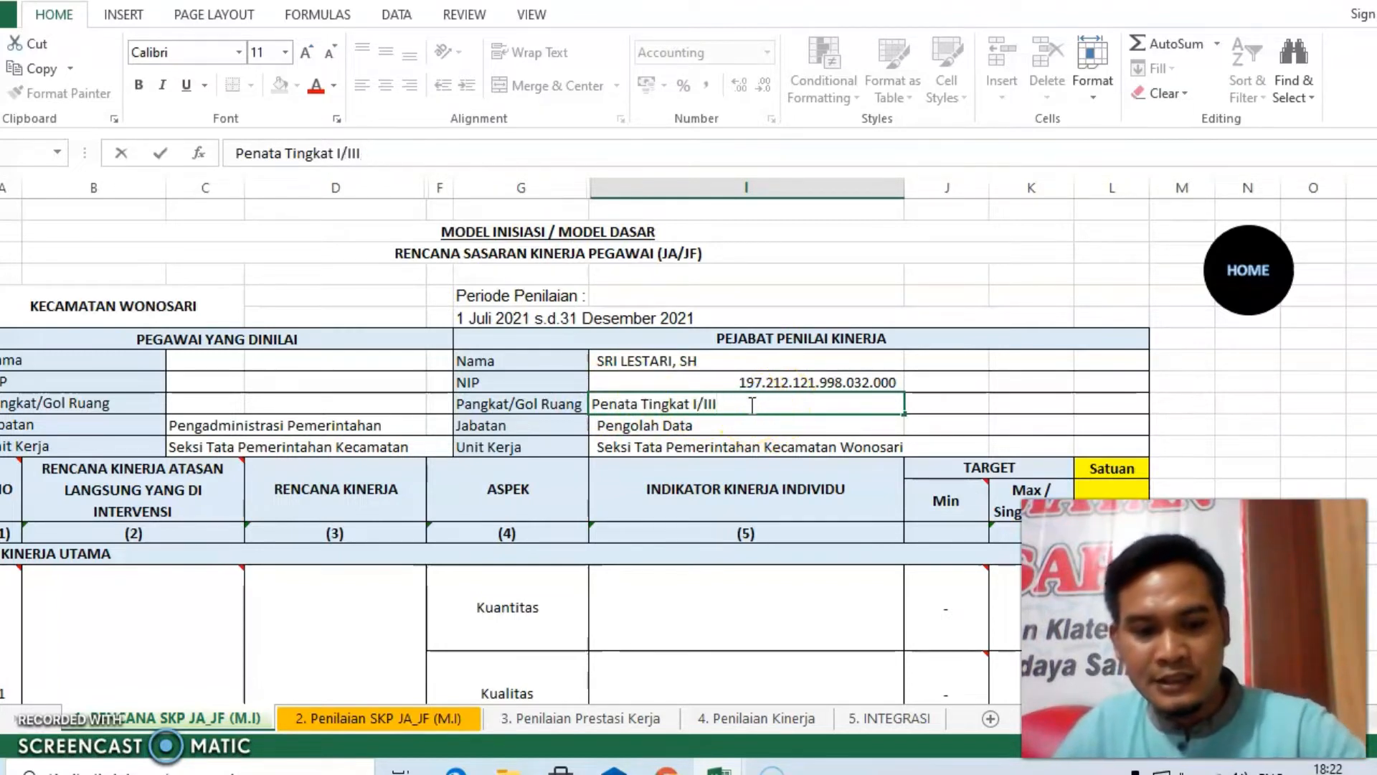
{"action": "left_click", "coordinate": [783, 381]}
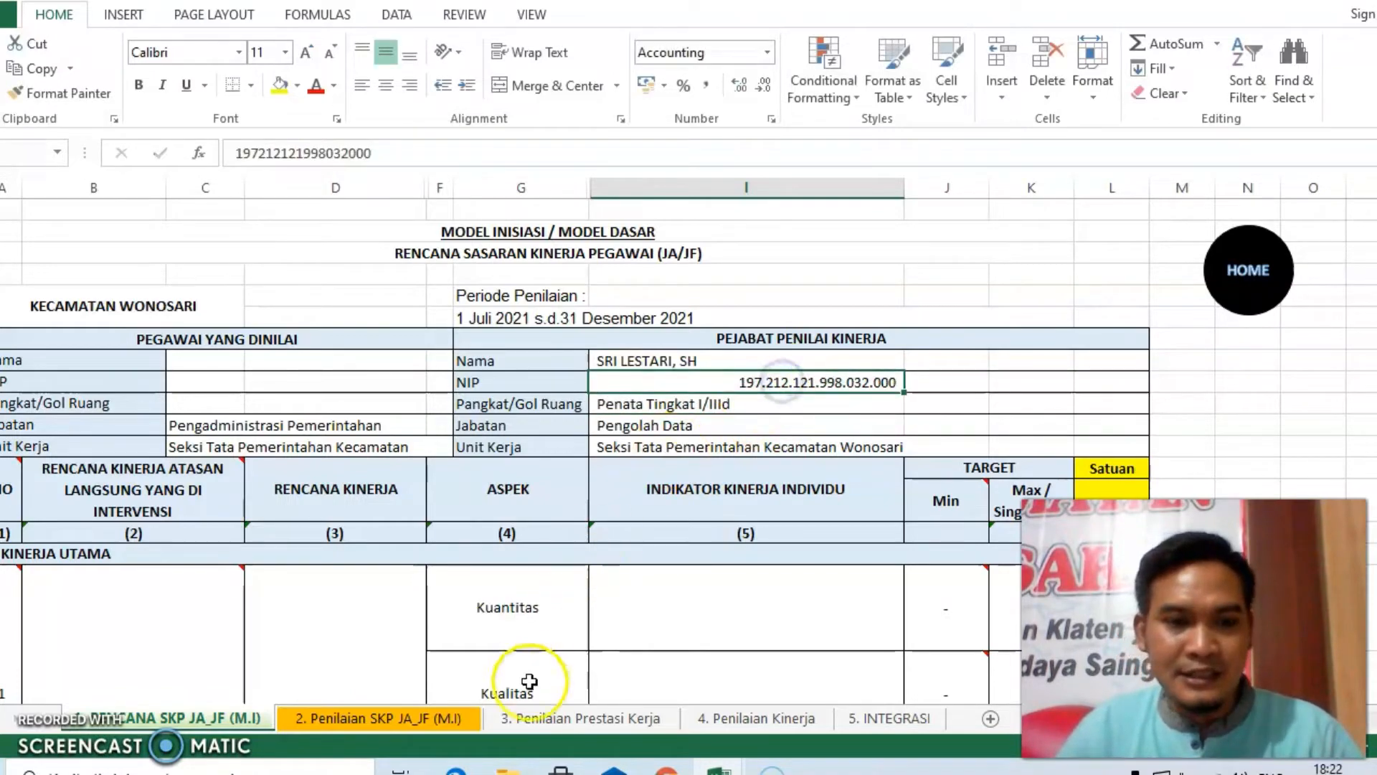
Copy the assessor's NIP from the Target SKP PDF again and replace the Excel NIP cell's content with it, stored as text with a leading apostrophe
{"action": "left_click", "coordinate": [457, 770]}
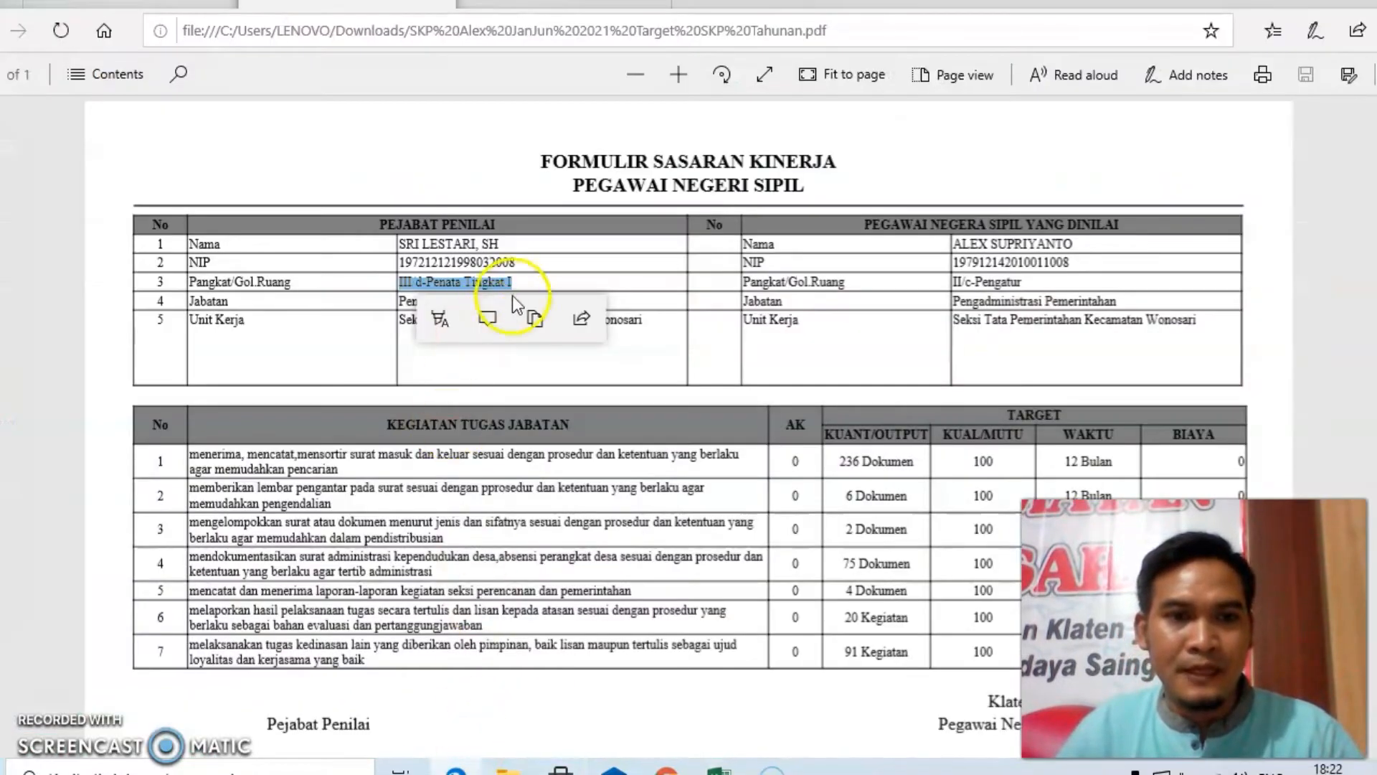
{"action": "left_click_drag", "start_coordinate": [522, 264], "coordinate": [403, 263]}
{"action": "key", "text": "ctrl+c"}
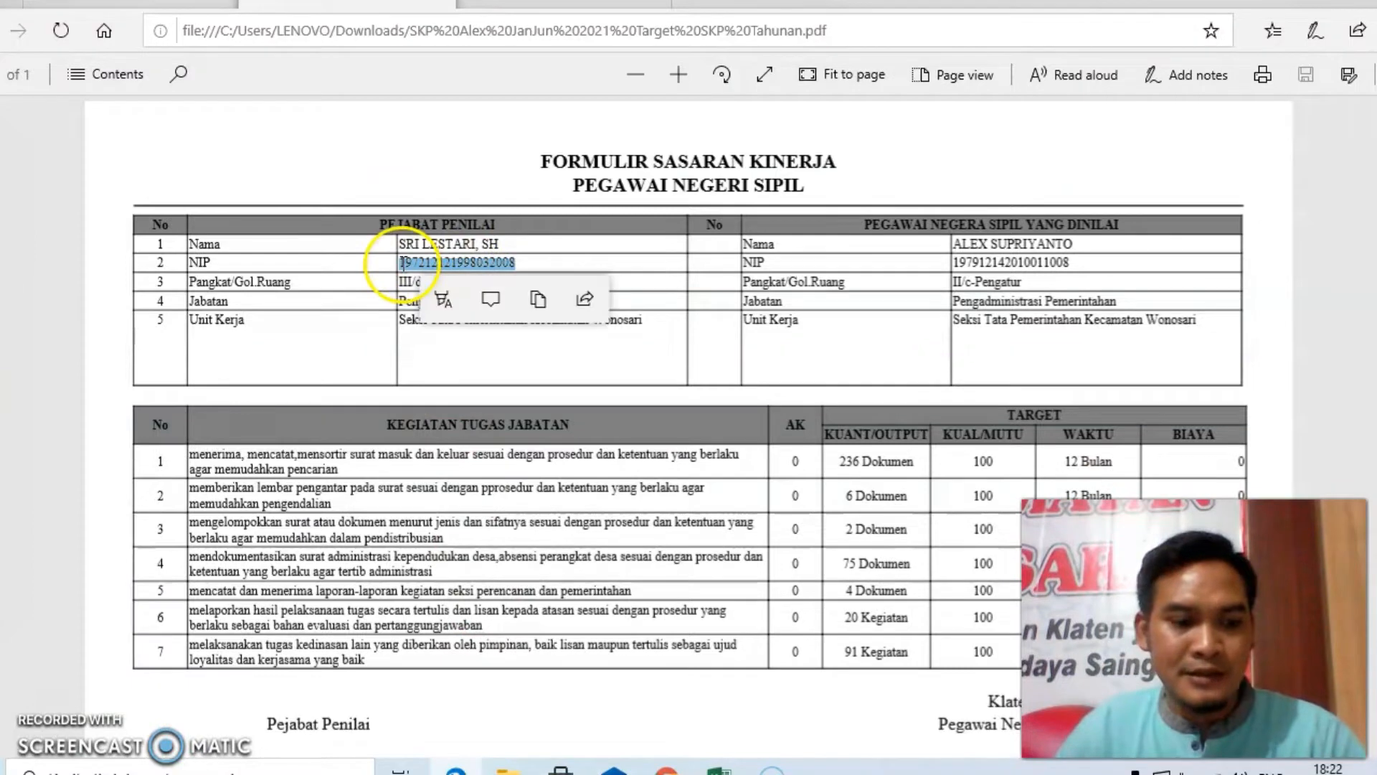
{"action": "mouse_move", "coordinate": [720, 770]}
{"action": "left_click", "coordinate": [825, 671]}
{"action": "double_click", "coordinate": [763, 385]}
{"action": "left_click_drag", "start_coordinate": [761, 384], "coordinate": [879, 384]}
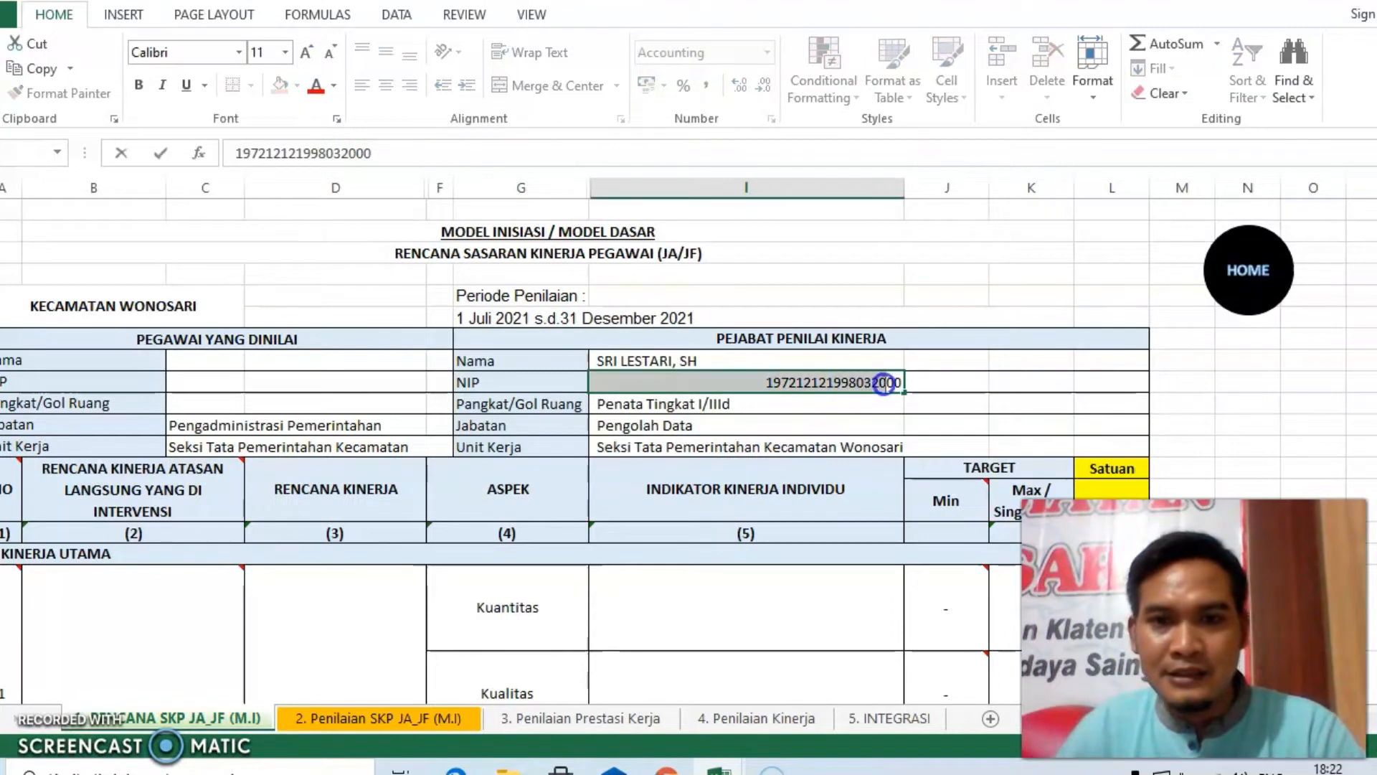
{"action": "key", "text": "ctrl+v"}
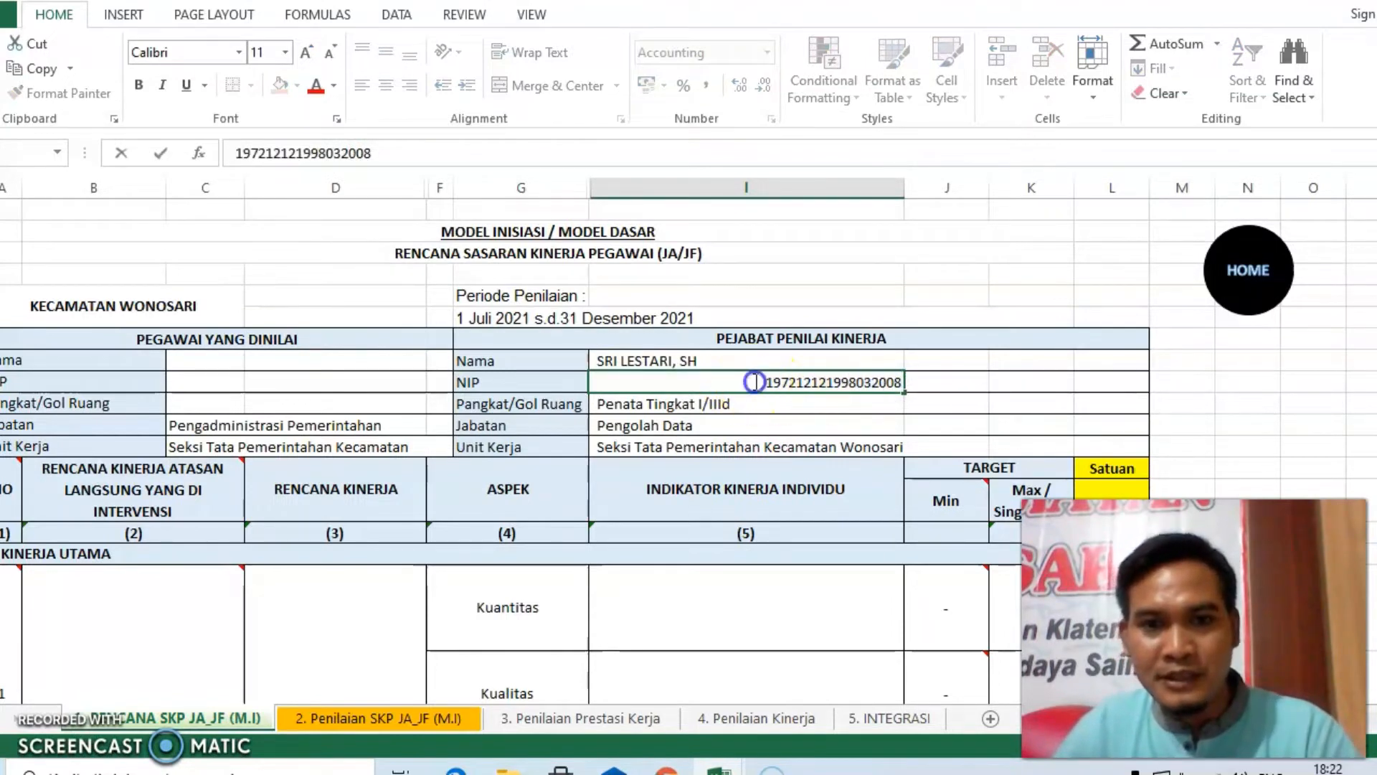
{"action": "type", "text": "'"}
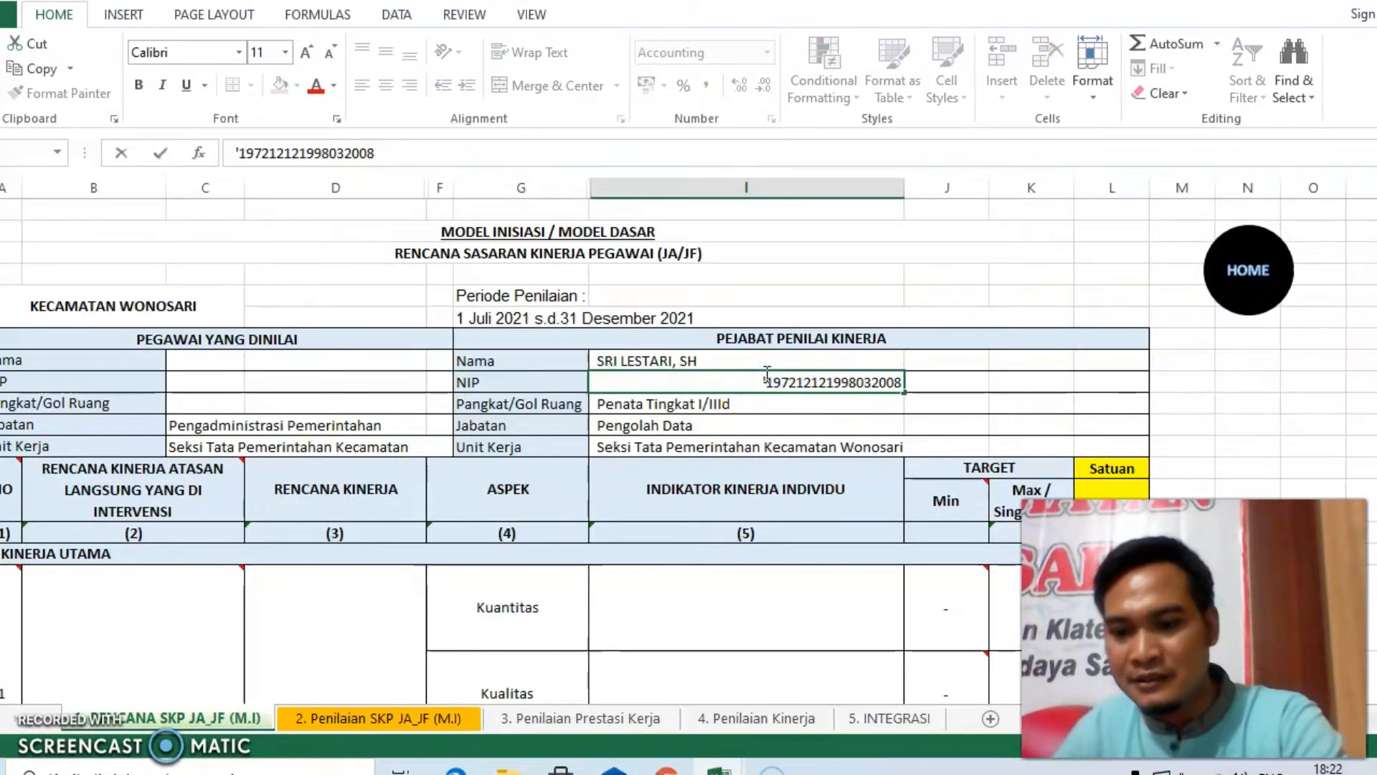
{"action": "key", "text": "Return"}
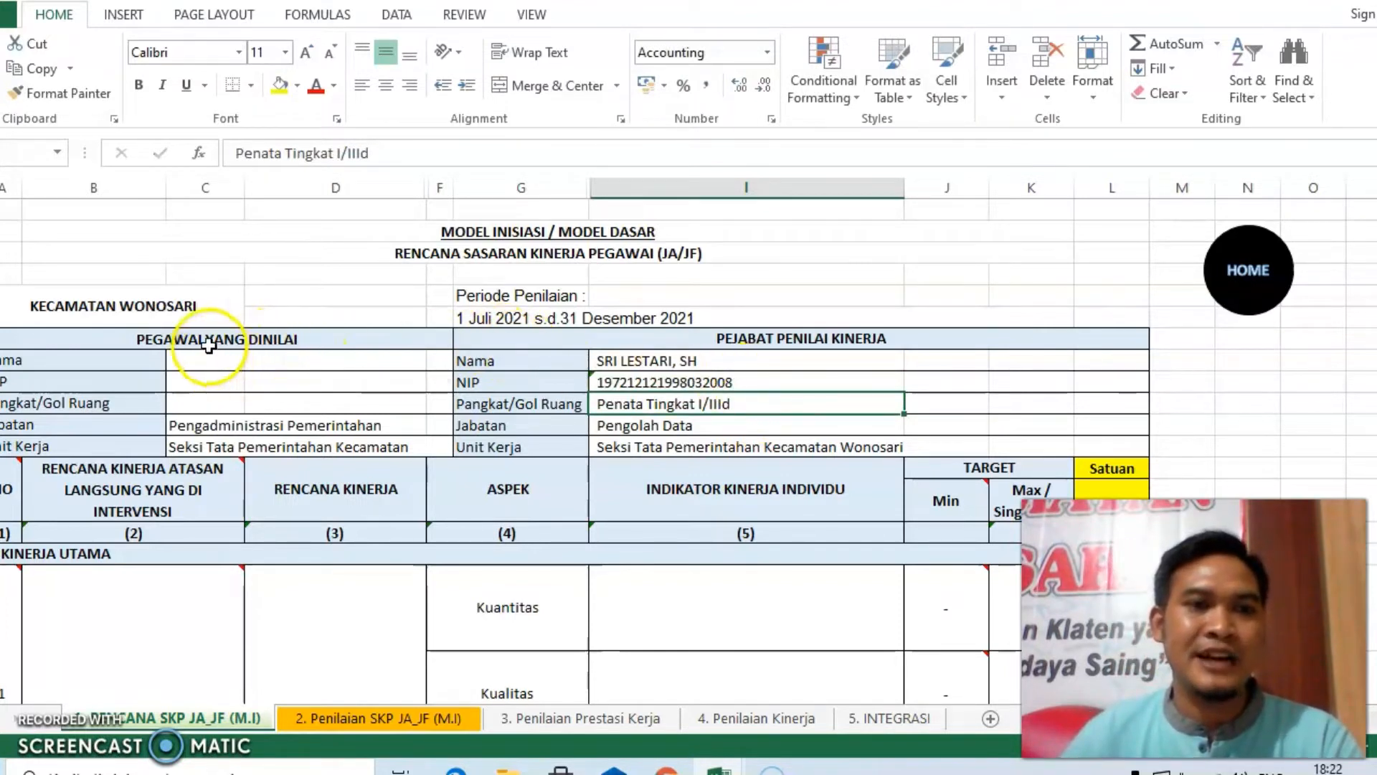
Copy the assessed employee's name from the Target SKP PDF into Nama under PEGAWAI YANG DINILAI in the Excel workbook
{"action": "left_click", "coordinate": [456, 772]}
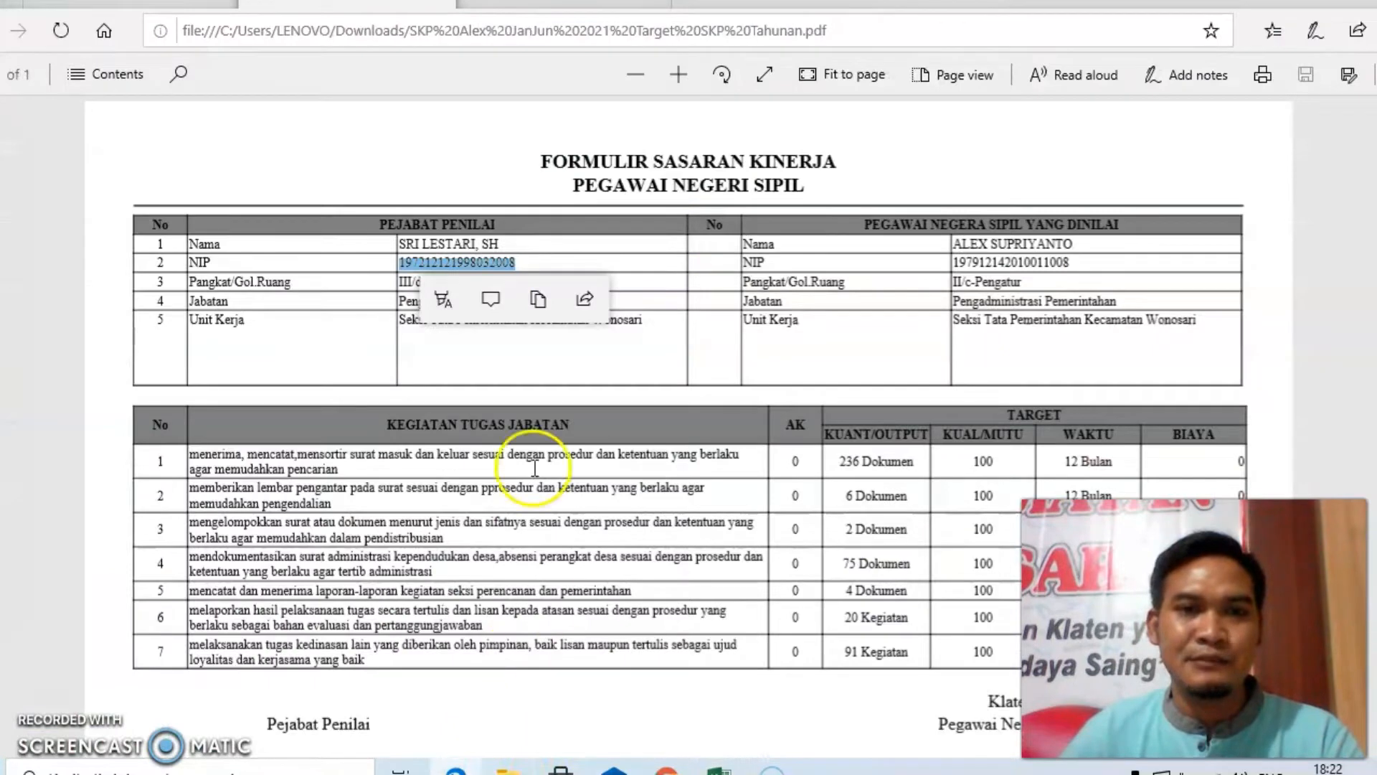
{"action": "left_click", "coordinate": [1072, 248]}
{"action": "left_click_drag", "start_coordinate": [1073, 248], "coordinate": [960, 243]}
{"action": "key", "text": "ctrl+c"}
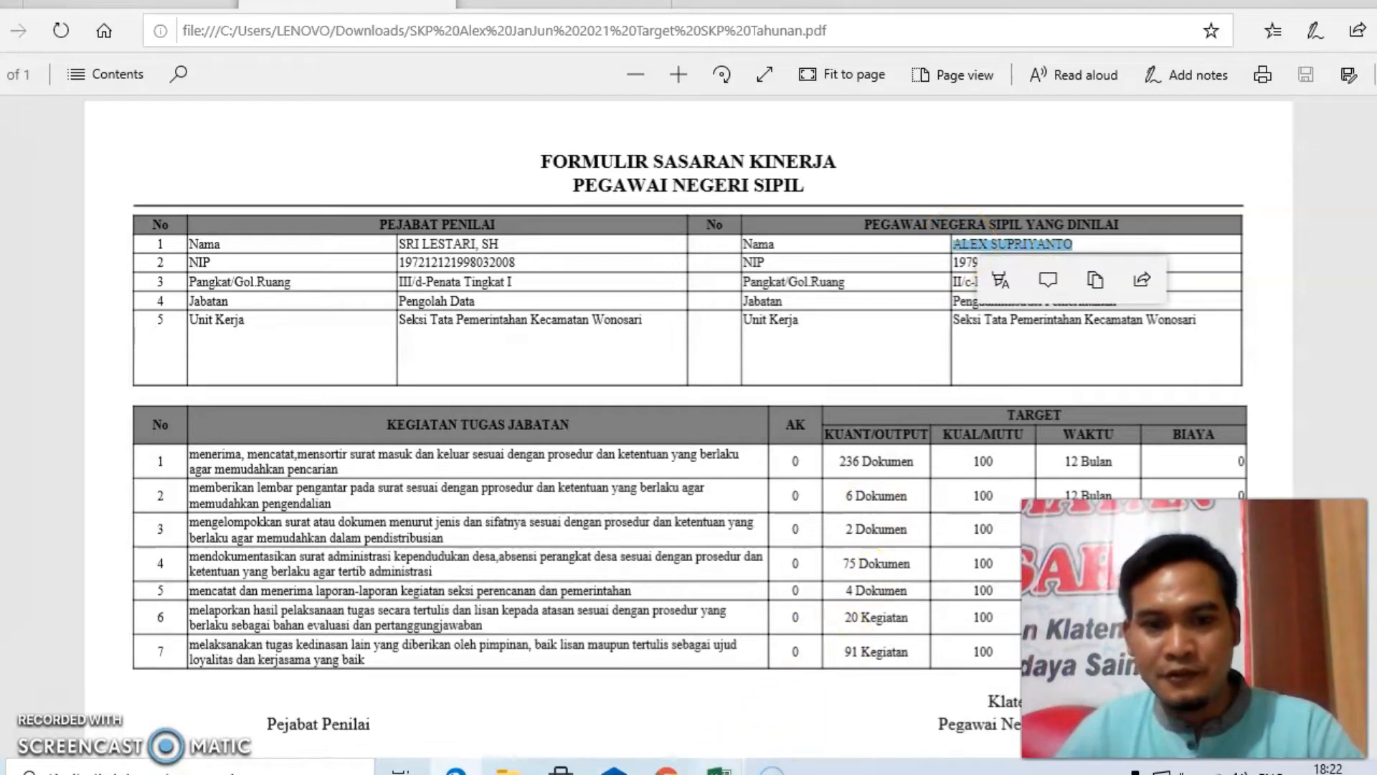
{"action": "mouse_move", "coordinate": [718, 769]}
{"action": "left_click", "coordinate": [809, 703]}
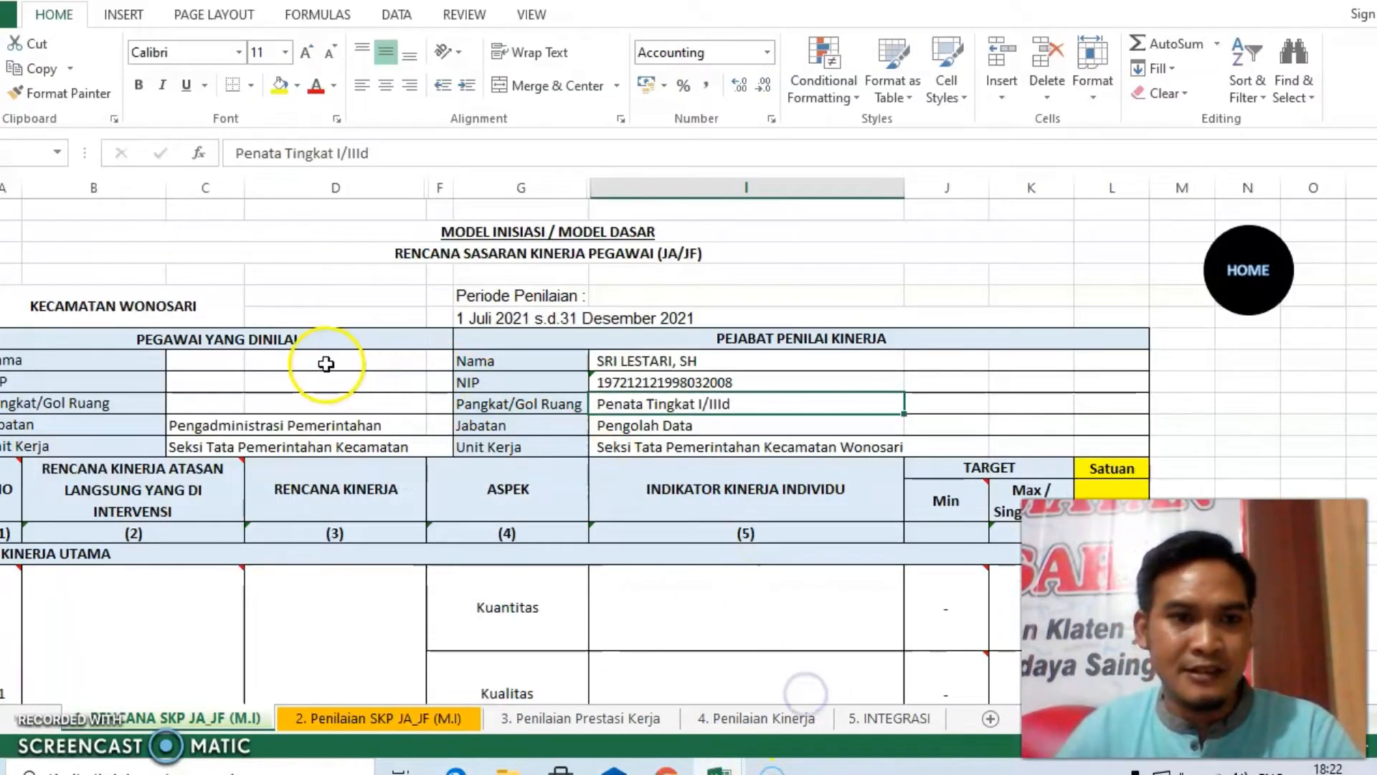
{"action": "left_click", "coordinate": [213, 364]}
{"action": "key", "text": "ctrl+v"}
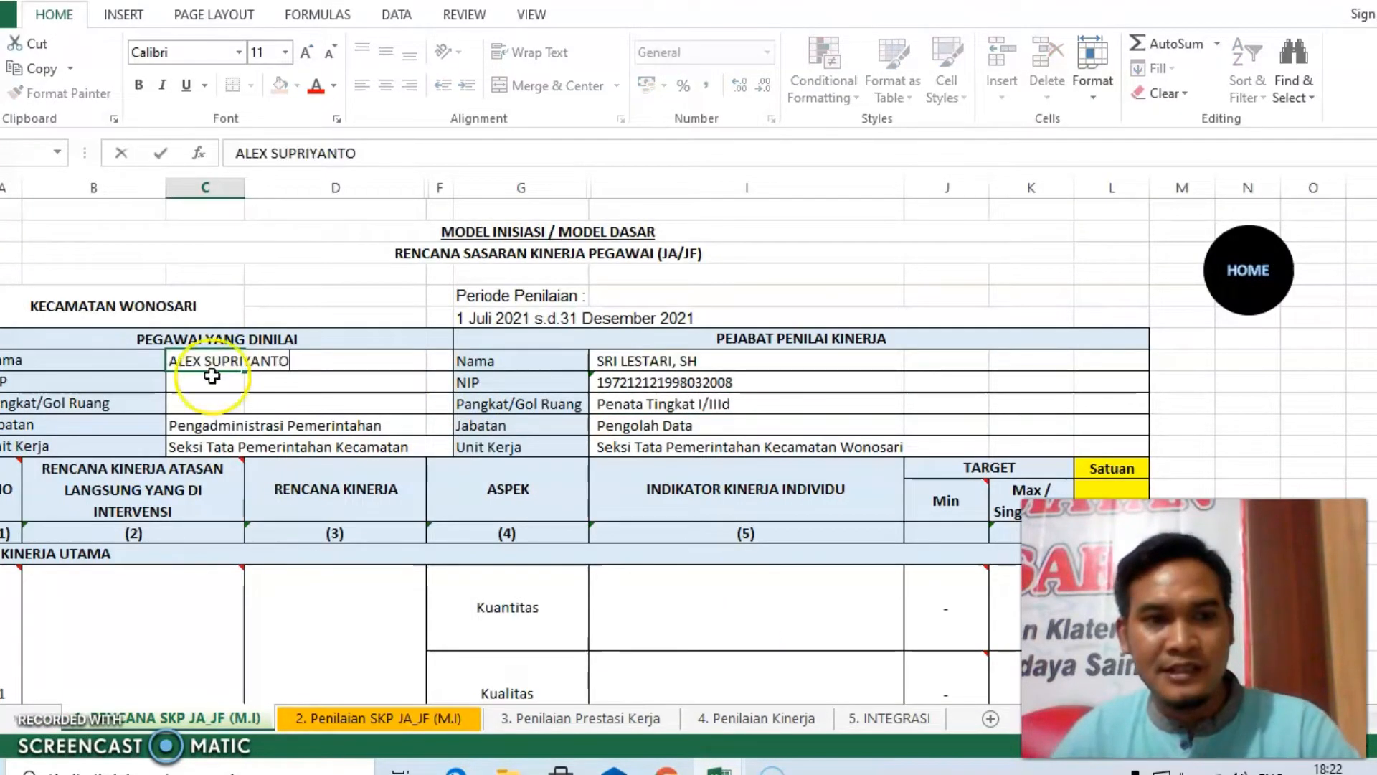
{"action": "left_click", "coordinate": [217, 382]}
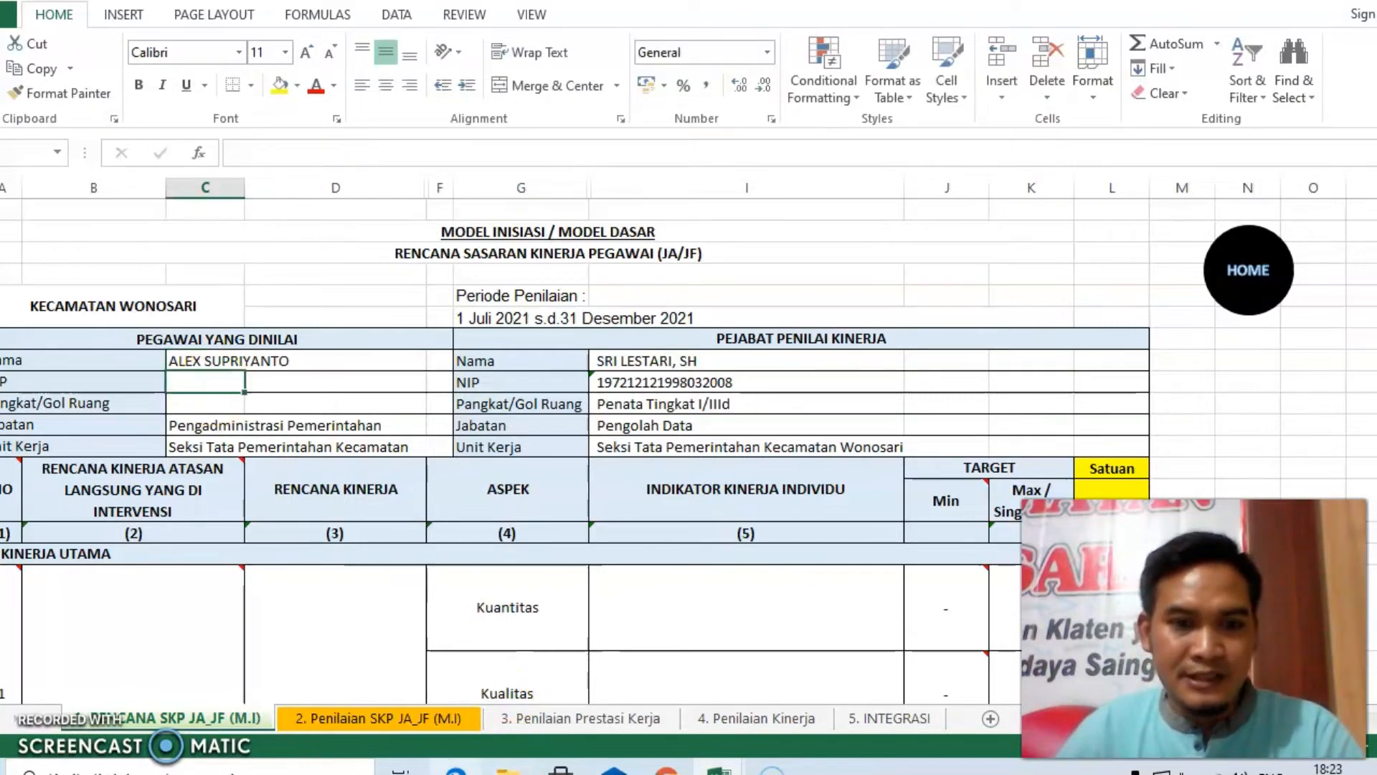
Copy the assessed employee's NIP from the Target SKP PDF into the employee's NIP cell in Excel, stored as text with a leading apostrophe
{"action": "left_click", "coordinate": [456, 769]}
{"action": "left_click_drag", "start_coordinate": [953, 262], "coordinate": [1075, 265]}
{"action": "key", "text": "ctrl+c"}
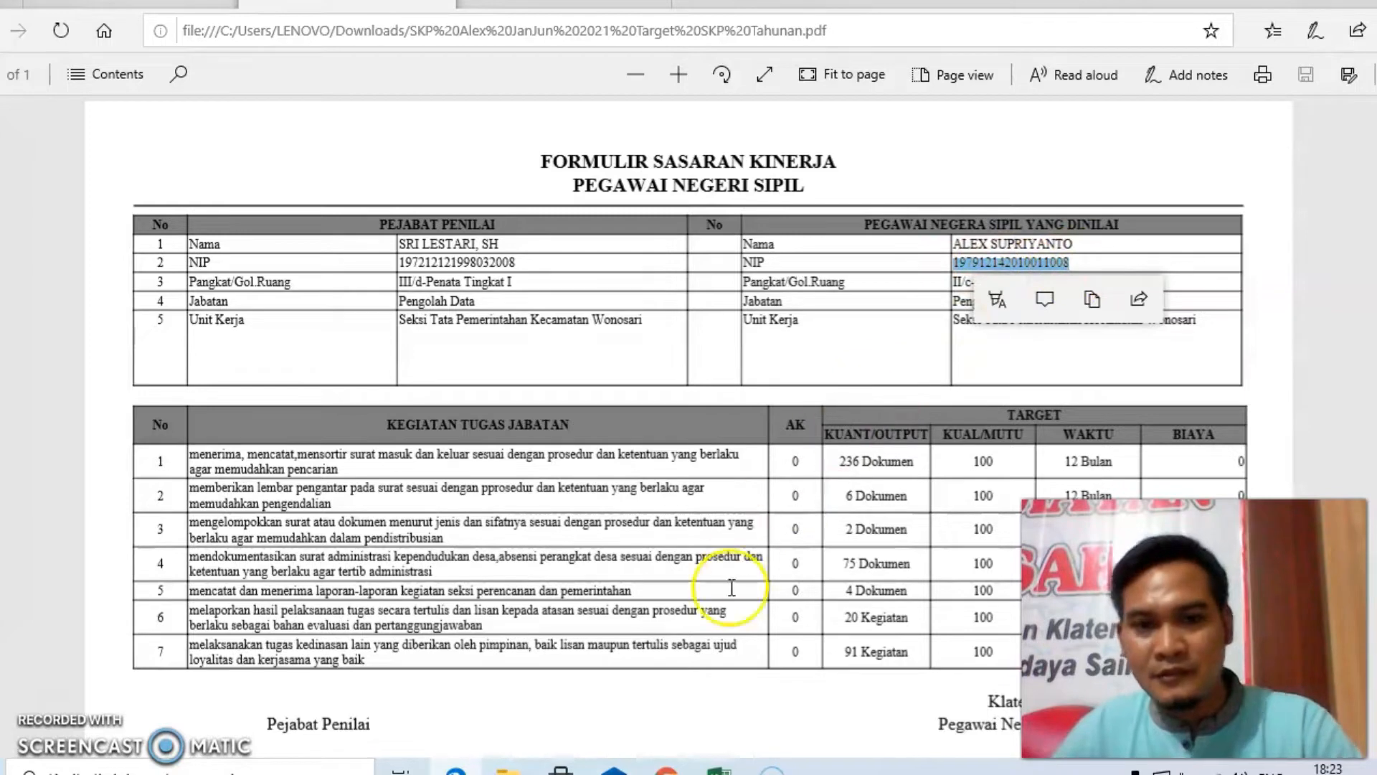
{"action": "mouse_move", "coordinate": [718, 766]}
{"action": "left_click", "coordinate": [823, 707]}
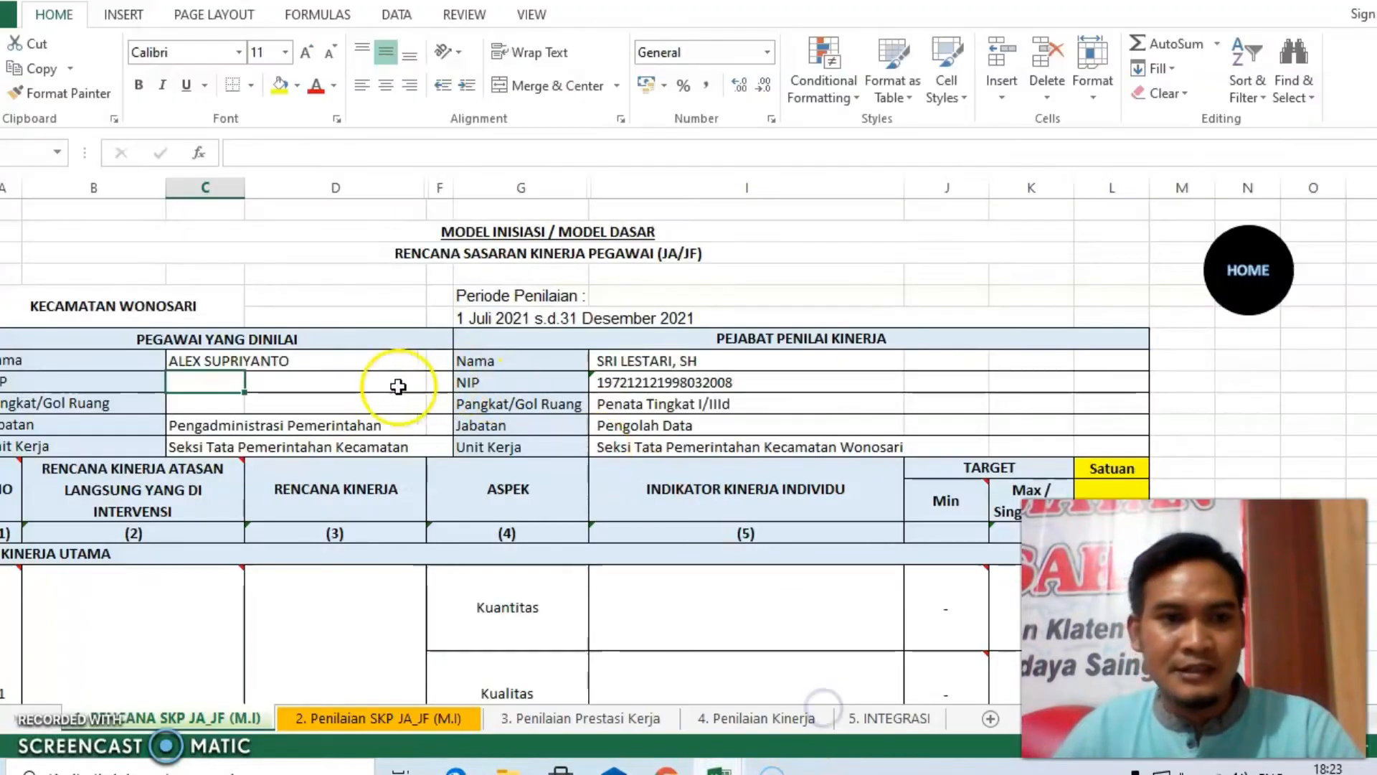
{"action": "double_click", "coordinate": [226, 381]}
{"action": "key", "text": "ctrl+v"}
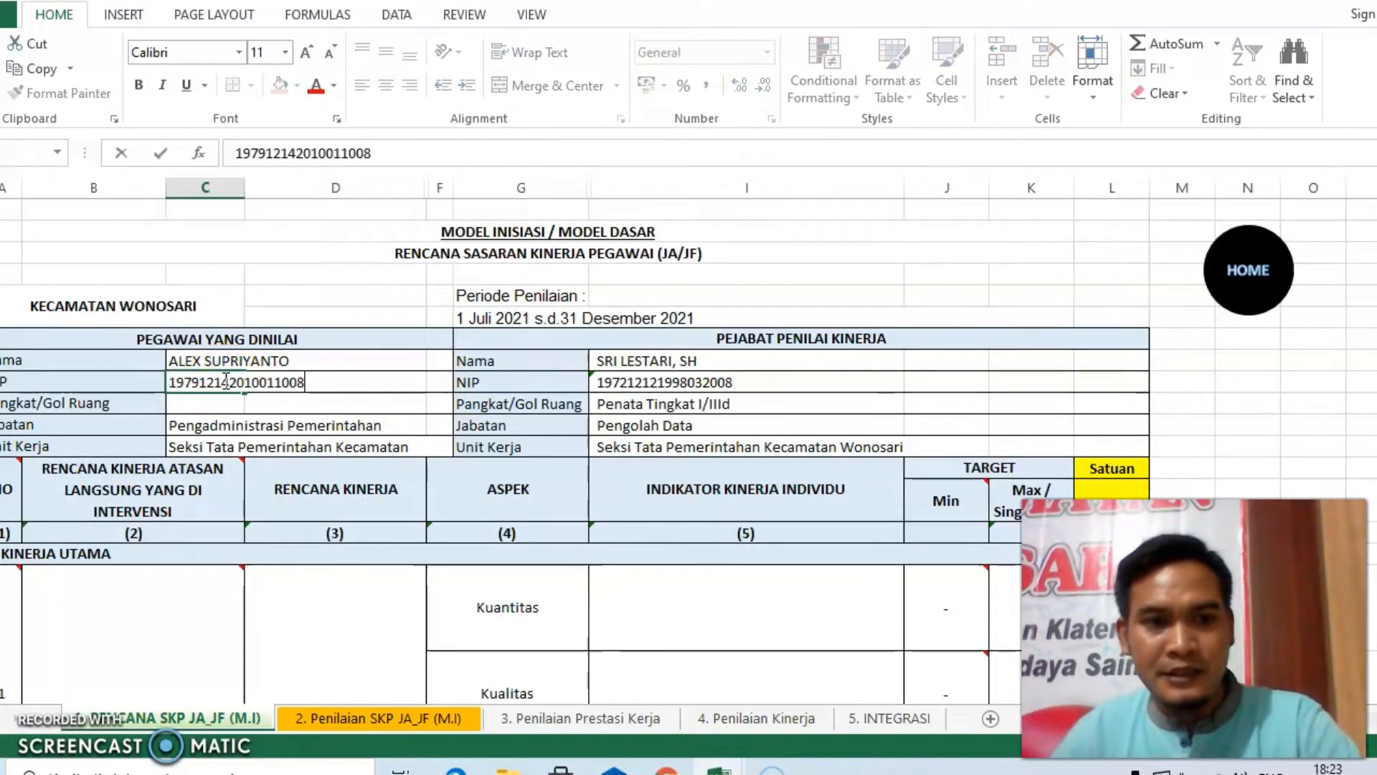
{"action": "left_click", "coordinate": [236, 153]}
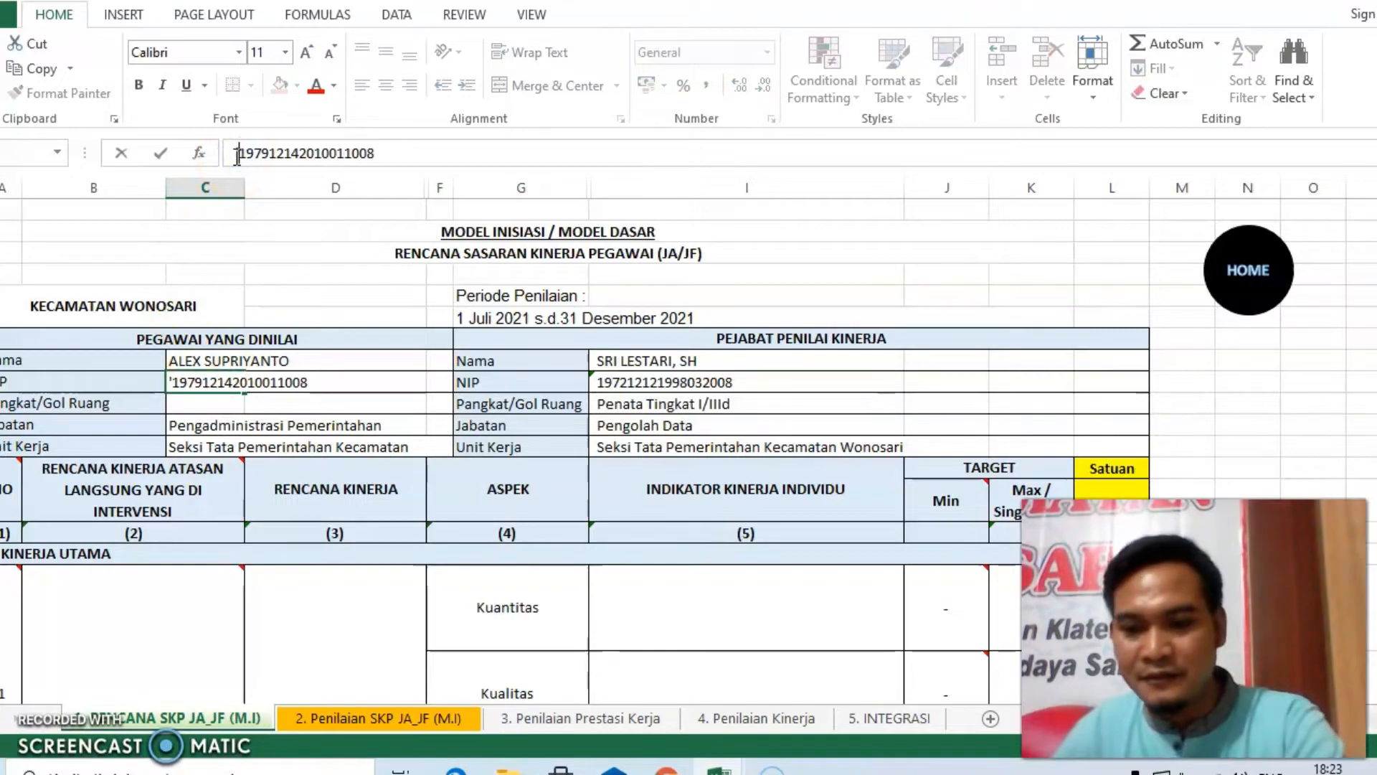
{"action": "key", "text": "Return"}
Copy the employee's rank "II/c-Pengatur" from the Target SKP PDF into Pangkat/Gol Ruang under PEGAWAI YANG DINILAI in Excel
{"action": "left_click", "coordinate": [479, 766]}
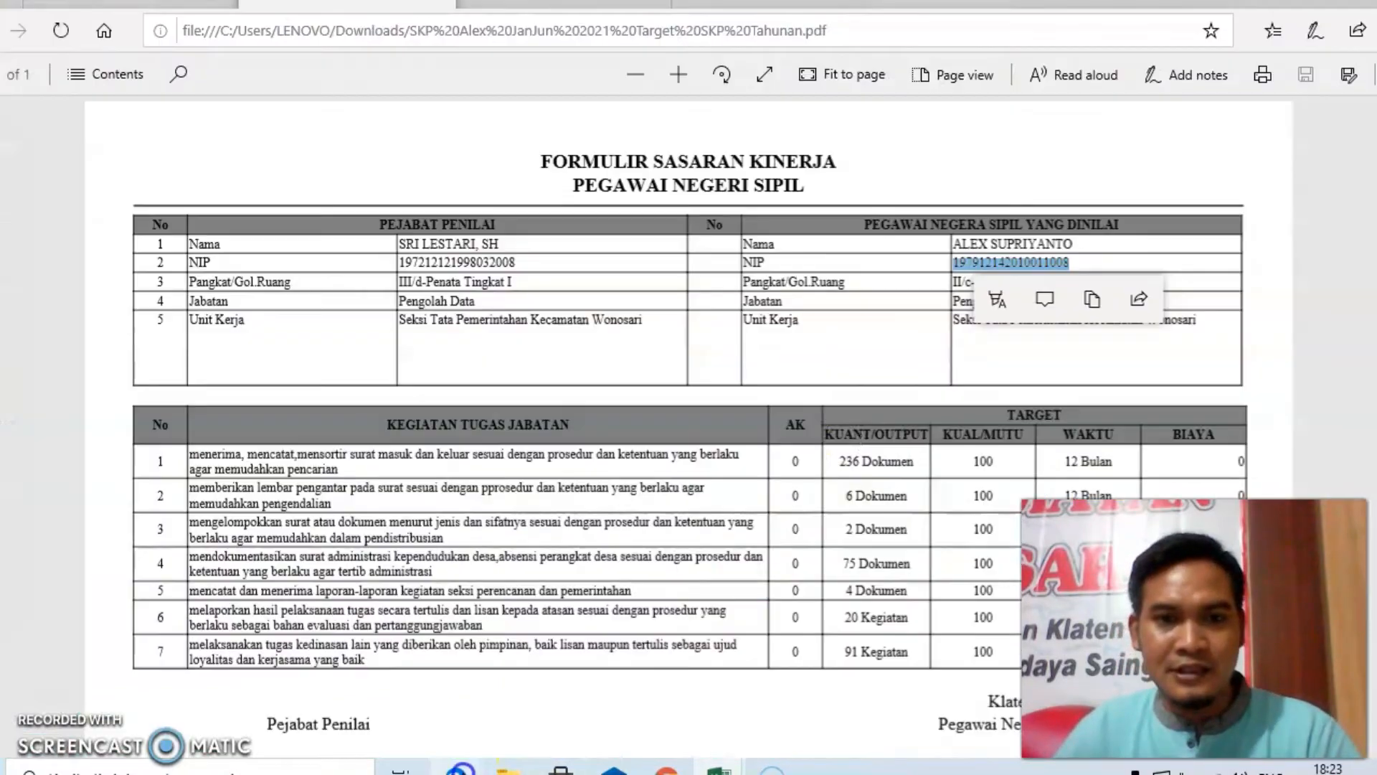
{"action": "mouse_move", "coordinate": [952, 283]}
{"action": "left_mouse_down"}
{"action": "mouse_move", "coordinate": [1026, 283]}
{"action": "mouse_move", "coordinate": [959, 281]}
{"action": "left_mouse_up"}
{"action": "key", "text": "ctrl+c"}
{"action": "left_click", "coordinate": [1032, 282]}
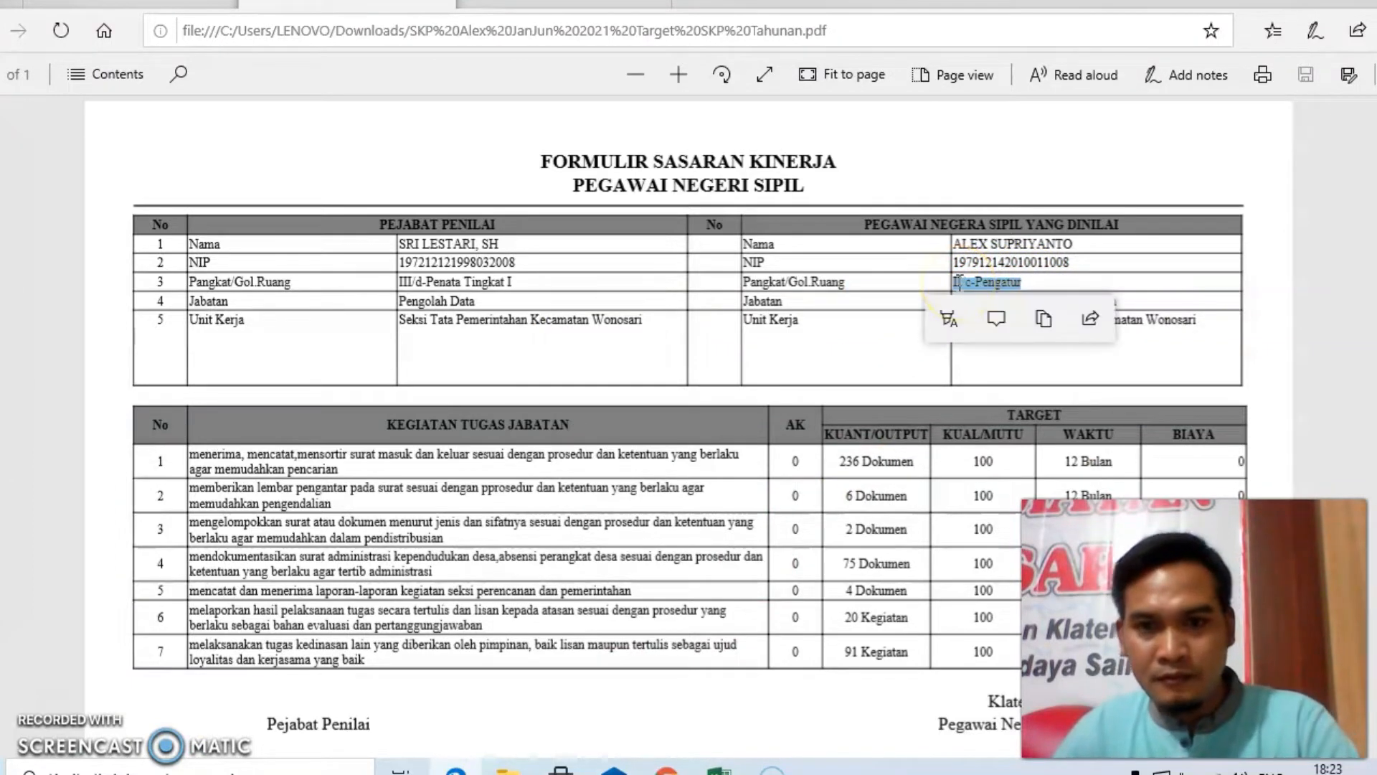
{"action": "mouse_move", "coordinate": [717, 767]}
{"action": "left_click", "coordinate": [859, 727]}
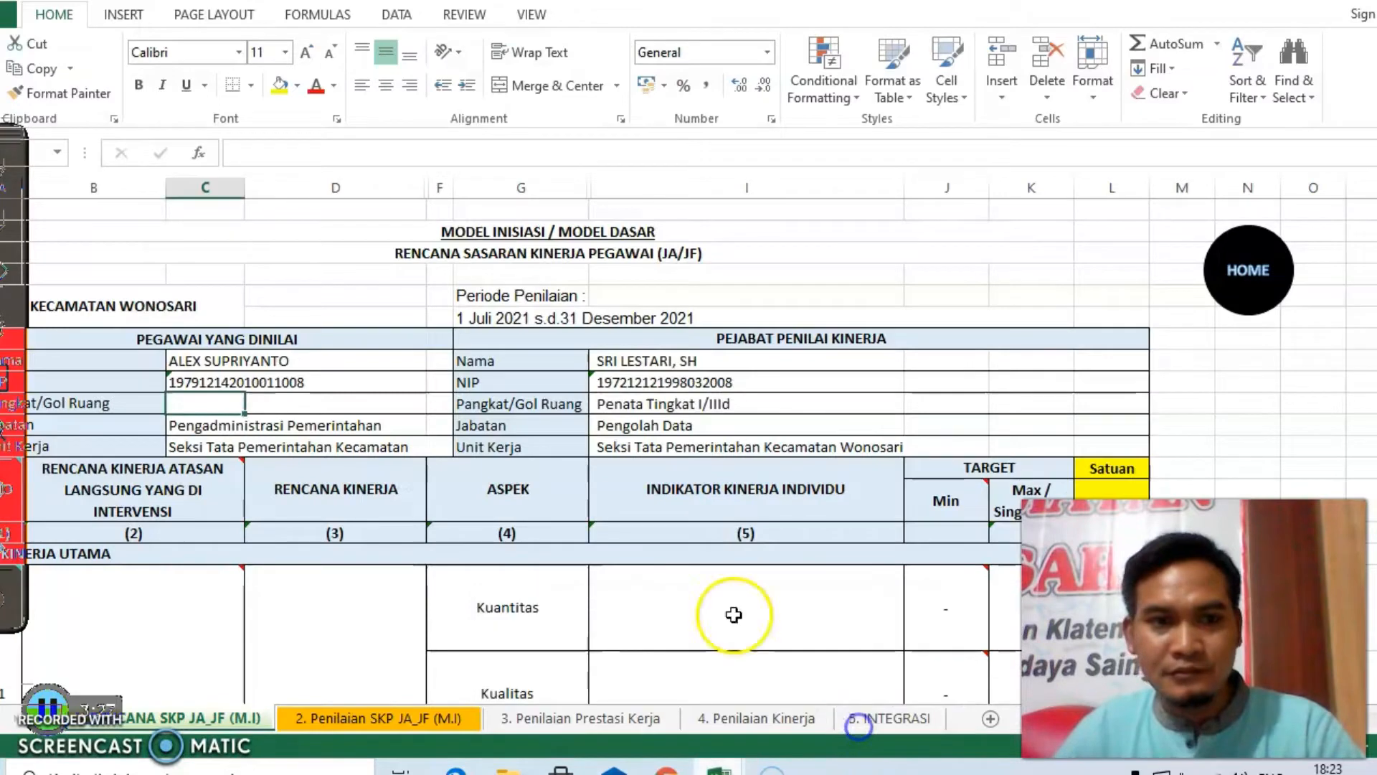
{"action": "left_click", "coordinate": [225, 402]}
{"action": "double_click", "coordinate": [226, 404]}
{"action": "key", "text": "ctrl+v"}
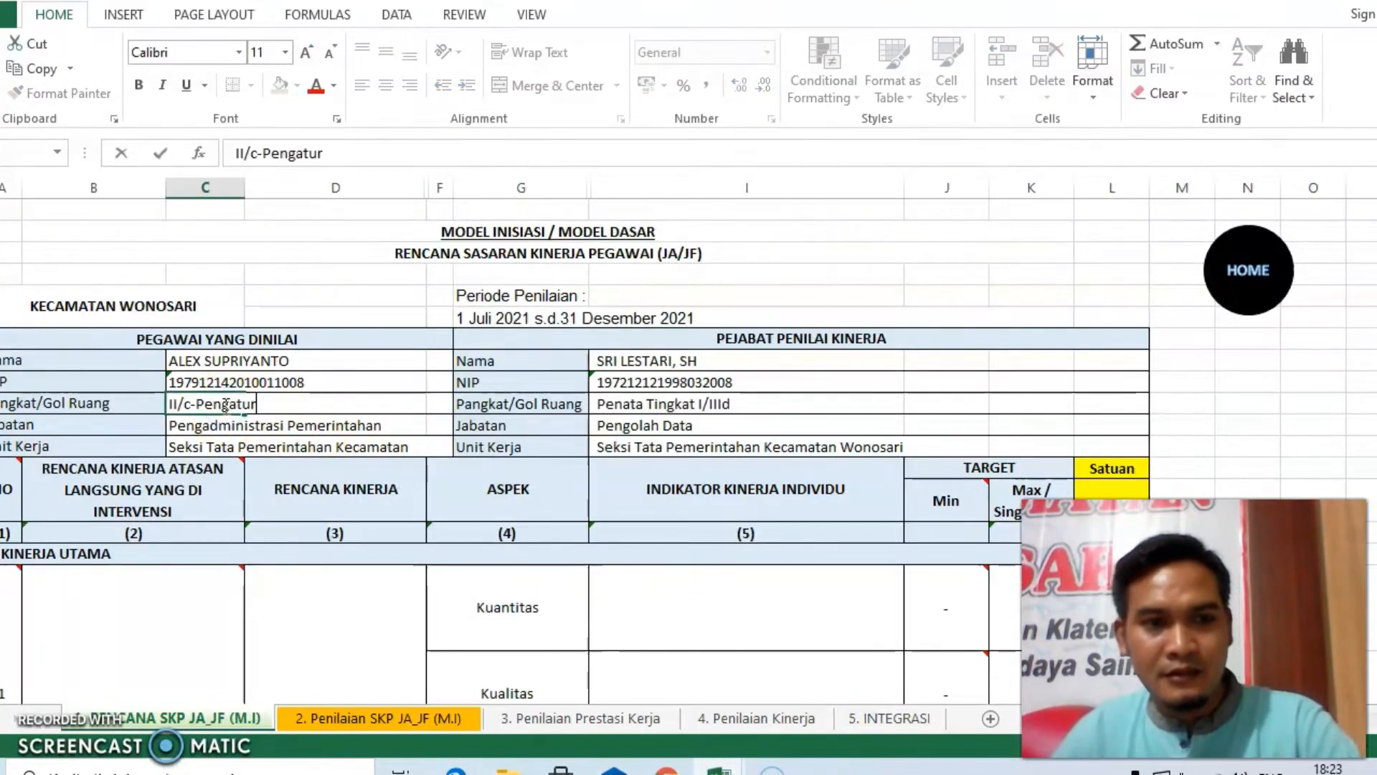
Rewrite the employee's Pangkat/Gol Ruang with the rank title first, as "Pengatur/IIc"
{"action": "left_click_drag", "start_coordinate": [197, 404], "coordinate": [279, 402]}
{"action": "key", "text": "ctrl+c"}
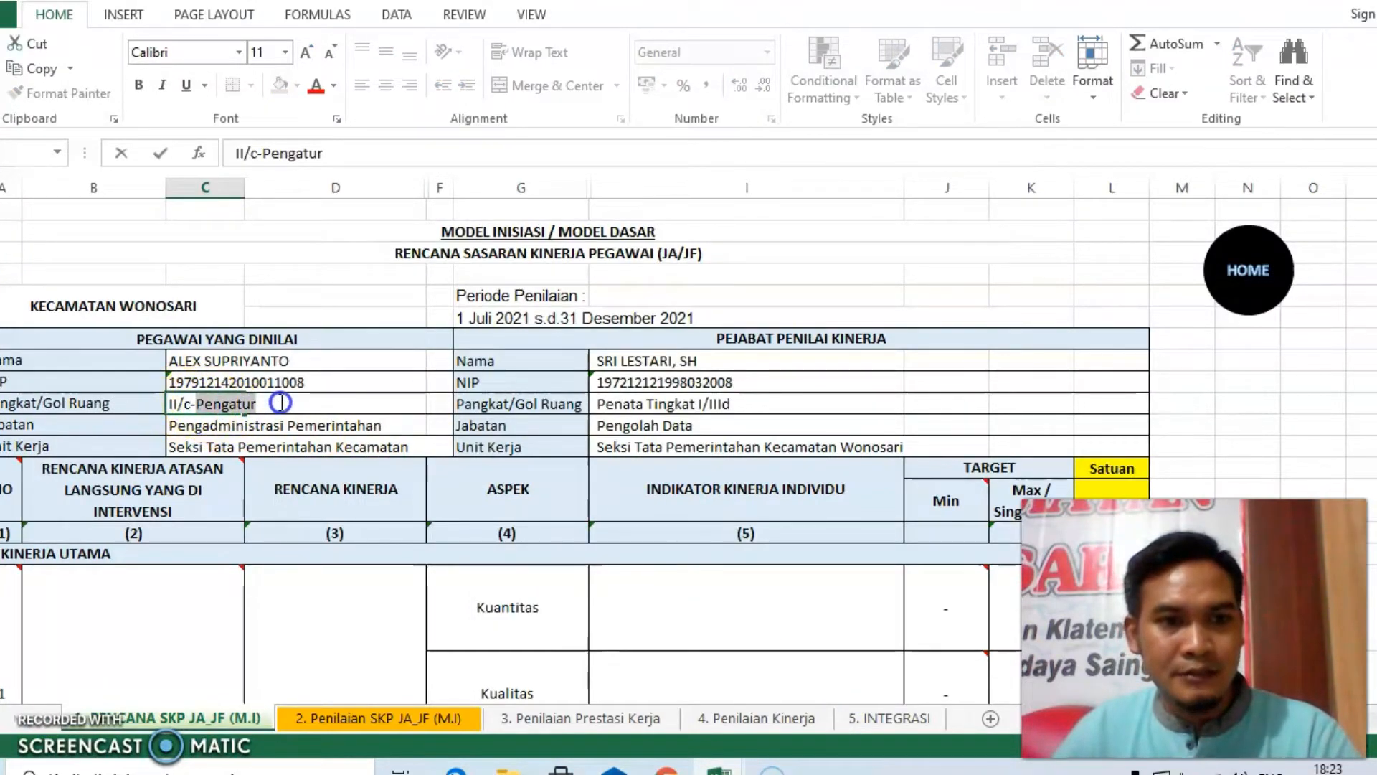
{"action": "key", "text": "BackSpace"}
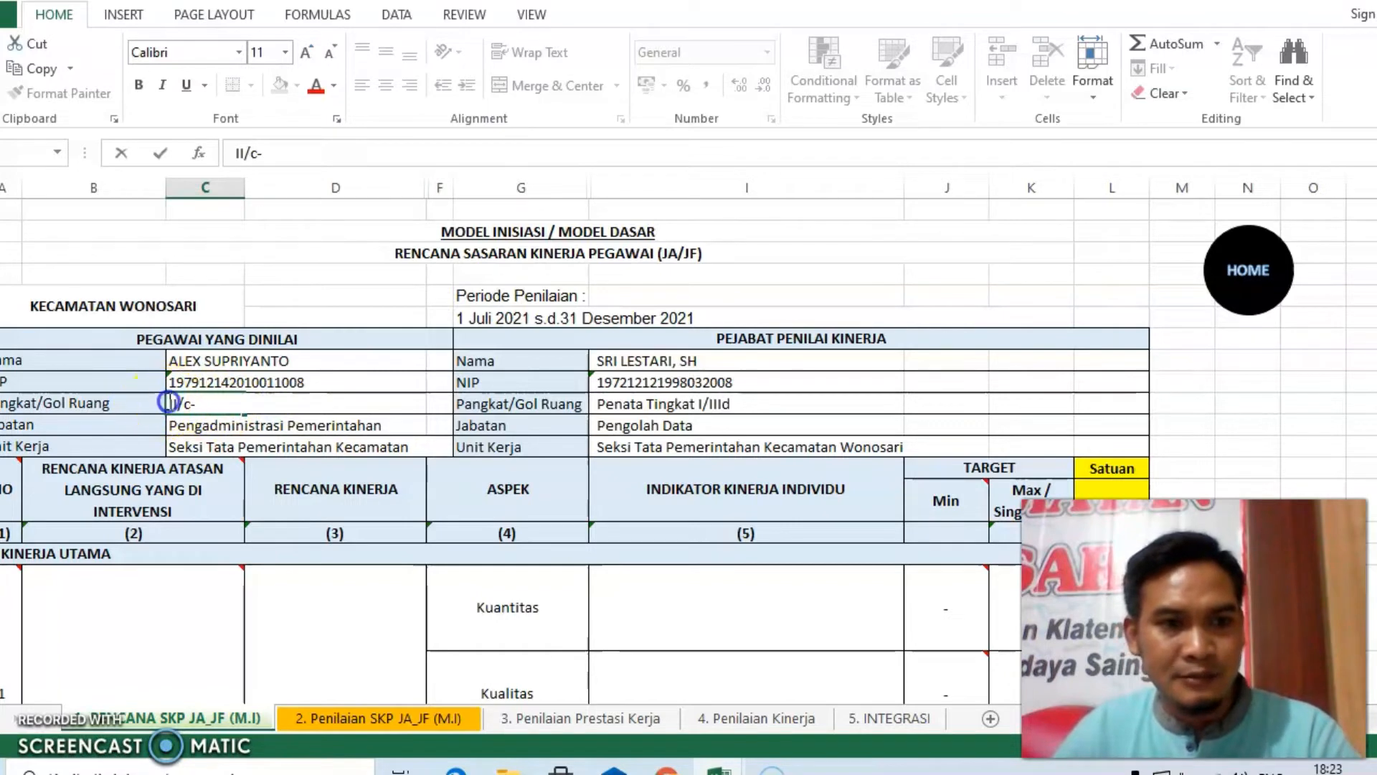
{"action": "key", "text": "ctrl+v"}
{"action": "type", "text": "/Ii"}
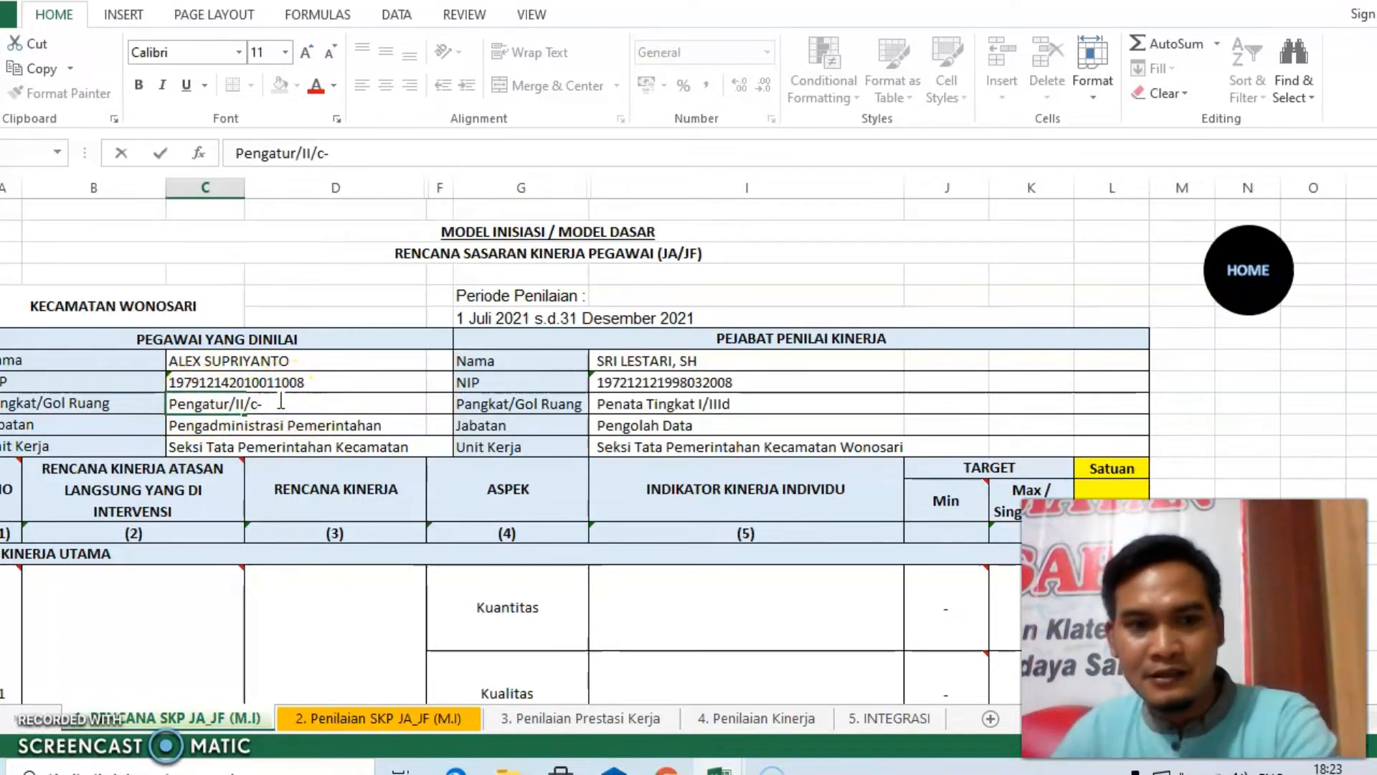
{"action": "type", "text": "c"}
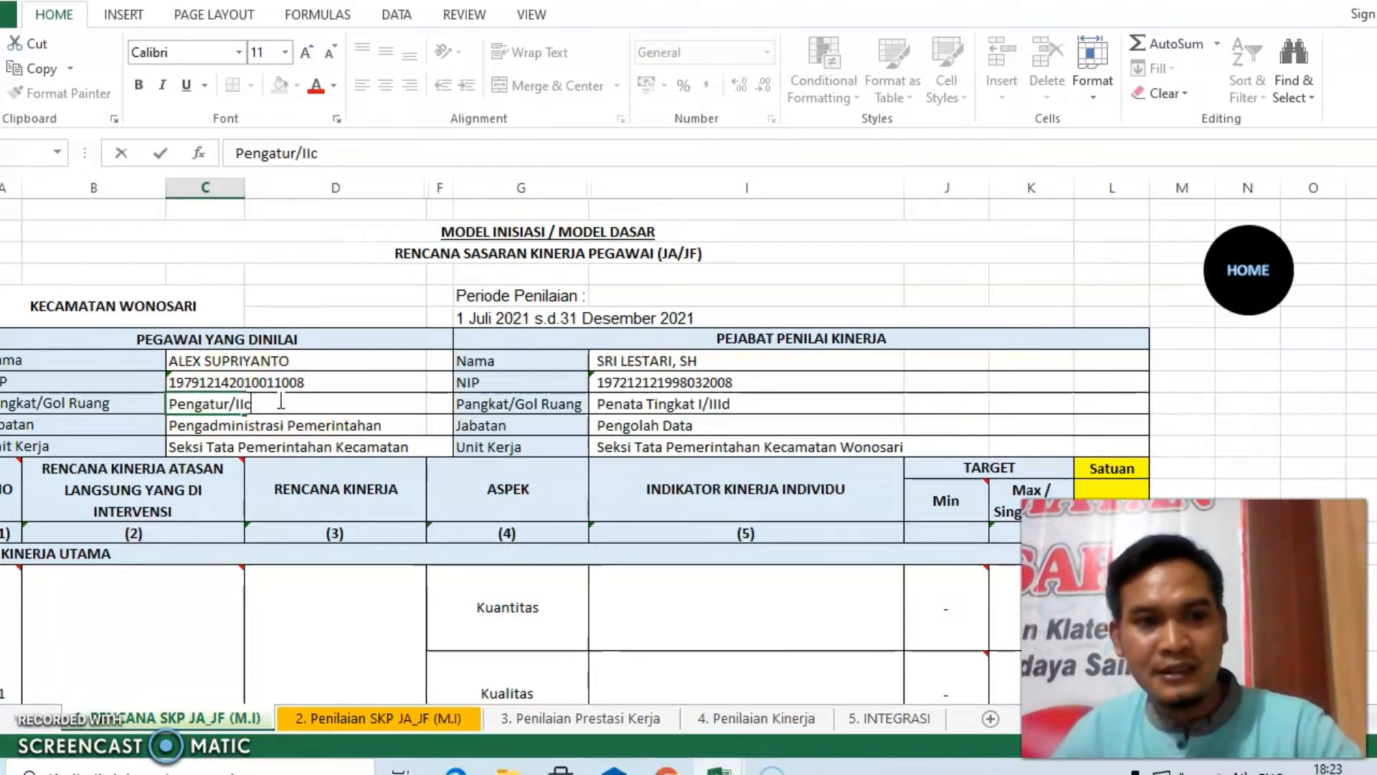
{"action": "left_click", "coordinate": [338, 428]}
Check the position and work unit entries and the empty KINERJA UTAMA table in Excel against the July–December 2021 activities in the Realisasi PDF
{"action": "left_click_drag", "start_coordinate": [192, 433], "coordinate": [261, 445]}
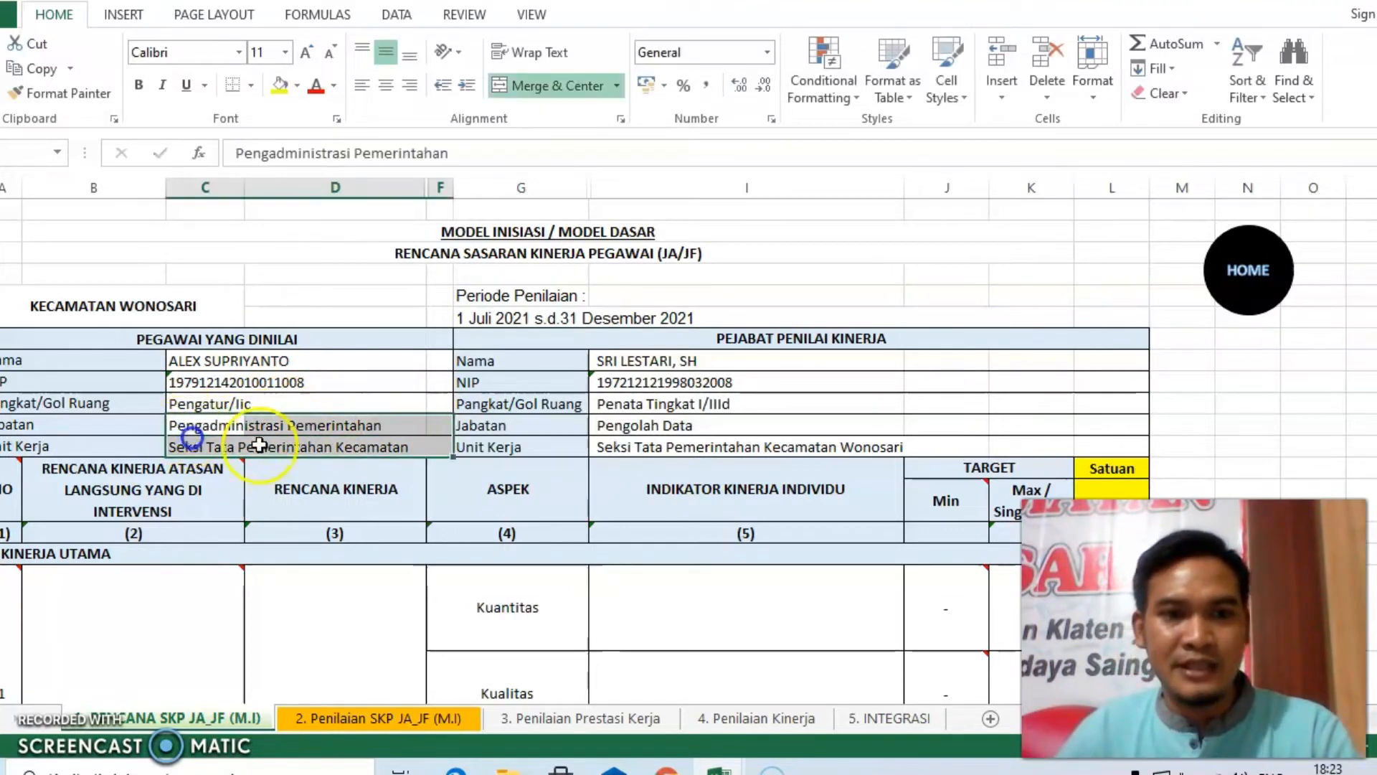
{"action": "left_click", "coordinate": [622, 440]}
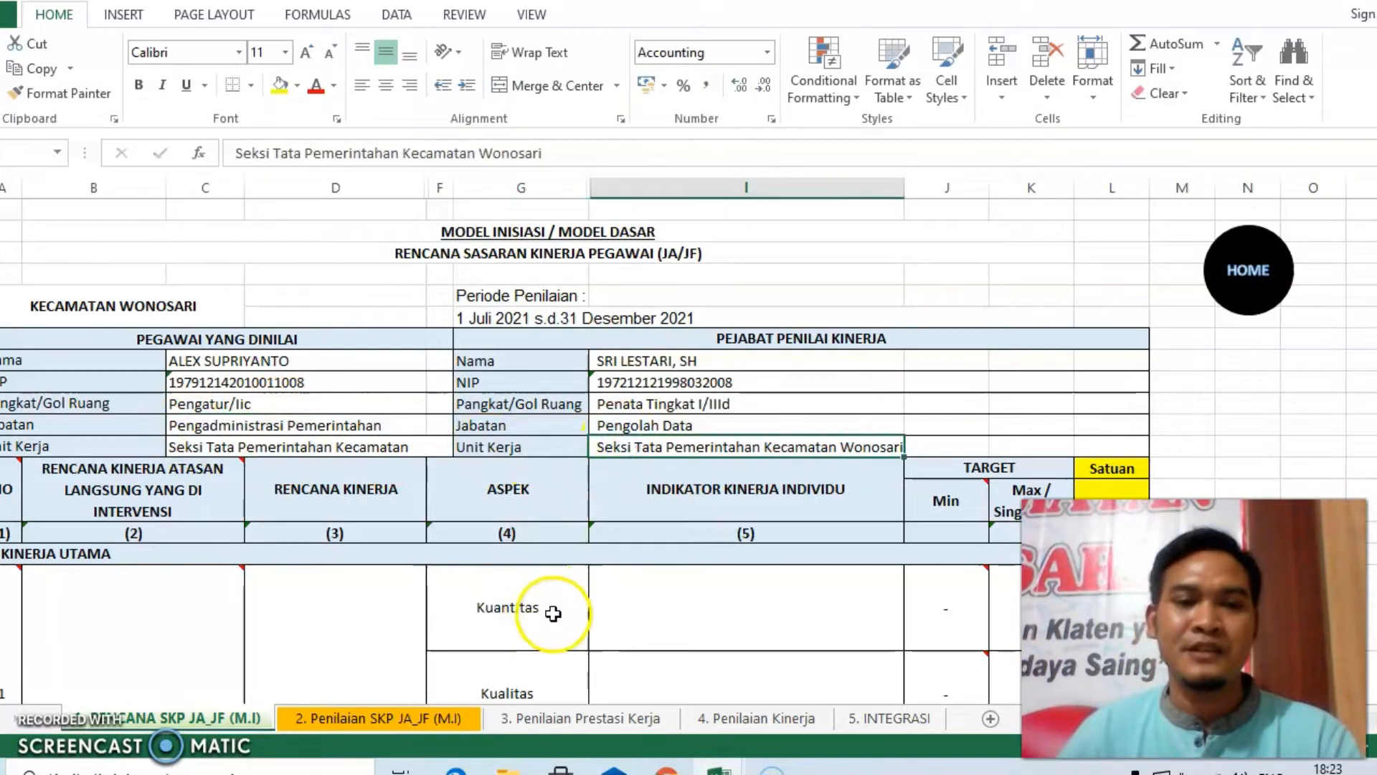
{"action": "scroll", "coordinate": [562, 606], "scroll_direction": "down", "scroll_amount": 2}
{"action": "scroll", "coordinate": [566, 606], "scroll_direction": "down", "scroll_amount": 1}
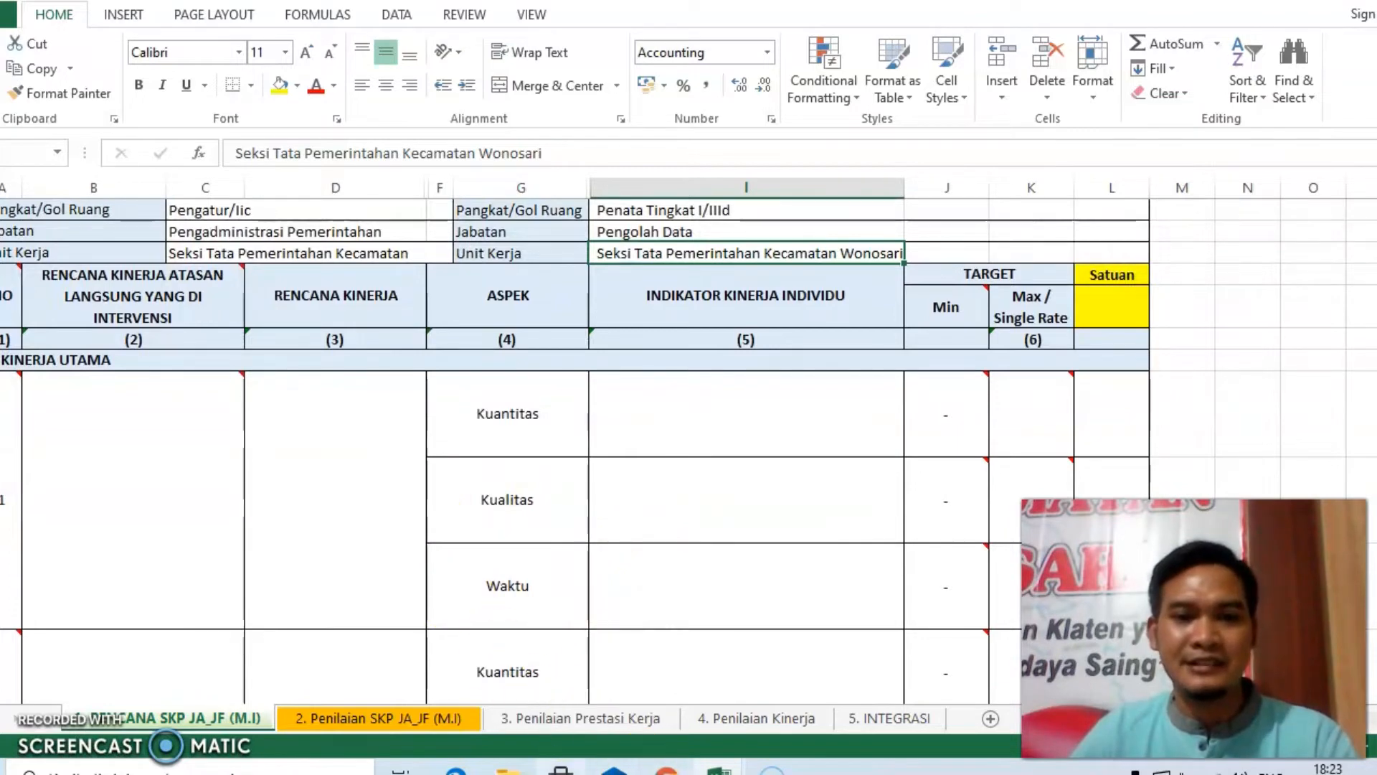
{"action": "left_click", "coordinate": [175, 485]}
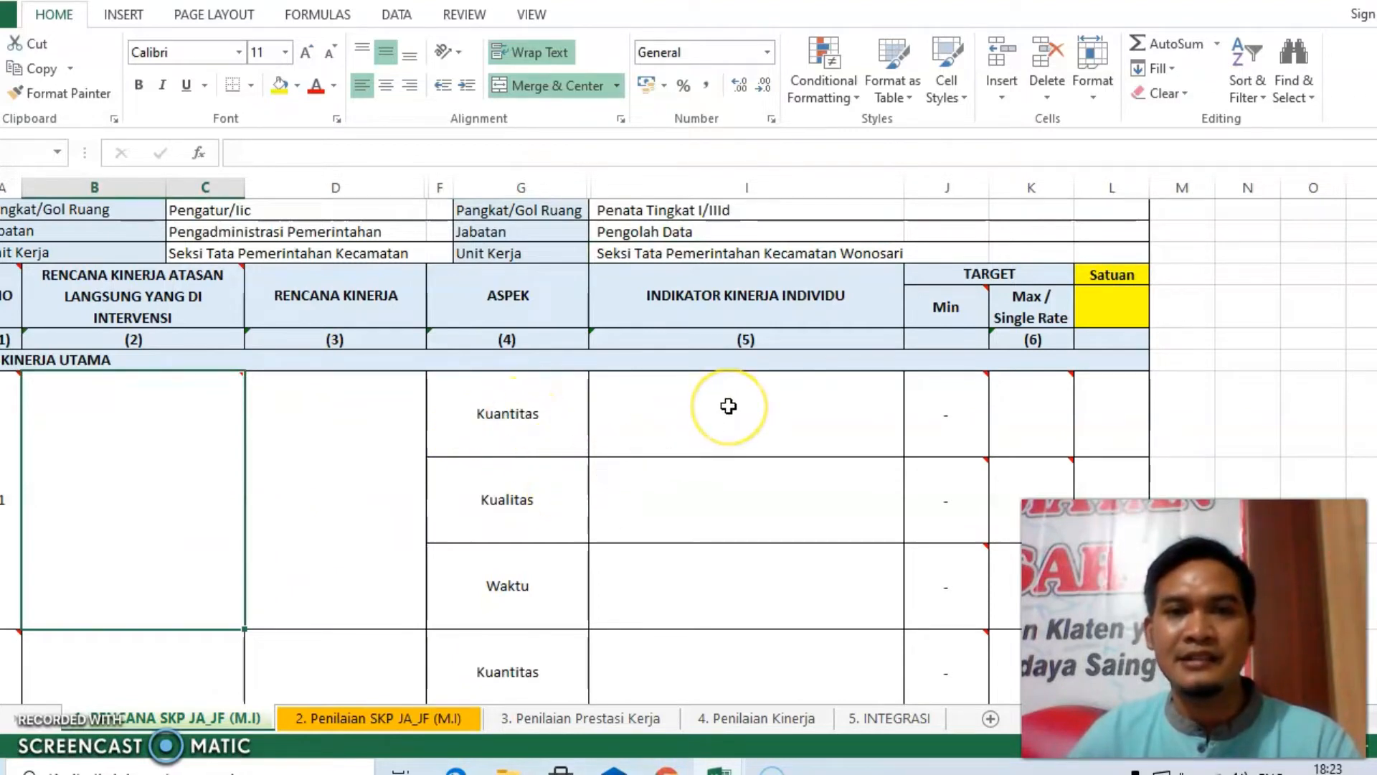
{"action": "mouse_move", "coordinate": [456, 771]}
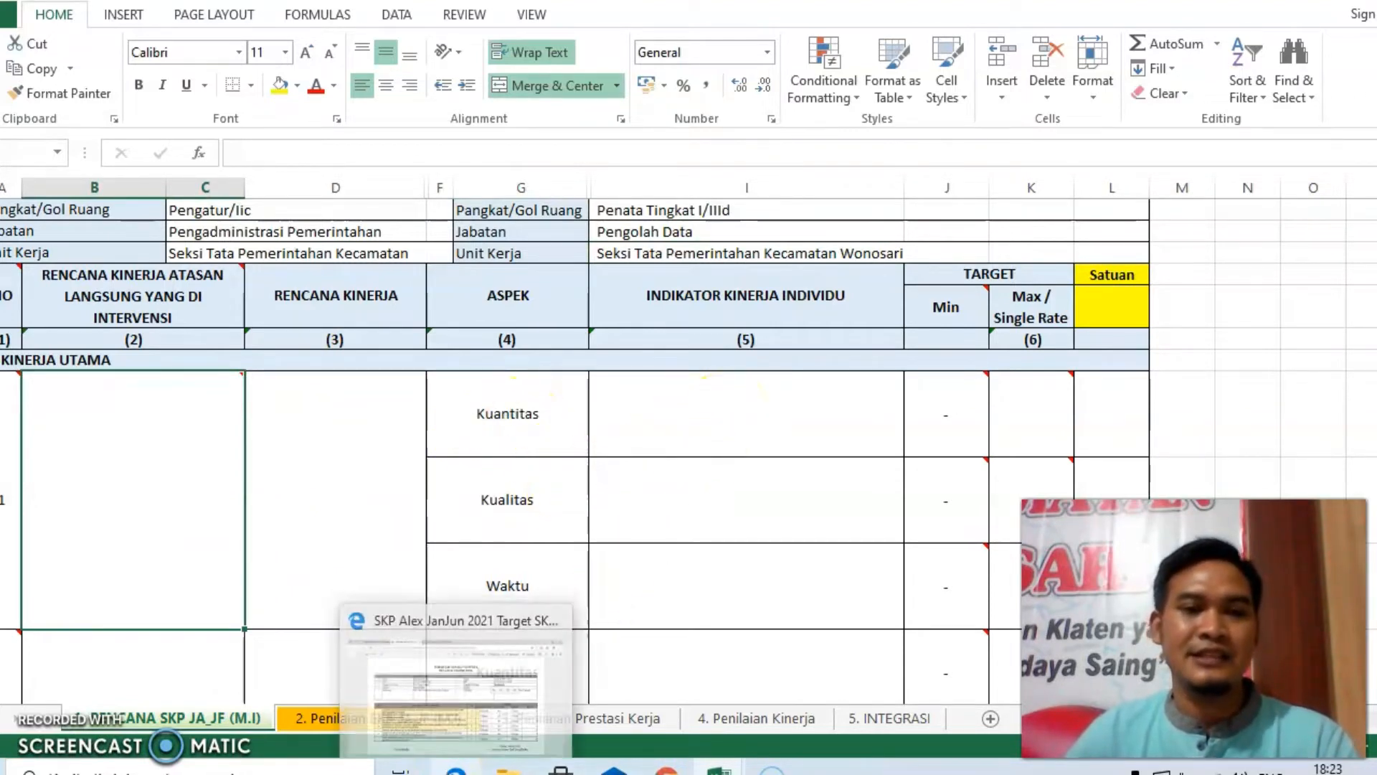
{"action": "left_click", "coordinate": [456, 689]}
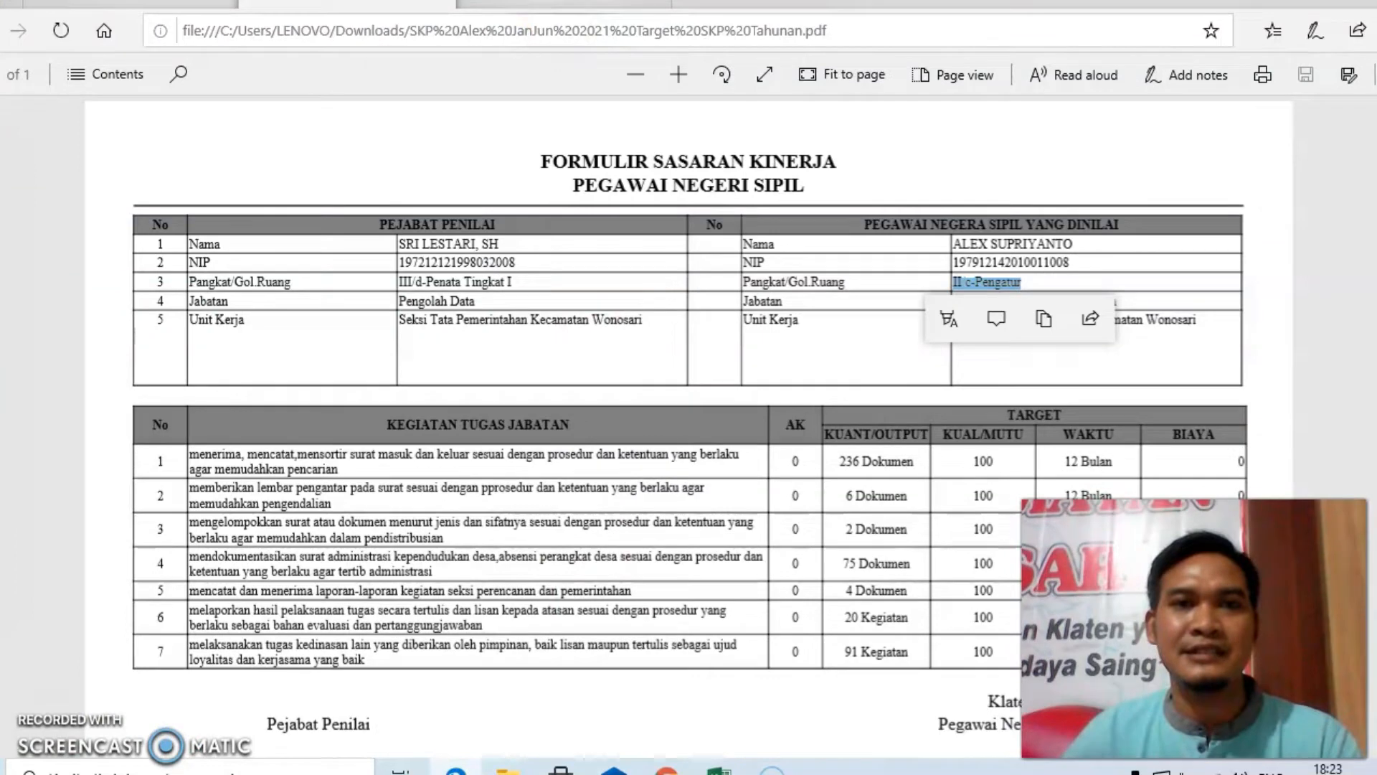
{"action": "left_click", "coordinate": [564, 4]}
{"action": "scroll", "coordinate": [576, 233], "scroll_direction": "up", "scroll_amount": 1}
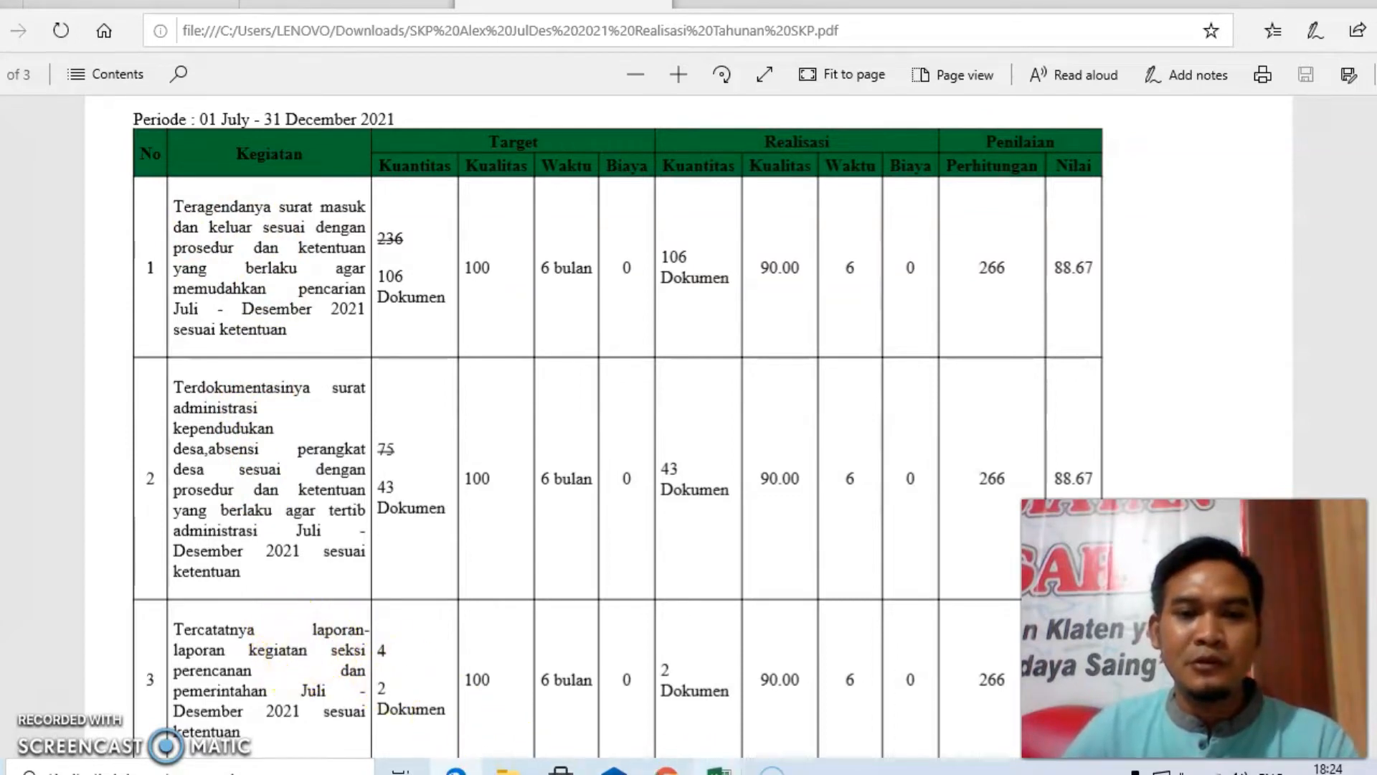
{"action": "mouse_move", "coordinate": [717, 769]}
{"action": "left_click", "coordinate": [771, 721]}
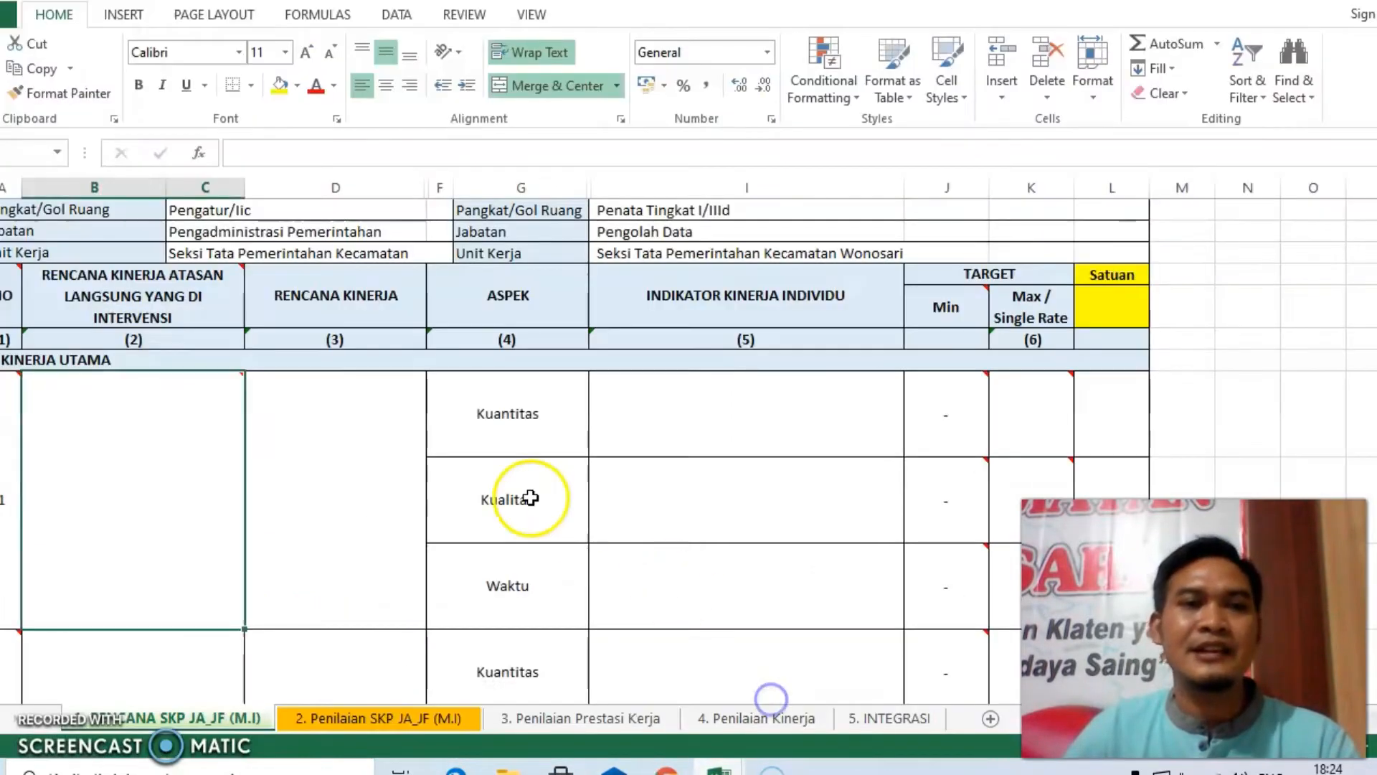
Enter "Terwujudnya Tata Pemerintahan Kecamatan Yang Baik" as the supervisor's performance plan (column 2) for activity 1 in Excel
{"action": "left_click", "coordinate": [204, 464]}
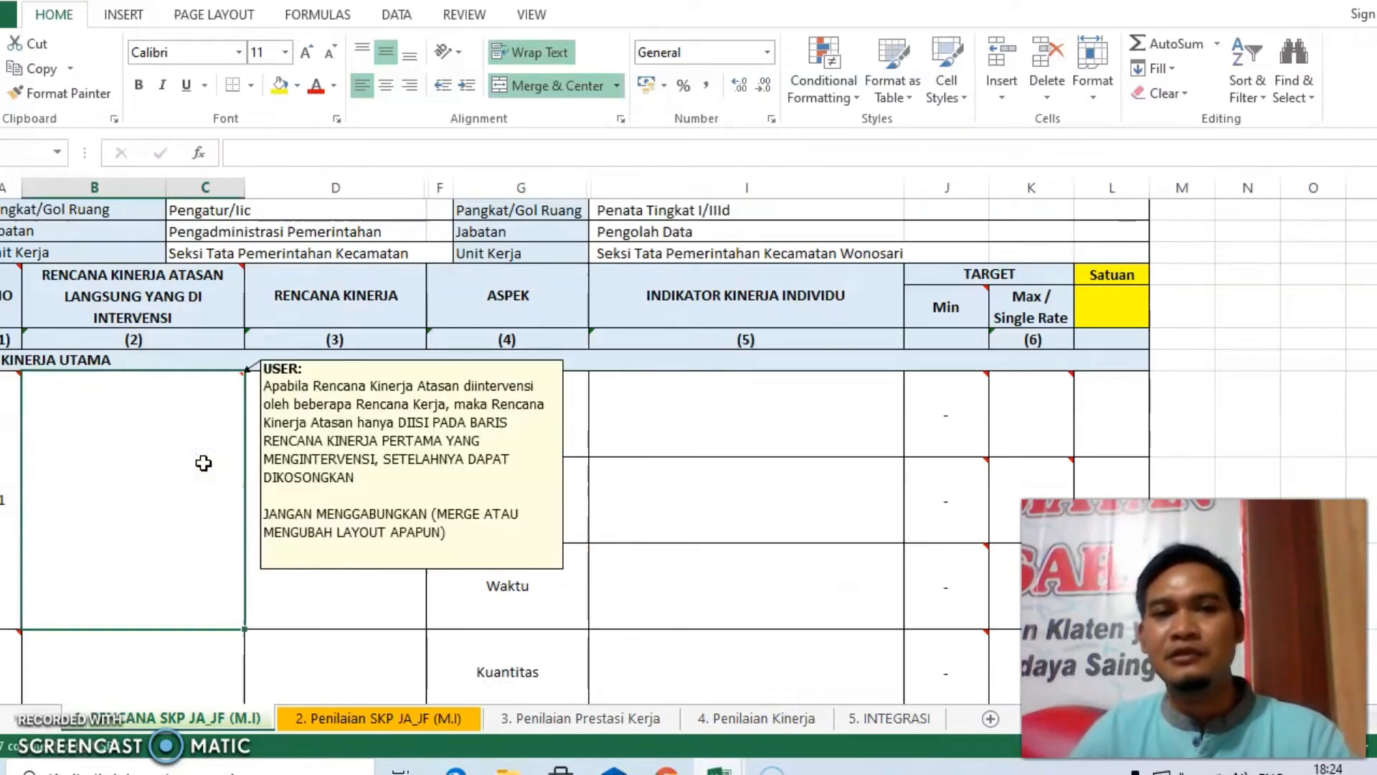
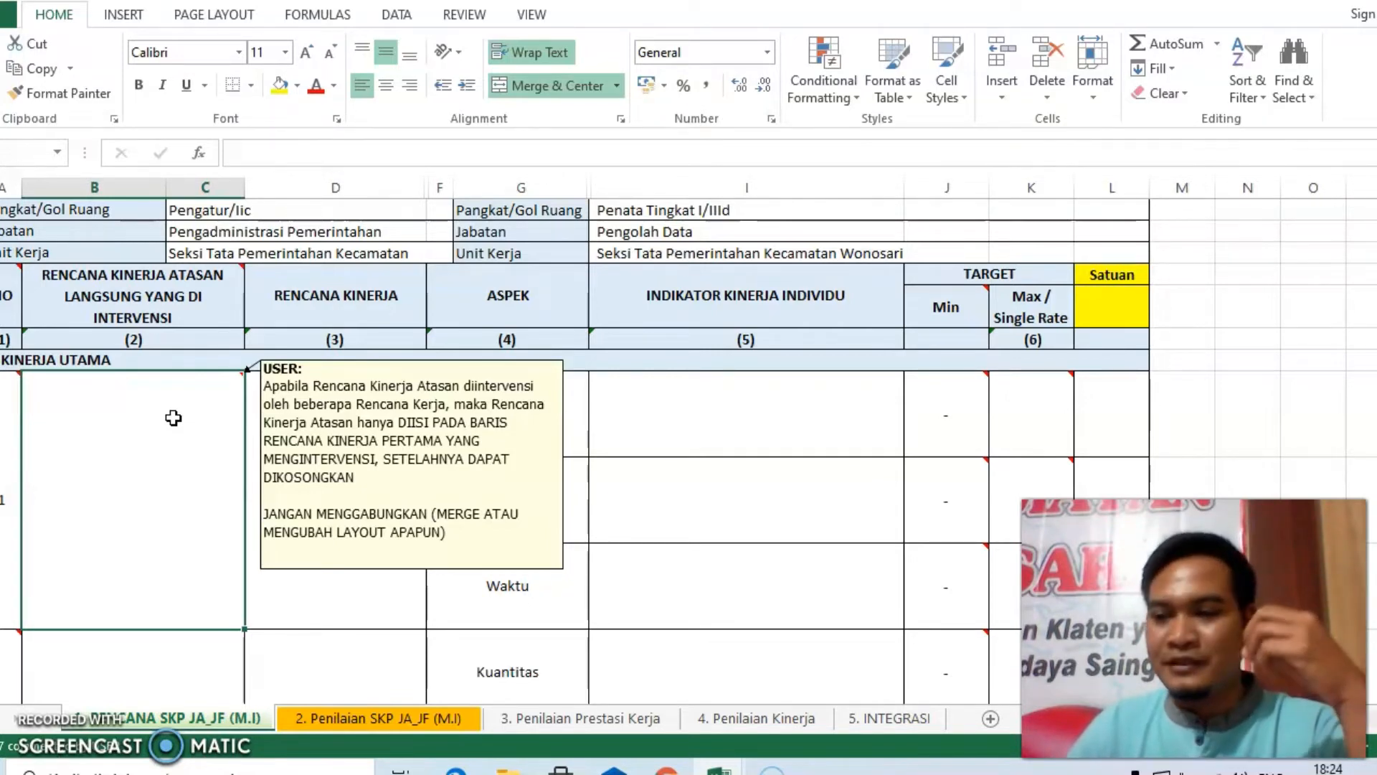
{"action": "type", "text": "Terwujudnya Tata Pemerintahan"}
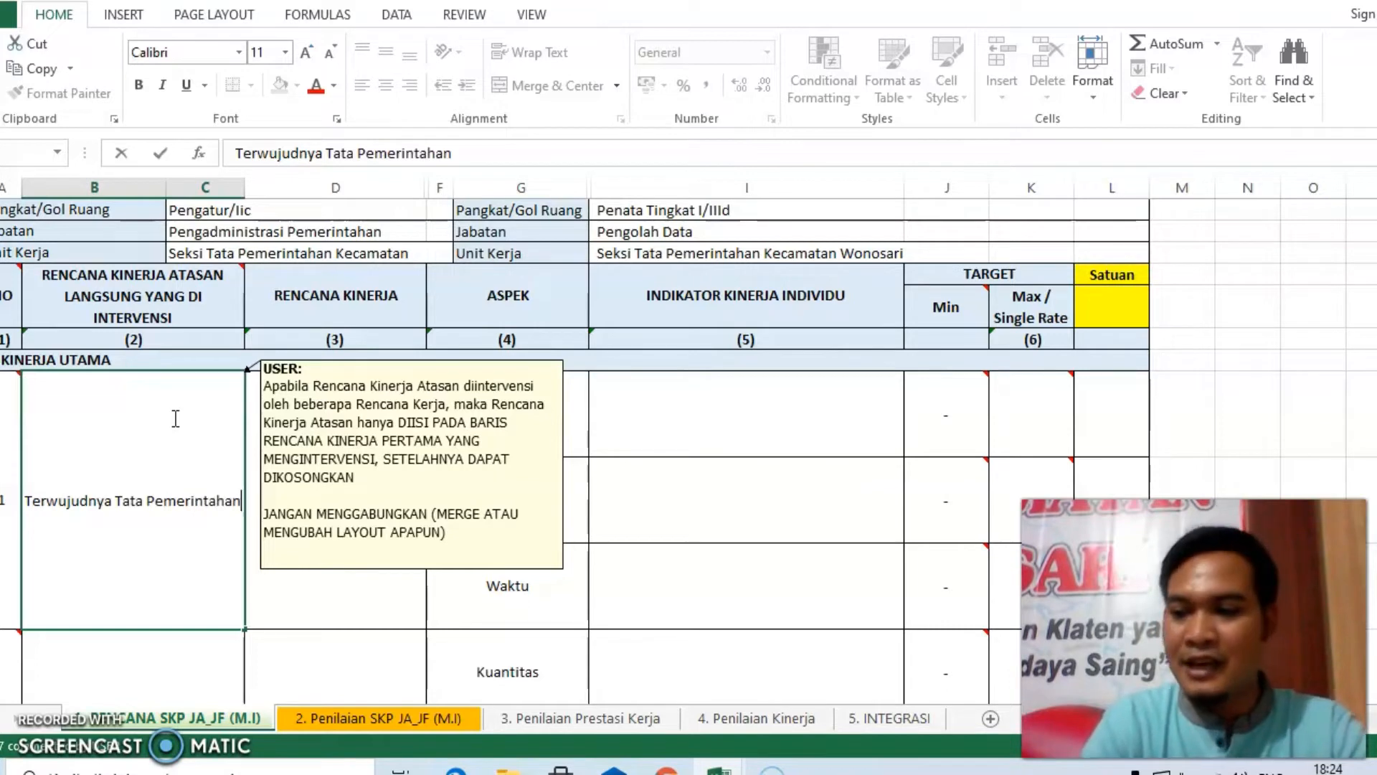
{"action": "type", "text": "Kecamatan Yang Baik"}
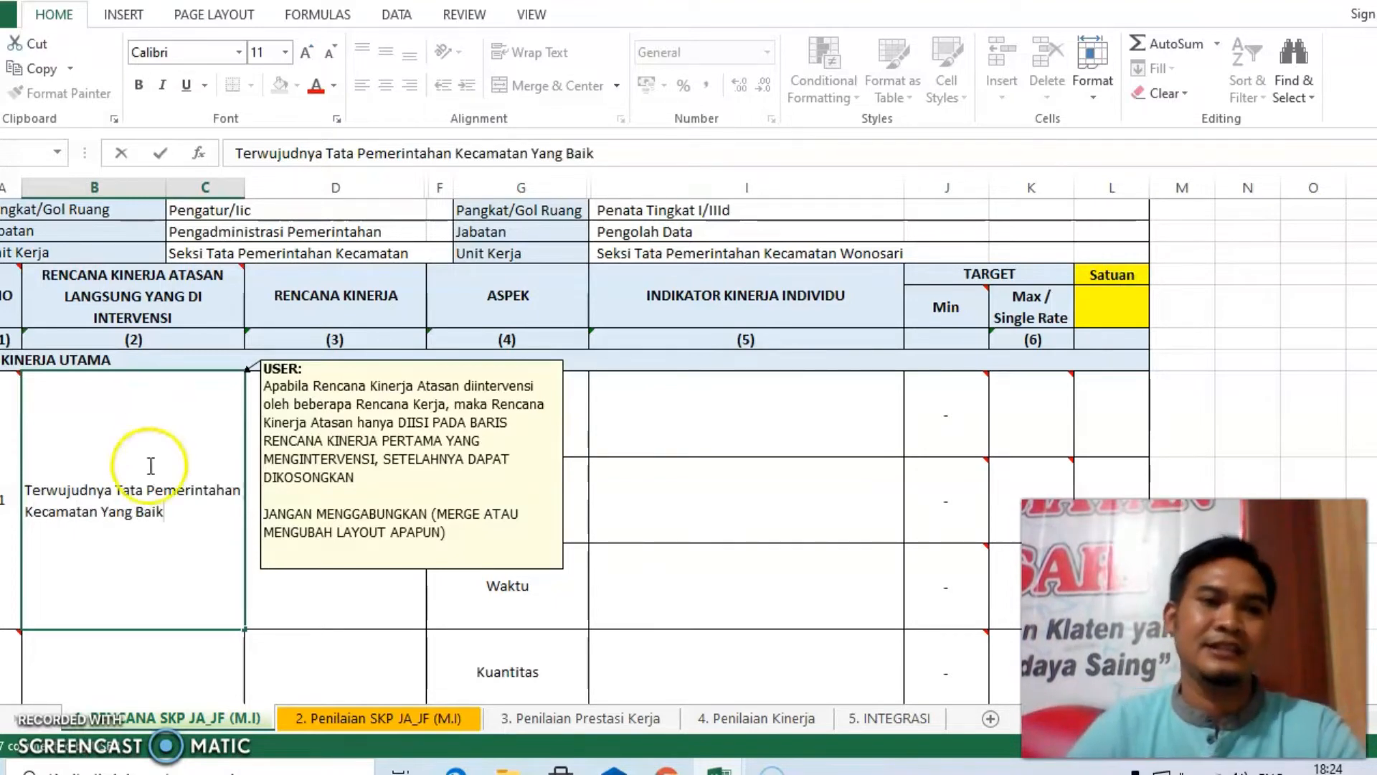
{"action": "left_click", "coordinate": [265, 606]}
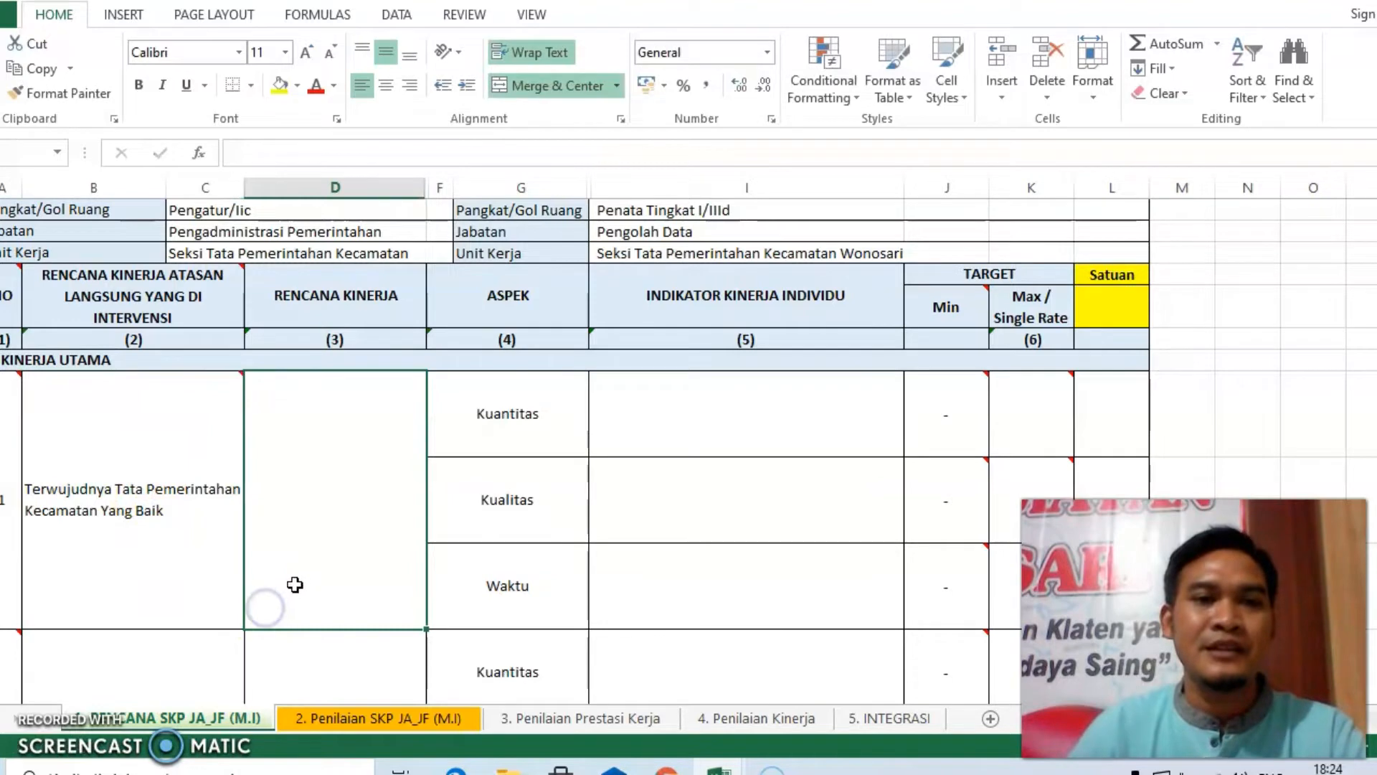
Copy activity 1's text, from "Teragendanya surat masuk" through "memudahkan pencarian", from the Realisasi PDF into activity 1's RENCANA KINERJA cell in Excel
{"action": "left_click", "coordinate": [456, 769]}
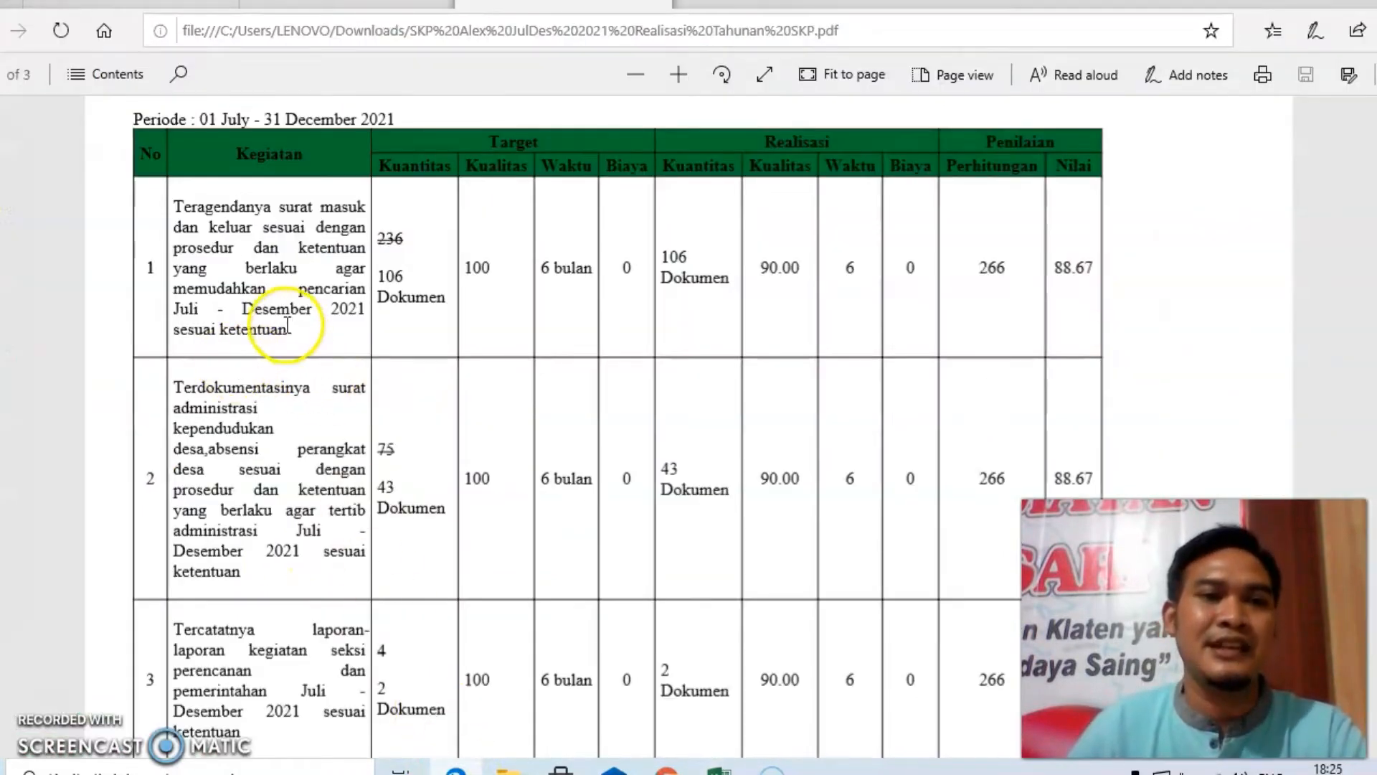
{"action": "left_click_drag", "start_coordinate": [172, 203], "coordinate": [347, 287]}
{"action": "key", "text": "ctrl+c"}
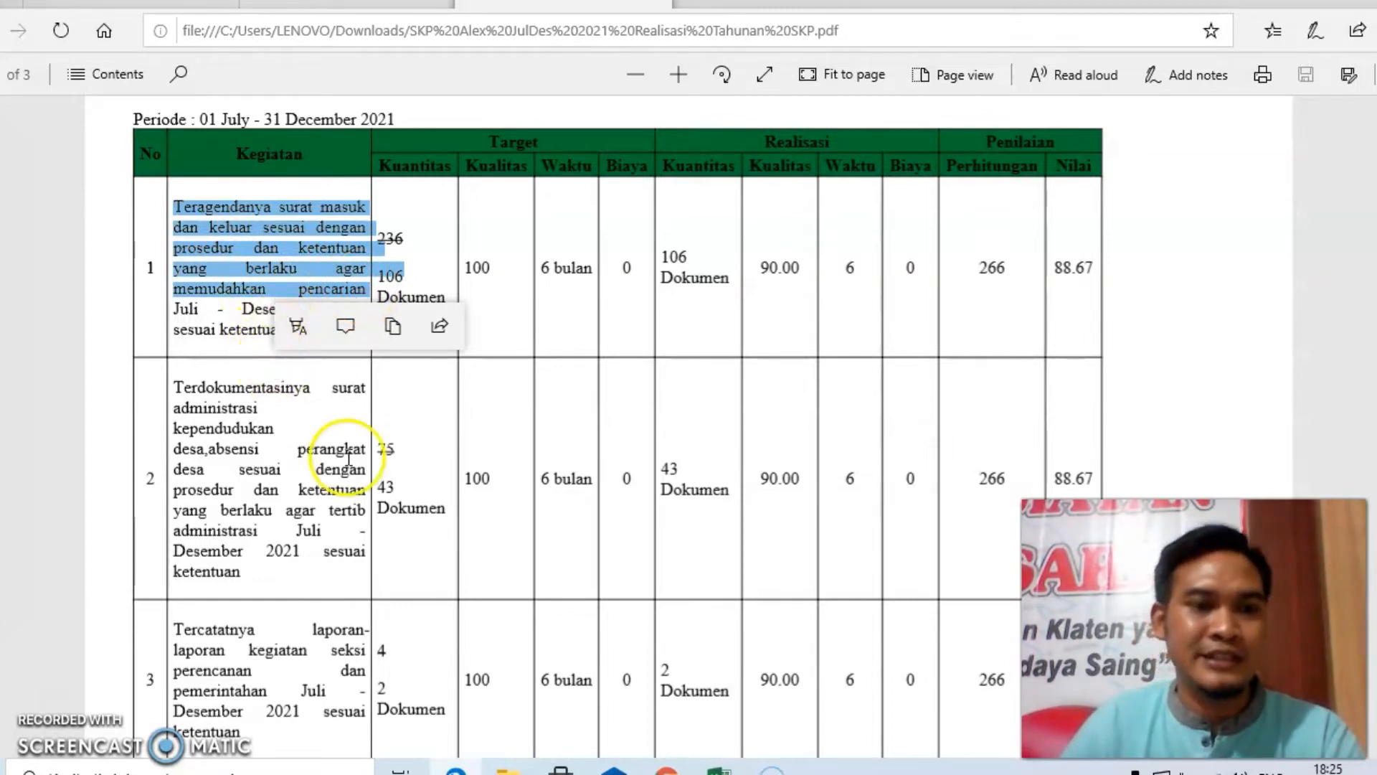
{"action": "mouse_move", "coordinate": [740, 769]}
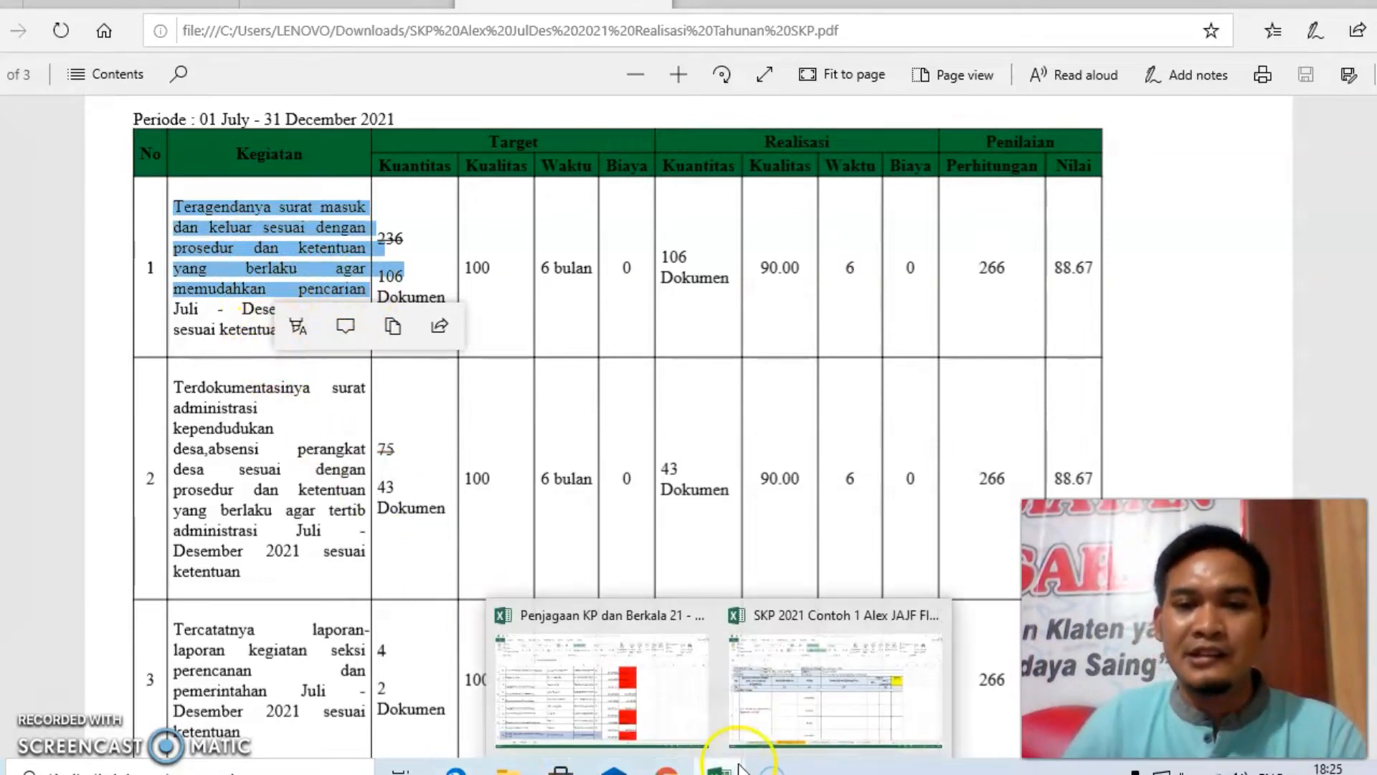
{"action": "left_click", "coordinate": [809, 717]}
{"action": "double_click", "coordinate": [289, 439]}
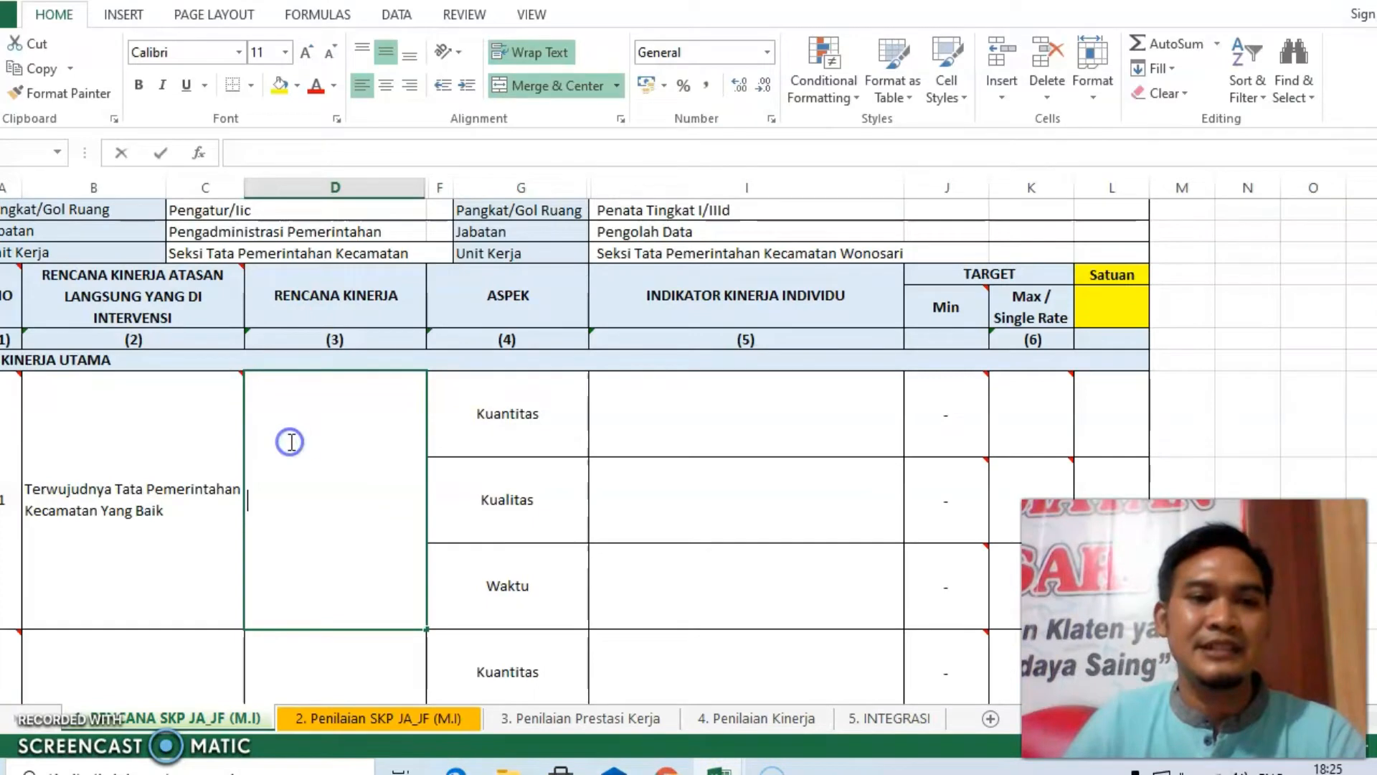
{"action": "key", "text": "ctrl+v"}
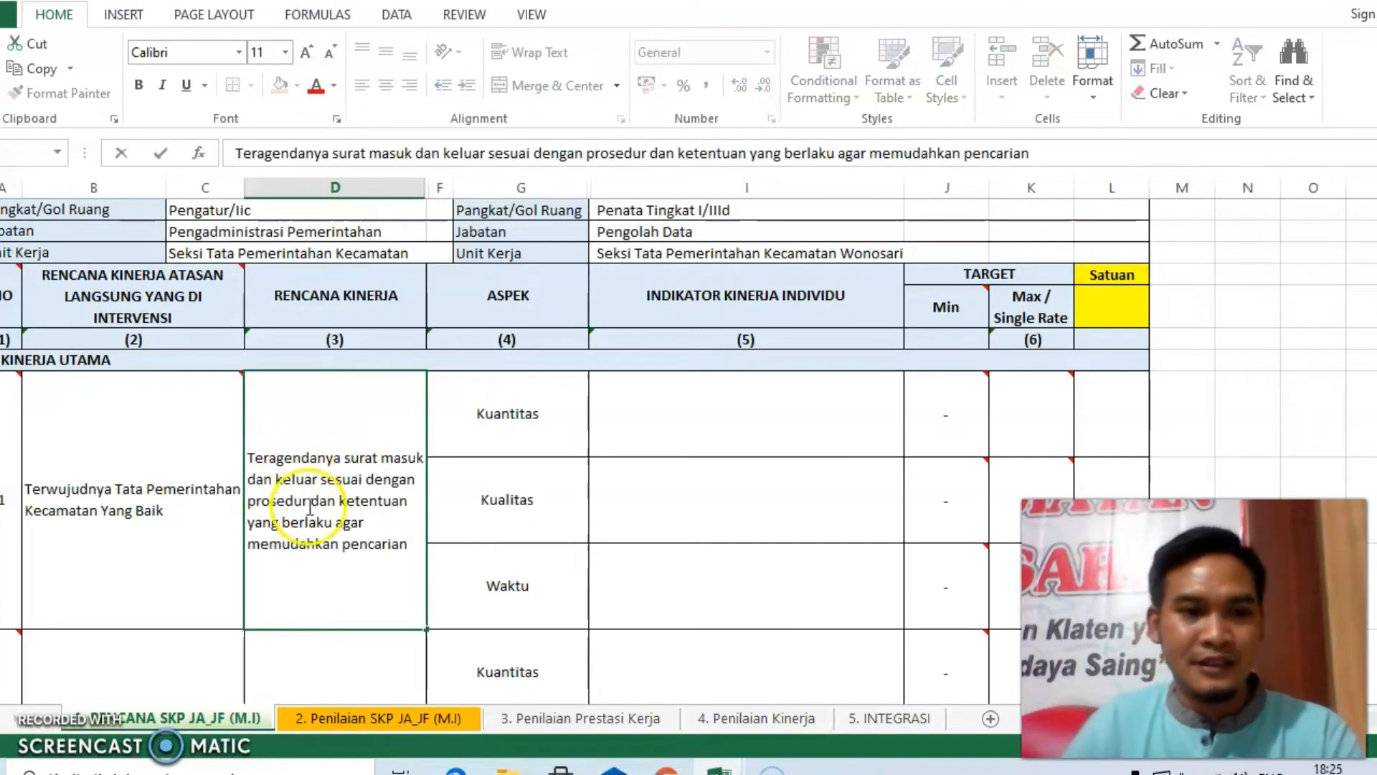
{"action": "left_click", "coordinate": [524, 416]}
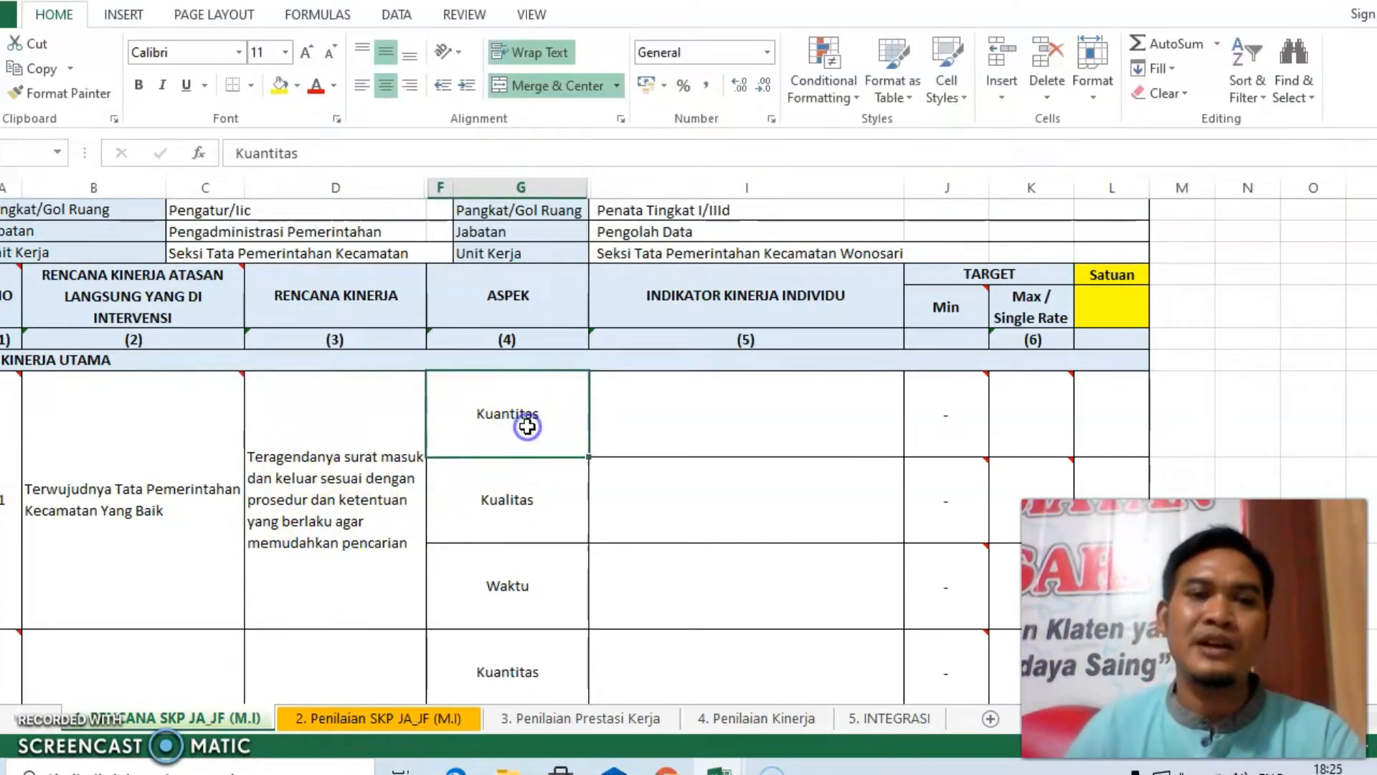
Fill activity 1's Kuantitas indicator with "Jumlah" followed by the plan's text from "surat masuk" through "memudahkan pencarian"
{"action": "double_click", "coordinate": [637, 428]}
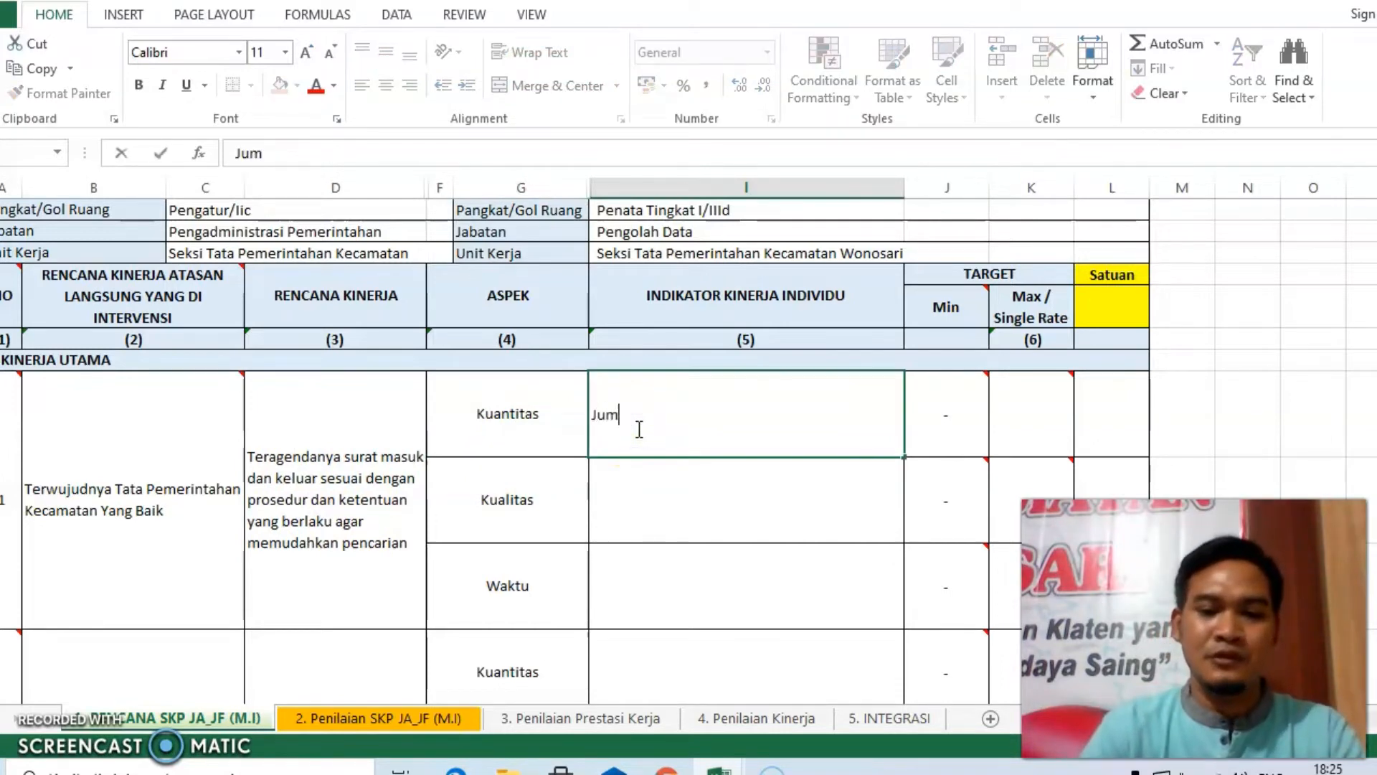
{"action": "type", "text": "Jumlah"}
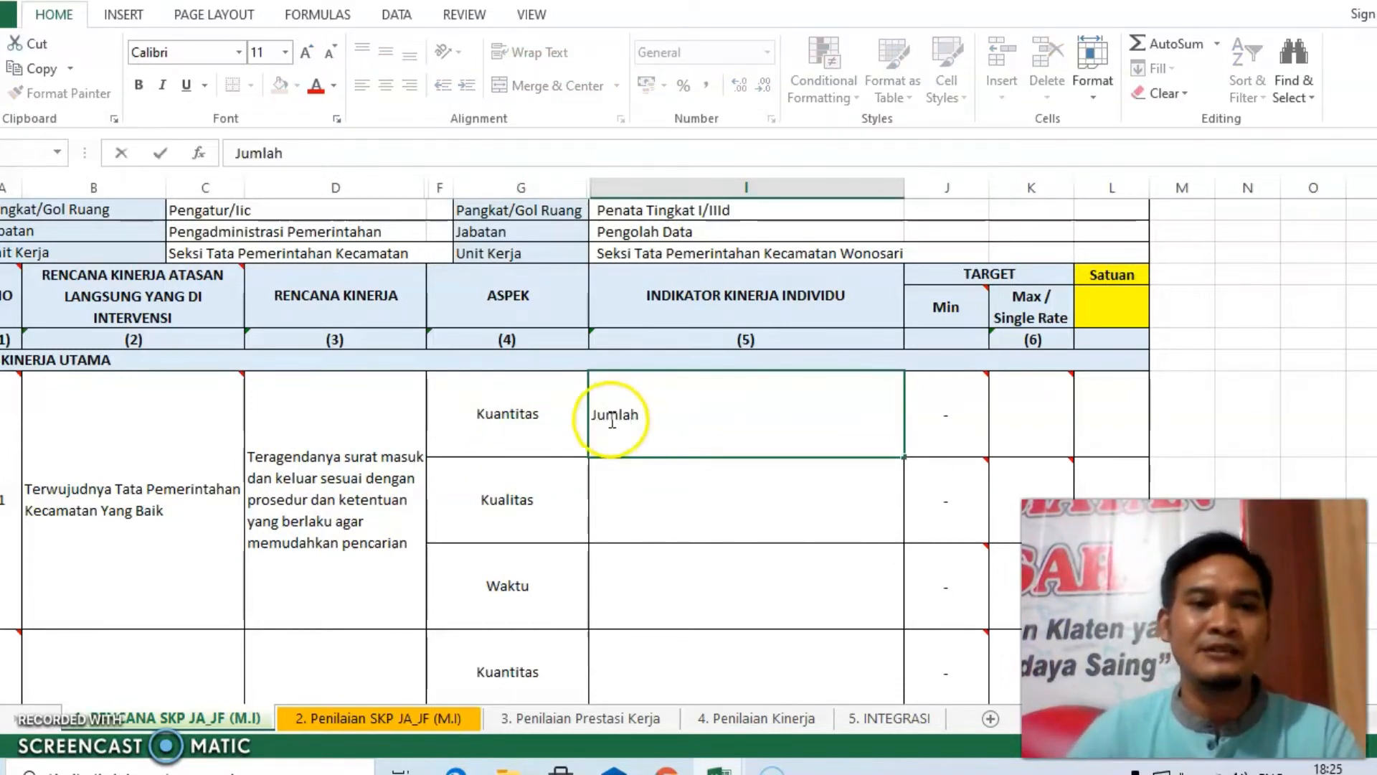
{"action": "left_click", "coordinate": [350, 457]}
{"action": "double_click", "coordinate": [350, 457]}
{"action": "left_click_drag", "start_coordinate": [350, 457], "coordinate": [409, 543]}
{"action": "key", "text": "ctrl+c"}
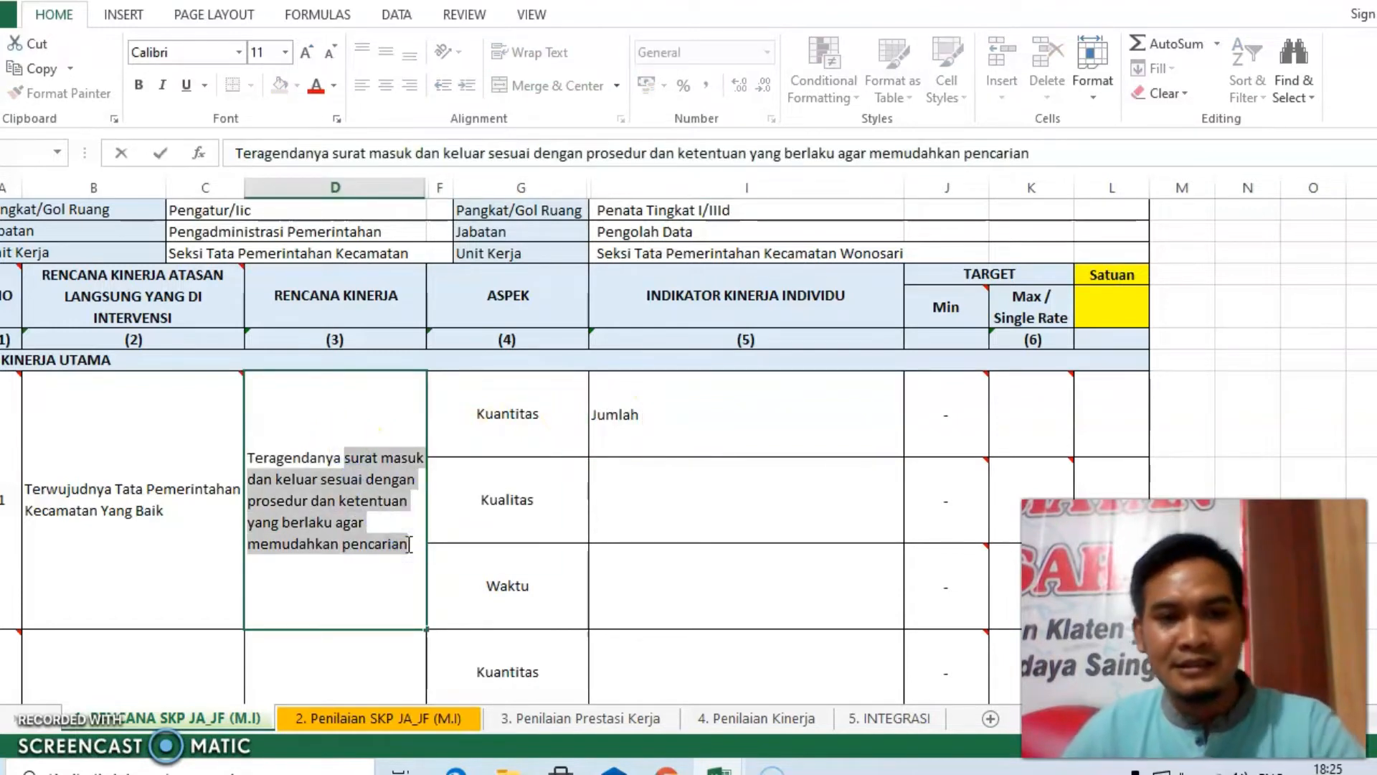
{"action": "double_click", "coordinate": [680, 413]}
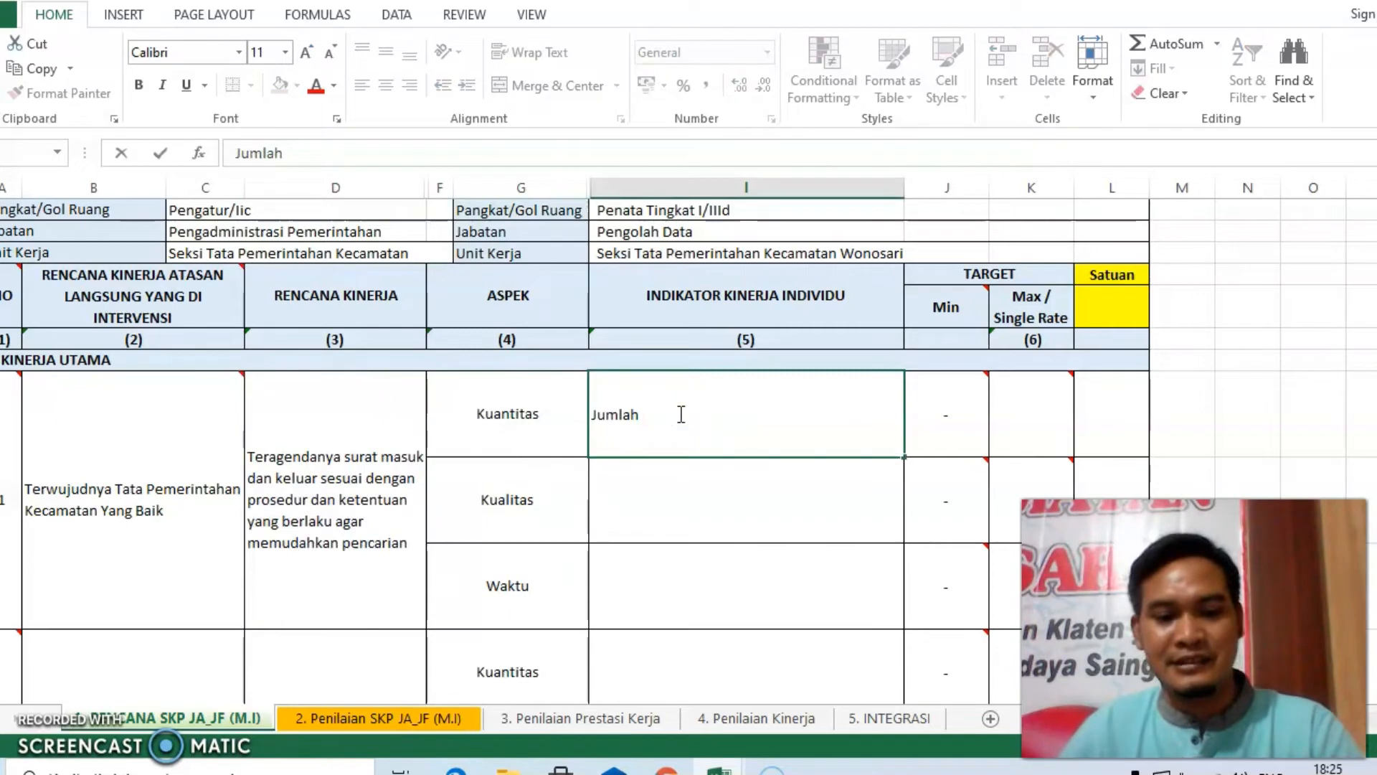
{"action": "key", "text": "ctrl+v"}
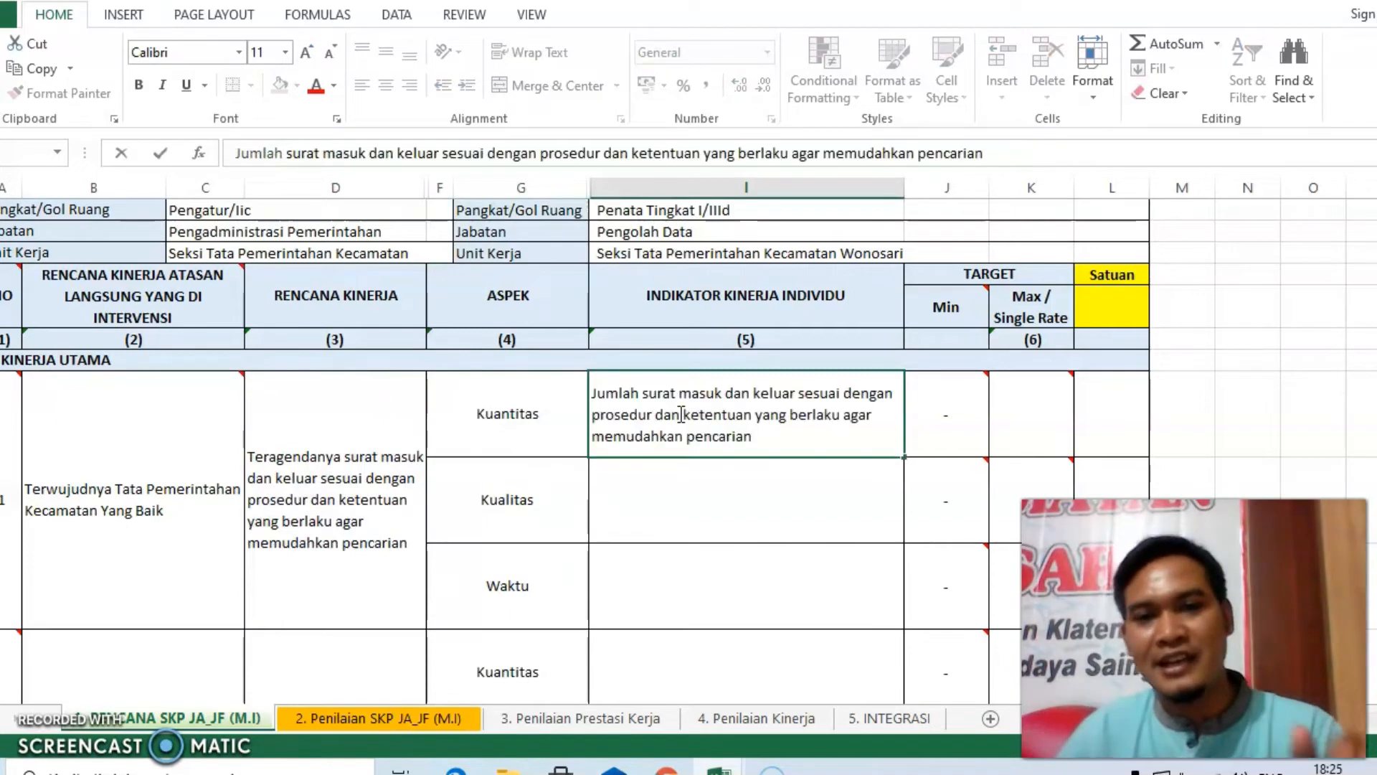
{"action": "left_click", "coordinate": [1012, 416]}
Re-enter "-" as the minimum target in activity 1's Kuantitas row
{"action": "left_click", "coordinate": [963, 421]}
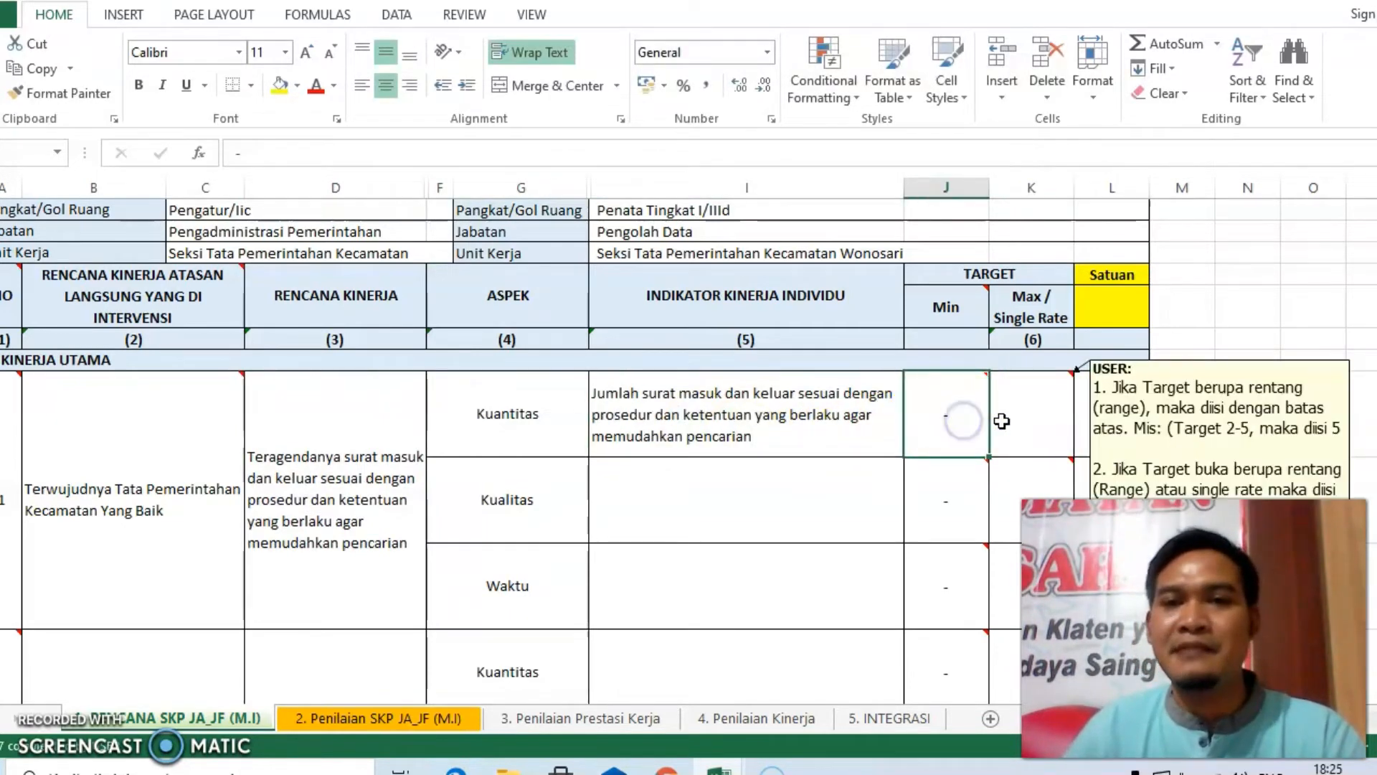
{"action": "left_click", "coordinate": [1013, 423]}
{"action": "left_click", "coordinate": [966, 414]}
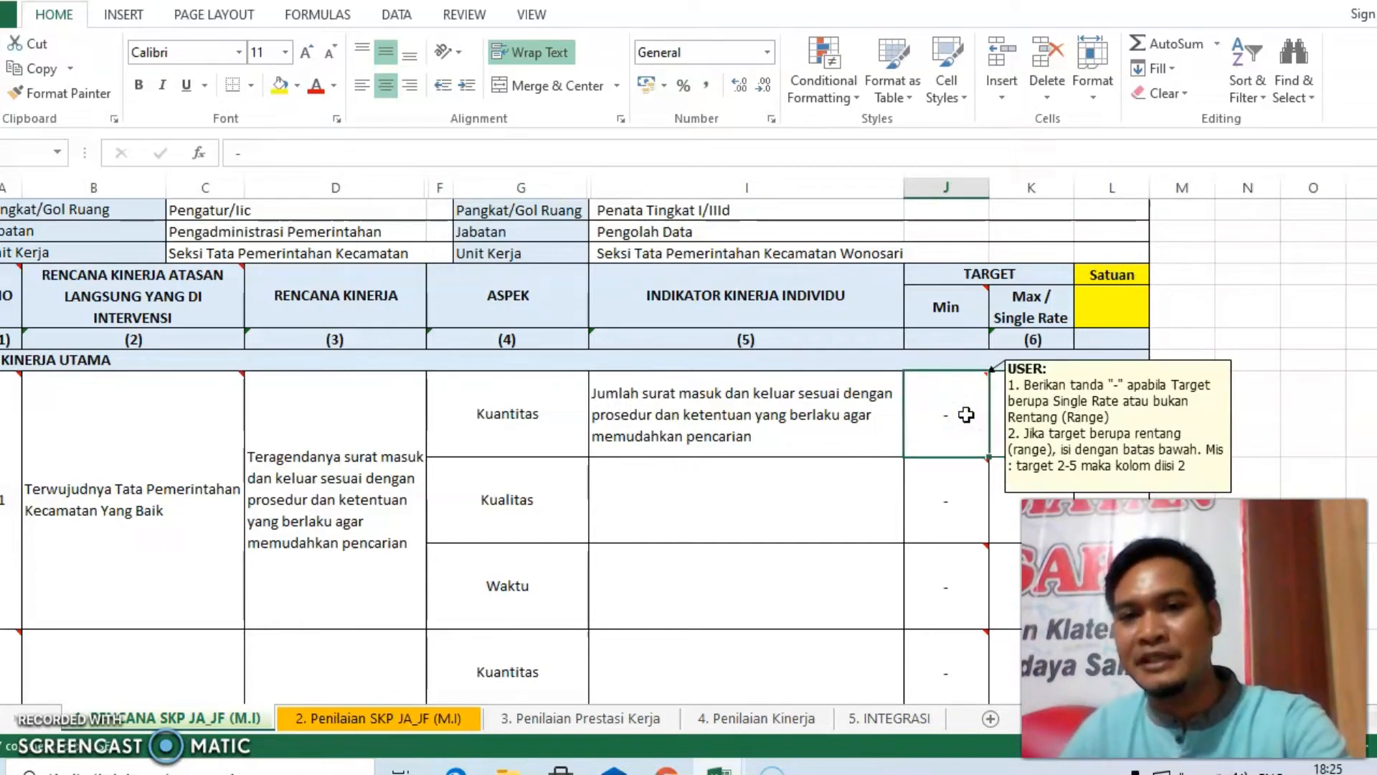
{"action": "type", "text": "-"}
{"action": "left_click", "coordinate": [1007, 413]}
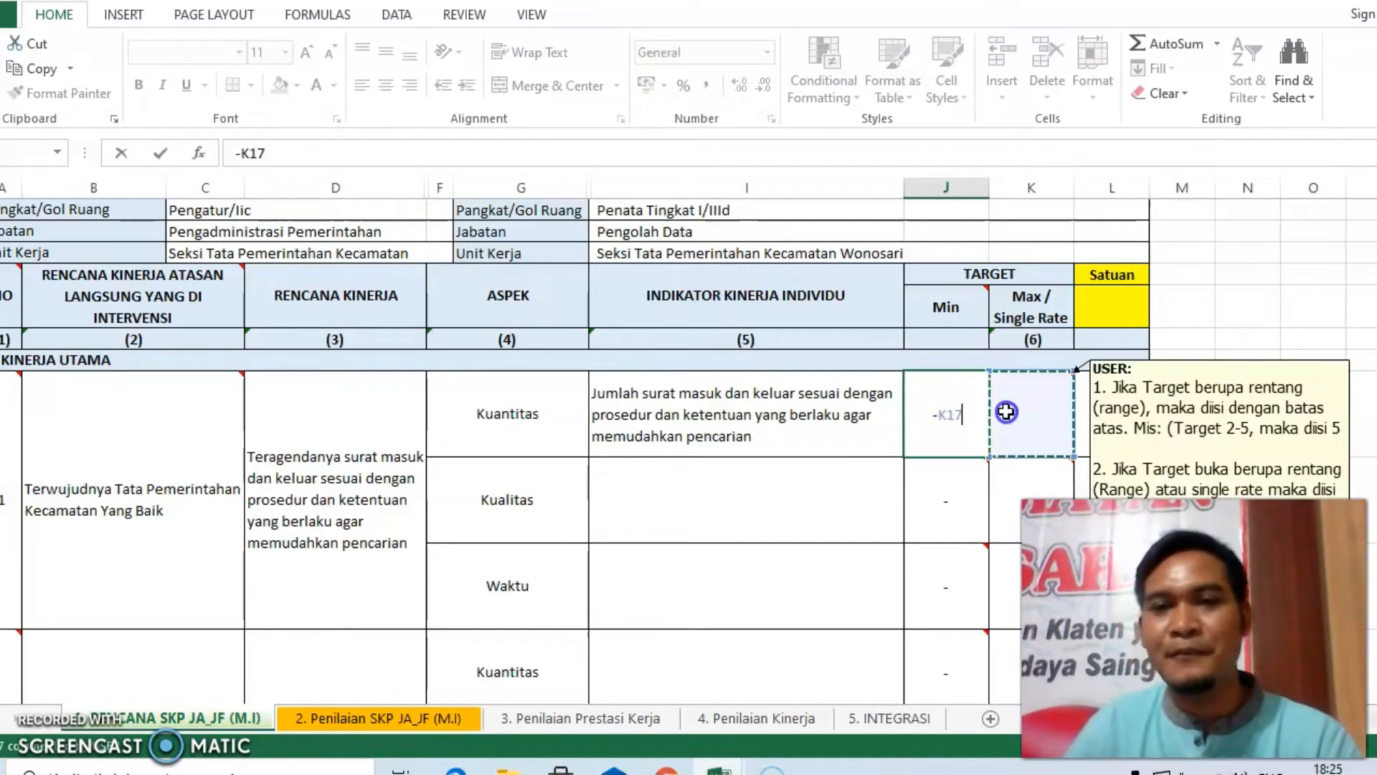
{"action": "left_click_drag", "start_coordinate": [961, 416], "coordinate": [930, 421]}
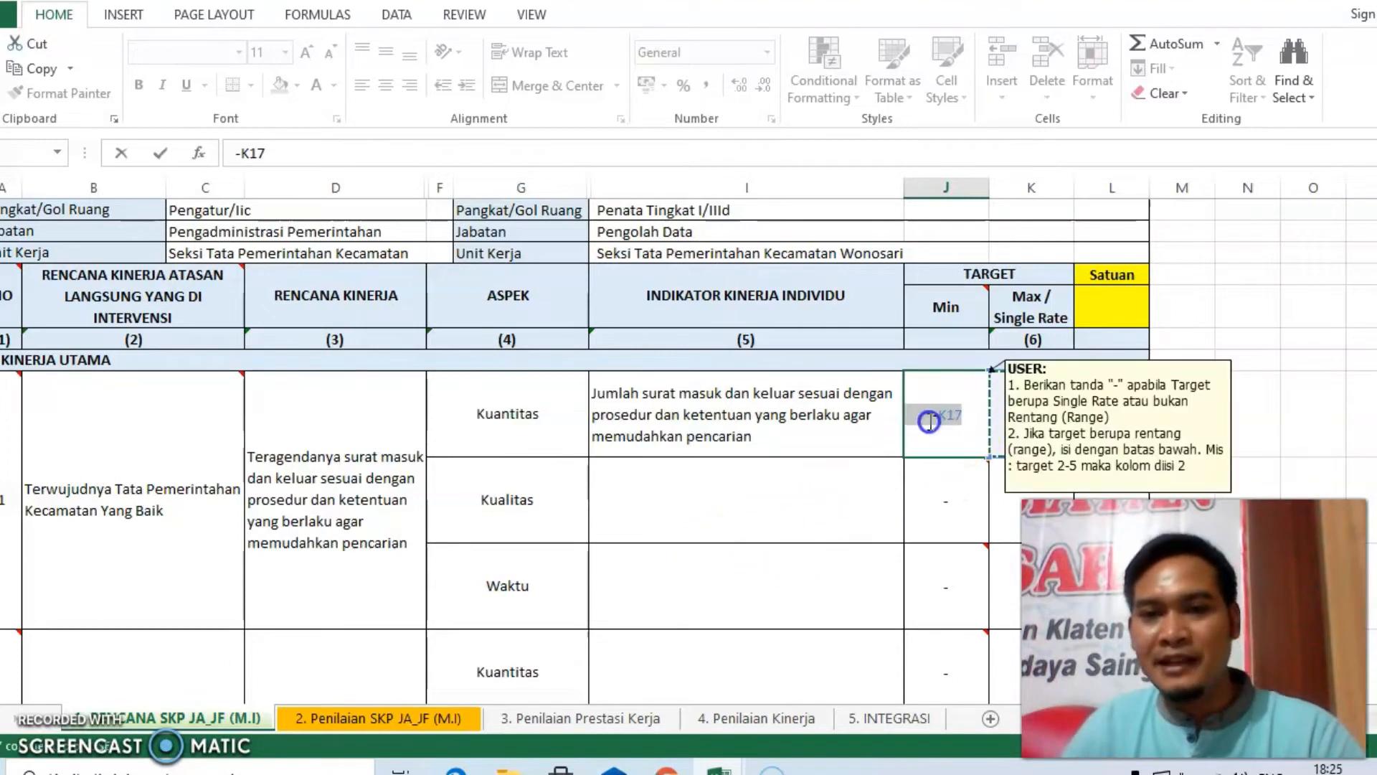
Set the minimum target of the first activity's Kuantitas row to 0
{"action": "type", "text": "-"}
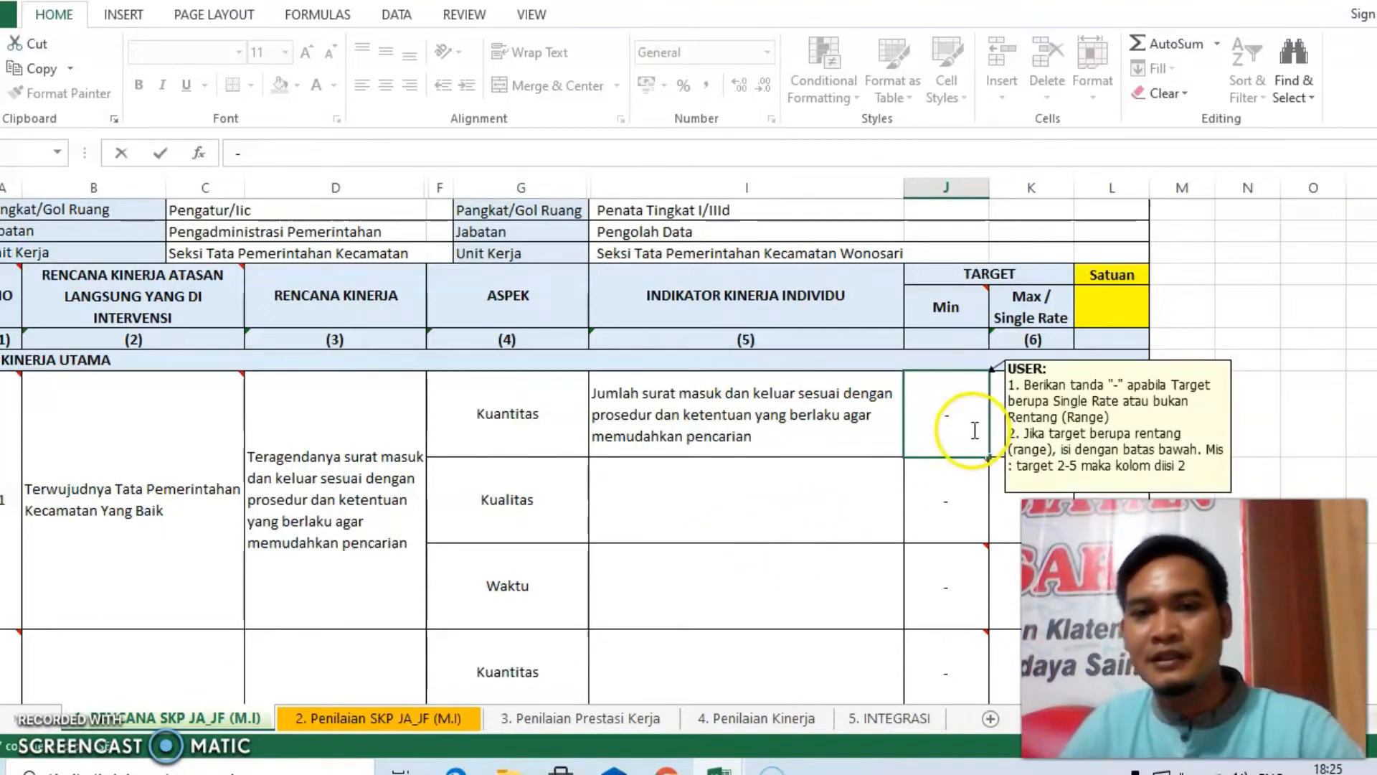
{"action": "left_click", "coordinate": [1006, 431]}
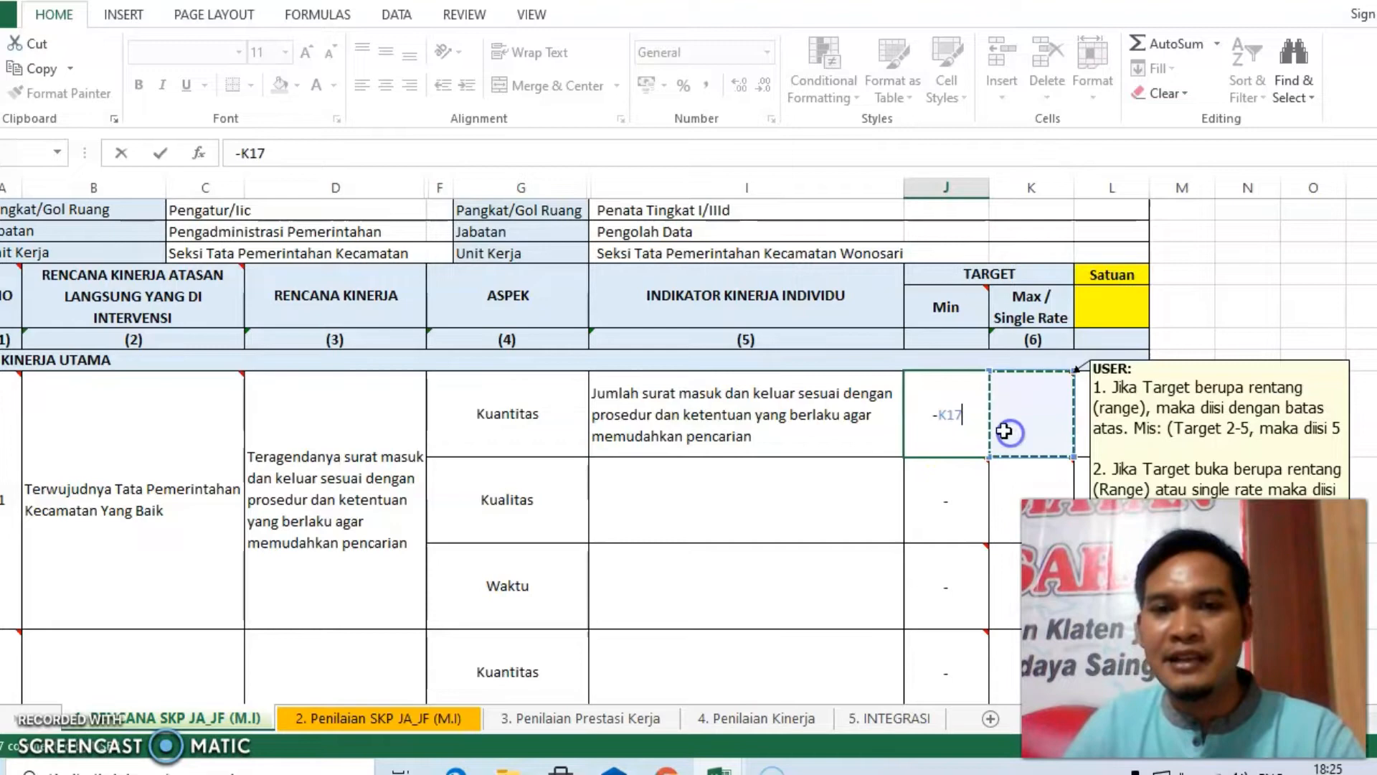
{"action": "left_click_drag", "start_coordinate": [975, 419], "coordinate": [934, 416]}
{"action": "key", "text": "BackSpace"}
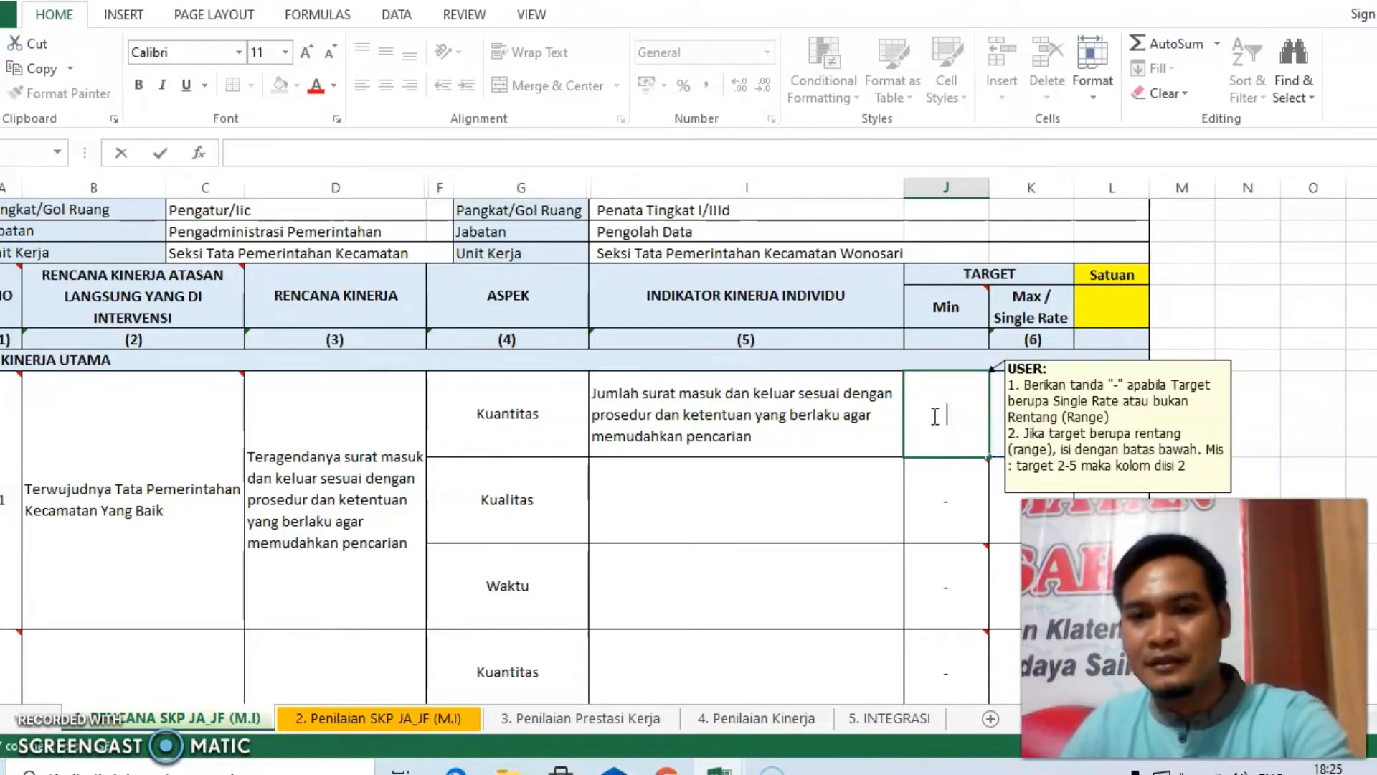
{"action": "type", "text": "0"}
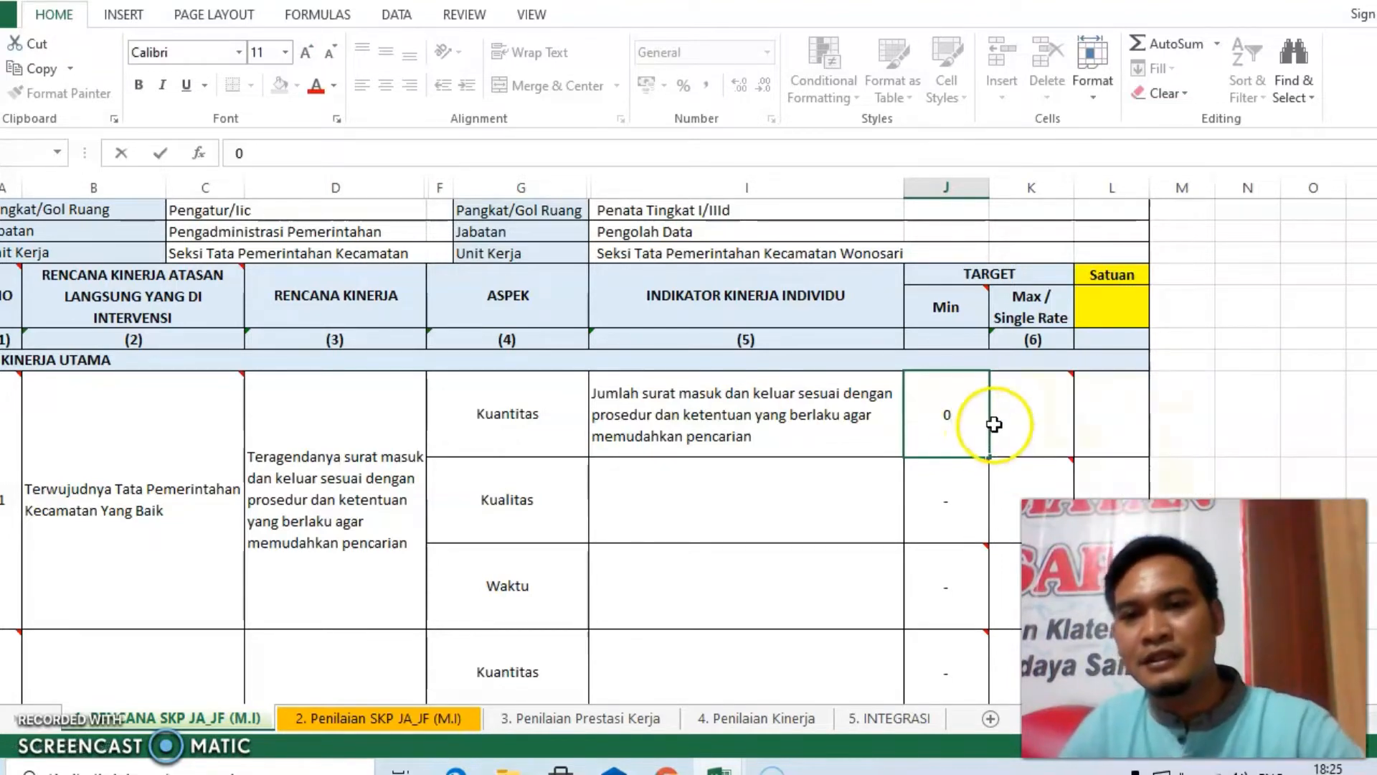
Check the first activity's realised quantity in the SKP realisation PDF and enter 106 as the Kuantitas row's maximum target in the workbook
{"action": "left_click", "coordinate": [994, 424]}
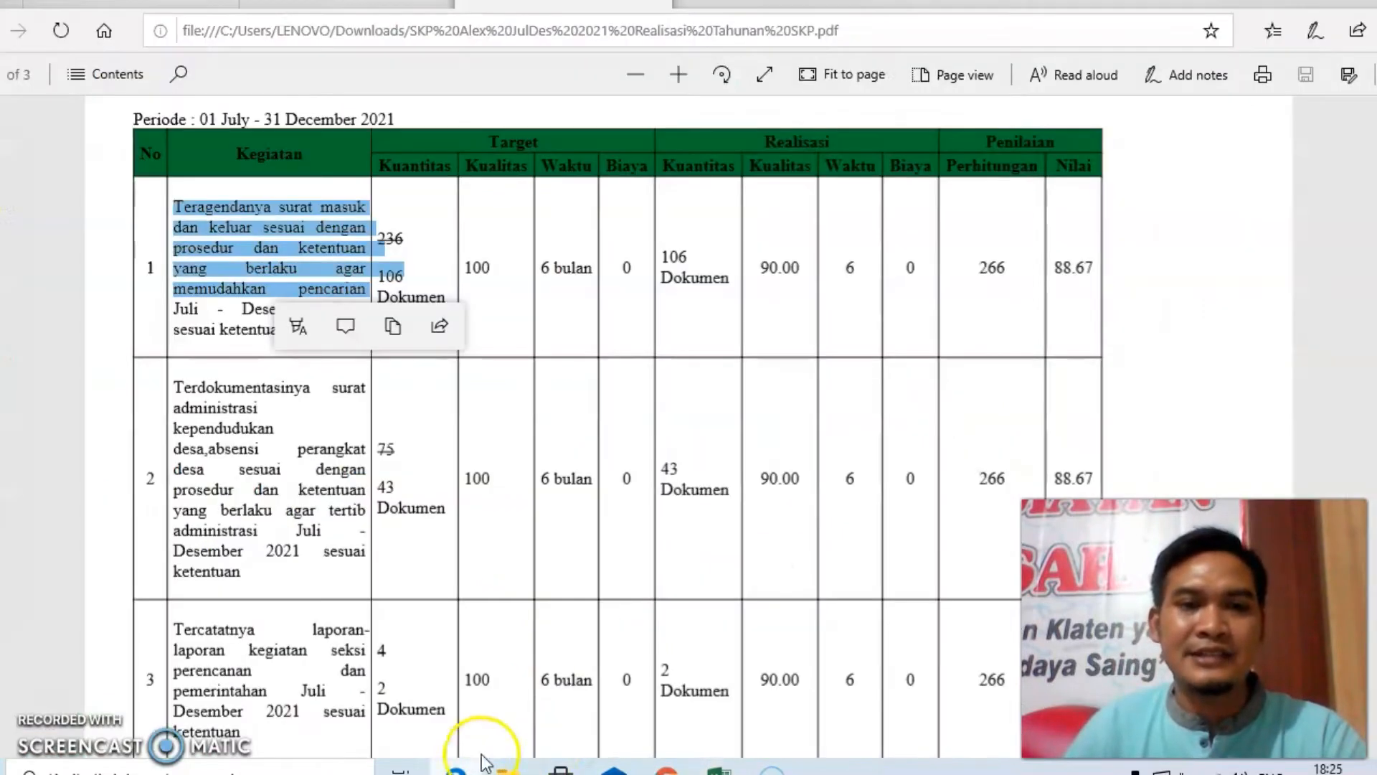
{"action": "left_click", "coordinate": [456, 768]}
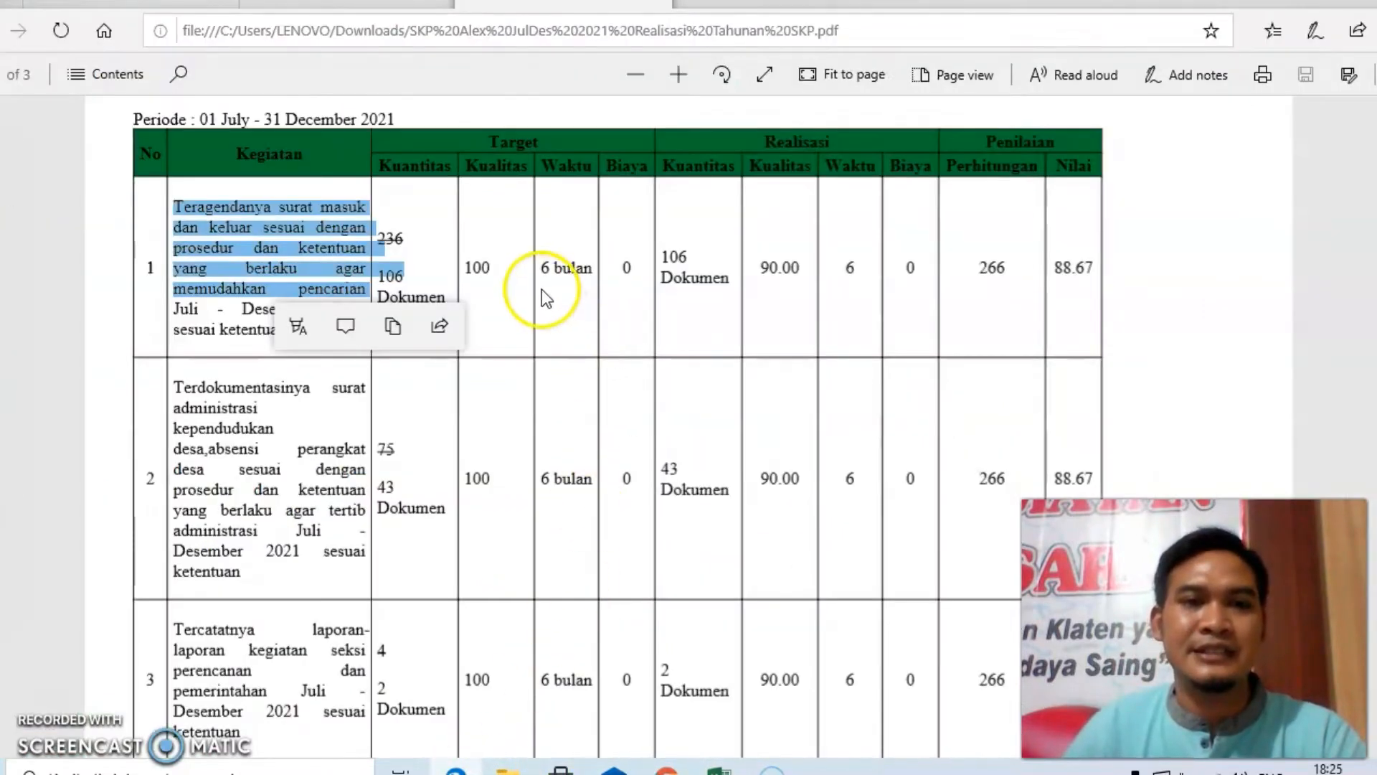
{"action": "left_click_drag", "start_coordinate": [665, 254], "coordinate": [687, 266]}
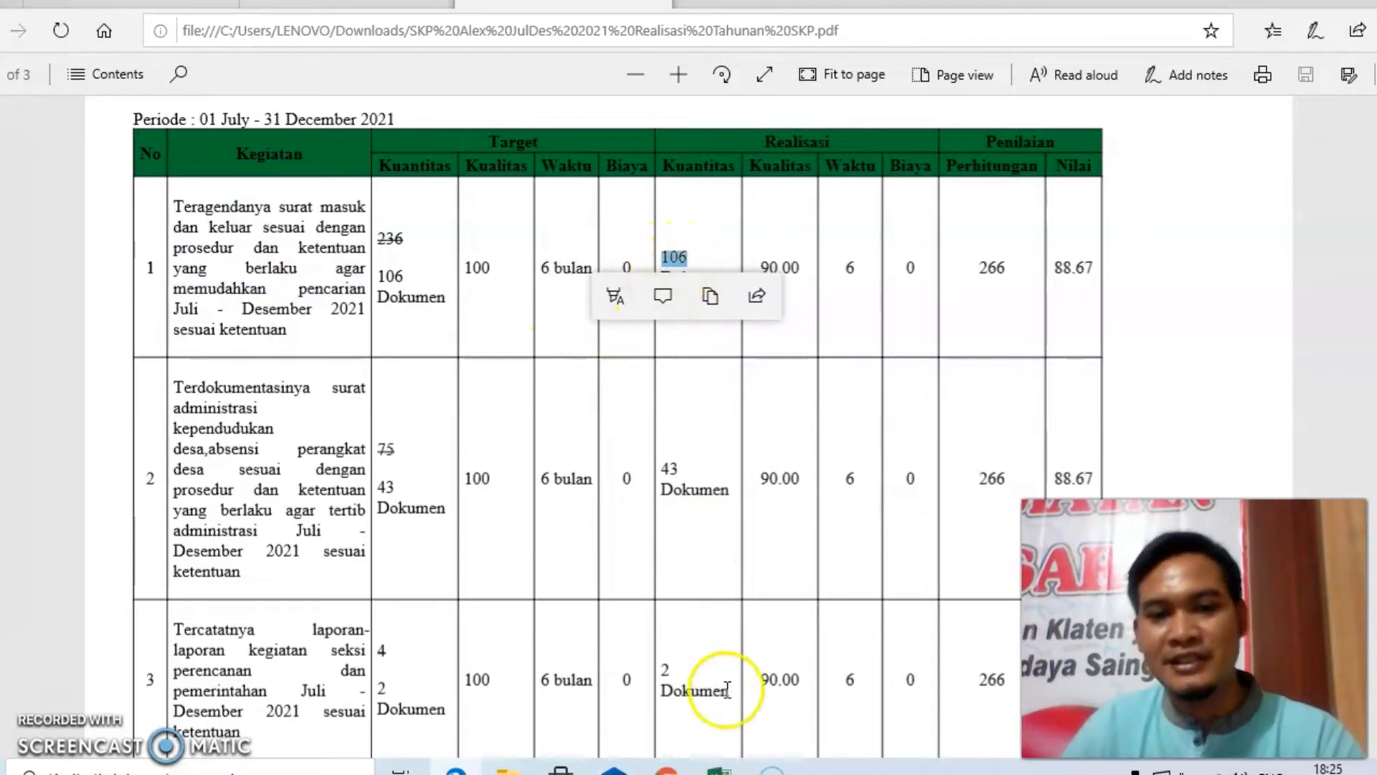
{"action": "mouse_move", "coordinate": [721, 766]}
{"action": "left_click", "coordinate": [893, 645]}
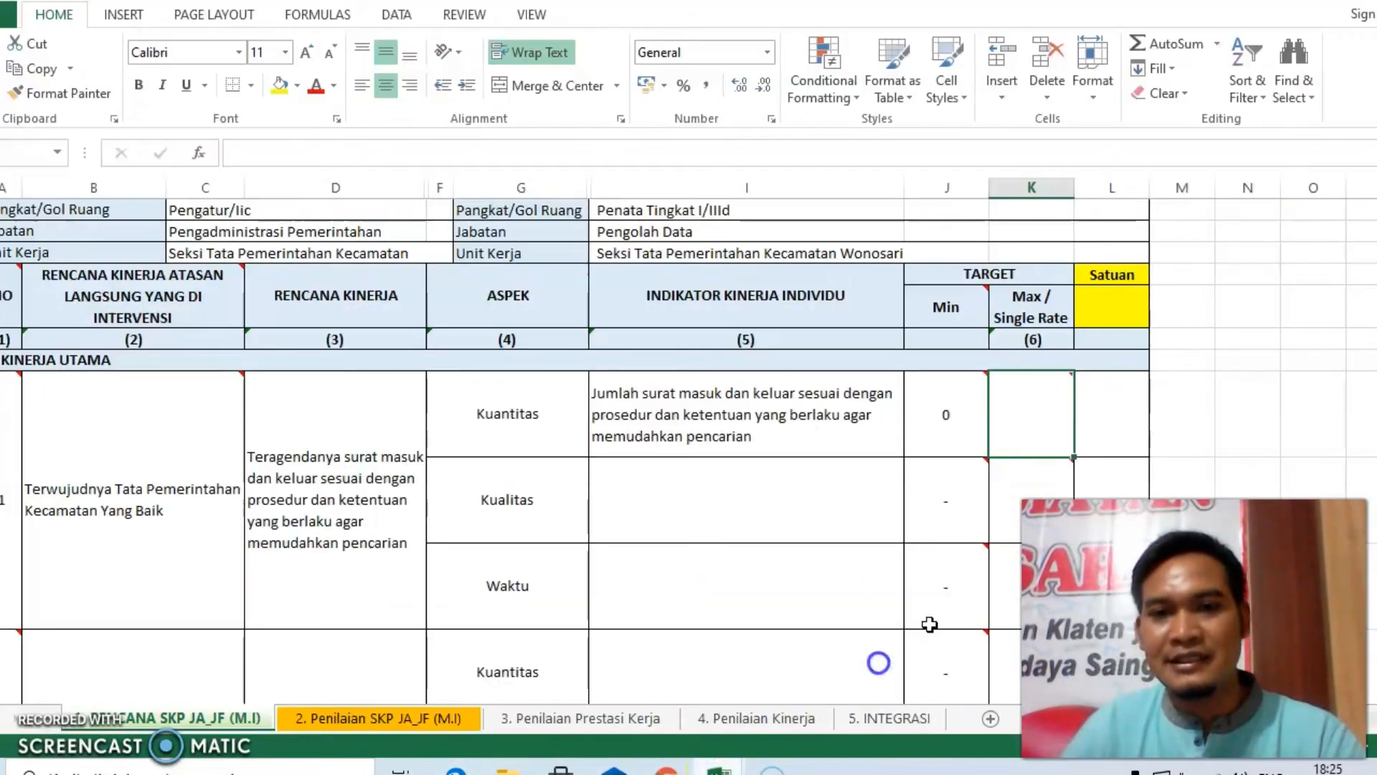
{"action": "double_click", "coordinate": [1039, 421]}
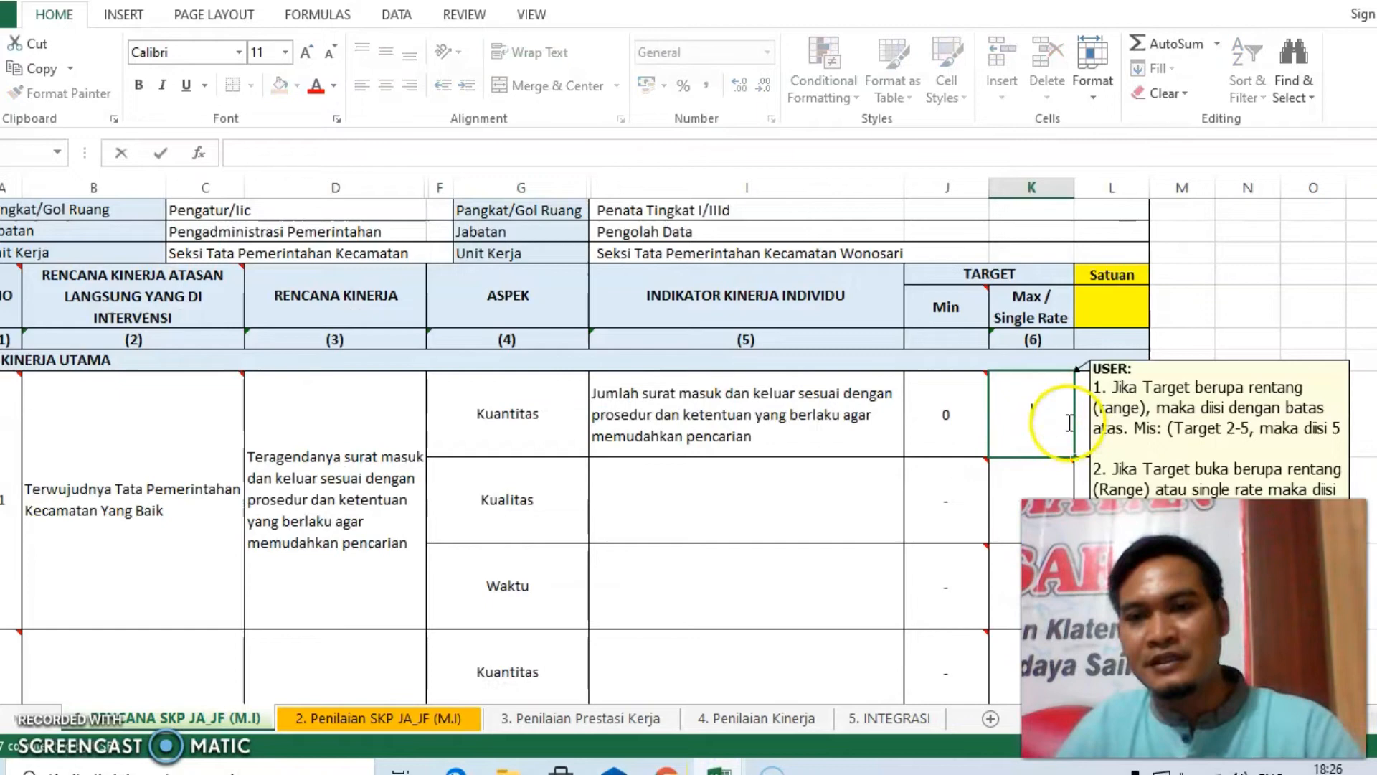
{"action": "type", "text": "106"}
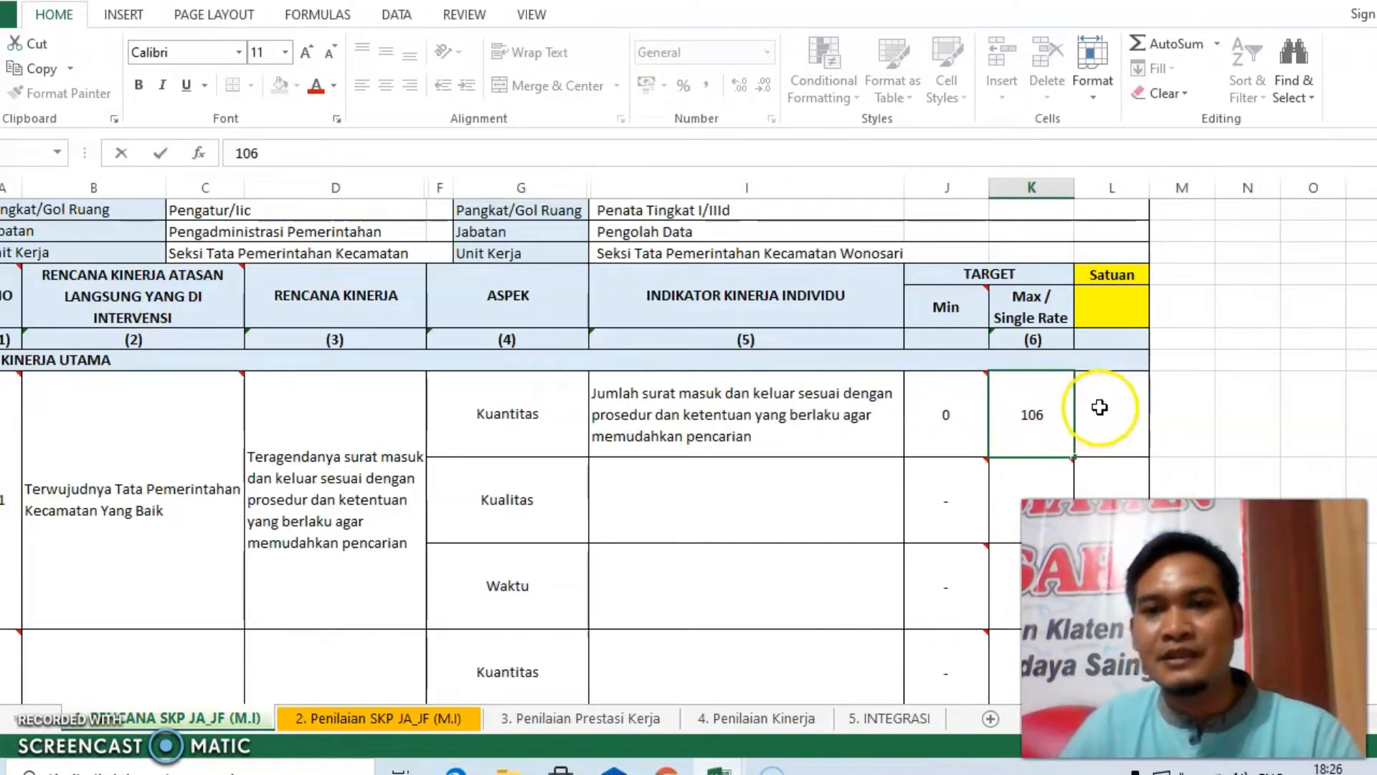
Set the Kuantitas row's unit to Dokumen and its minimum target to "-"
{"action": "left_click", "coordinate": [1100, 406]}
{"action": "type", "text": "Dokumen"}
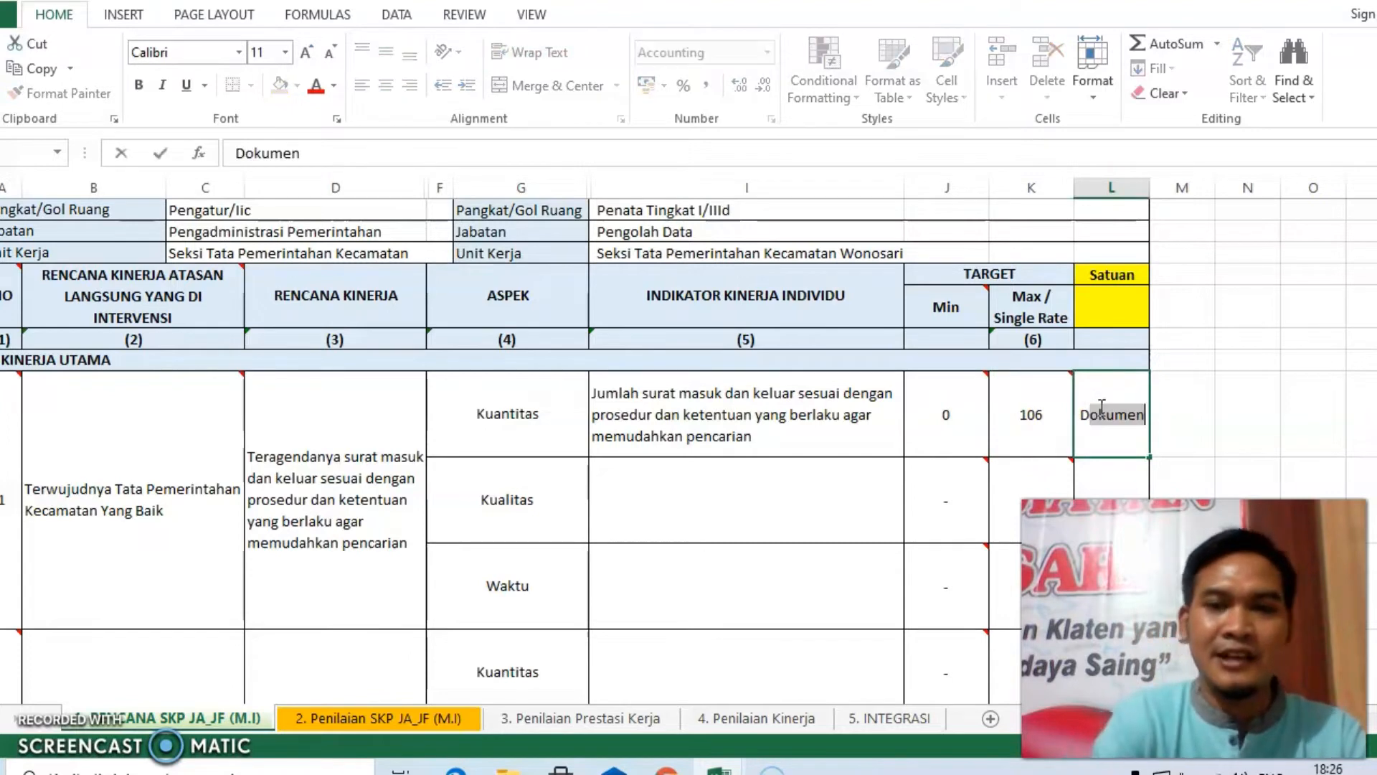
{"action": "key", "text": "Return"}
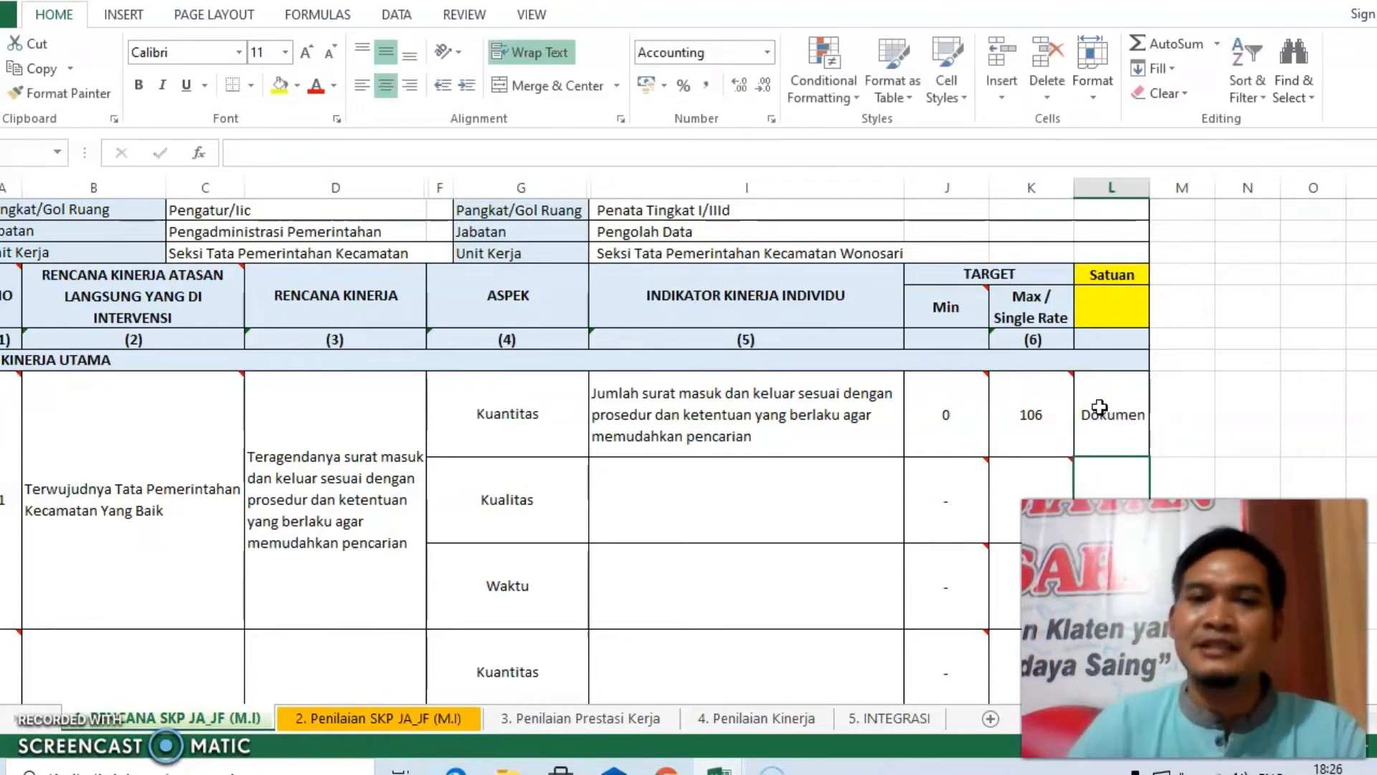
{"action": "left_click", "coordinate": [978, 425]}
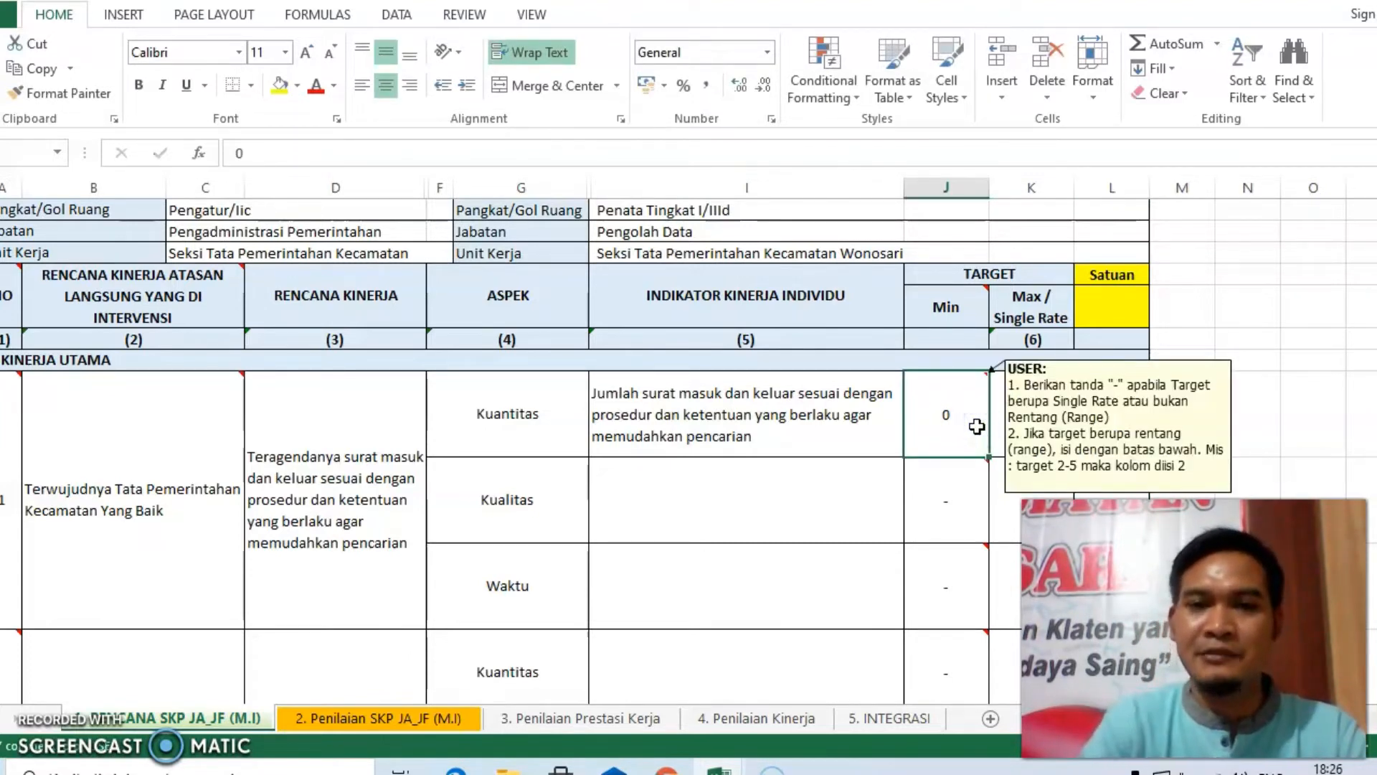
{"action": "type", "text": "-"}
{"action": "key", "text": "Return"}
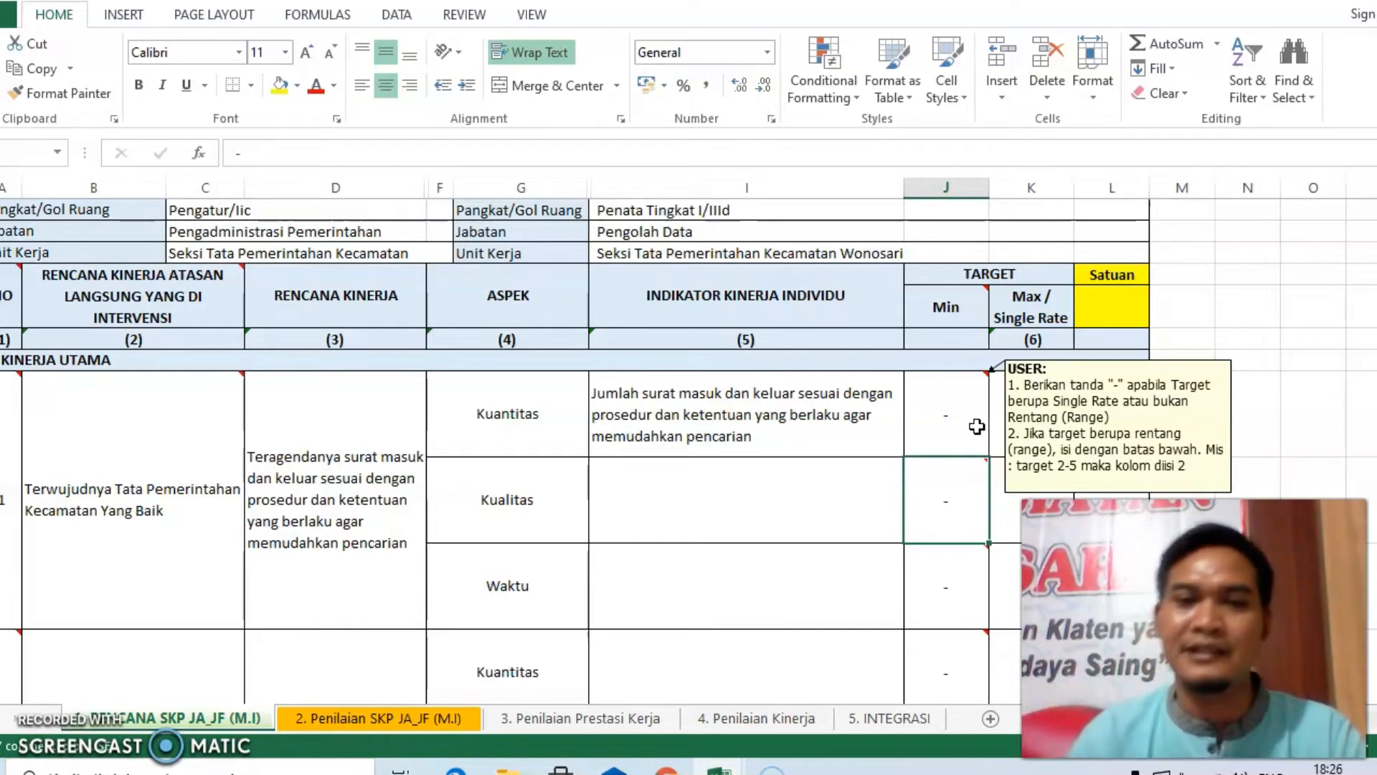
Fill in the first activity's Kualitas indicator with "Keakuratan" followed by the Rencana Kinerja text from "surat masuk" through "memudahkan pencarian"
{"action": "left_click", "coordinate": [541, 509]}
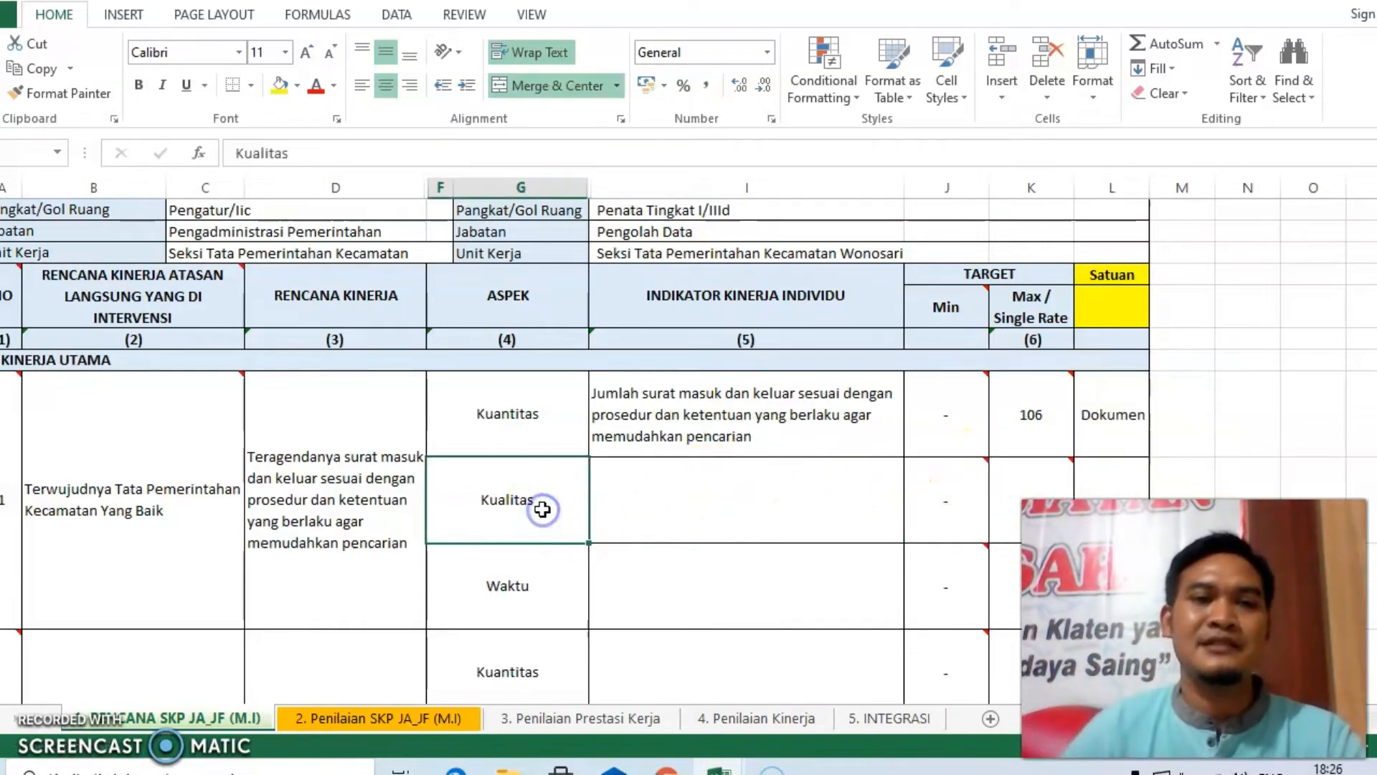
{"action": "left_click", "coordinate": [610, 504]}
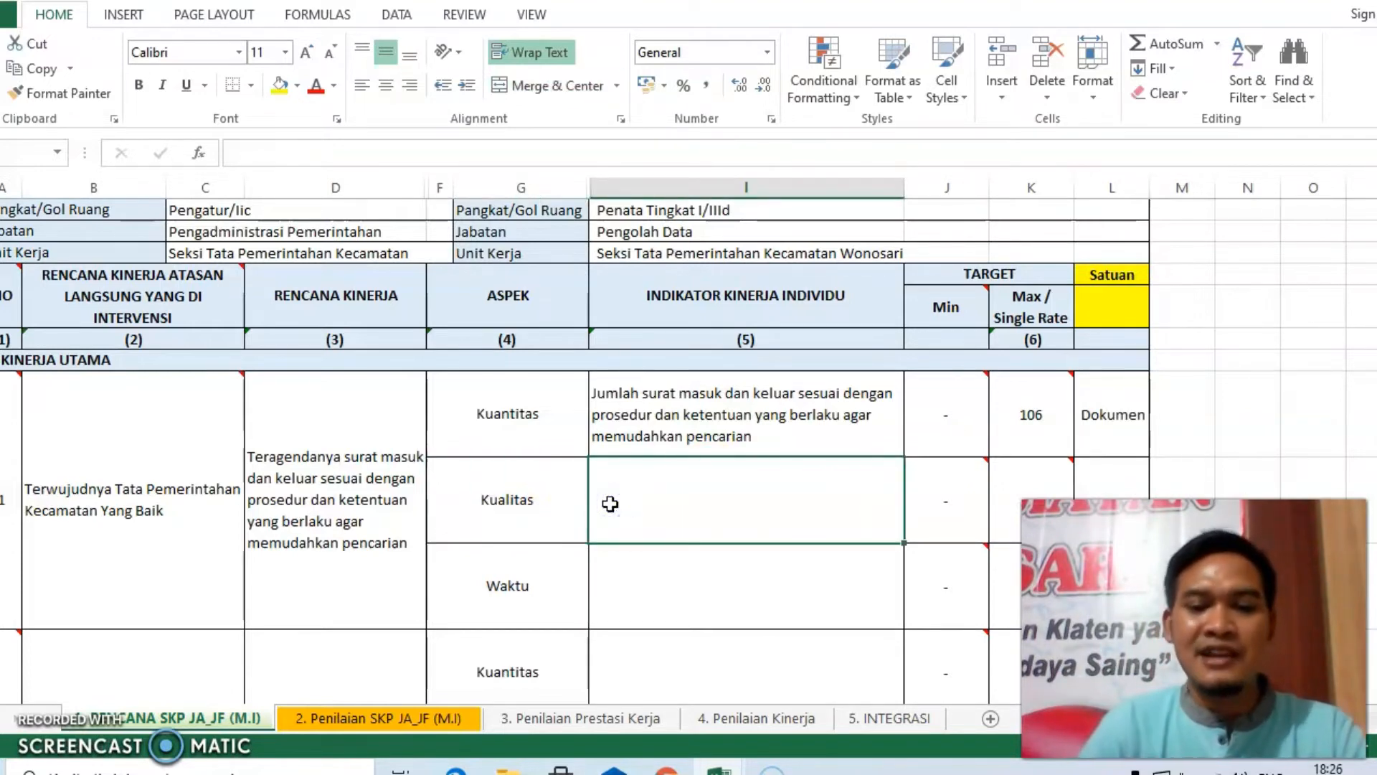
{"action": "type", "text": "Keakuratan"}
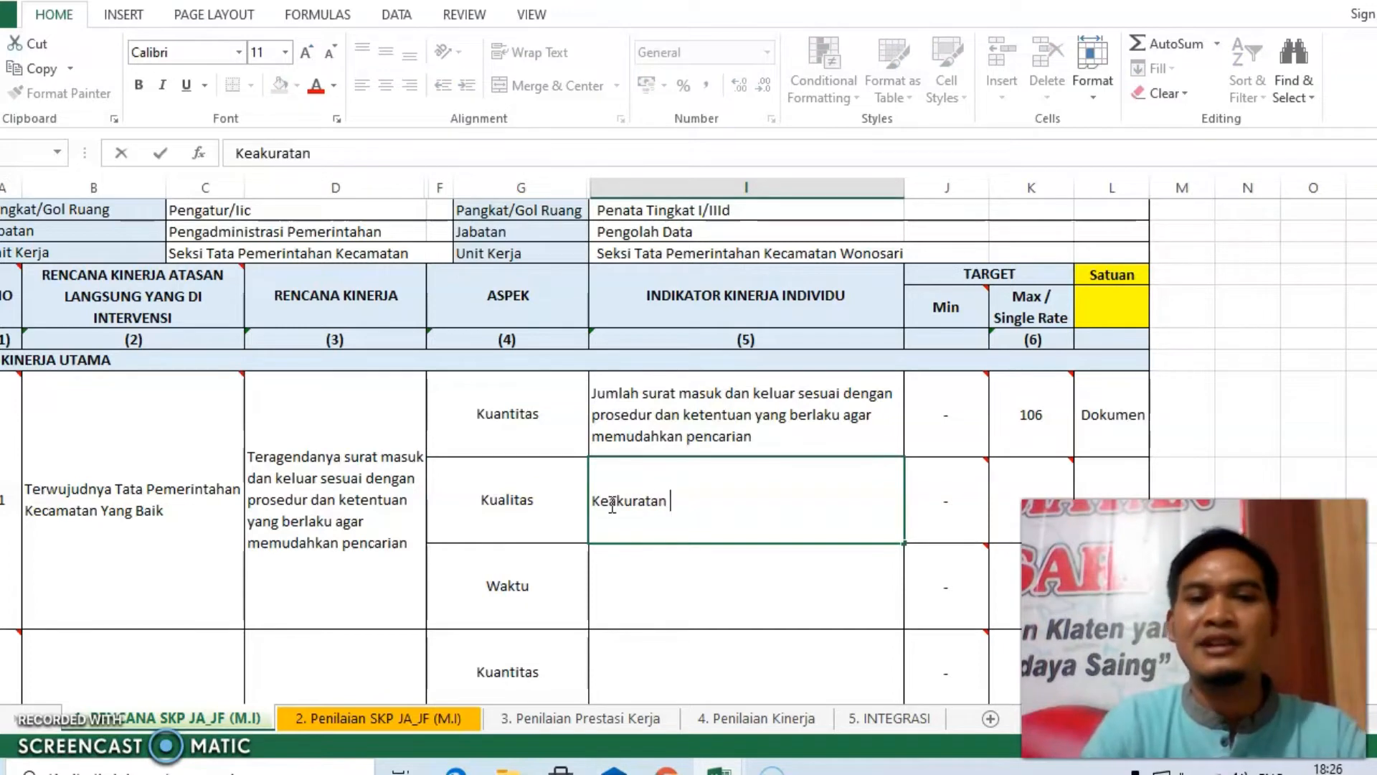
{"action": "left_click", "coordinate": [416, 506]}
{"action": "double_click", "coordinate": [383, 501]}
{"action": "left_click_drag", "start_coordinate": [348, 458], "coordinate": [409, 543]}
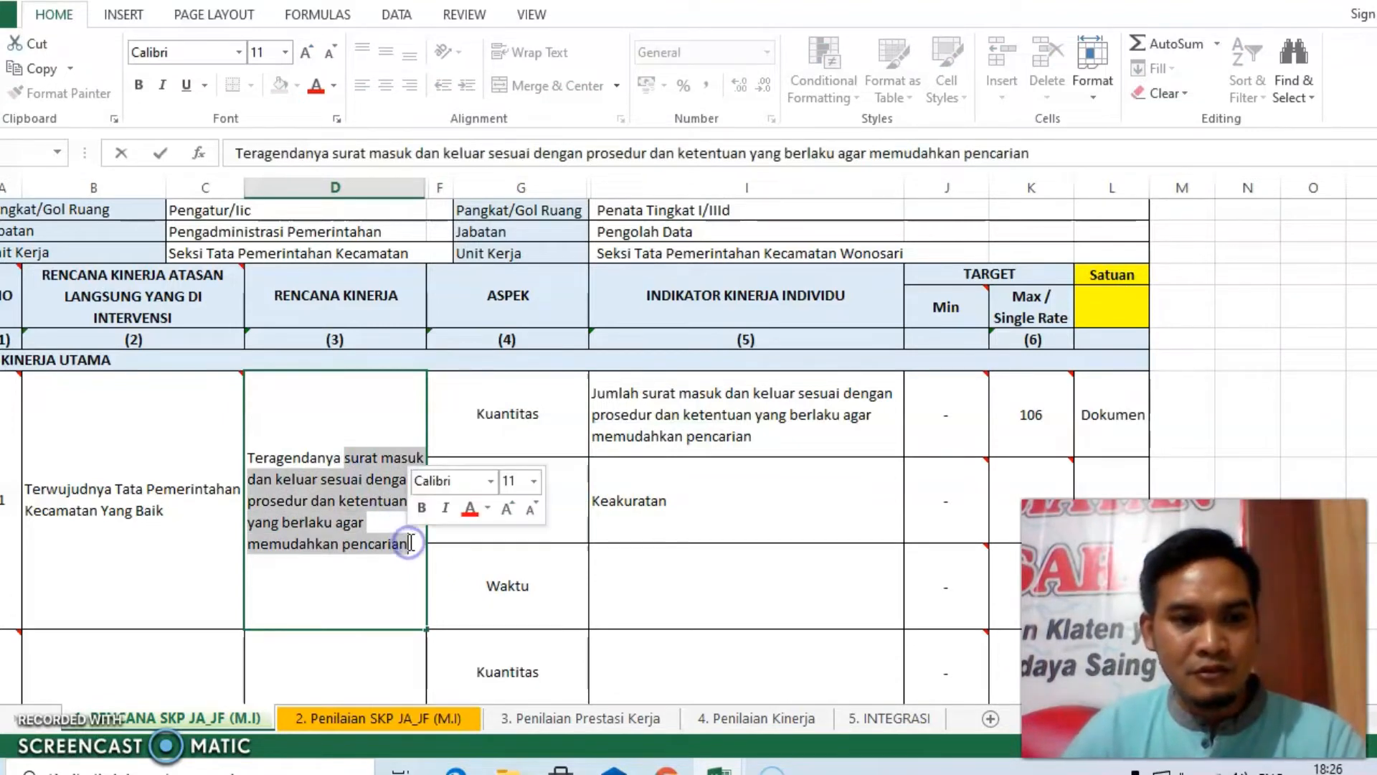
{"action": "left_click", "coordinate": [690, 504]}
{"action": "double_click", "coordinate": [694, 506]}
{"action": "key", "text": "ctrl+v"}
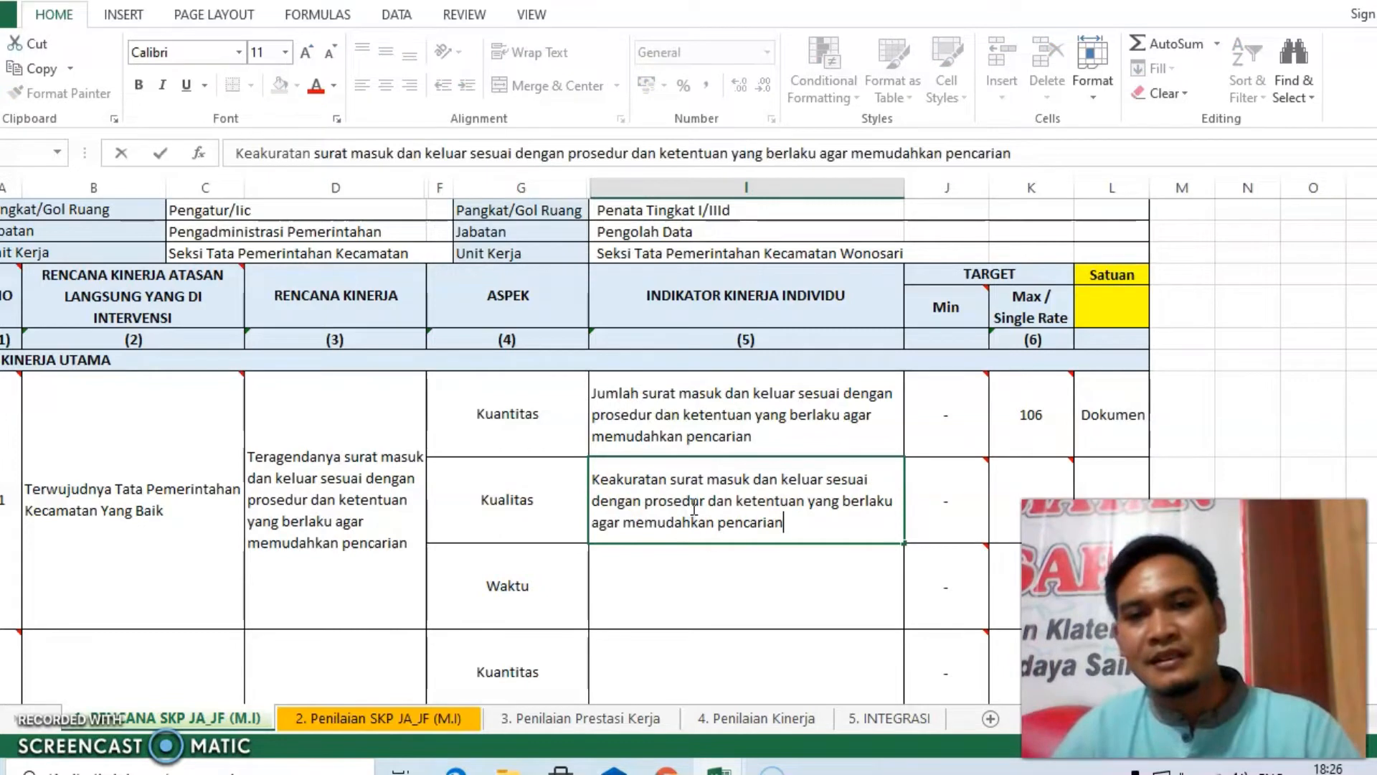
{"action": "left_click", "coordinate": [932, 484]}
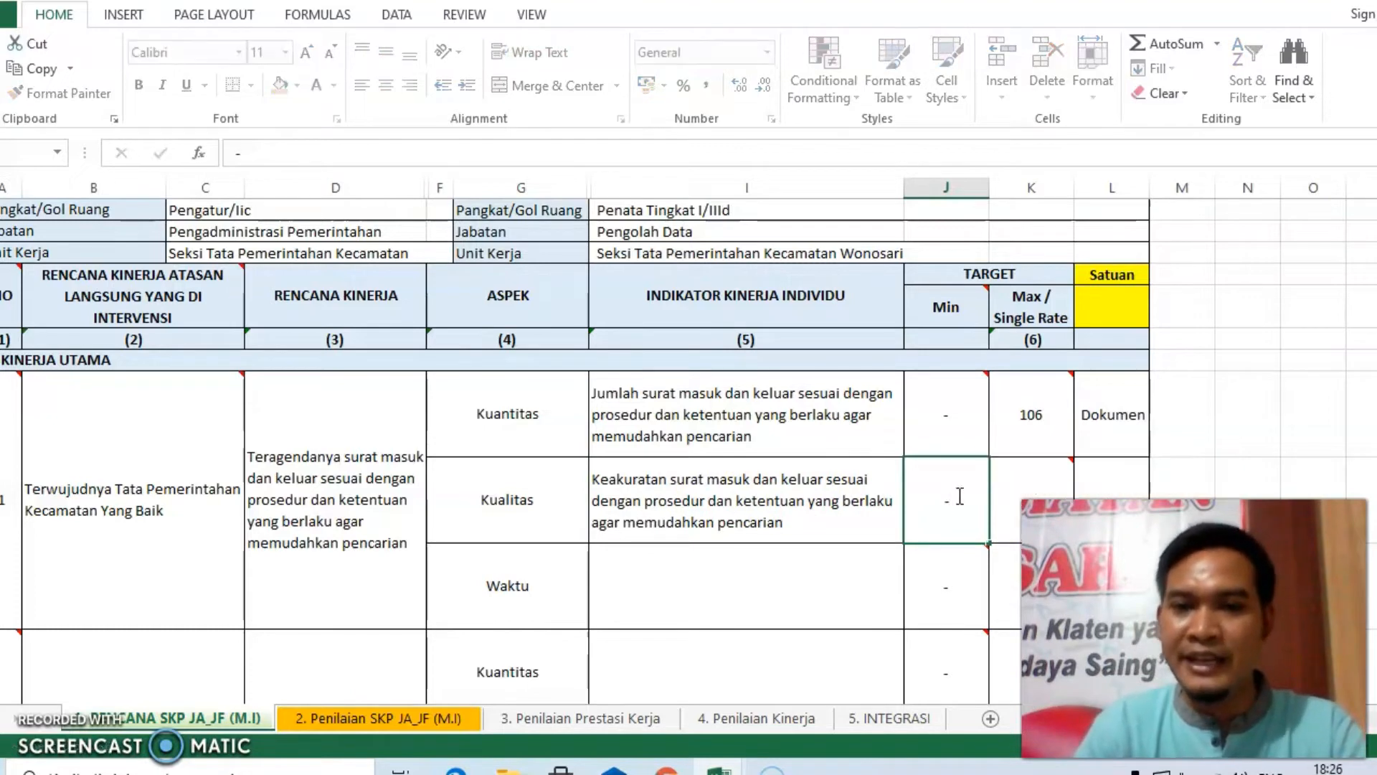
{"action": "key", "text": "Down"}
Look up the second activity's realised quantity in the SKP realisation PDF and enter 43 as the Kualitas row's maximum target in the workbook
{"action": "left_click", "coordinate": [998, 493]}
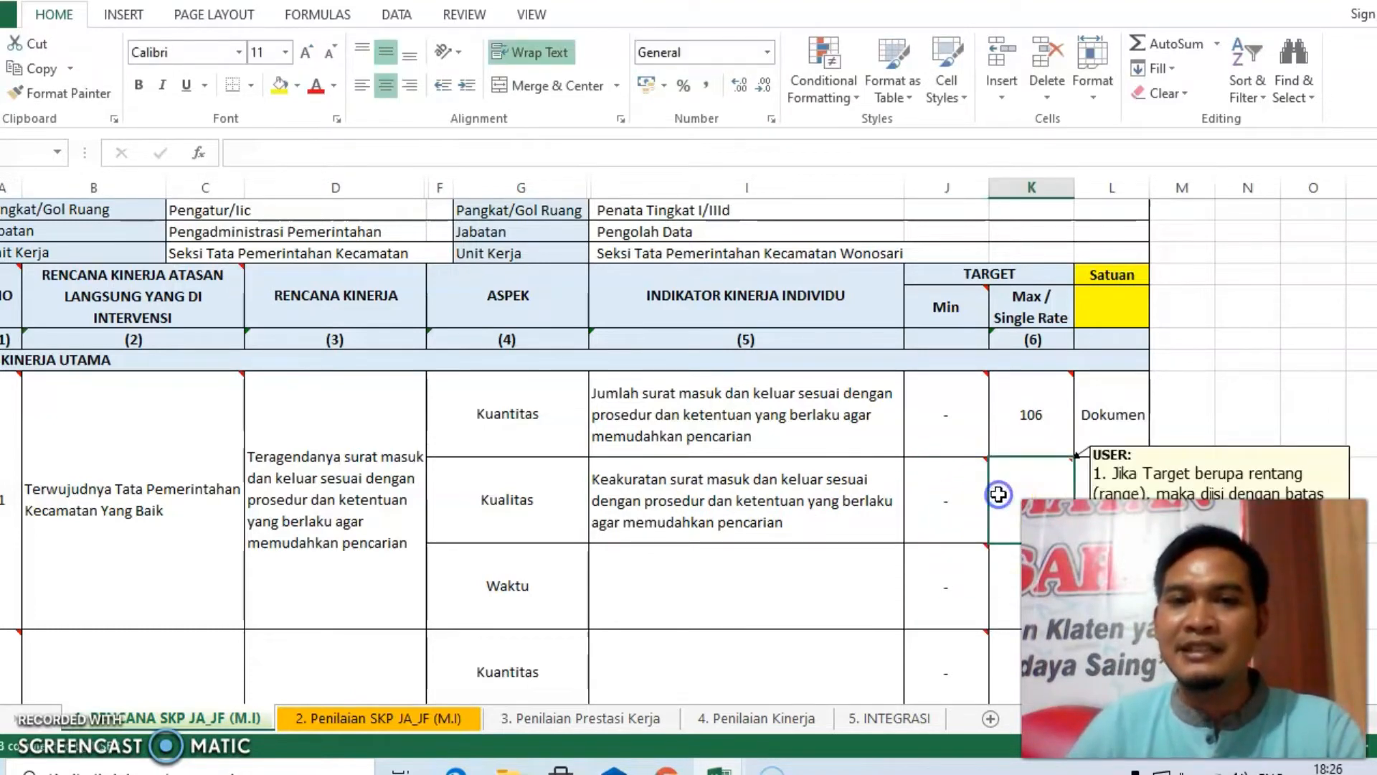
{"action": "left_click", "coordinate": [455, 766]}
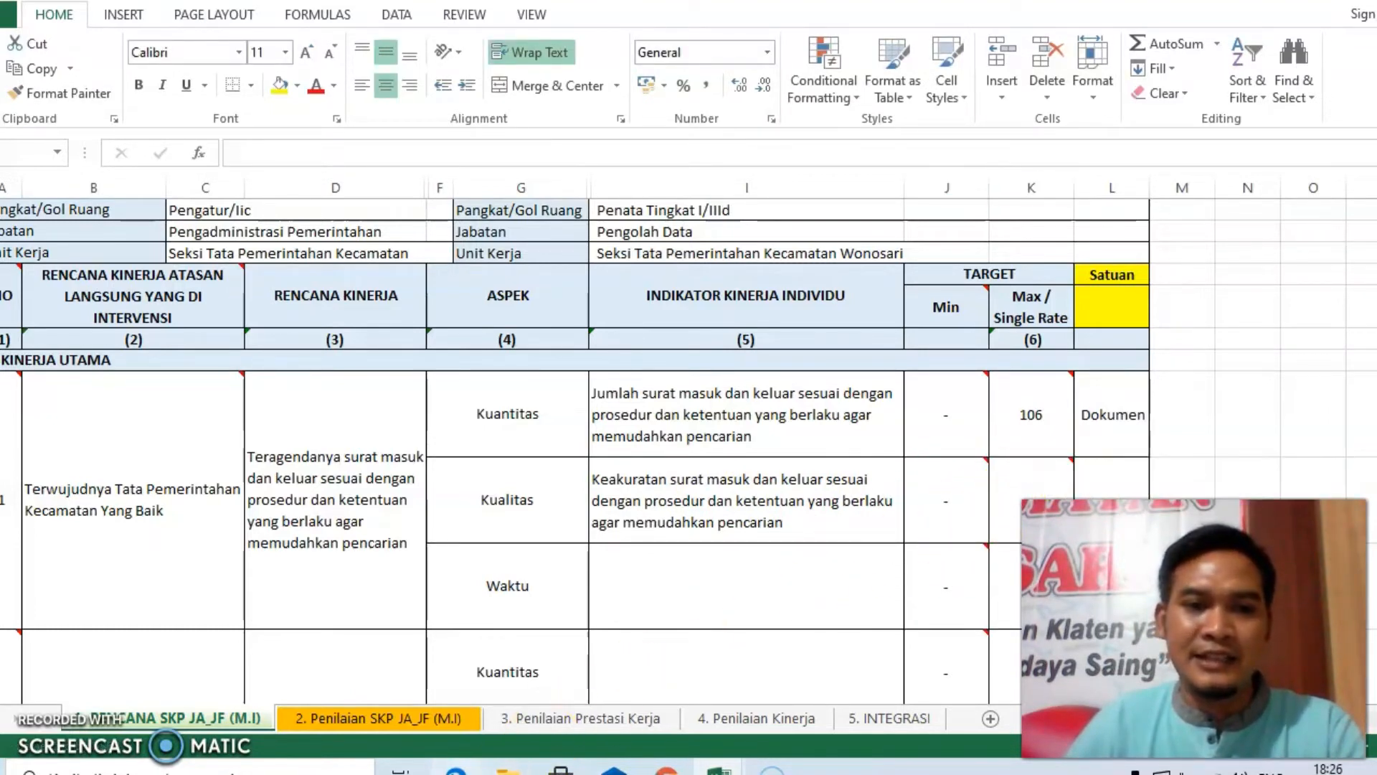
{"action": "triple_click", "coordinate": [670, 470]}
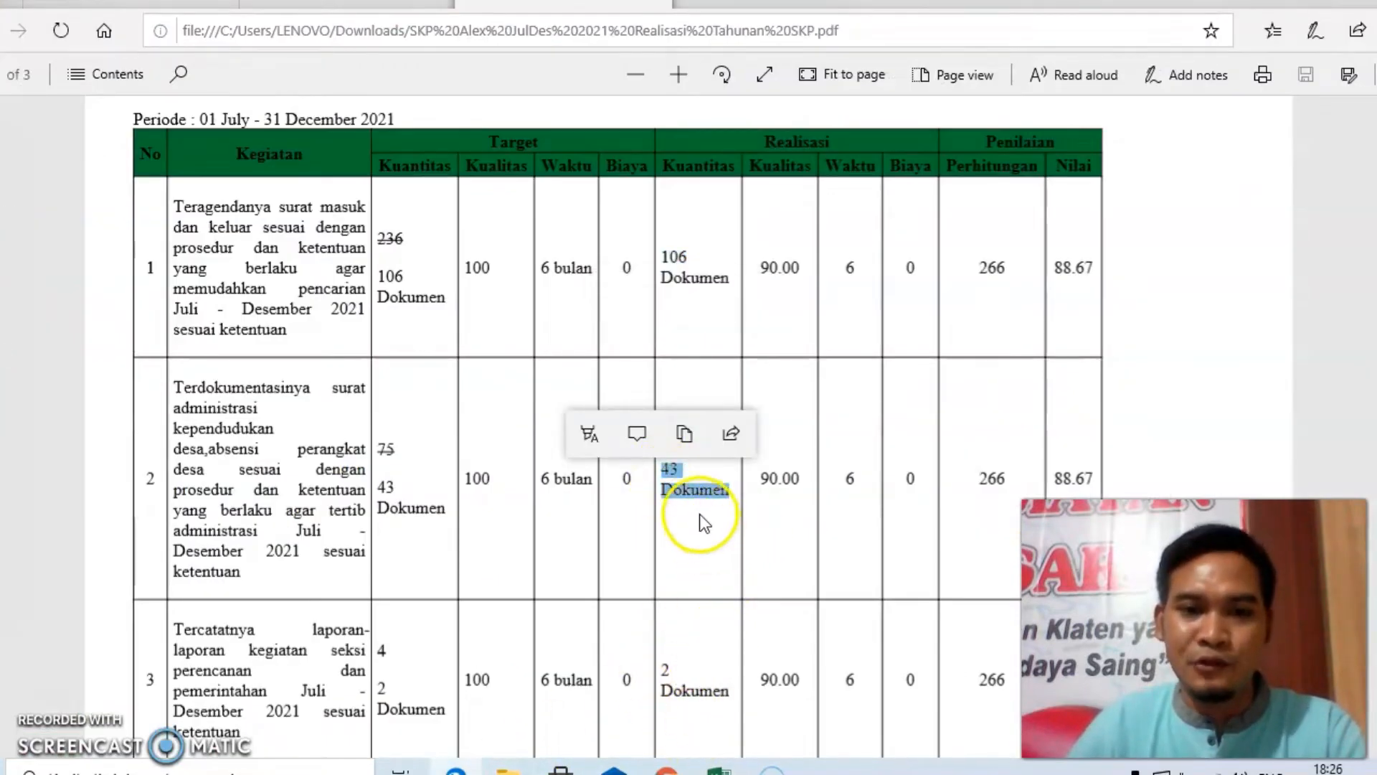
{"action": "mouse_move", "coordinate": [719, 767]}
{"action": "left_click", "coordinate": [883, 687]}
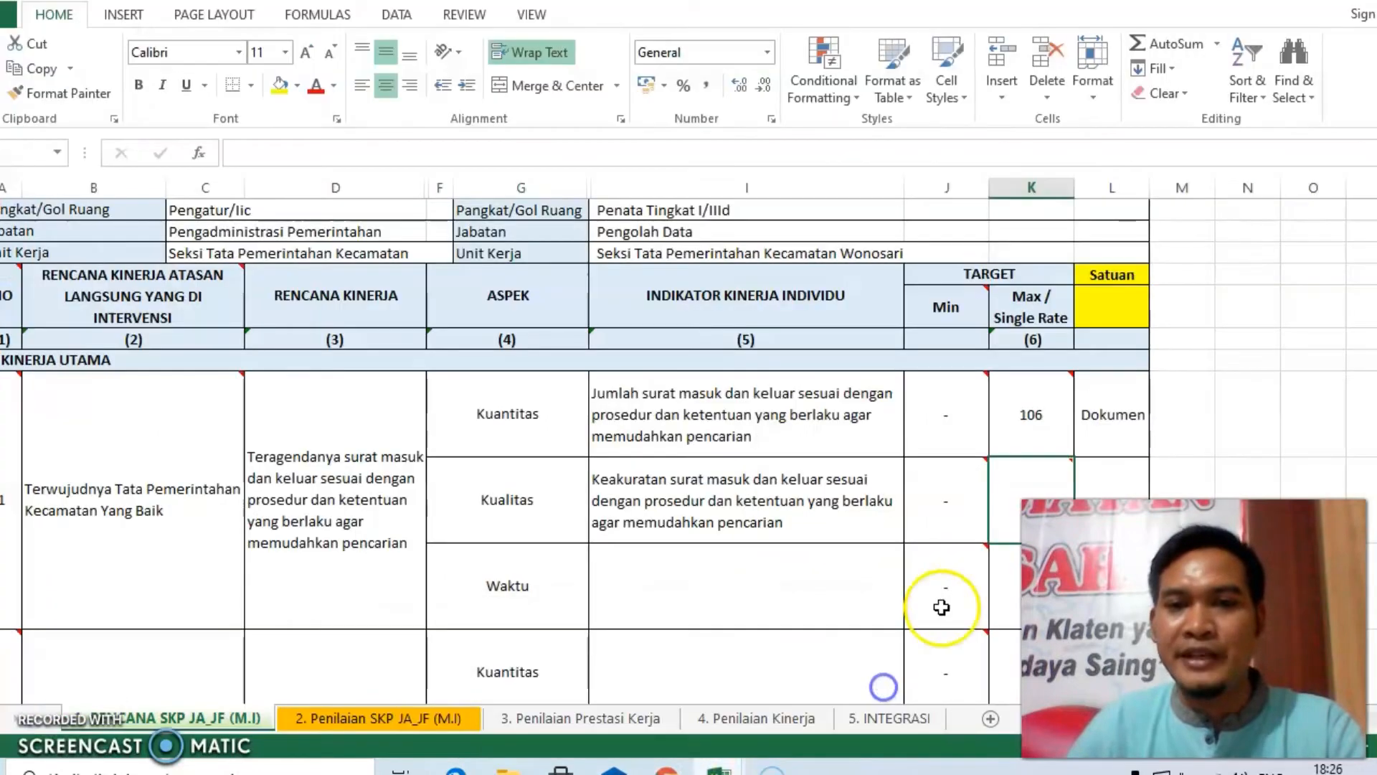
{"action": "mouse_move", "coordinate": [1018, 497]}
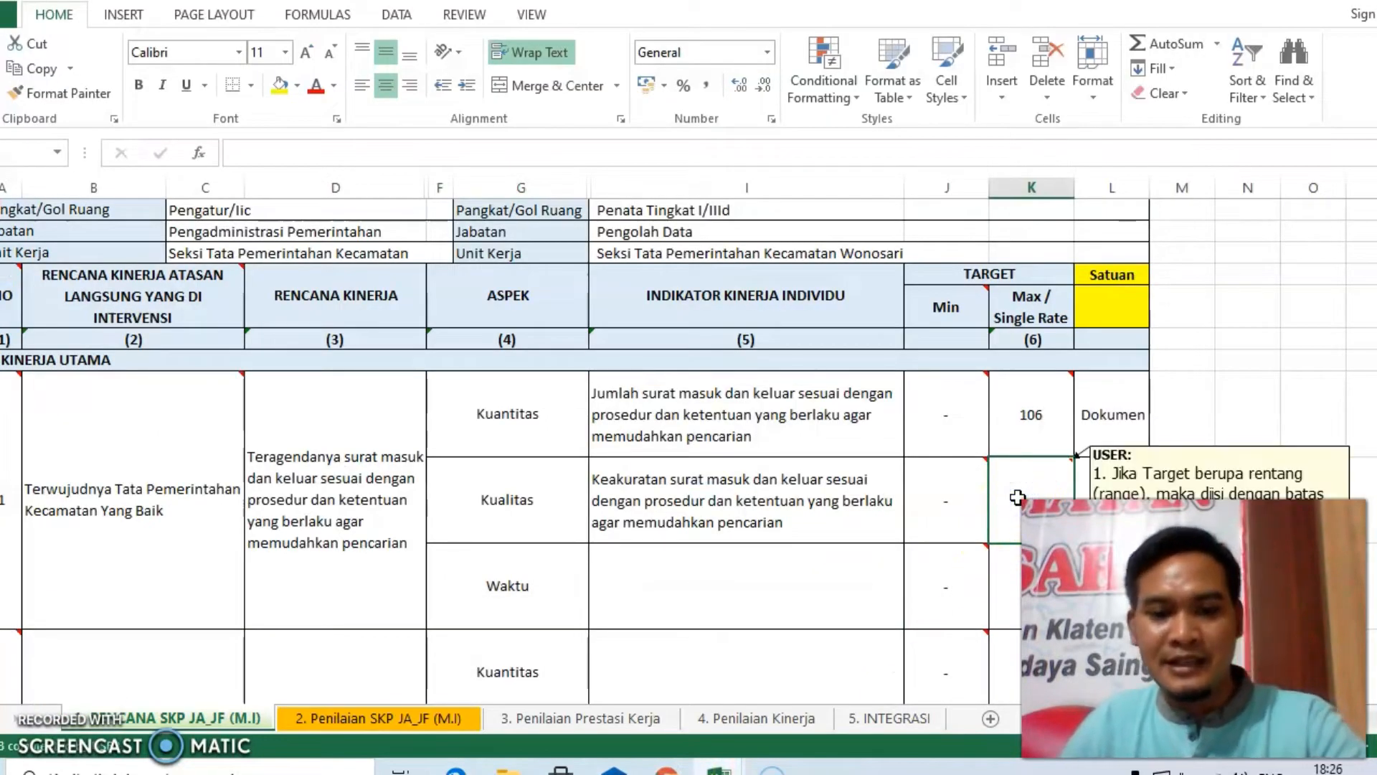
{"action": "type", "text": "43"}
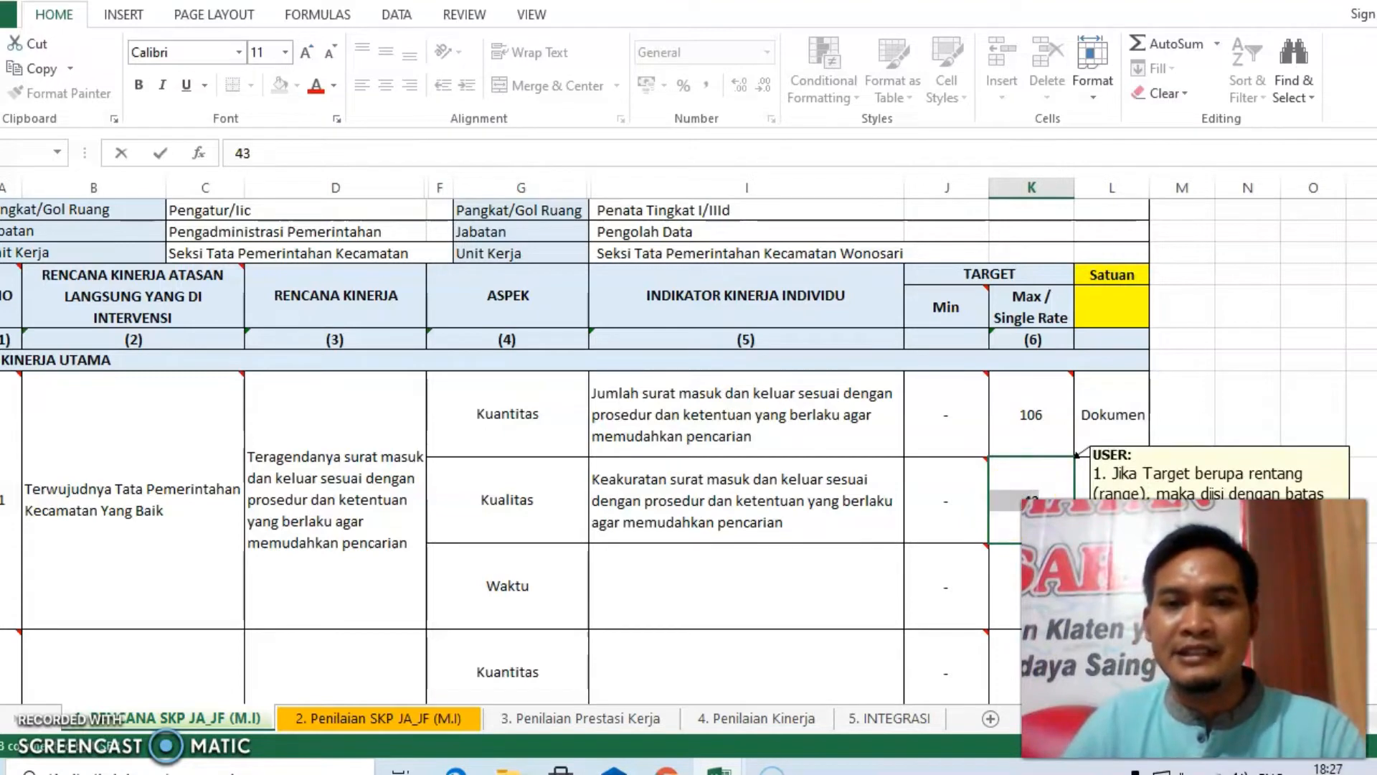
Set the Kualitas row's maximum target to 80 and its unit to %
{"action": "key", "text": "BackSpace"}
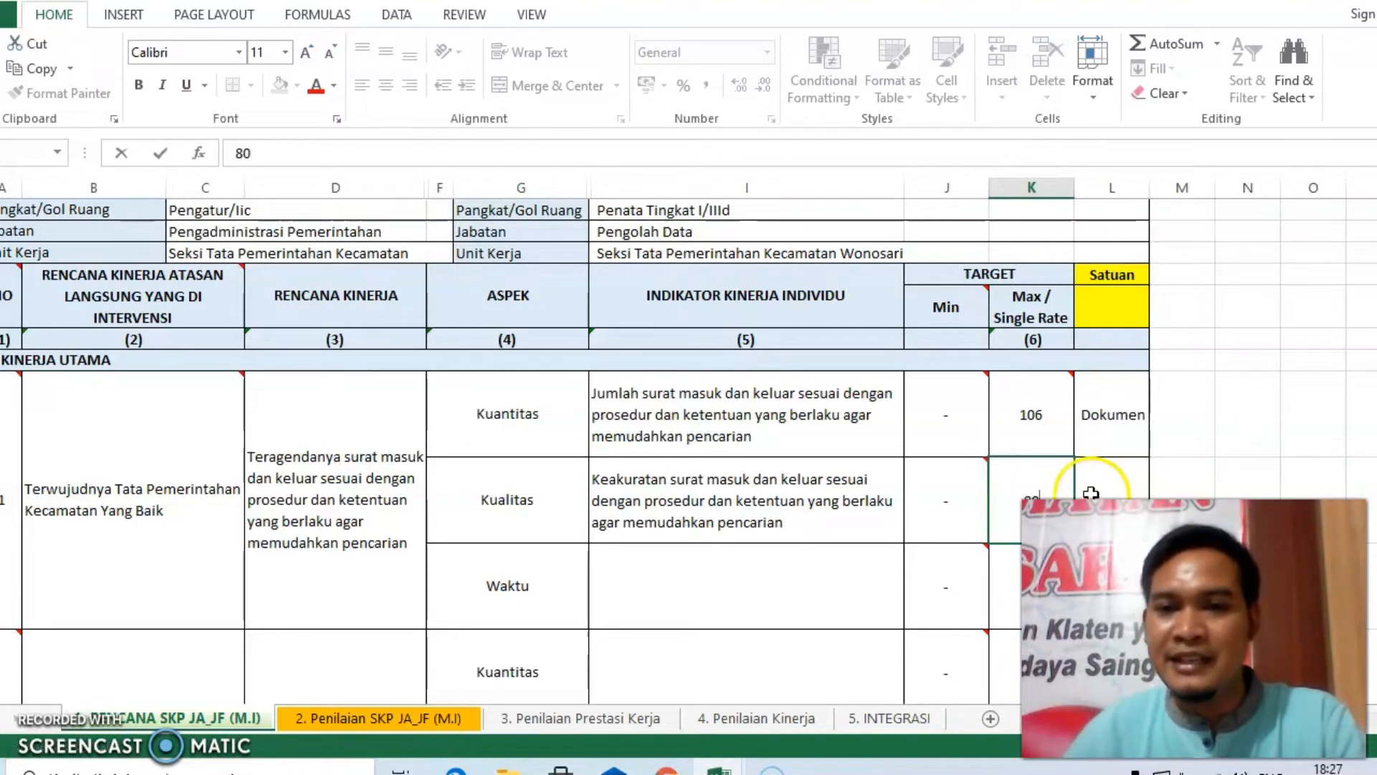
{"action": "left_click", "coordinate": [1092, 493]}
{"action": "type", "text": "%"}
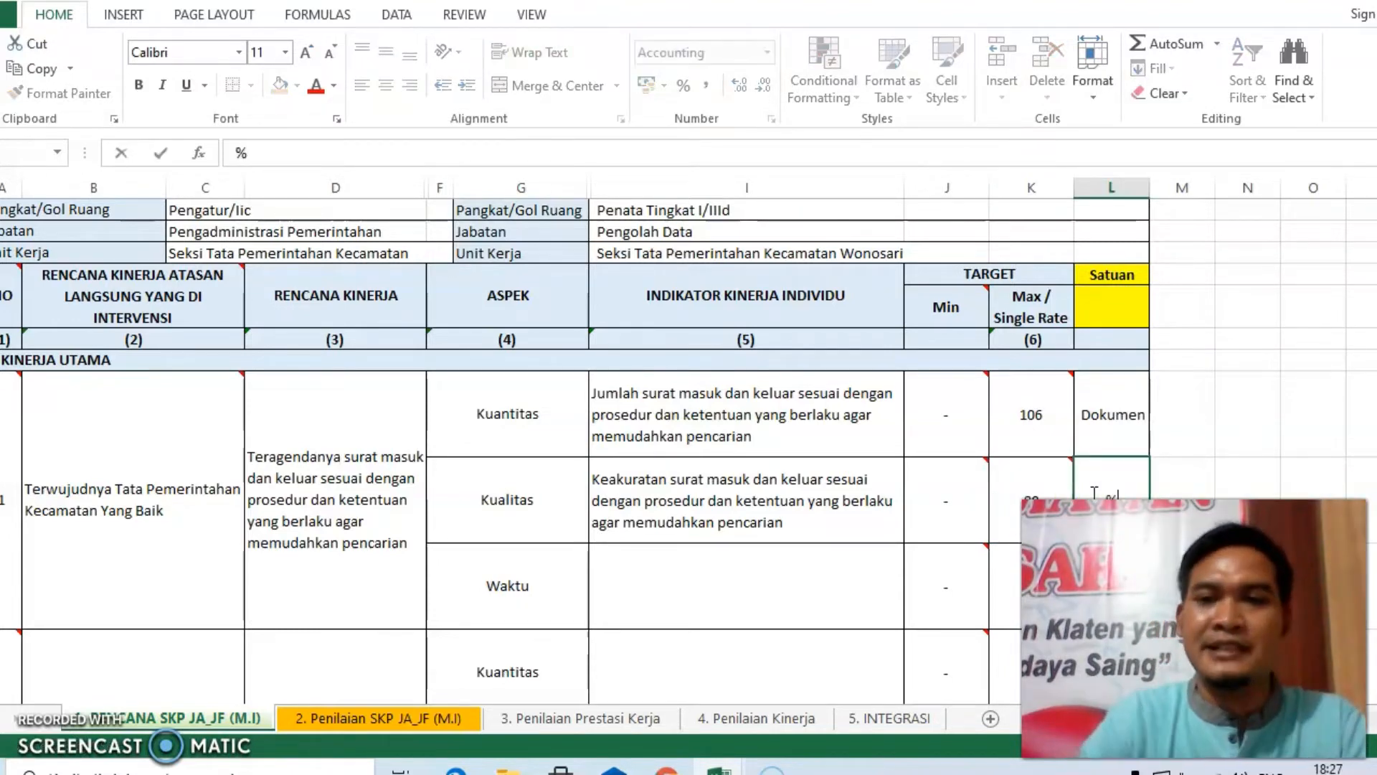
Fill in the first activity's Waktu indicator with "Ketepatan" followed by the Rencana Kinerja text from "surat masuk" through "memudahkan pencarian"
{"action": "scroll", "coordinate": [1094, 493], "scroll_direction": "down", "scroll_amount": 2}
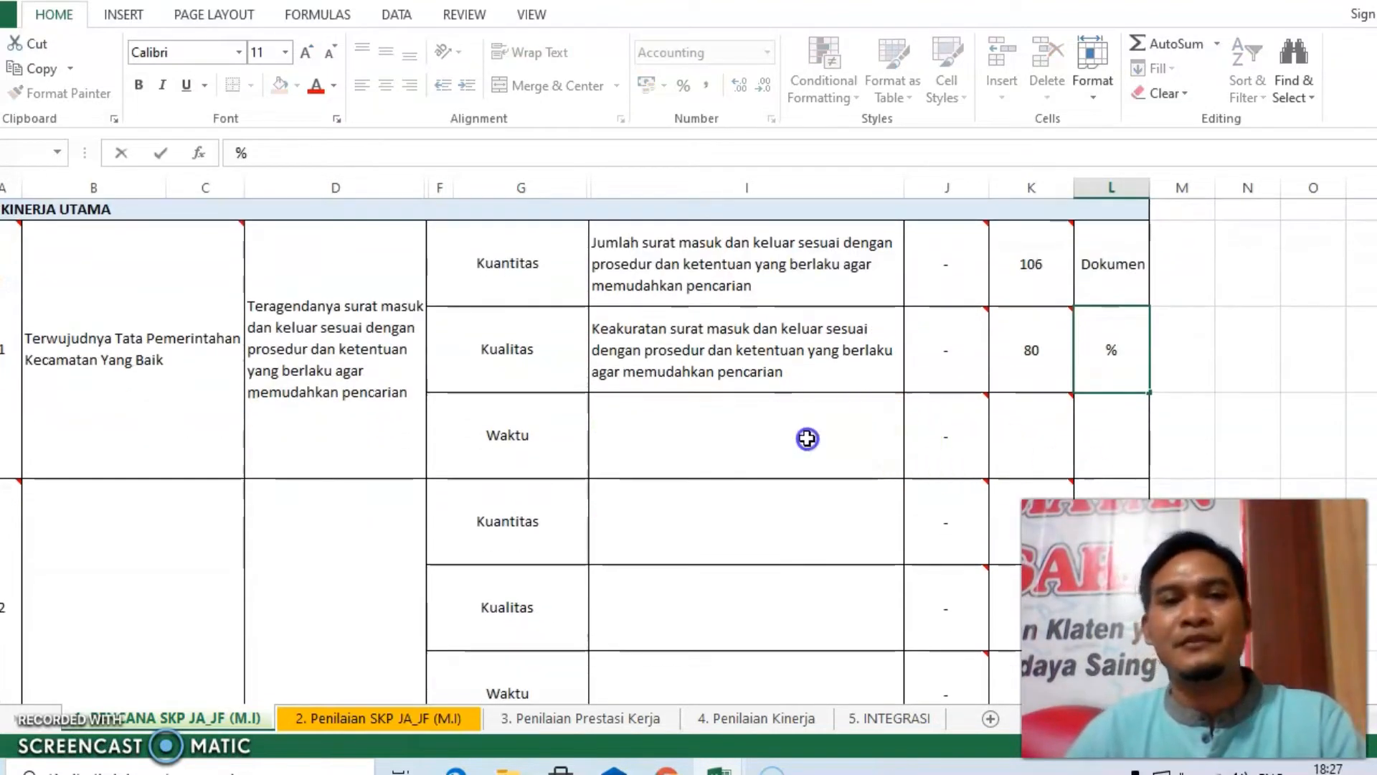
{"action": "left_click", "coordinate": [807, 438]}
{"action": "mouse_move", "coordinate": [1026, 346]}
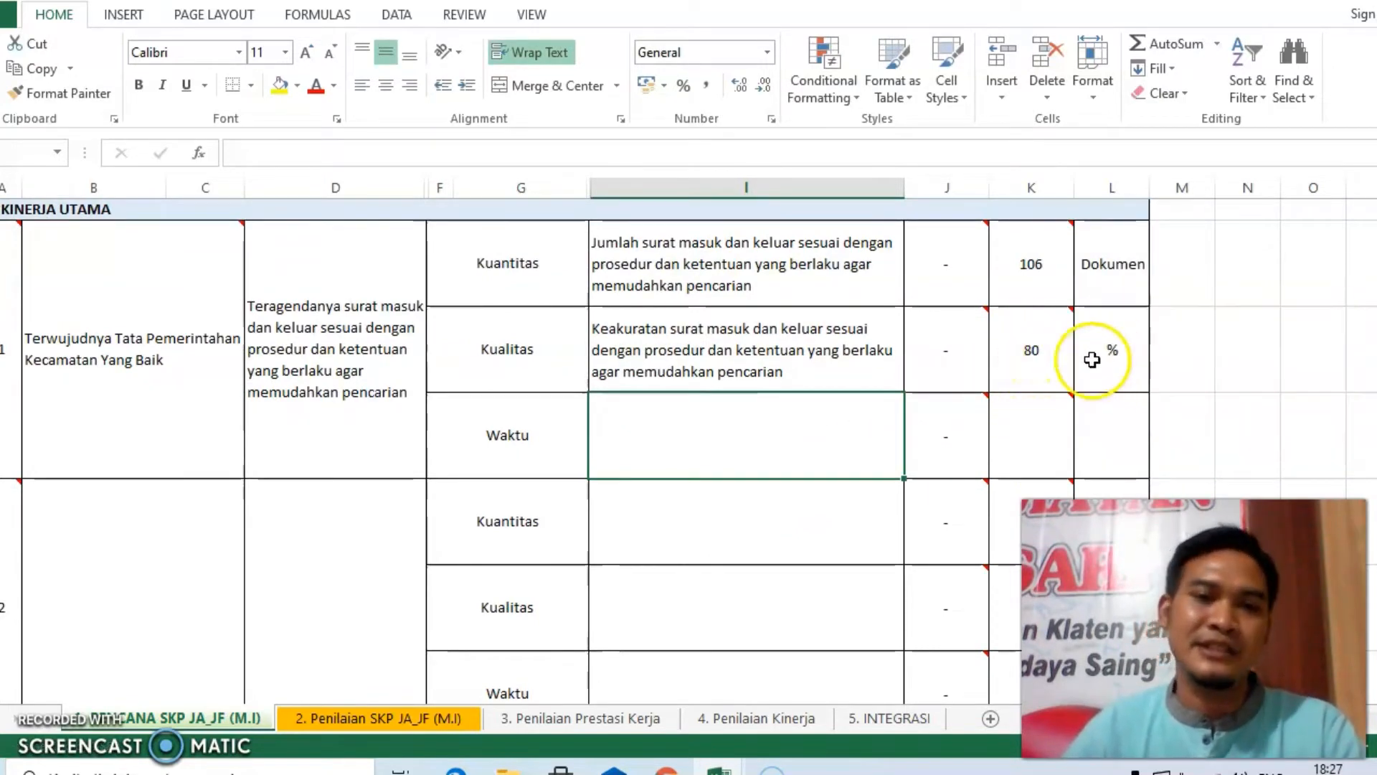
{"action": "left_click", "coordinate": [675, 427]}
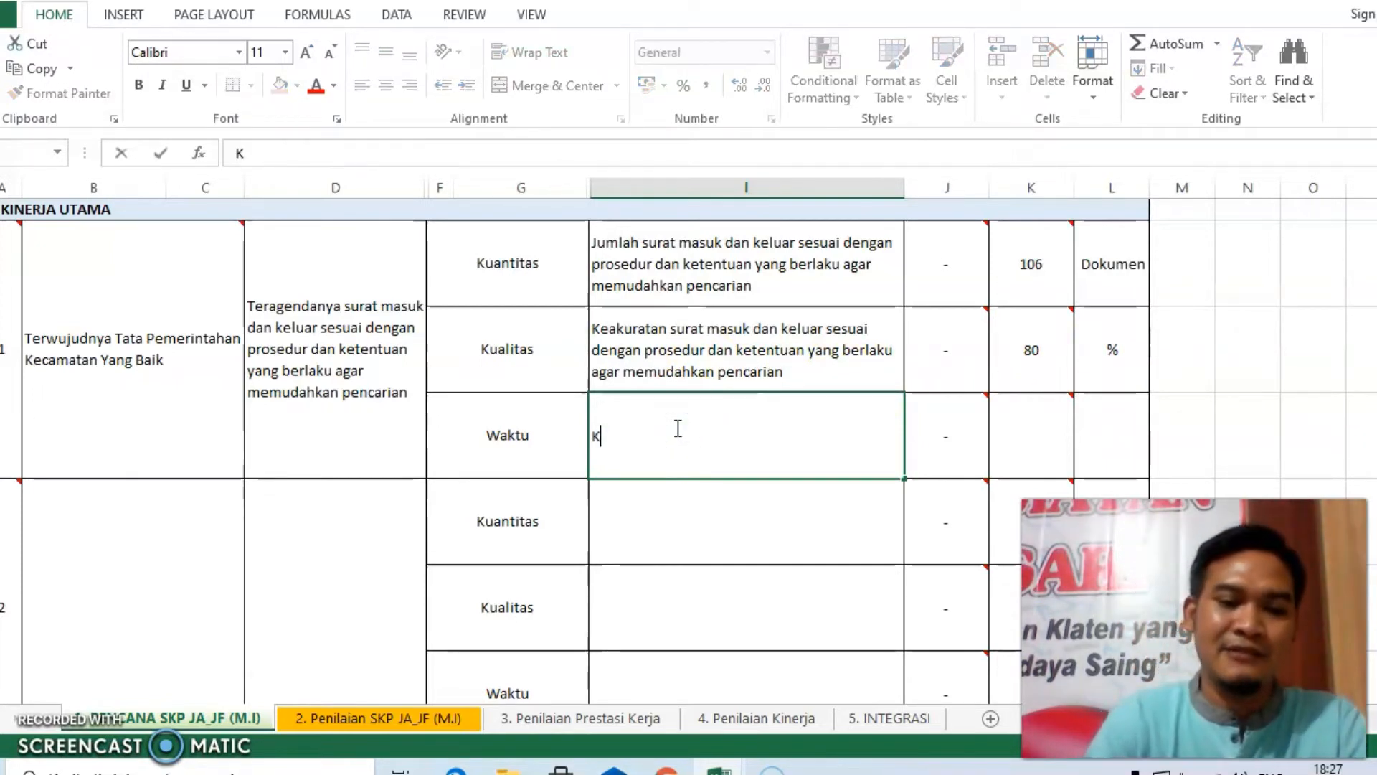
{"action": "type", "text": "Ketepatan"}
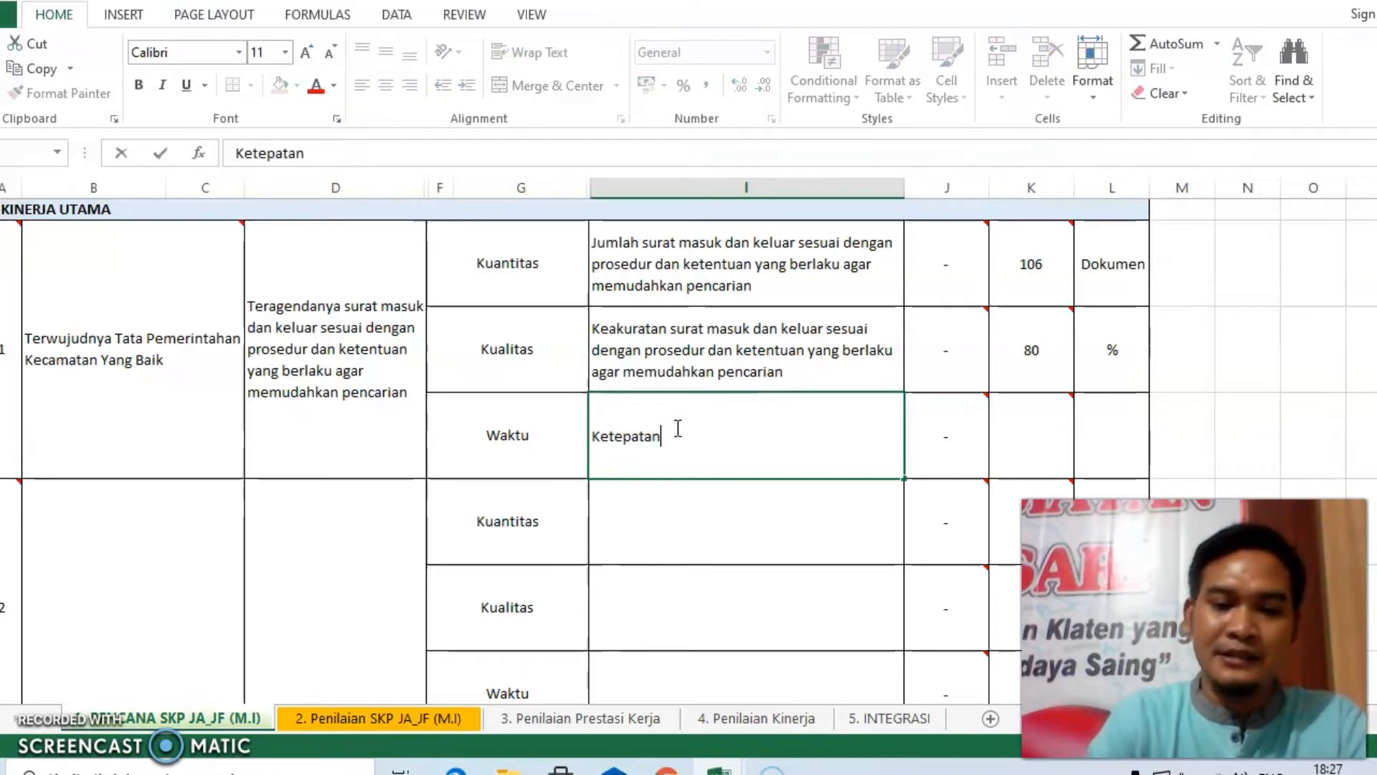
{"action": "double_click", "coordinate": [391, 351]}
{"action": "left_click_drag", "start_coordinate": [349, 304], "coordinate": [406, 393]}
{"action": "key", "text": "ctrl+c"}
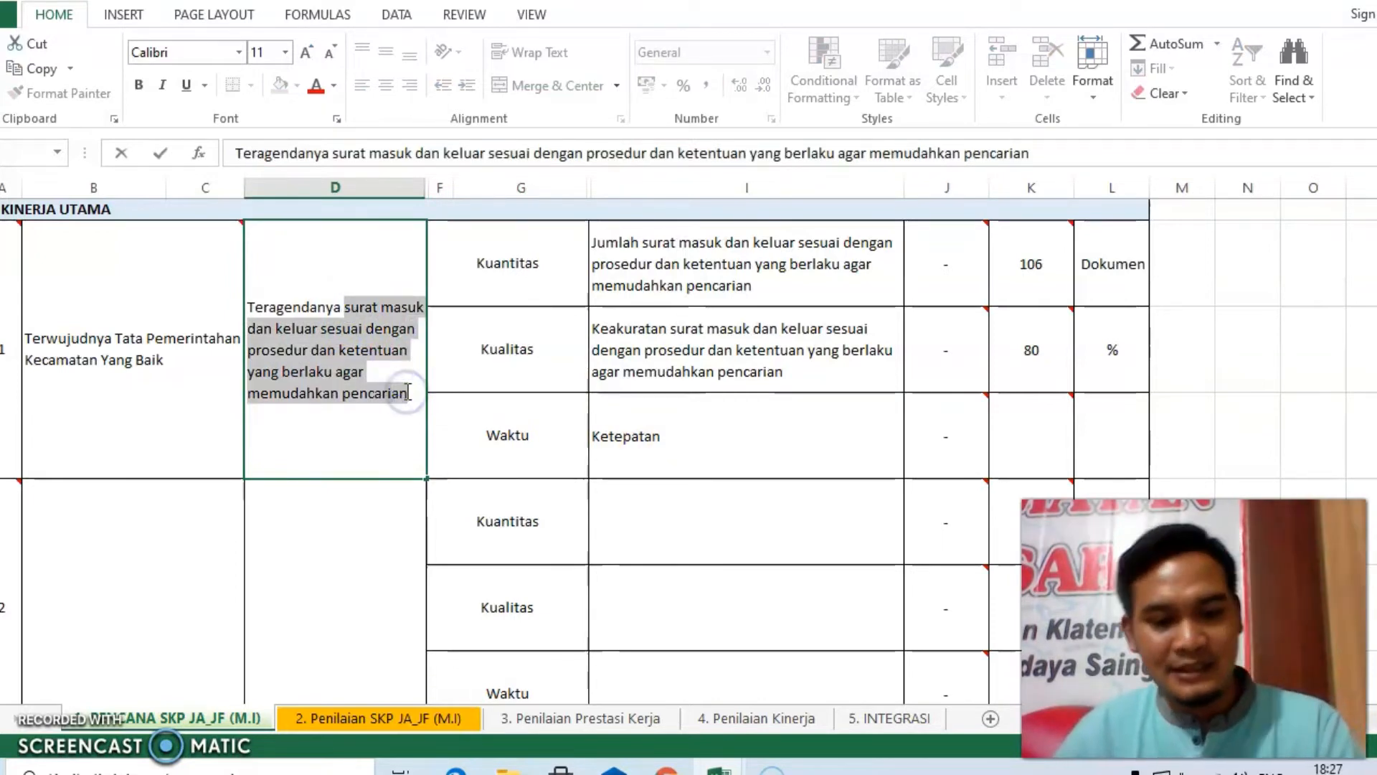
{"action": "left_click", "coordinate": [668, 437]}
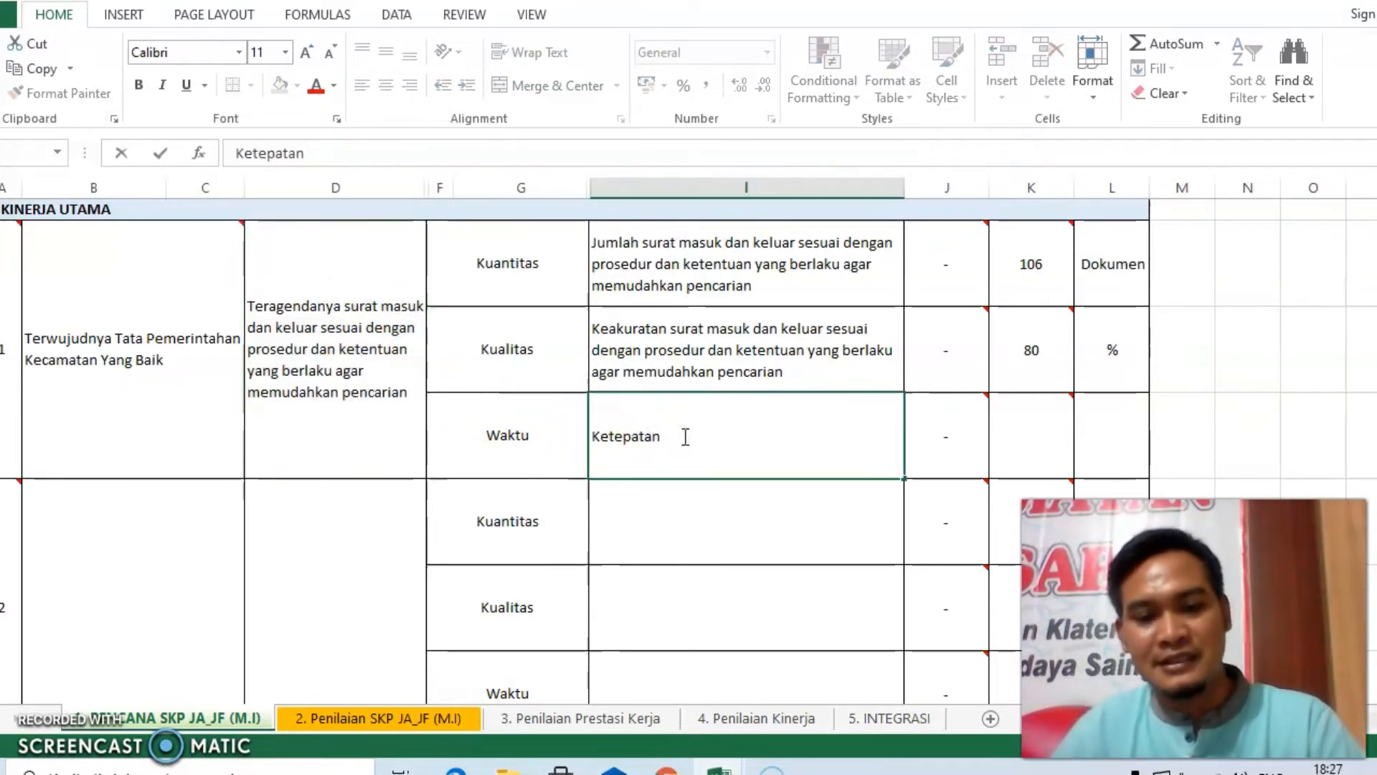
{"action": "key", "text": "ctrl+v"}
{"action": "left_click", "coordinate": [932, 439]}
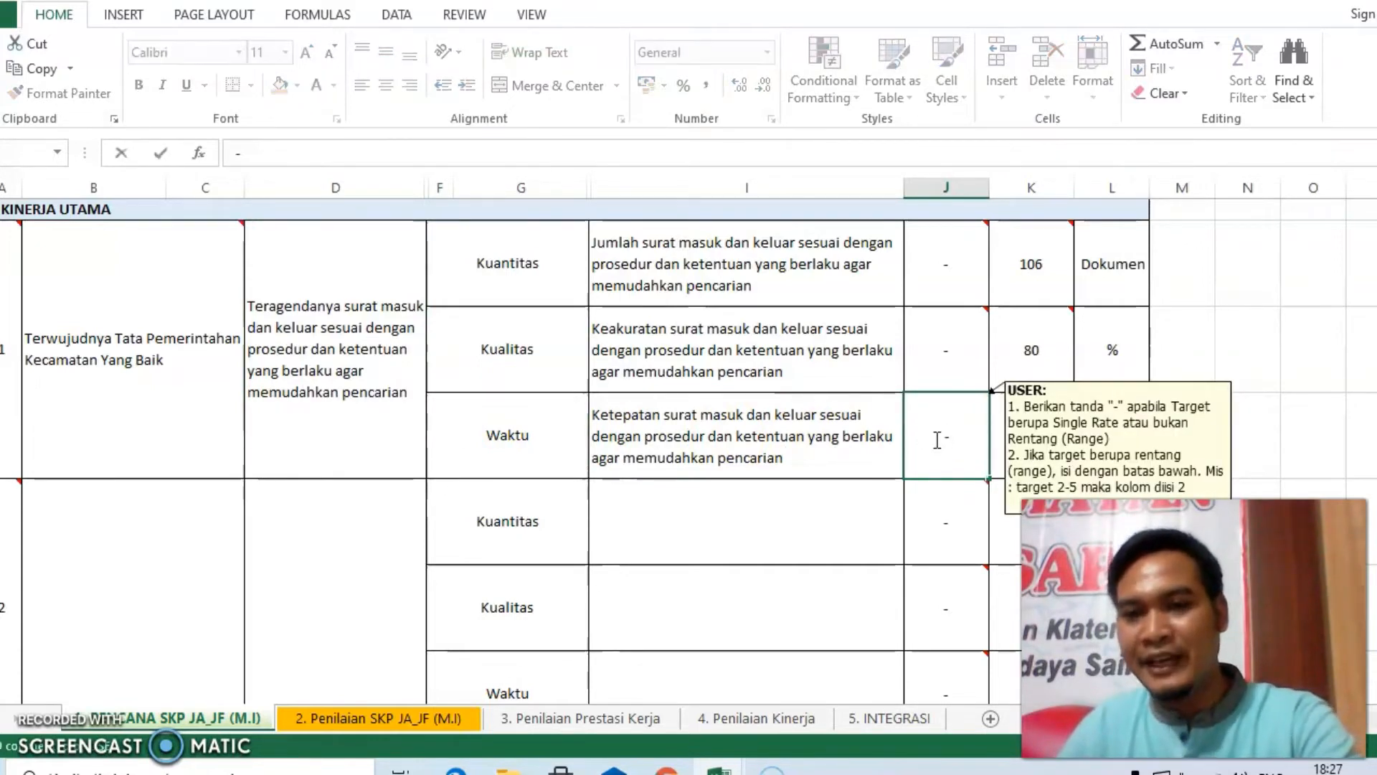
Set the first activity's Waktu row to a maximum target of 6 with the unit Bulan
{"action": "key", "text": "Escape"}
{"action": "left_click", "coordinate": [1012, 432]}
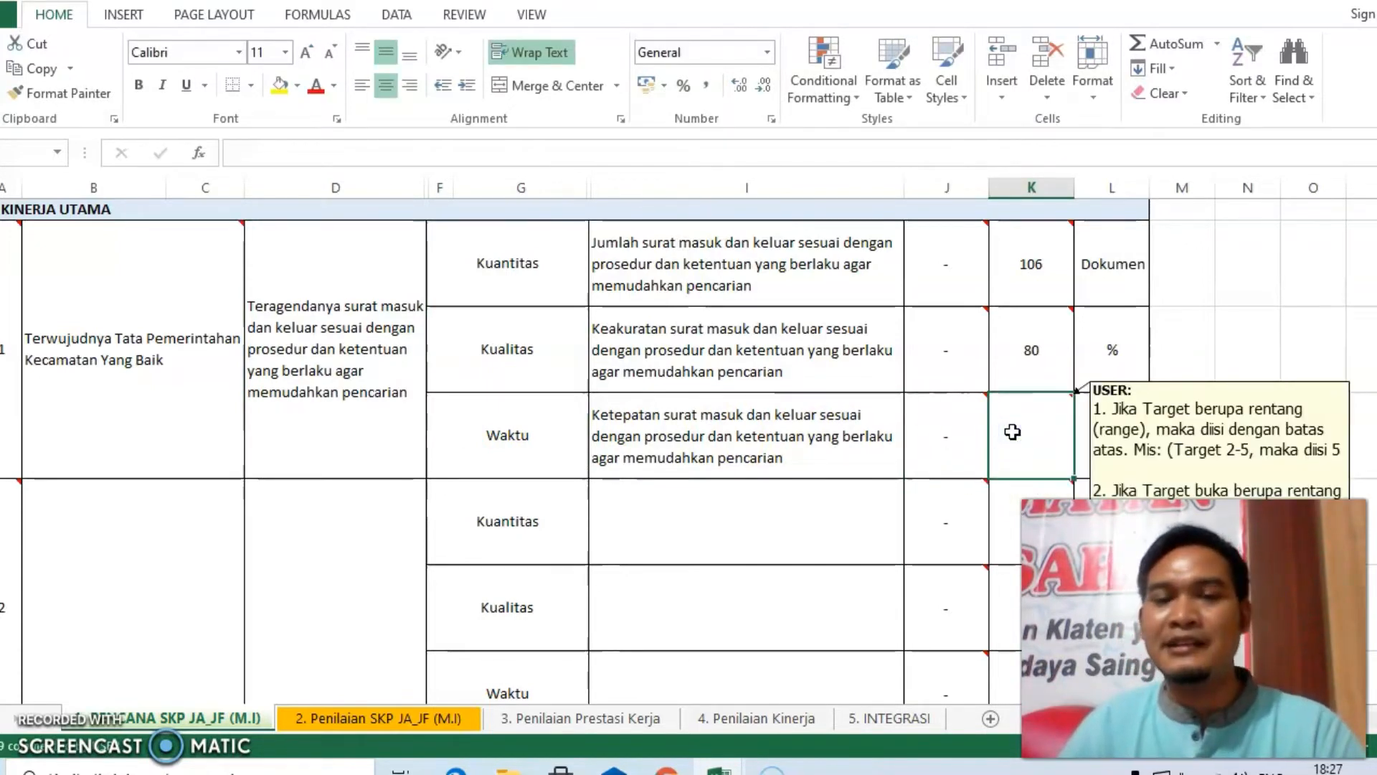
{"action": "scroll", "coordinate": [1017, 431], "scroll_direction": "up", "scroll_amount": 2}
{"action": "scroll", "coordinate": [1026, 492], "scroll_direction": "down", "scroll_amount": 1}
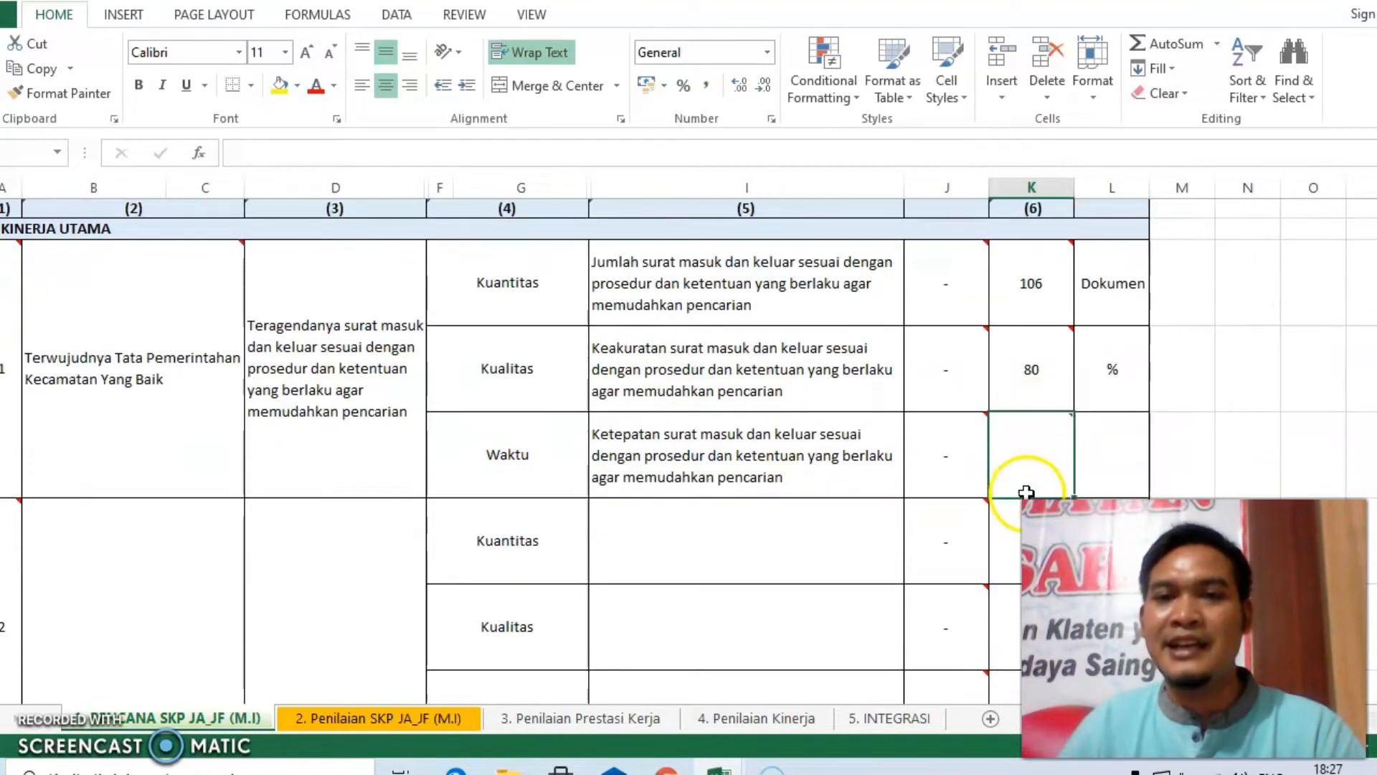
{"action": "scroll", "coordinate": [1027, 492], "scroll_direction": "down", "scroll_amount": 1}
{"action": "type", "text": "6"}
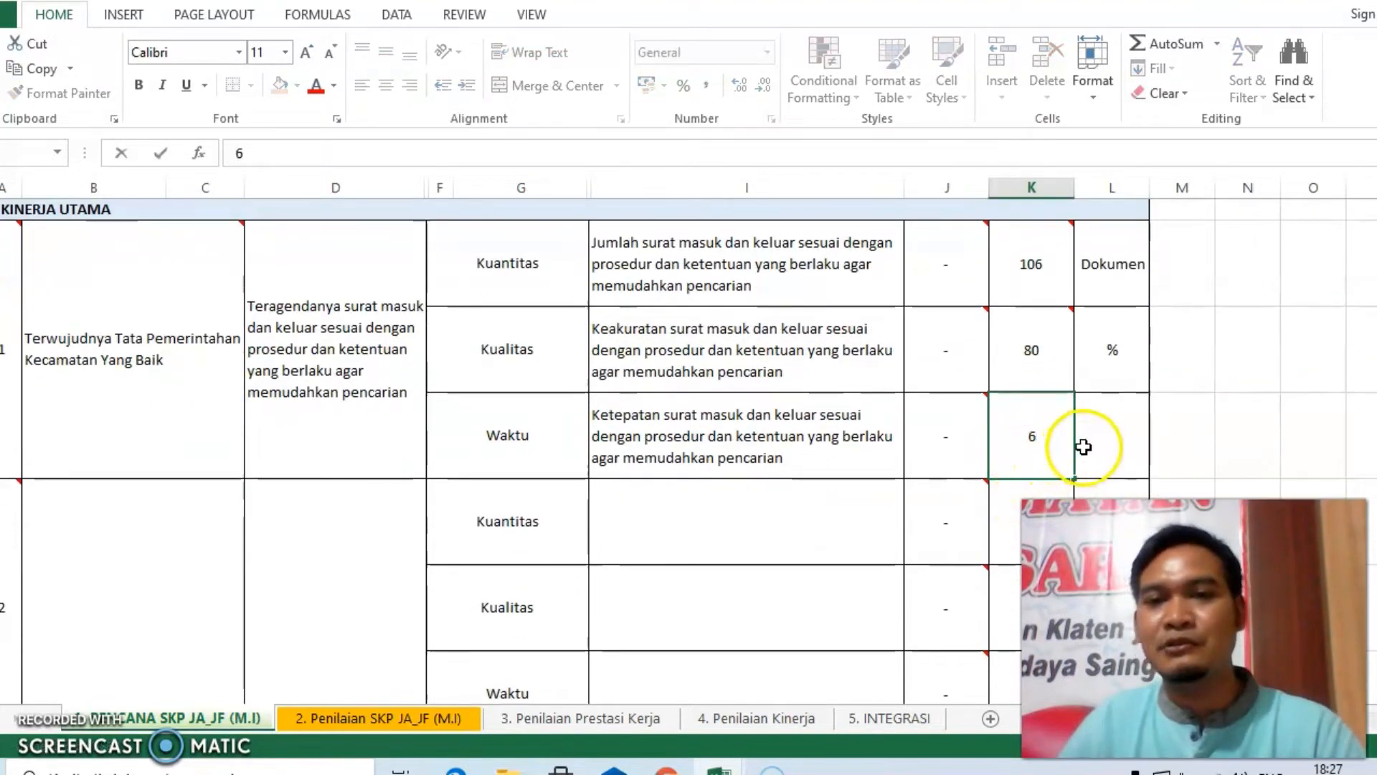
{"action": "left_click", "coordinate": [1103, 442]}
{"action": "type", "text": "Bu"}
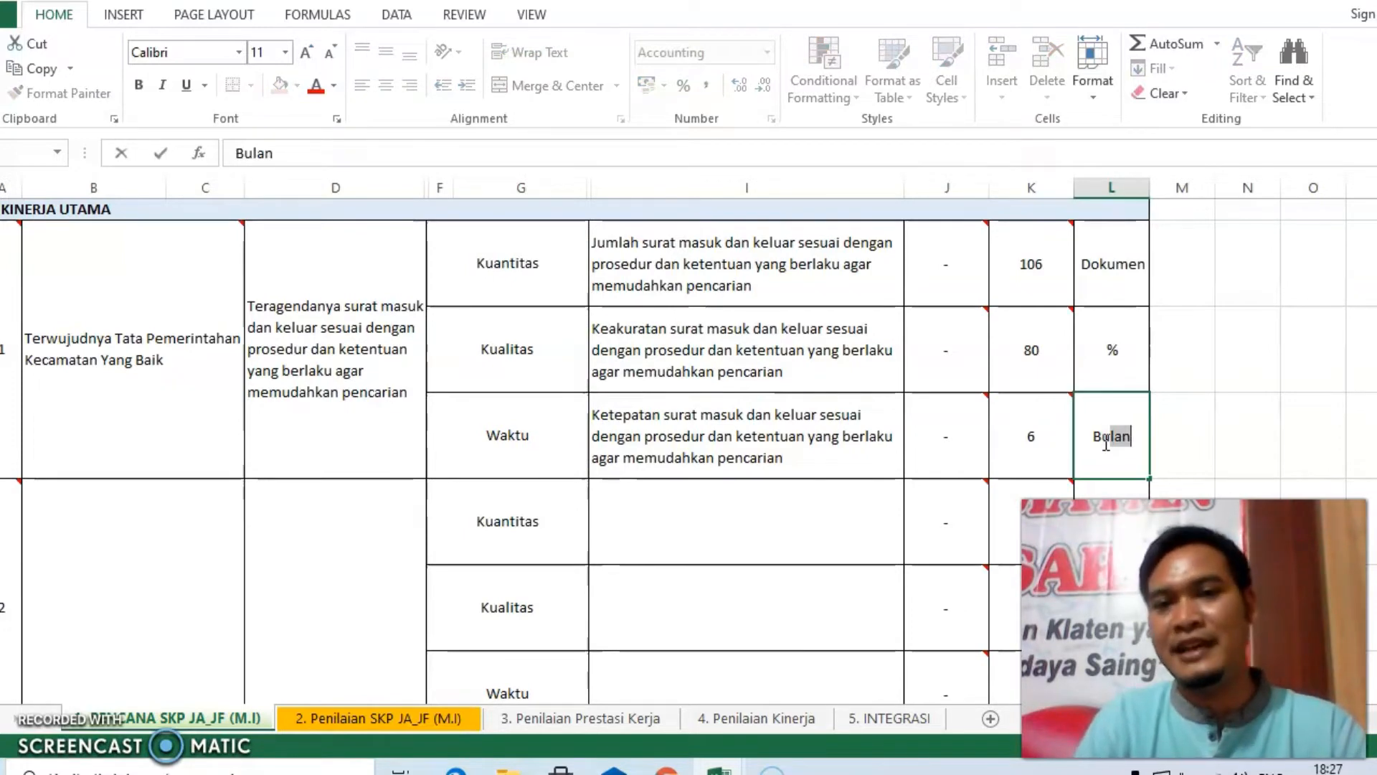
{"action": "key", "text": "Return"}
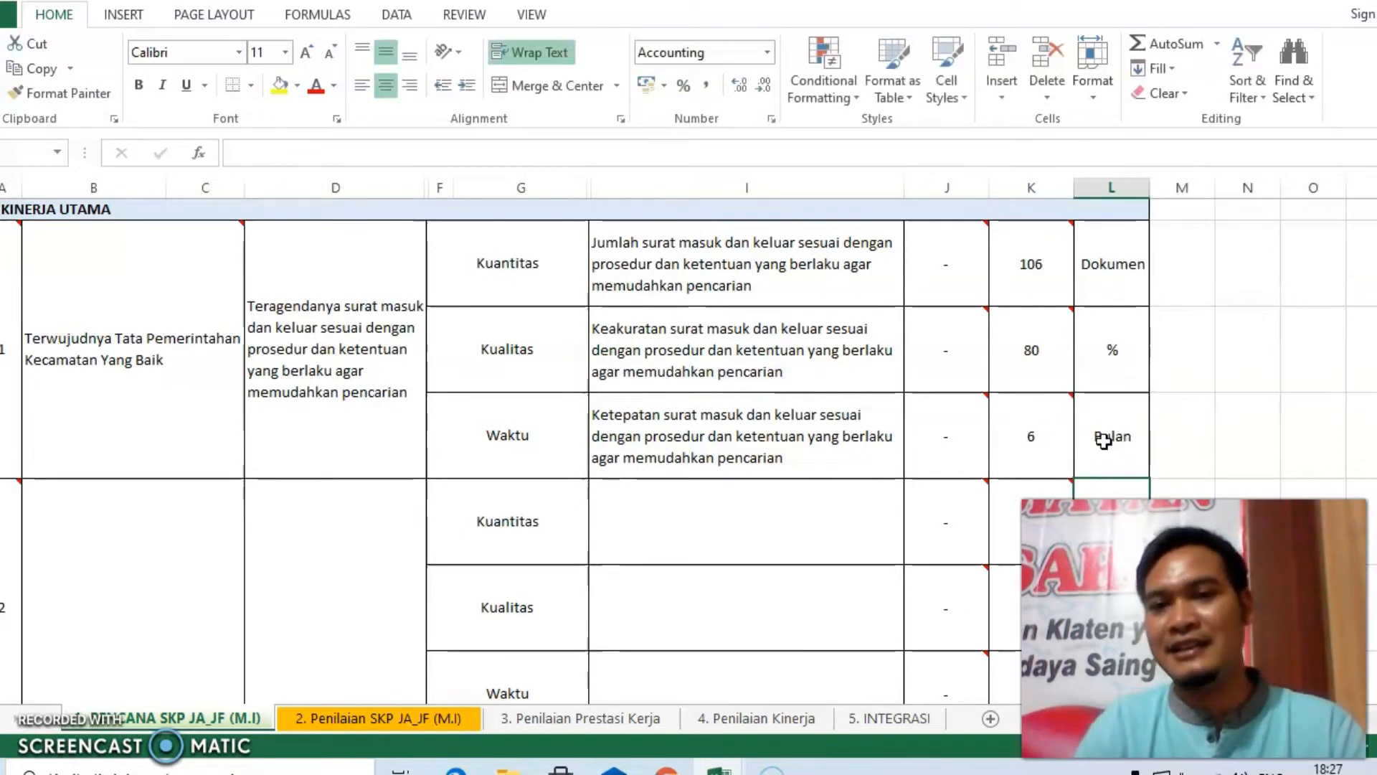
{"action": "scroll", "coordinate": [1102, 441], "scroll_direction": "down", "scroll_amount": 1}
{"action": "scroll", "coordinate": [978, 430], "scroll_direction": "up", "scroll_amount": 1}
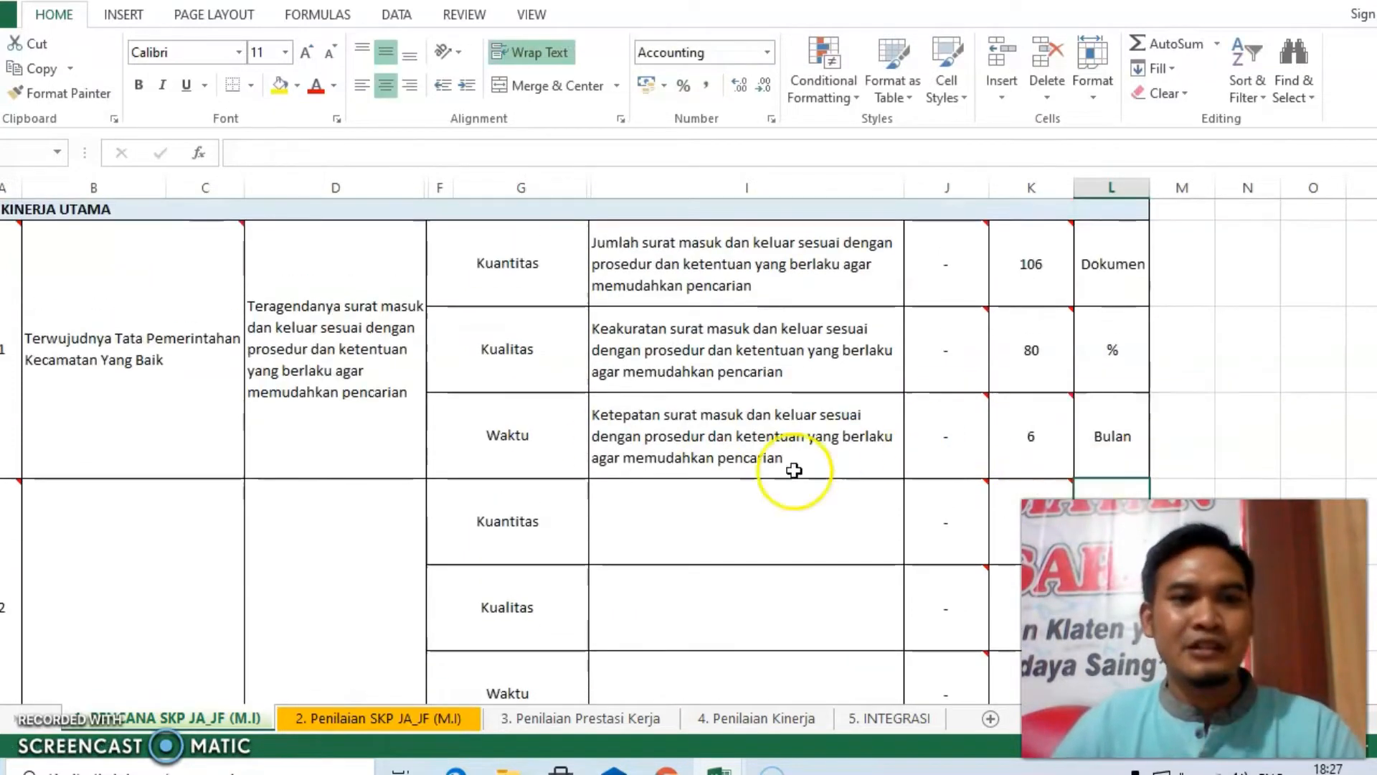
Copy the second activity's text, "Terdokumentasinya surat" through "agar tertib administrasi", from the SKP realisation PDF into the workbook's second Rencana Kinerja cell
{"action": "left_click", "coordinate": [320, 386]}
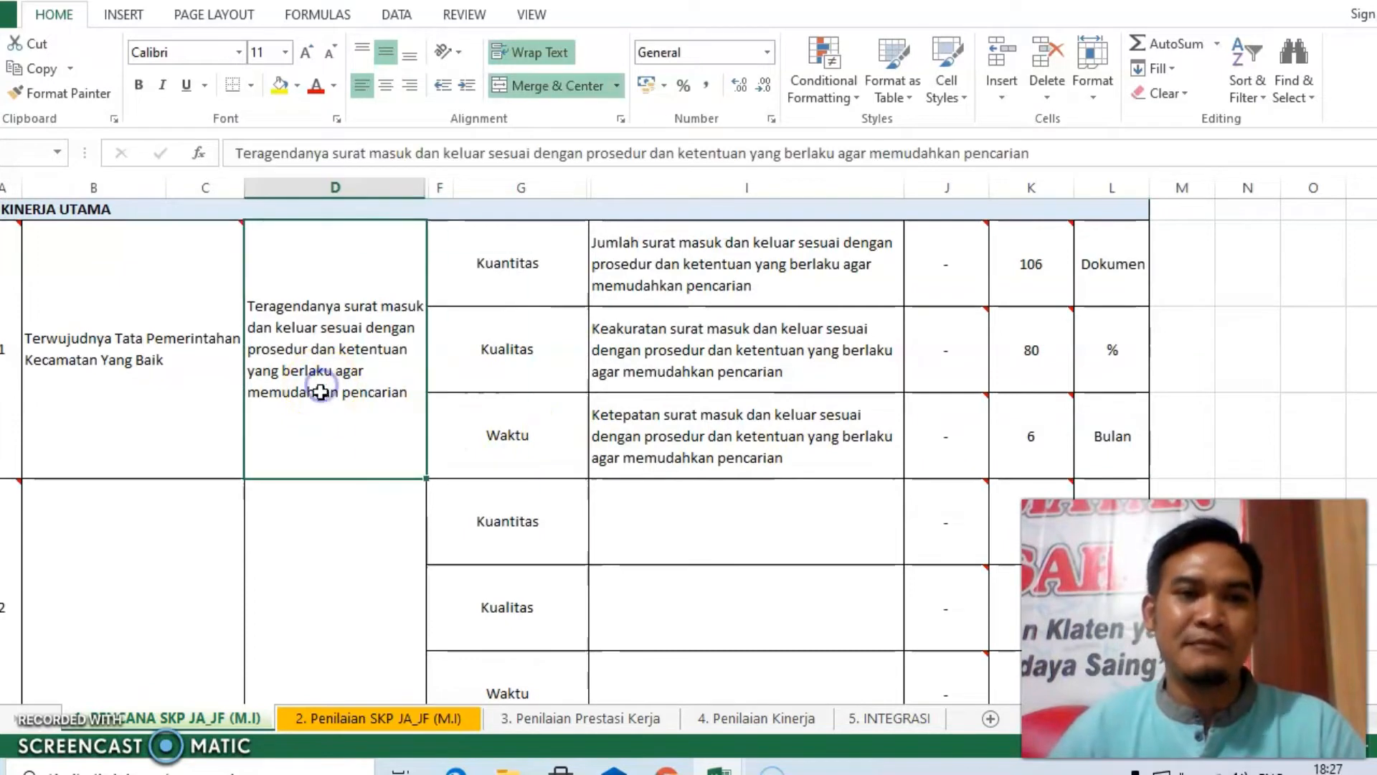
{"action": "scroll", "coordinate": [332, 422], "scroll_direction": "down", "scroll_amount": 1}
{"action": "left_click", "coordinate": [333, 422]}
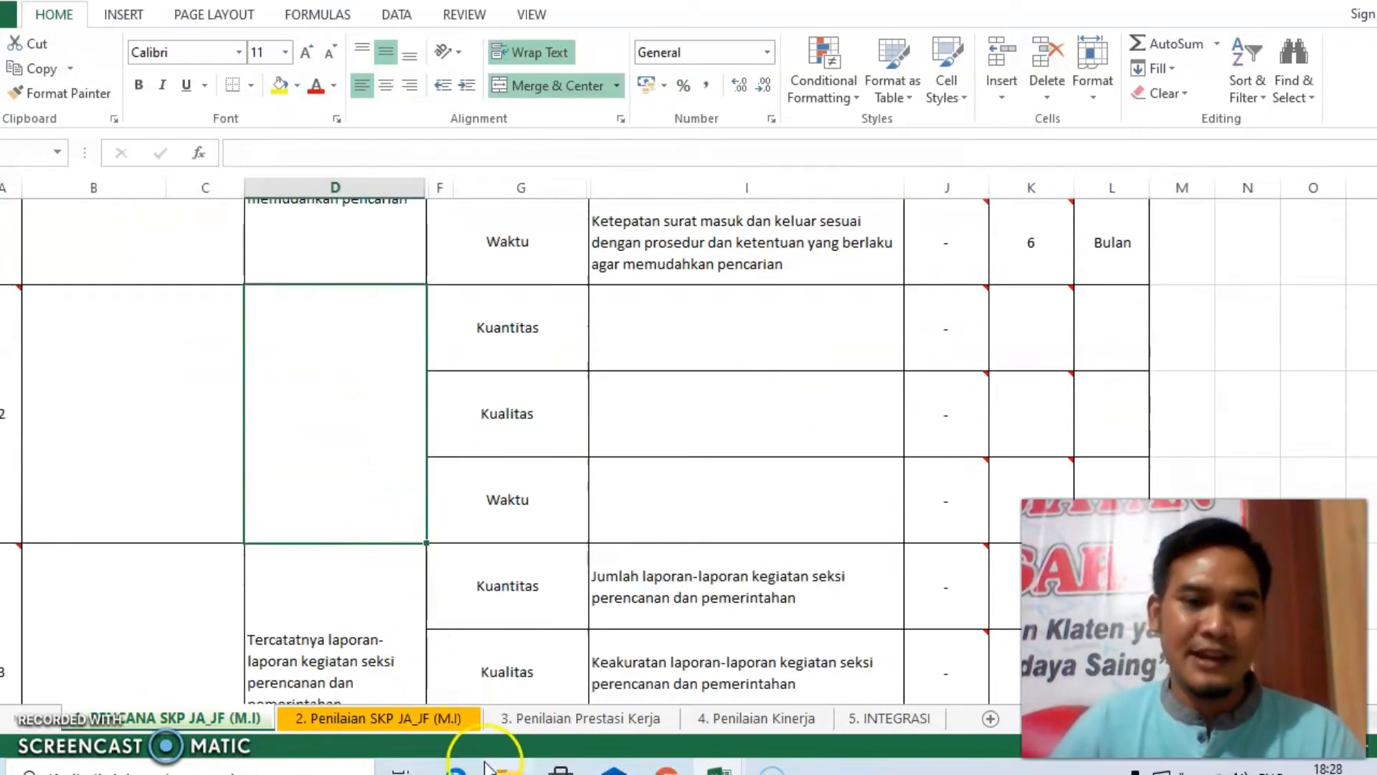
{"action": "key", "text": "alt+Tab"}
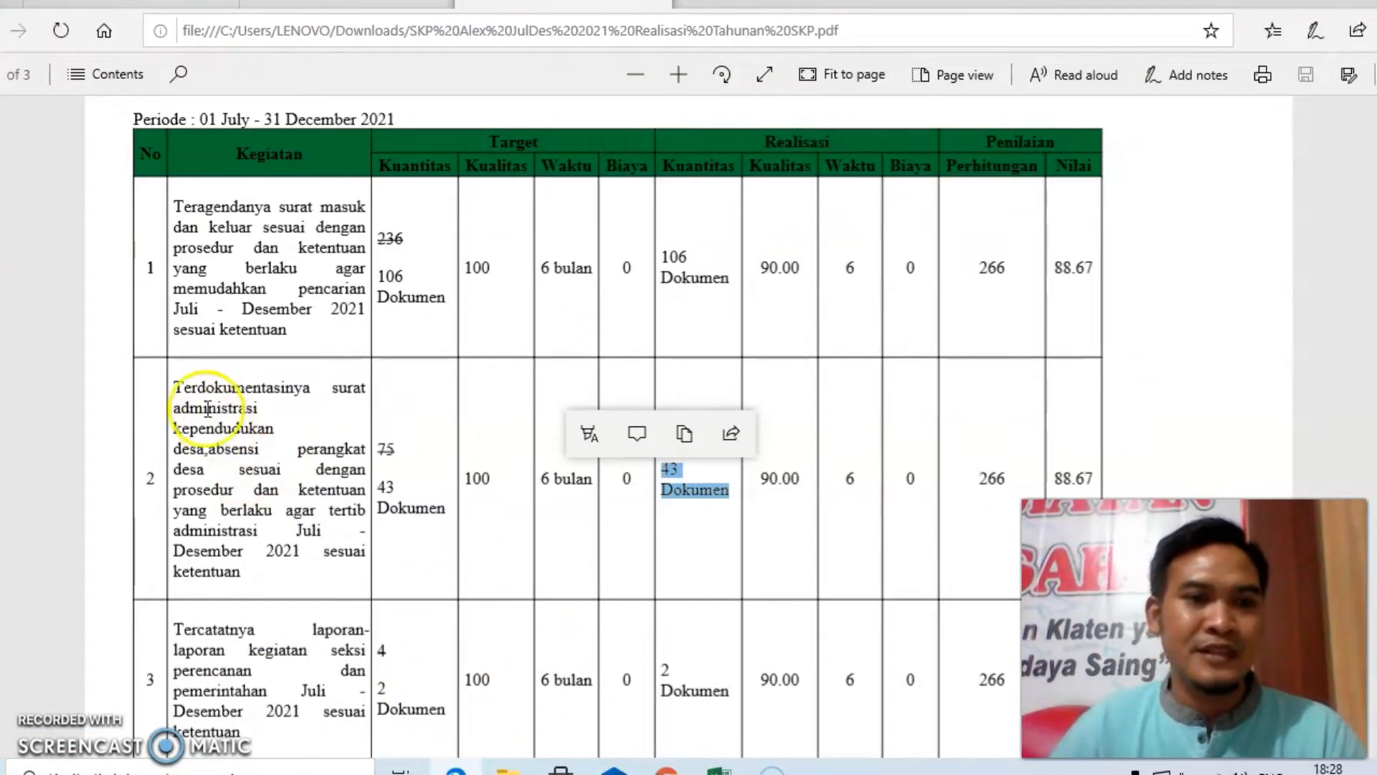
{"action": "left_click_drag", "start_coordinate": [177, 387], "coordinate": [272, 529]}
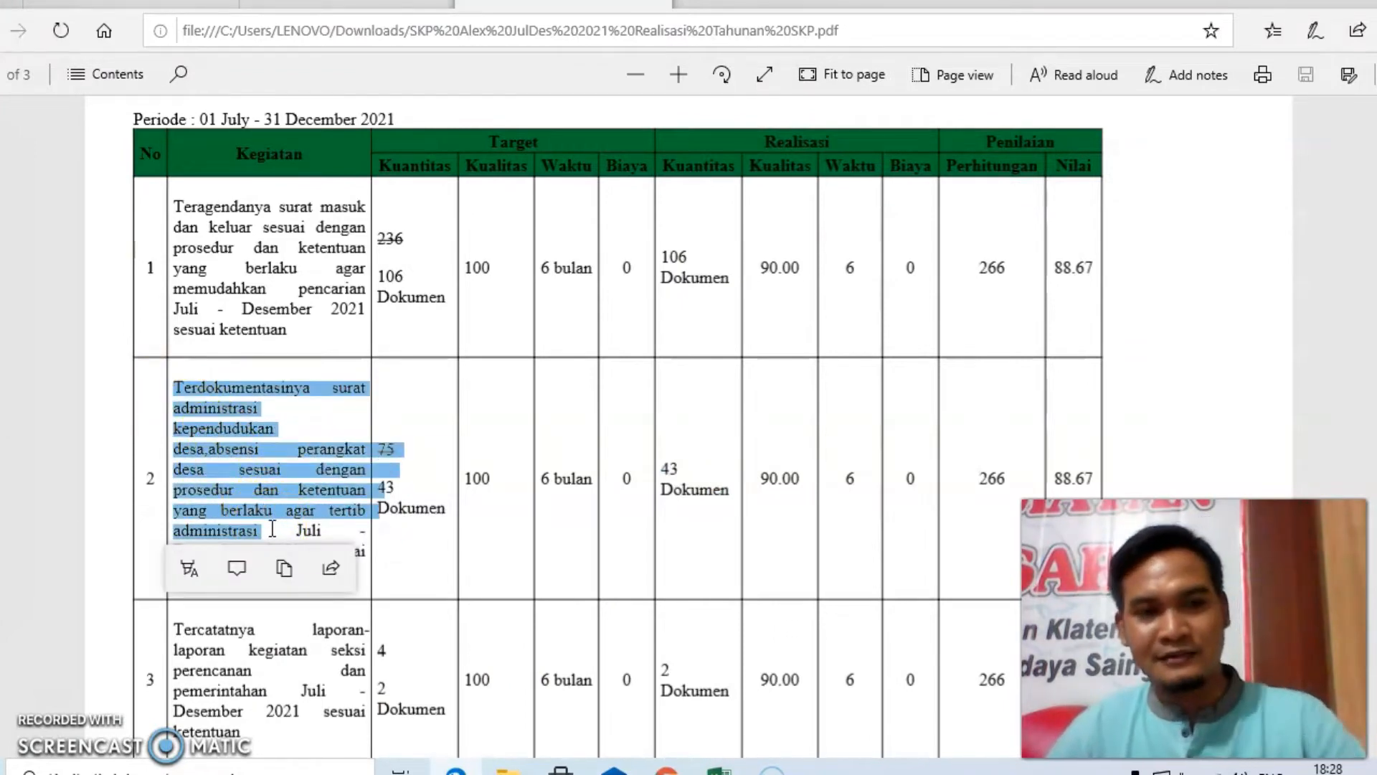
{"action": "mouse_move", "coordinate": [718, 768]}
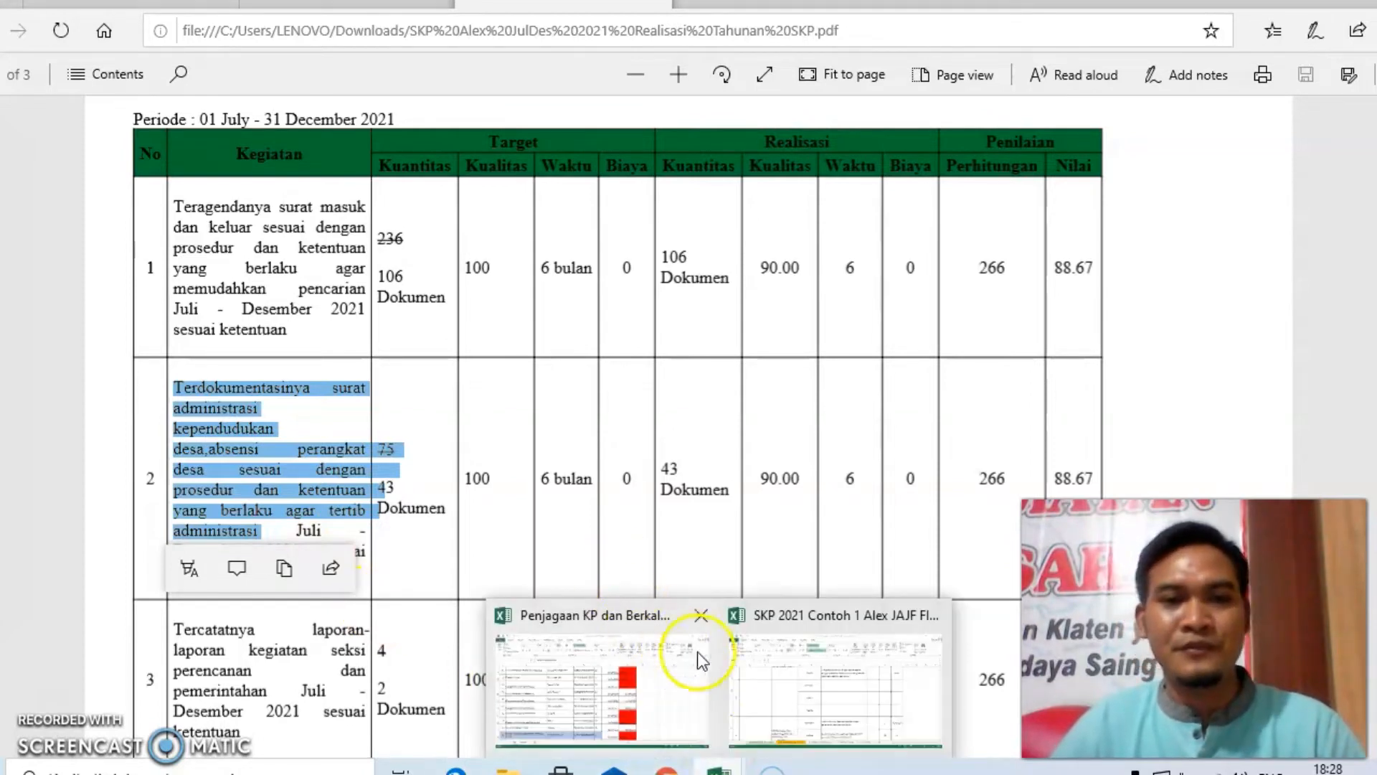
{"action": "left_click", "coordinate": [789, 673]}
{"action": "double_click", "coordinate": [358, 393]}
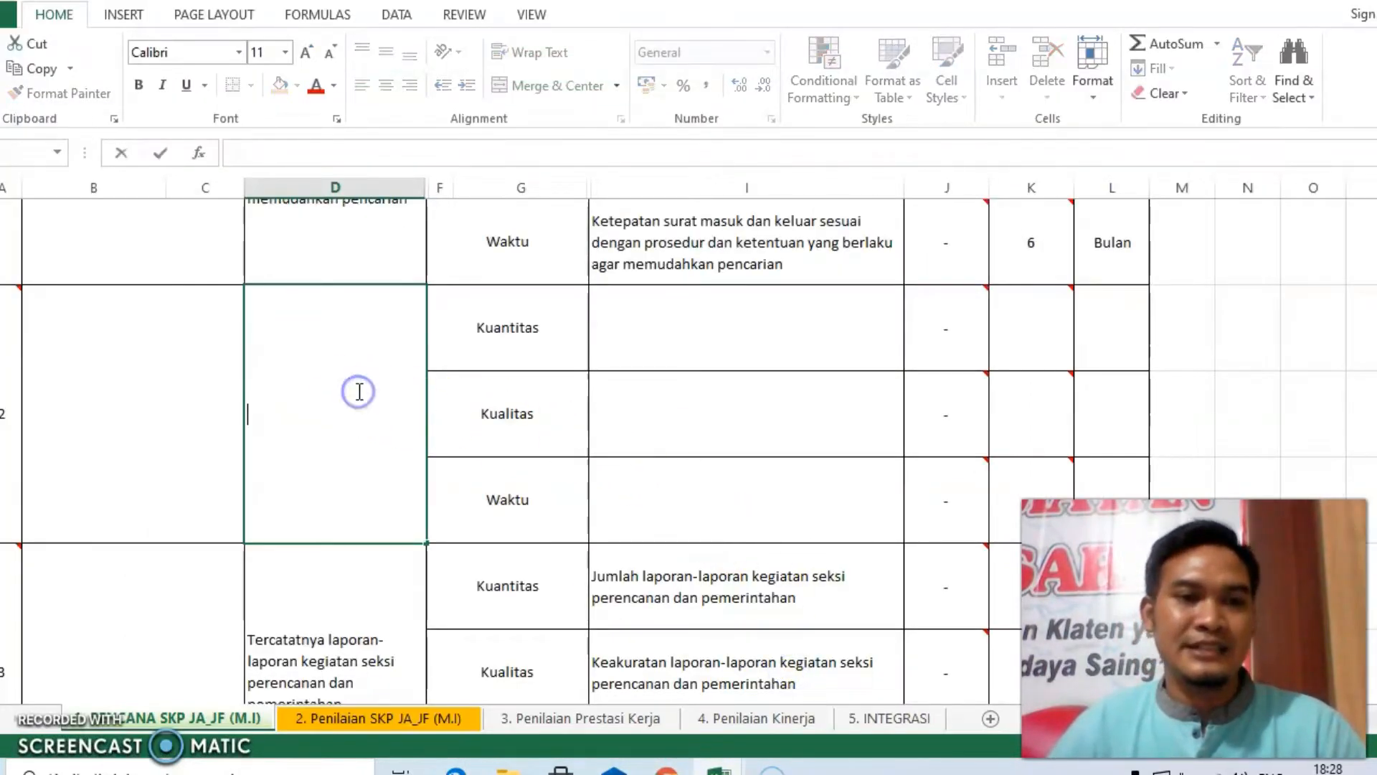
{"action": "type", "text": "Terdokumentasinya surat administrasi kependudukan desa,absensi perangkat desa sesuai dengan prosedur dan ketentuan yang berlaku agar tertib administrasi"}
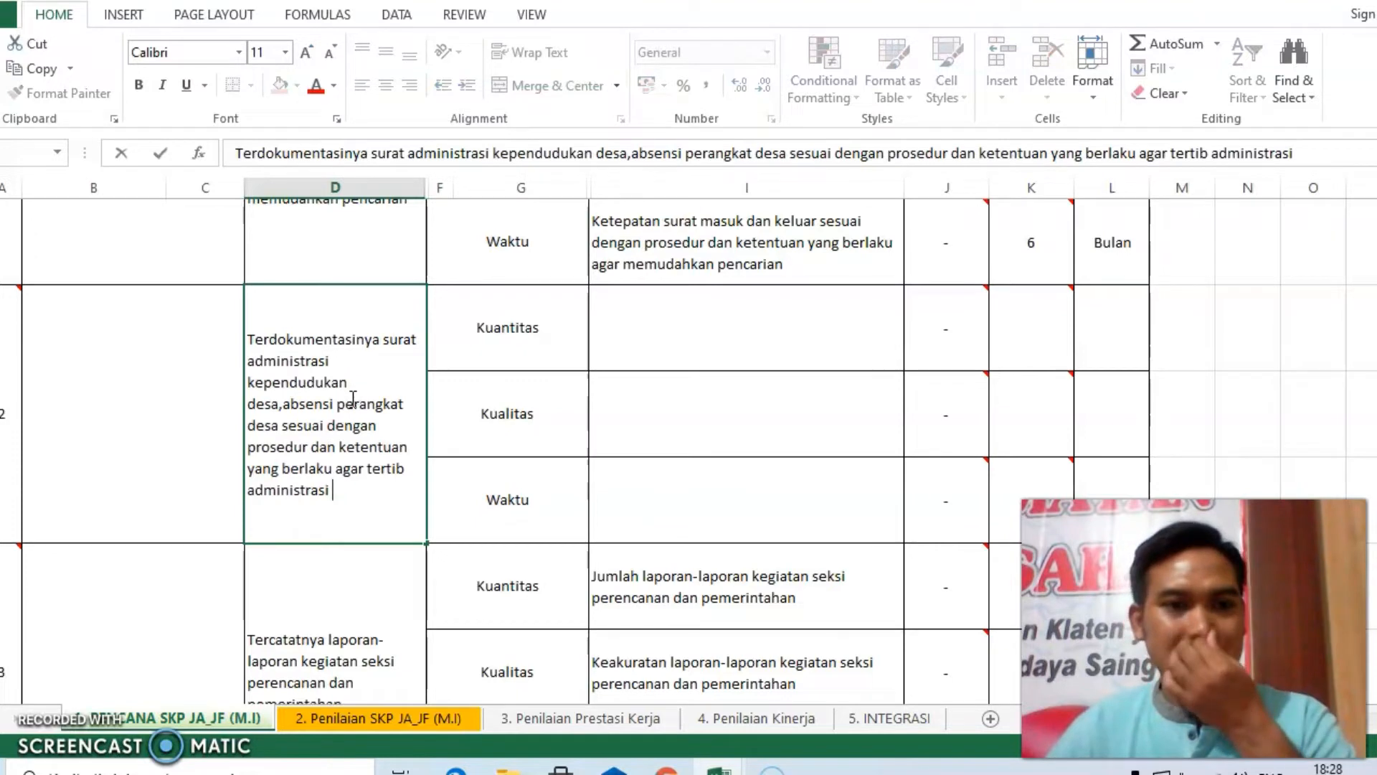
{"action": "left_click", "coordinate": [538, 336]}
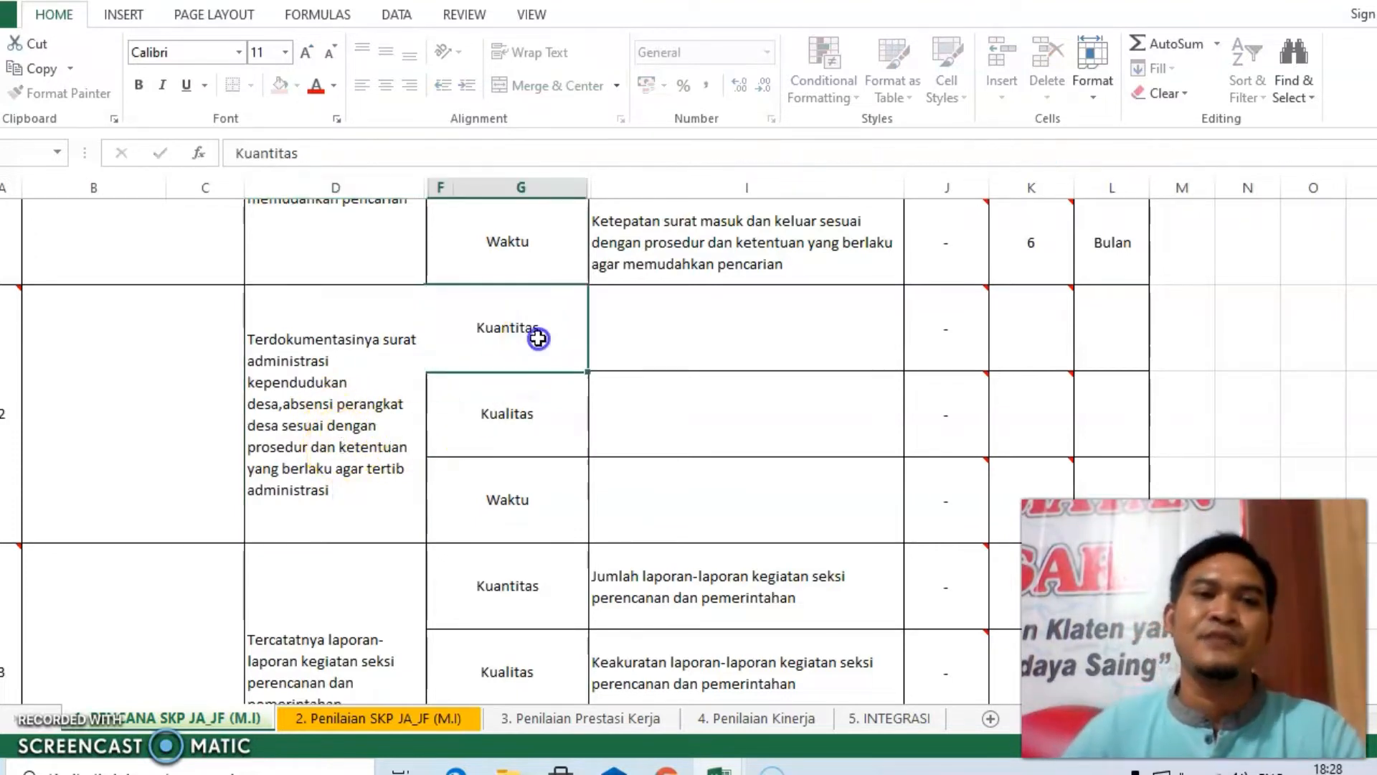
Fill in the second activity's Kuantitas indicator with "Jumlah" followed by the Rencana Kinerja text from "surat administrasi" through "tertib administrasi"
{"action": "scroll", "coordinate": [617, 358], "scroll_direction": "up", "scroll_amount": 1}
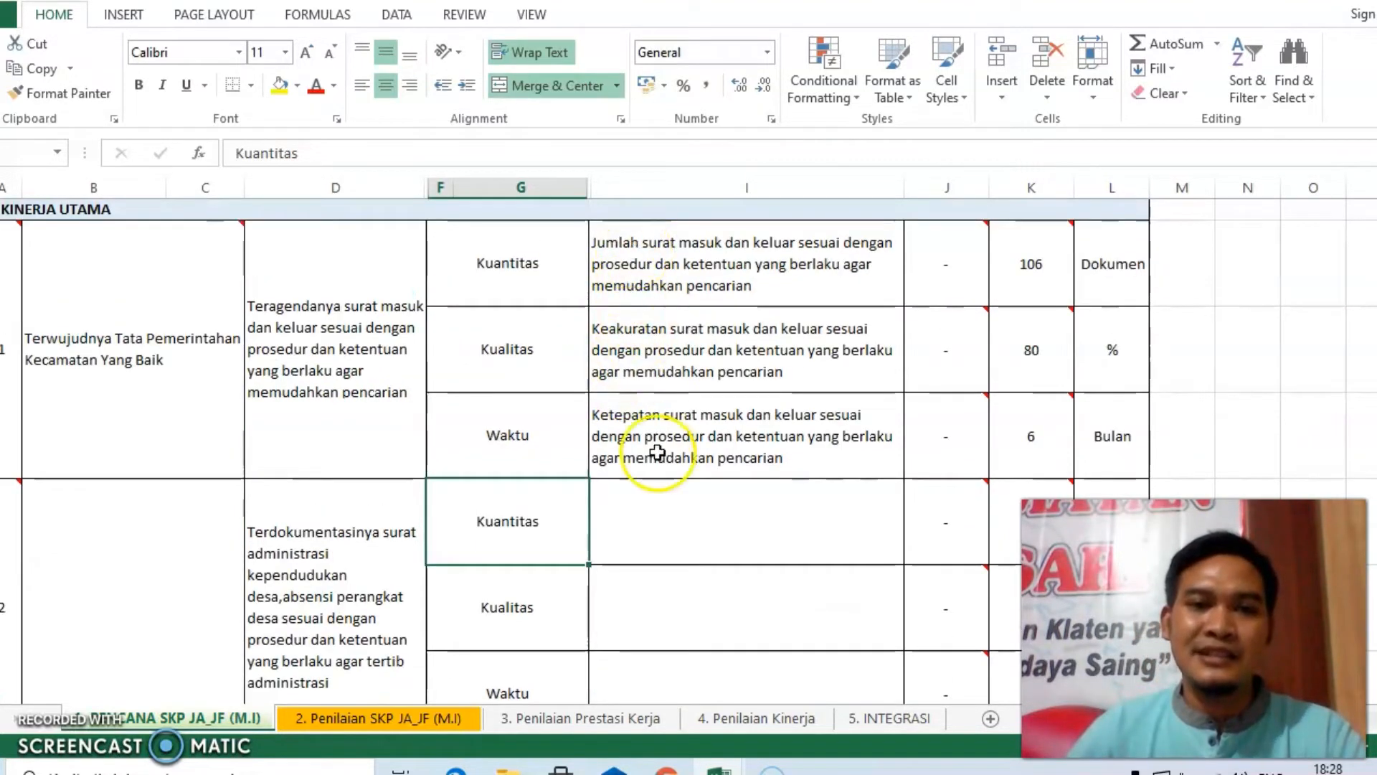
{"action": "left_click", "coordinate": [652, 511]}
{"action": "scroll", "coordinate": [654, 507], "scroll_direction": "down", "scroll_amount": 1}
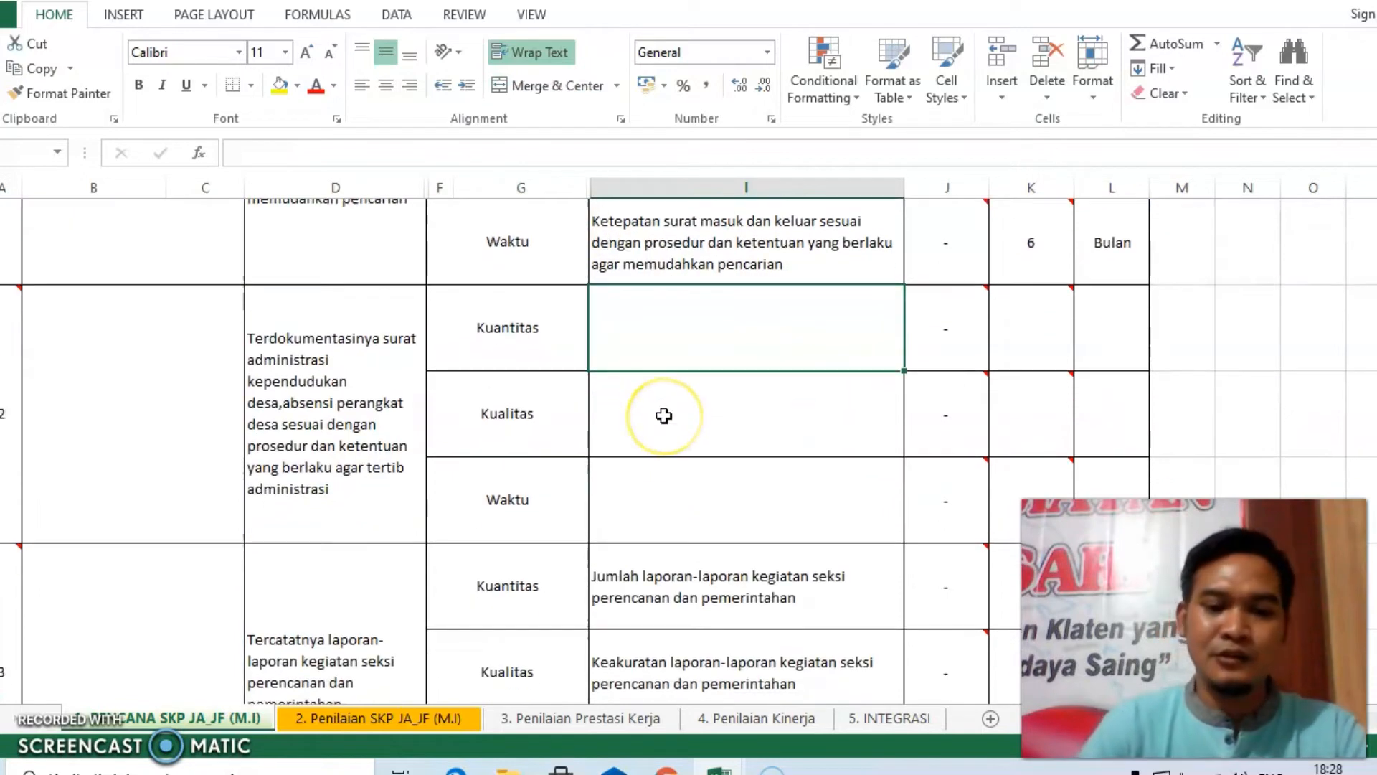
{"action": "type", "text": "Jumlah"}
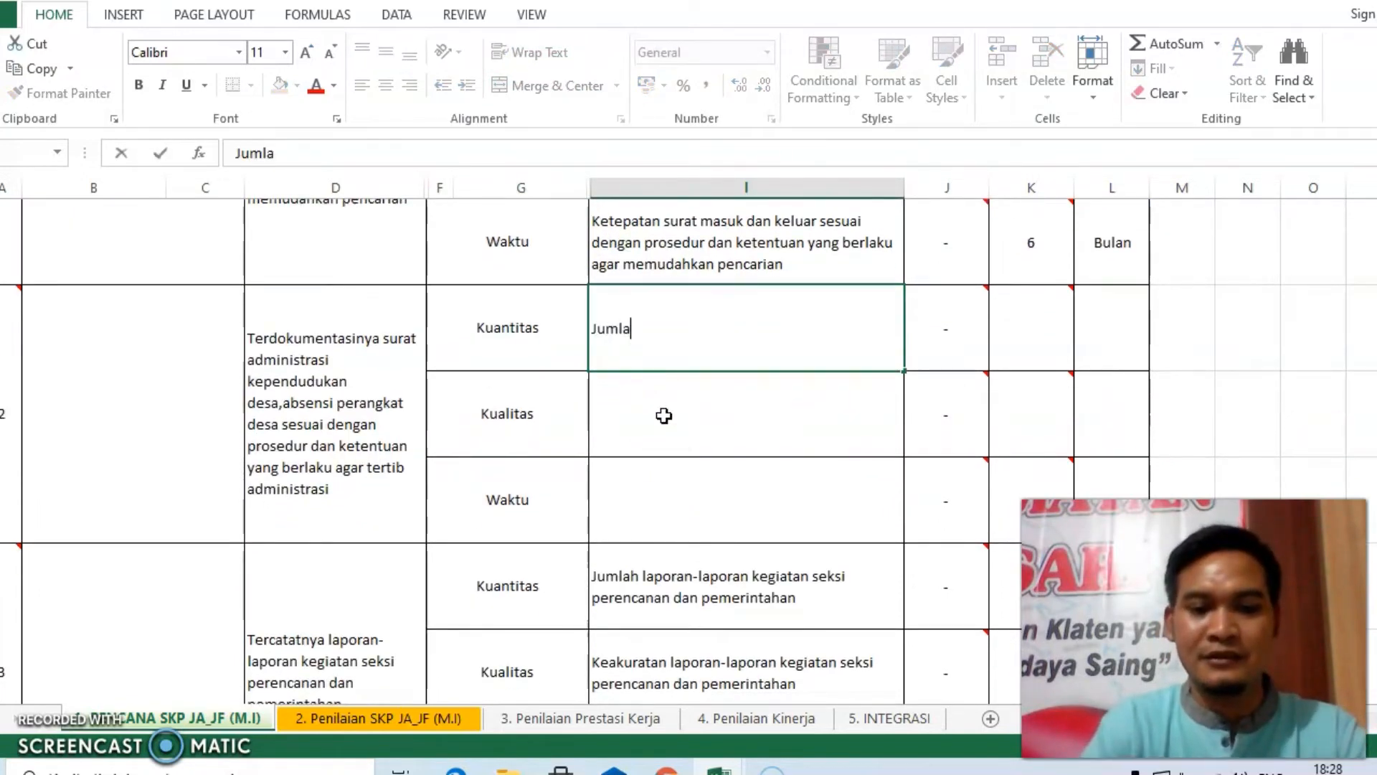
{"action": "double_click", "coordinate": [404, 374]}
{"action": "left_click_drag", "start_coordinate": [385, 339], "coordinate": [390, 490]}
{"action": "key", "text": "ctrl+c"}
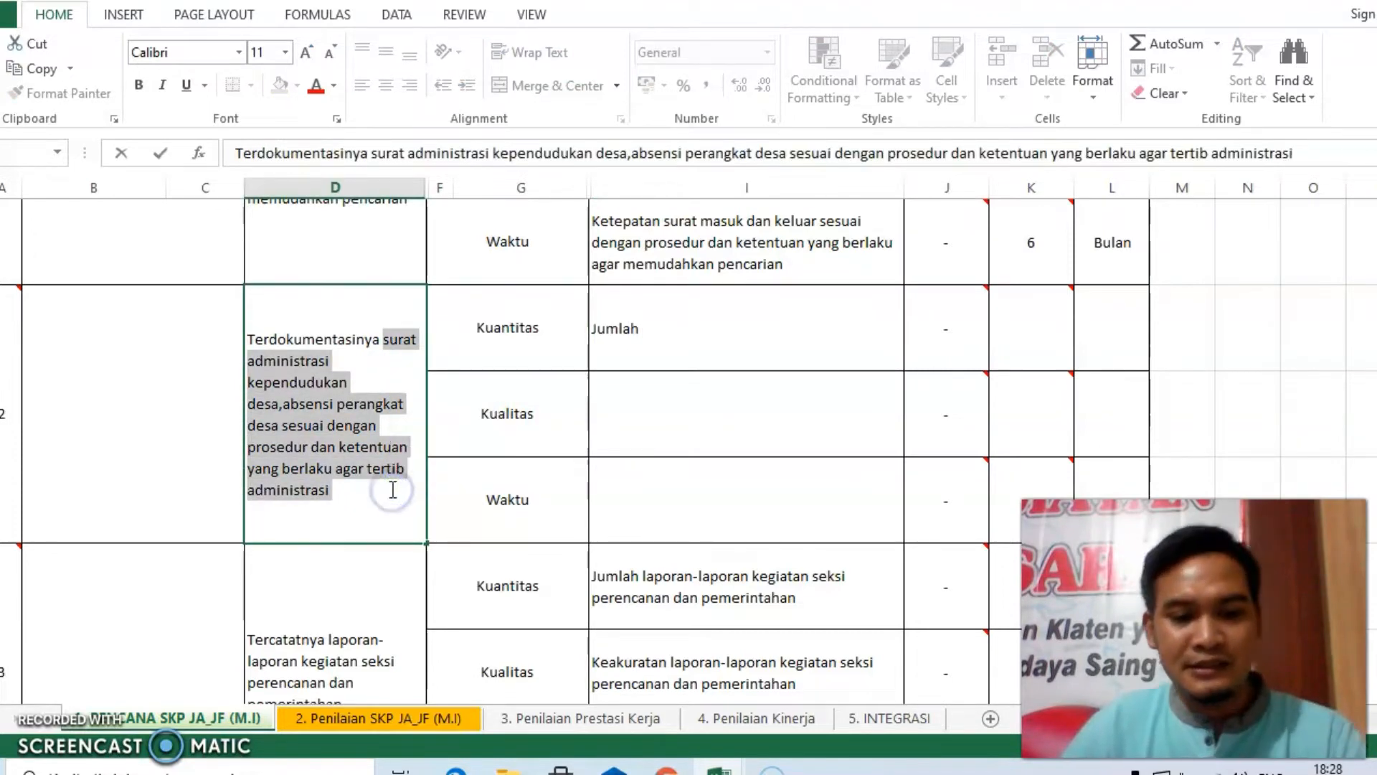
{"action": "double_click", "coordinate": [675, 338]}
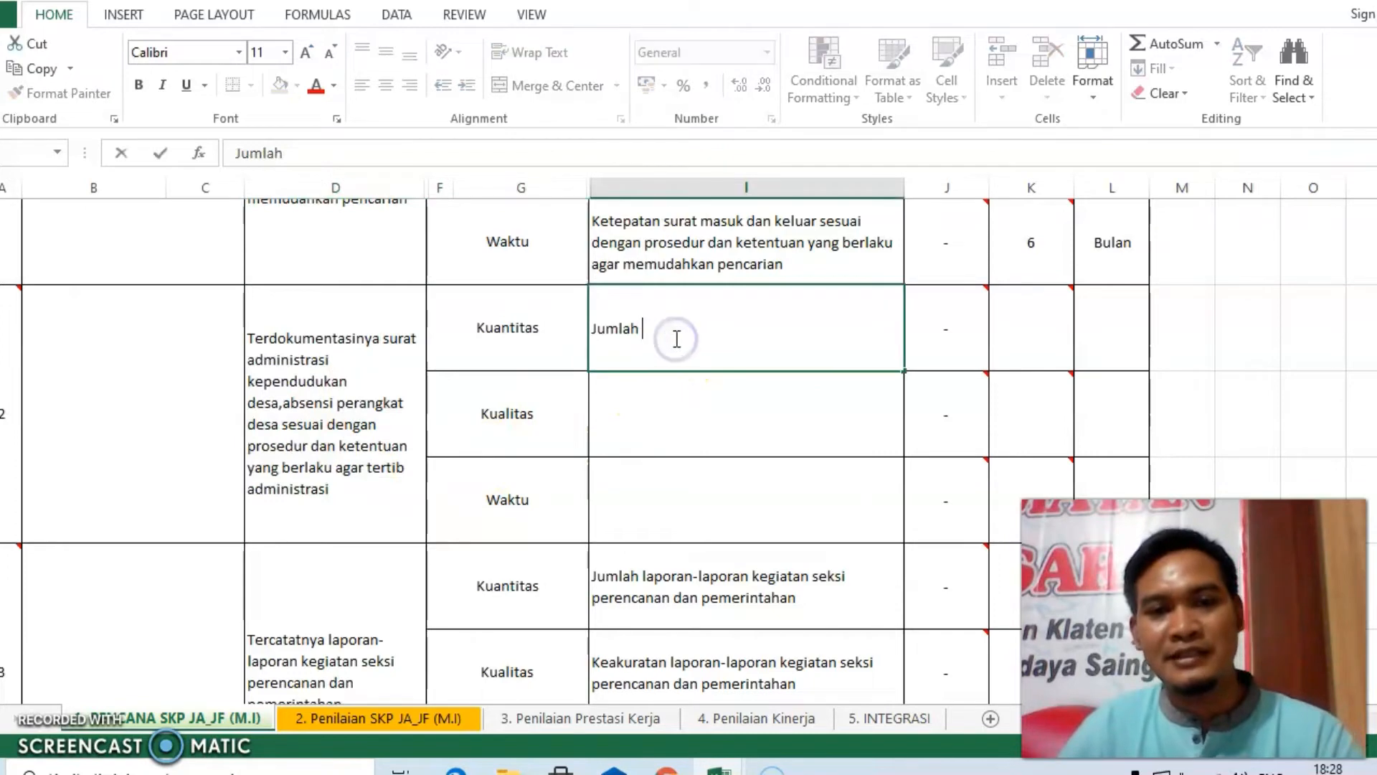
{"action": "key", "text": "ctrl+v"}
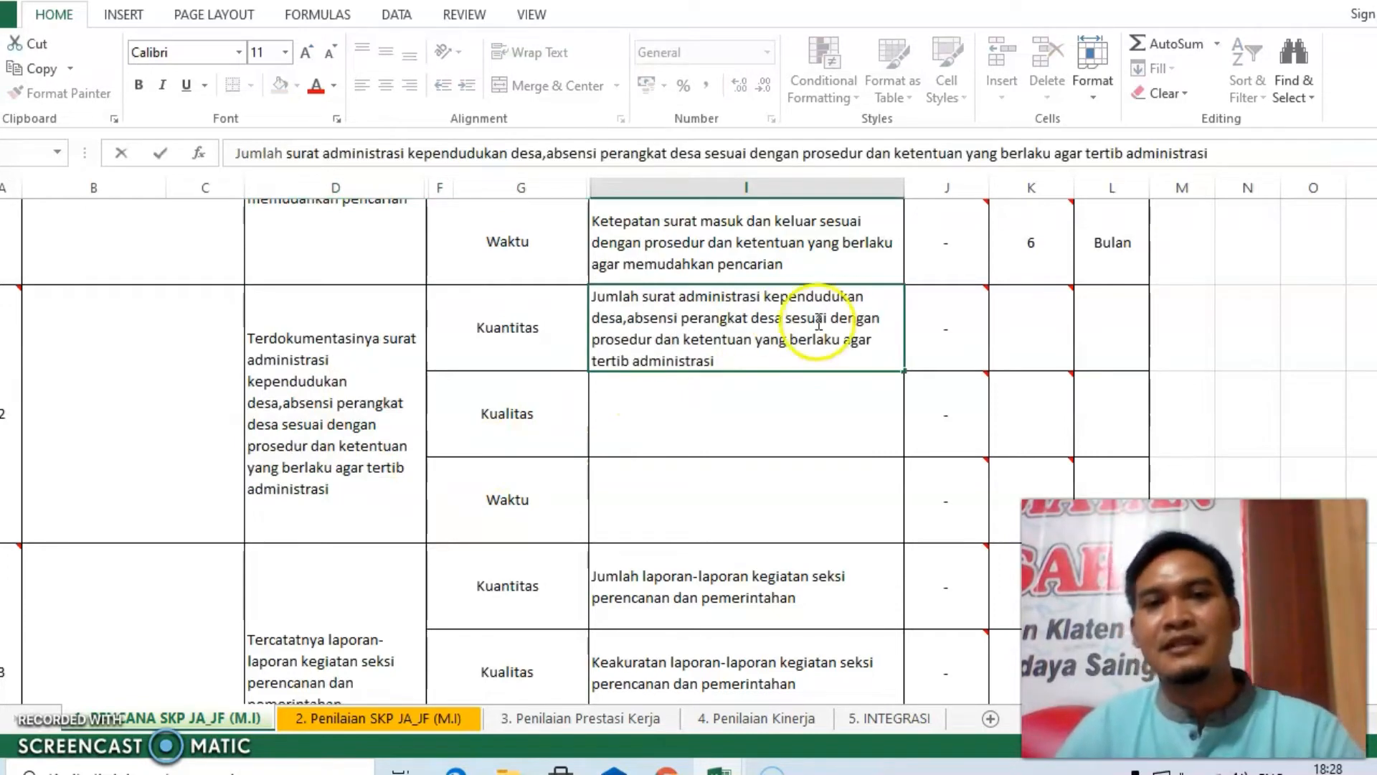
Look up the second activity's realised quantity in the SKP realisation PDF and set its Kuantitas maximum target to 43 with the unit Dokumen
{"action": "left_click", "coordinate": [953, 316]}
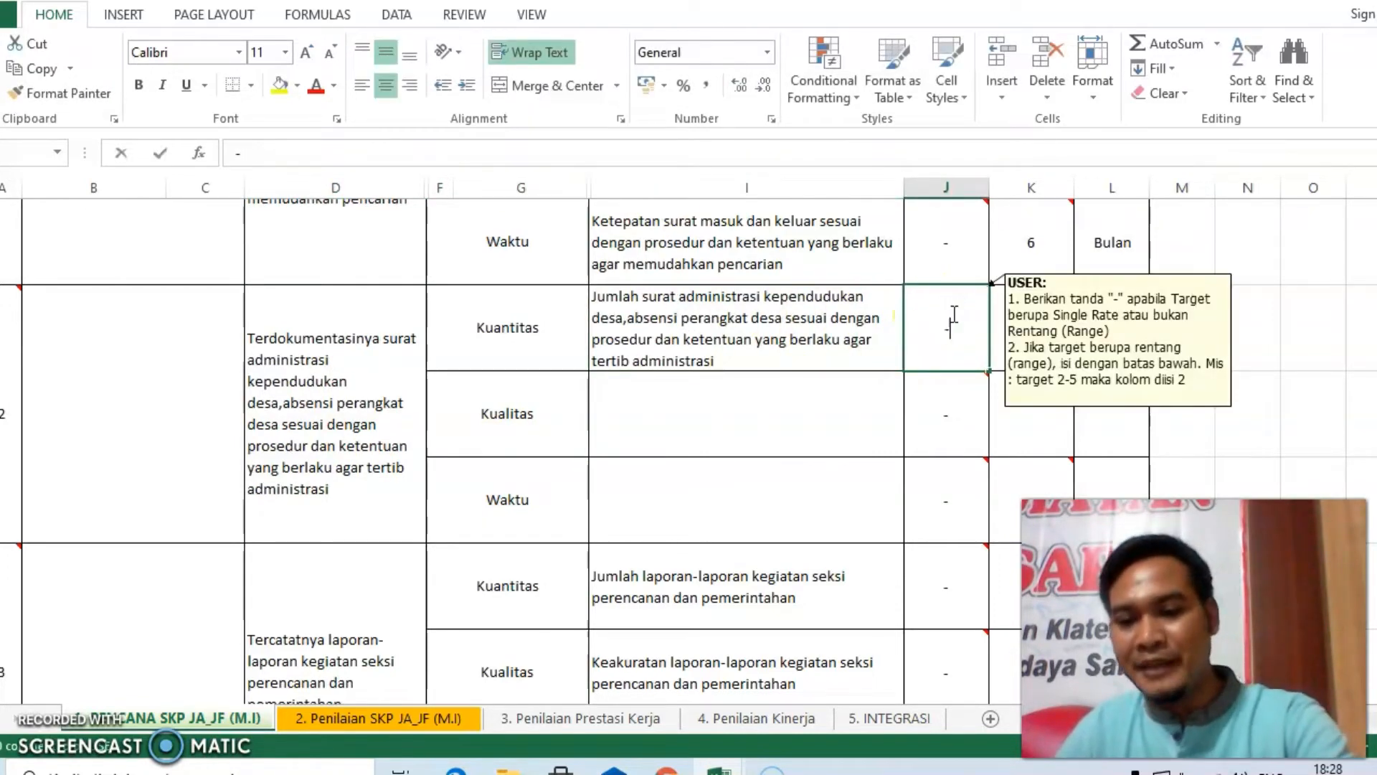
{"action": "left_click", "coordinate": [1019, 327]}
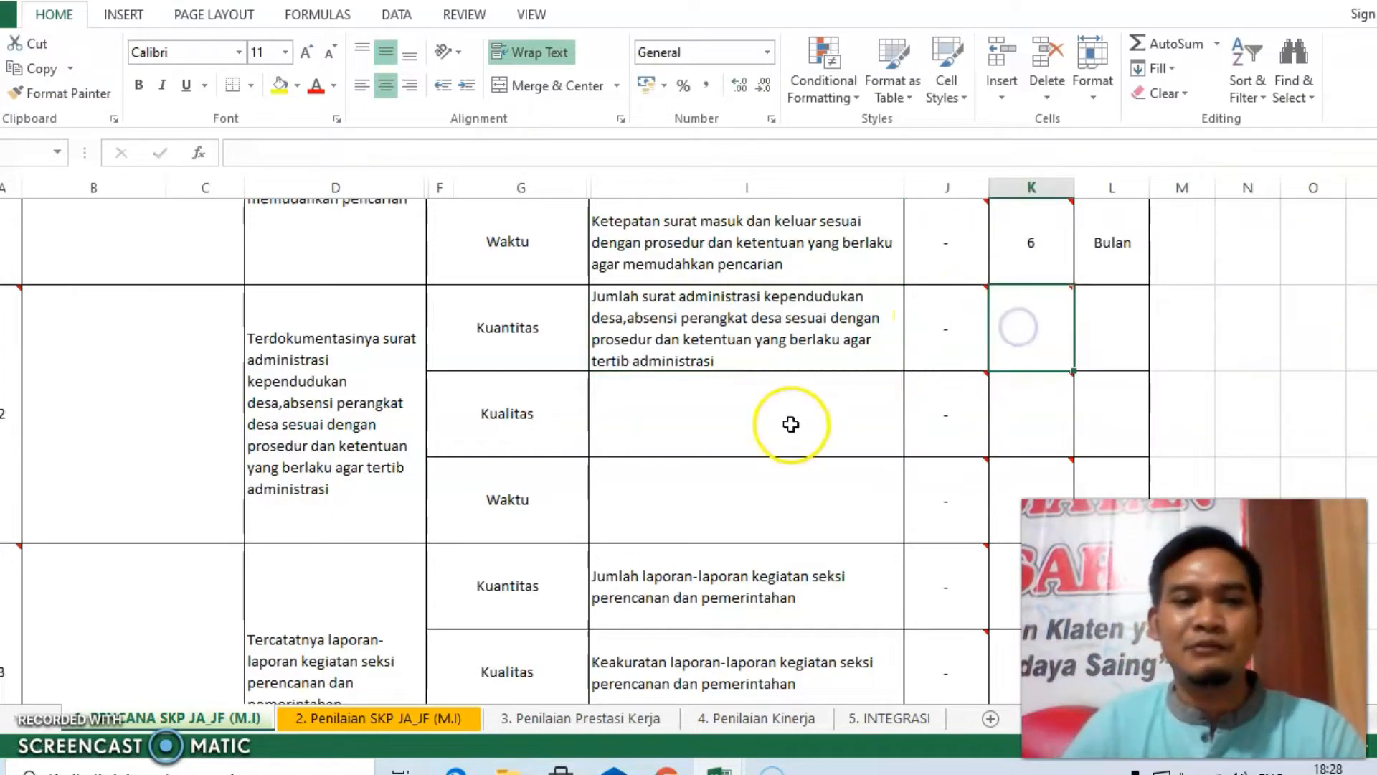
{"action": "scroll", "coordinate": [1039, 360], "scroll_direction": "up", "scroll_amount": 2}
{"action": "scroll", "coordinate": [1040, 361], "scroll_direction": "down", "scroll_amount": 1}
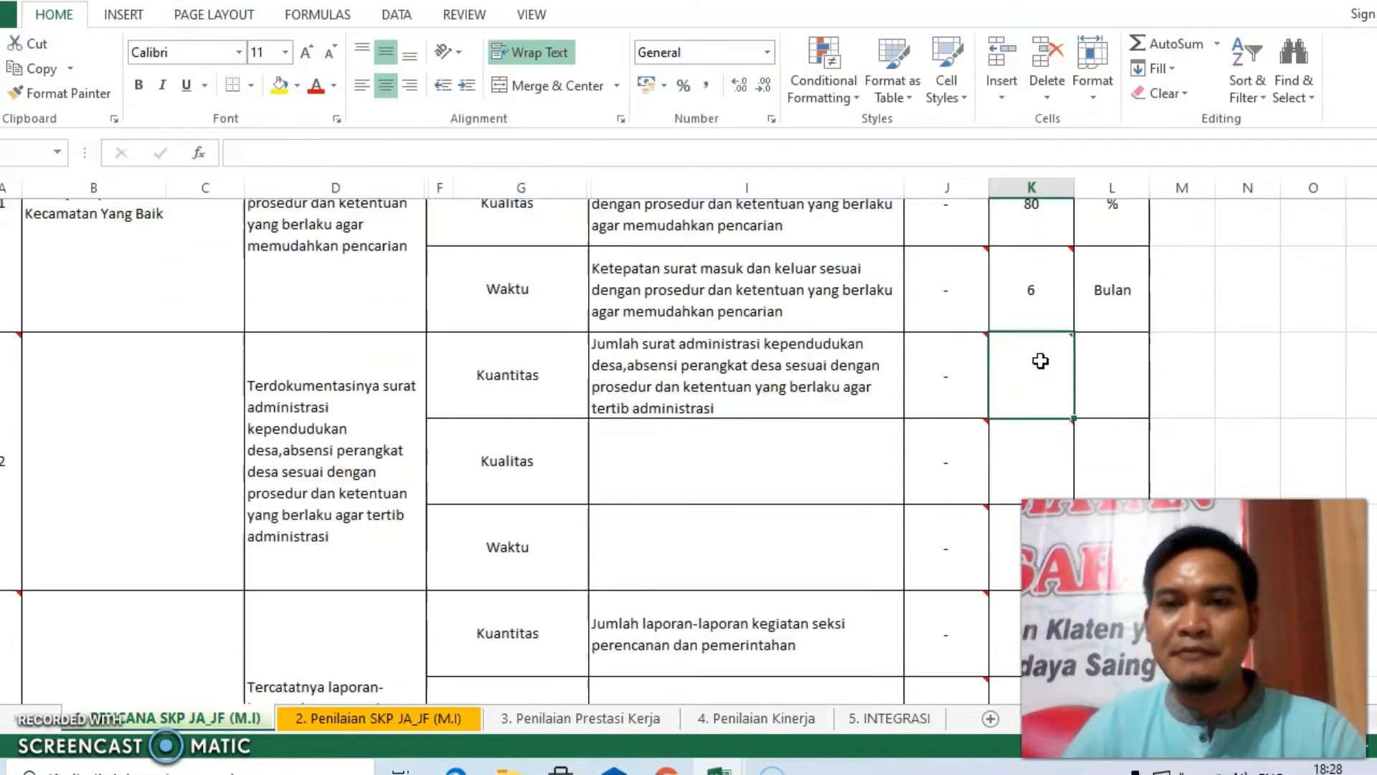
{"action": "left_click", "coordinate": [457, 772]}
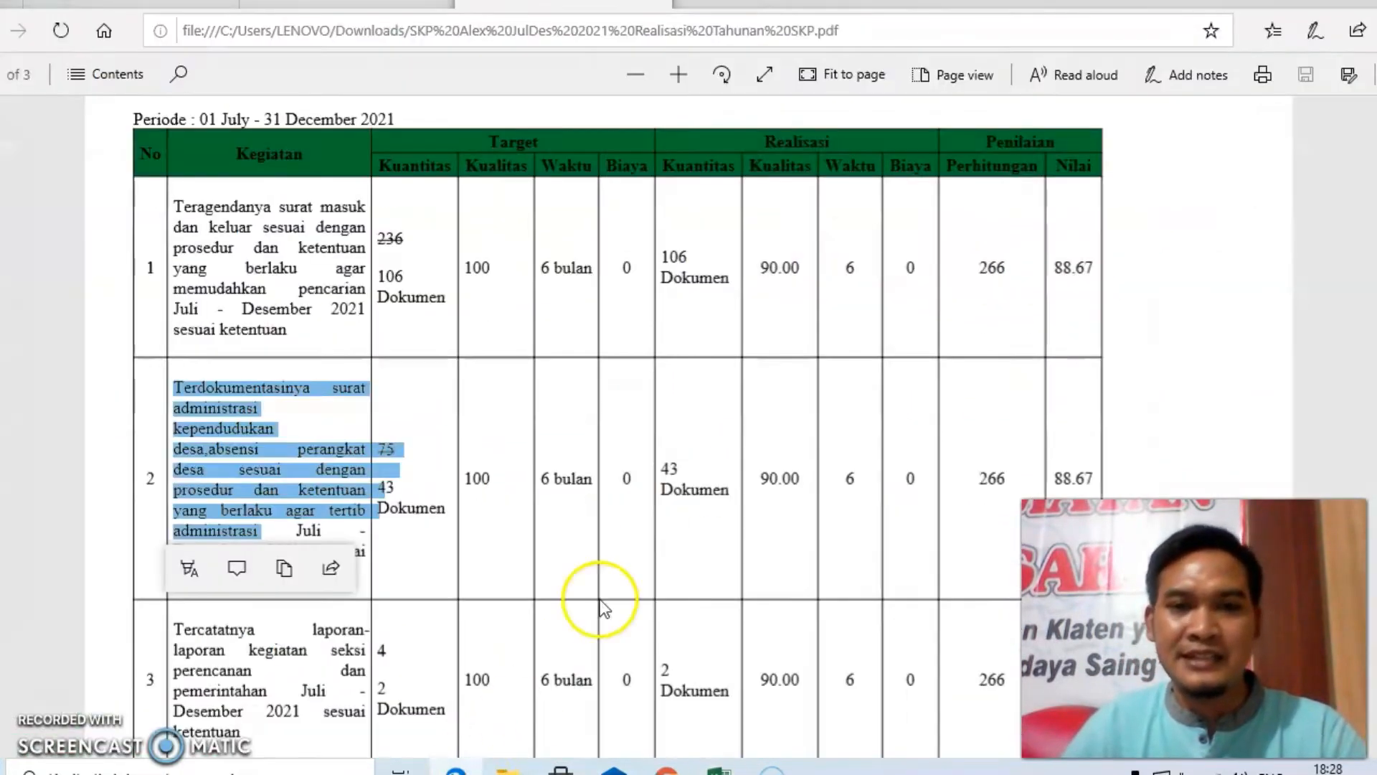
{"action": "double_click", "coordinate": [670, 469]}
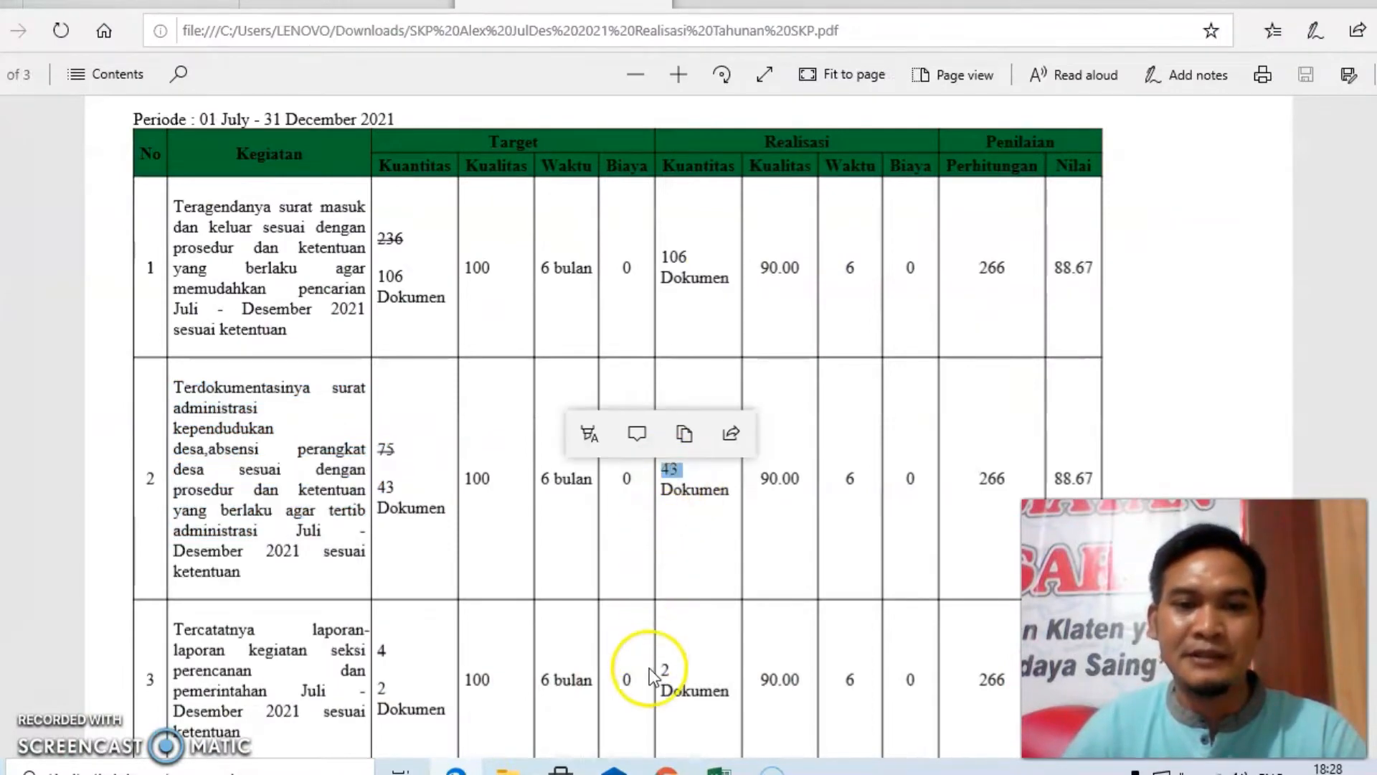
{"action": "mouse_move", "coordinate": [718, 769]}
{"action": "left_click", "coordinate": [872, 661]}
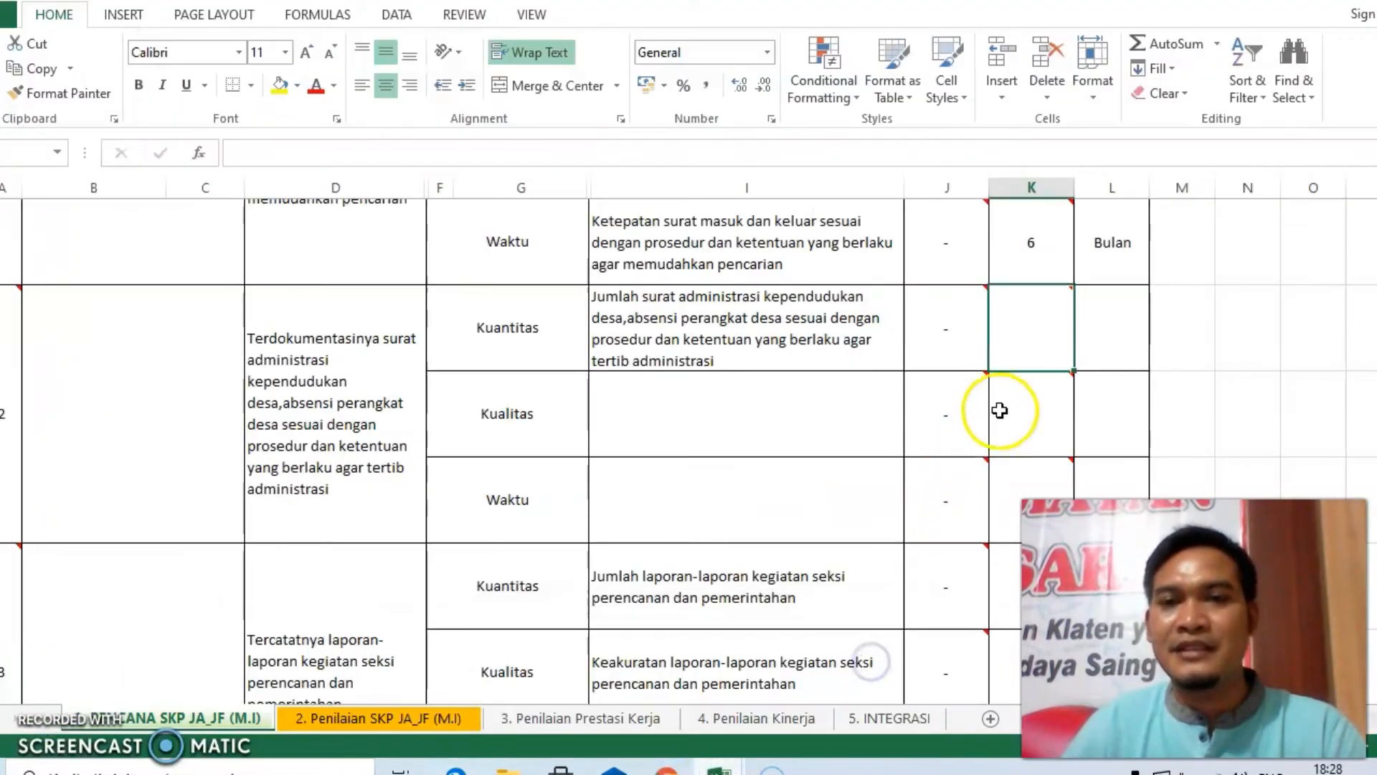
{"action": "type", "text": "43"}
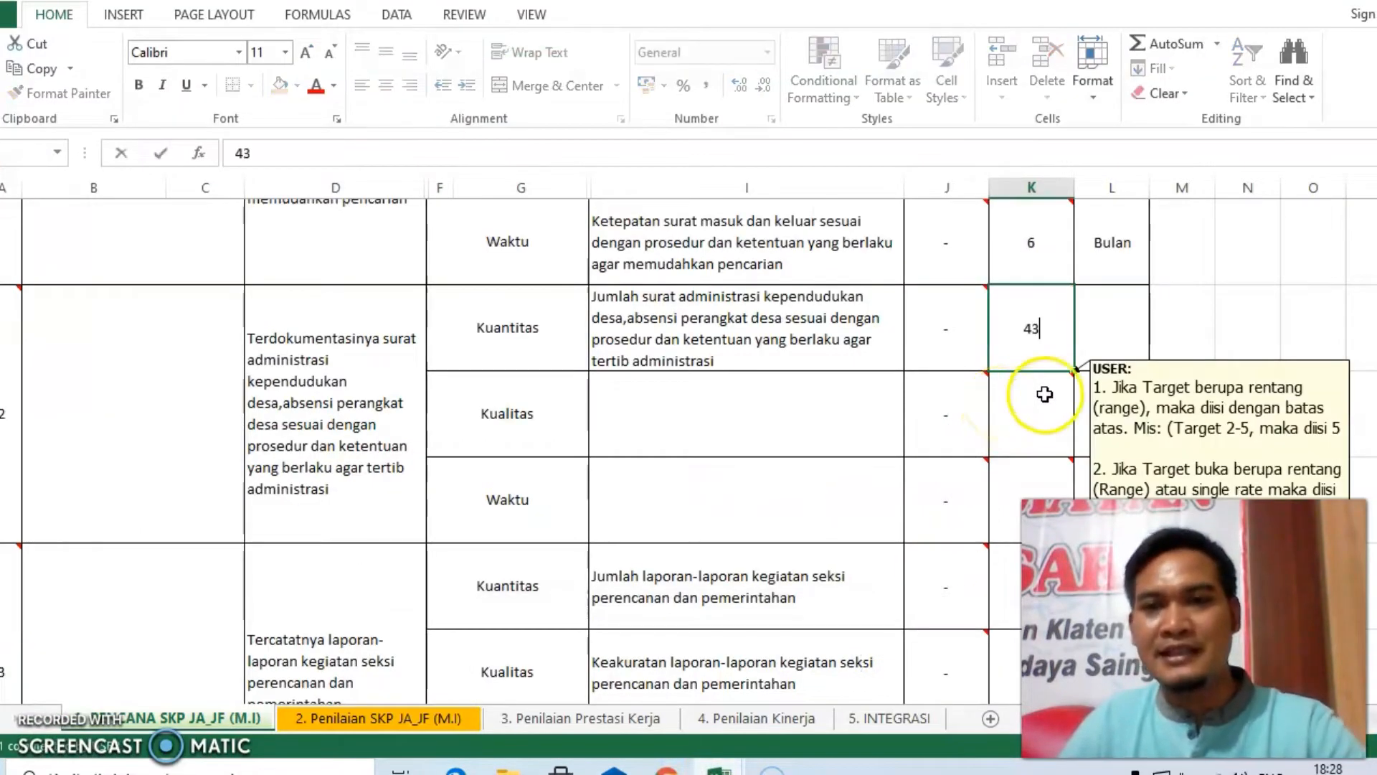
{"action": "left_click", "coordinate": [1097, 332]}
{"action": "type", "text": "Dokumen"}
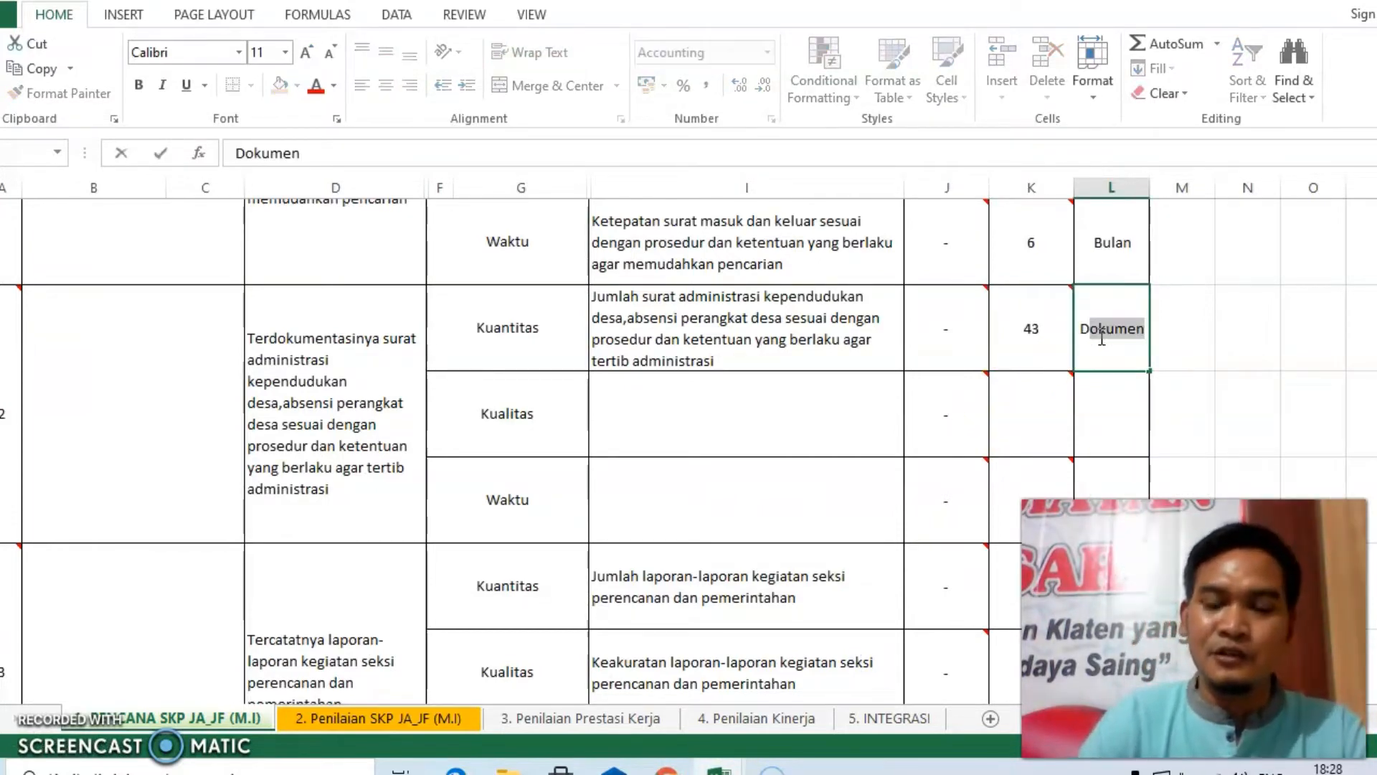
{"action": "key", "text": "Return"}
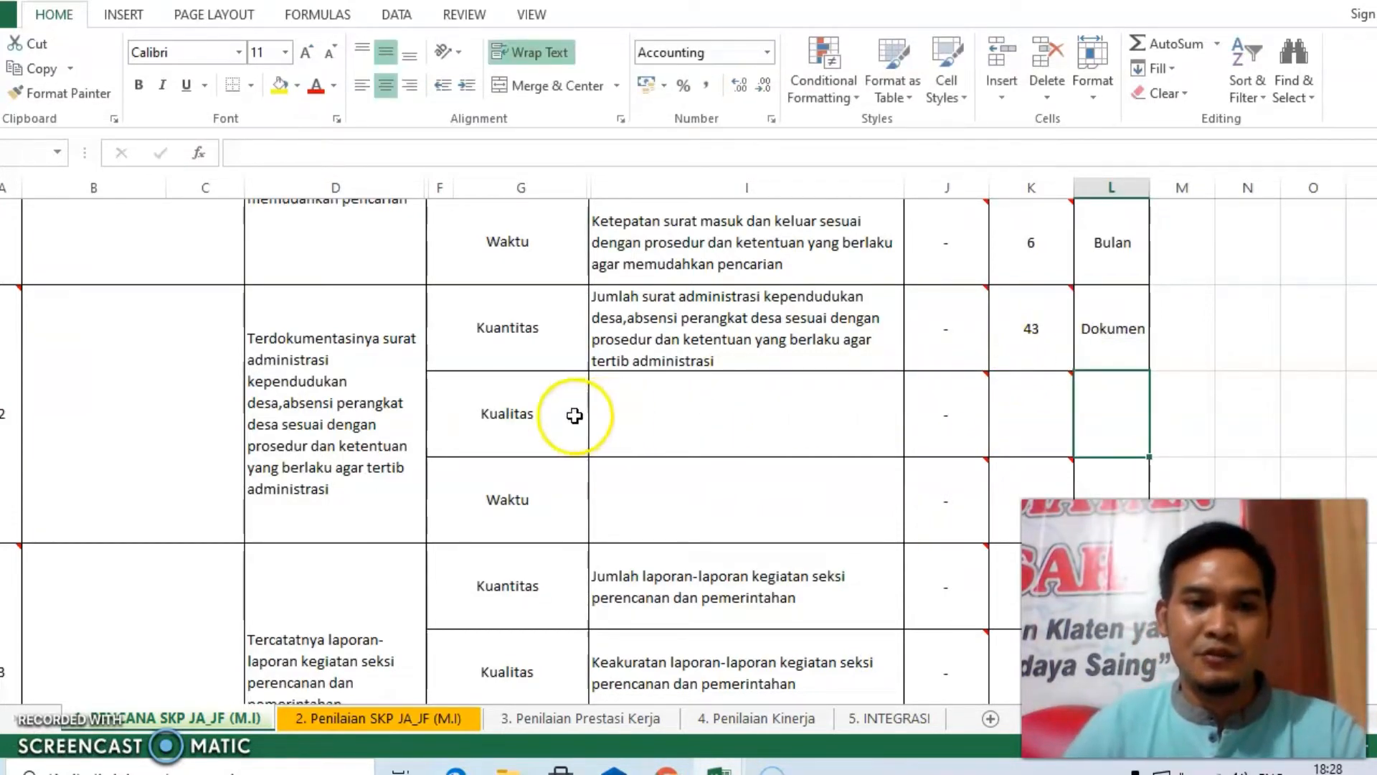
Fill in the second activity's Kualitas indicator with "Keakuratan" followed by the Rencana Kinerja text from "surat administrasi" through "tertib administrasi"
{"action": "scroll", "coordinate": [576, 414], "scroll_direction": "up", "scroll_amount": 3}
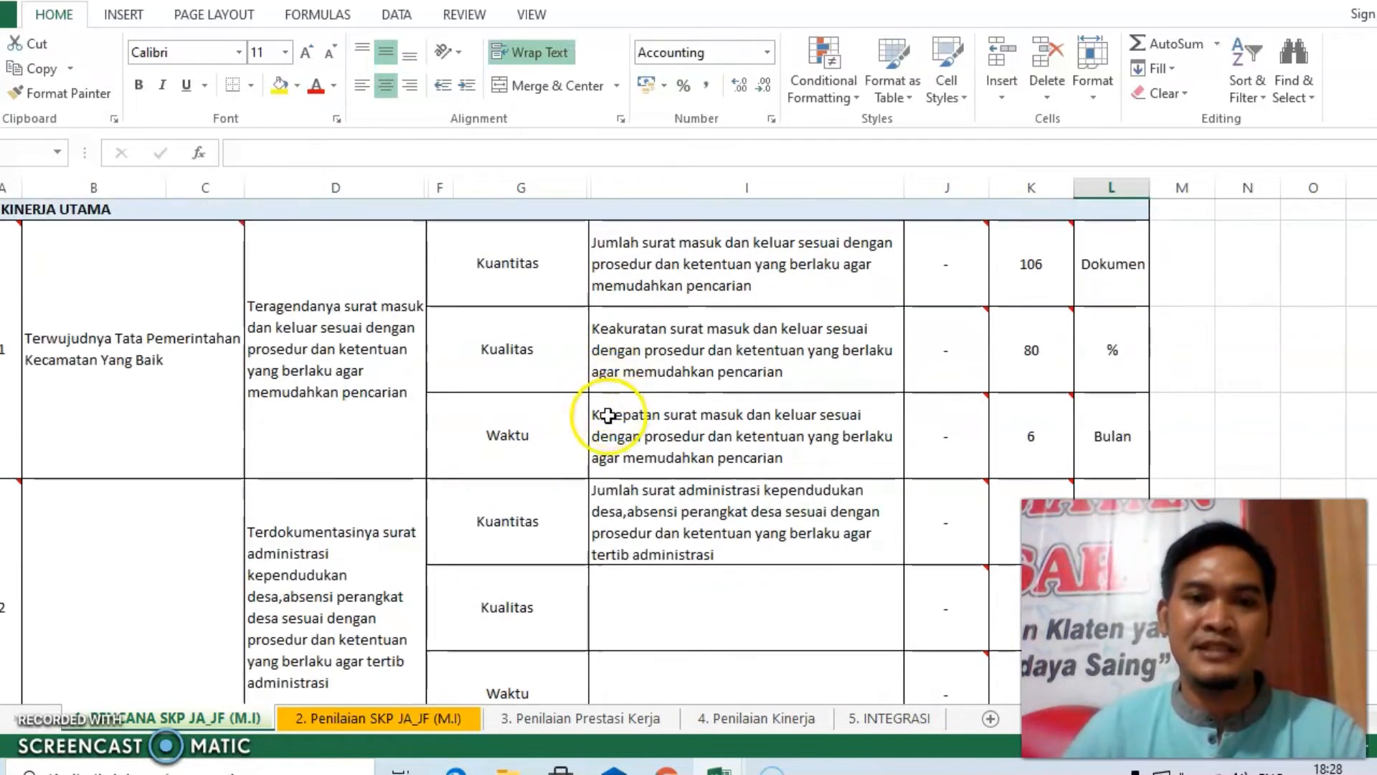
{"action": "double_click", "coordinate": [606, 343]}
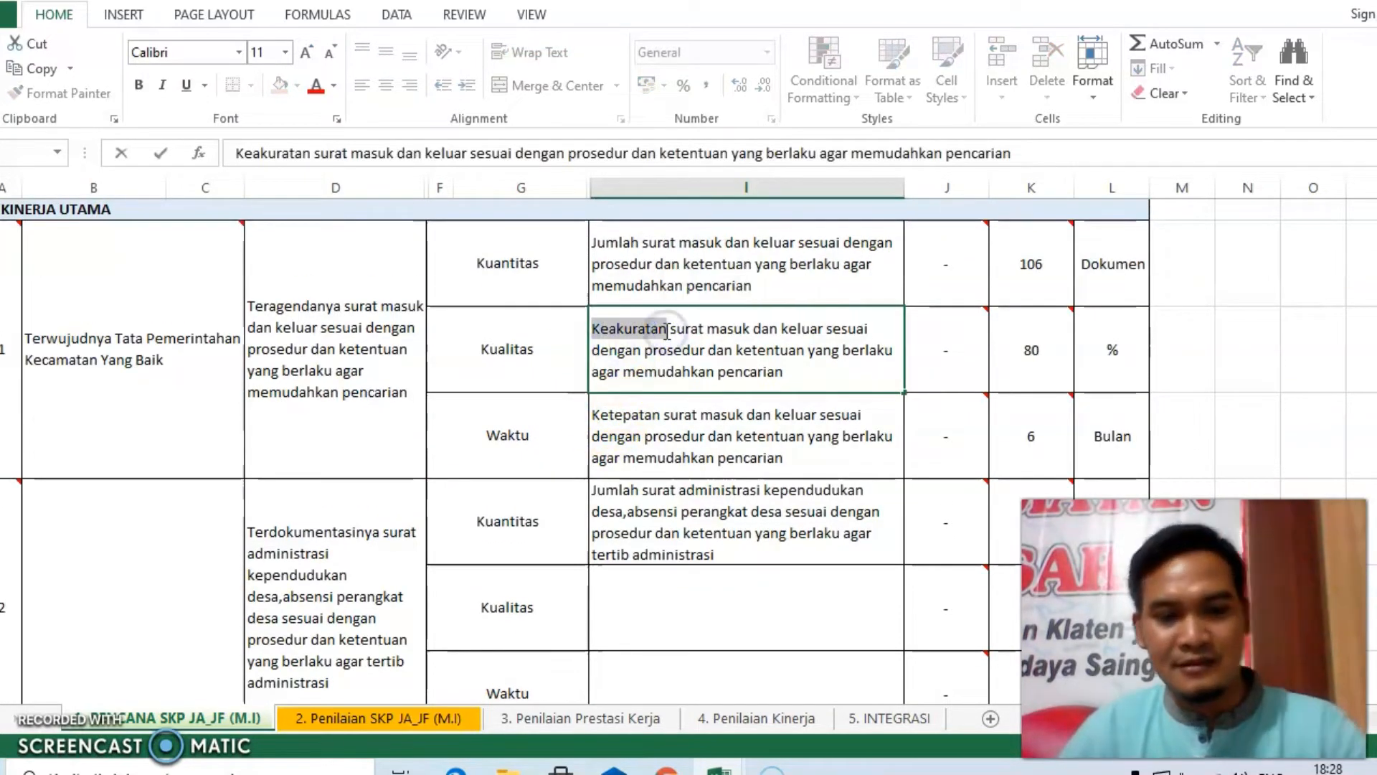
{"action": "left_click", "coordinate": [631, 593]}
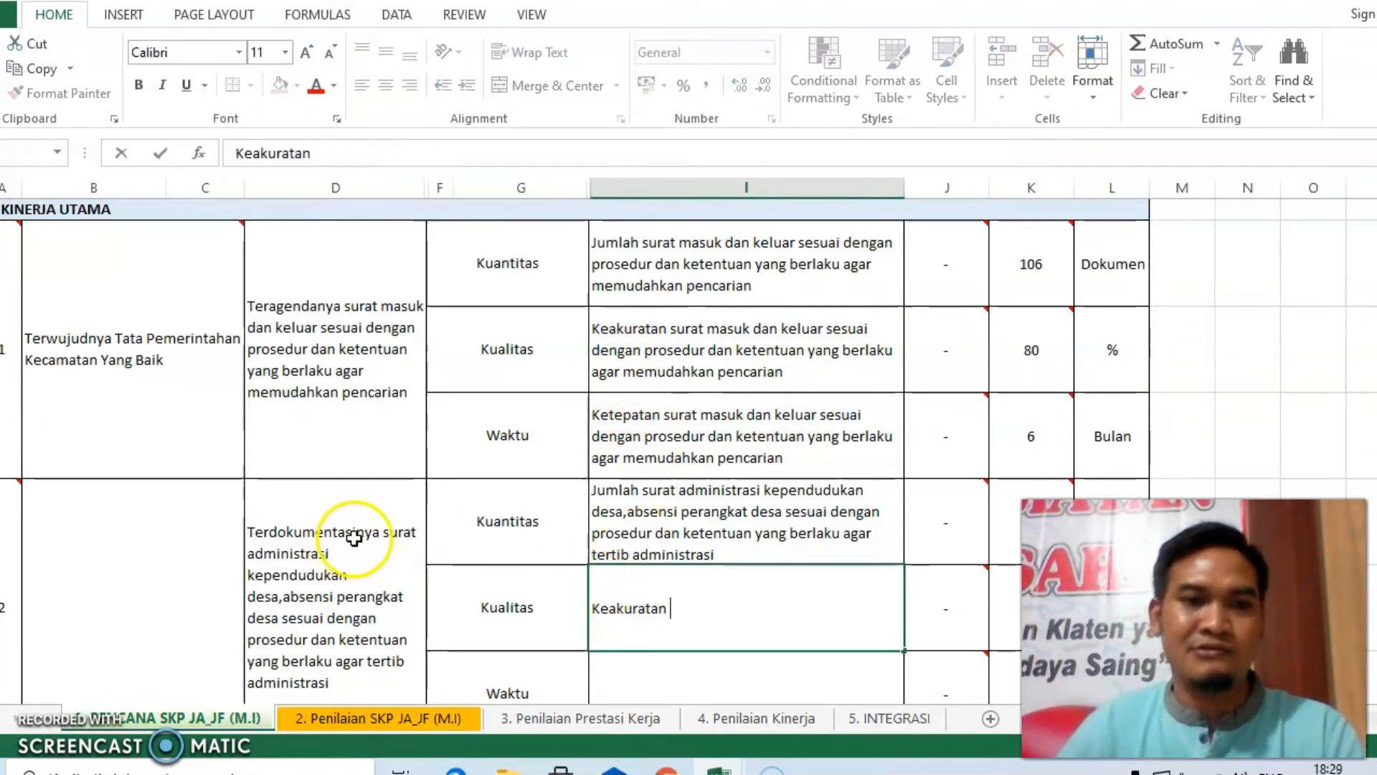
{"action": "scroll", "coordinate": [358, 531], "scroll_direction": "down", "scroll_amount": 1}
{"action": "left_click", "coordinate": [387, 344]}
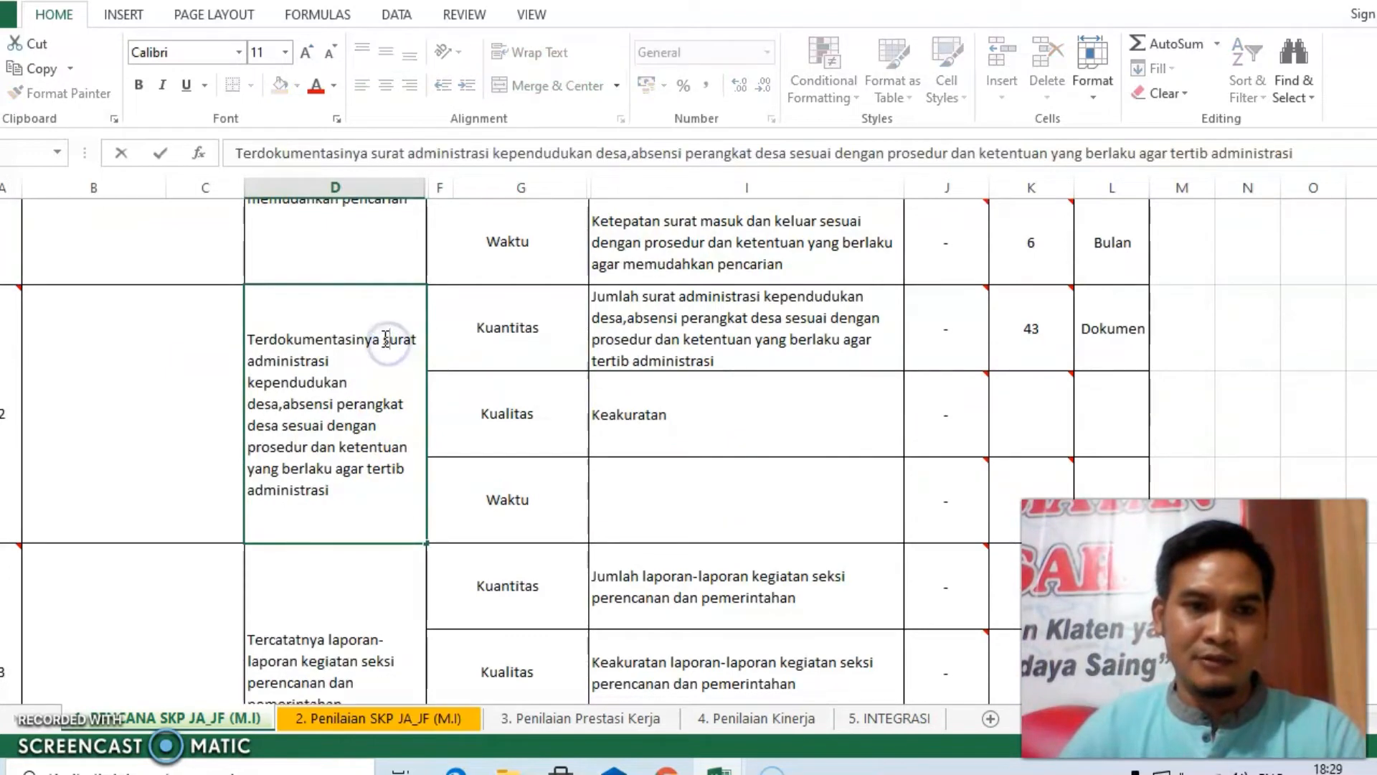
{"action": "left_click_drag", "start_coordinate": [388, 360], "coordinate": [398, 495]}
{"action": "key", "text": "ctrl+c"}
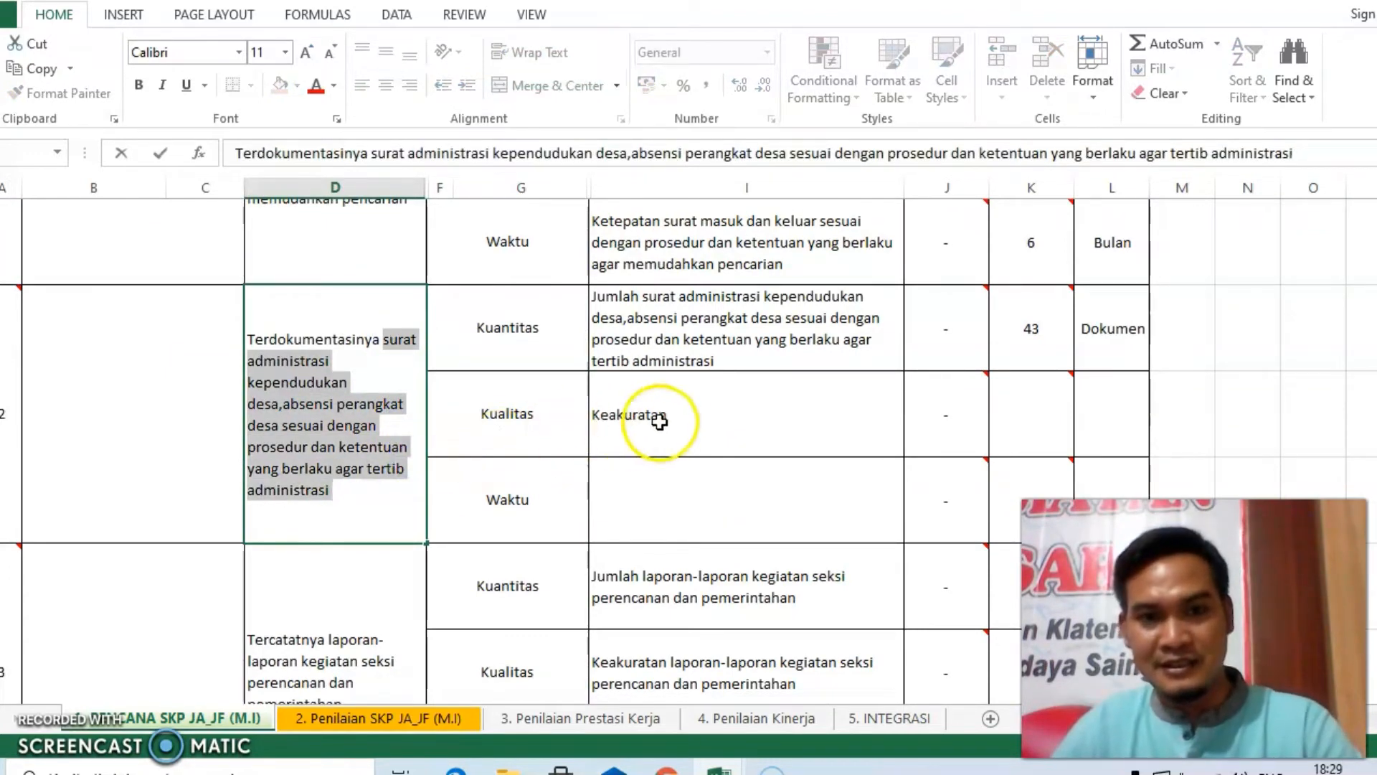
{"action": "double_click", "coordinate": [678, 416]}
{"action": "key", "text": "ctrl+v"}
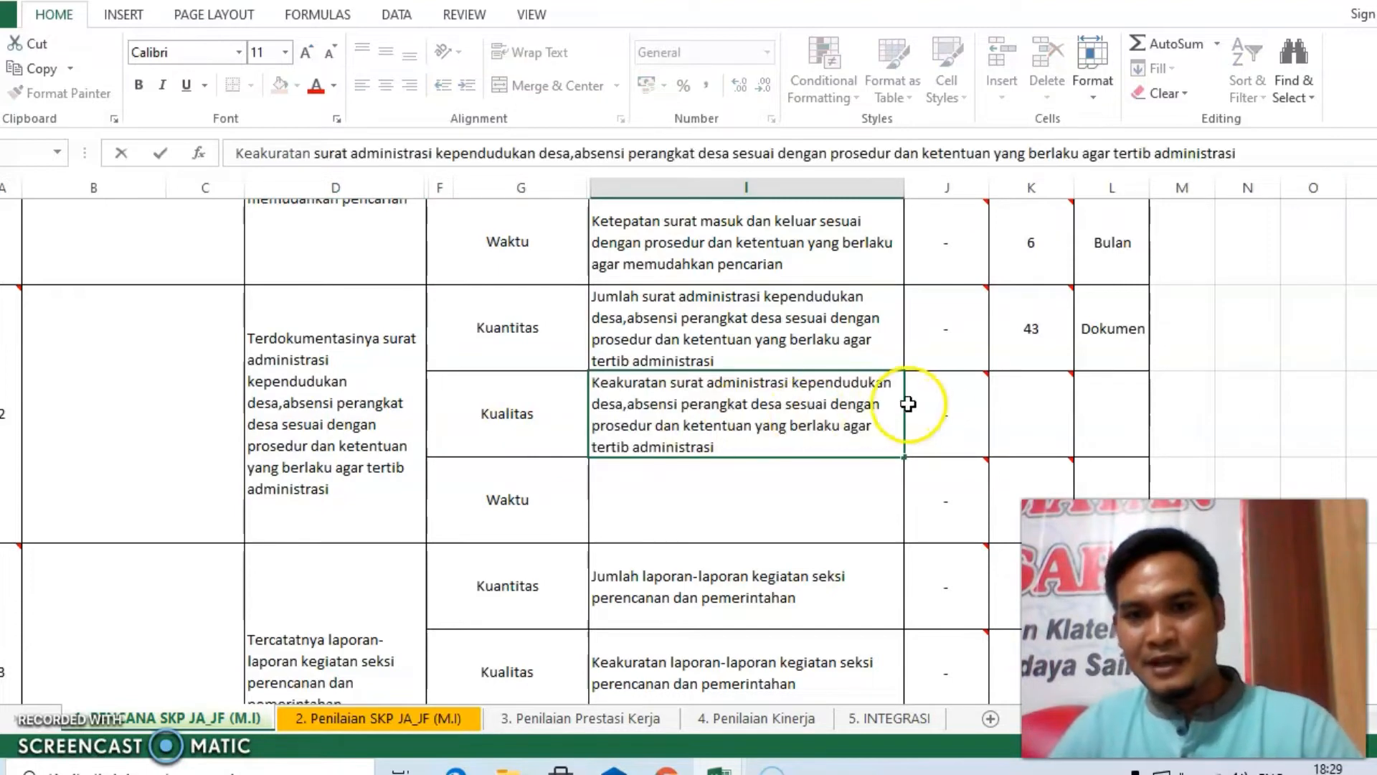
Set the second activity's Kualitas targets to "-" minimum and 85 maximum, with % as the unit
{"action": "left_click", "coordinate": [940, 406]}
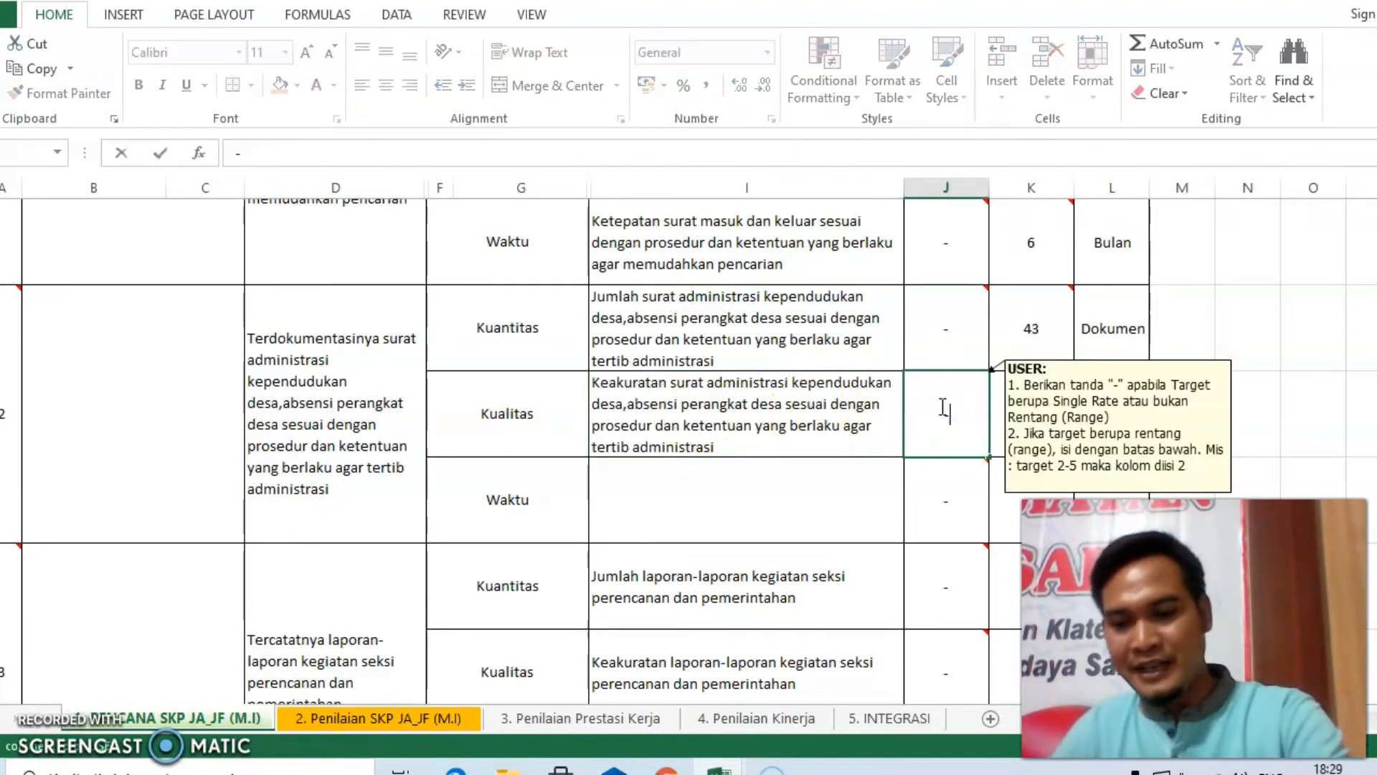
{"action": "left_click", "coordinate": [995, 404]}
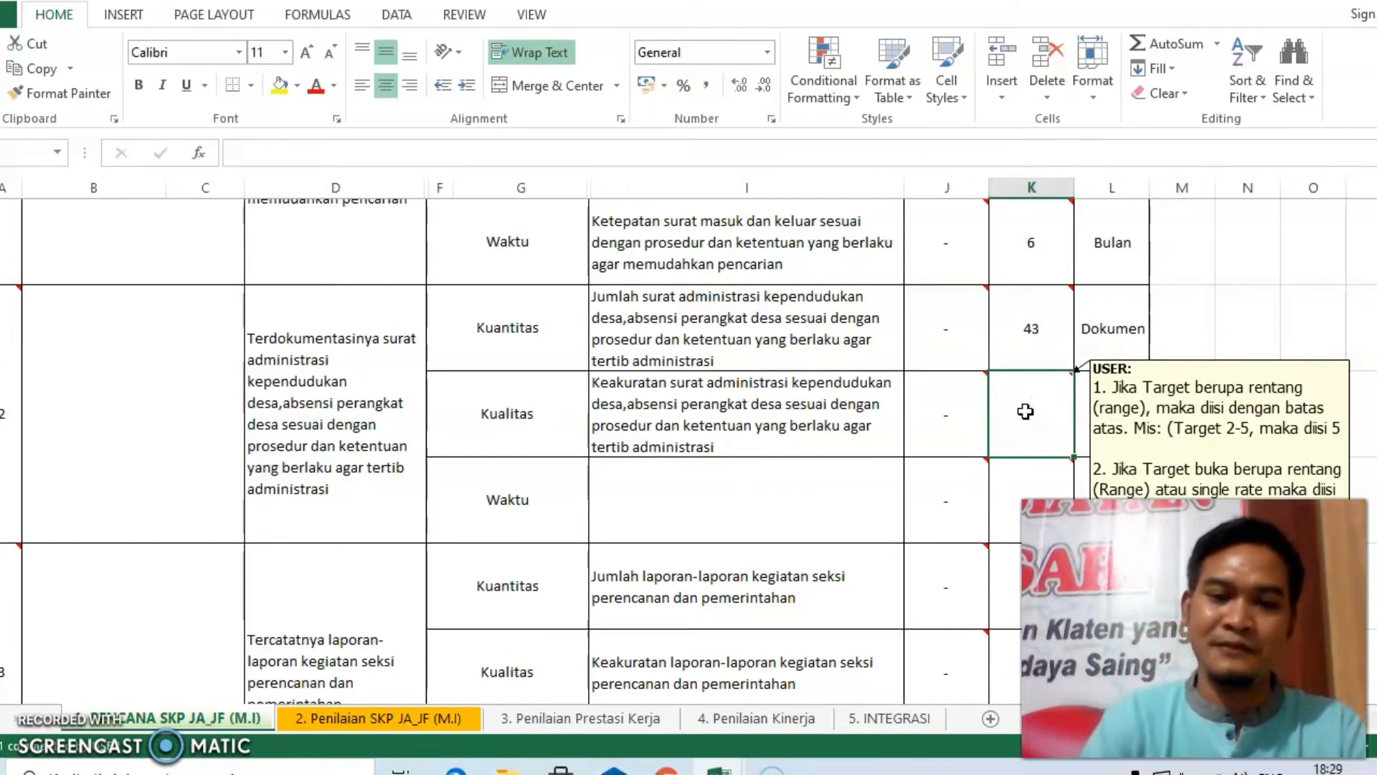
{"action": "type", "text": "85"}
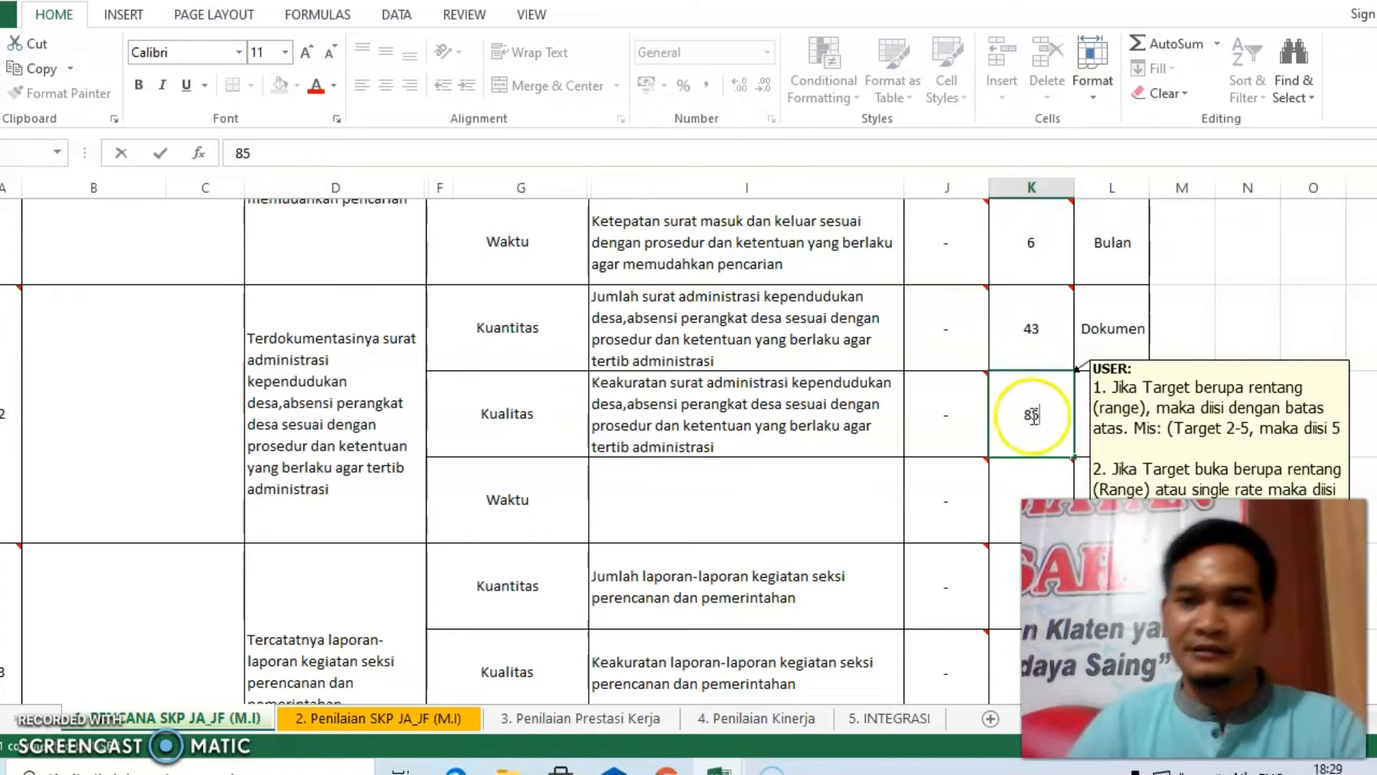
{"action": "left_click", "coordinate": [1094, 419]}
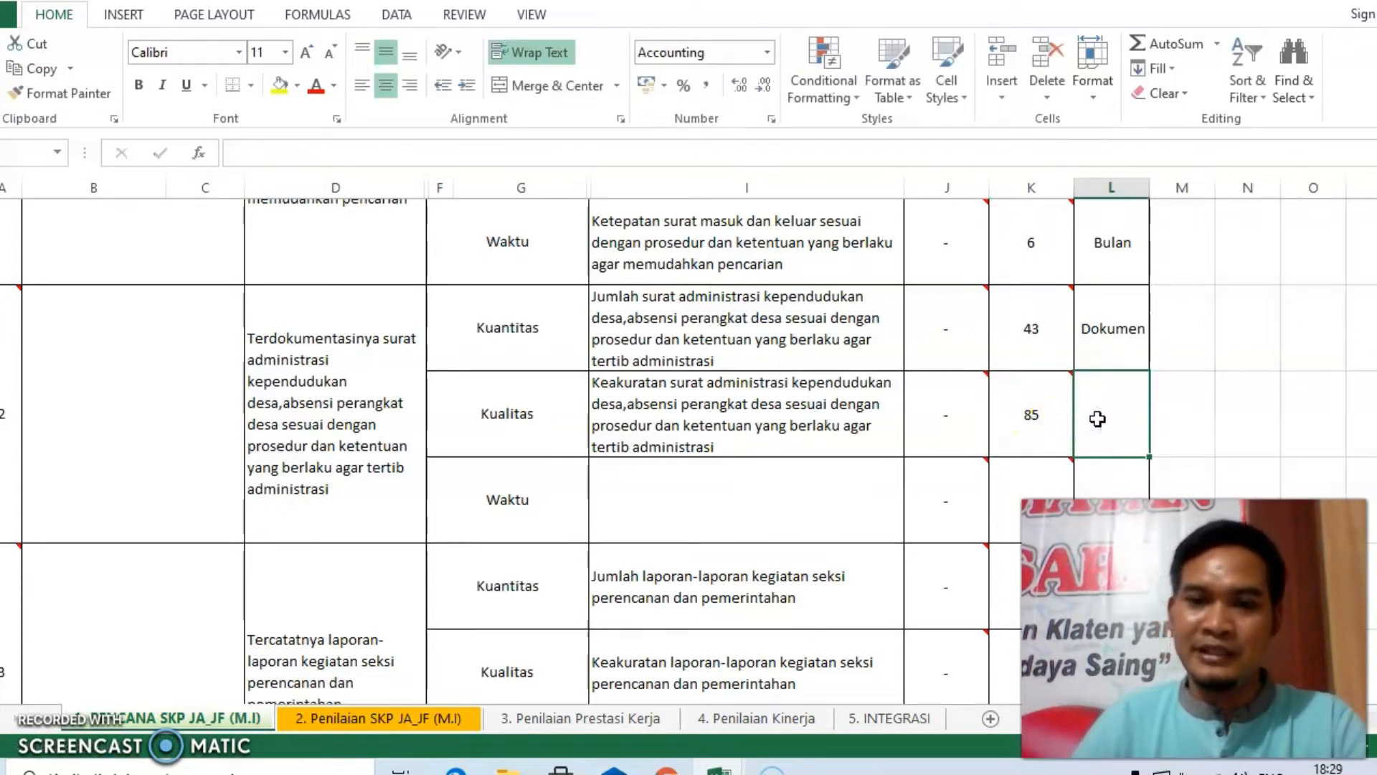
{"action": "type", "text": "%"}
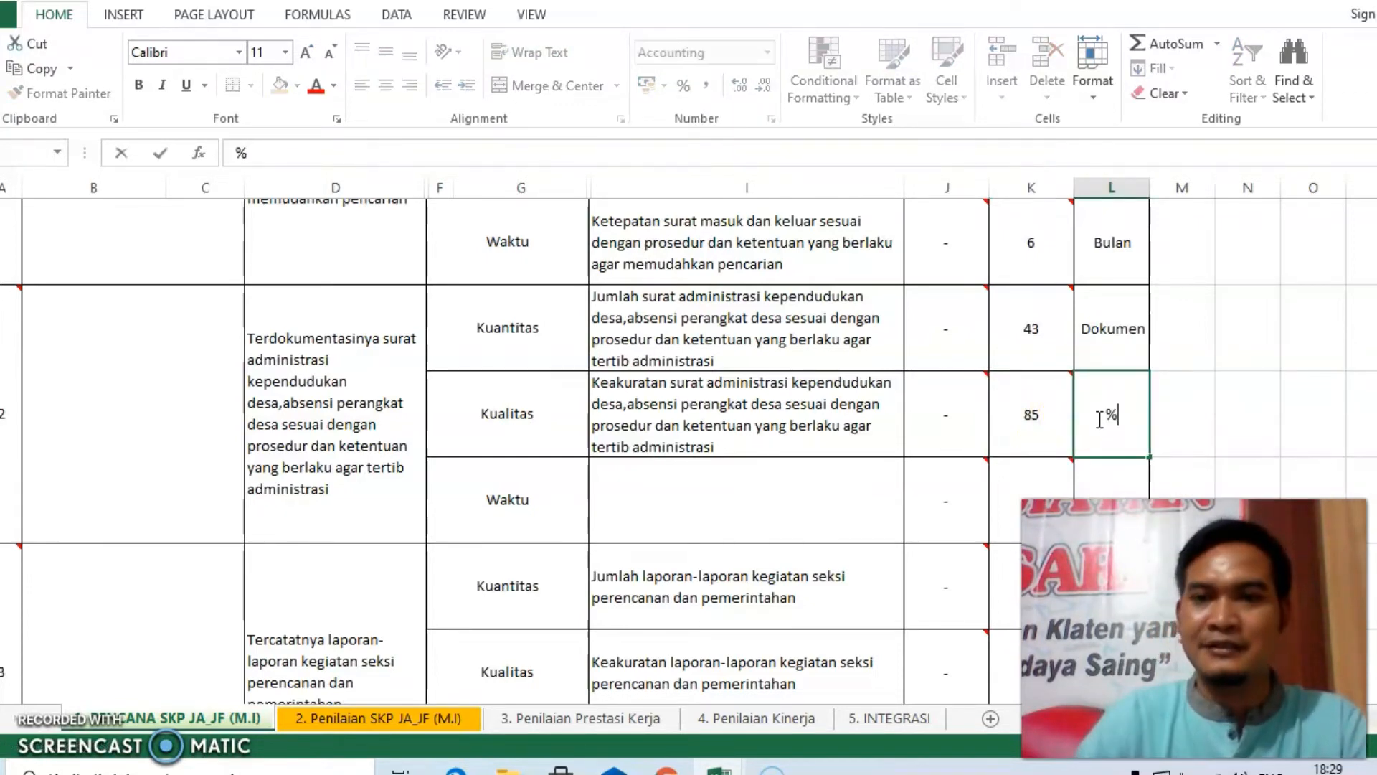
{"action": "key", "text": "Return"}
Fill in the second activity's Waktu indicator with "Ketepatan" followed by the Rencana Kinerja text from "surat administrasi" through "tertib administrasi"
{"action": "scroll", "coordinate": [1093, 423], "scroll_direction": "down", "scroll_amount": 1}
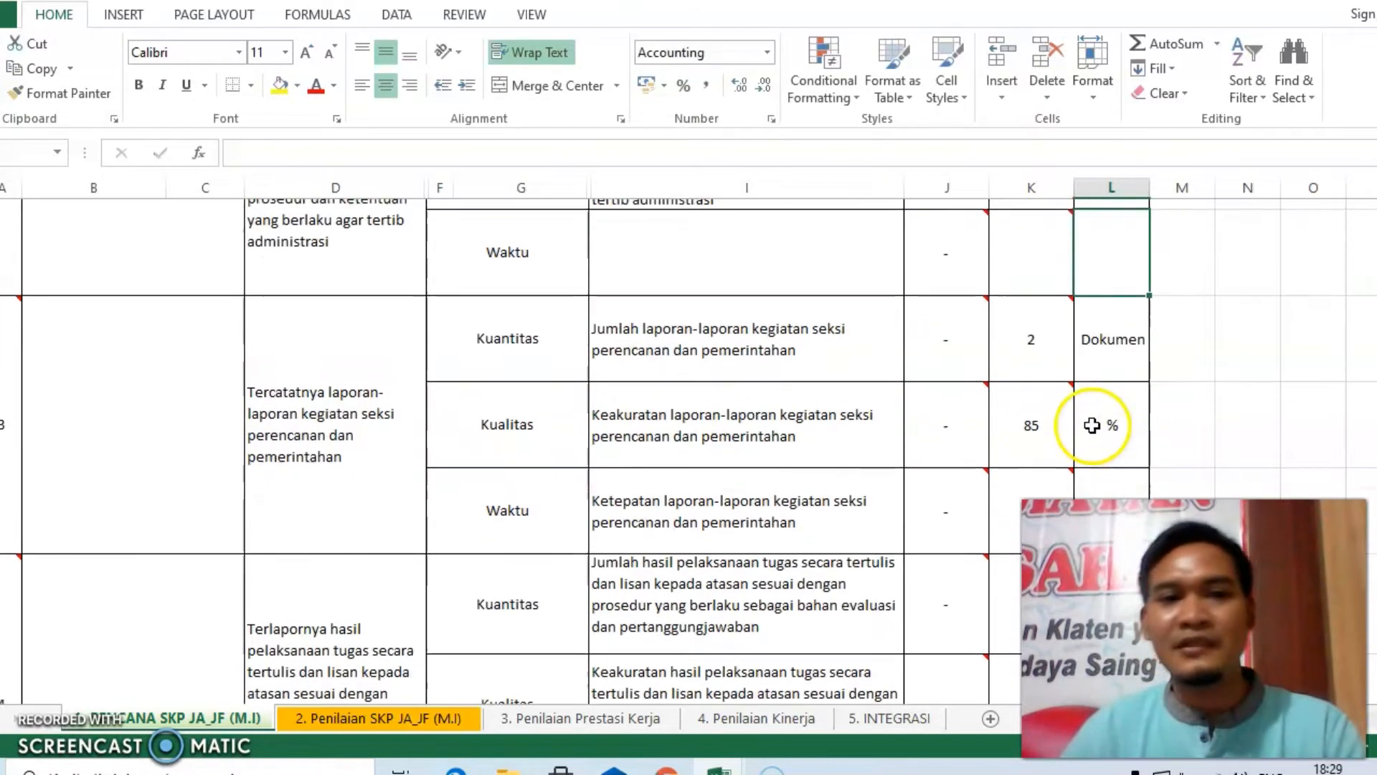
{"action": "scroll", "coordinate": [1025, 412], "scroll_direction": "up", "scroll_amount": 1}
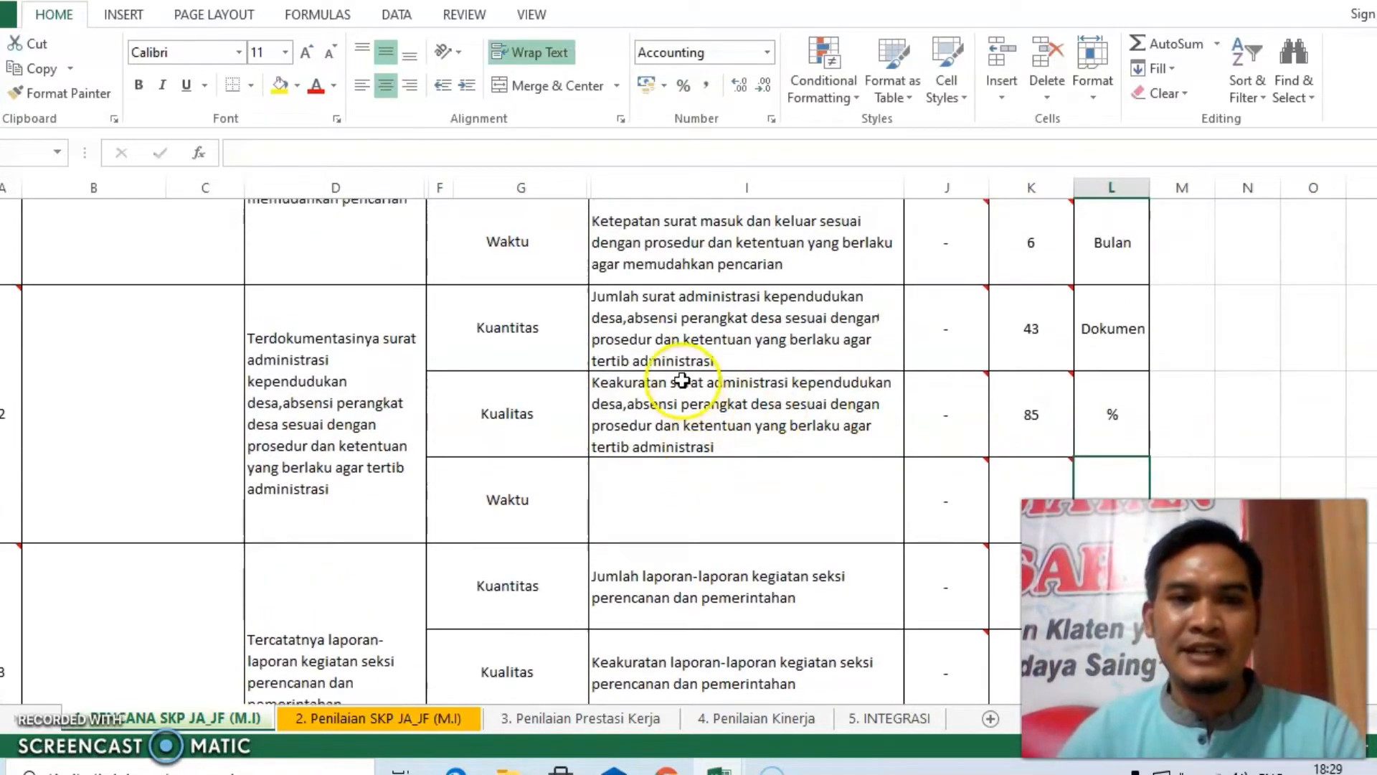
{"action": "double_click", "coordinate": [601, 225]}
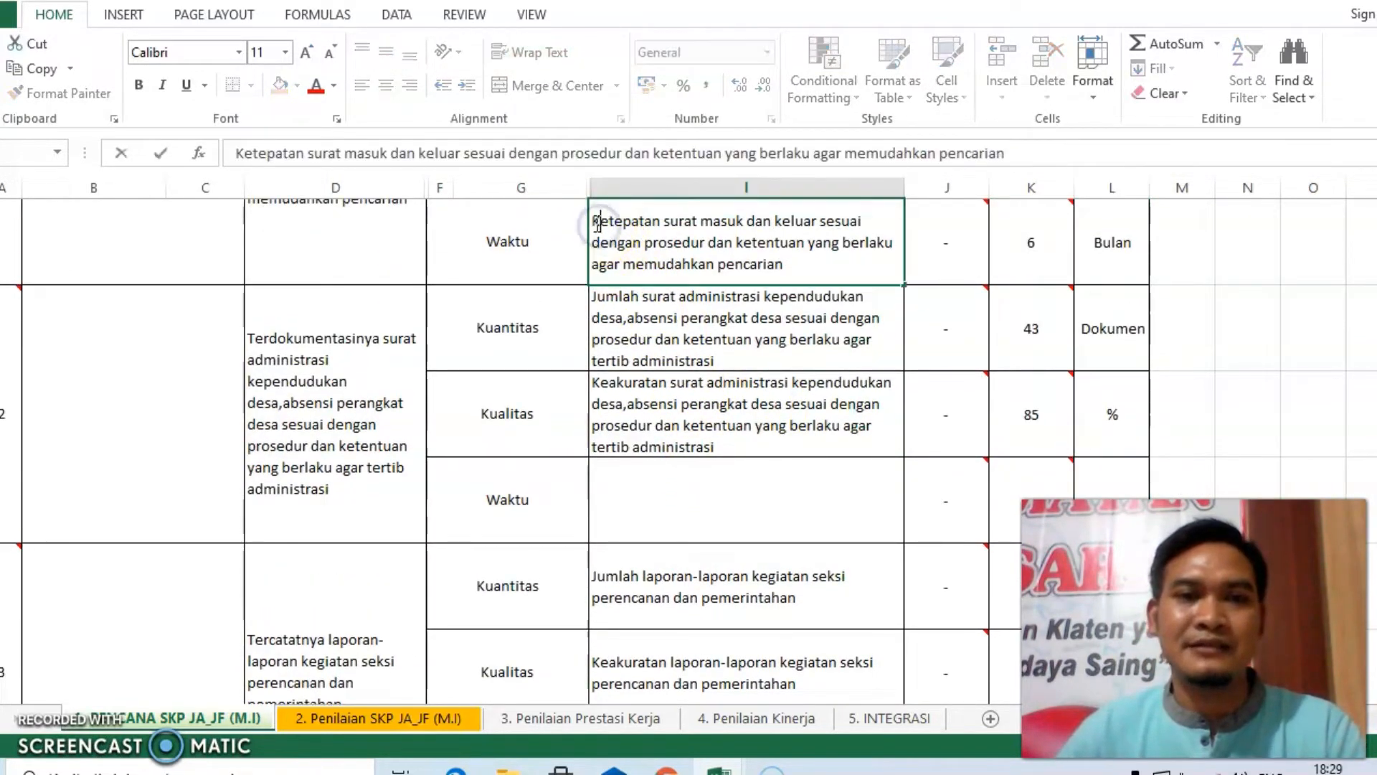
{"action": "key", "text": "ctrl+c"}
{"action": "left_click", "coordinate": [632, 478]}
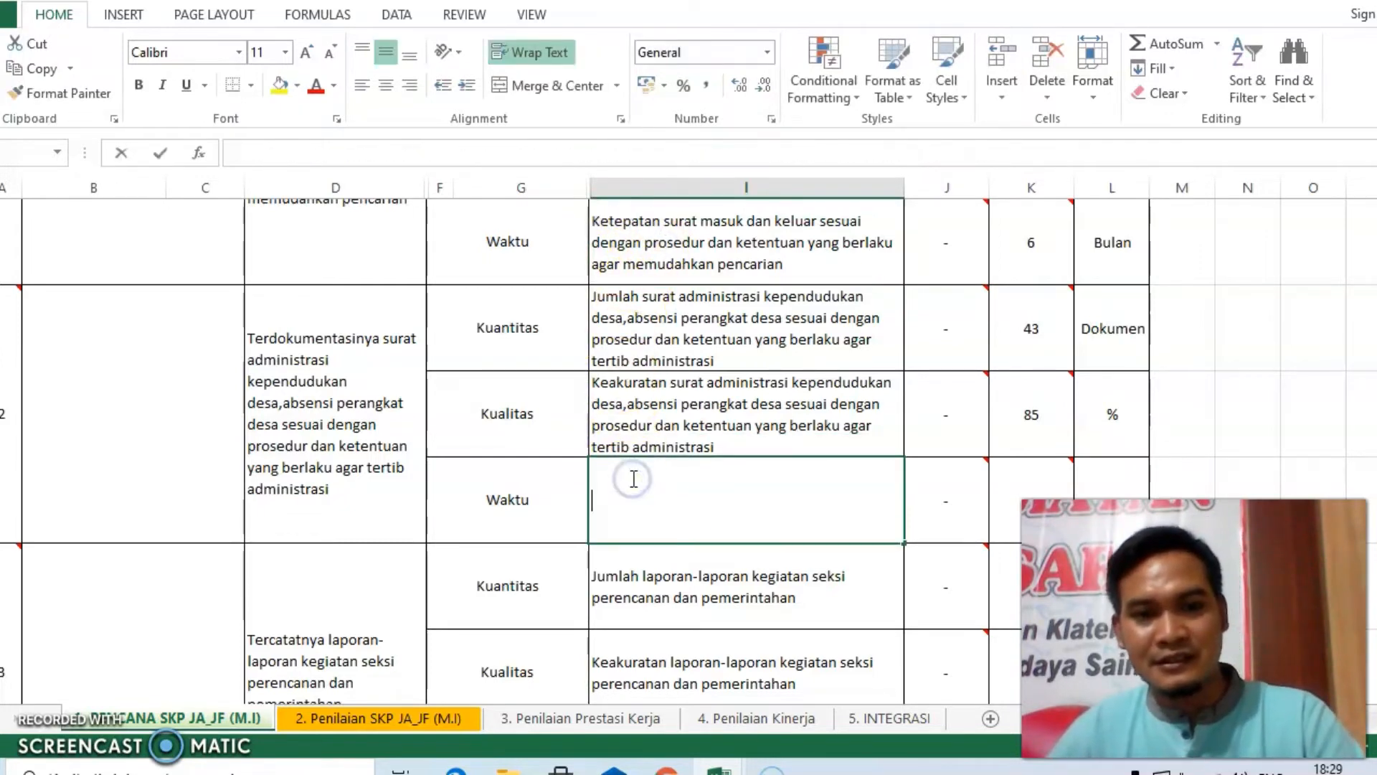
{"action": "key", "text": "ctrl+v"}
{"action": "double_click", "coordinate": [365, 390]}
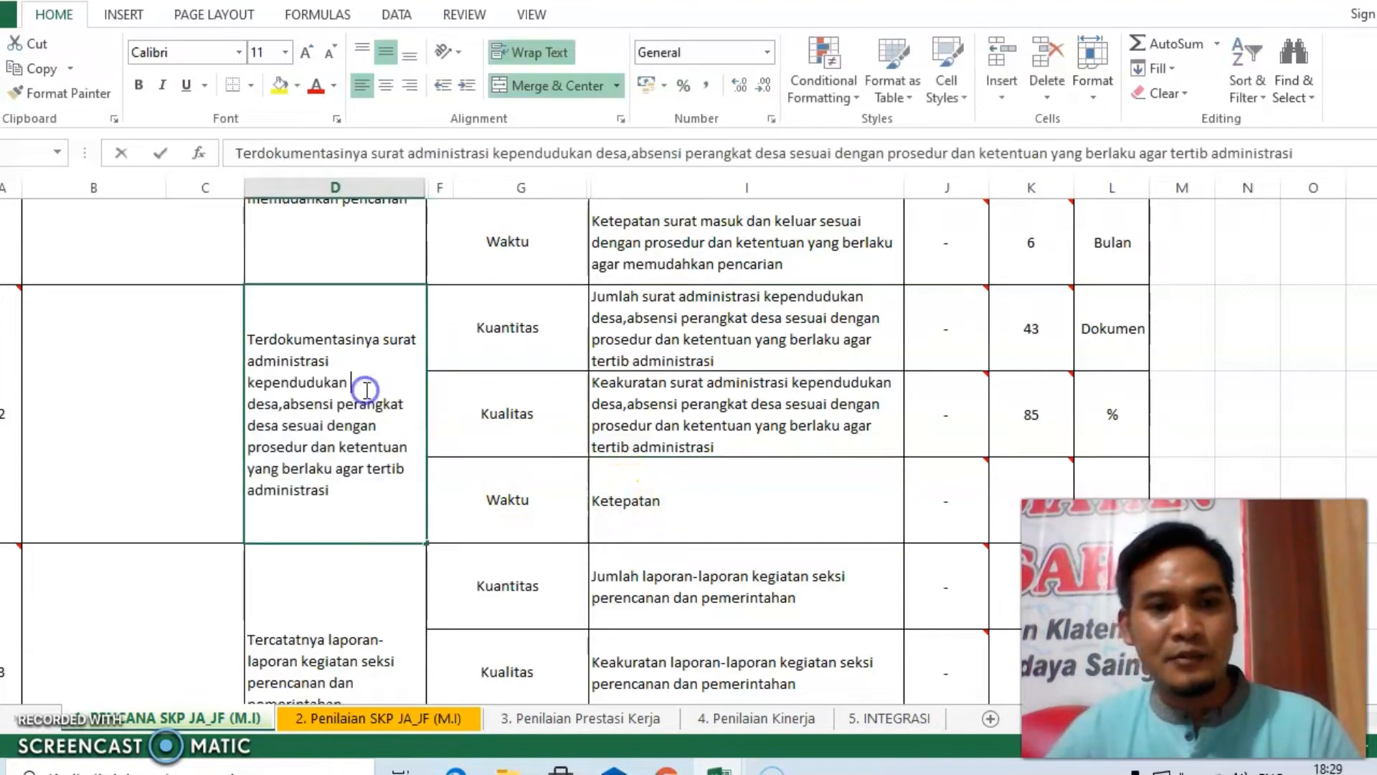
{"action": "left_click_drag", "start_coordinate": [384, 338], "coordinate": [390, 486]}
{"action": "double_click", "coordinate": [715, 502]}
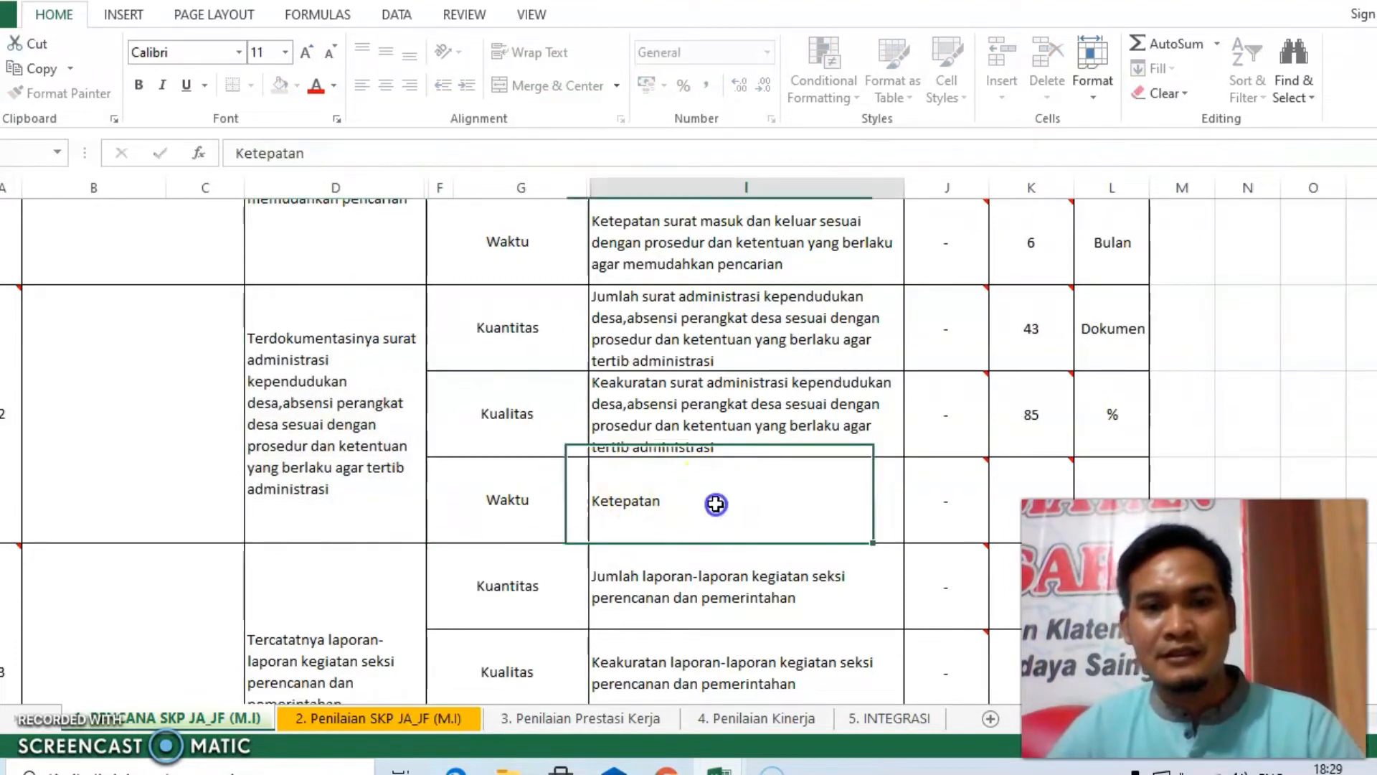
{"action": "key", "text": "ctrl+v"}
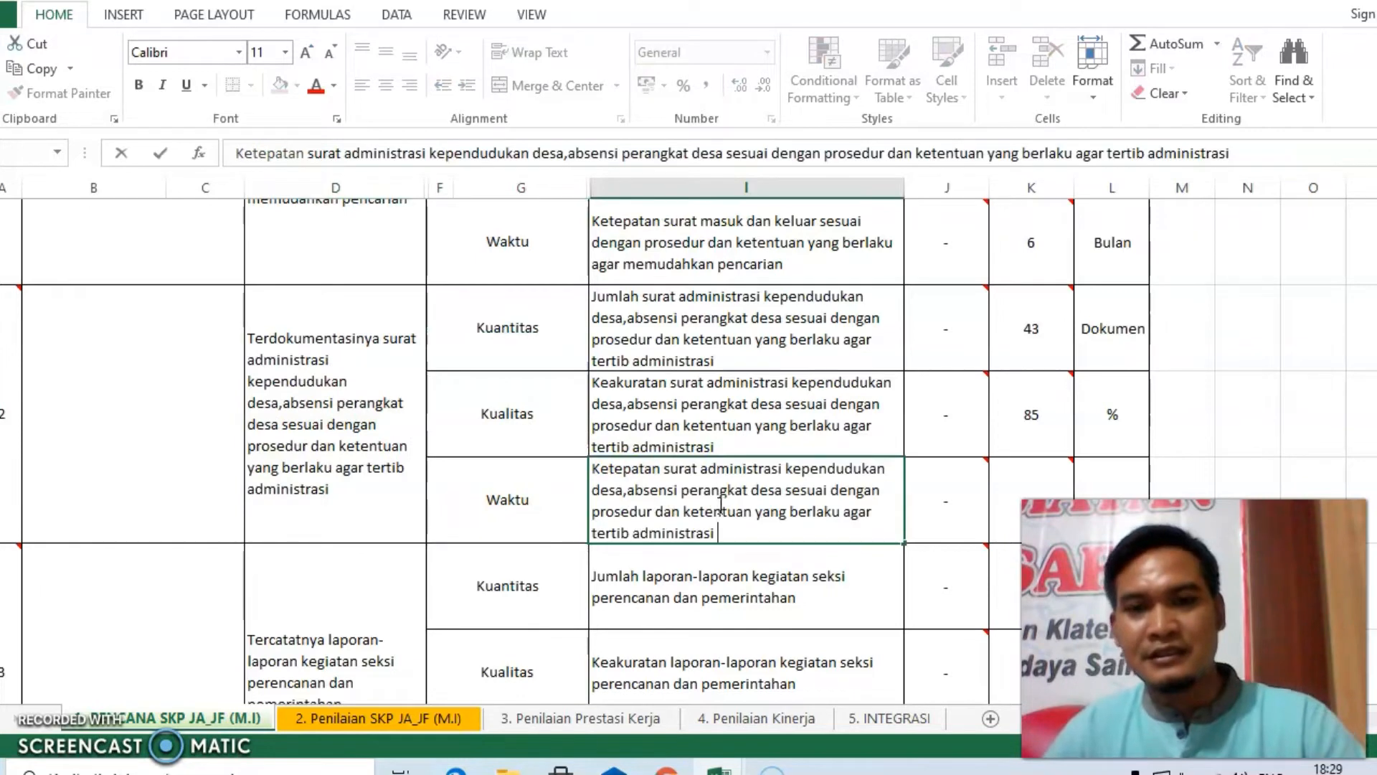
Set the second activity's Waktu targets to "-" minimum and 6 maximum, with Bulan as the unit
{"action": "left_click", "coordinate": [955, 510]}
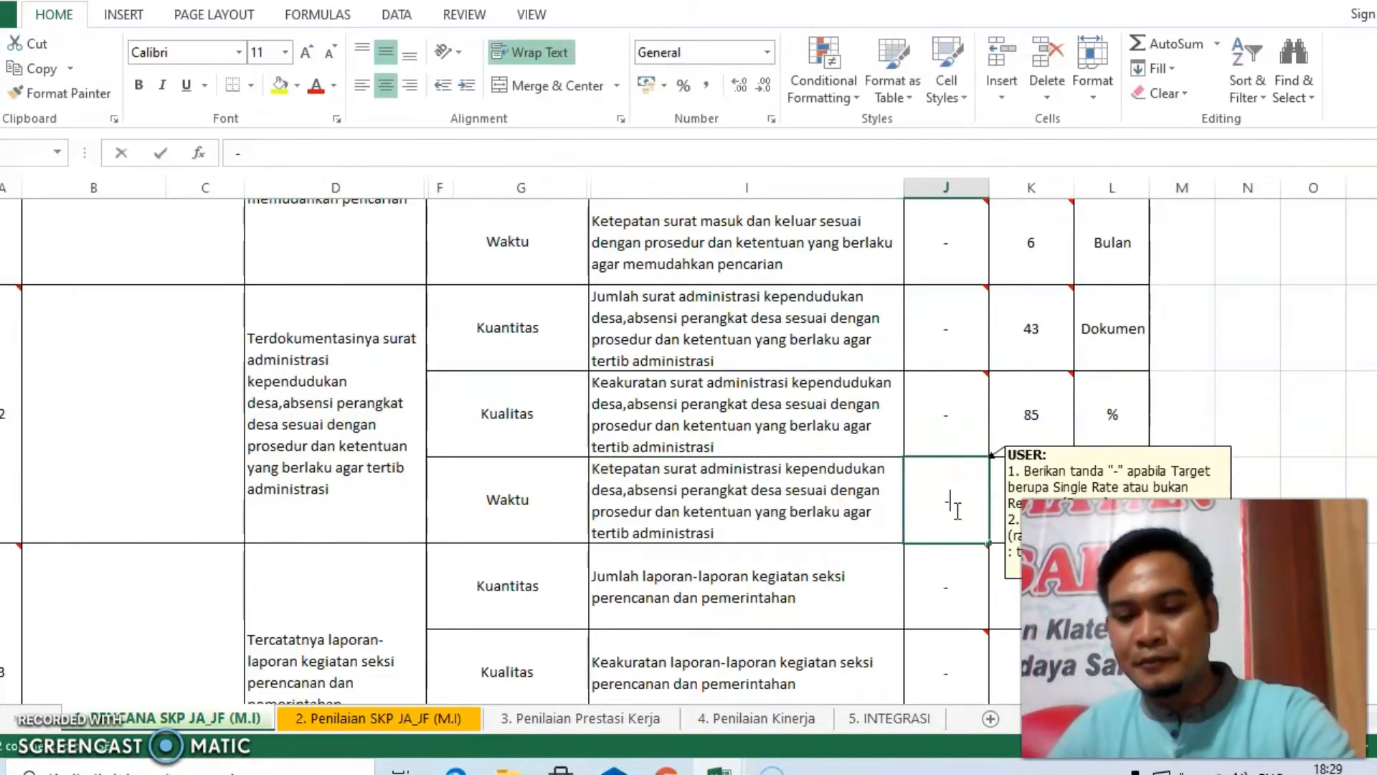
{"action": "key", "text": "Return"}
{"action": "left_click", "coordinate": [1015, 492]}
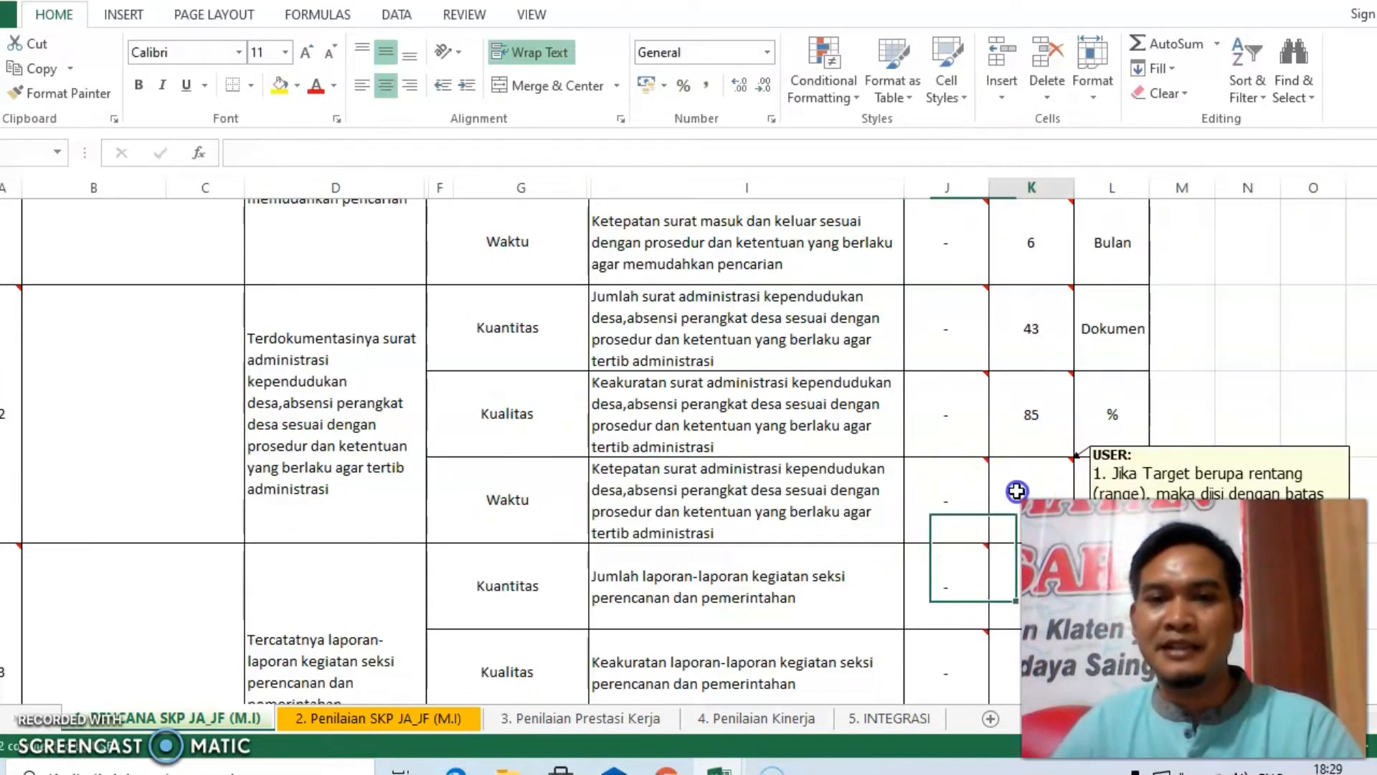
{"action": "type", "text": "6"}
{"action": "scroll", "coordinate": [1078, 485], "scroll_direction": "down", "scroll_amount": 2}
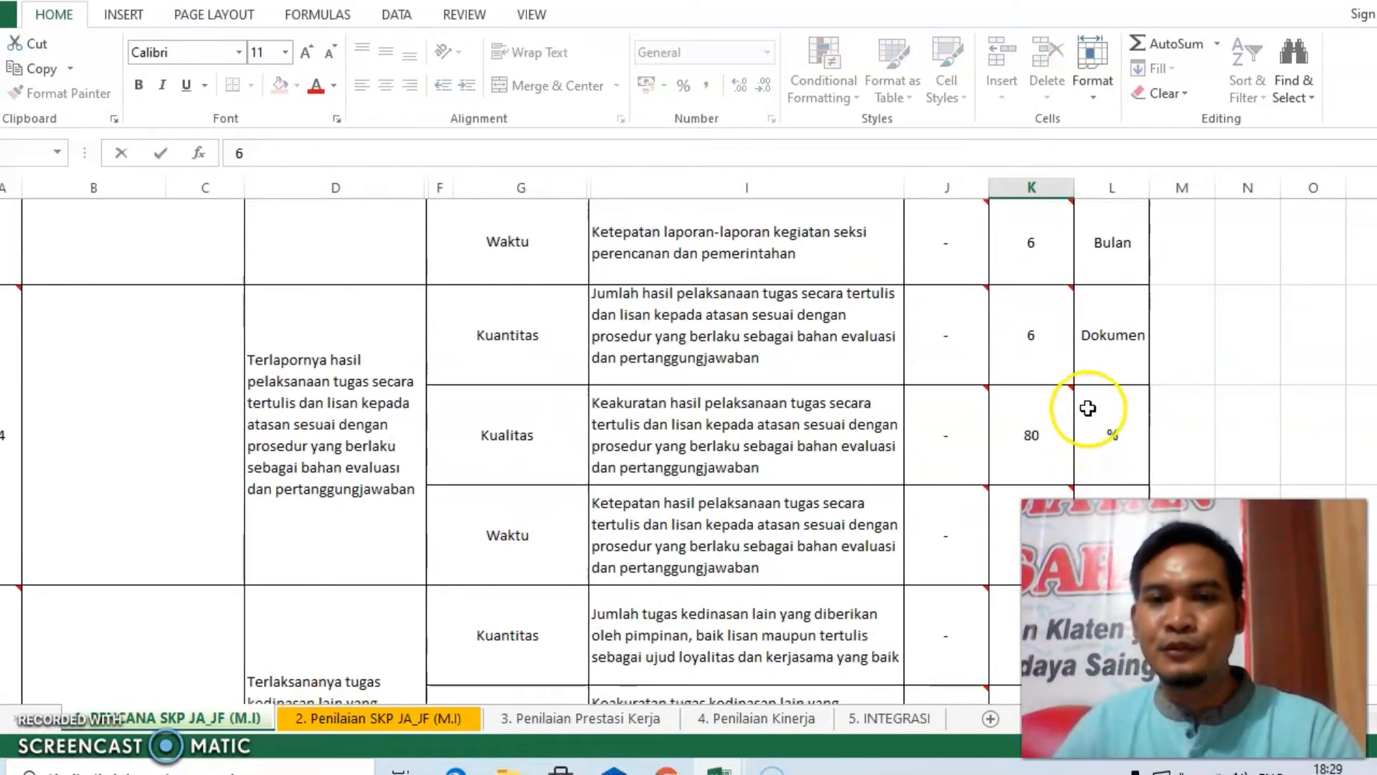
{"action": "scroll", "coordinate": [1082, 394], "scroll_direction": "up", "scroll_amount": 2}
{"action": "scroll", "coordinate": [1073, 440], "scroll_direction": "up", "scroll_amount": 1}
{"action": "scroll", "coordinate": [1076, 452], "scroll_direction": "down", "scroll_amount": 2}
{"action": "left_click", "coordinate": [1083, 474]}
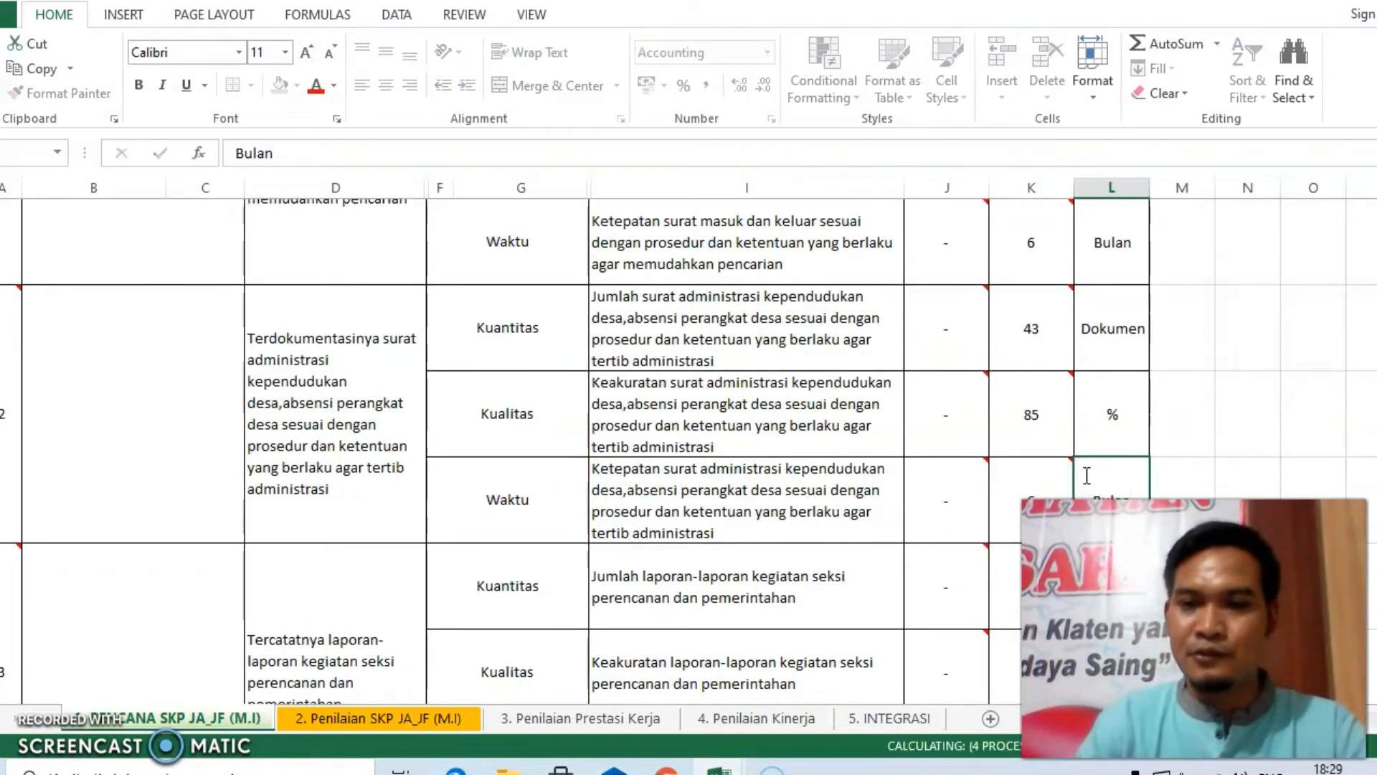
{"action": "key", "text": "Return"}
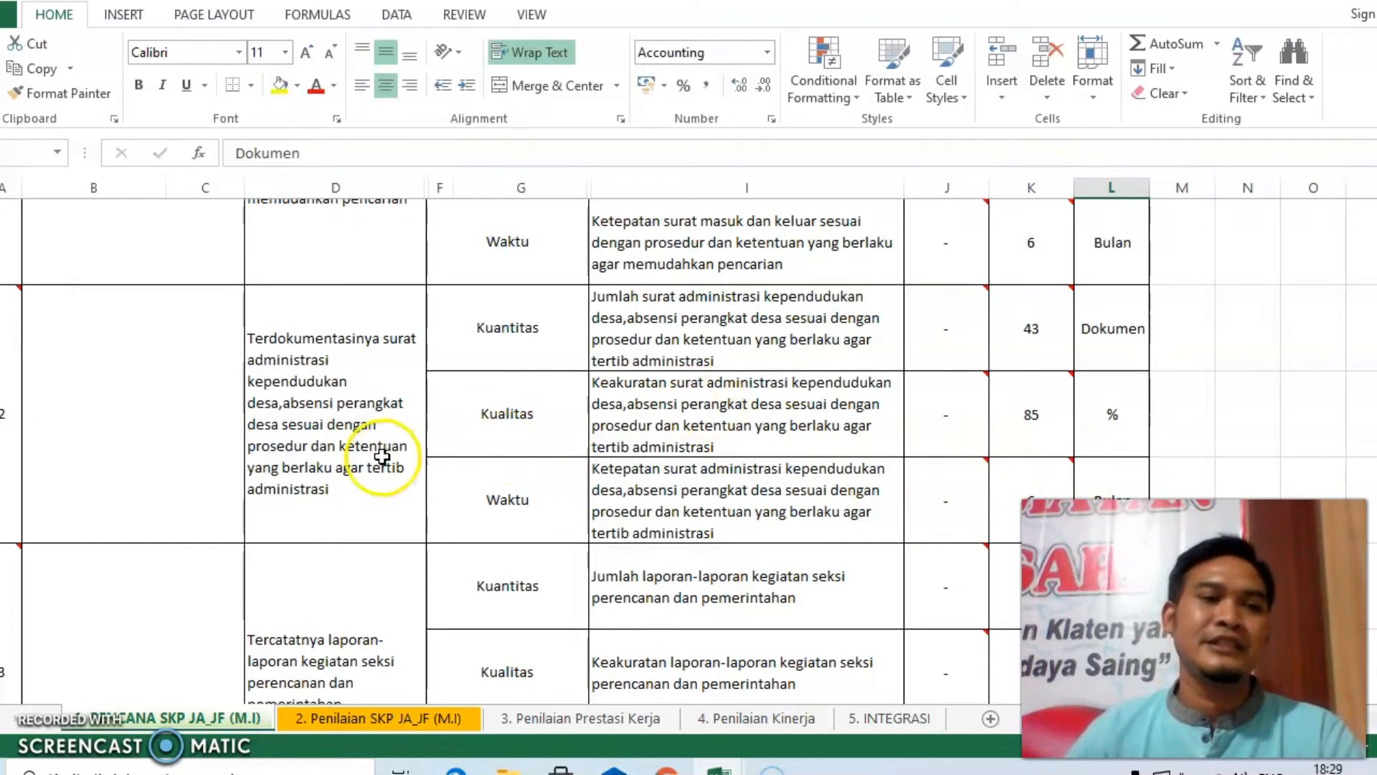
Examine activities 3 to 5 in the SKP realisation PDF as the source for the remaining plan rows
{"action": "scroll", "coordinate": [206, 440], "scroll_direction": "down", "scroll_amount": 1}
{"action": "left_click_drag", "start_coordinate": [144, 273], "coordinate": [132, 588]}
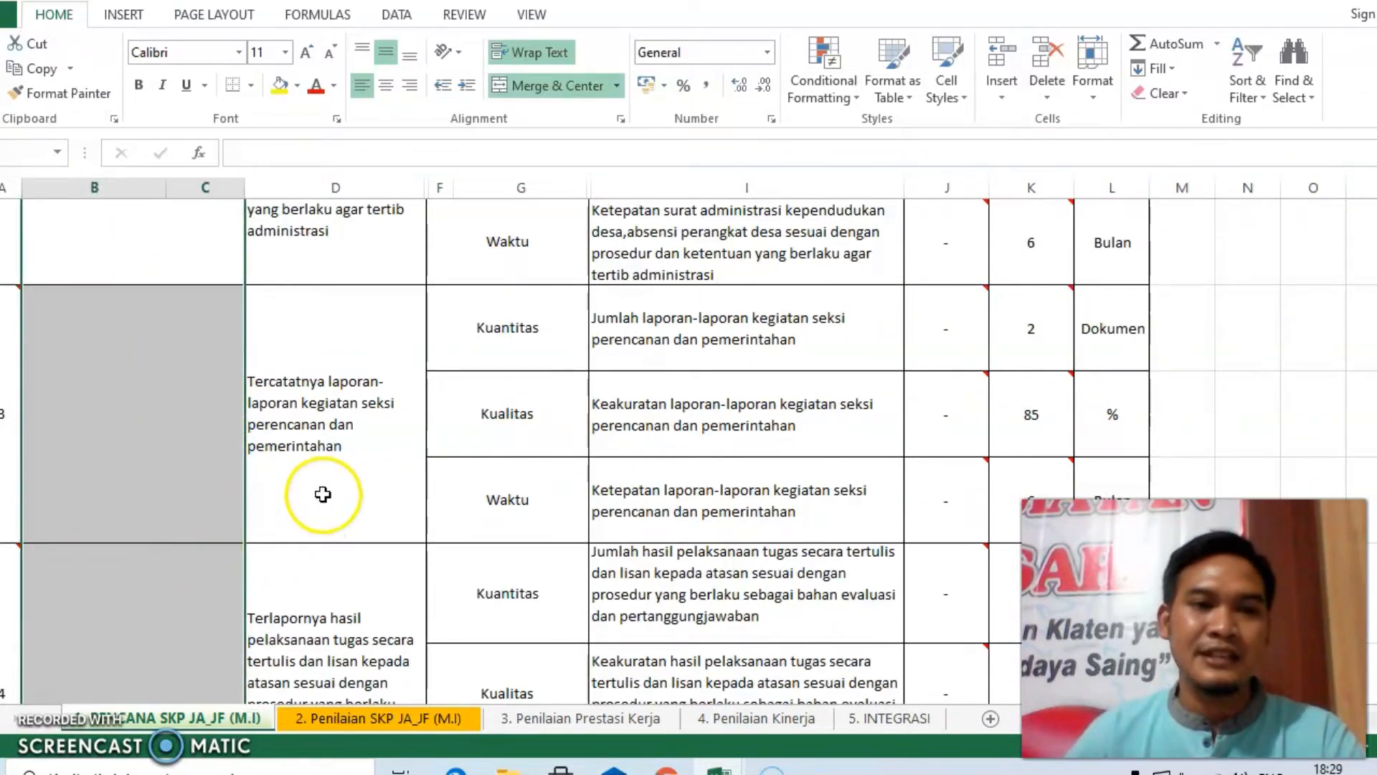
{"action": "scroll", "coordinate": [323, 486], "scroll_direction": "up", "scroll_amount": 1}
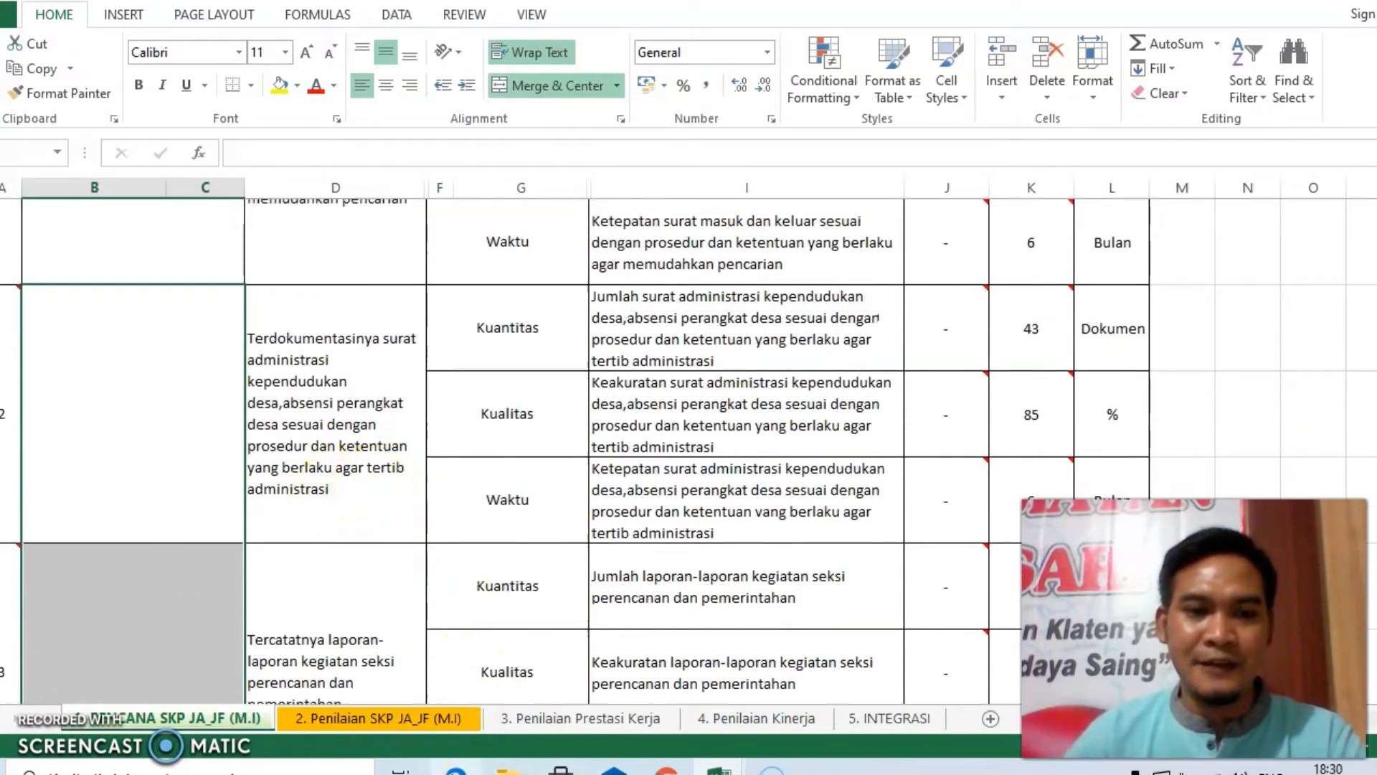
{"action": "left_click", "coordinate": [456, 772]}
{"action": "scroll", "coordinate": [208, 473], "scroll_direction": "down", "scroll_amount": 6}
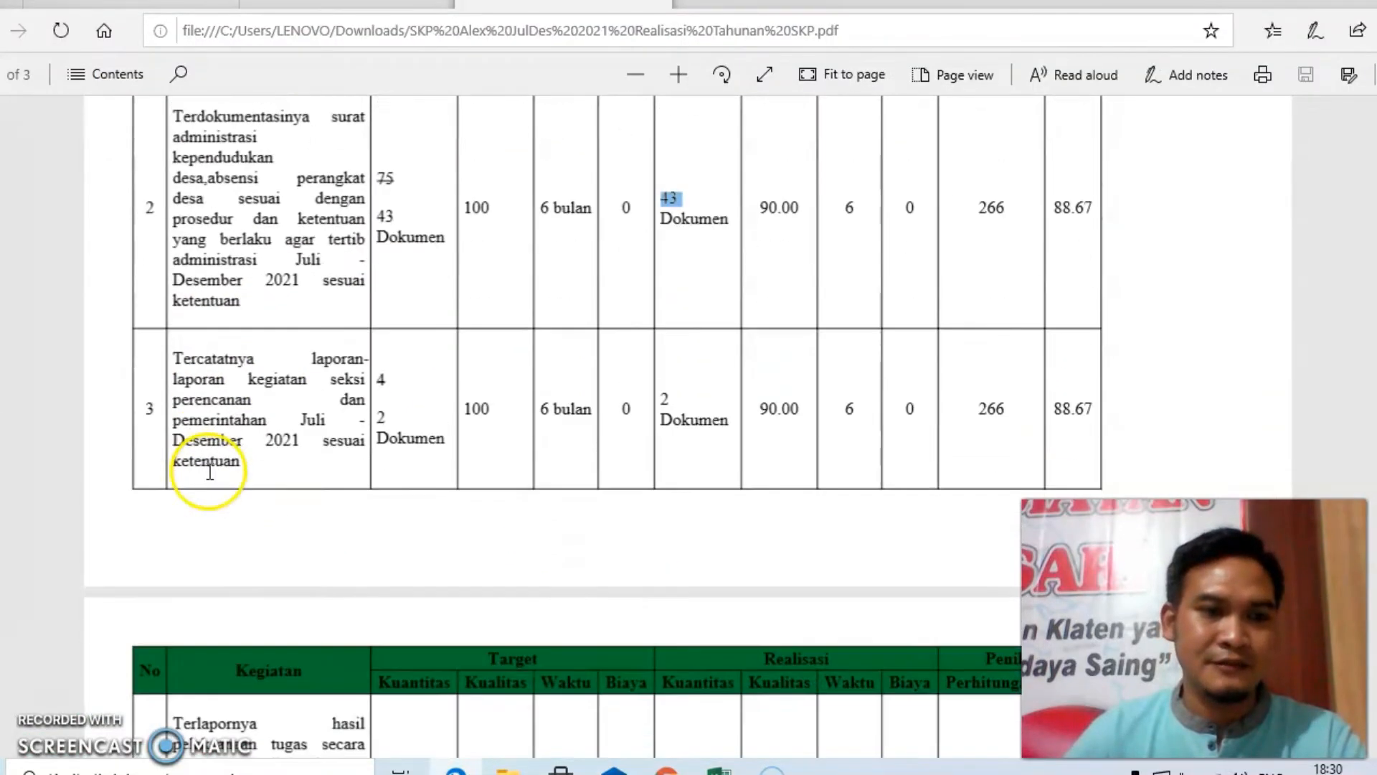
{"action": "scroll", "coordinate": [208, 479], "scroll_direction": "down", "scroll_amount": 4}
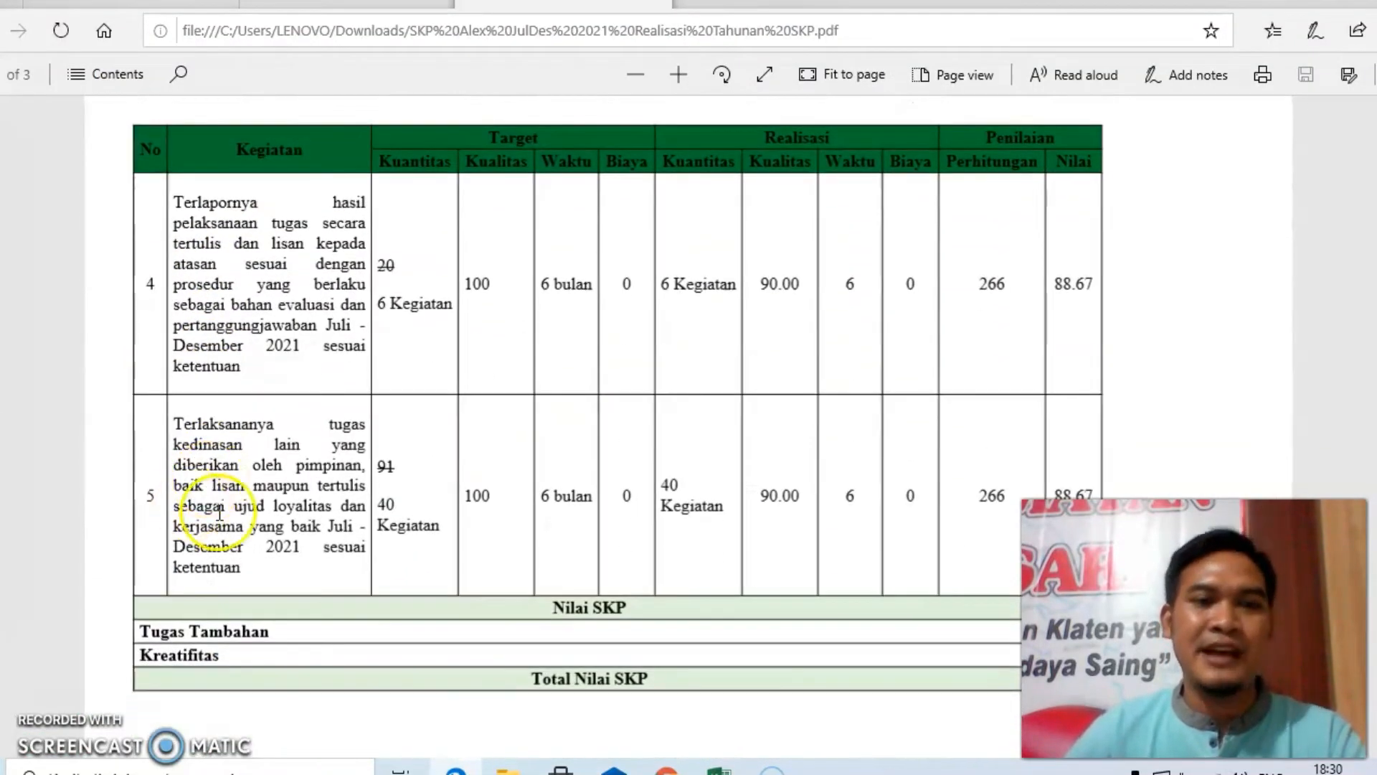
{"action": "mouse_move", "coordinate": [710, 762]}
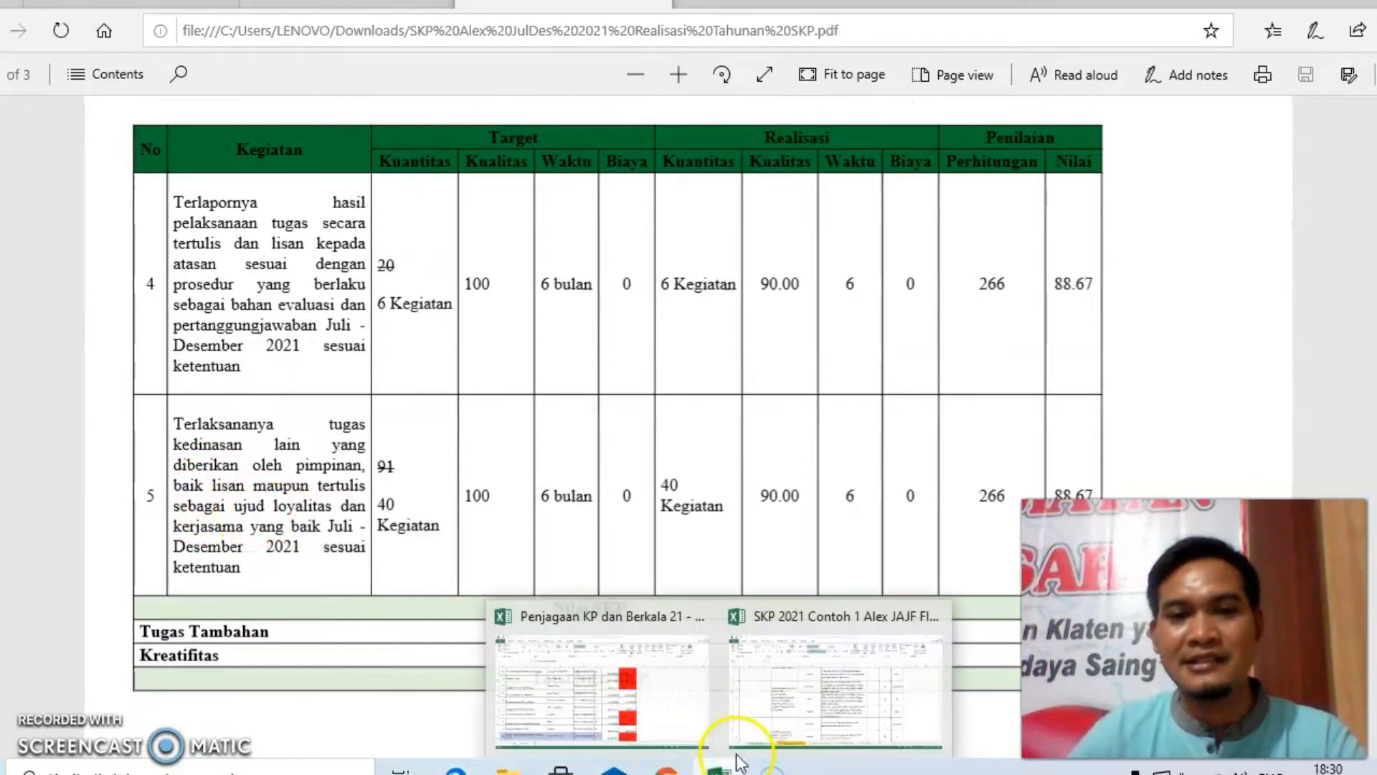
{"action": "left_click", "coordinate": [784, 685]}
Review the plan sheet from the first activity's superior work plan down to the unused placeholder rows below activity 5
{"action": "scroll", "coordinate": [514, 465], "scroll_direction": "up", "scroll_amount": 1}
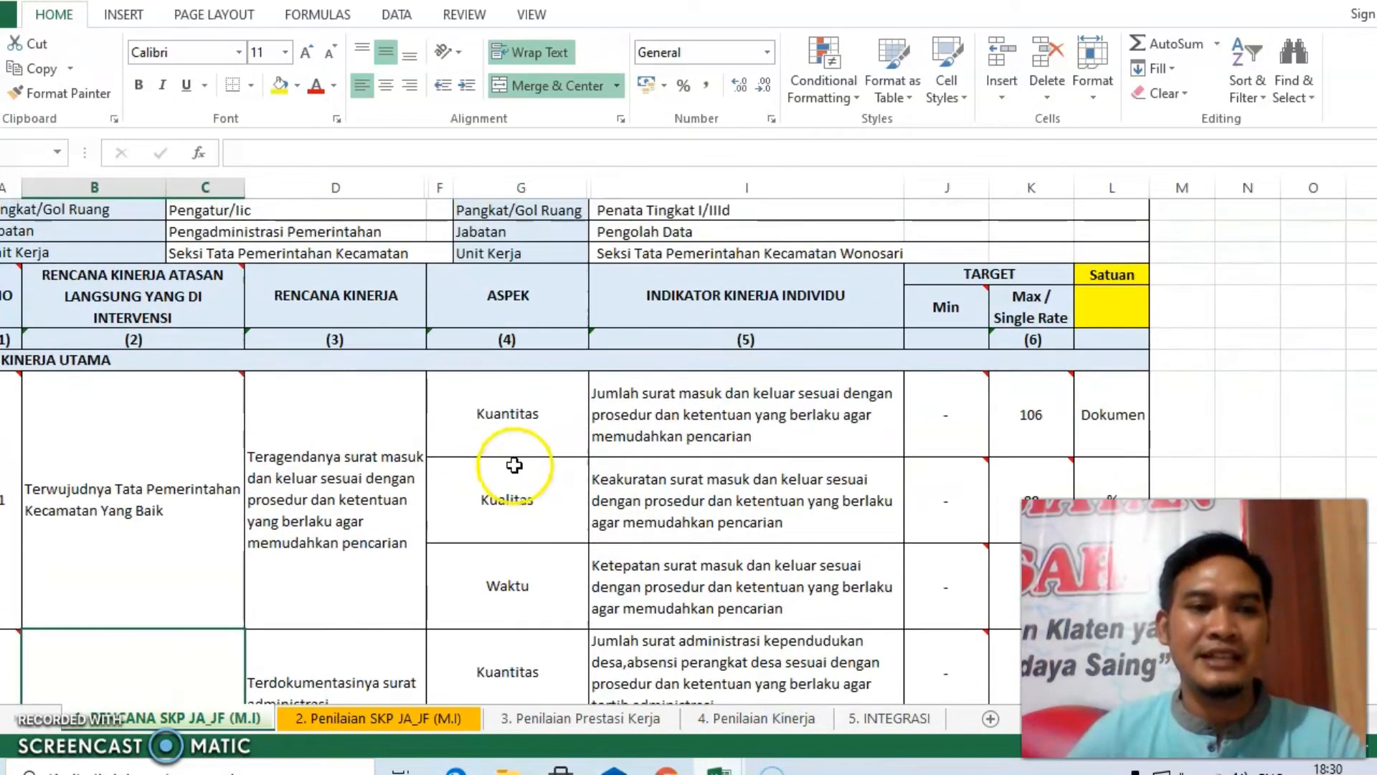
{"action": "left_click", "coordinate": [185, 486]}
{"action": "scroll", "coordinate": [568, 510], "scroll_direction": "down", "scroll_amount": 4}
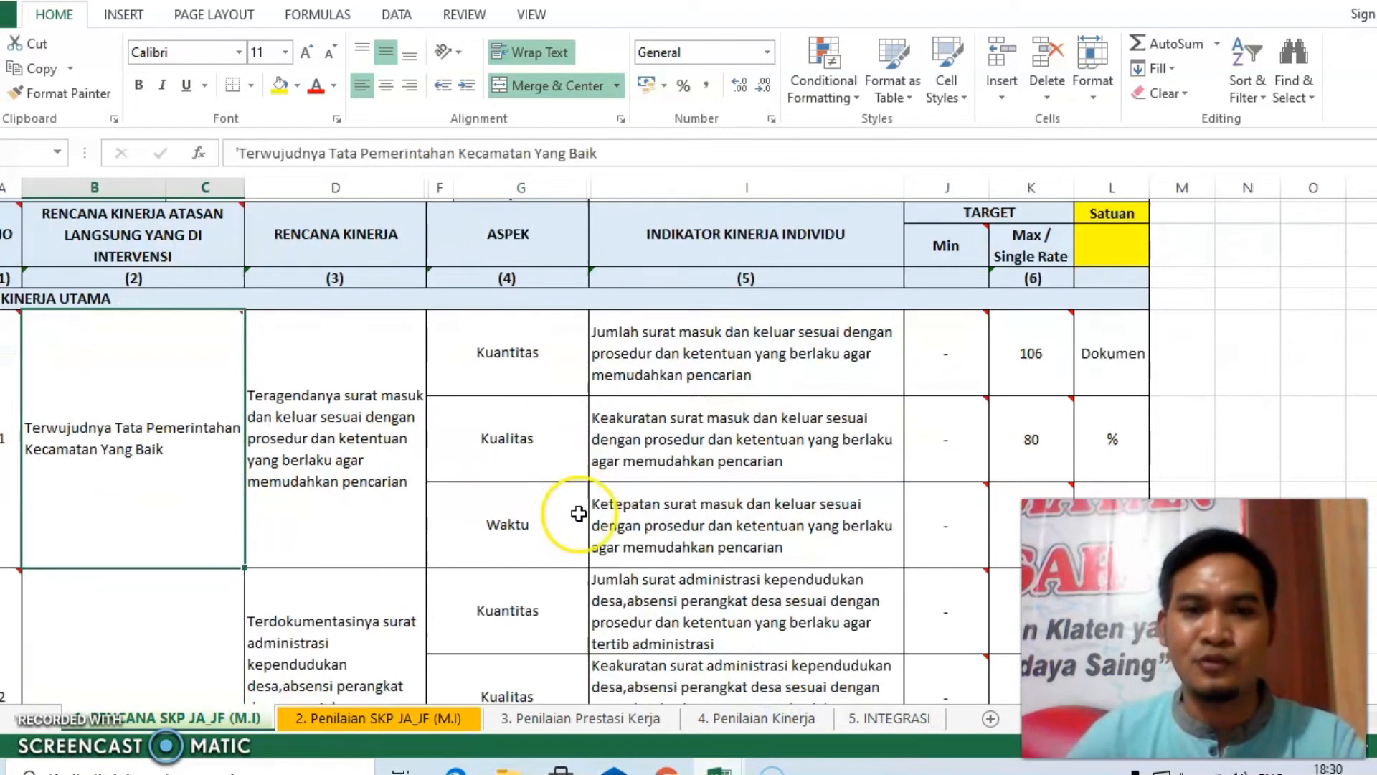
{"action": "scroll", "coordinate": [790, 417], "scroll_direction": "down", "scroll_amount": 3}
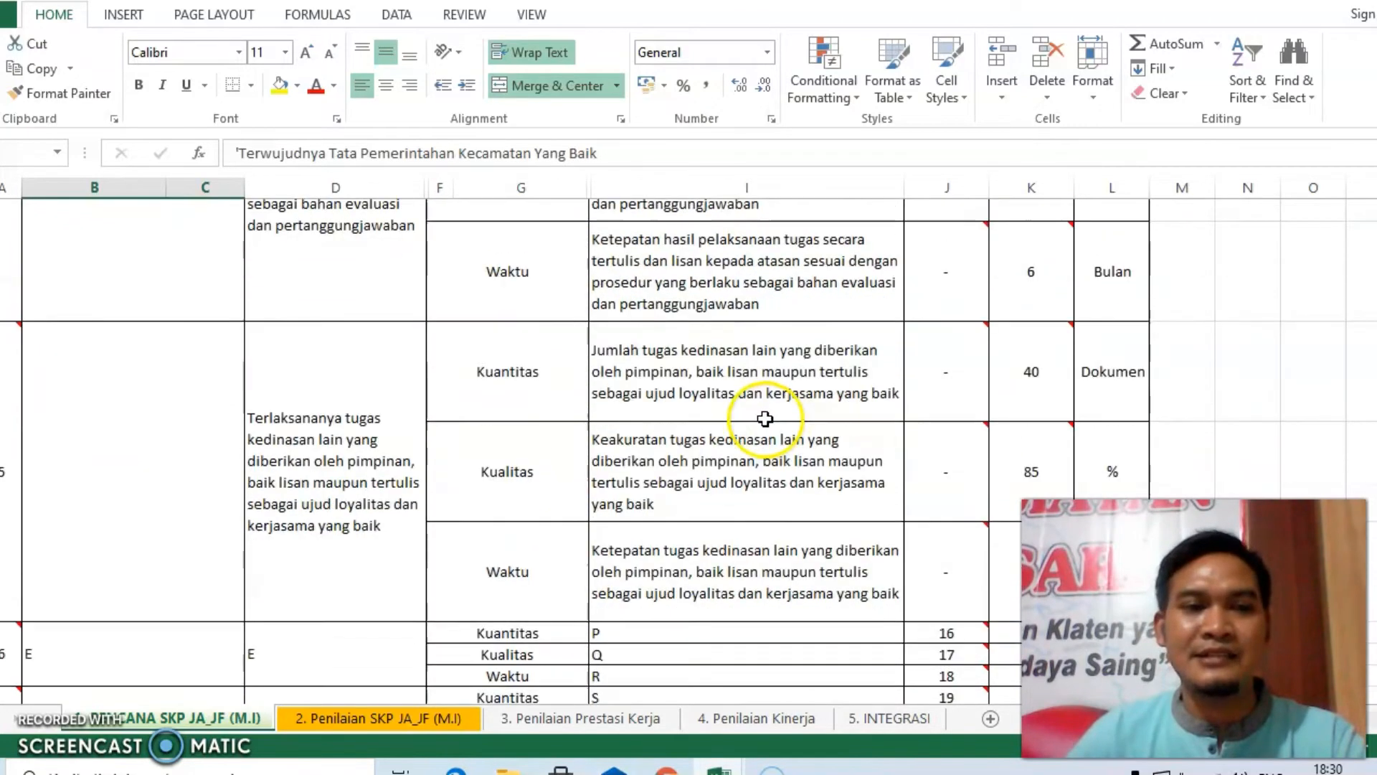
{"action": "scroll", "coordinate": [683, 418], "scroll_direction": "up", "scroll_amount": 1}
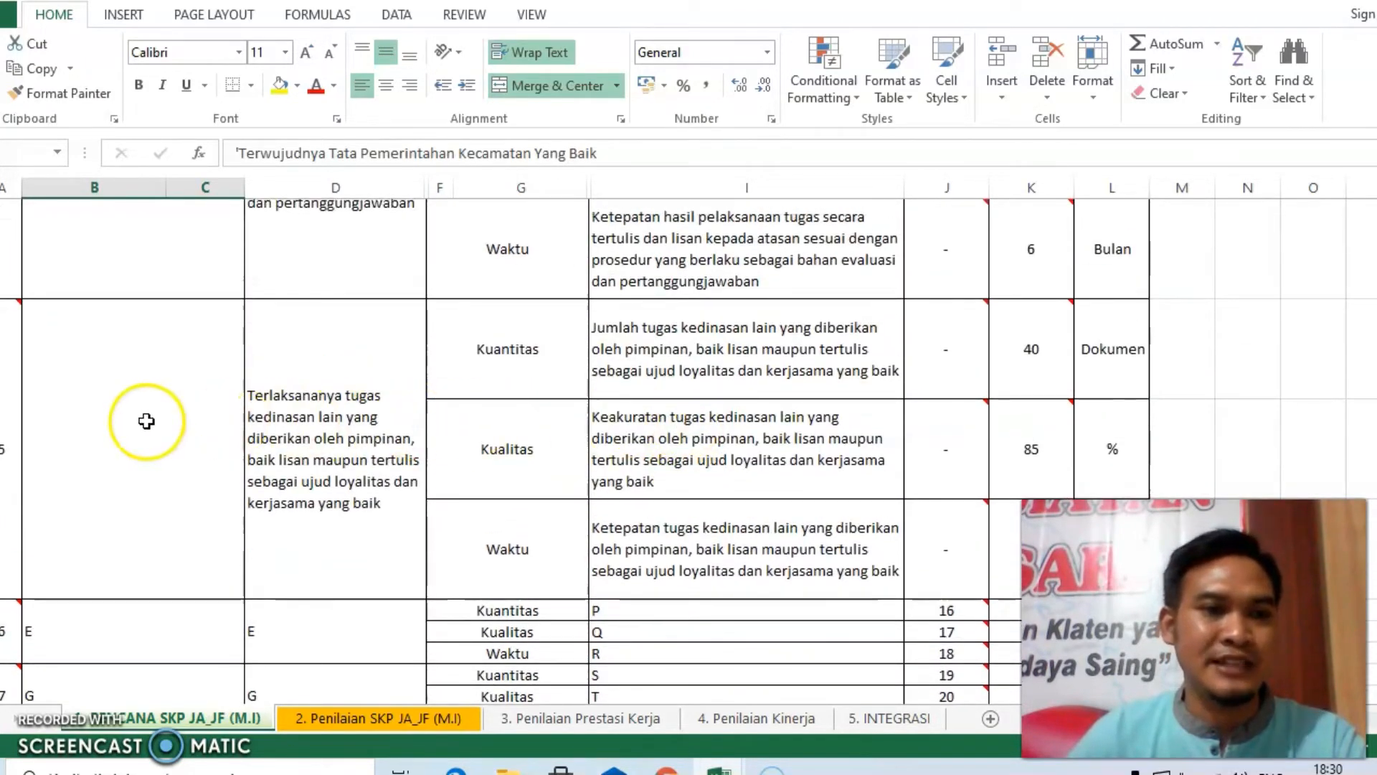
{"action": "scroll", "coordinate": [135, 477], "scroll_direction": "down", "scroll_amount": 1}
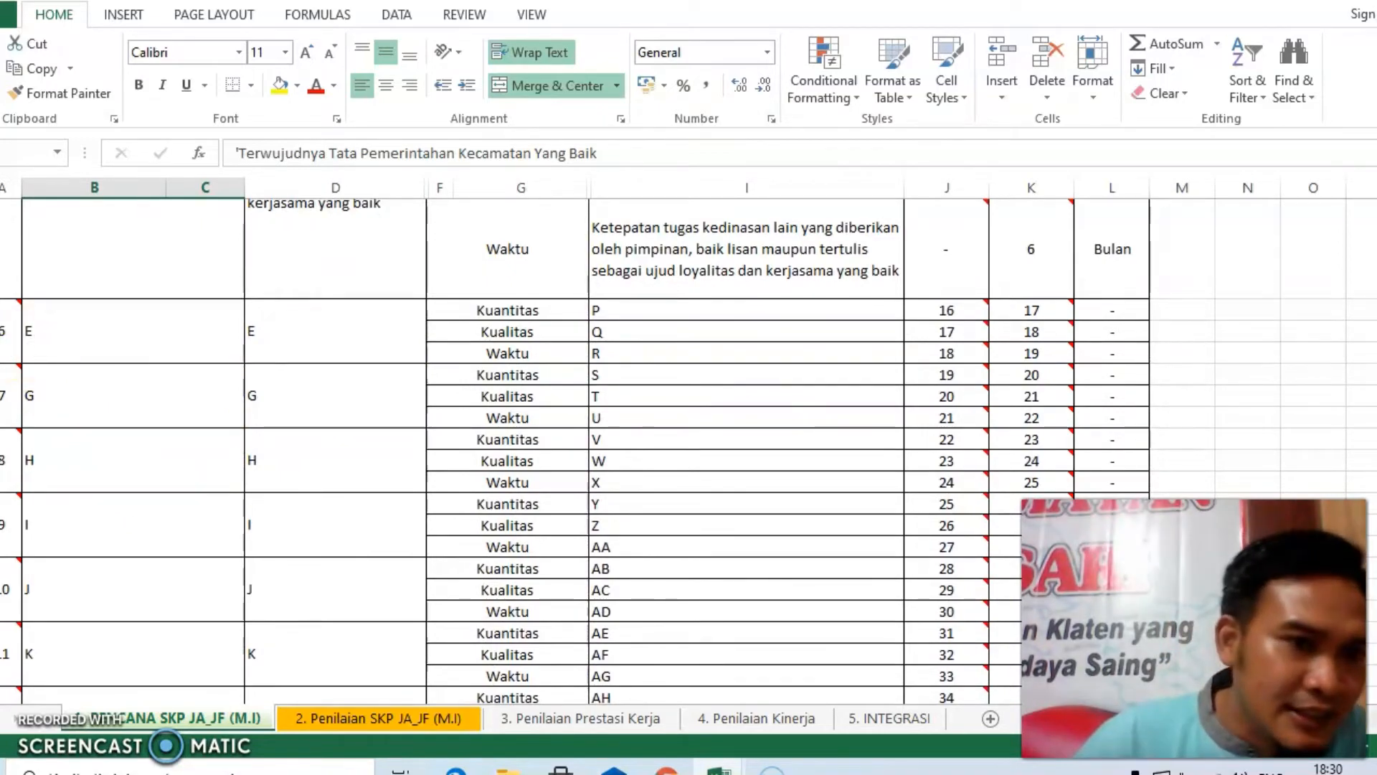
{"action": "scroll", "coordinate": [48, 334], "scroll_direction": "up", "scroll_amount": 1}
{"action": "scroll", "coordinate": [111, 381], "scroll_direction": "down", "scroll_amount": 1}
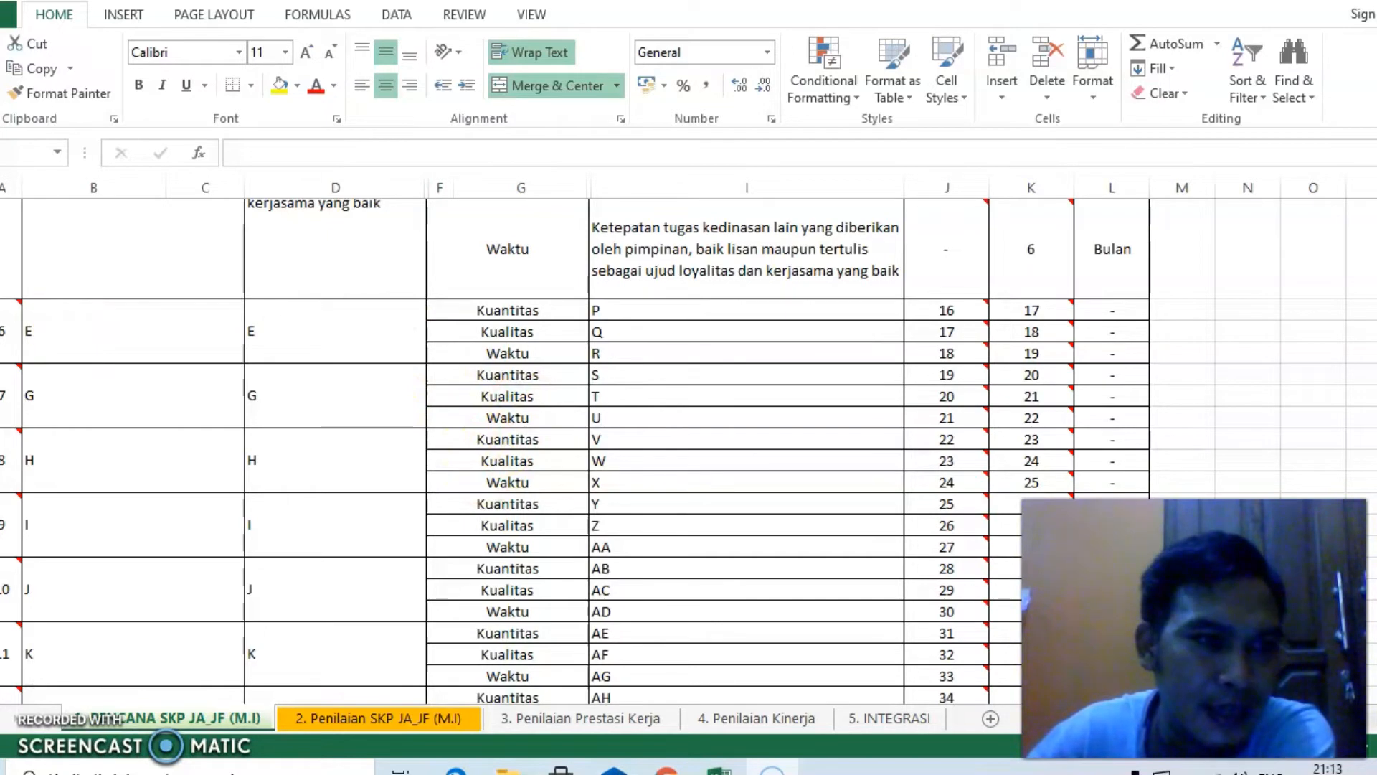
Delete the unused Kinerja Utama rows for activities 6 to 12, together with the blank row above Kinerja Tambahan
{"action": "key", "text": "alt+Tab"}
{"action": "left_click_drag", "start_coordinate": [0, 310], "coordinate": [0, 661]}
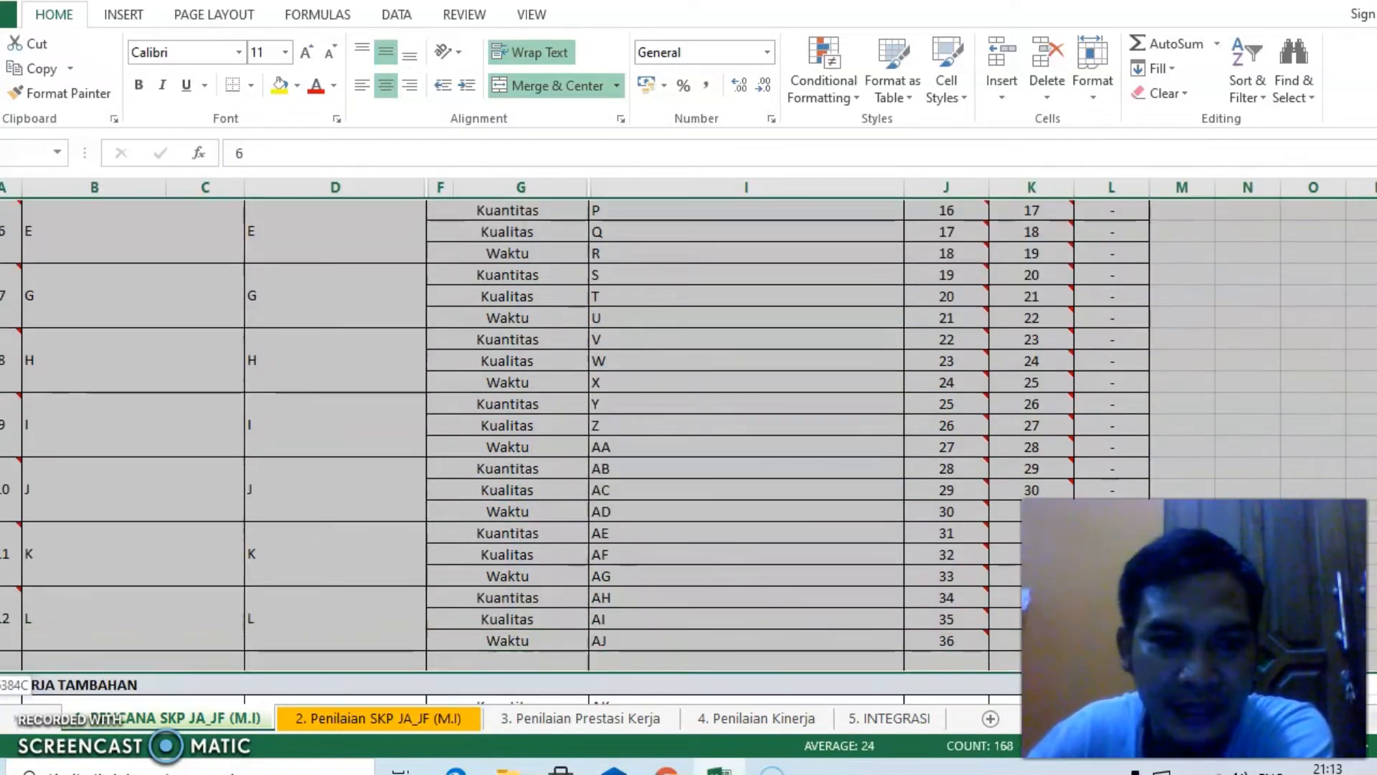
{"action": "scroll", "coordinate": [102, 439], "scroll_direction": "down", "scroll_amount": 3}
{"action": "left_click_drag", "start_coordinate": [102, 439], "coordinate": [111, 442]}
{"action": "right_click", "coordinate": [136, 407]}
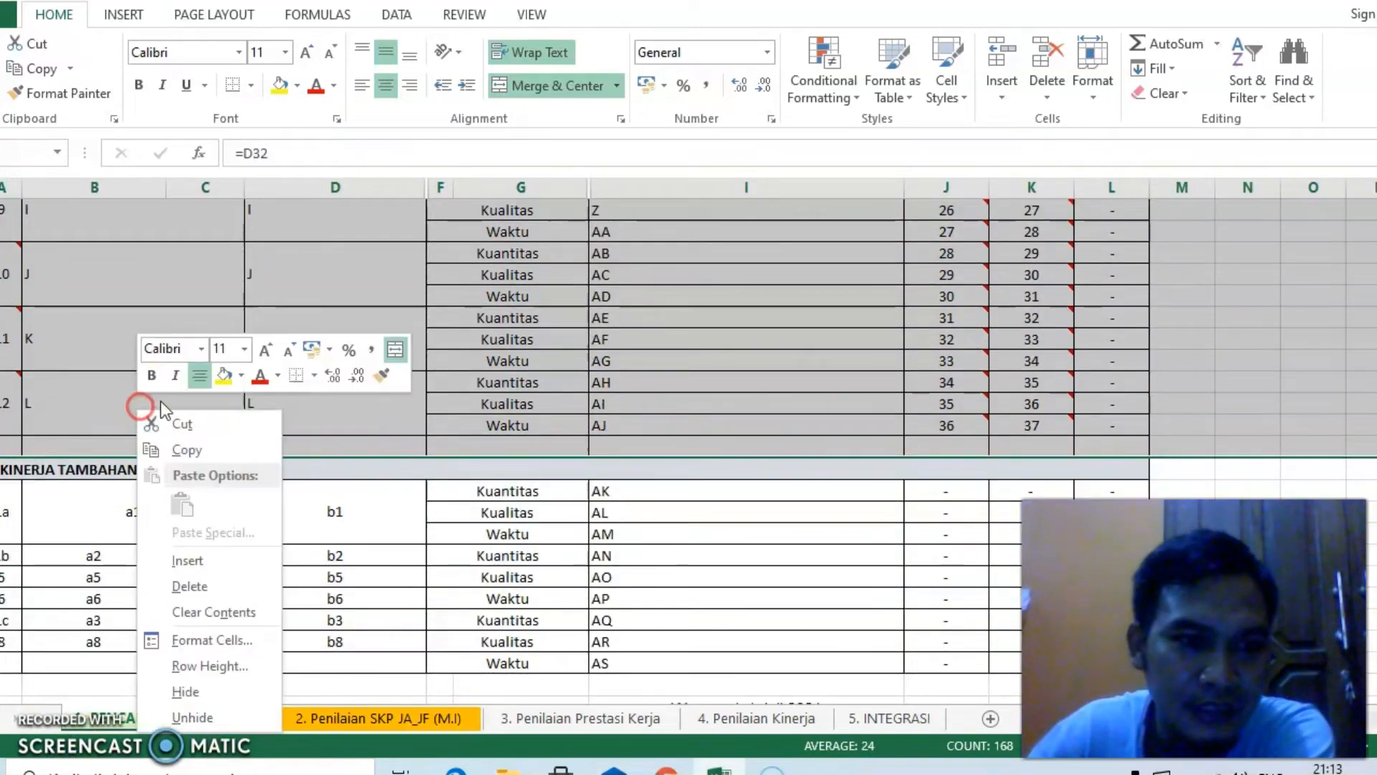
{"action": "left_click", "coordinate": [190, 585]}
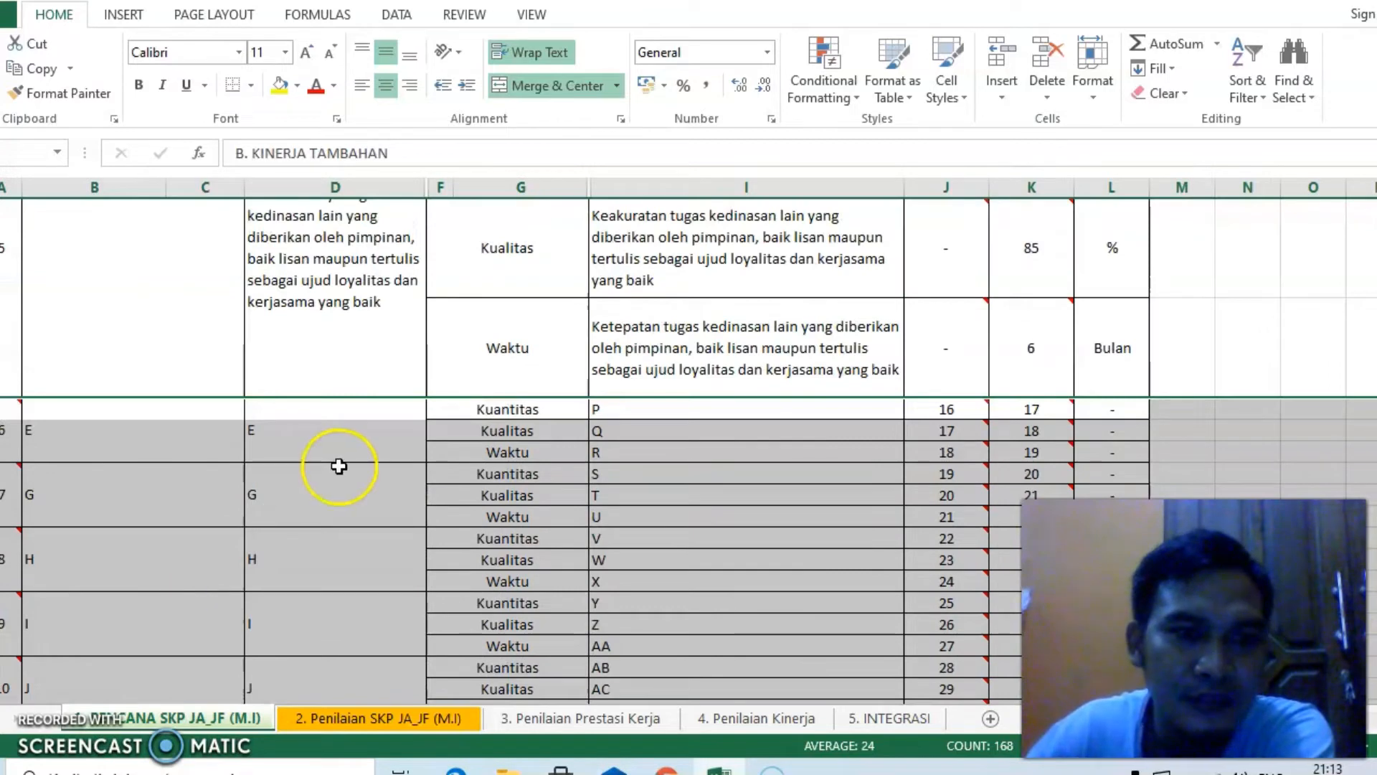
{"action": "scroll", "coordinate": [369, 467], "scroll_direction": "down", "scroll_amount": 3}
{"action": "scroll", "coordinate": [356, 439], "scroll_direction": "up", "scroll_amount": 3}
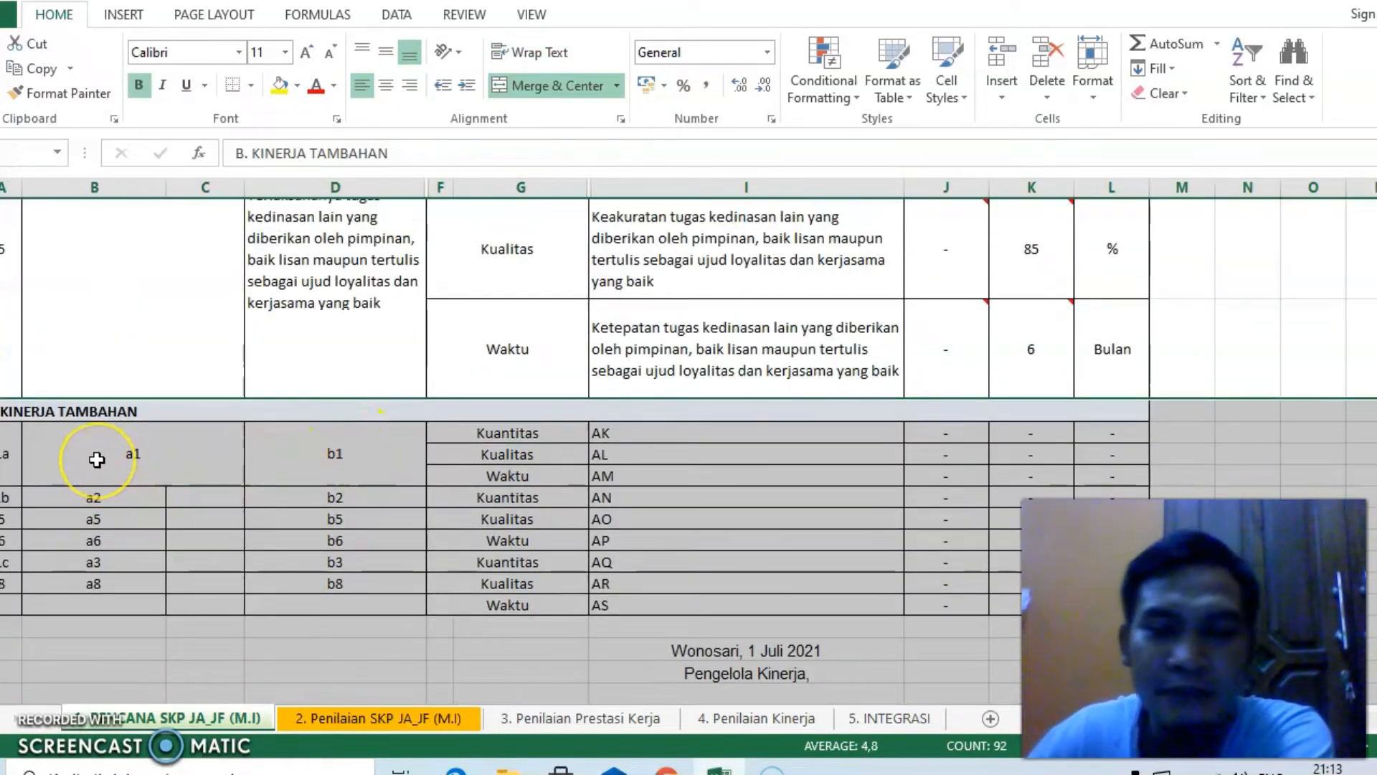
Clear placeholders a1 and b1 from Kinerja Tambahan row 1a and set its Kuantitas and Kualitas maximum targets to 1
{"action": "left_click_drag", "start_coordinate": [97, 459], "coordinate": [284, 459]}
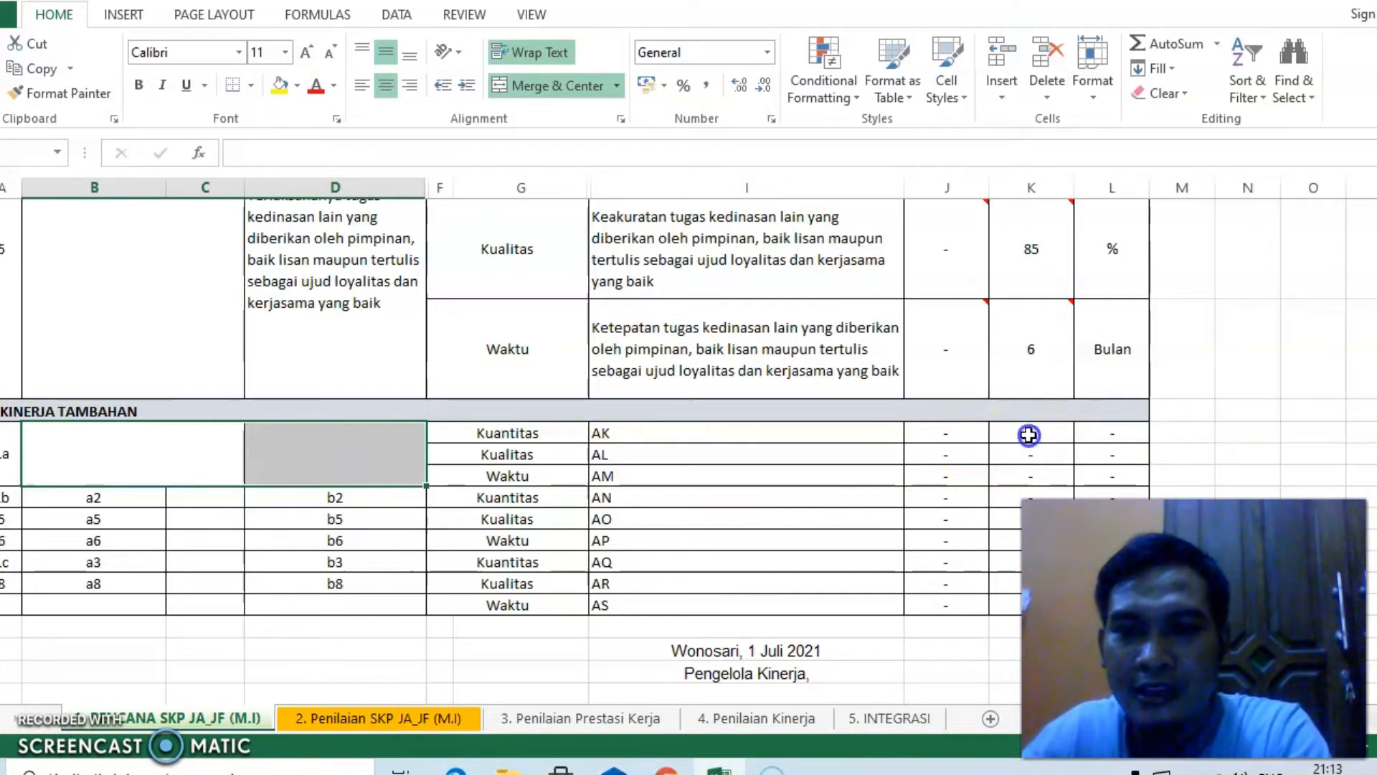
{"action": "left_click", "coordinate": [1029, 435]}
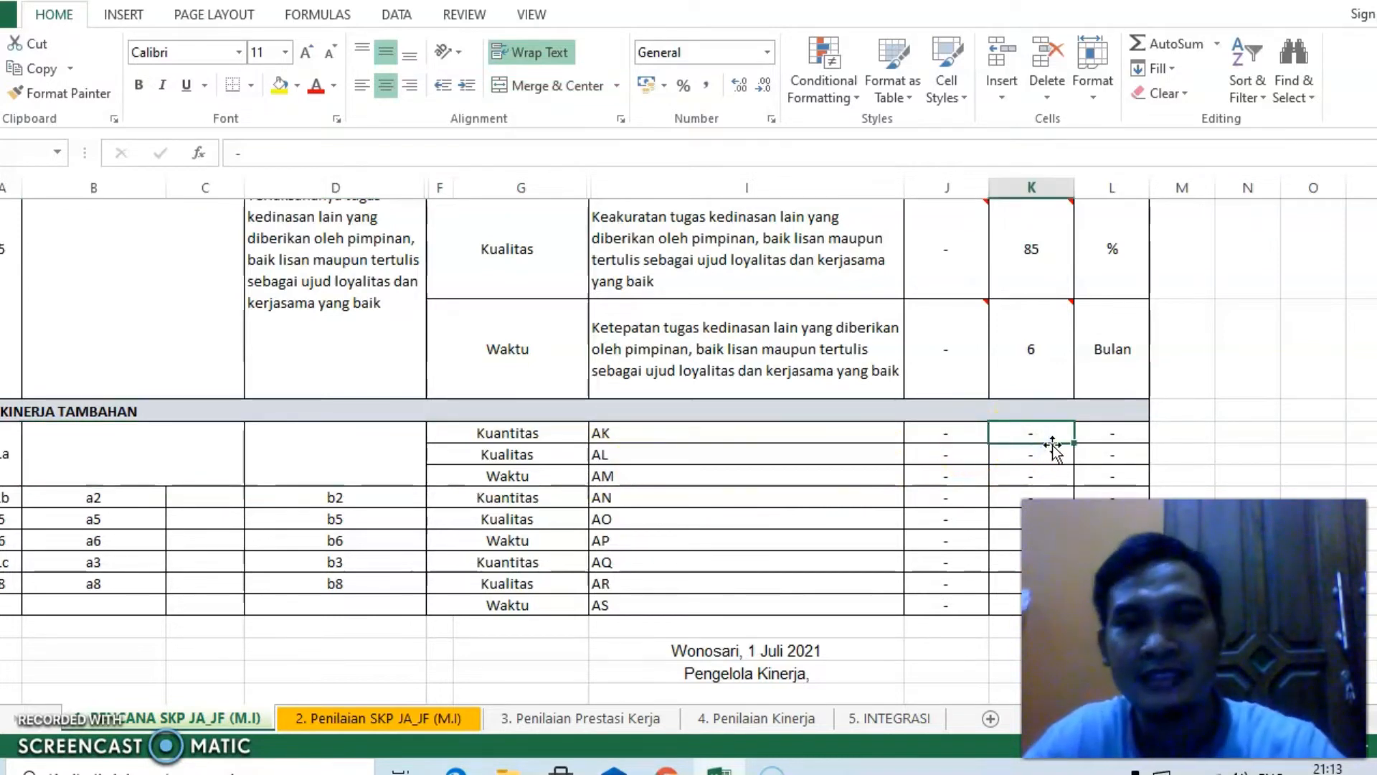
{"action": "type", "text": "1"}
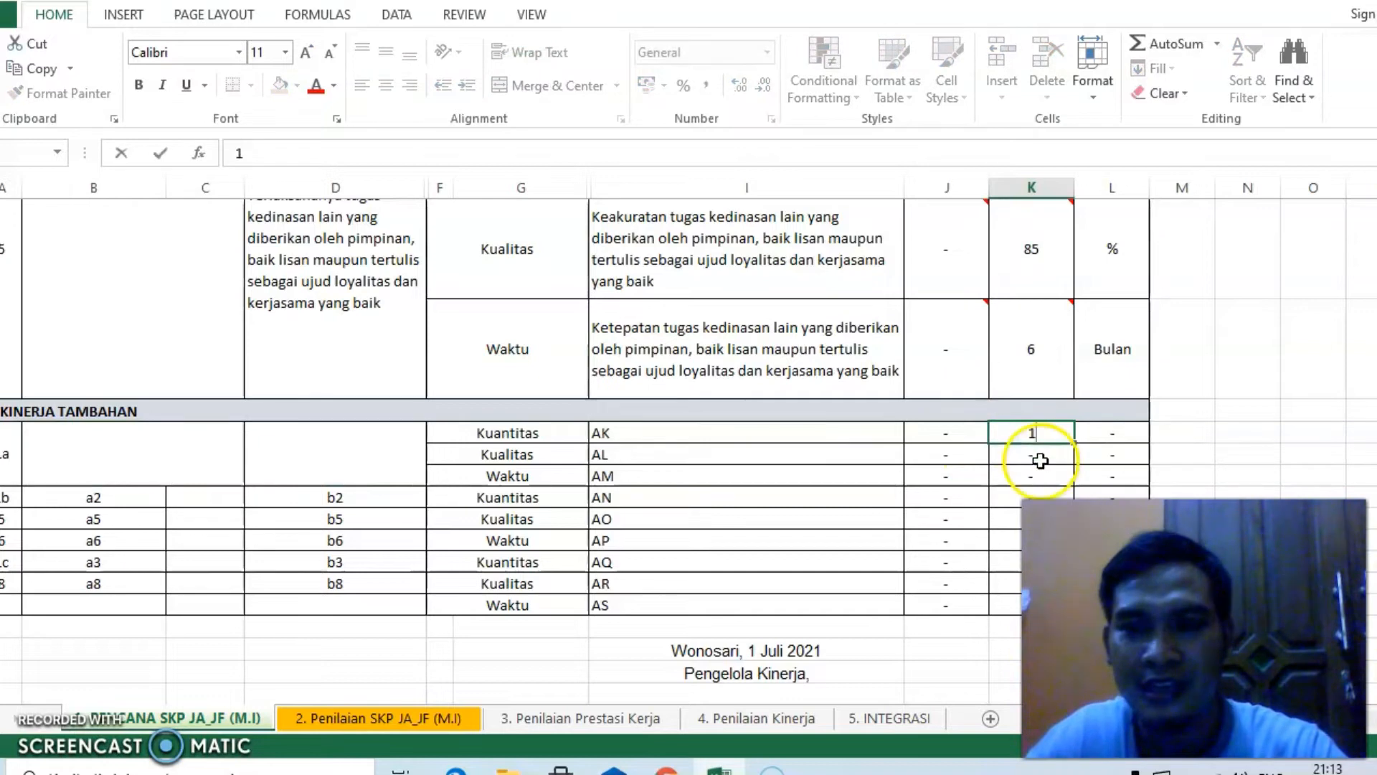
{"action": "left_click", "coordinate": [1040, 460]}
{"action": "type", "text": "1"}
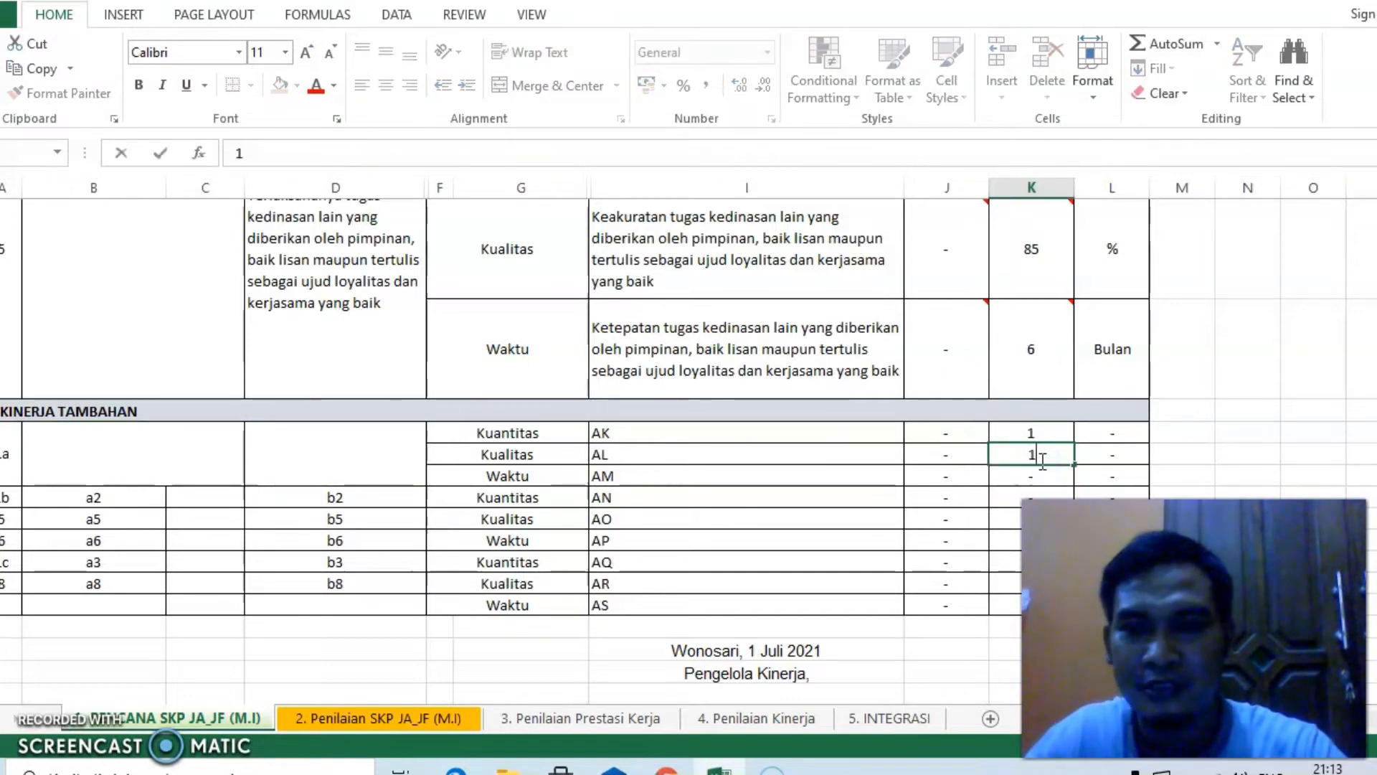
{"action": "key", "text": "Return"}
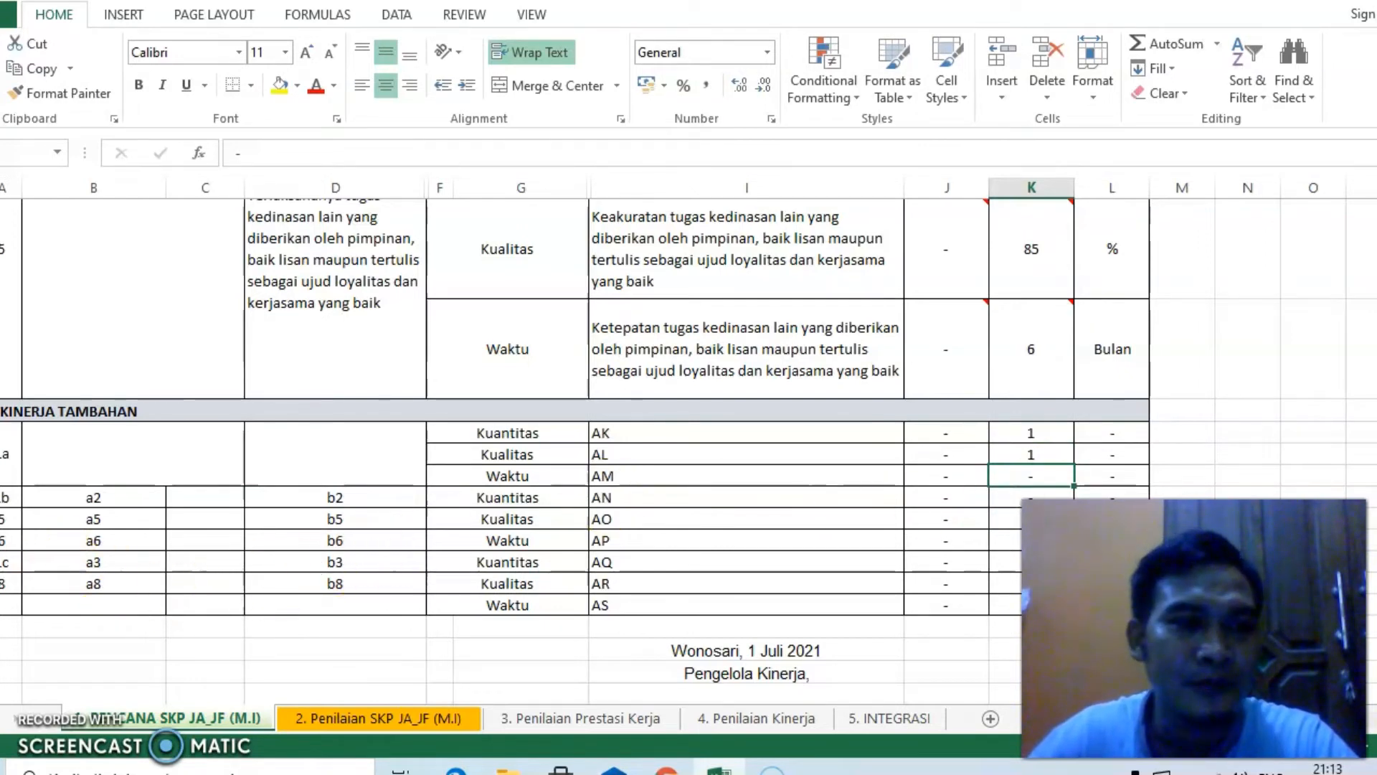
Delete the unused Kinerja Tambahan rows from 1b down to the last Waktu row above the signature block
{"action": "left_click", "coordinate": [212, 441]}
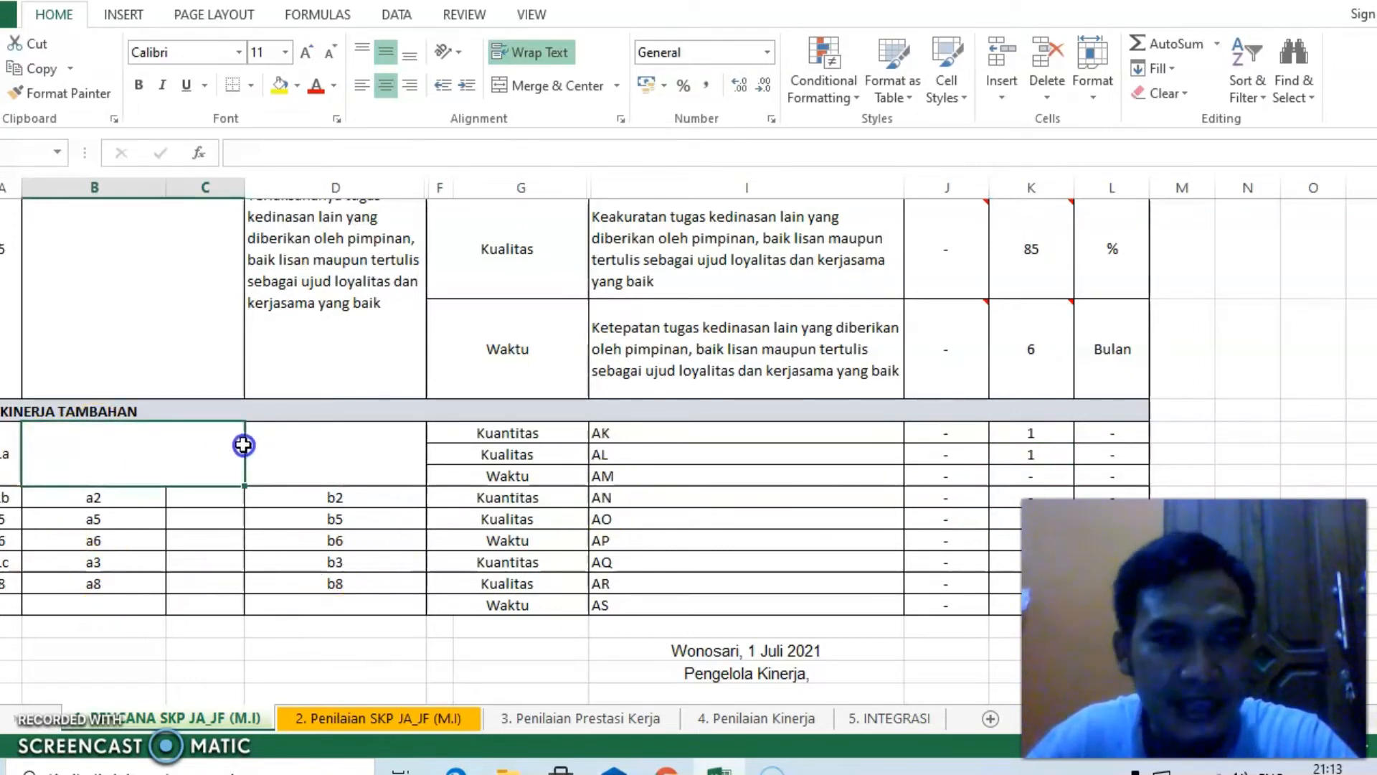
{"action": "left_click_drag", "start_coordinate": [241, 444], "coordinate": [253, 446]}
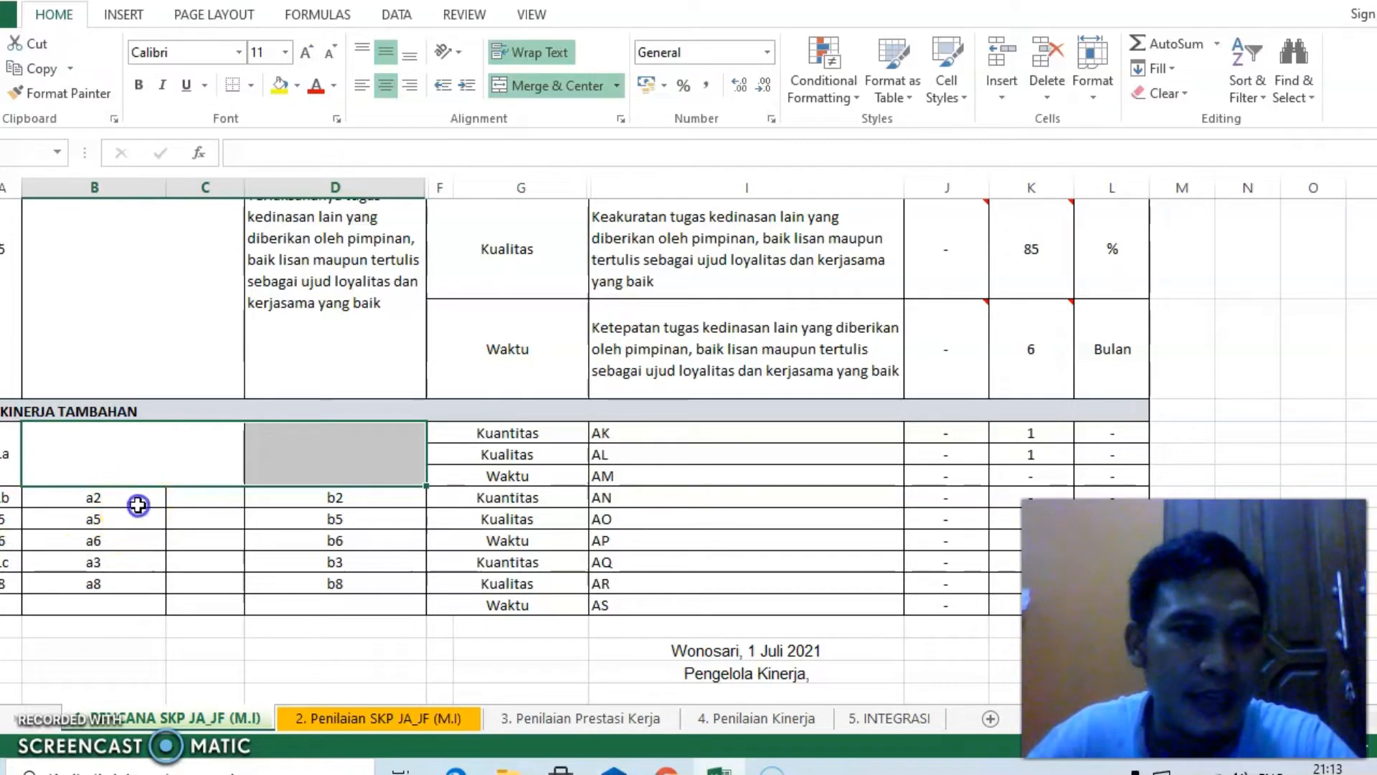
{"action": "left_click", "coordinate": [134, 502]}
{"action": "left_click_drag", "start_coordinate": [0, 497], "coordinate": [0, 606]}
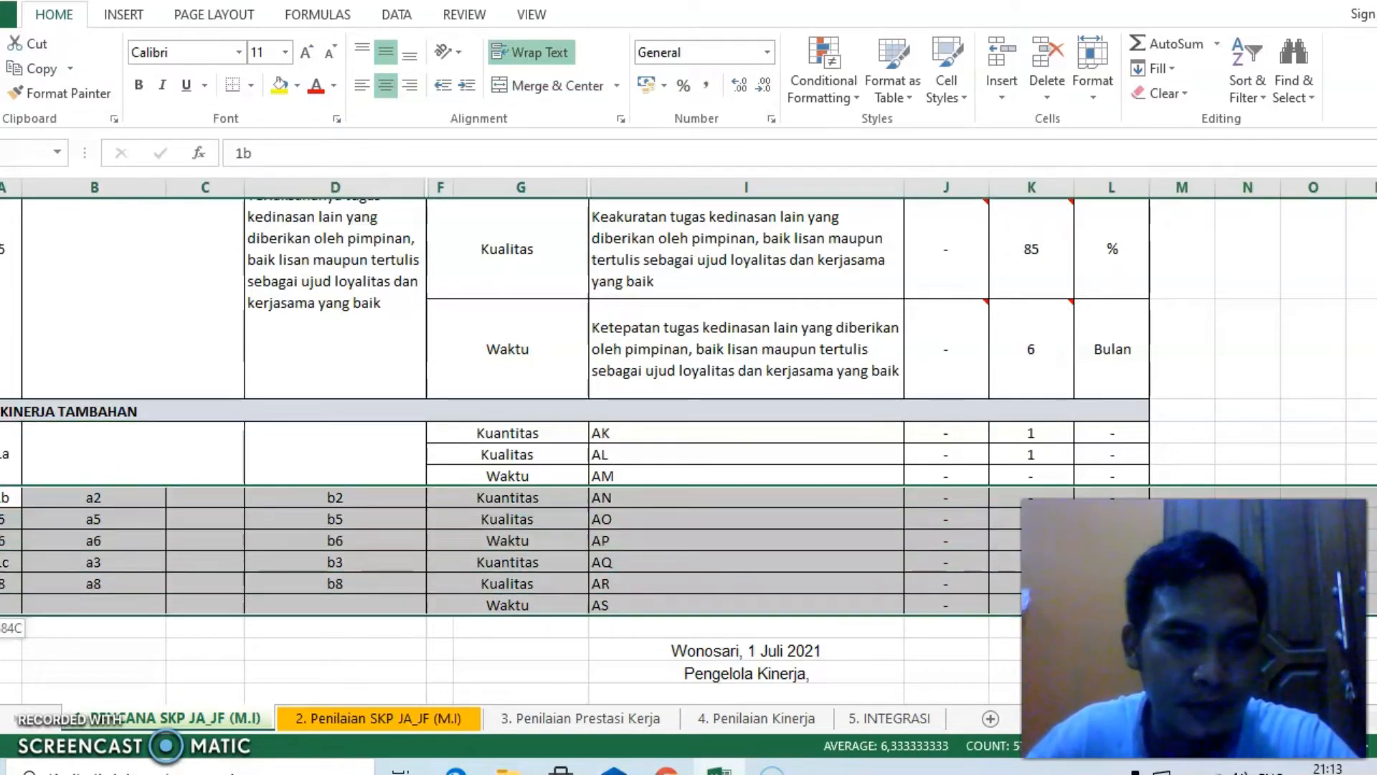
{"action": "right_click", "coordinate": [66, 535]}
{"action": "left_click", "coordinate": [143, 388]}
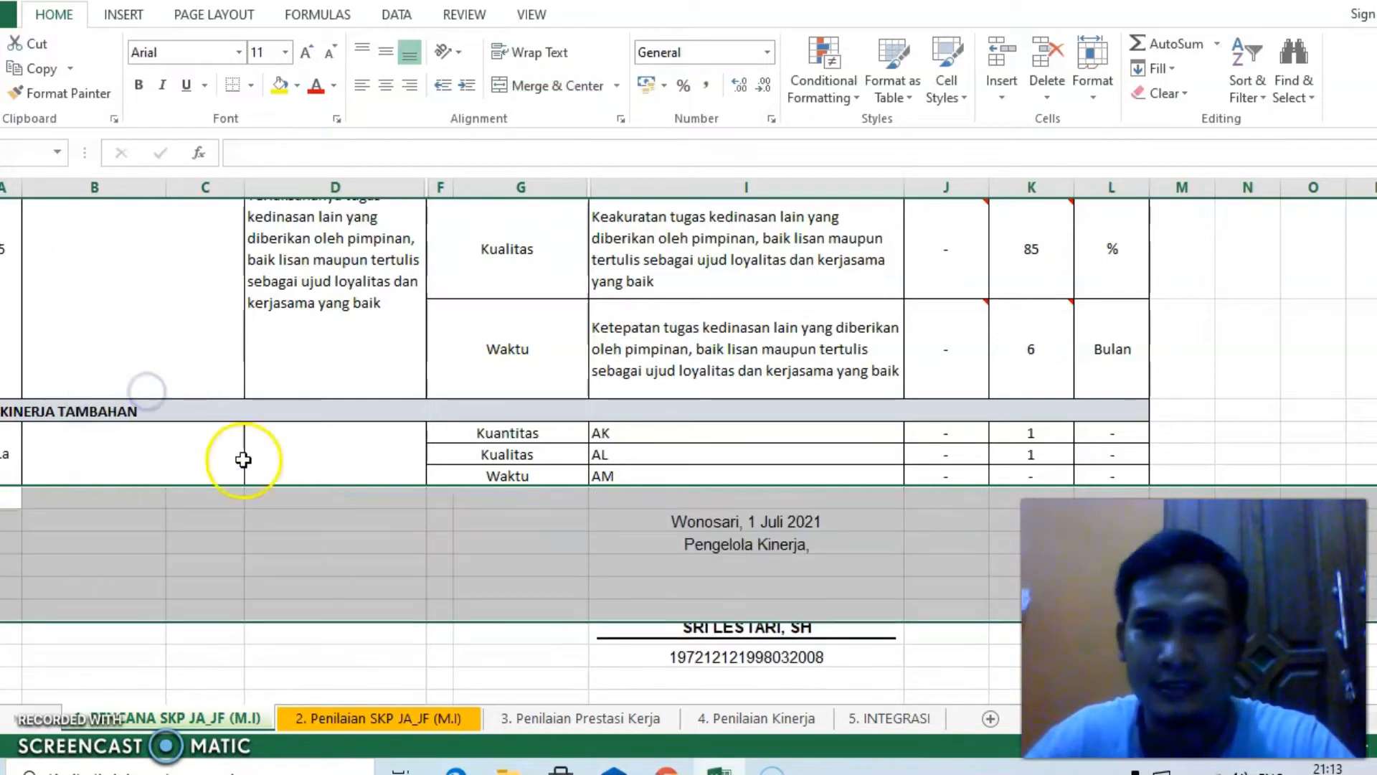
{"action": "left_click", "coordinate": [981, 513]}
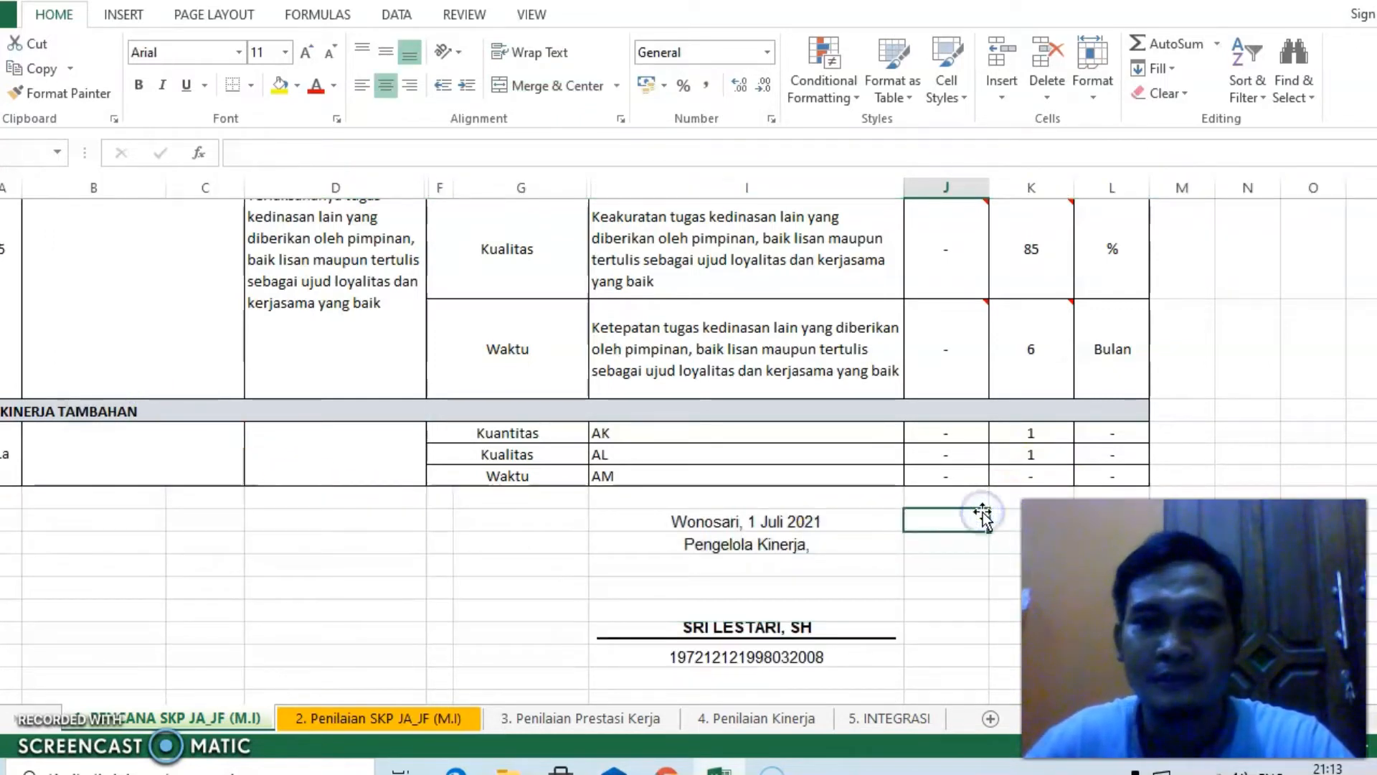
Set the maximum Waktu target of the remaining Kinerja Tambahan activity to 1
{"action": "left_click", "coordinate": [1030, 478]}
{"action": "type", "text": "1"}
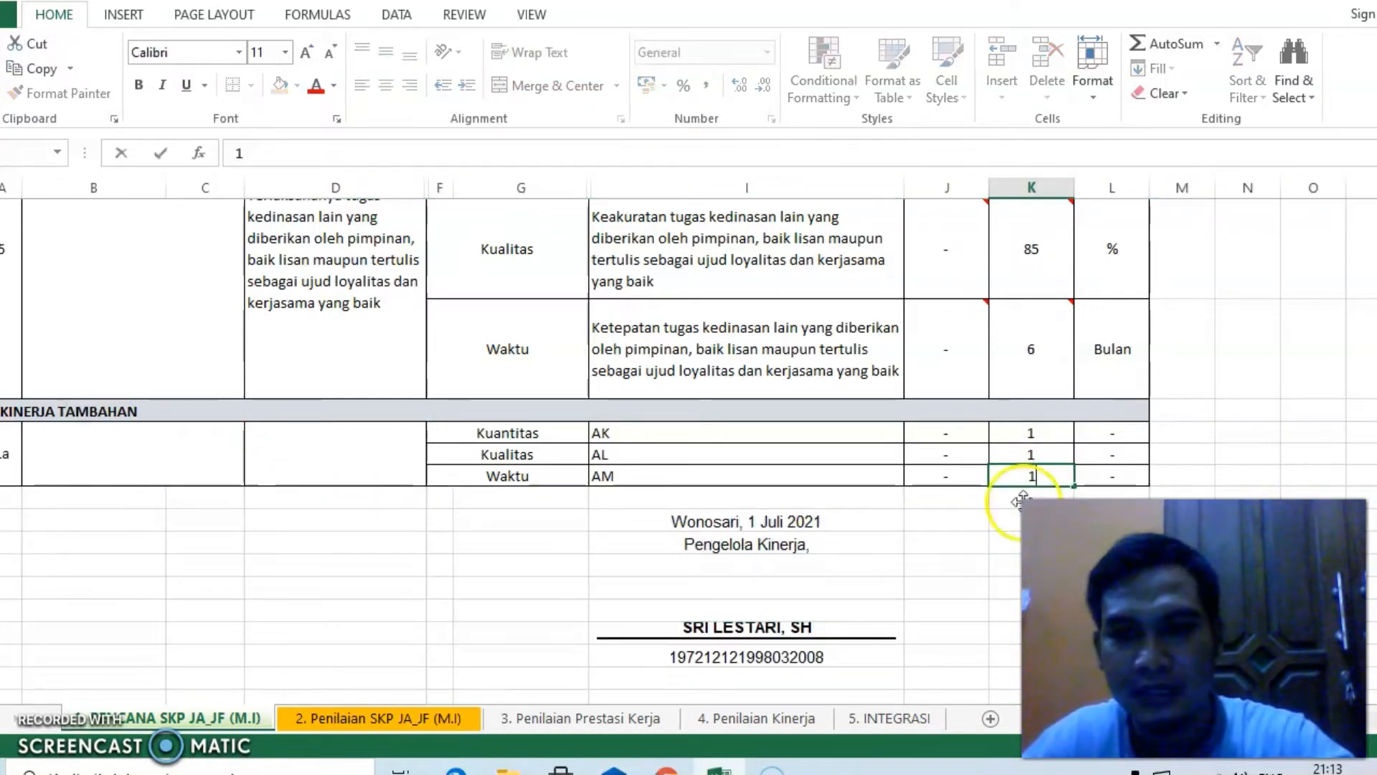
{"action": "left_click", "coordinate": [950, 539]}
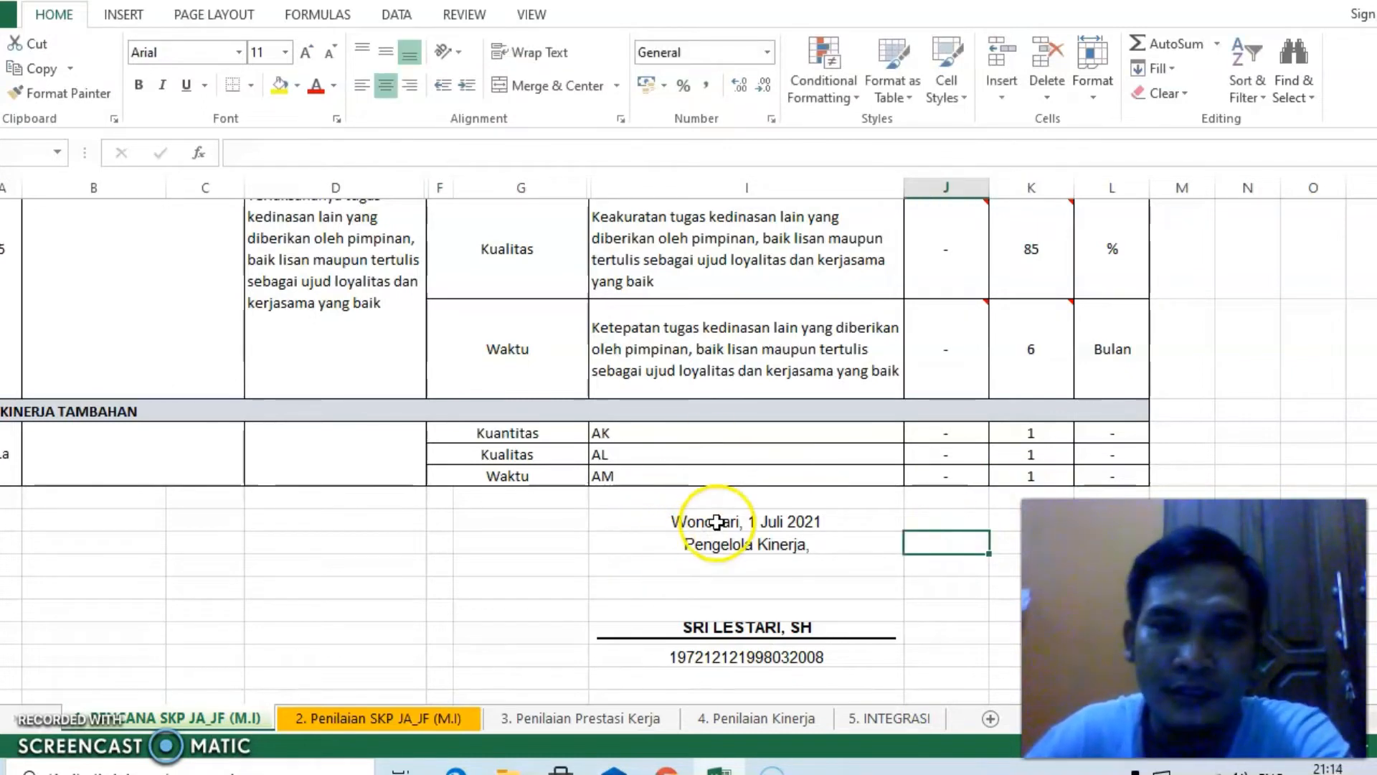
Check the signature block below the plan table and increase the height of the row holding the signatory's name
{"action": "left_click", "coordinate": [710, 522]}
{"action": "scroll", "coordinate": [747, 535], "scroll_direction": "down", "scroll_amount": 1}
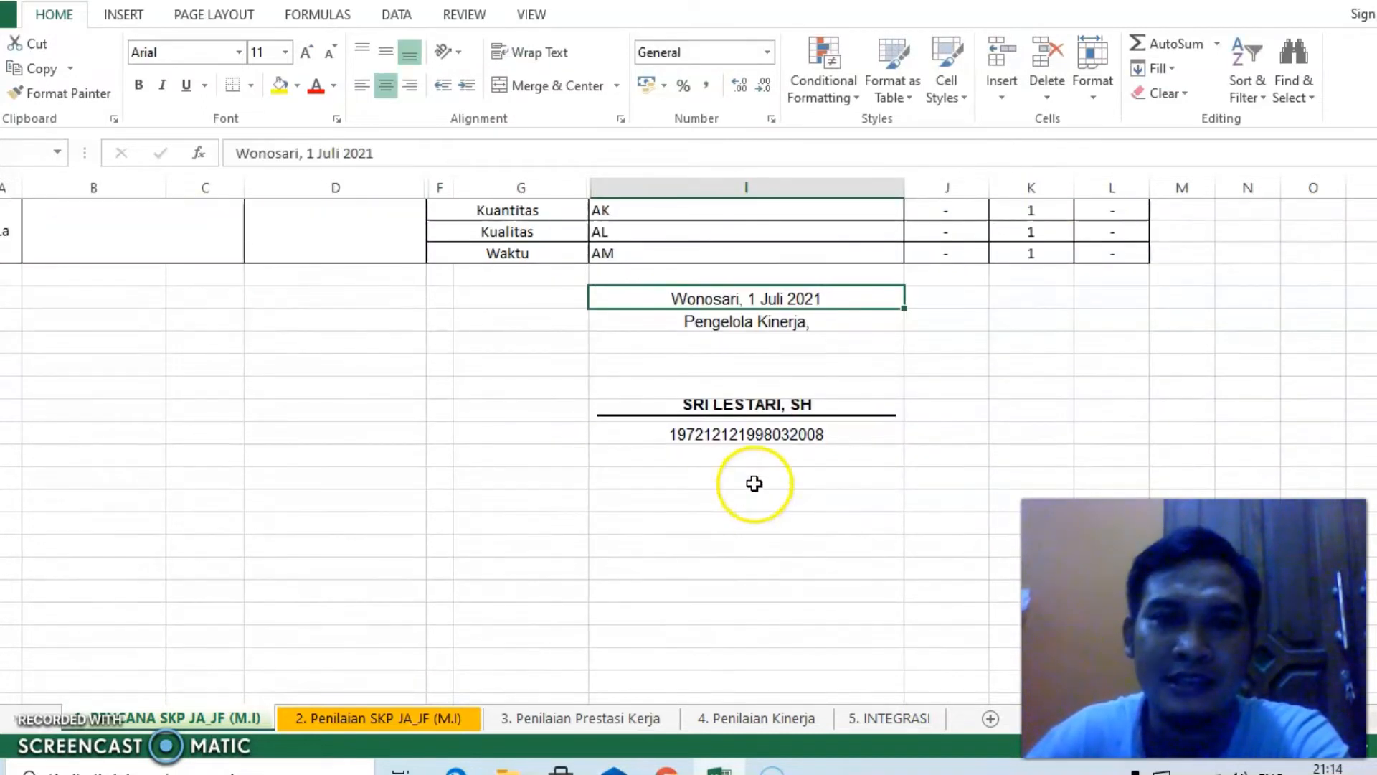
{"action": "left_click", "coordinate": [799, 325]}
{"action": "left_click", "coordinate": [755, 405]}
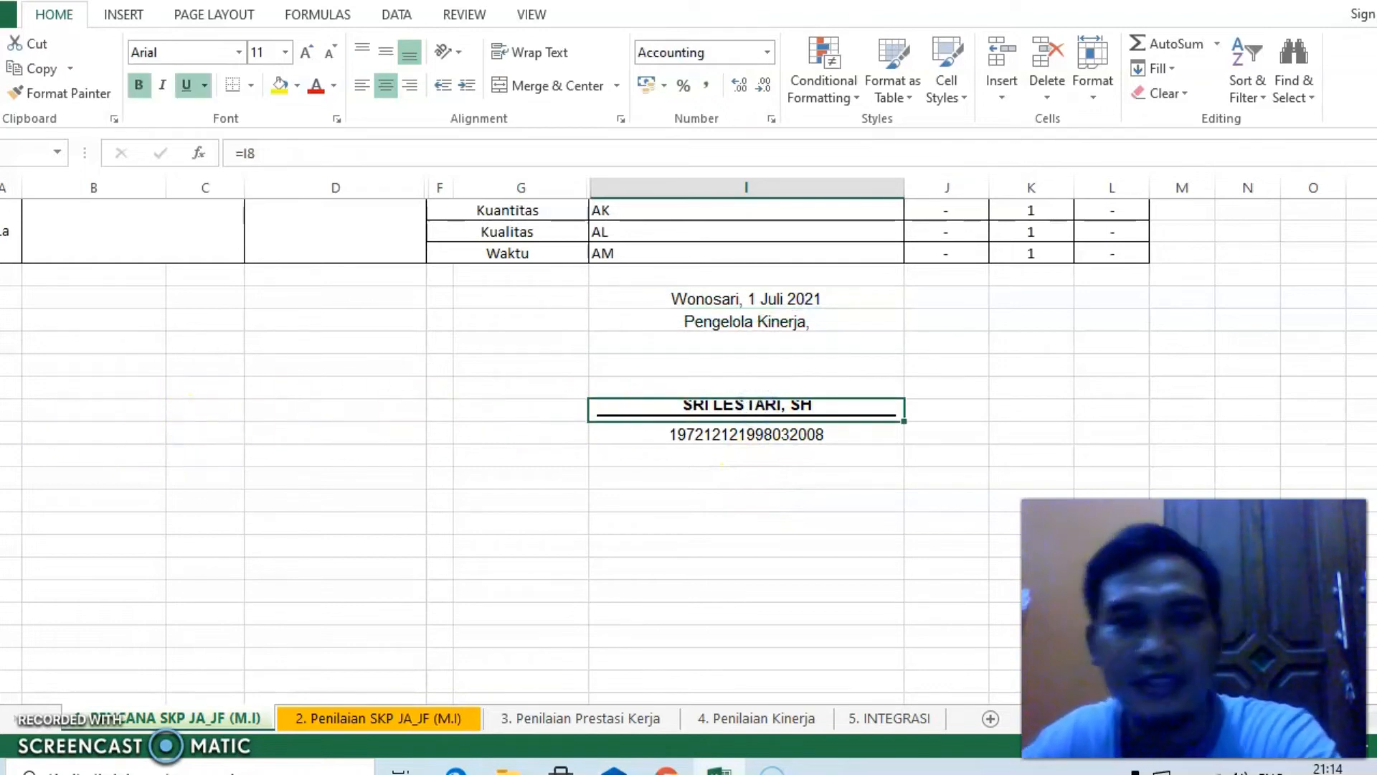
{"action": "left_click_drag", "start_coordinate": [0, 422], "coordinate": [0, 431]}
{"action": "scroll", "coordinate": [354, 550], "scroll_direction": "up", "scroll_amount": 1}
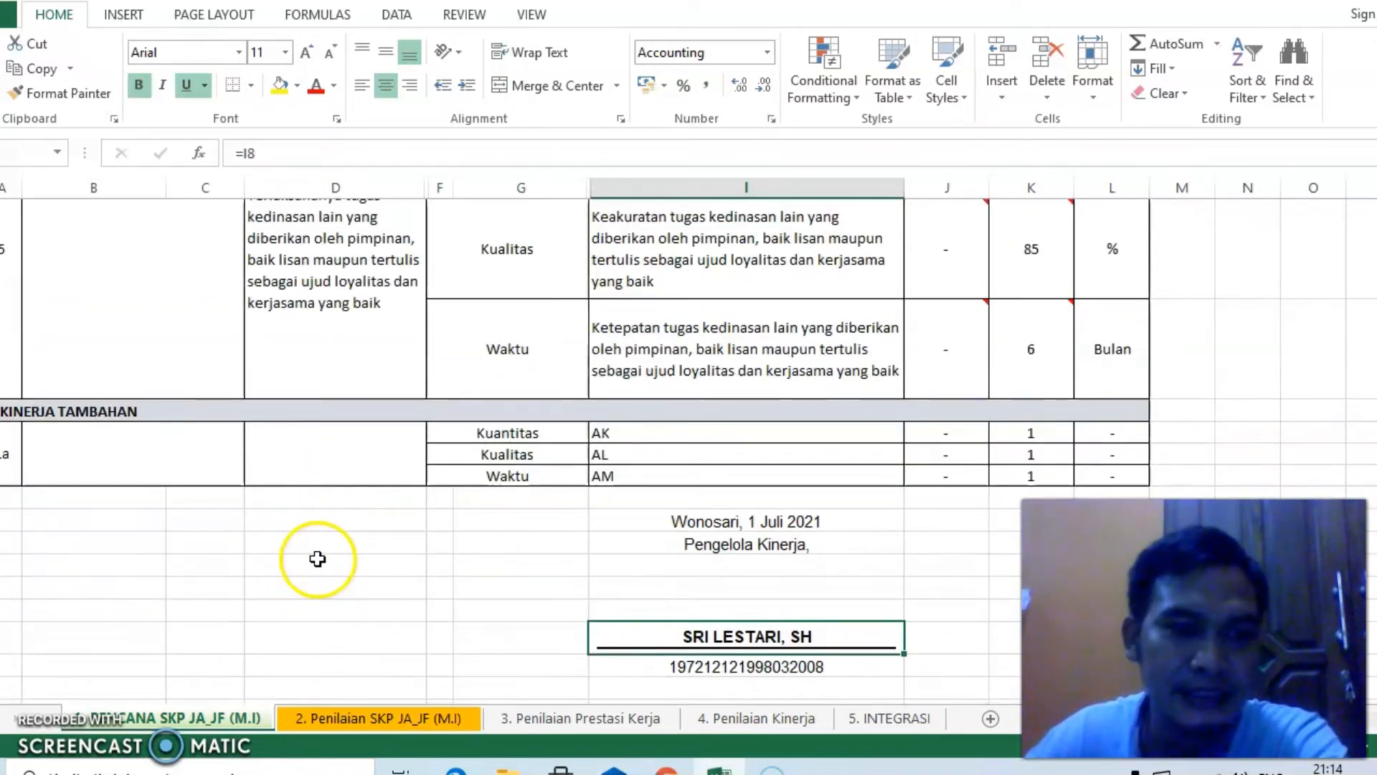
On the 2. Penilaian SKP JA_JF (M.I) sheet, enter the first activity's Realisasi as 106 for Kuantitas, 80 for Kualitas and 6 for Waktu
{"action": "left_click", "coordinate": [359, 717]}
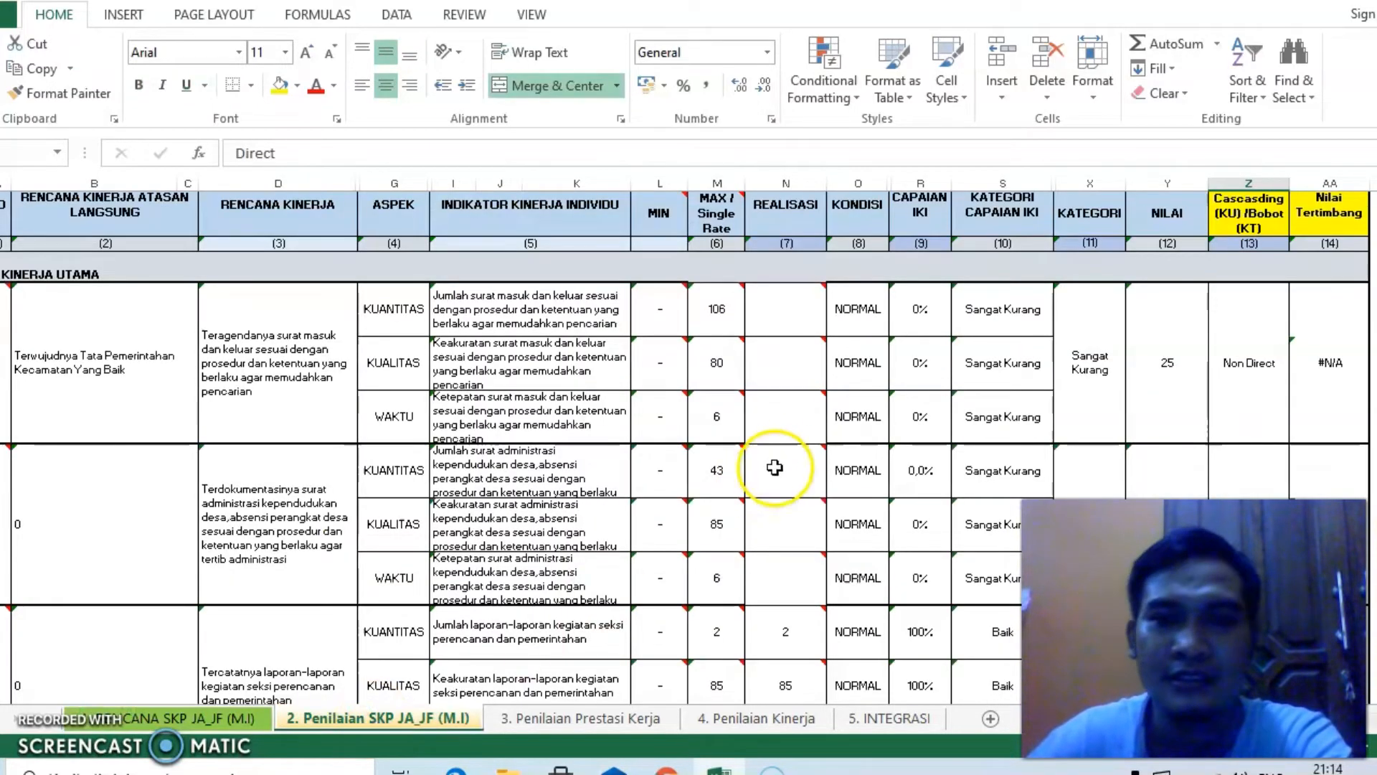
{"action": "mouse_move", "coordinate": [723, 347]}
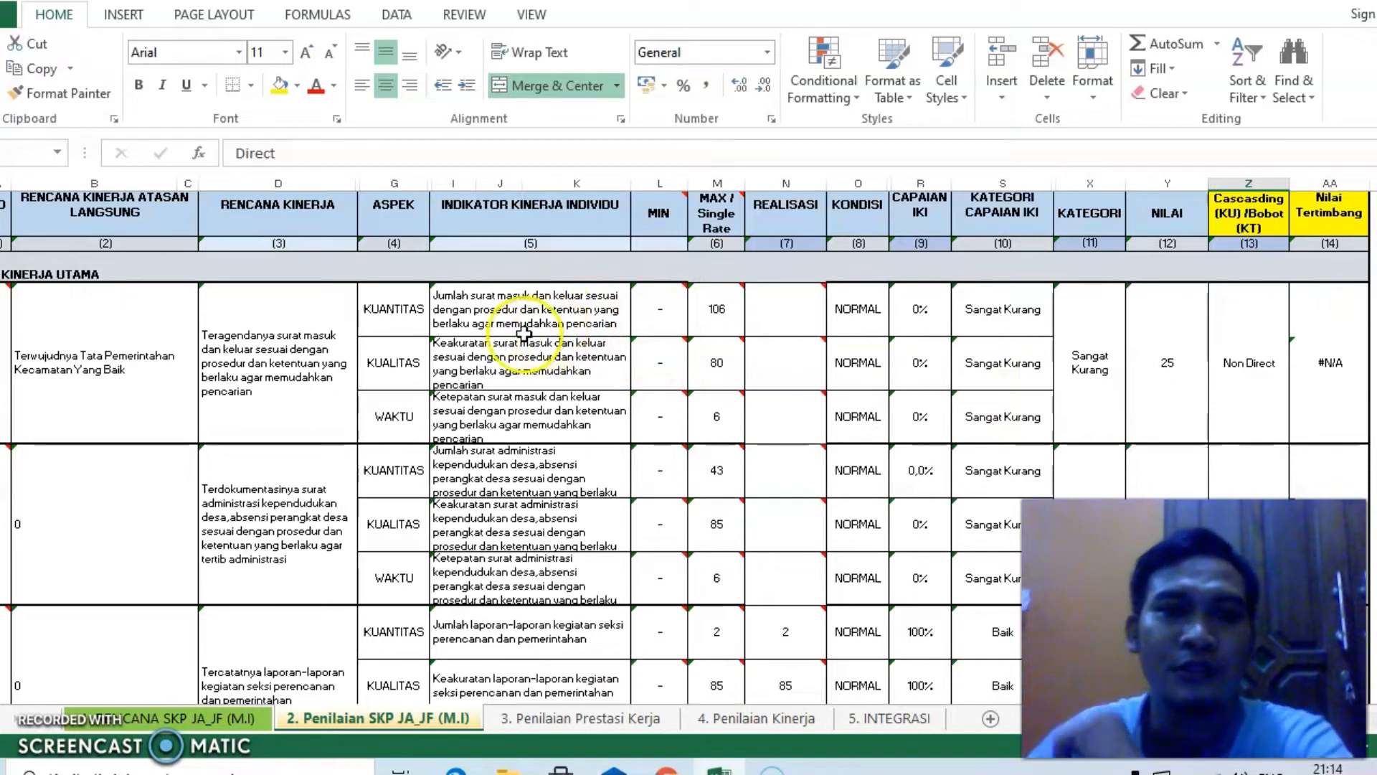
{"action": "left_click_drag", "start_coordinate": [661, 300], "coordinate": [726, 576]}
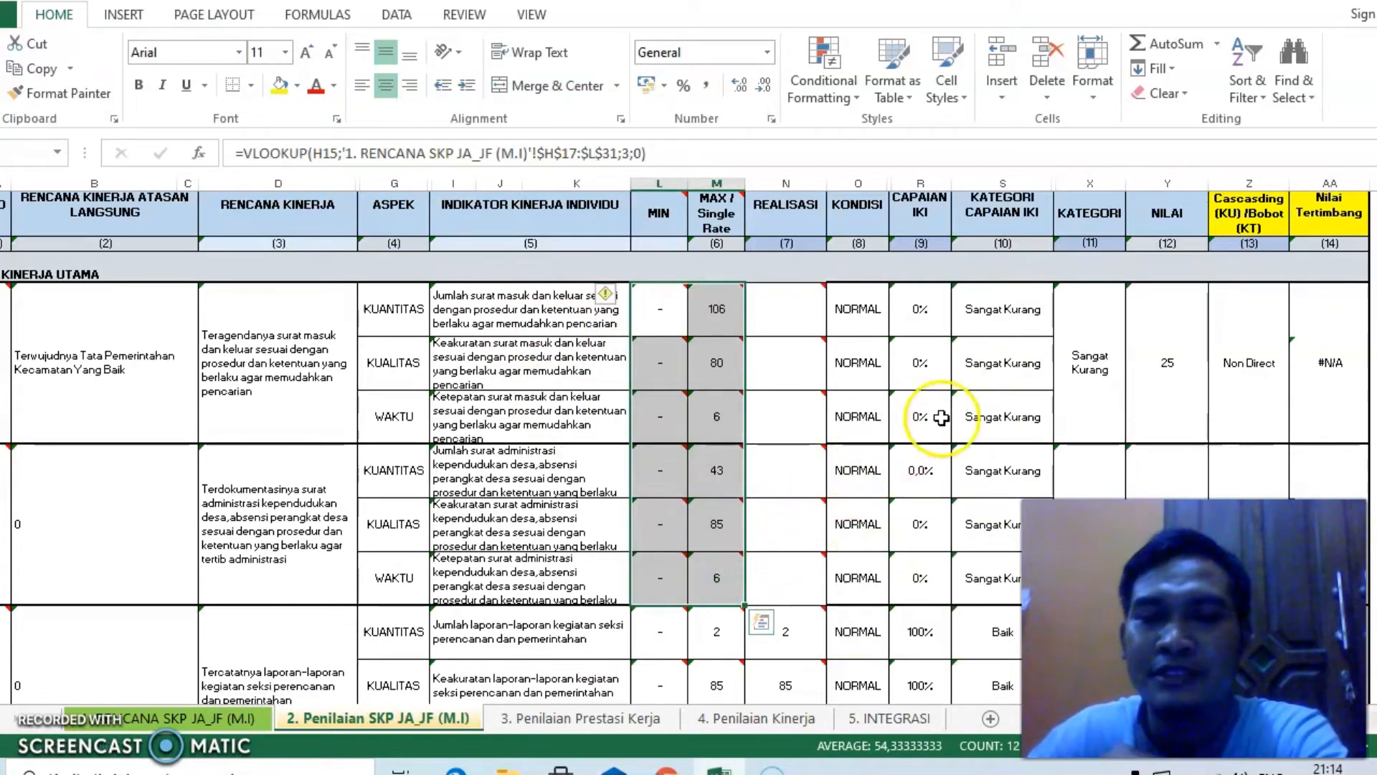
{"action": "left_click", "coordinate": [789, 326]}
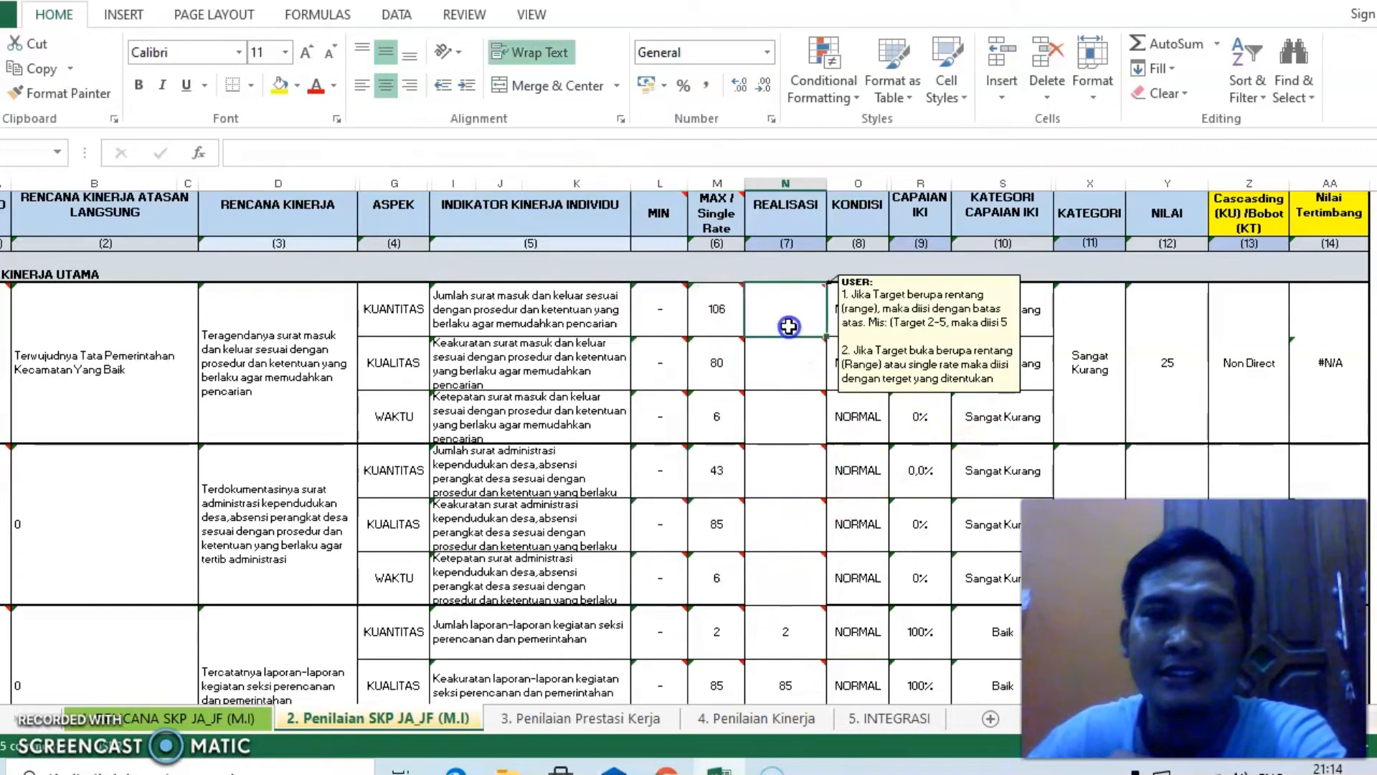
{"action": "left_click", "coordinate": [729, 322]}
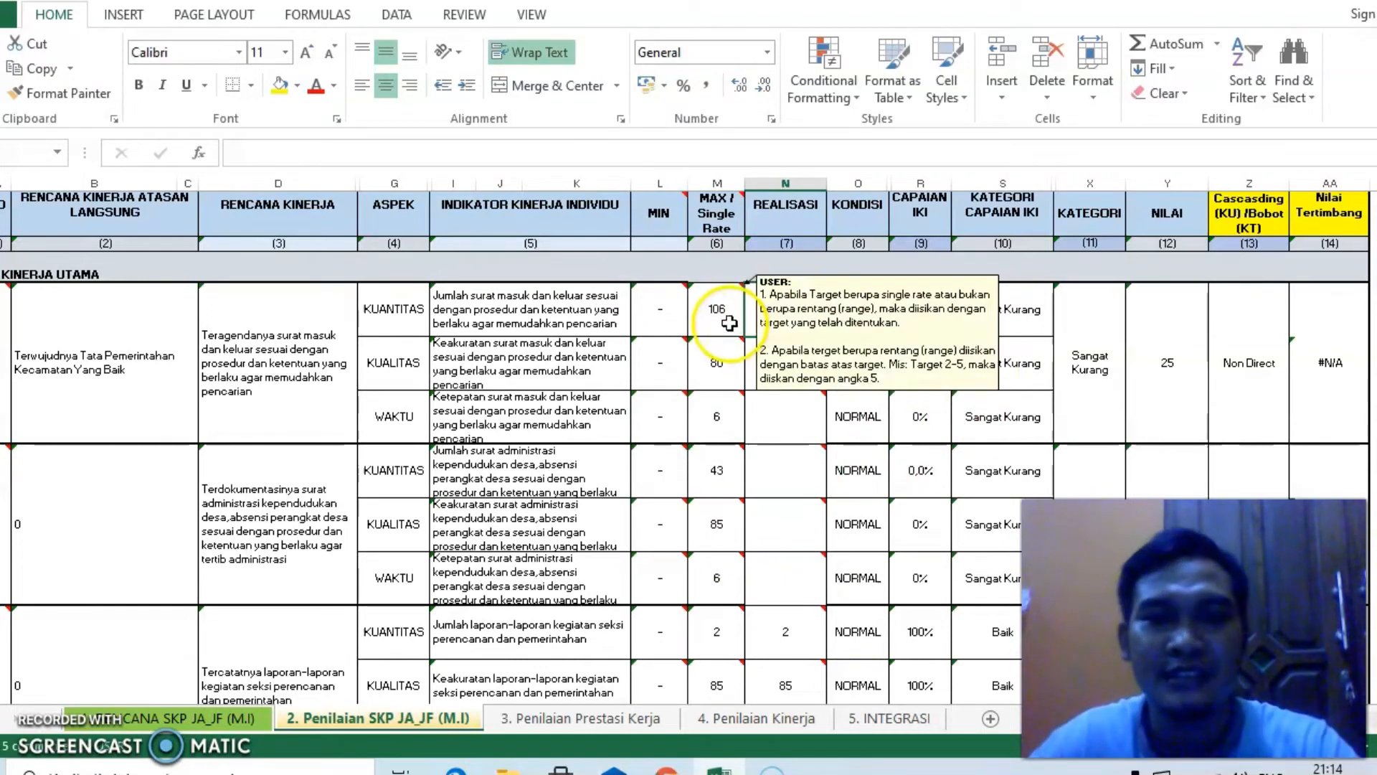
{"action": "left_click", "coordinate": [776, 319]}
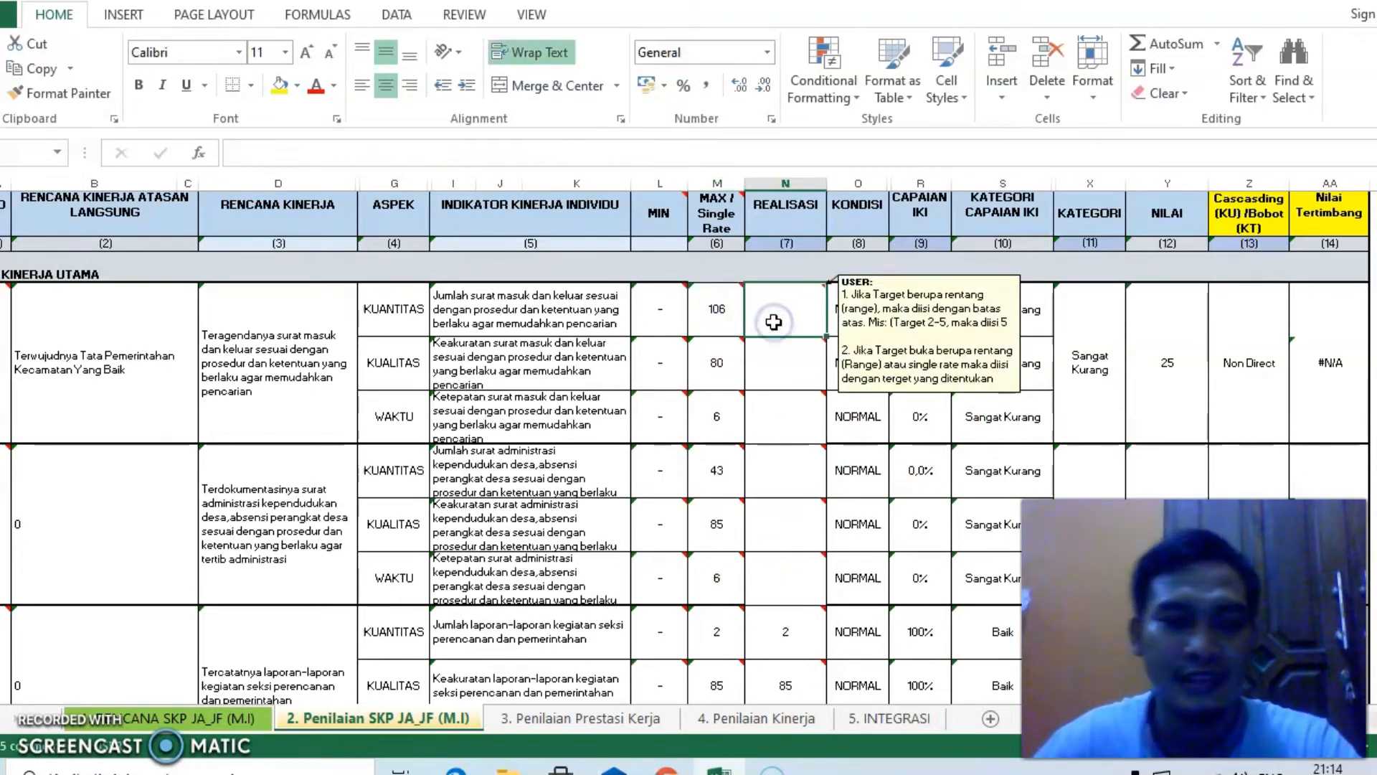
{"action": "type", "text": "106"}
{"action": "key", "text": "Return"}
{"action": "type", "text": "80"}
{"action": "key", "text": "Return"}
{"action": "type", "text": "6"}
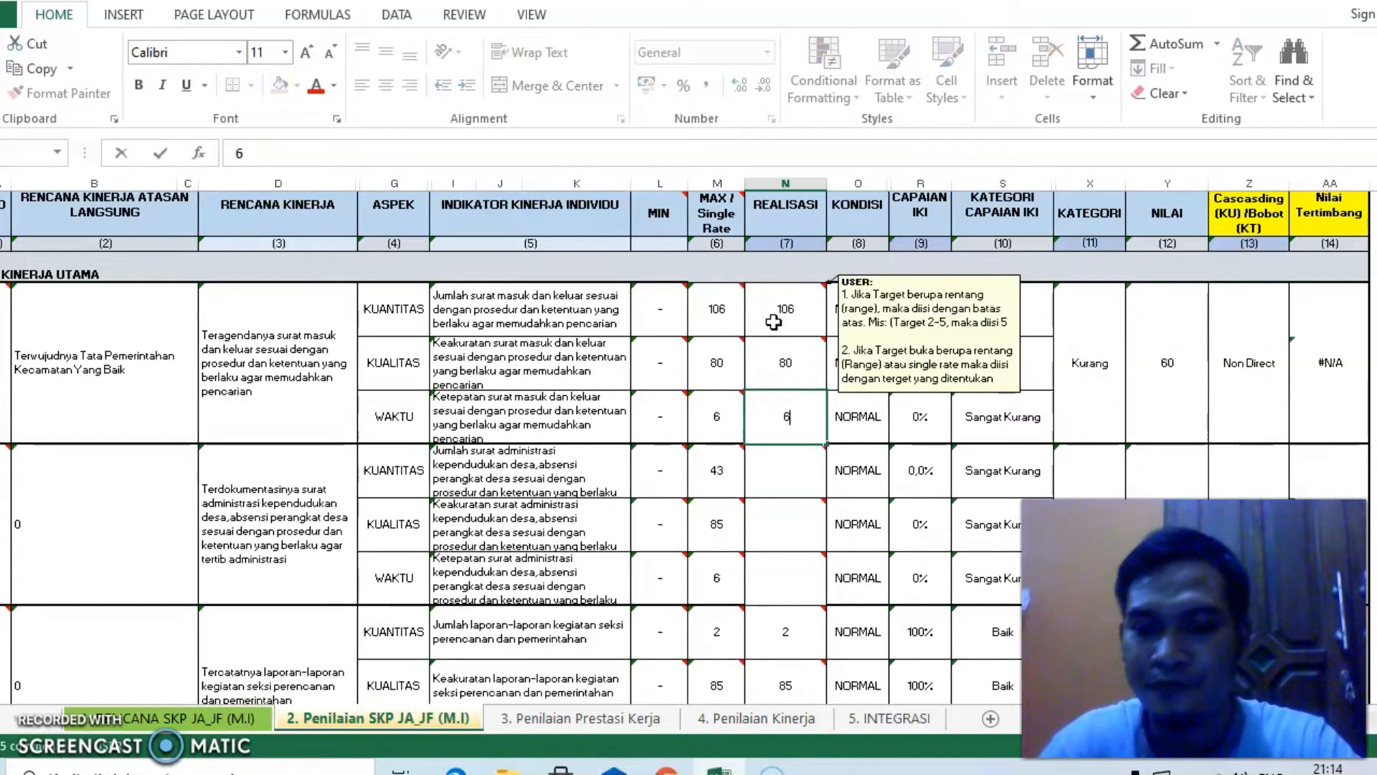
{"action": "key", "text": "Return"}
Enter the second activity's Realisasi values as 43 for Kuantitas, 85 for Kualitas and 6 for Waktu
{"action": "type", "text": "43"}
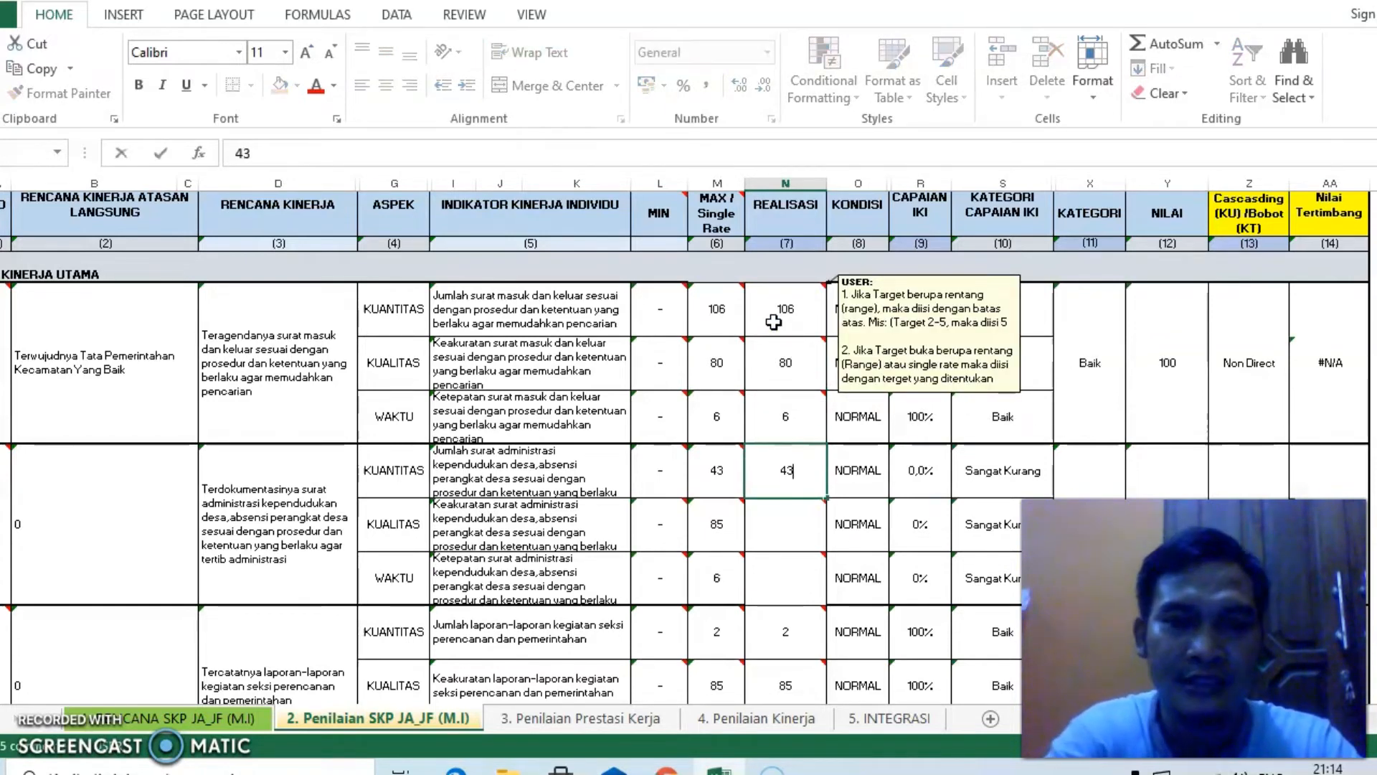
{"action": "key", "text": "Return"}
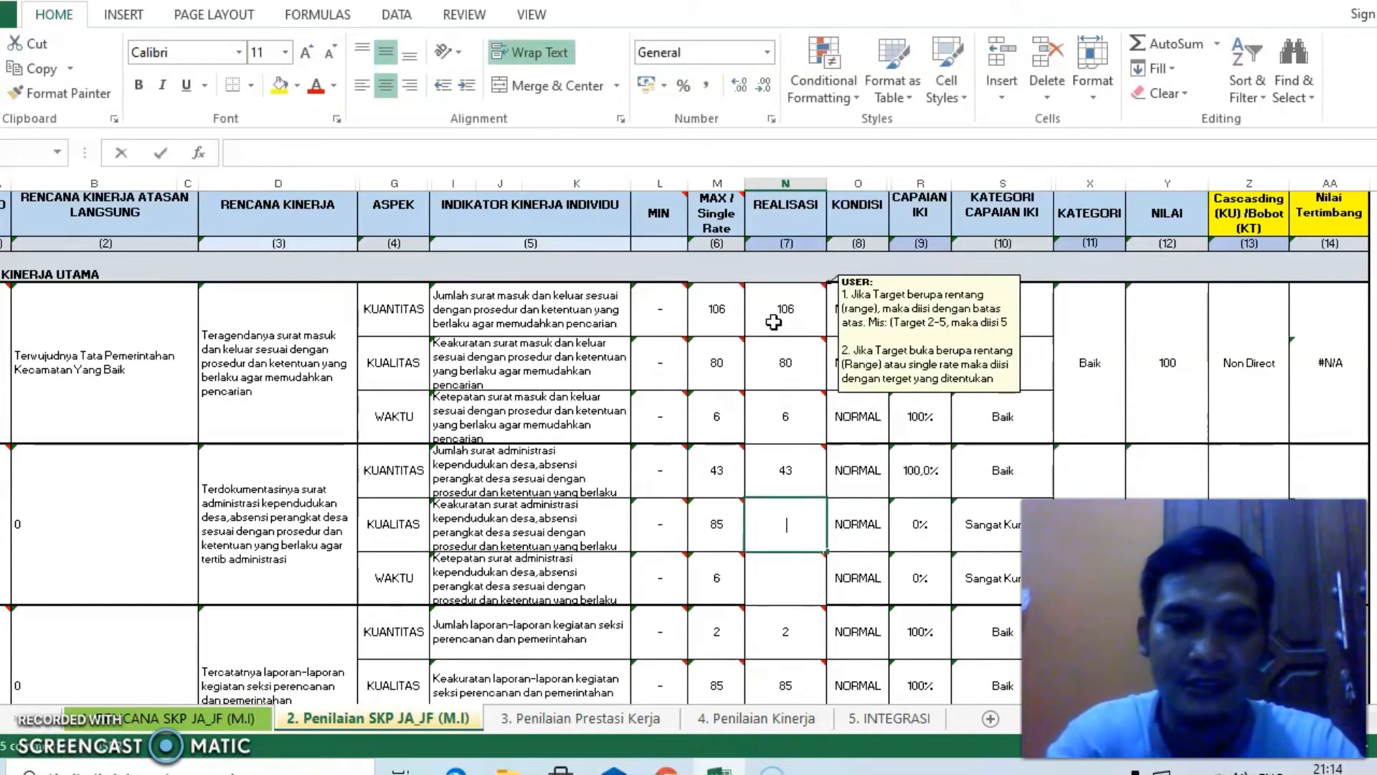
{"action": "type", "text": "85"}
{"action": "key", "text": "Return"}
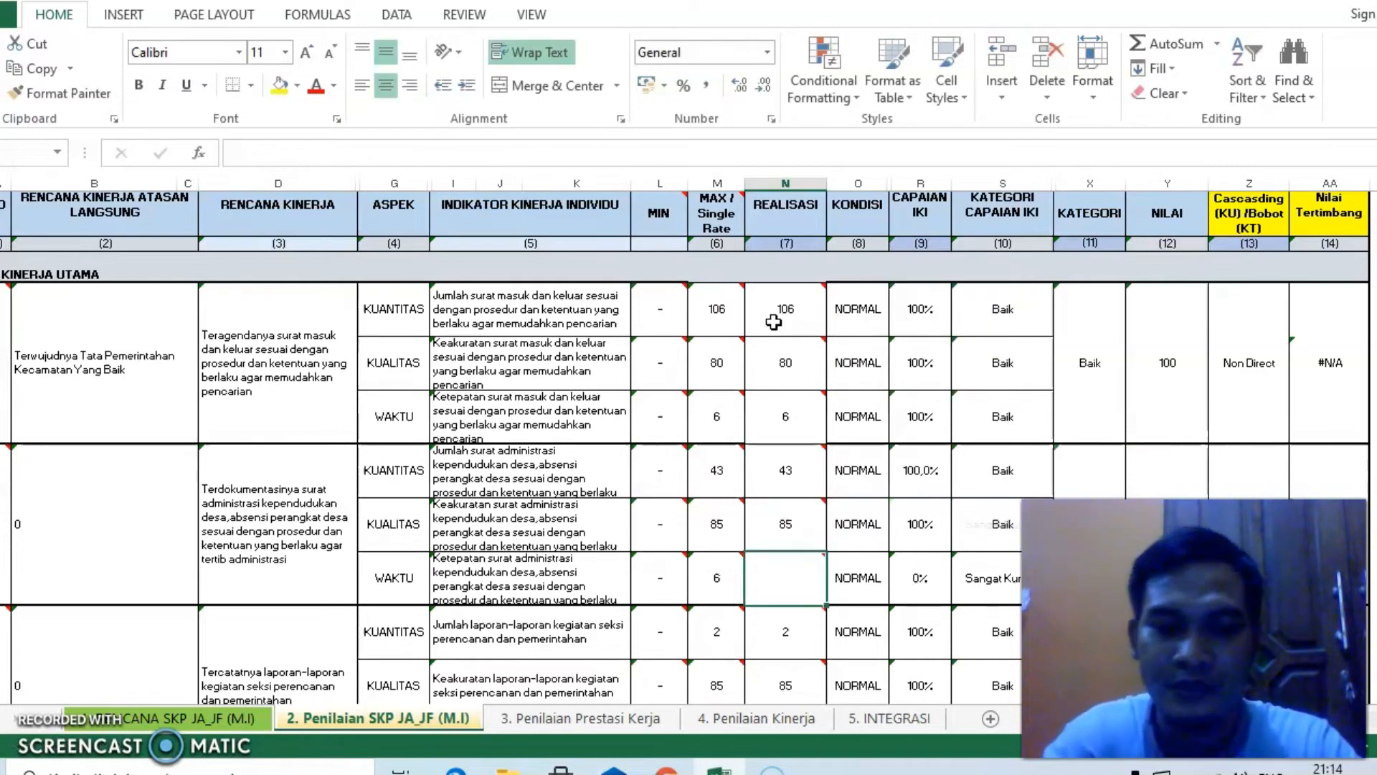
{"action": "key", "text": "Return"}
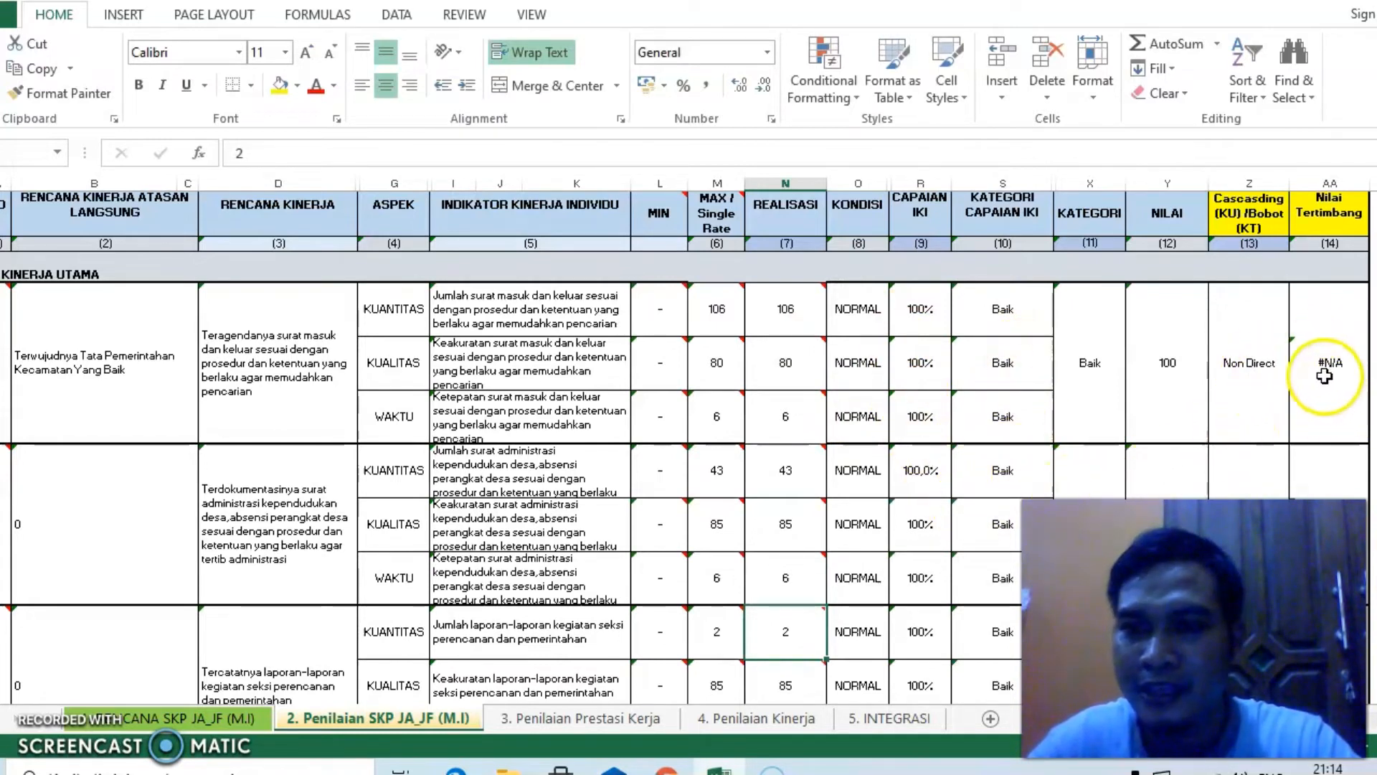
Change the first activity's Cascasding value to Direct
{"action": "left_click", "coordinate": [1245, 369]}
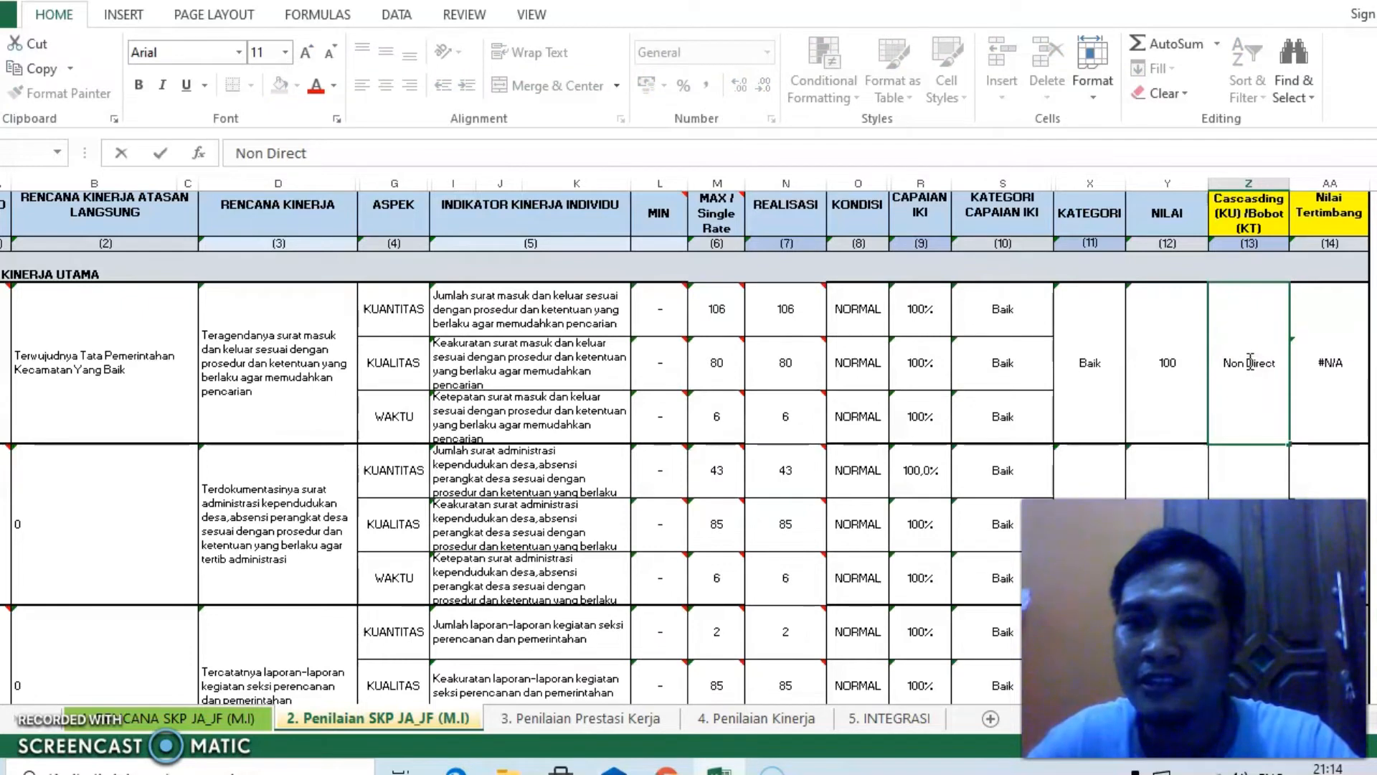
{"action": "key", "text": "BackSpace"}
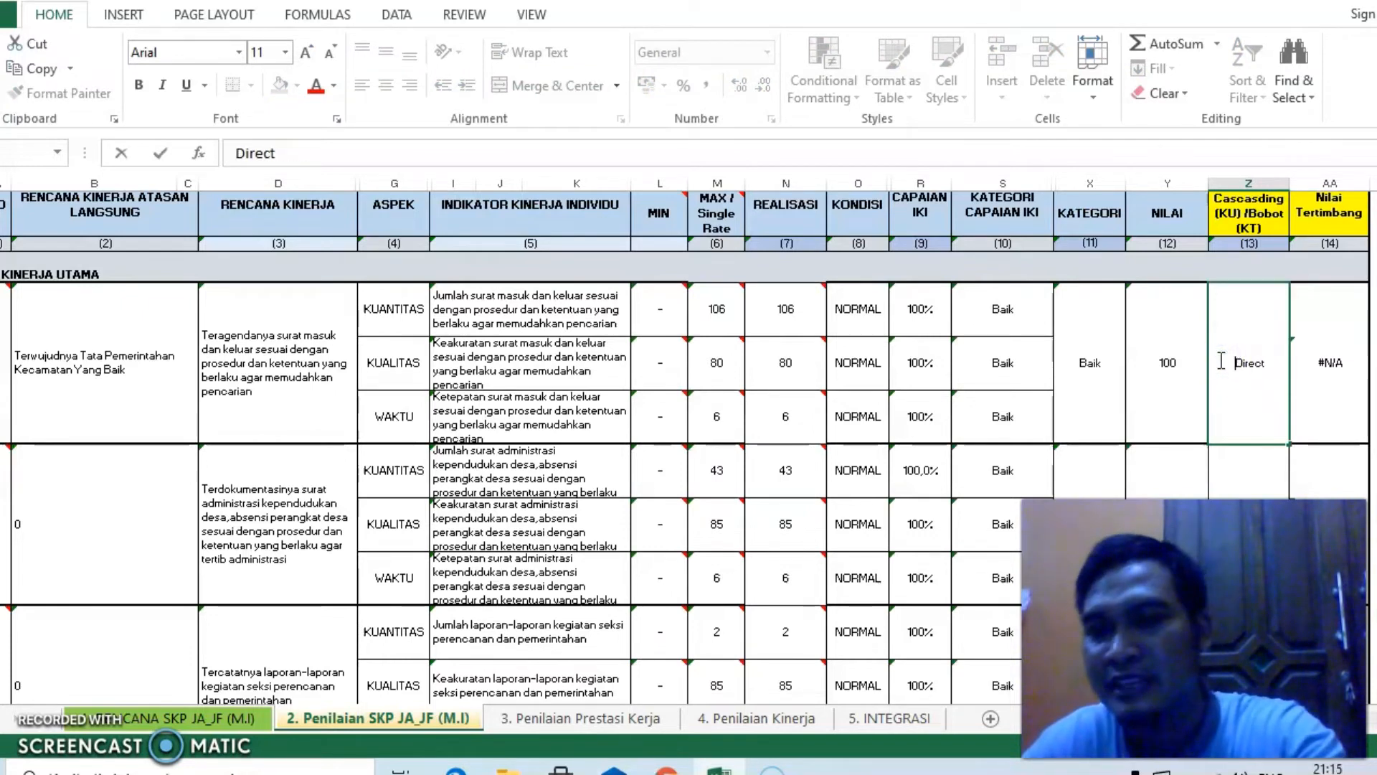
{"action": "key", "text": "Return"}
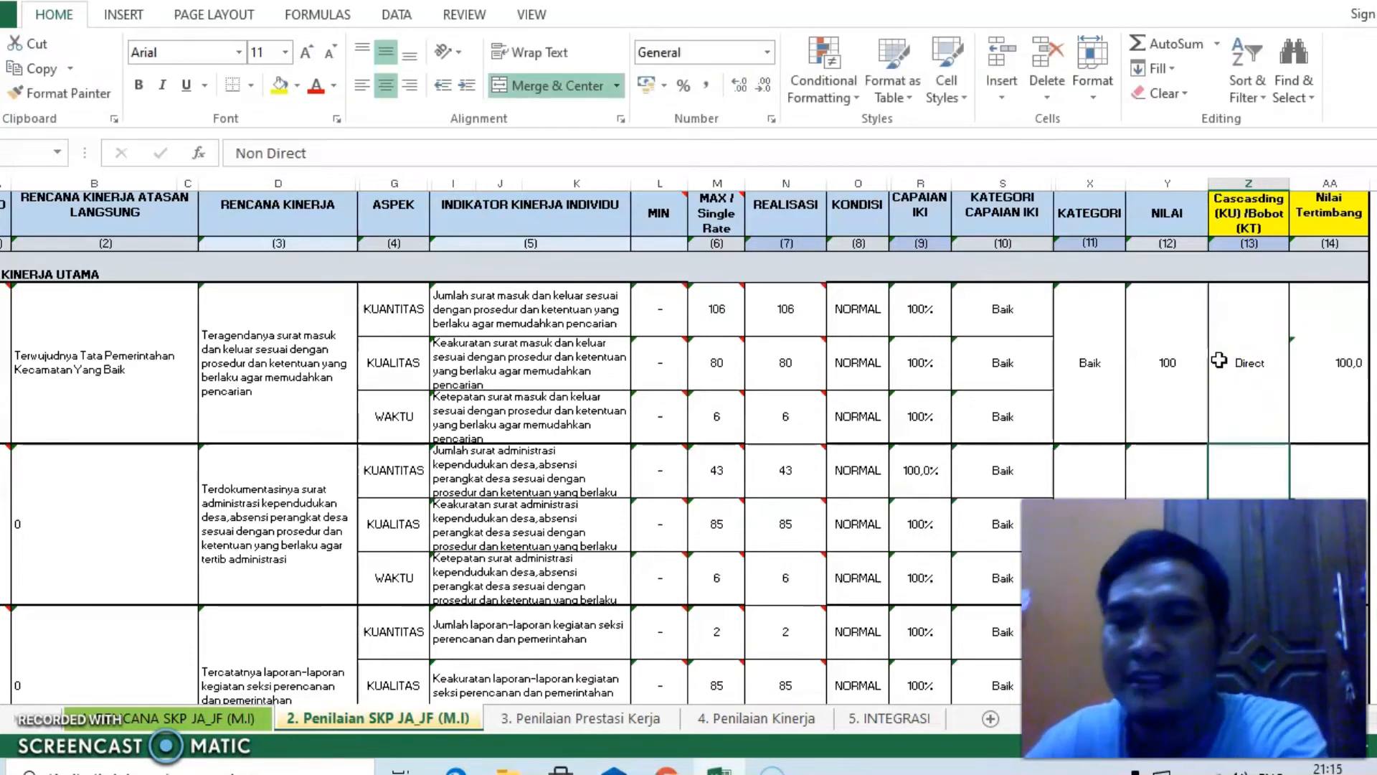
{"action": "left_click", "coordinate": [1228, 387]}
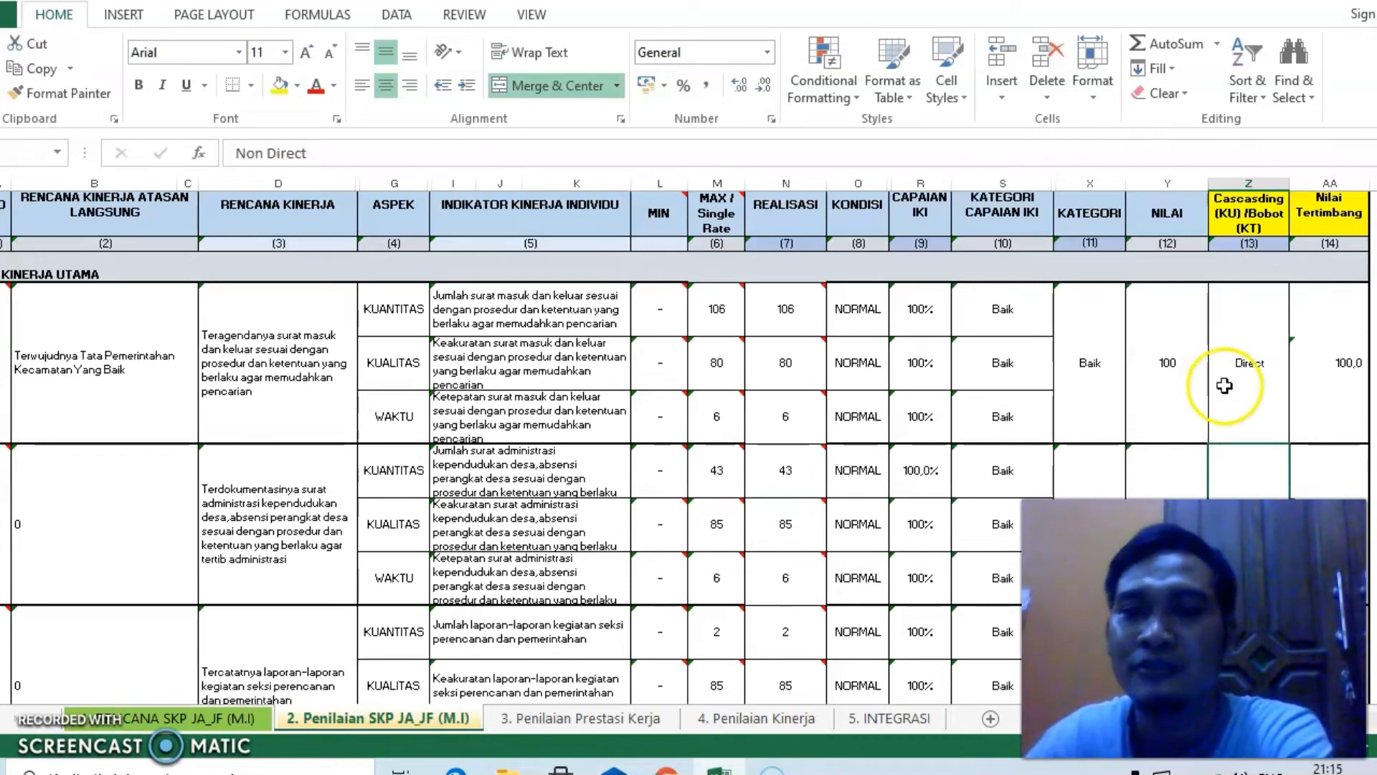
Change the second activity's Cascasding value to Direct
{"action": "scroll", "coordinate": [1231, 389], "scroll_direction": "down", "scroll_amount": 1}
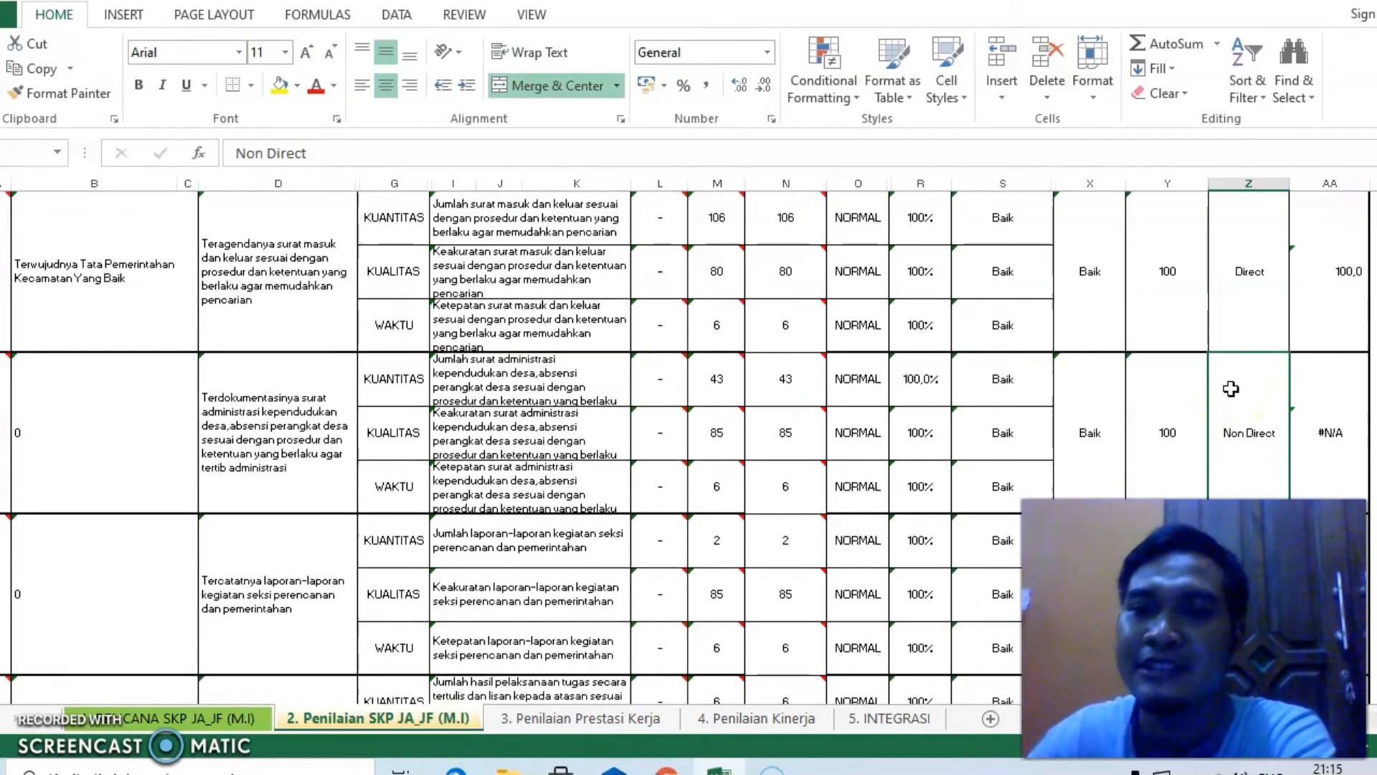
{"action": "scroll", "coordinate": [1236, 411], "scroll_direction": "down", "scroll_amount": 1}
{"action": "left_click", "coordinate": [1243, 290]}
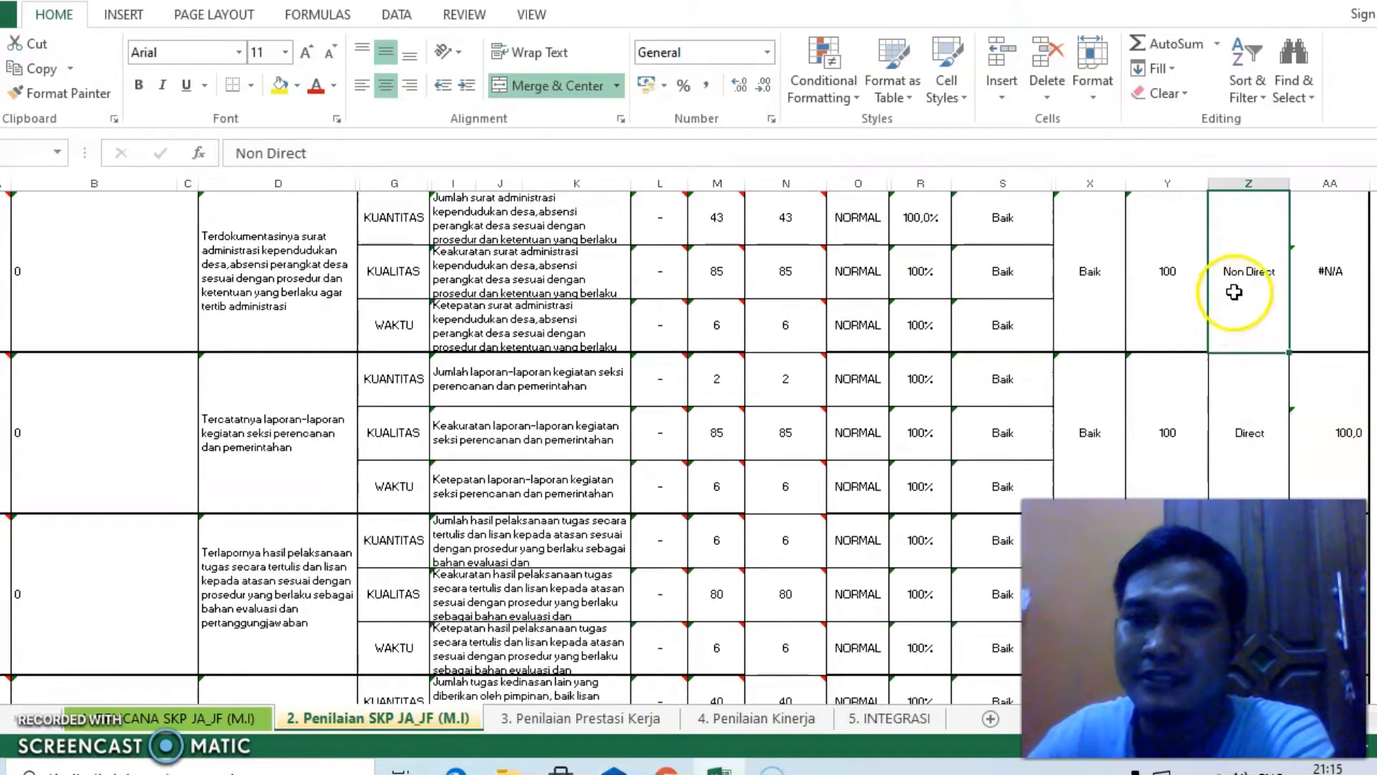
{"action": "double_click", "coordinate": [1249, 278]}
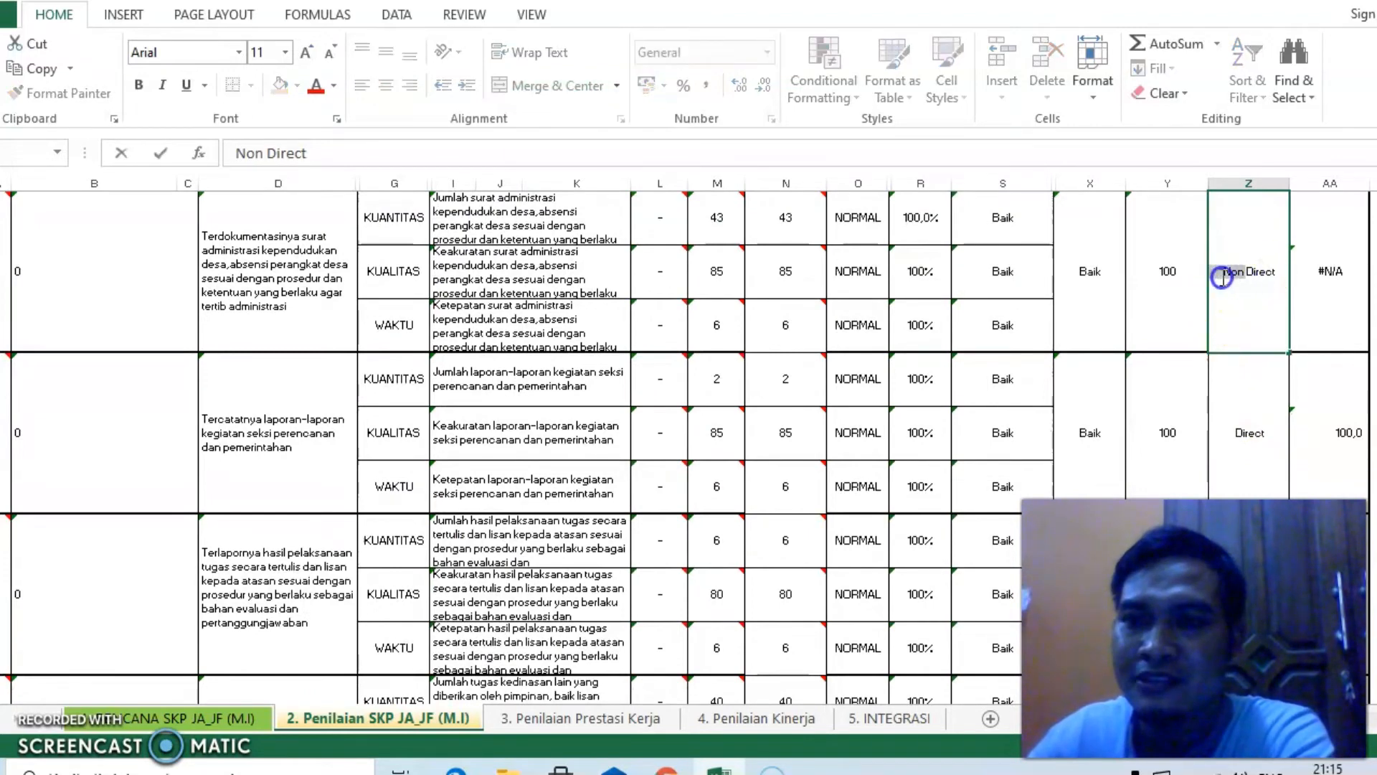
{"action": "double_click", "coordinate": [1222, 278]}
{"action": "key", "text": "BackSpace"}
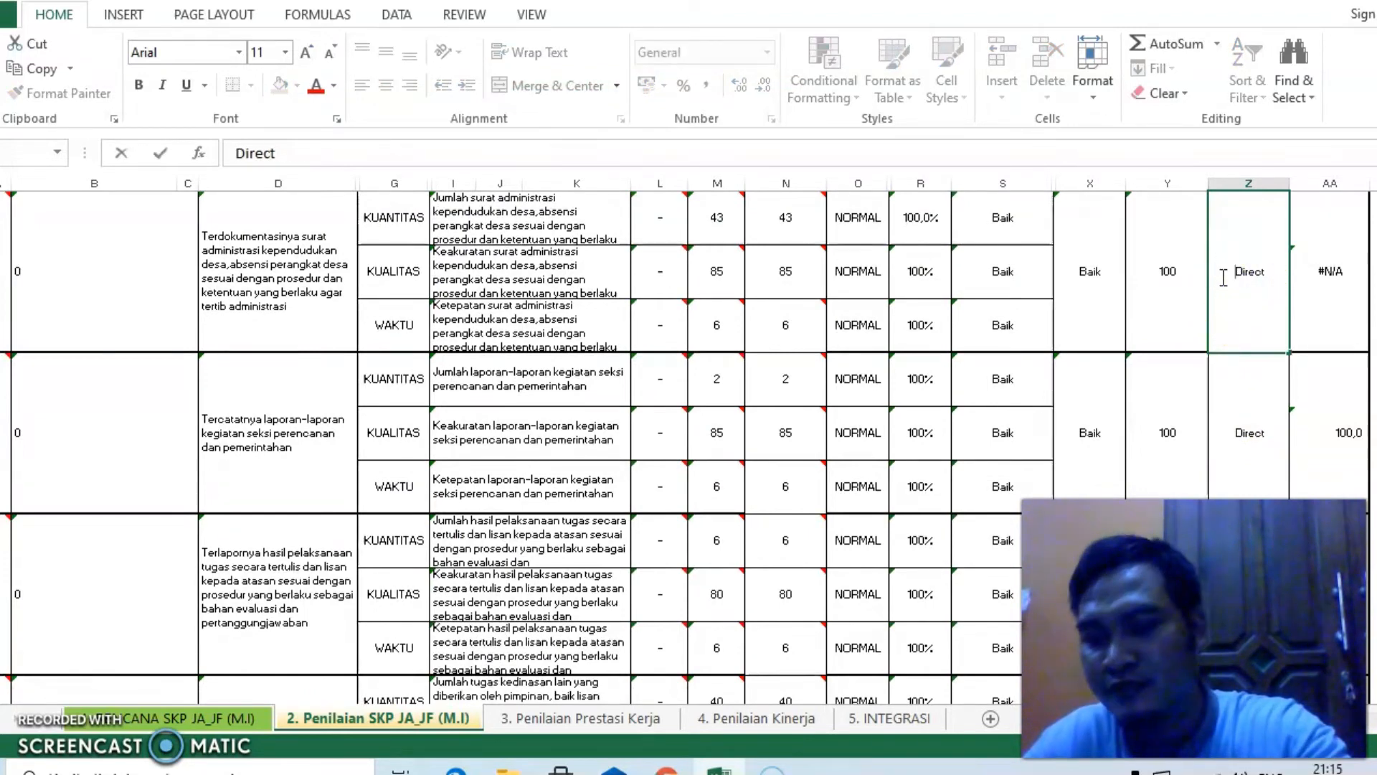
{"action": "key", "text": "Return"}
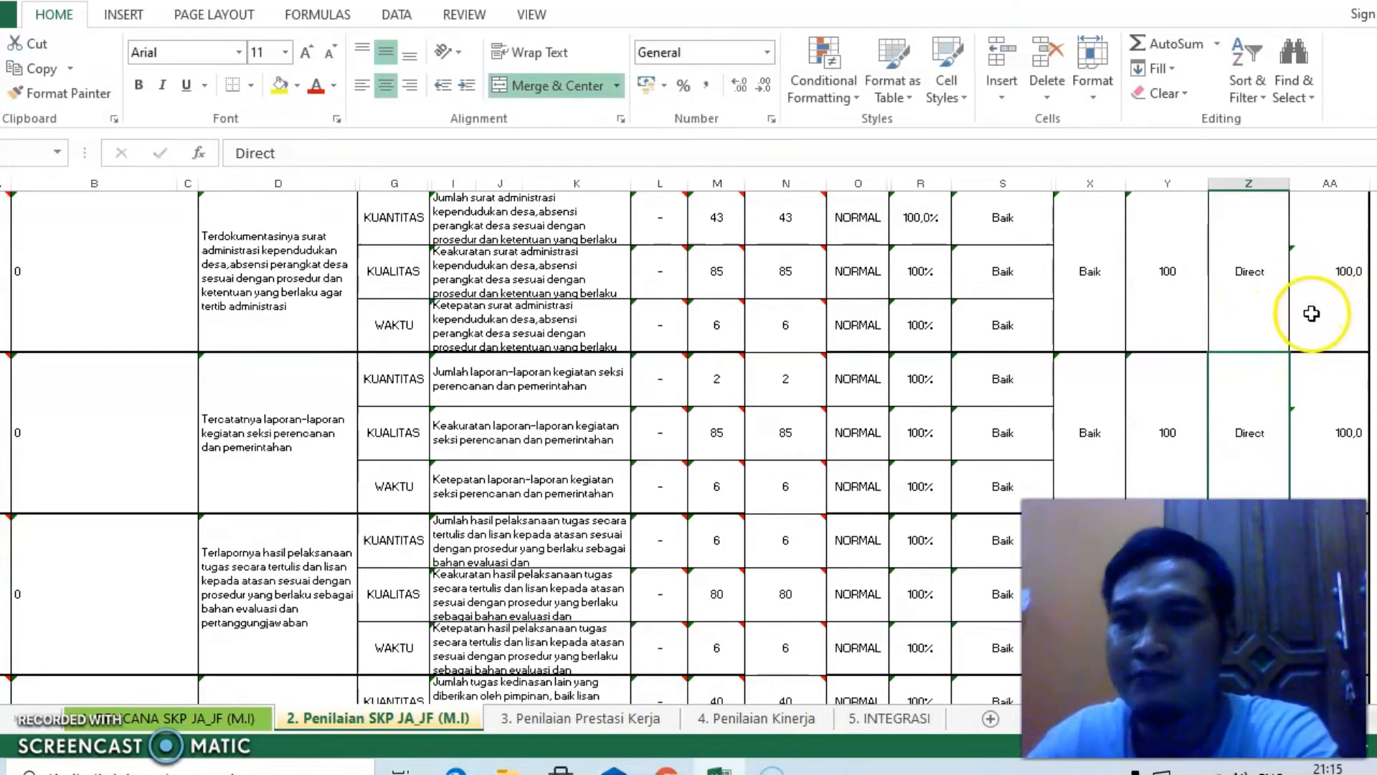
Clear the zeros from the Rencana Kinerja Atasan Langsung column for the second through fifth activities
{"action": "scroll", "coordinate": [1294, 378], "scroll_direction": "down", "scroll_amount": 6}
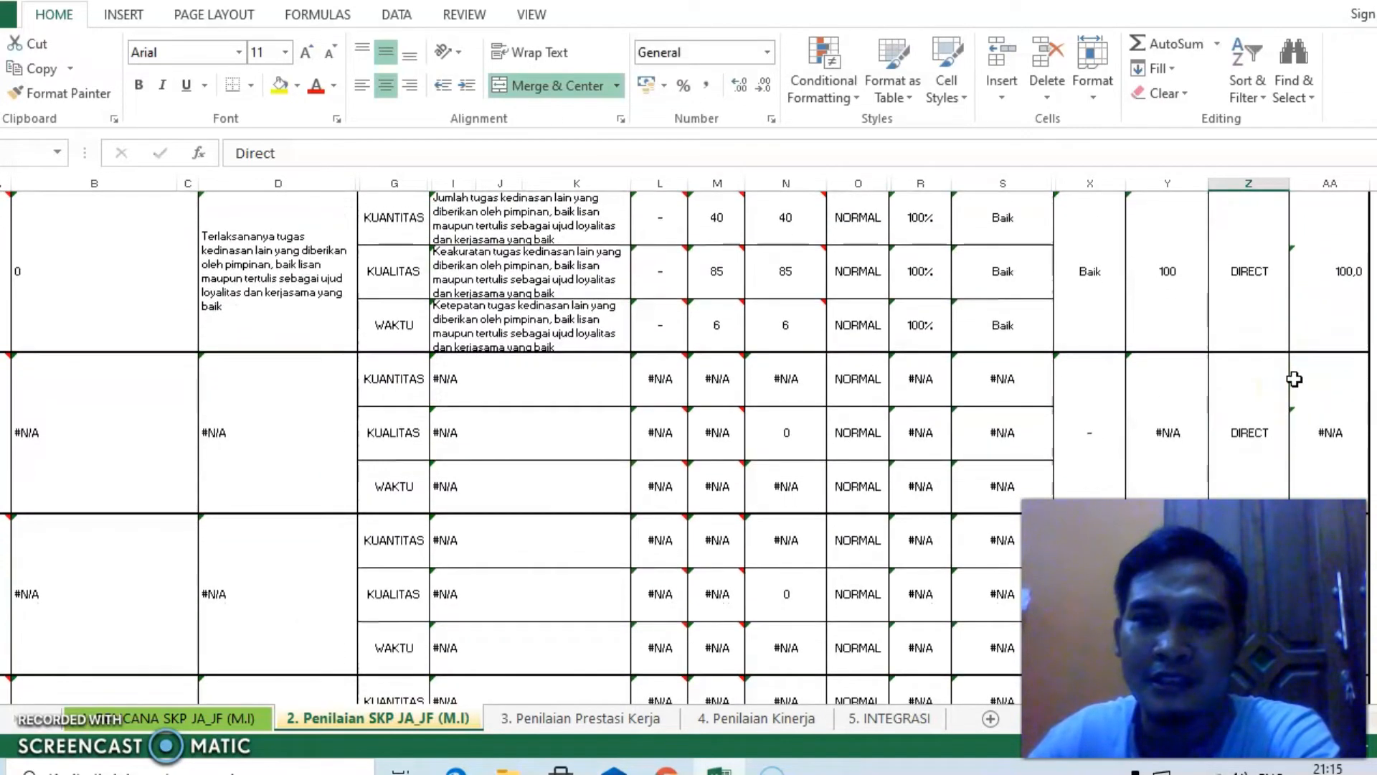
{"action": "scroll", "coordinate": [1294, 379], "scroll_direction": "up", "scroll_amount": 3}
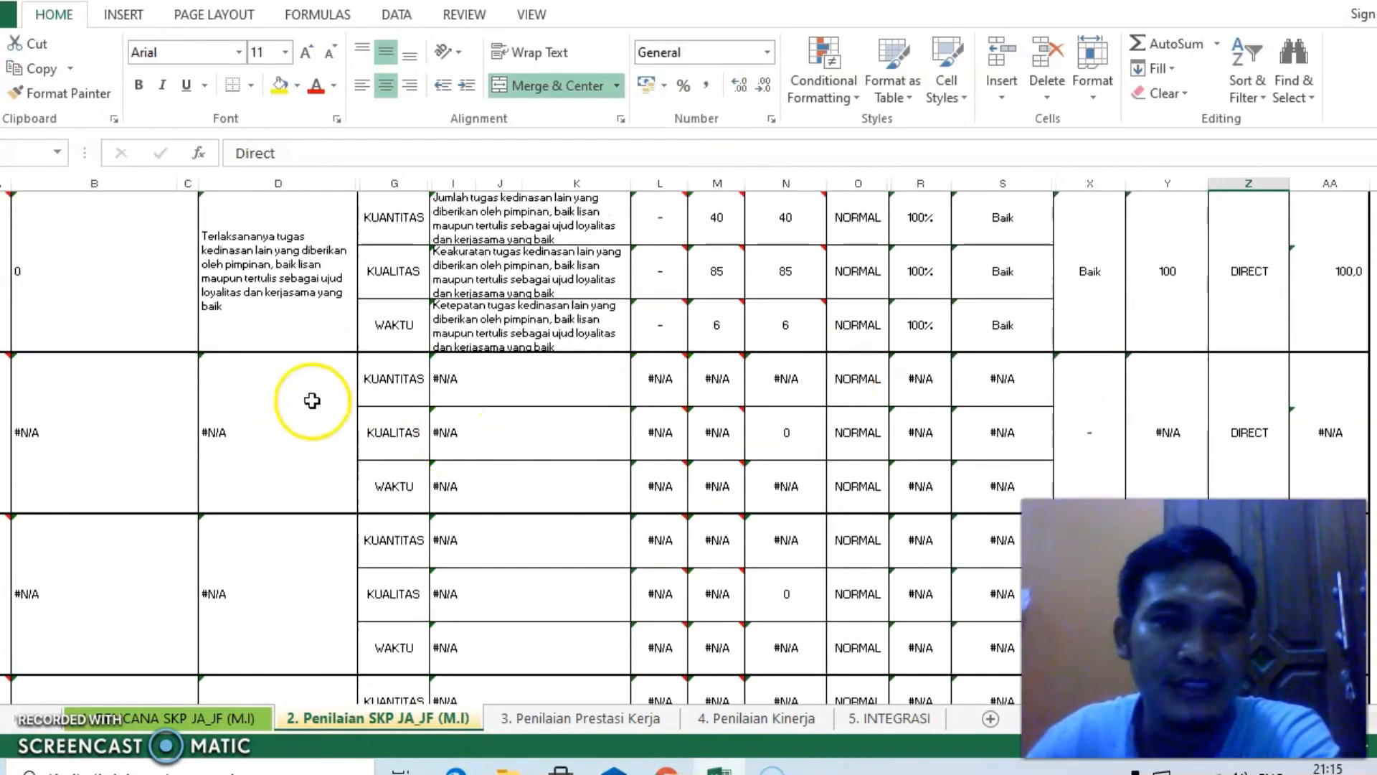
{"action": "scroll", "coordinate": [79, 358], "scroll_direction": "up", "scroll_amount": 4}
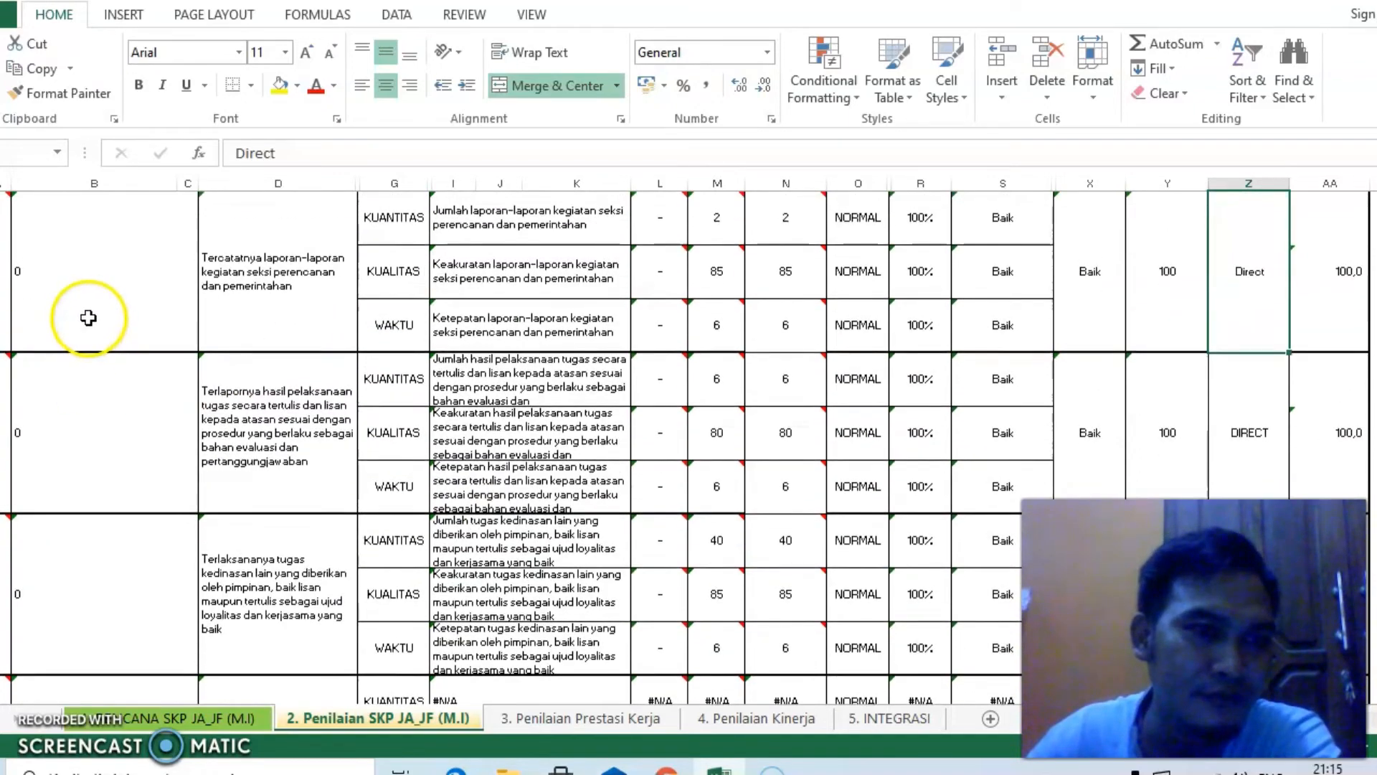
{"action": "scroll", "coordinate": [88, 318], "scroll_direction": "up", "scroll_amount": 1}
{"action": "left_click_drag", "start_coordinate": [74, 372], "coordinate": [98, 550]}
{"action": "scroll", "coordinate": [98, 550], "scroll_direction": "up", "scroll_amount": 6}
{"action": "scroll", "coordinate": [185, 548], "scroll_direction": "down", "scroll_amount": 7}
Delete the unused #N/A activity rows above Nilai Kinerja Utama and check the formula behind that score
{"action": "left_click", "coordinate": [244, 549]}
{"action": "scroll", "coordinate": [301, 542], "scroll_direction": "down", "scroll_amount": 1}
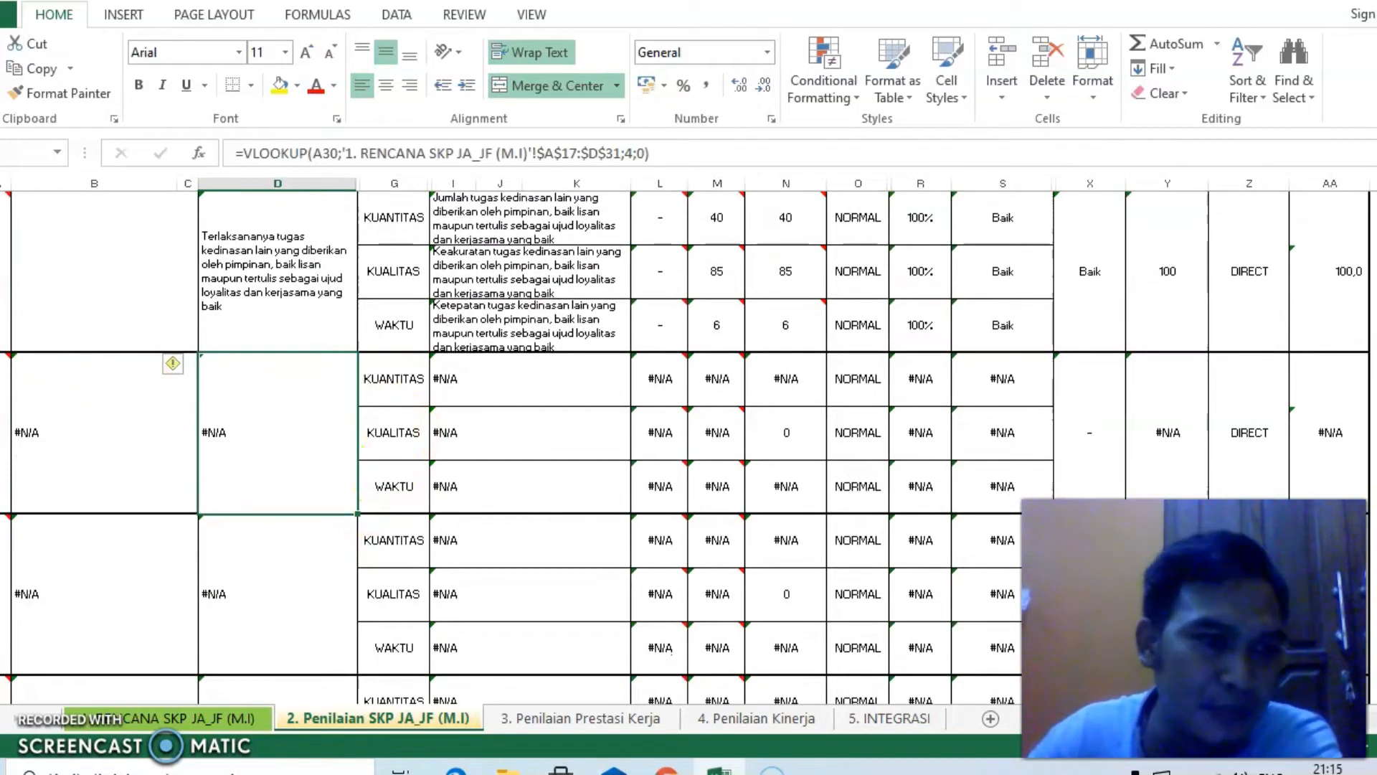
{"action": "left_click_drag", "start_coordinate": [2, 379], "coordinate": [39, 600]}
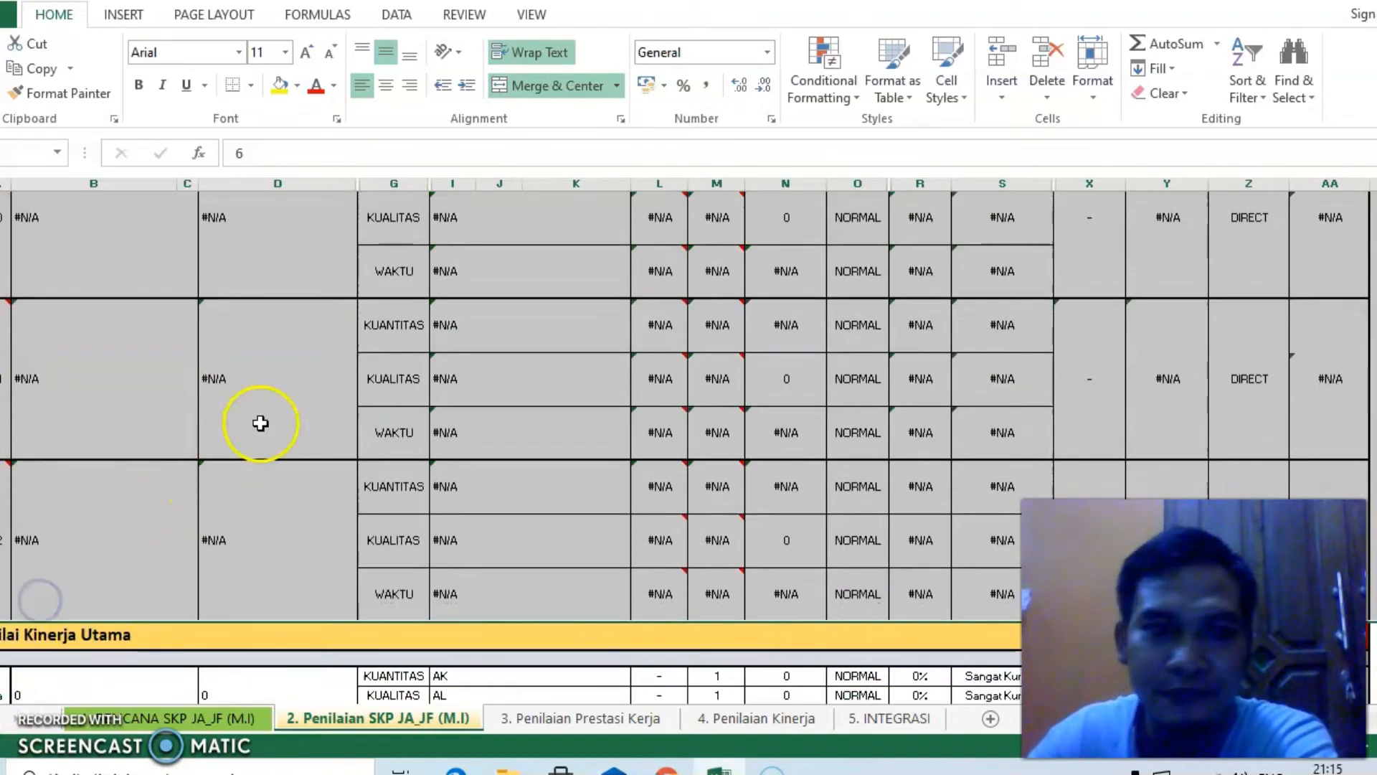
{"action": "right_click", "coordinate": [162, 353]}
{"action": "left_click", "coordinate": [195, 532]}
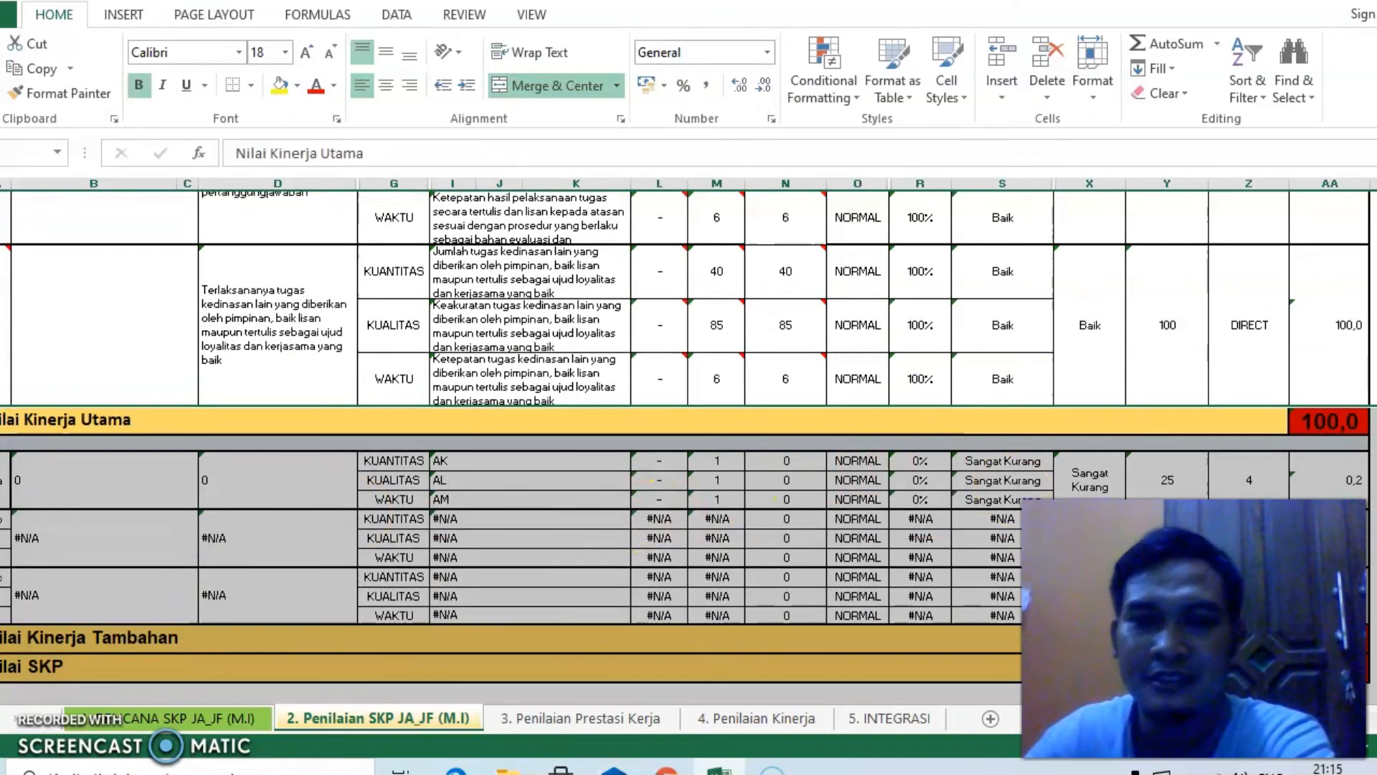
{"action": "left_click", "coordinate": [1331, 425]}
{"action": "scroll", "coordinate": [1081, 483], "scroll_direction": "down", "scroll_amount": 1}
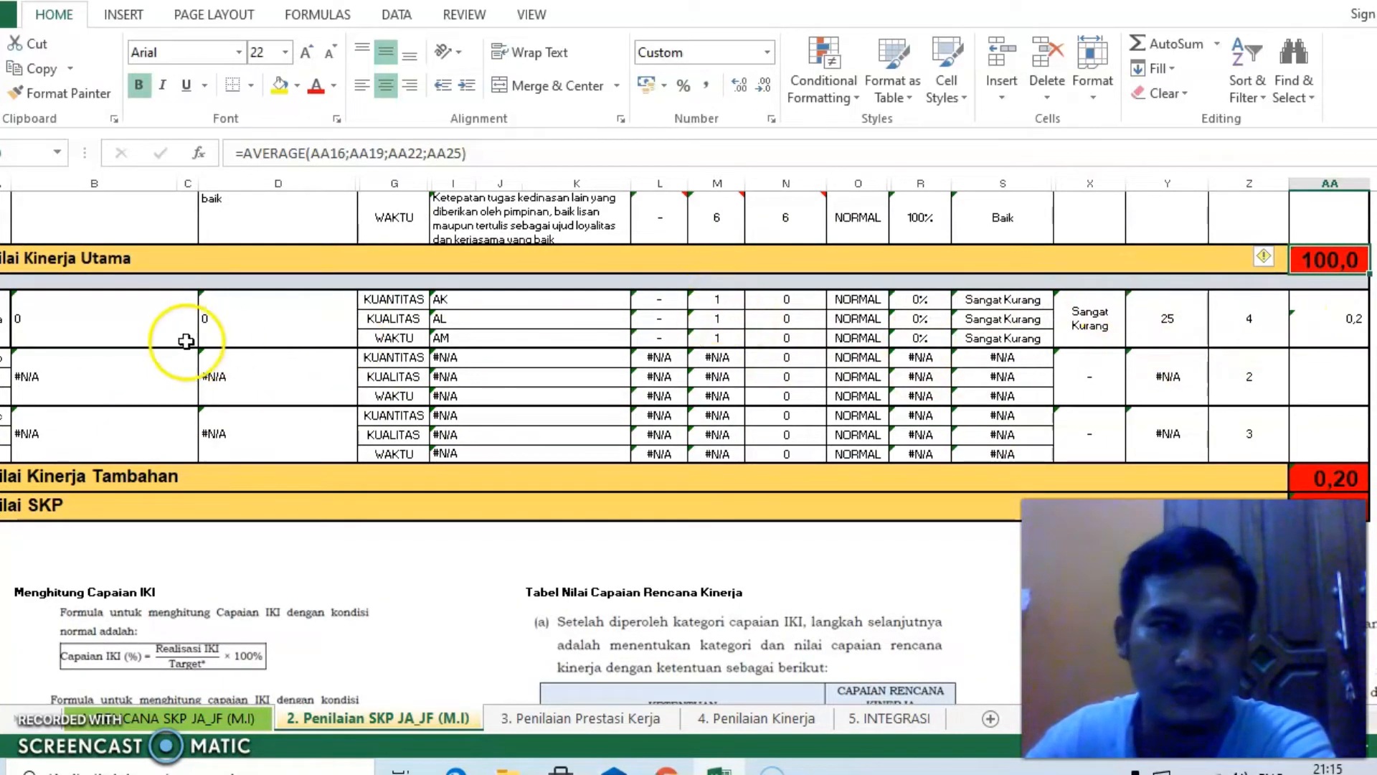
In the additional-performance row with aspects AK, AL and AM, clear the two Rencana Kinerja zeros and the Bobot value
{"action": "left_click", "coordinate": [122, 330]}
{"action": "left_click_drag", "start_coordinate": [203, 332], "coordinate": [215, 331]}
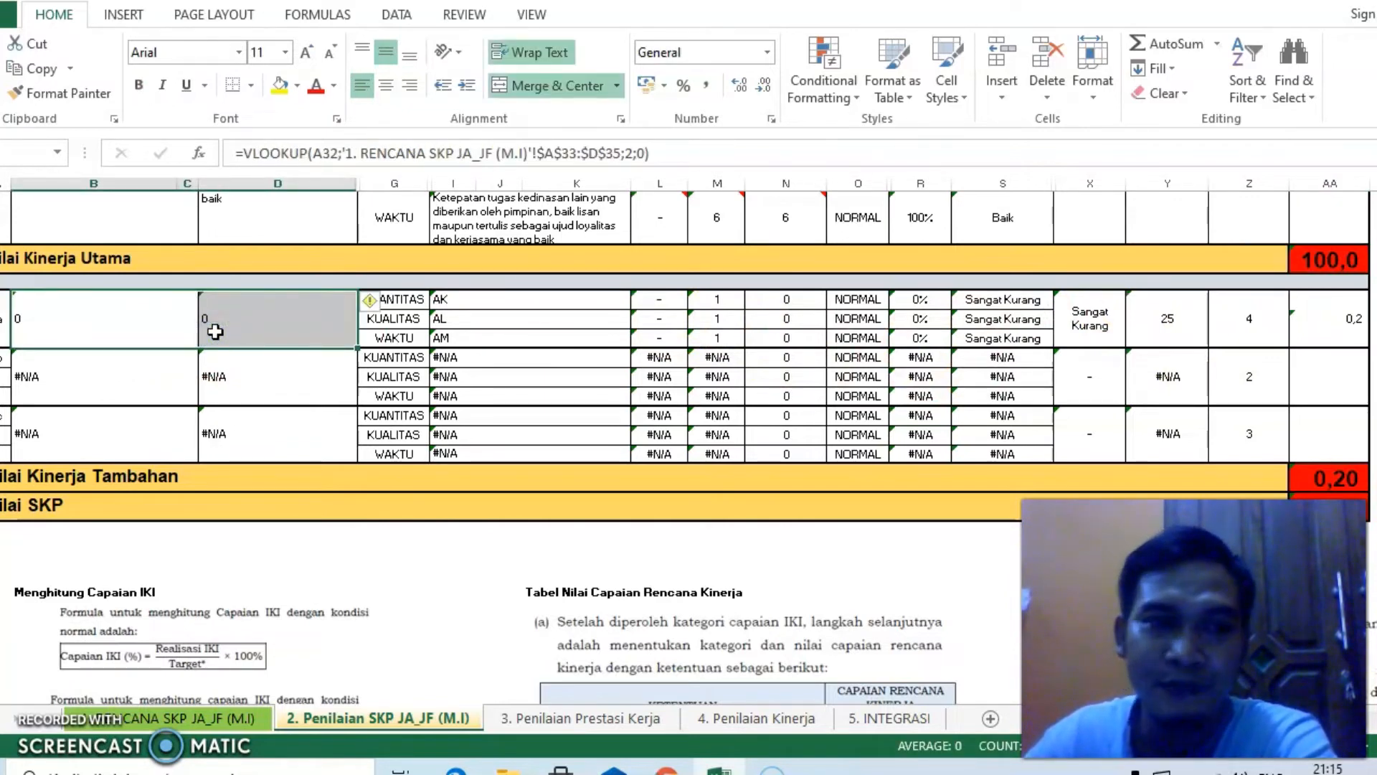
{"action": "key", "text": "Delete"}
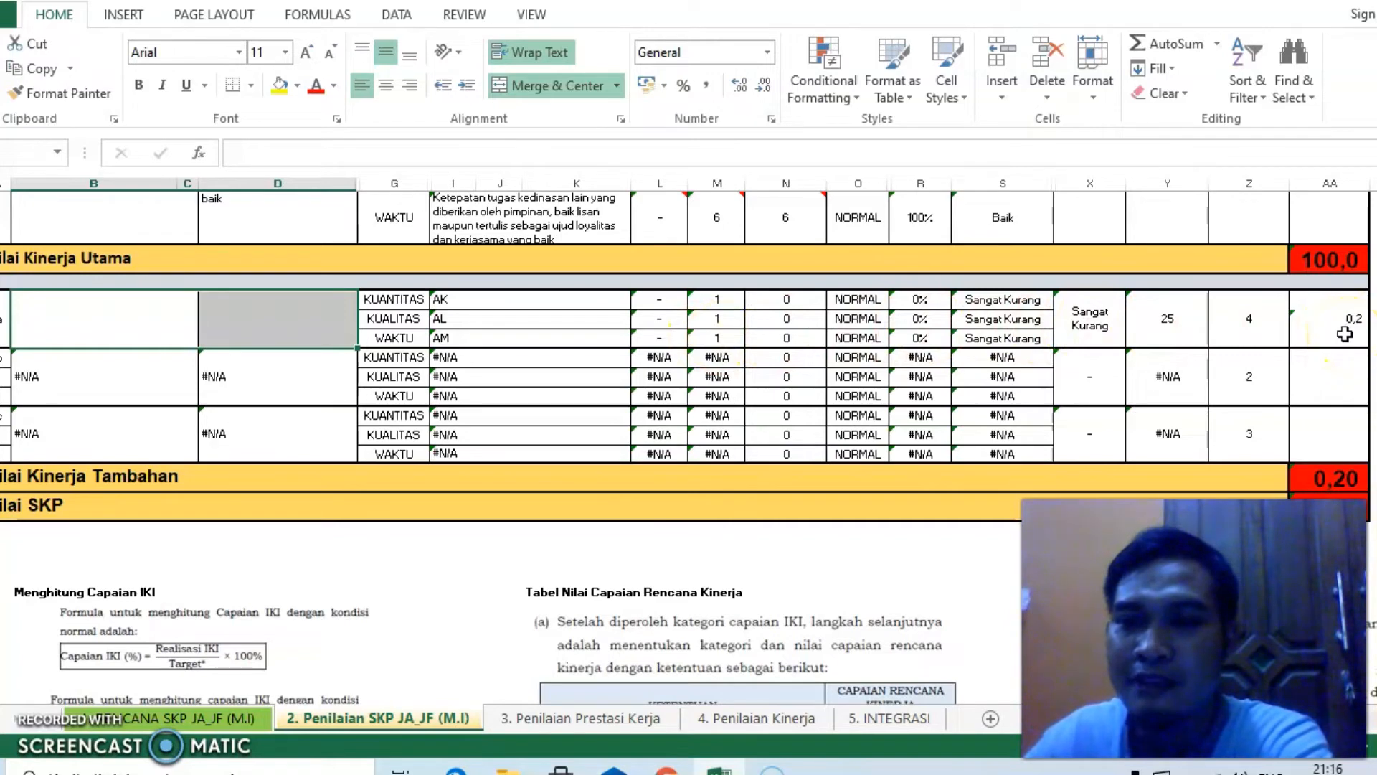
{"action": "left_click", "coordinate": [1252, 333]}
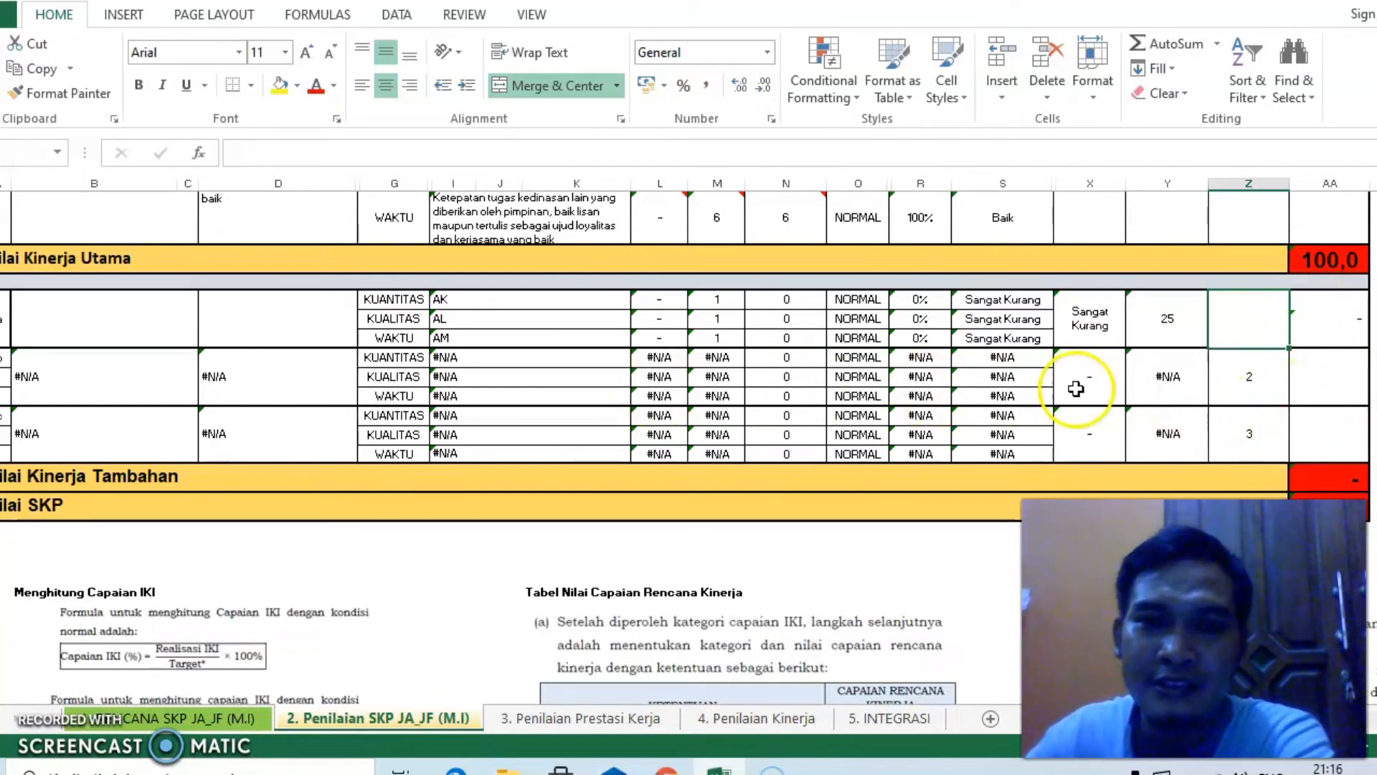
Delete the two remaining #N/A activities' rows above Nilai Kinerja Tambahan
{"action": "left_click_drag", "start_coordinate": [1162, 372], "coordinate": [1247, 428]}
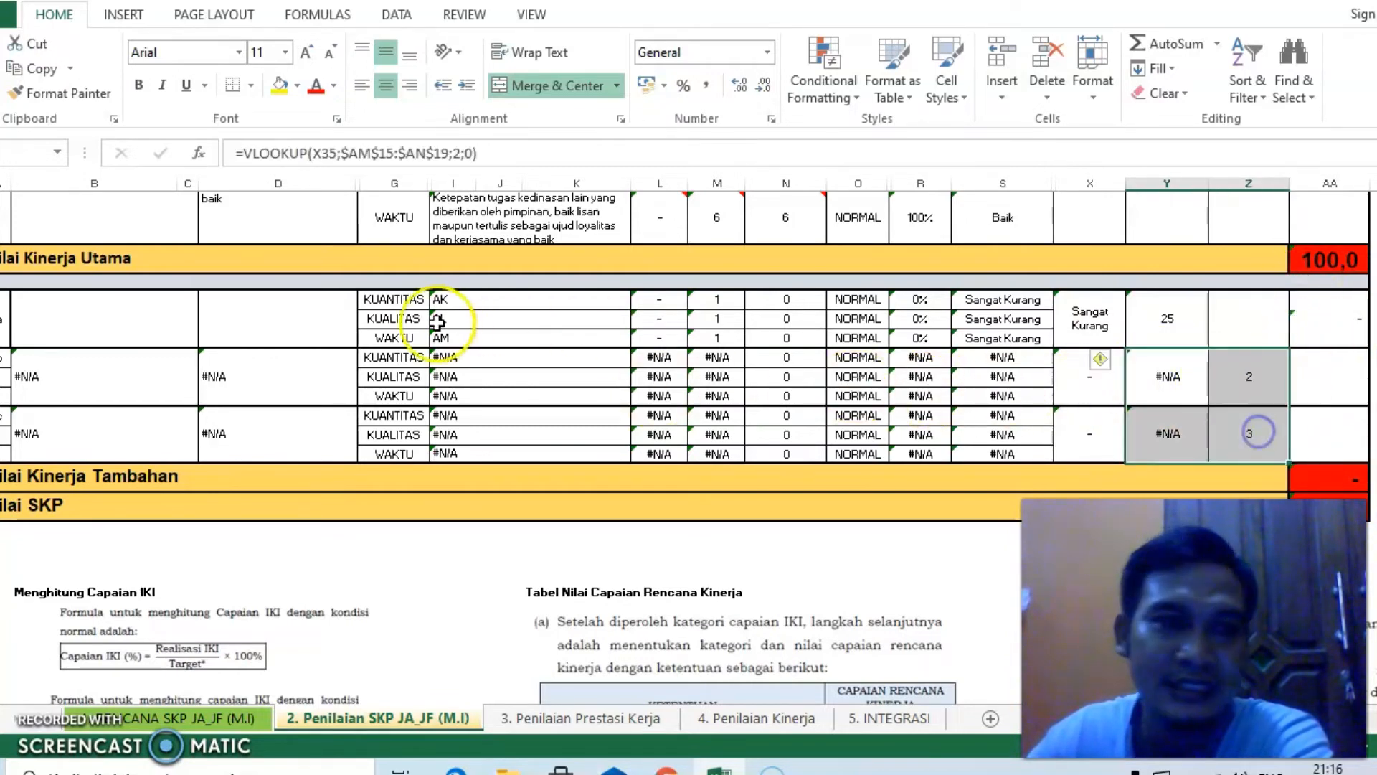
{"action": "left_click_drag", "start_coordinate": [0, 357], "coordinate": [0, 454]}
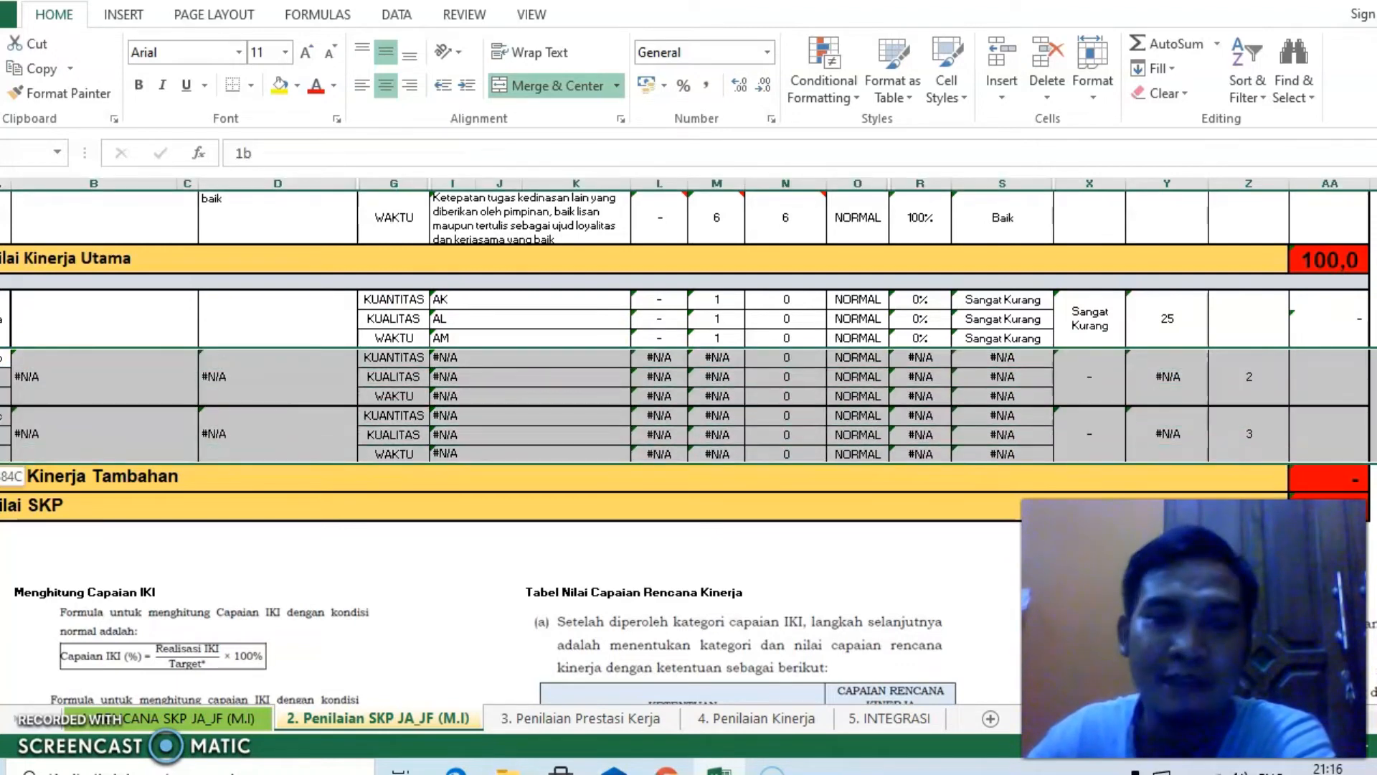
{"action": "right_click", "coordinate": [71, 382]}
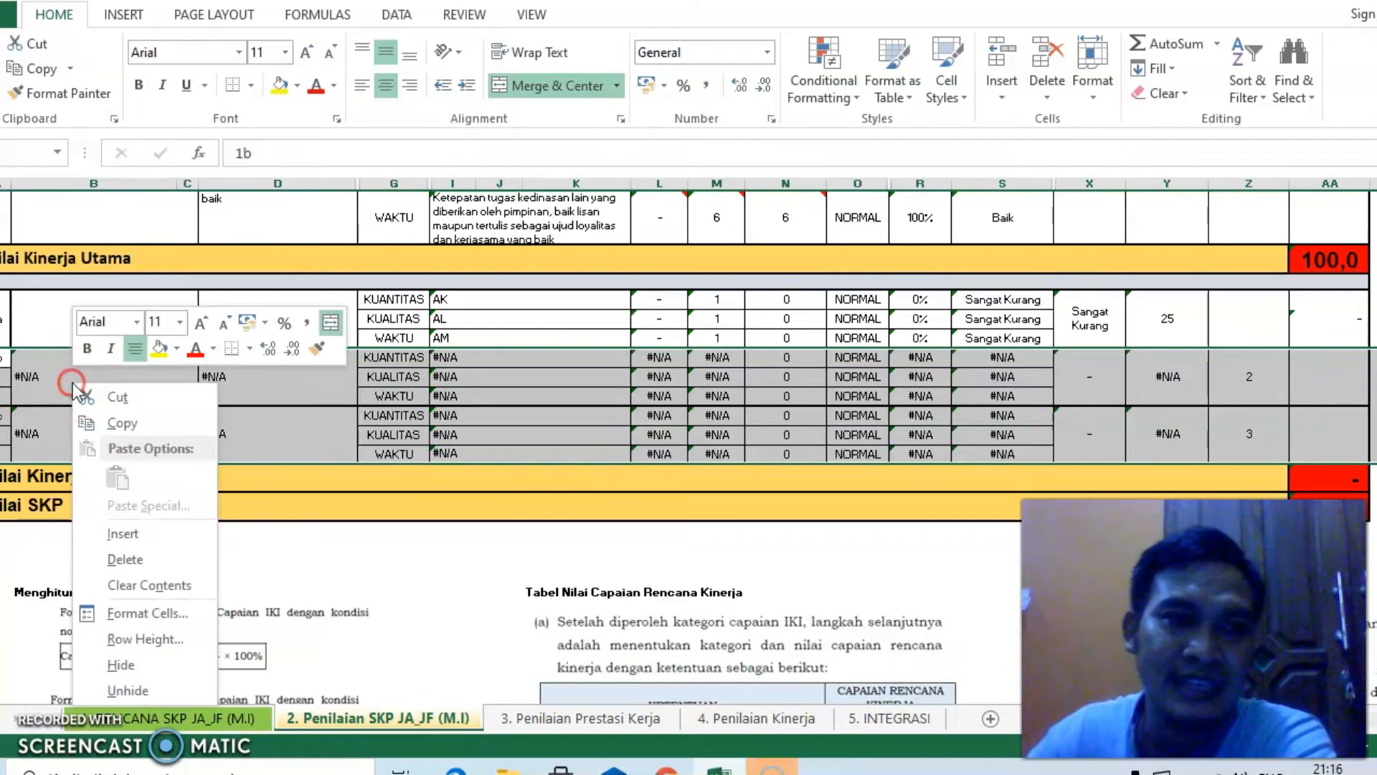
{"action": "left_click", "coordinate": [123, 559]}
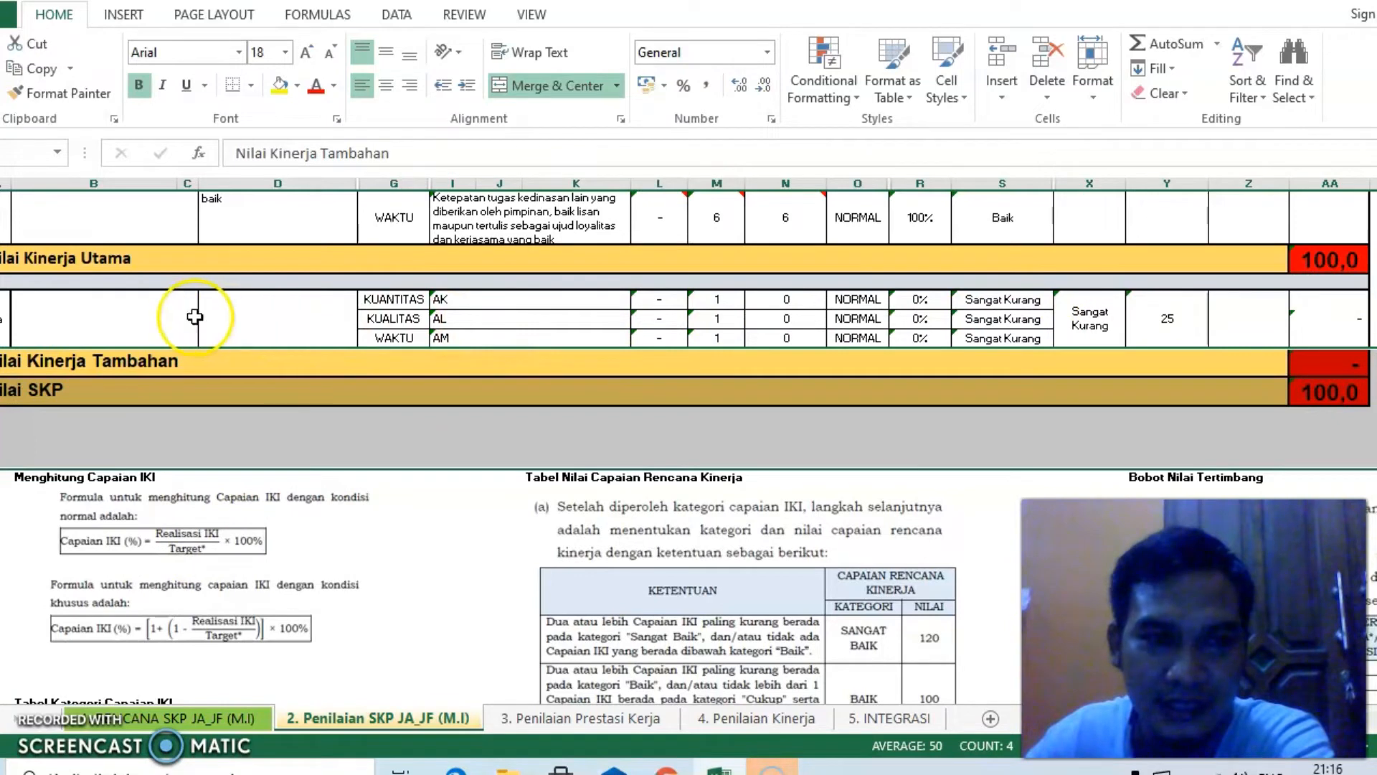
Review the cleaned assessment sheet and compare its employee header details with those on the RENCANA SKP JA_JF (M.I) sheet
{"action": "left_click", "coordinate": [154, 321]}
{"action": "left_click", "coordinate": [203, 320]}
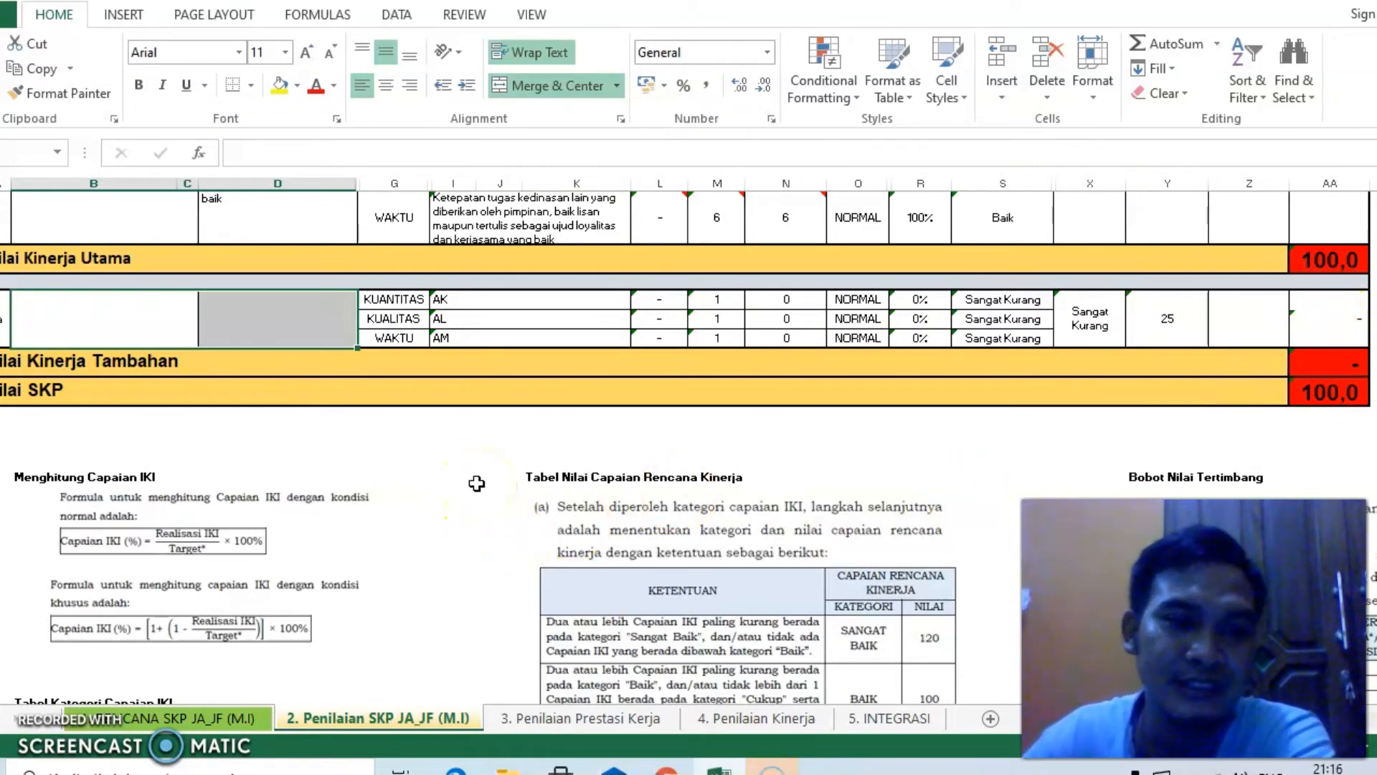
{"action": "scroll", "coordinate": [477, 483], "scroll_direction": "up", "scroll_amount": 10}
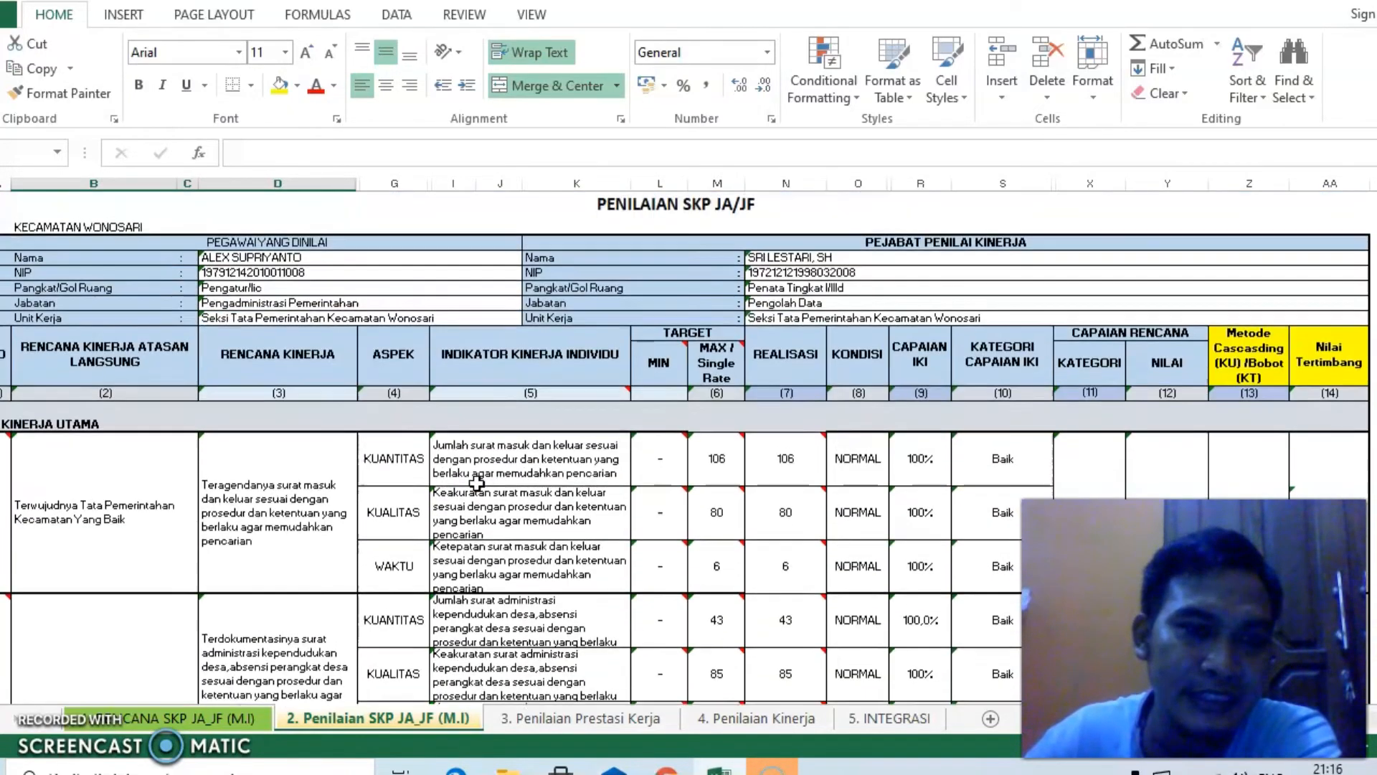
{"action": "scroll", "coordinate": [477, 483], "scroll_direction": "up", "scroll_amount": 1}
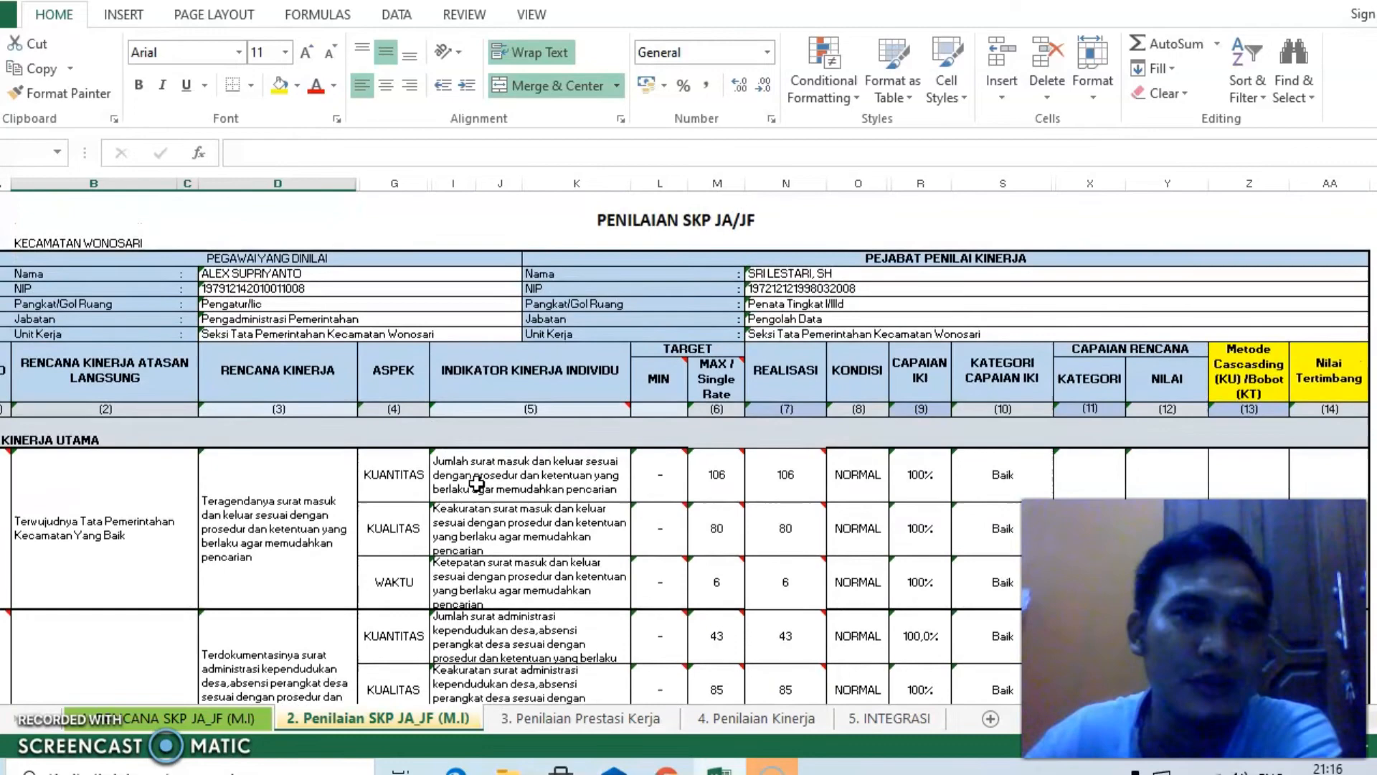
{"action": "left_click", "coordinate": [243, 713]}
{"action": "scroll", "coordinate": [320, 569], "scroll_direction": "up", "scroll_amount": 10}
{"action": "scroll", "coordinate": [323, 564], "scroll_direction": "down", "scroll_amount": 1}
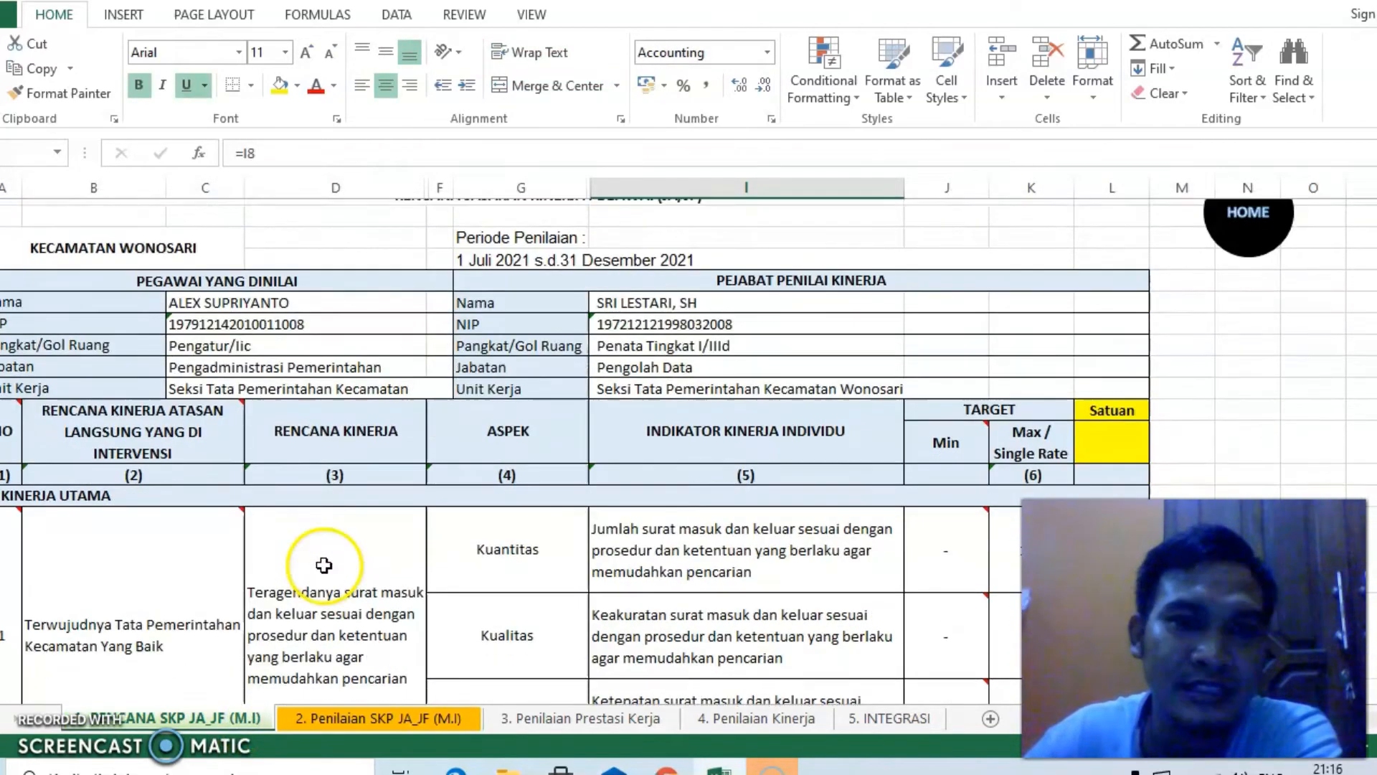
{"action": "left_click", "coordinate": [343, 718]}
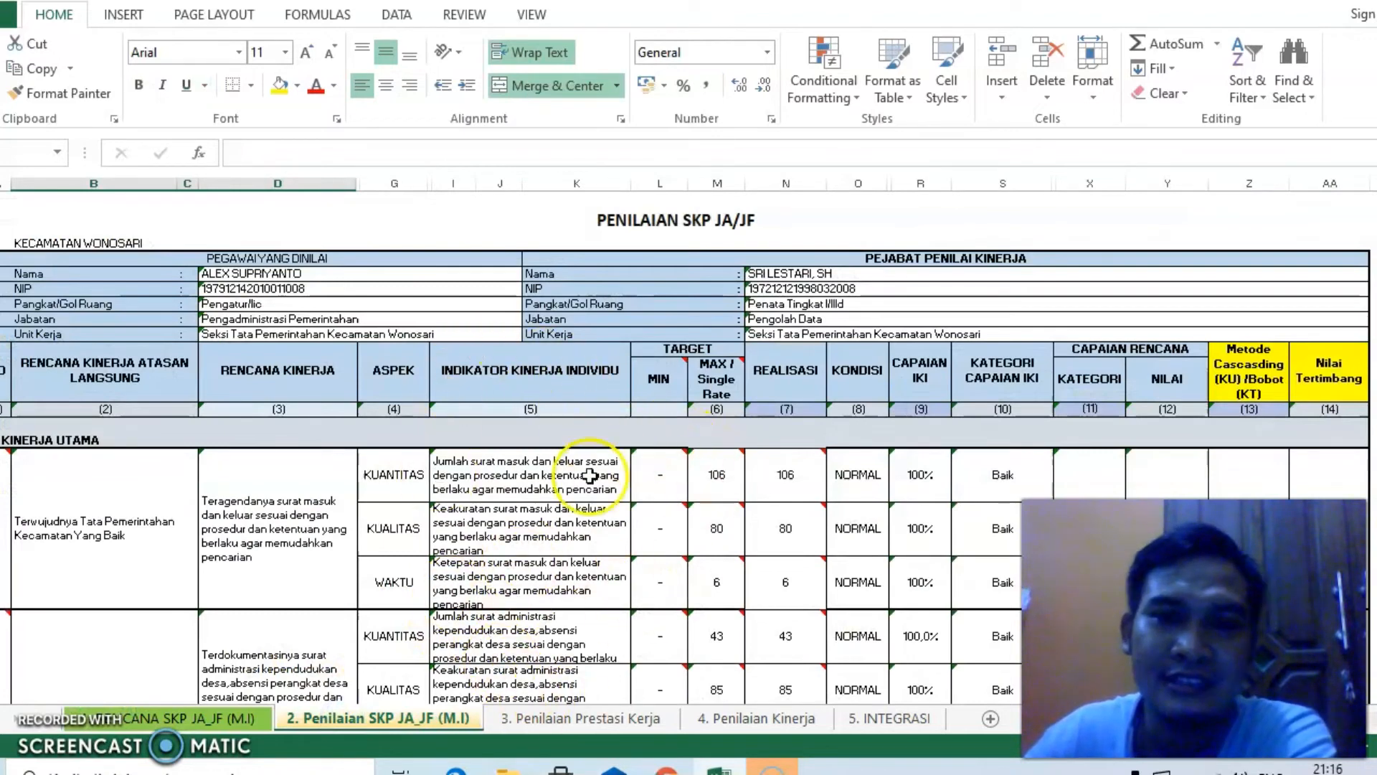
{"action": "left_click", "coordinate": [323, 272]}
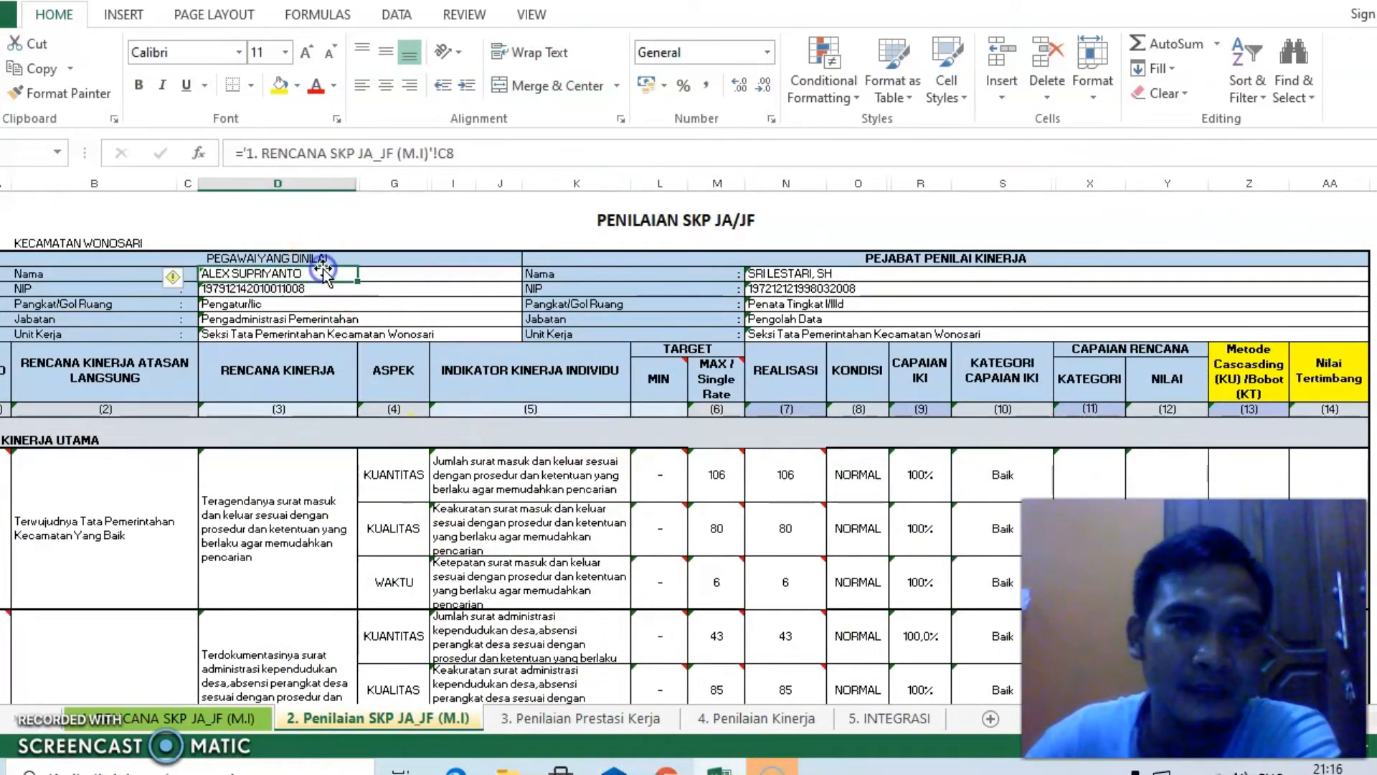
Try to copy the appraiser's name, NIP and rank from the 2. Penilaian SKP JA_JF (M.I) sheet into 3. Penilaian Prestasi Kerja
{"action": "left_click", "coordinate": [548, 722]}
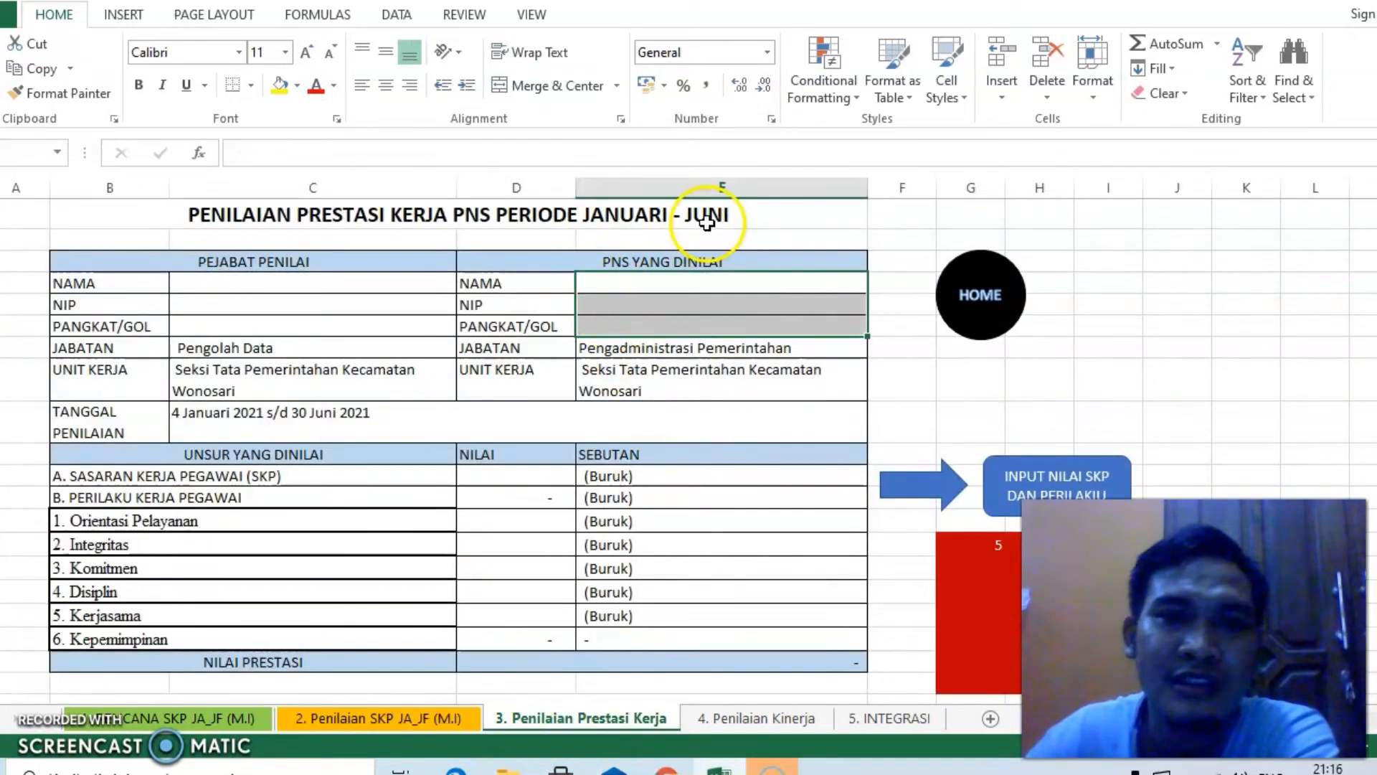
{"action": "left_click", "coordinate": [272, 287]}
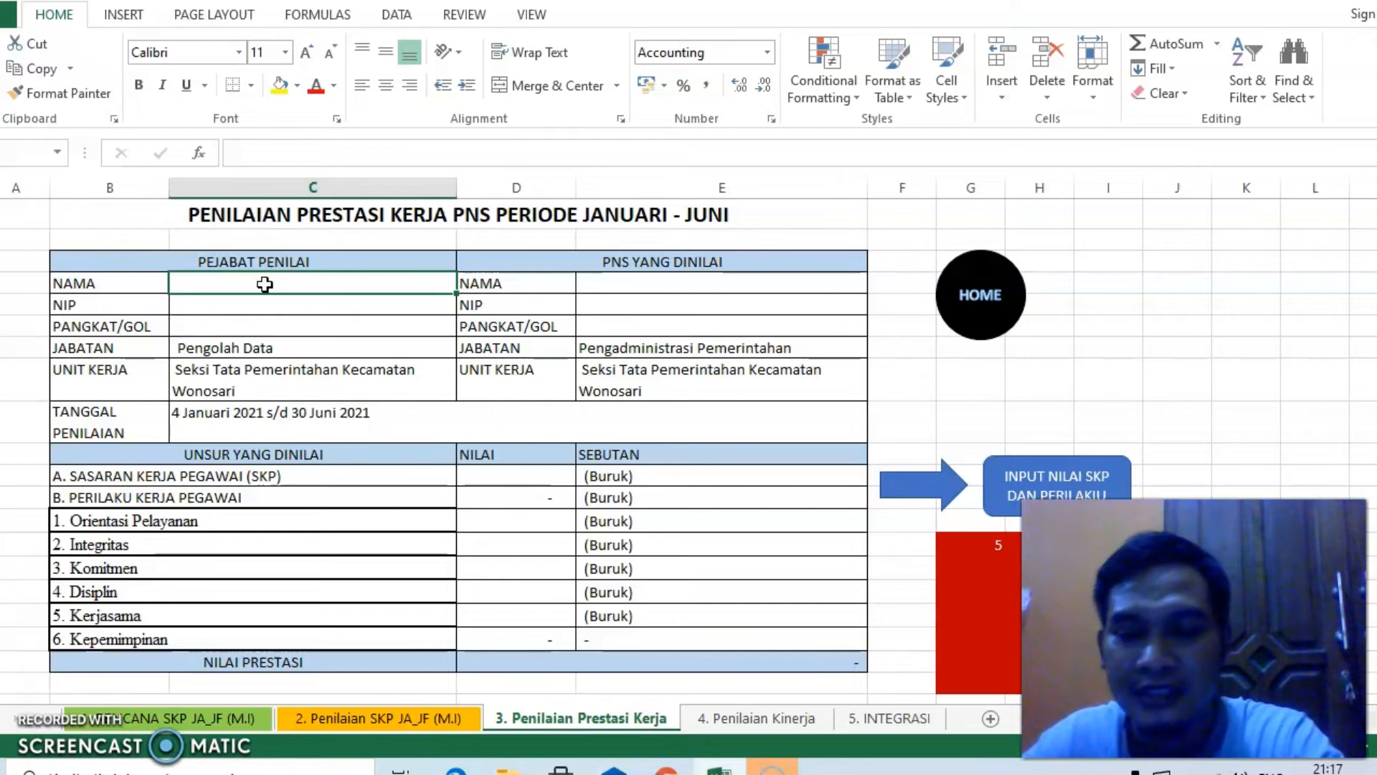
{"action": "left_click", "coordinate": [371, 717]}
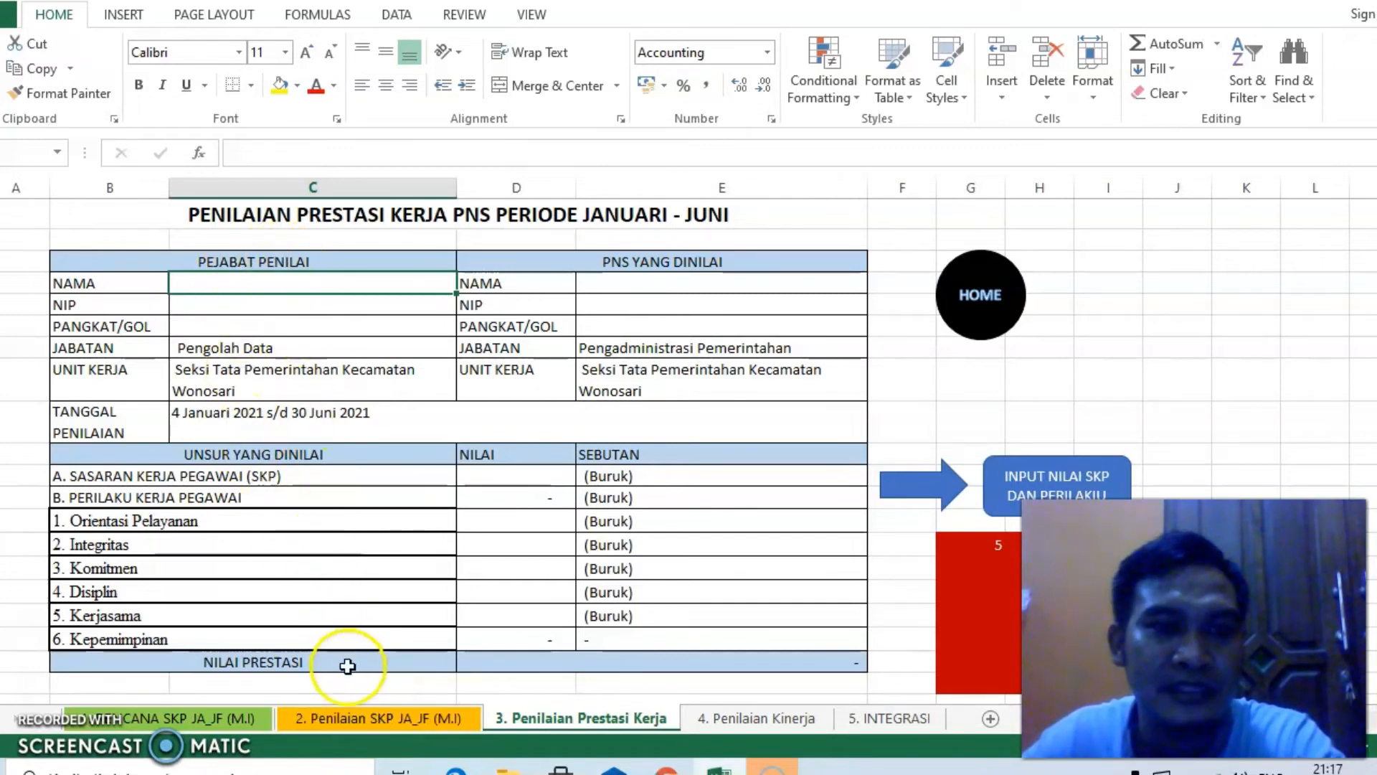
{"action": "left_click", "coordinate": [362, 715]}
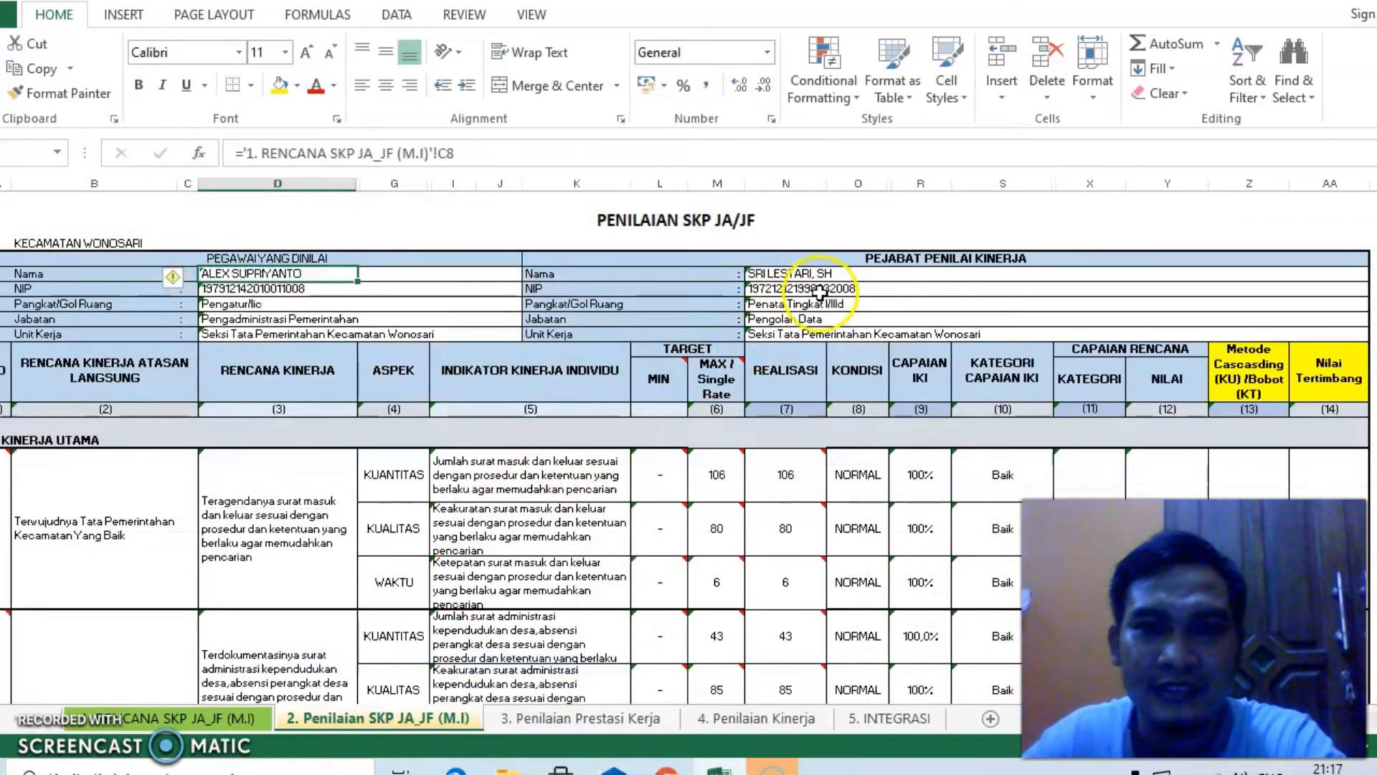
{"action": "left_click_drag", "start_coordinate": [760, 273], "coordinate": [764, 303]}
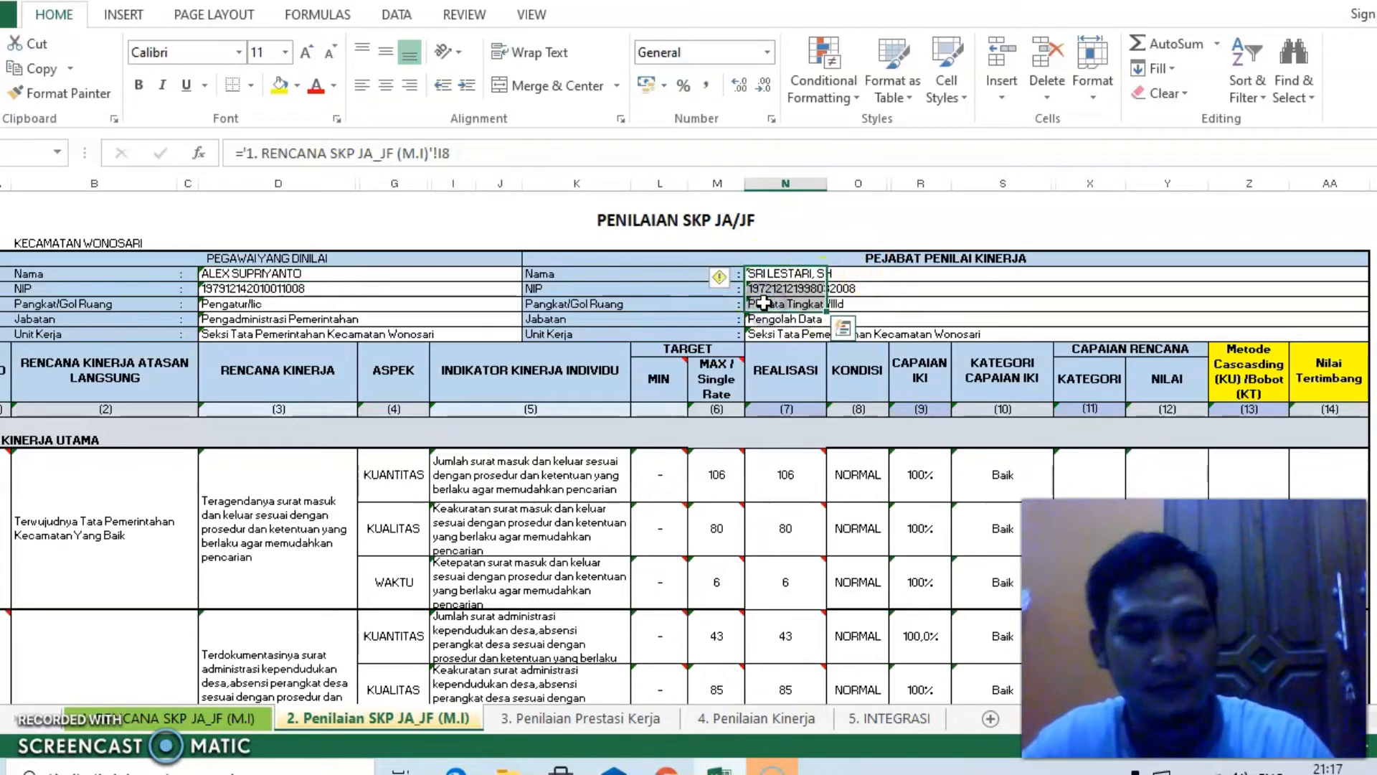
{"action": "left_click", "coordinate": [555, 720]}
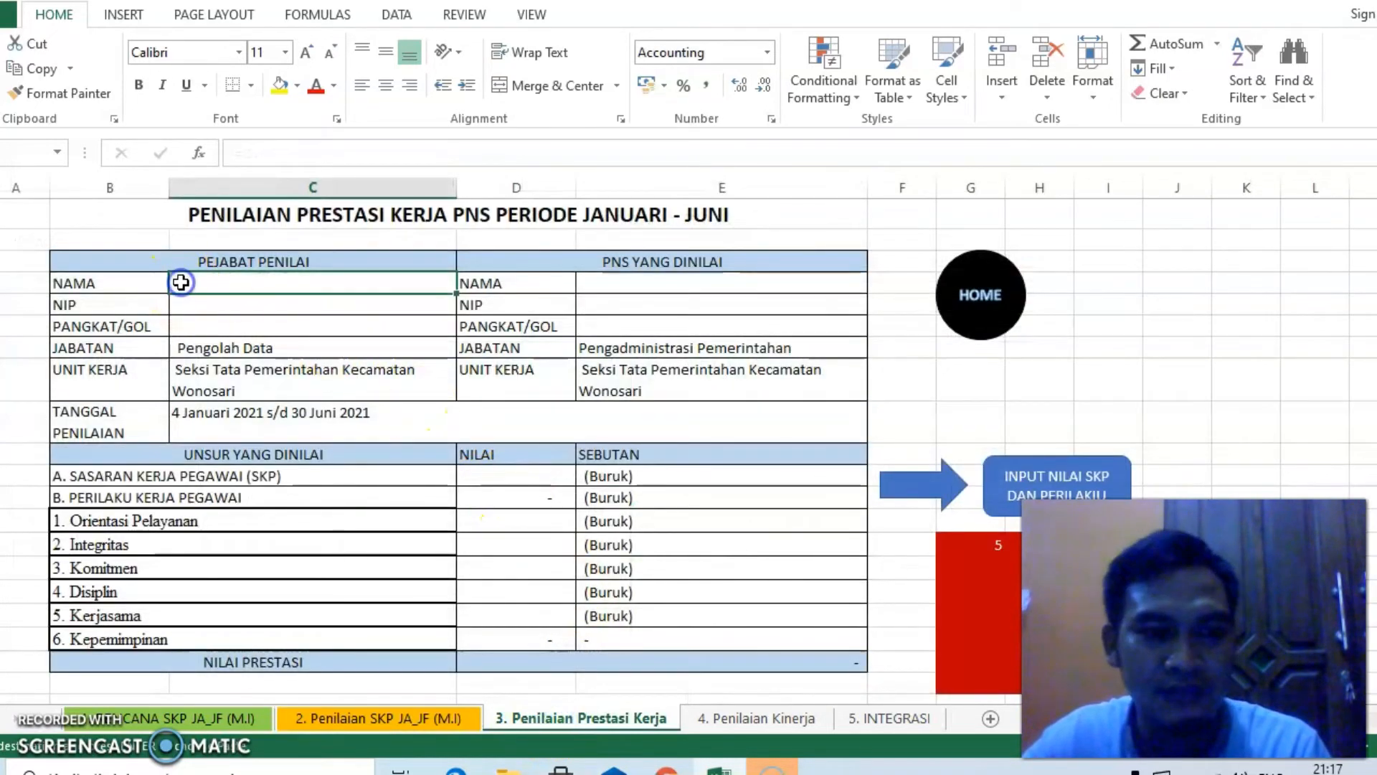
{"action": "key", "text": "ctrl+v"}
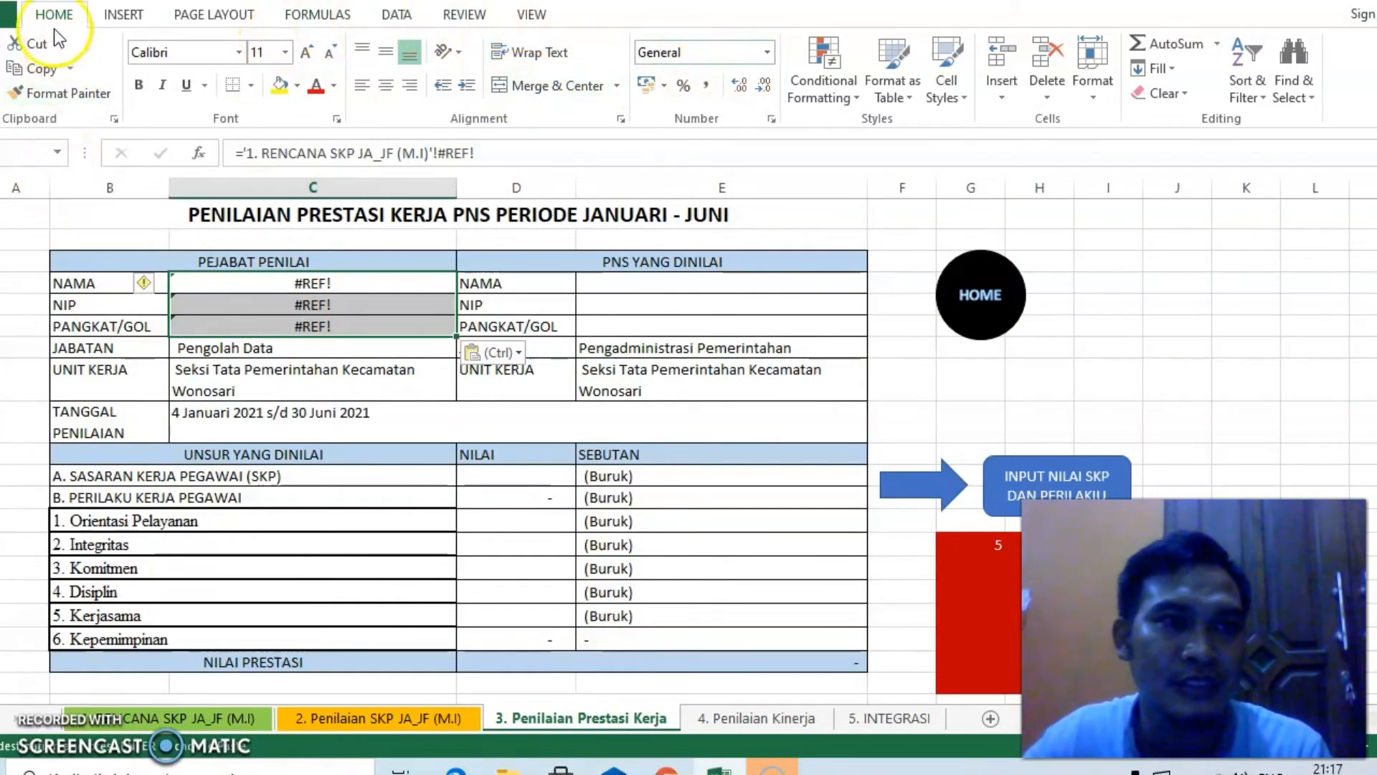
{"action": "key", "text": "ctrl+z"}
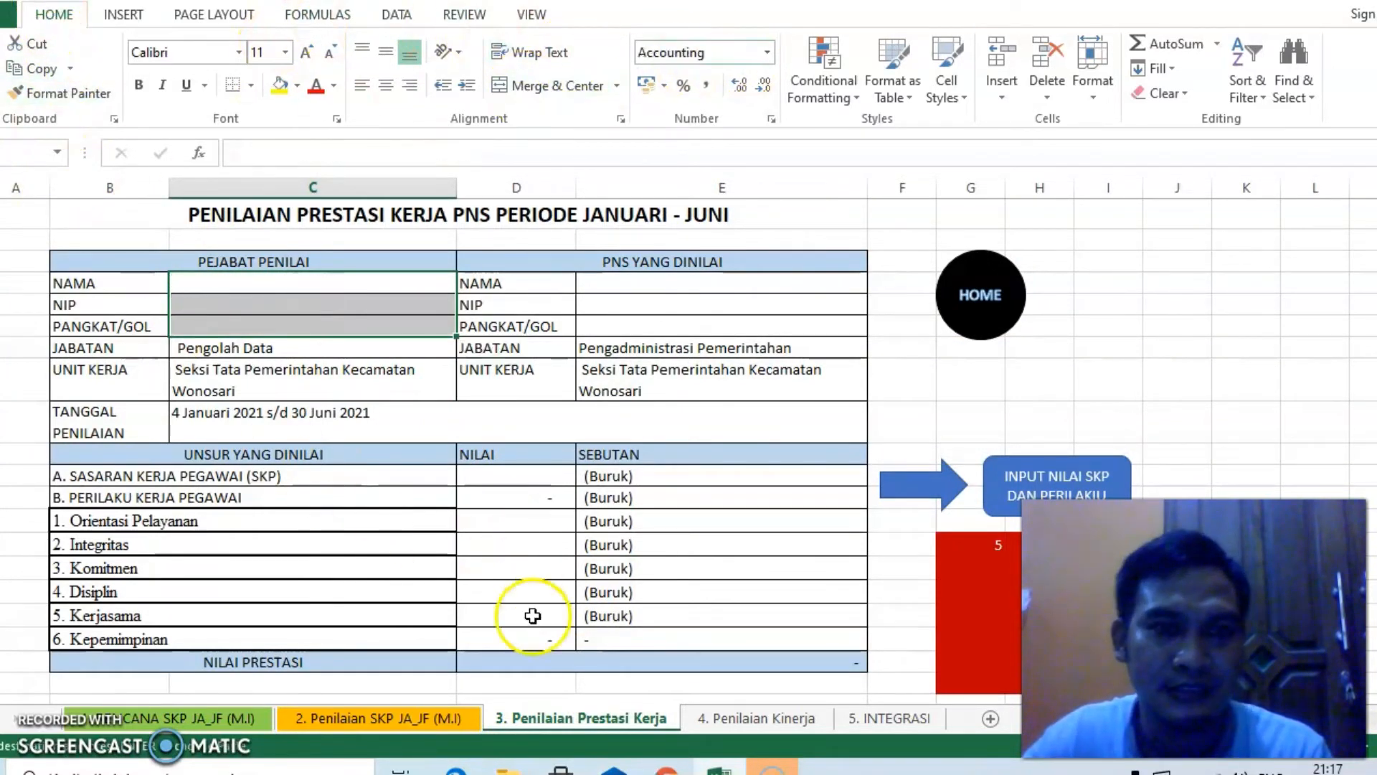
Copy the appraiser's name, NIP and rank from the RENCANA SKP JA_JF (M.I) sheet into Pejabat Penilai on 3. Penilaian Prestasi Kerja
{"action": "left_click", "coordinate": [437, 721]}
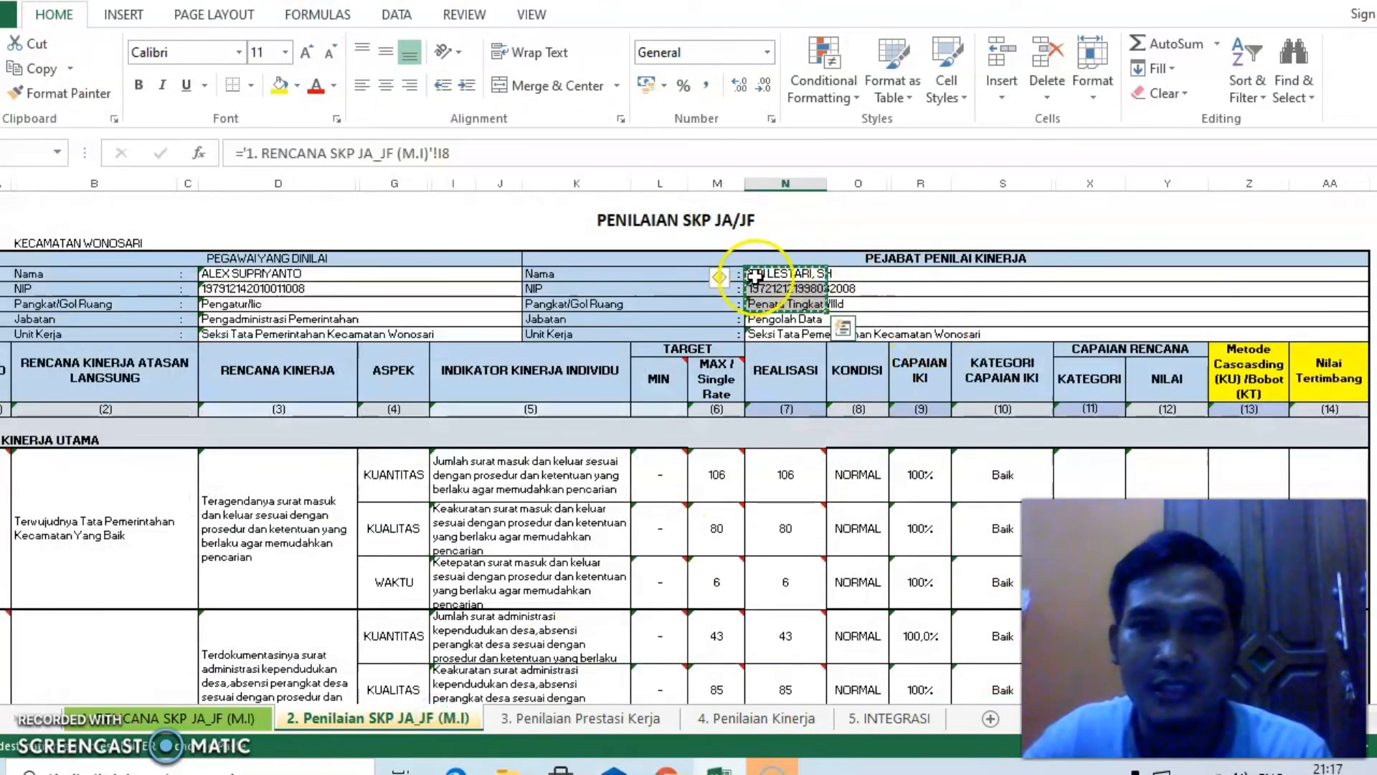
{"action": "left_click", "coordinate": [239, 716]}
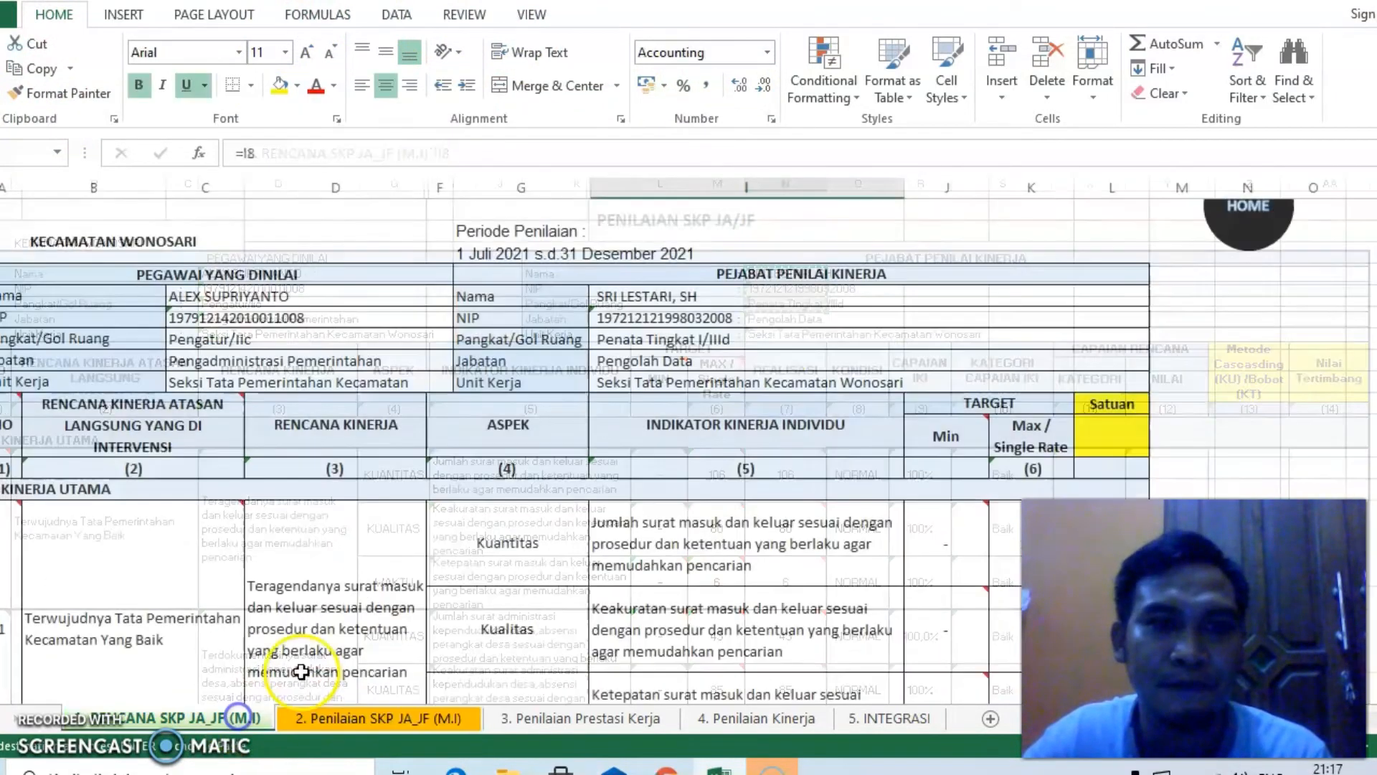
{"action": "left_click", "coordinate": [612, 297]}
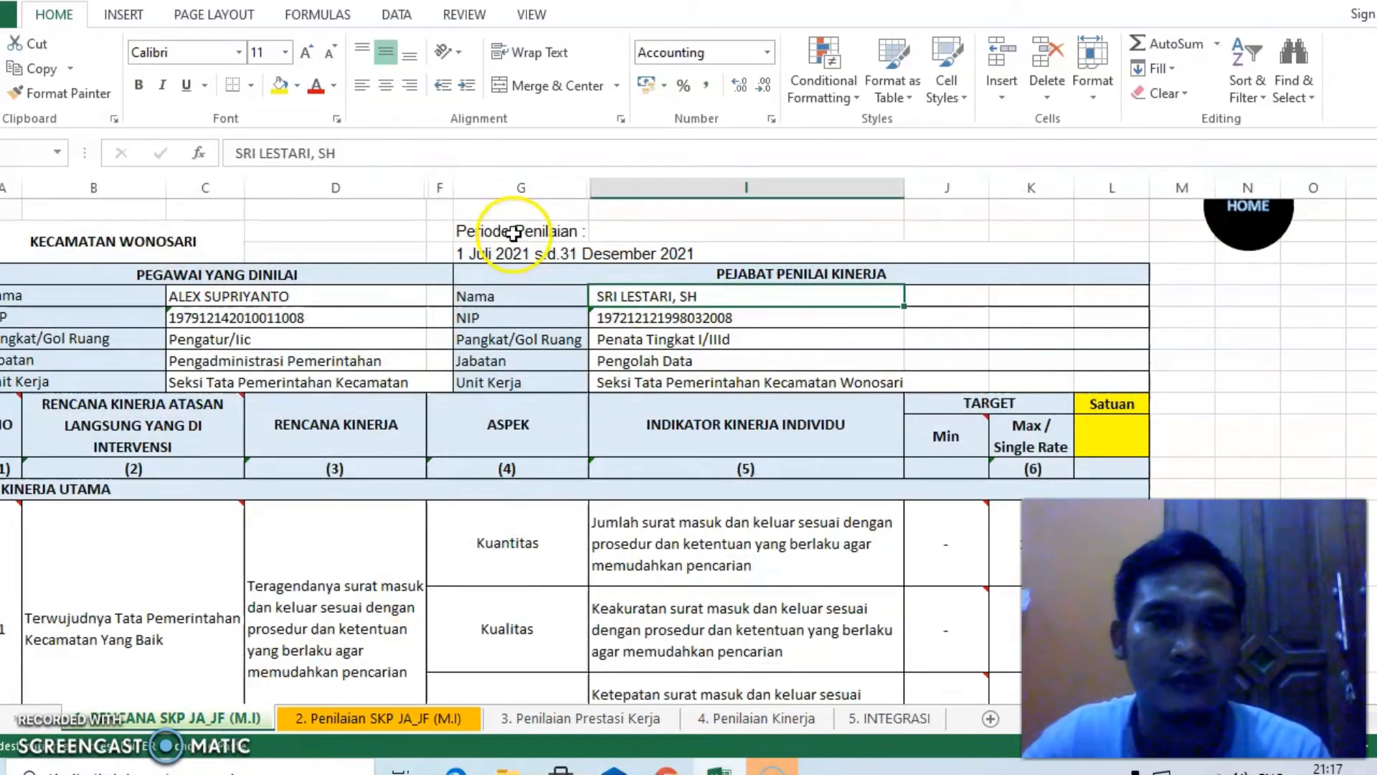
{"action": "left_click_drag", "start_coordinate": [604, 306], "coordinate": [618, 336]}
{"action": "key", "text": "ctrl+c"}
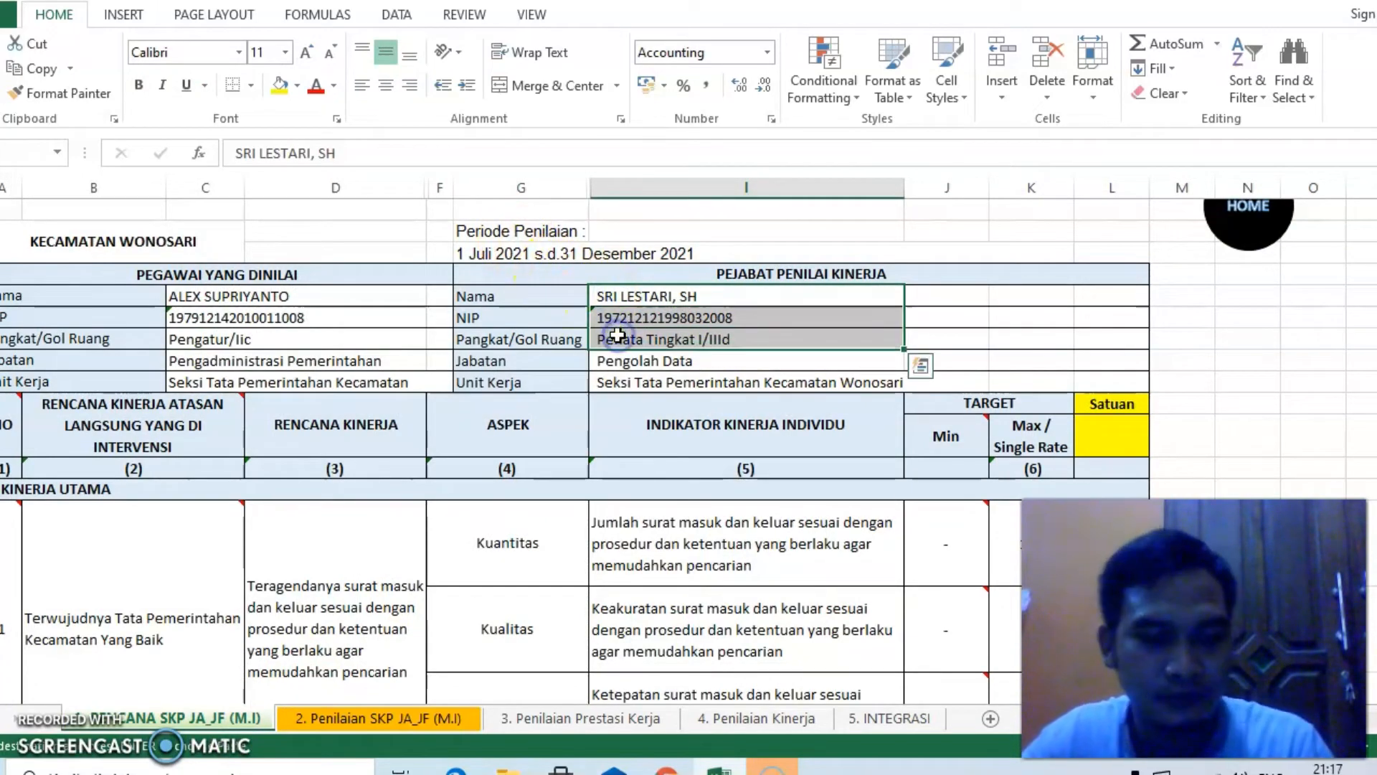
{"action": "left_click", "coordinate": [548, 717]}
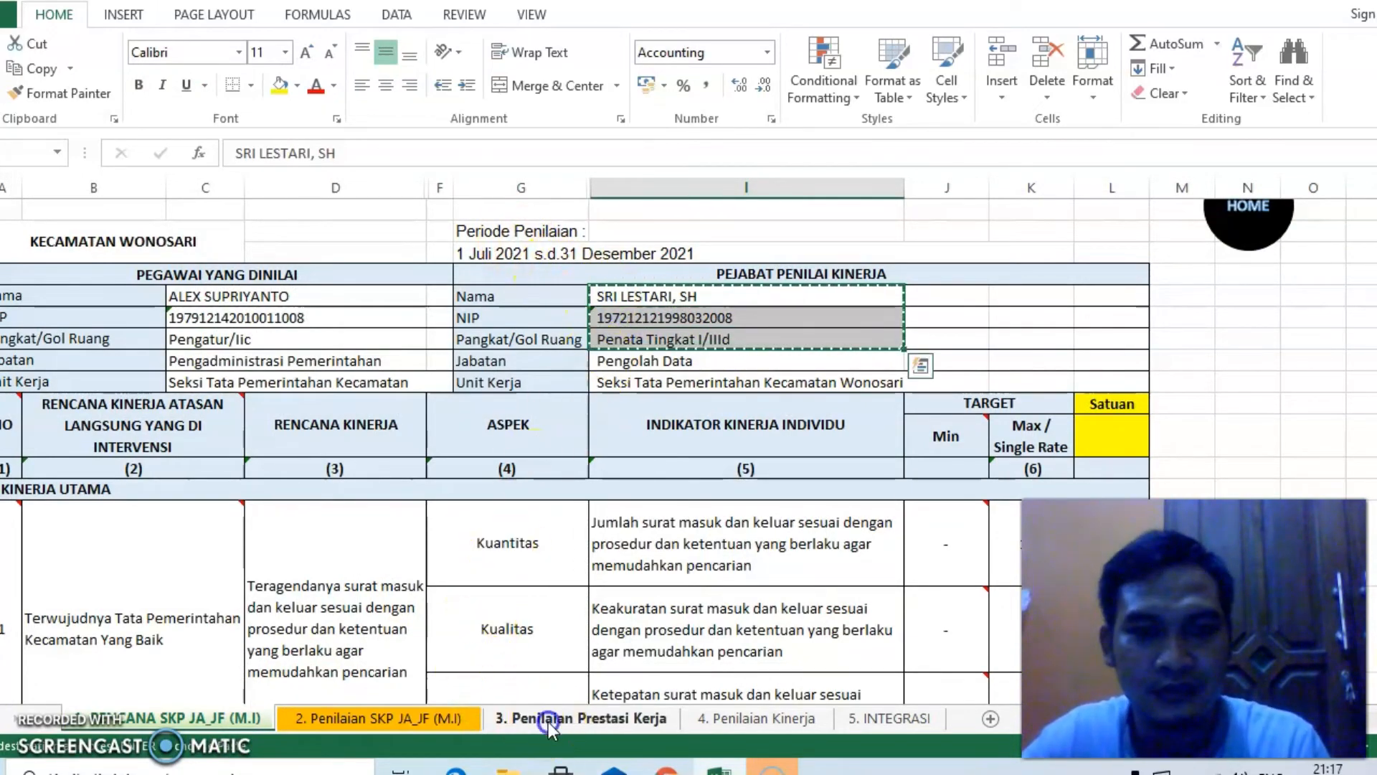
{"action": "left_click", "coordinate": [223, 283]}
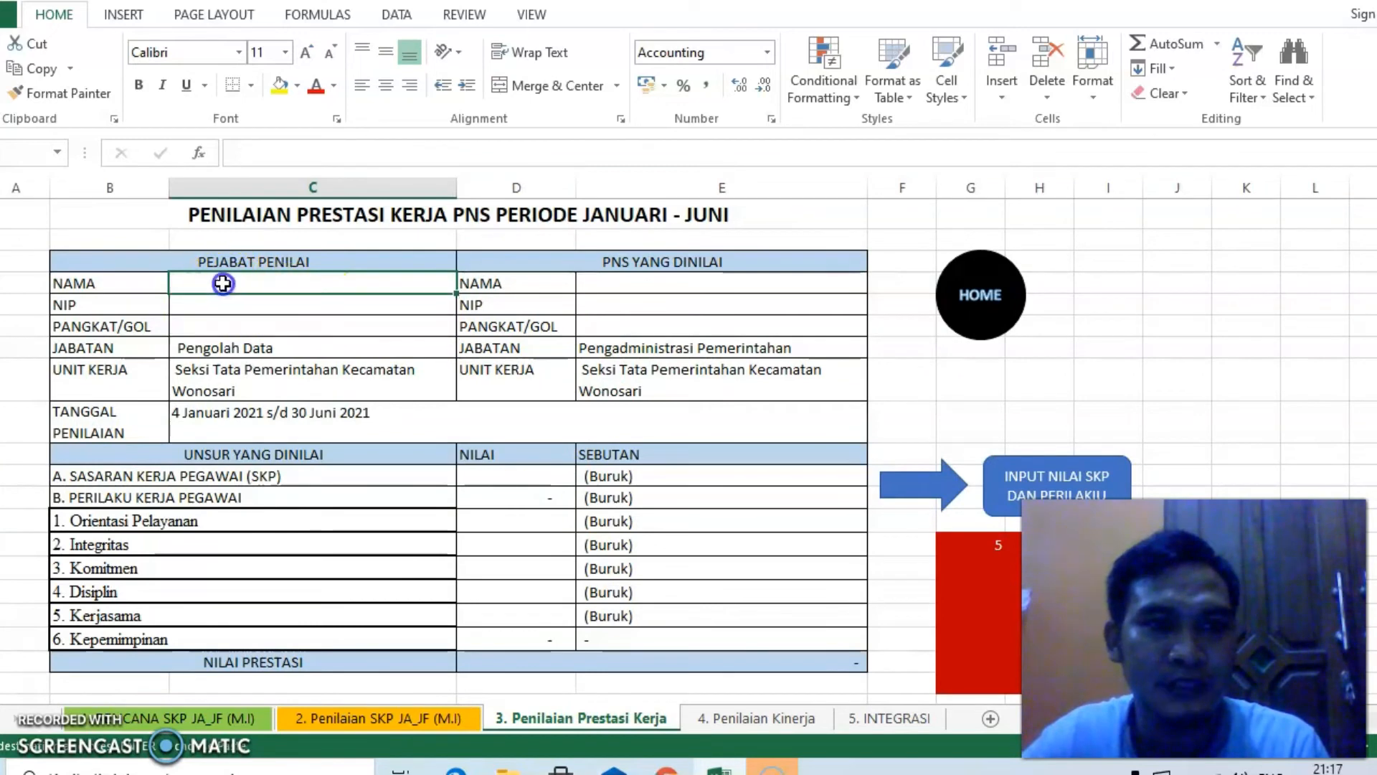
{"action": "key", "text": "ctrl+v"}
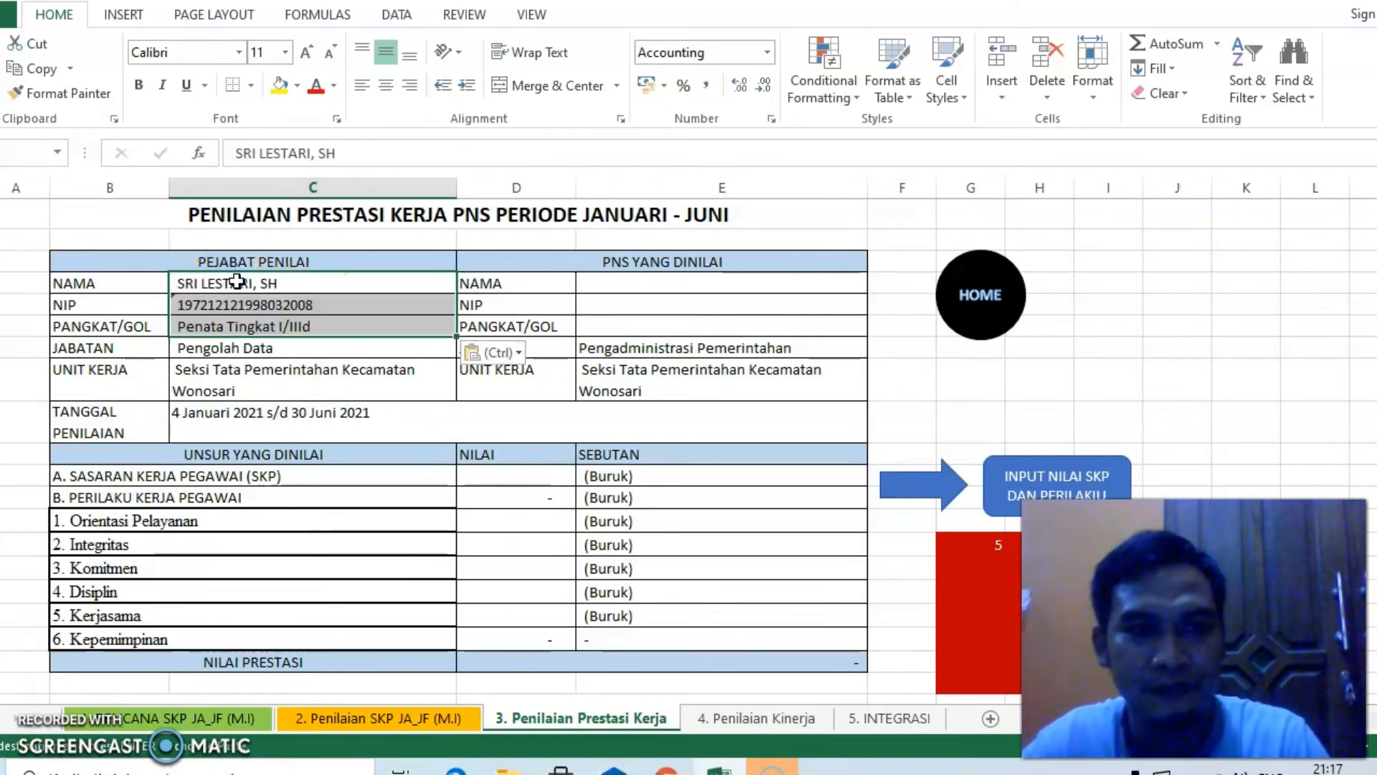
Copy the employee's name, NIP and rank from the RENCANA SKP JA_JF (M.I) sheet into PNS Yang Dinilai on 3. Penilaian Prestasi Kerja
{"action": "left_click", "coordinate": [246, 351]}
{"action": "left_click", "coordinate": [248, 375]}
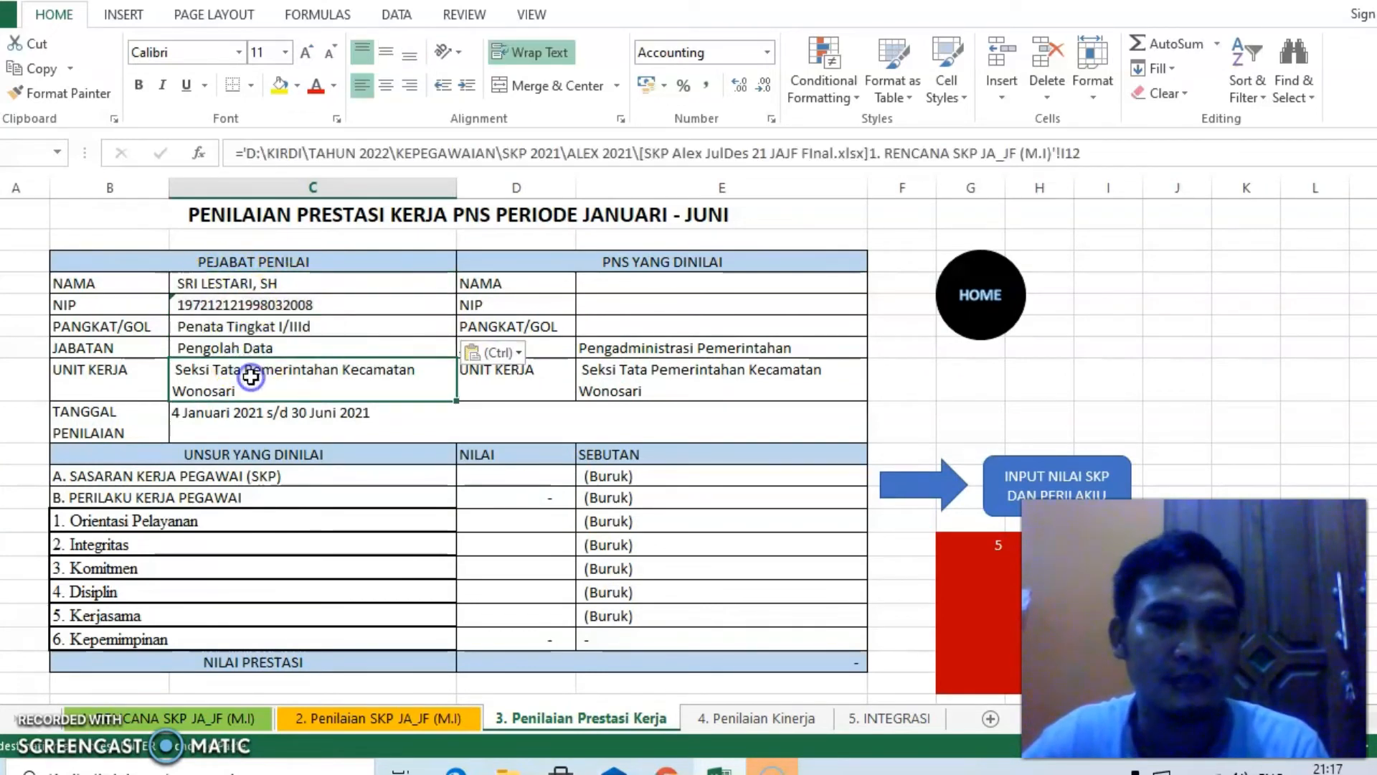
{"action": "left_click", "coordinate": [650, 285]}
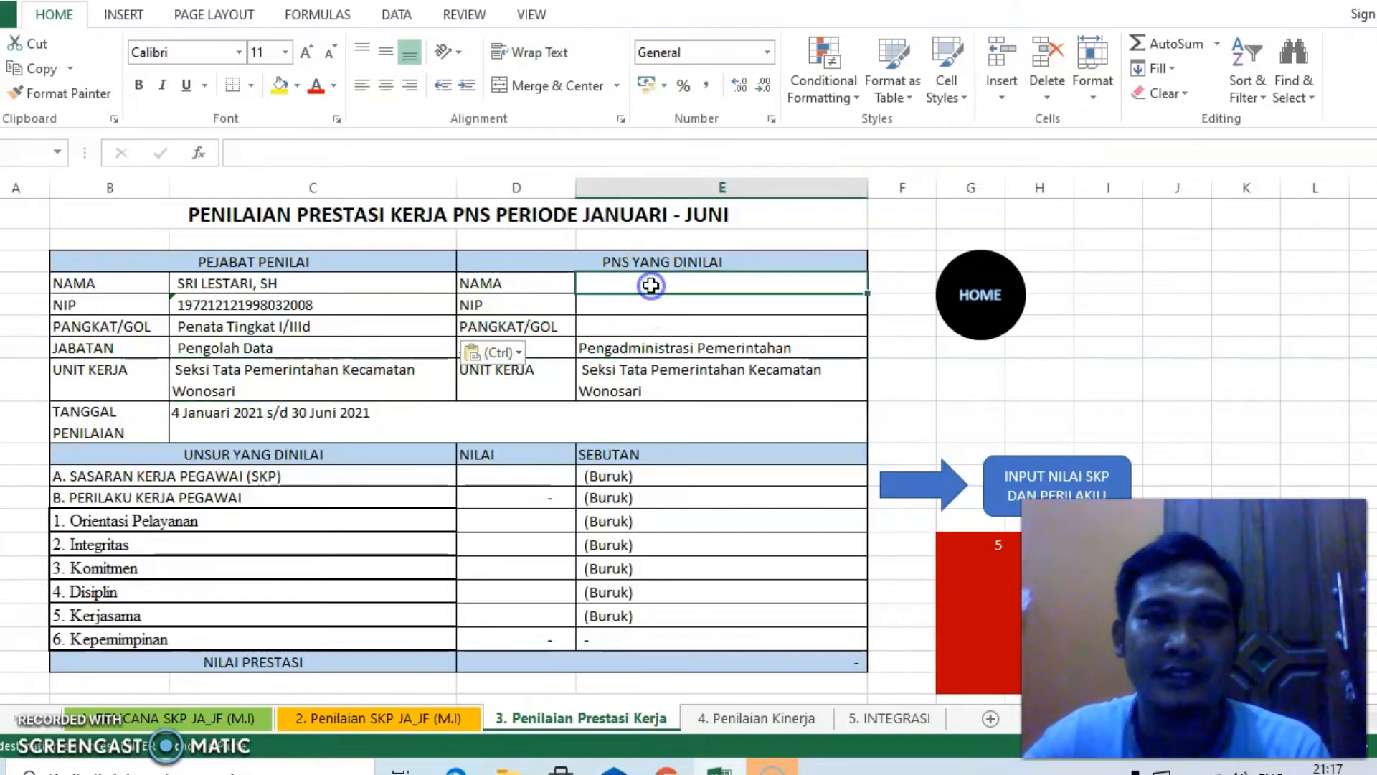
{"action": "left_click", "coordinate": [237, 717]}
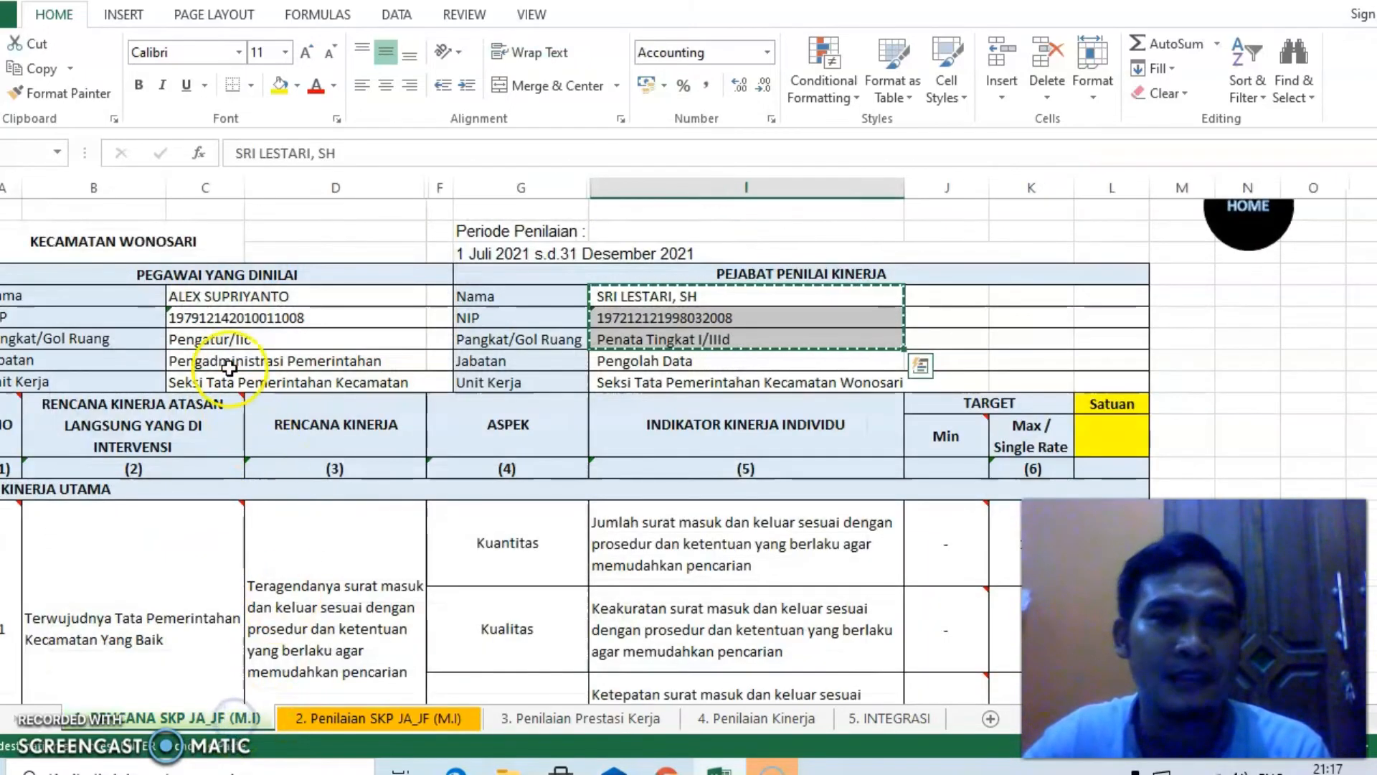
{"action": "left_click_drag", "start_coordinate": [188, 296], "coordinate": [185, 335]}
{"action": "key", "text": "ctrl+v"}
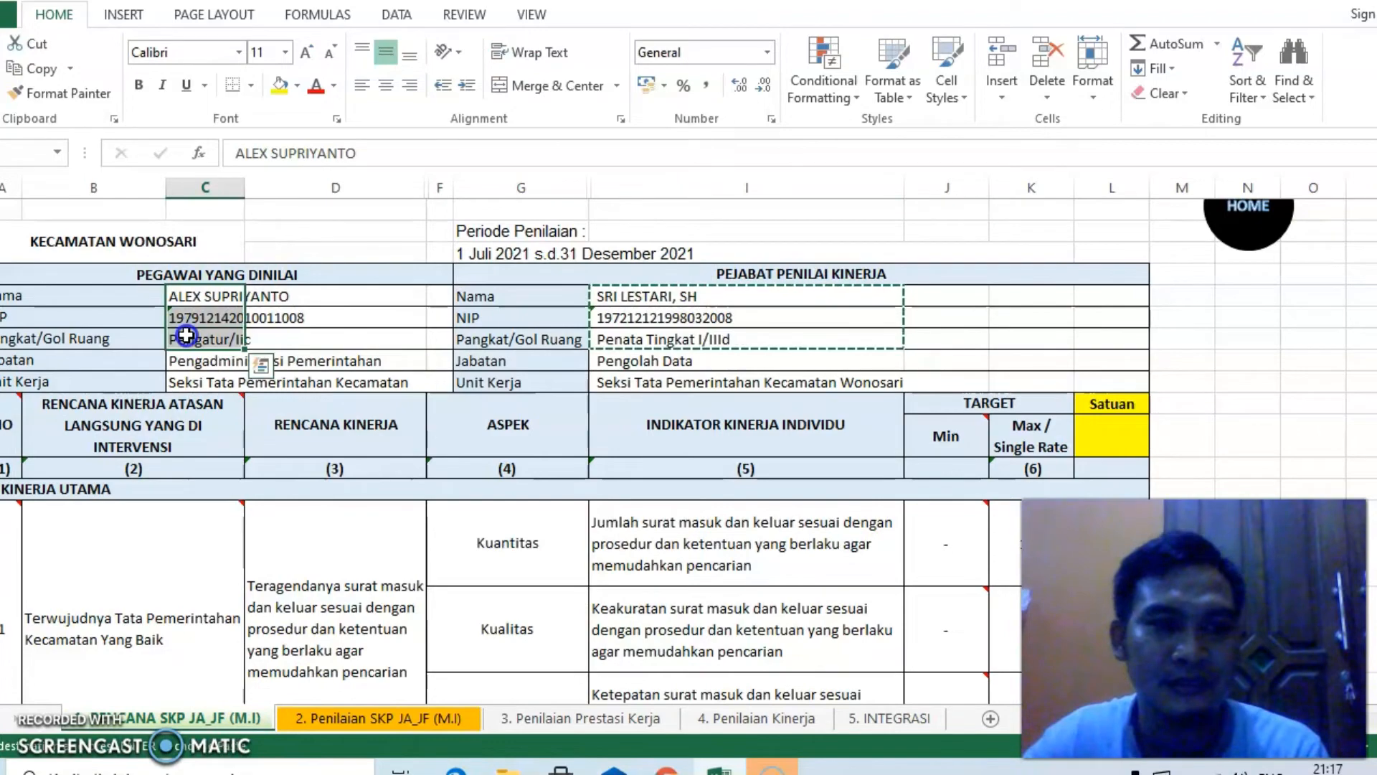
{"action": "left_click", "coordinate": [529, 717]}
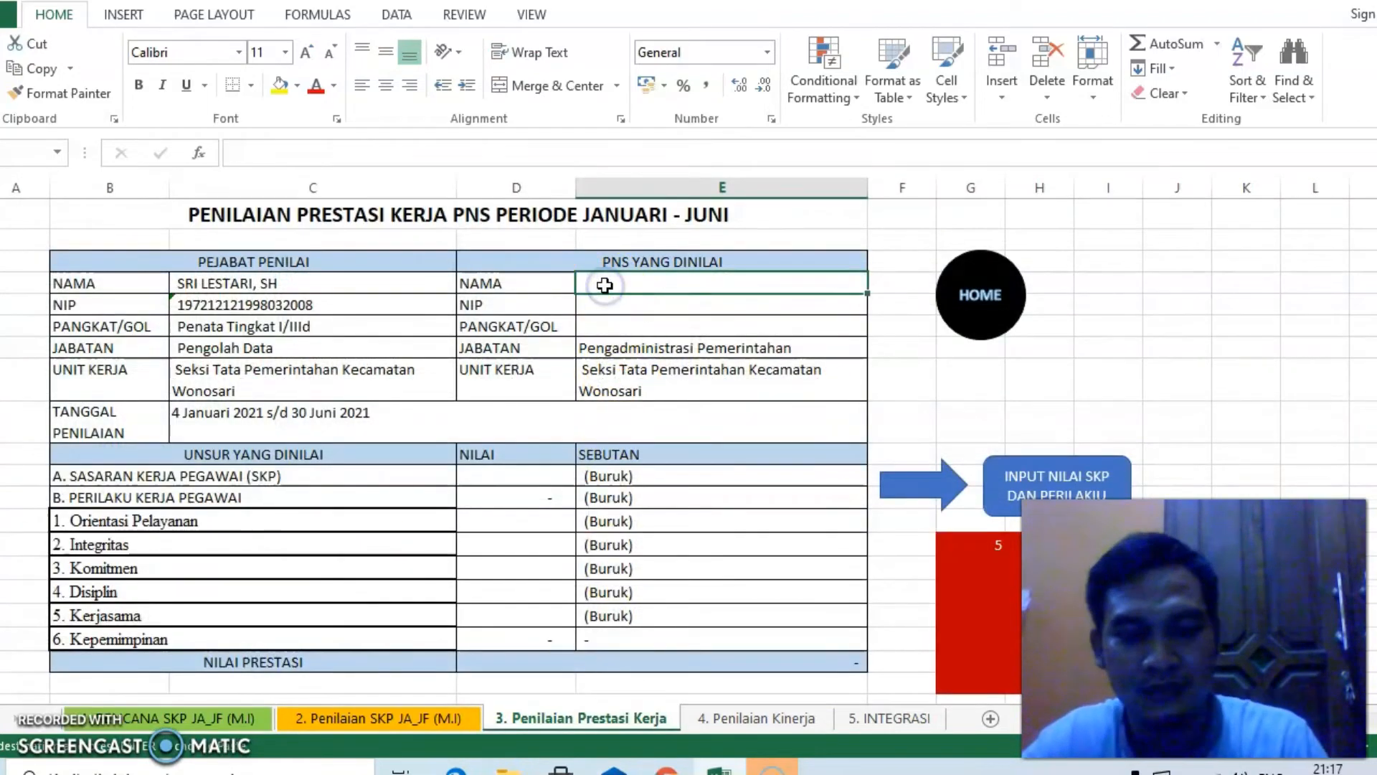
{"action": "key", "text": "ctrl+v"}
{"action": "left_click", "coordinate": [634, 371]}
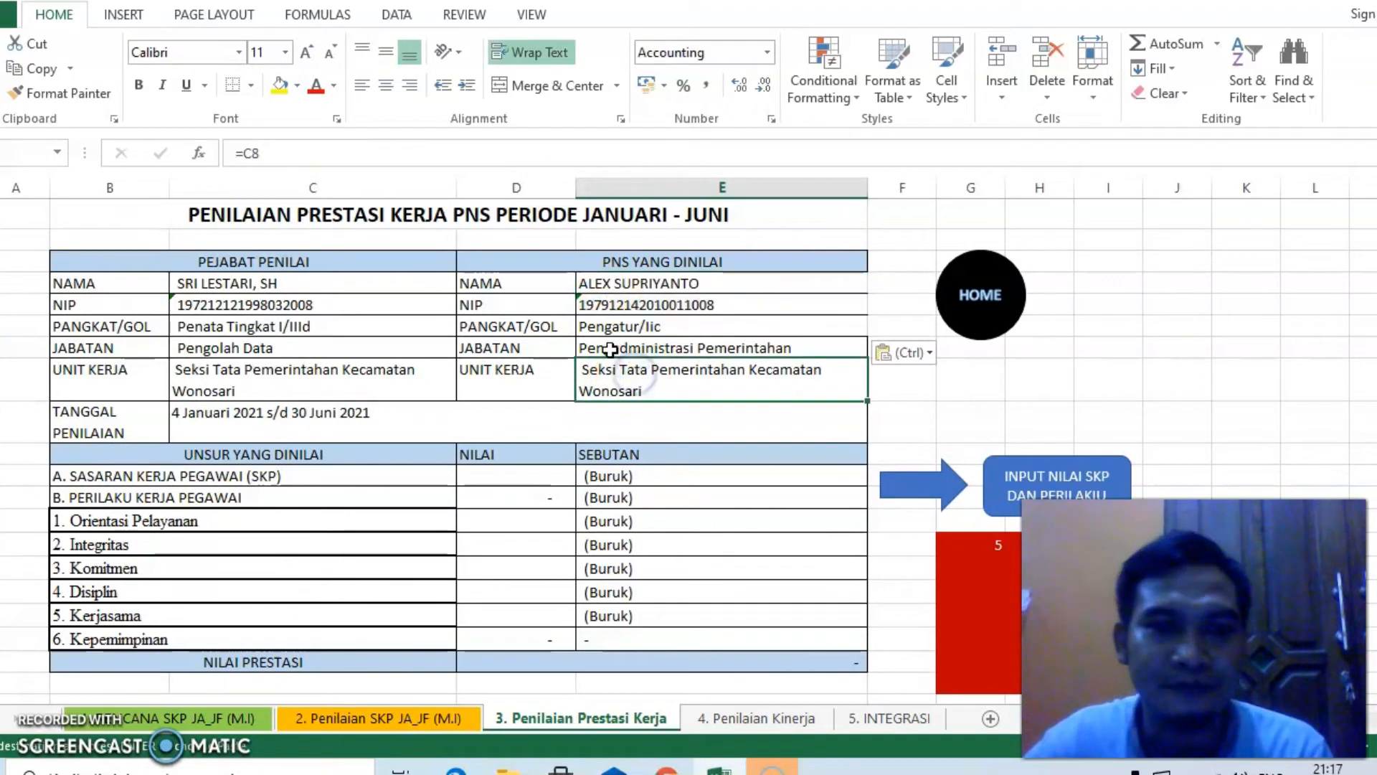
Re-enter the Tanggal Penilaian as 4 Januari 2021 s/d 30 Juni 2021
{"action": "scroll", "coordinate": [610, 362], "scroll_direction": "down", "scroll_amount": 1}
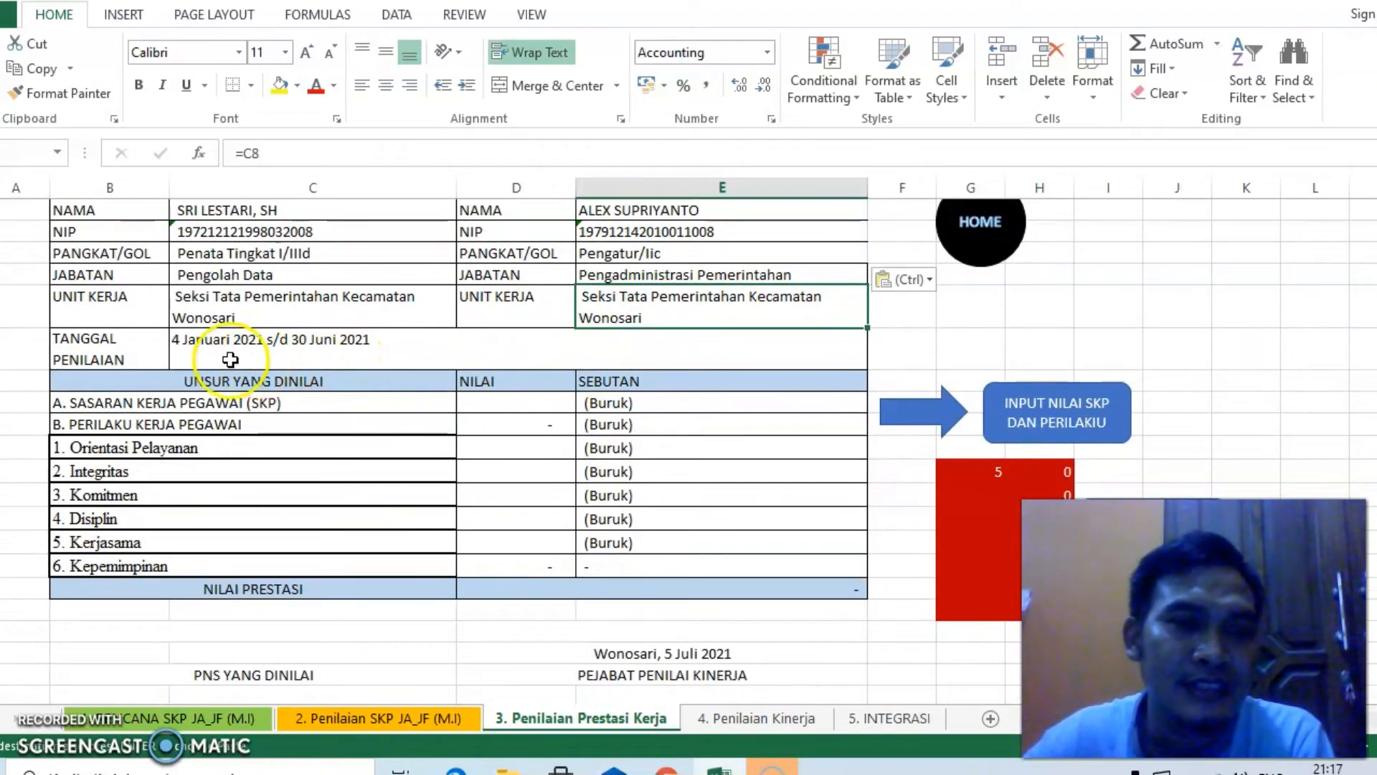
{"action": "left_click", "coordinate": [195, 349]}
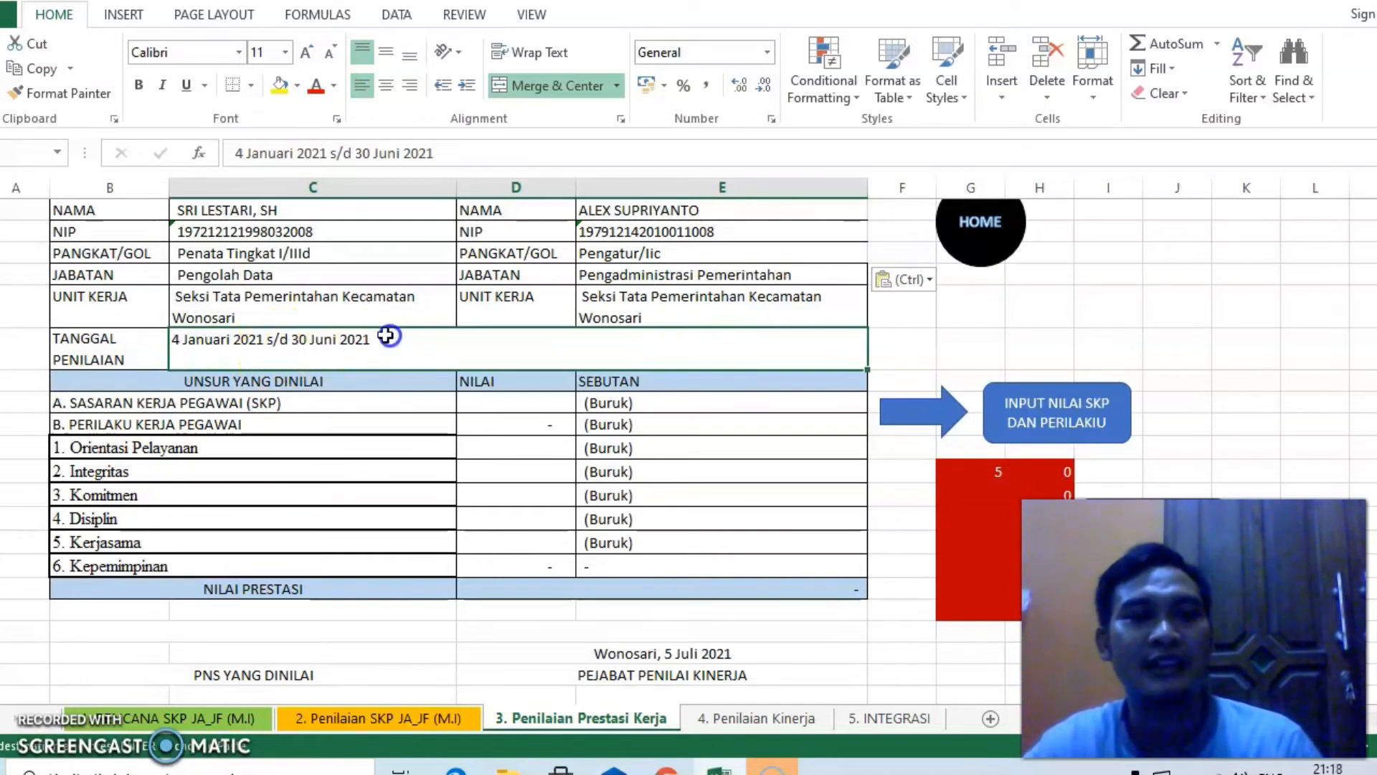
{"action": "left_click_drag", "start_coordinate": [237, 152], "coordinate": [444, 147]}
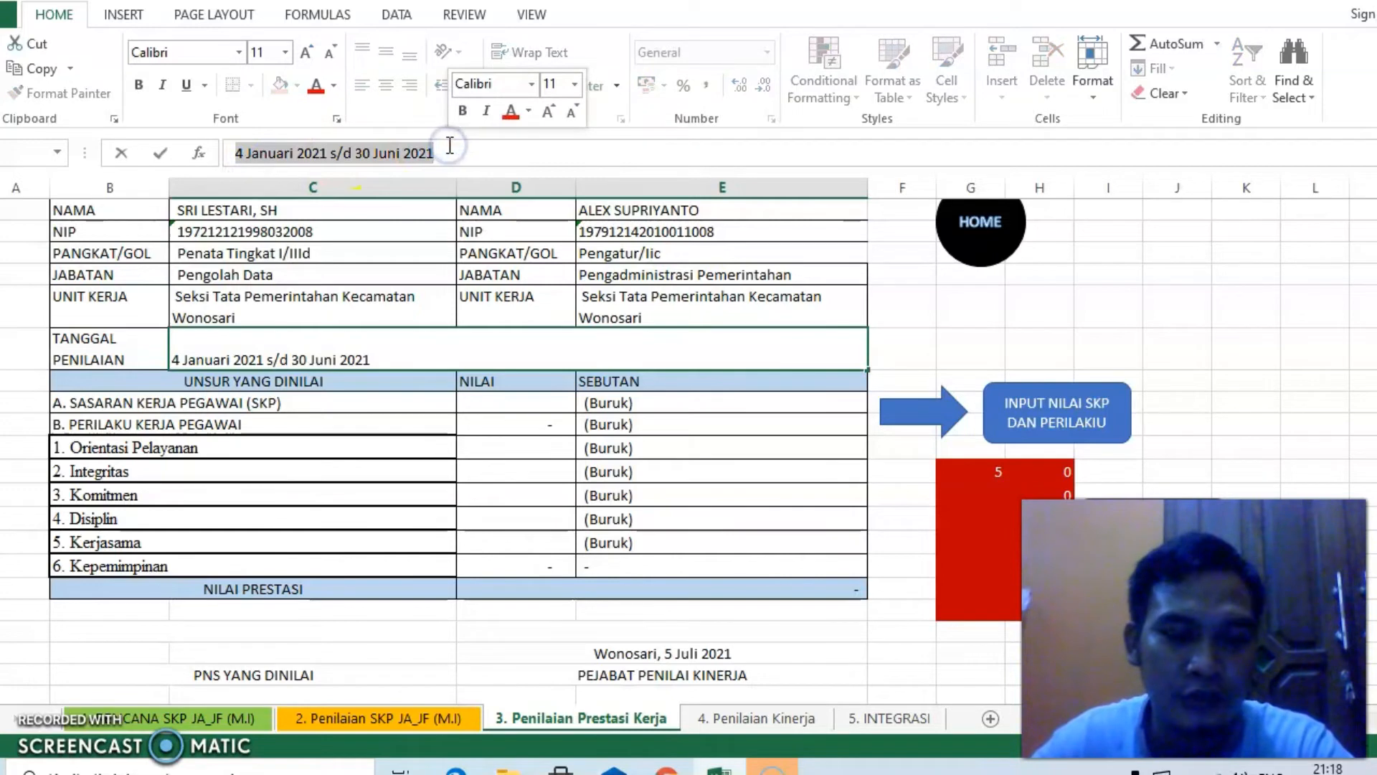
{"action": "type", "text": "4"}
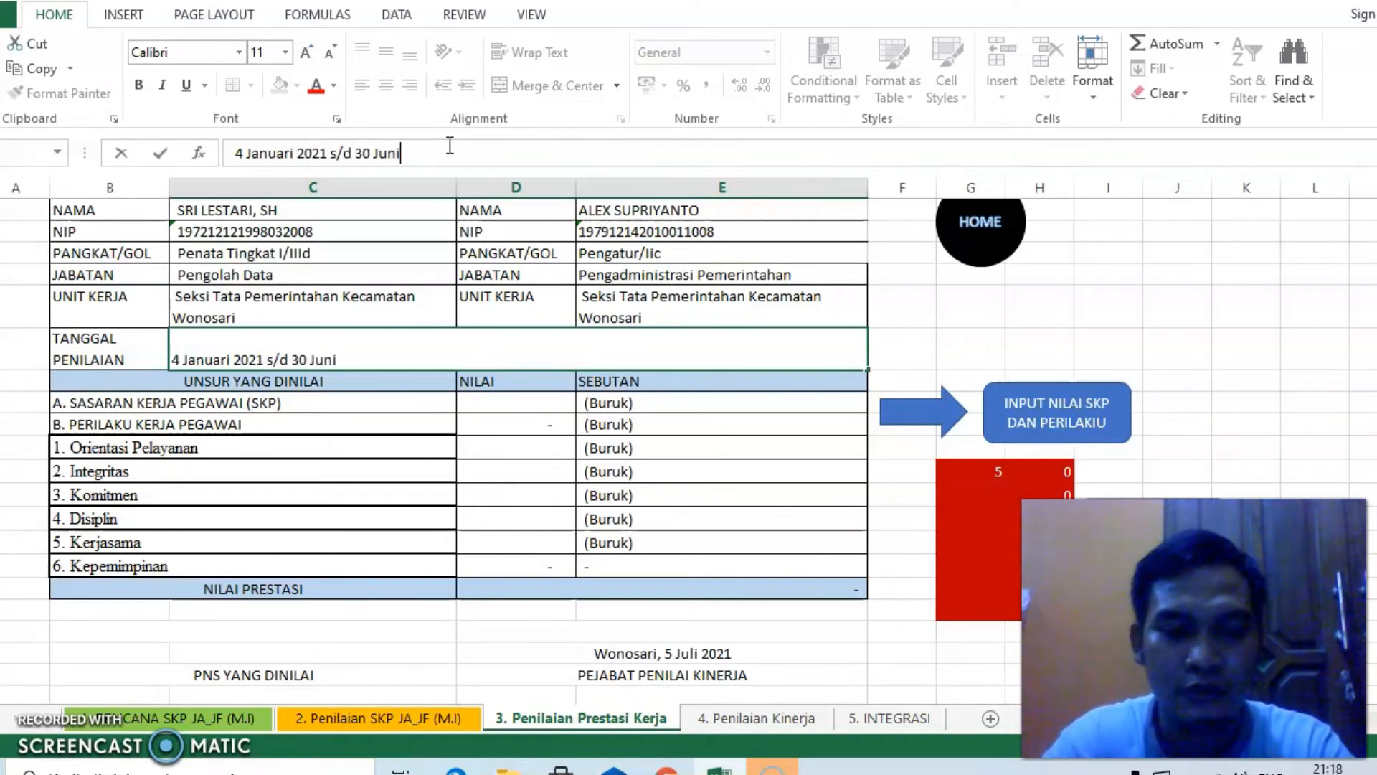
{"action": "key", "text": "Return"}
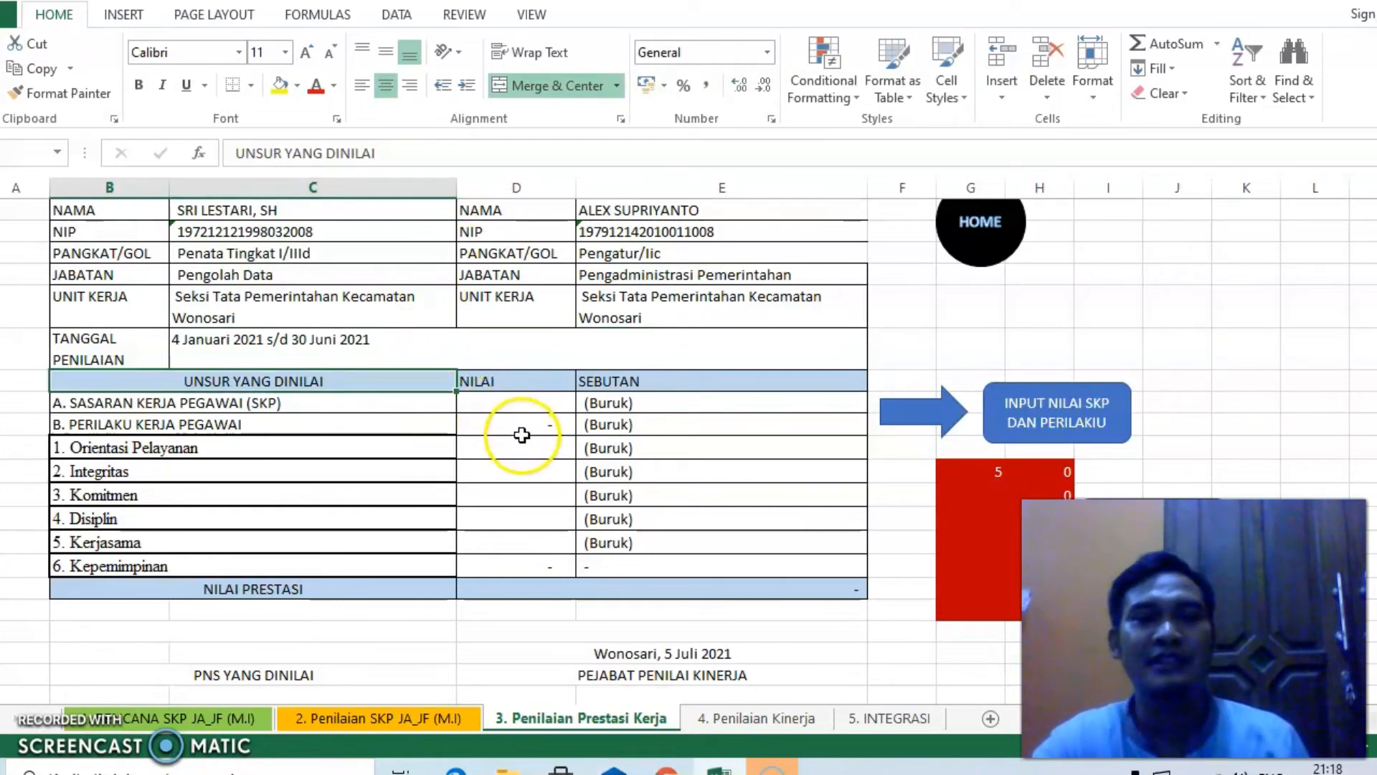
{"action": "scroll", "coordinate": [538, 502], "scroll_direction": "up", "scroll_amount": 1}
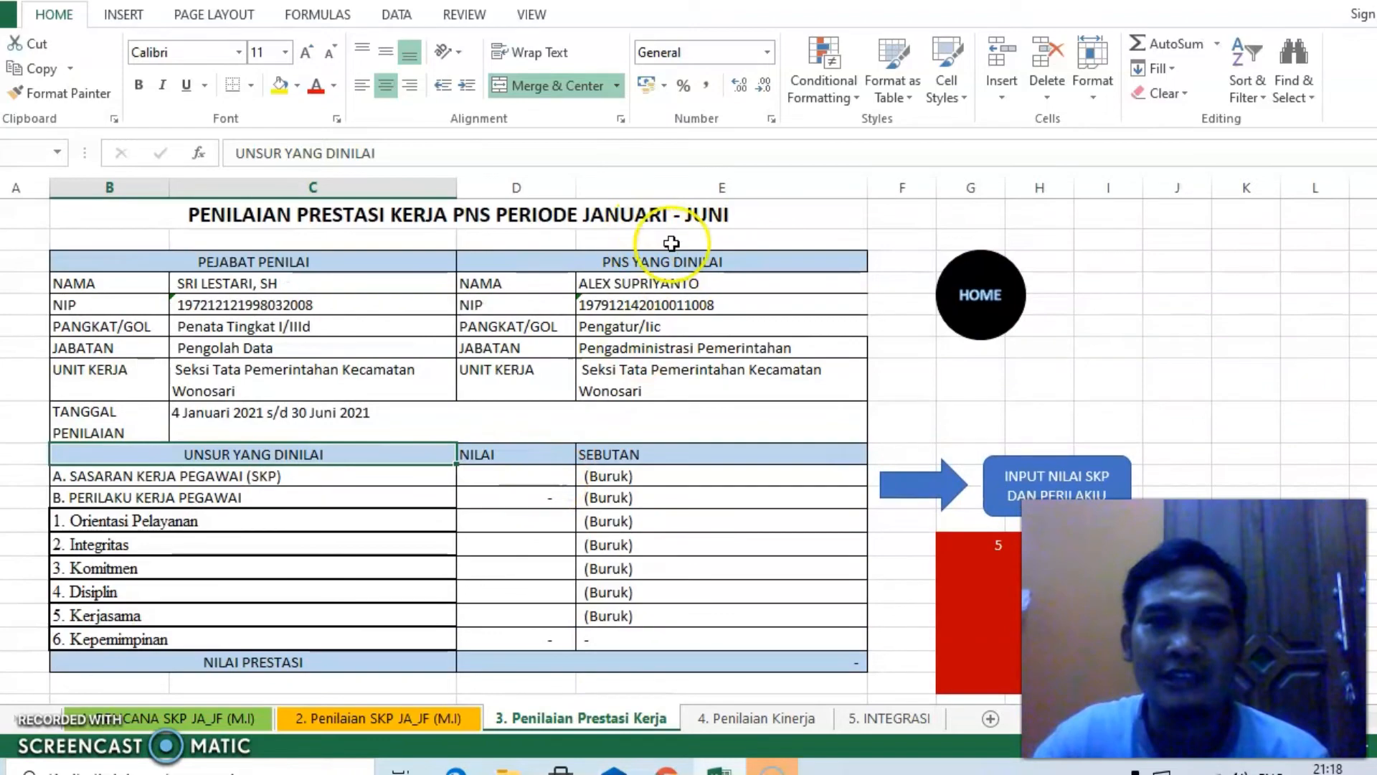
Open the JulDes 2021 Prestasi Kerja SKP PDF from the Downloads folder, view its first page and return to the workbook
{"action": "left_click", "coordinate": [509, 769]}
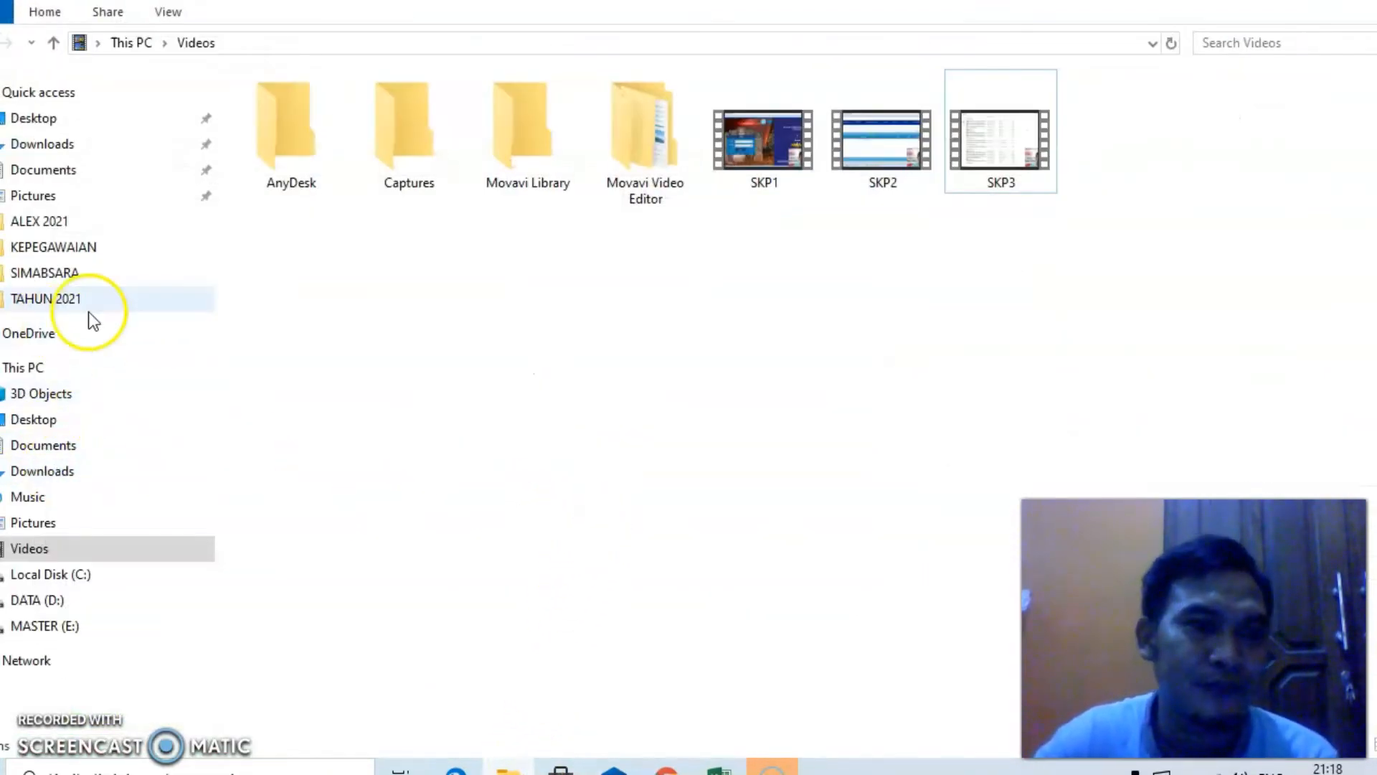
{"action": "left_click", "coordinate": [50, 143]}
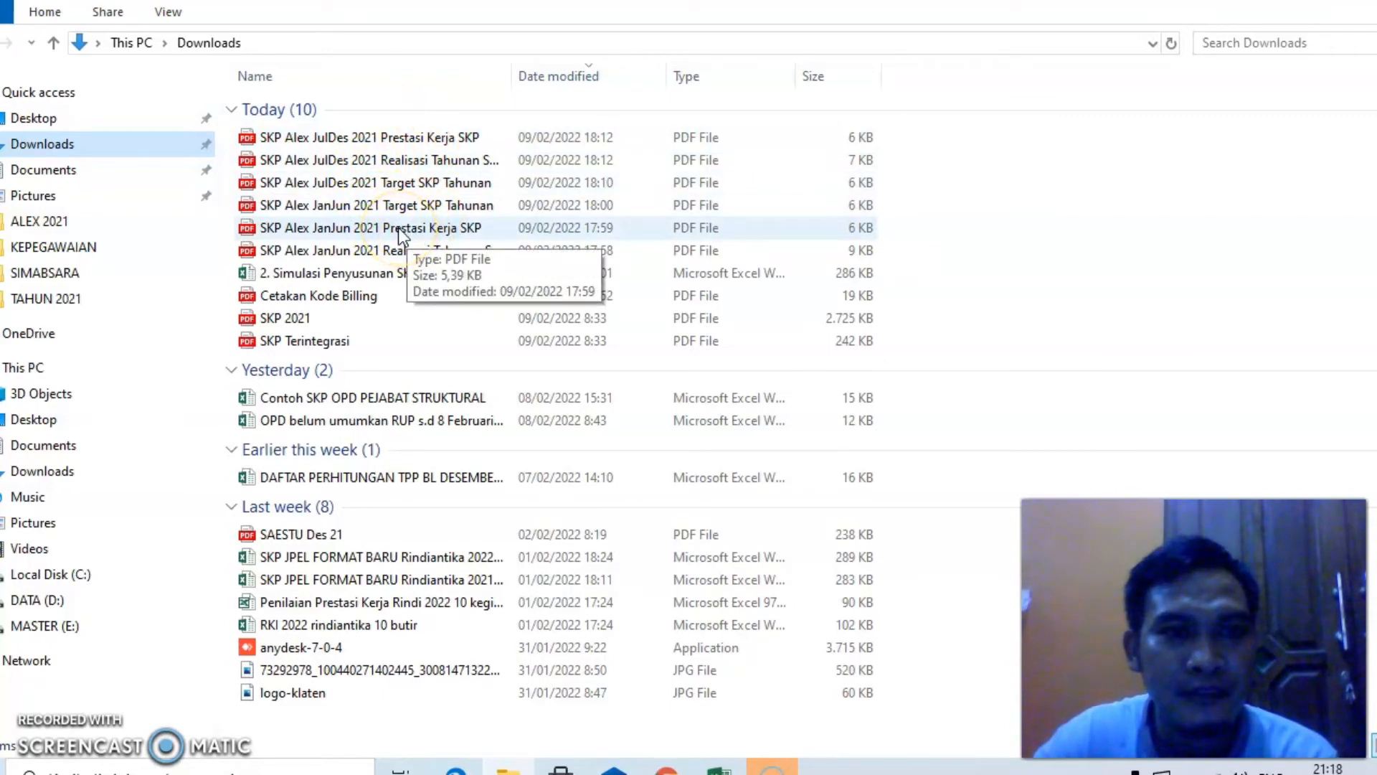
{"action": "left_click", "coordinate": [393, 140]}
{"action": "double_click", "coordinate": [393, 139]}
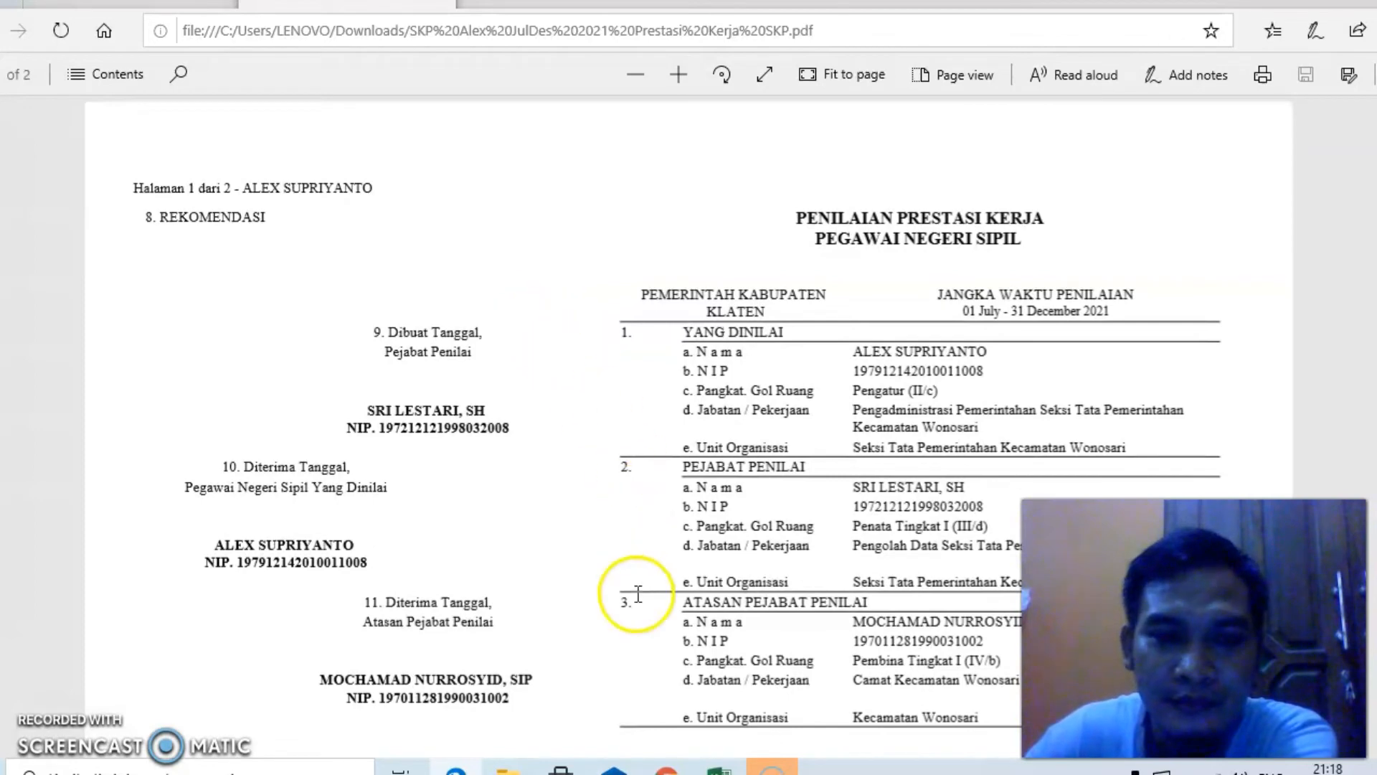
{"action": "left_click", "coordinate": [718, 766]}
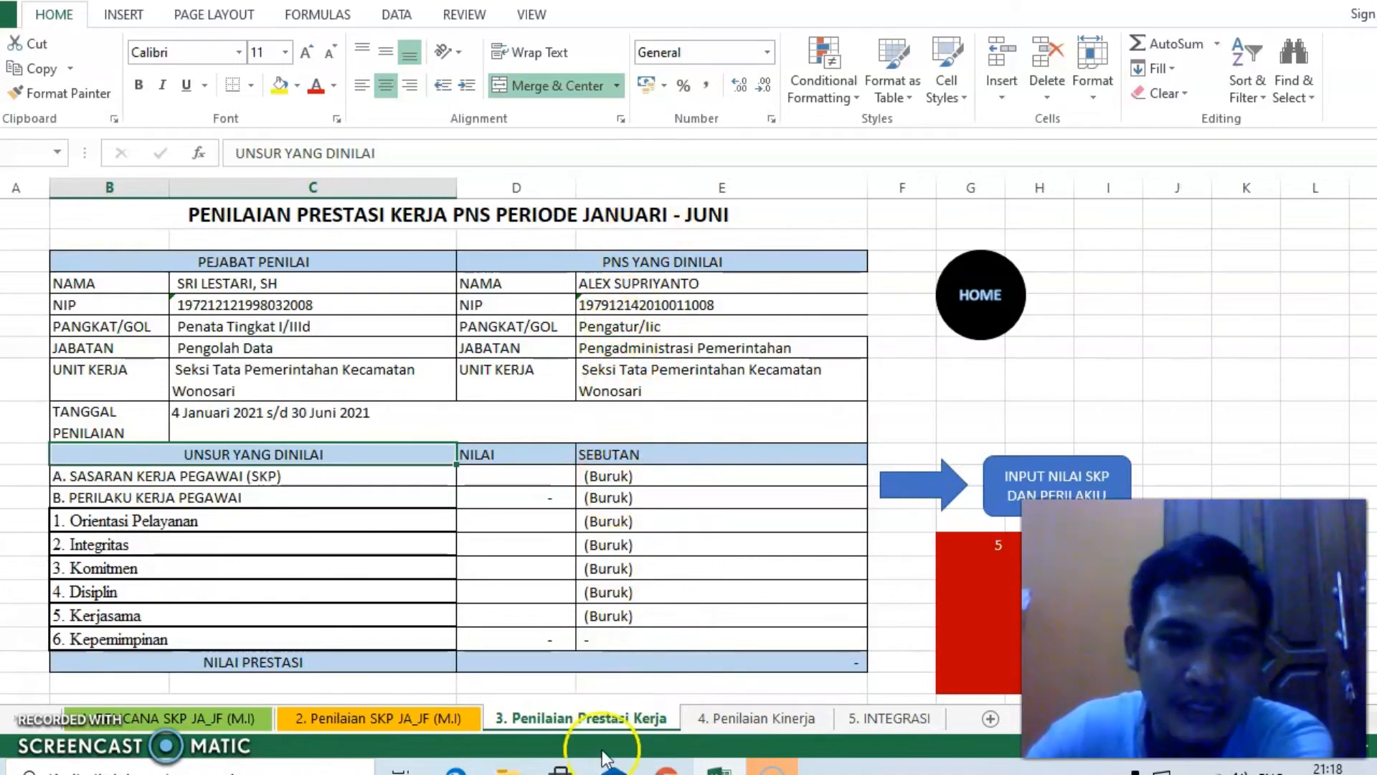
Open the JanJun 2021 Prestasi Kerja SKP PDF from Downloads and look up the Sasaran Kerja Pegawai (SKP) score
{"action": "left_click", "coordinate": [508, 769]}
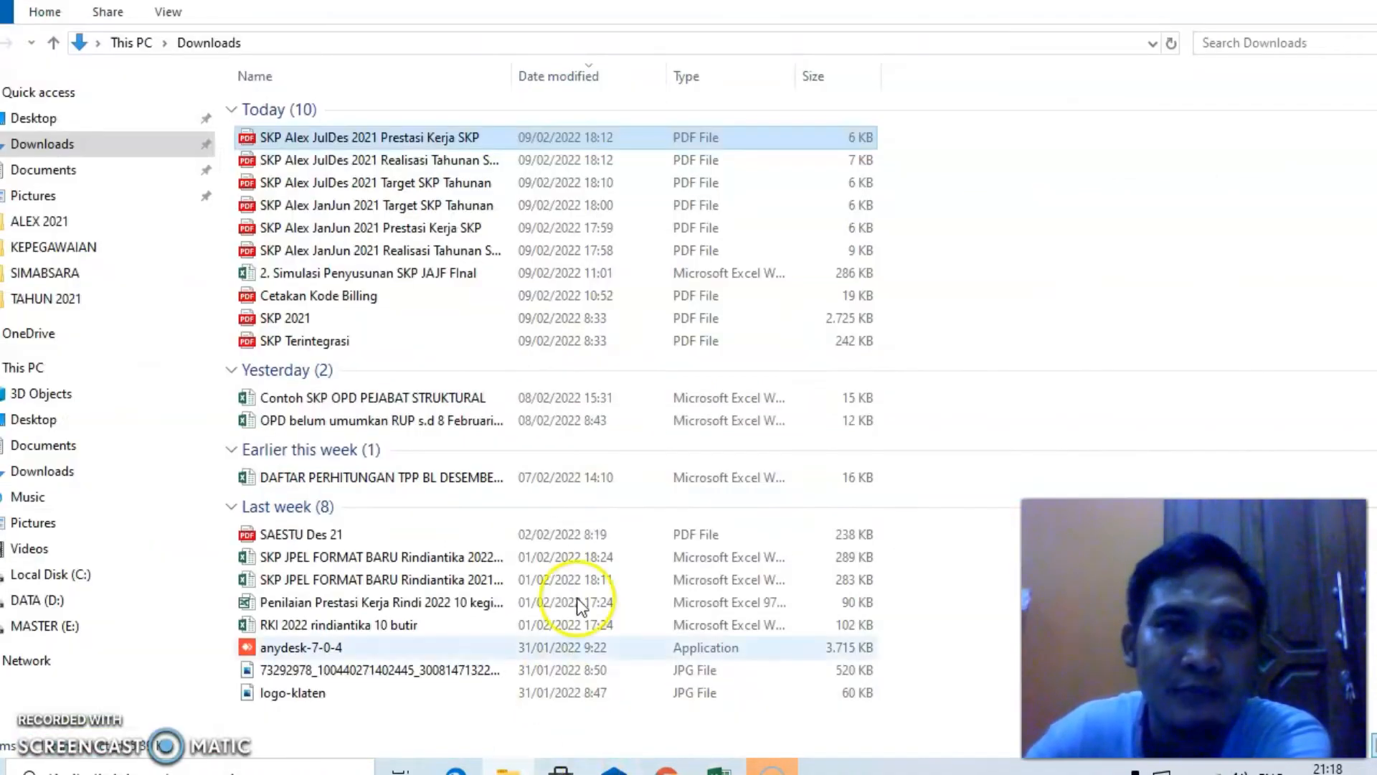
{"action": "double_click", "coordinate": [395, 231]}
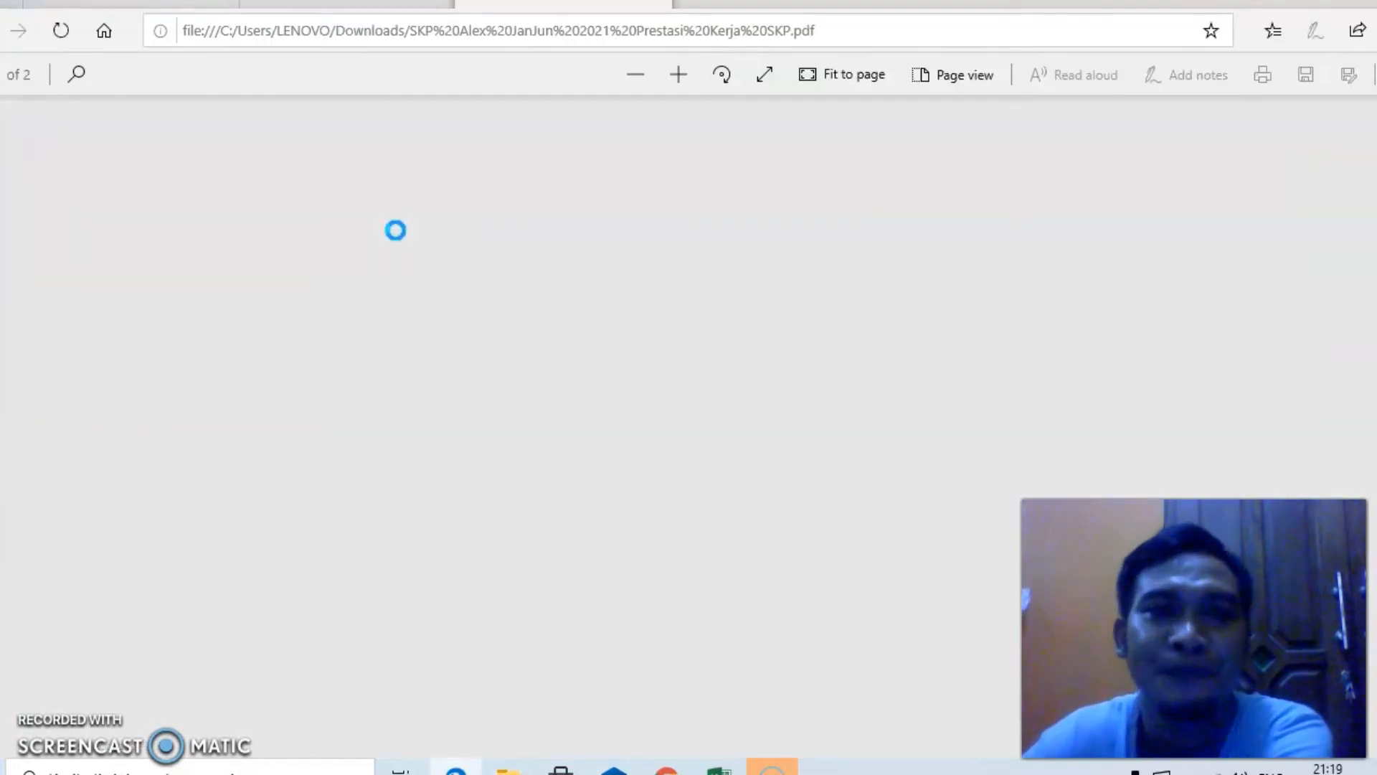
{"action": "scroll", "coordinate": [559, 349], "scroll_direction": "down", "scroll_amount": 2}
{"action": "scroll", "coordinate": [769, 281], "scroll_direction": "up", "scroll_amount": 1}
{"action": "scroll", "coordinate": [743, 365], "scroll_direction": "down", "scroll_amount": 3}
{"action": "scroll", "coordinate": [744, 366], "scroll_direction": "down", "scroll_amount": 8}
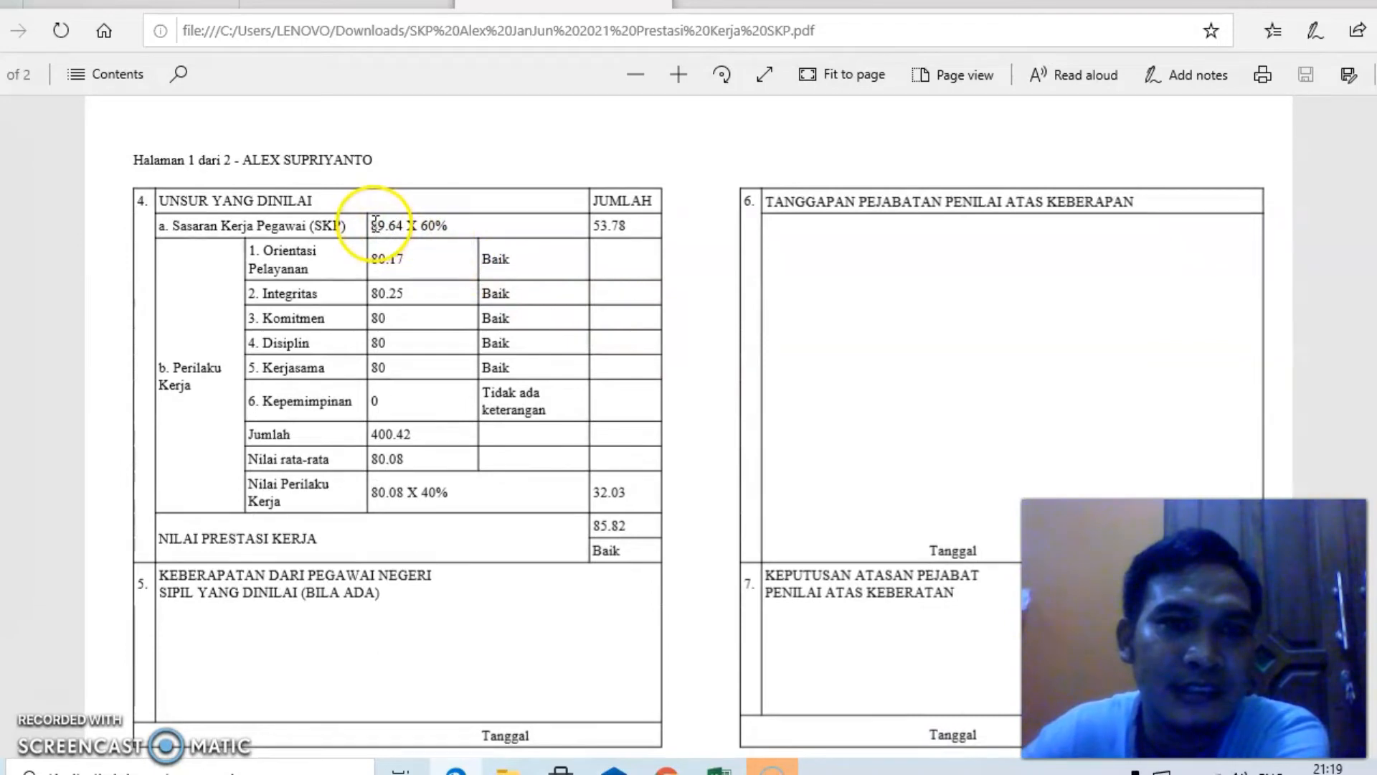
{"action": "left_click_drag", "start_coordinate": [371, 227], "coordinate": [403, 247]}
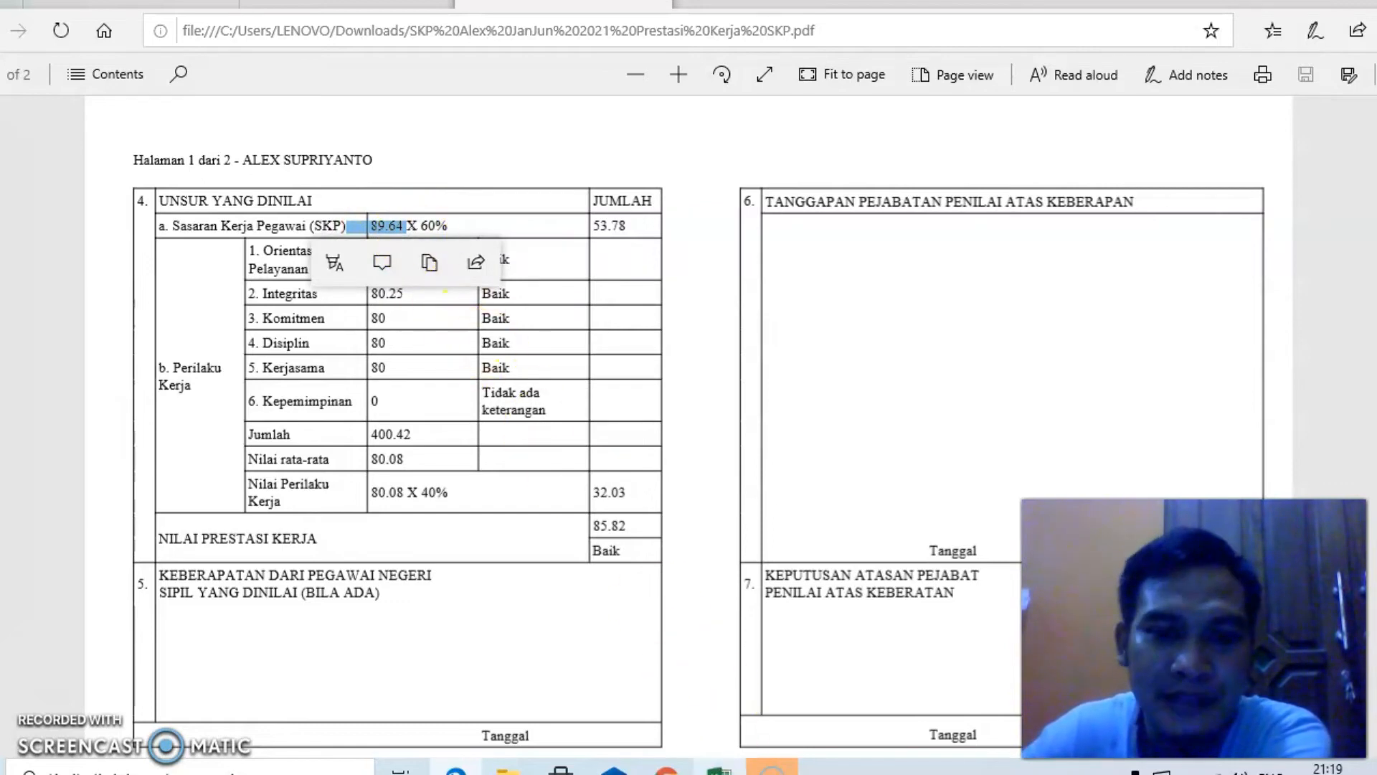
Enter 98,64 as the Nilai for A. Sasaran Kerja Pegawai (SKP) on the 3. Penilaian Prestasi Kerja sheet
{"action": "left_click", "coordinate": [718, 769]}
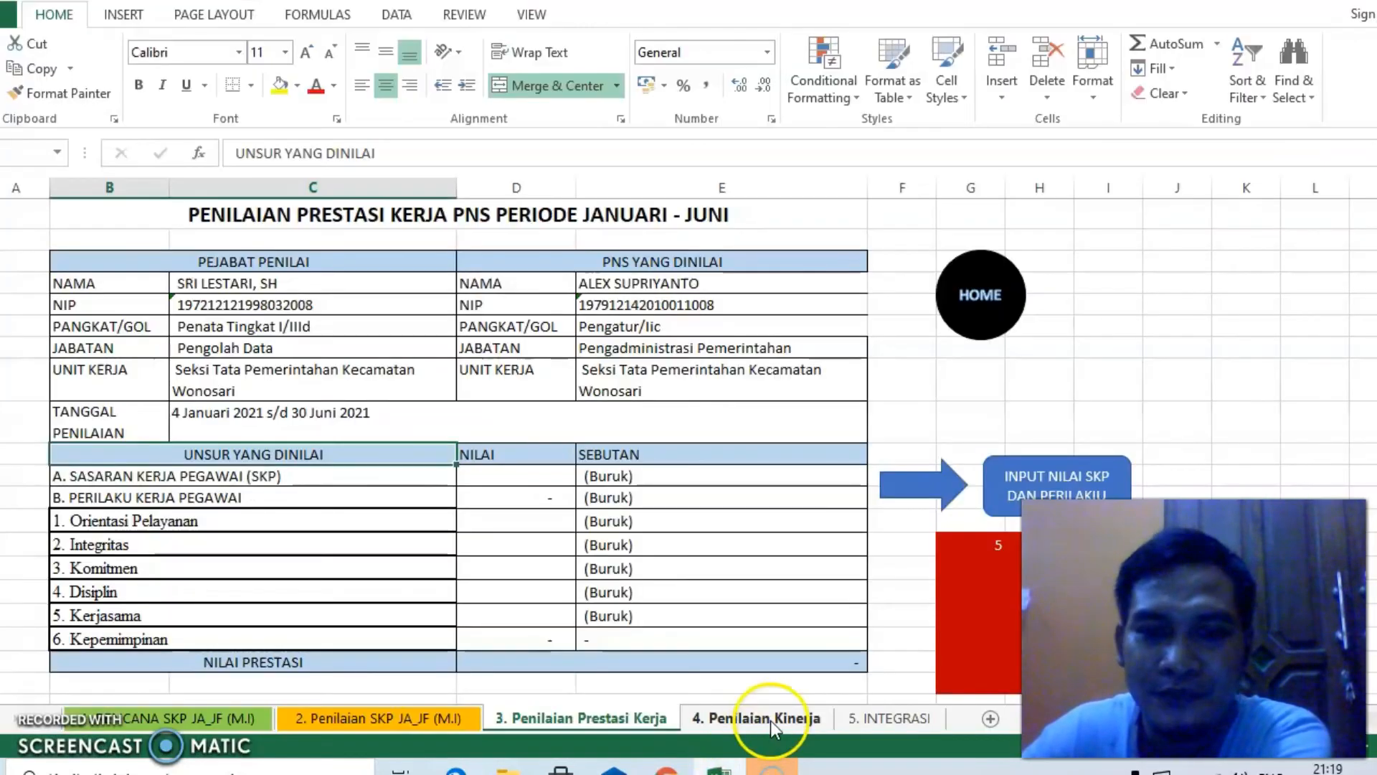
{"action": "left_click", "coordinate": [539, 471]}
{"action": "type", "text": "8"}
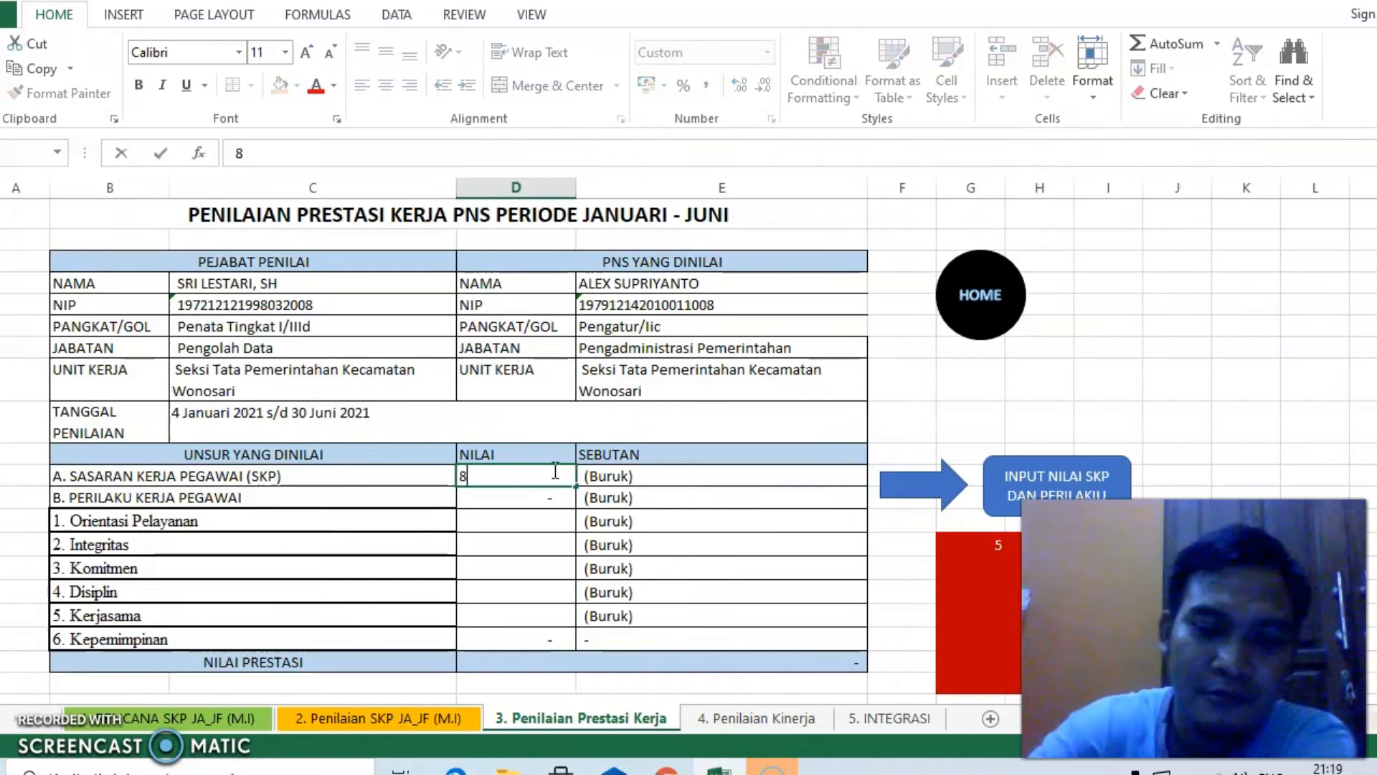
{"action": "type", "text": "8,64"}
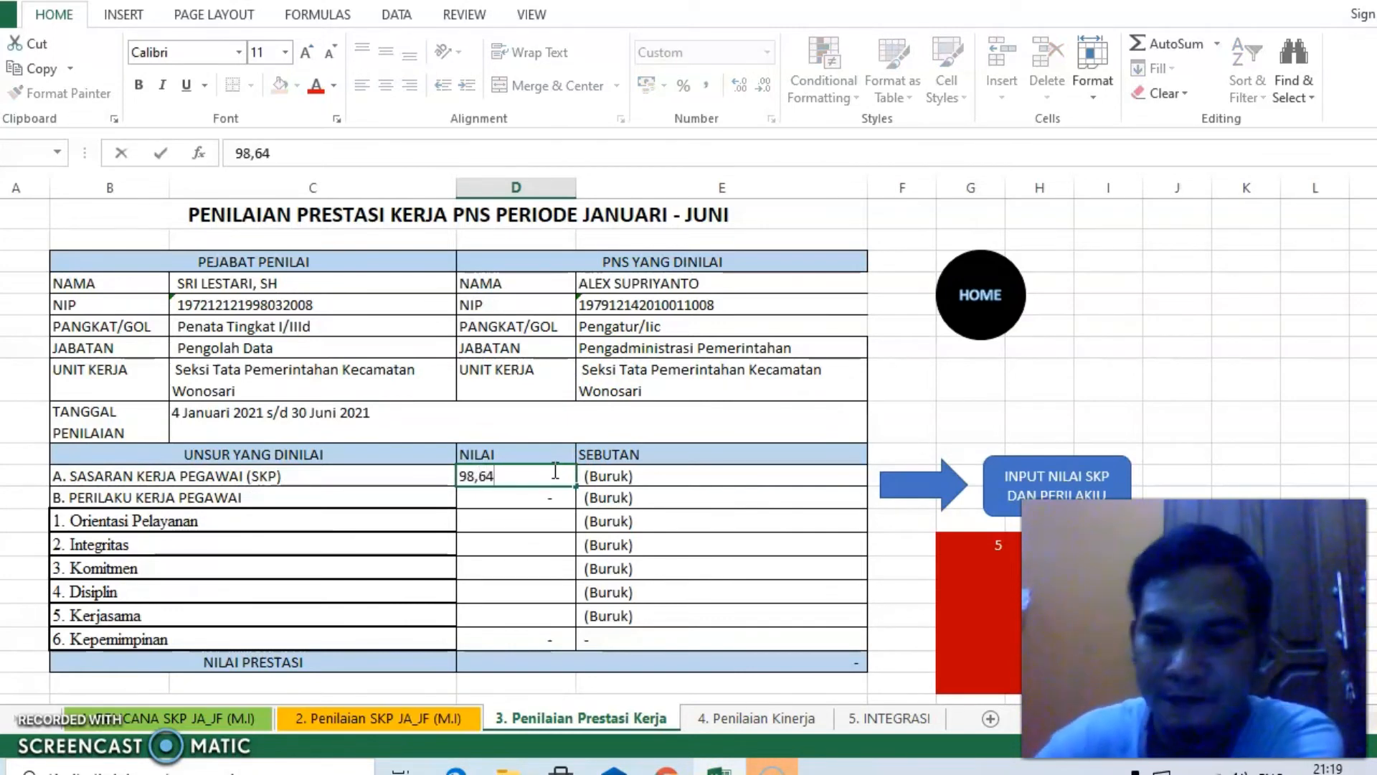
{"action": "key", "text": "Return"}
{"action": "left_click", "coordinate": [560, 469]}
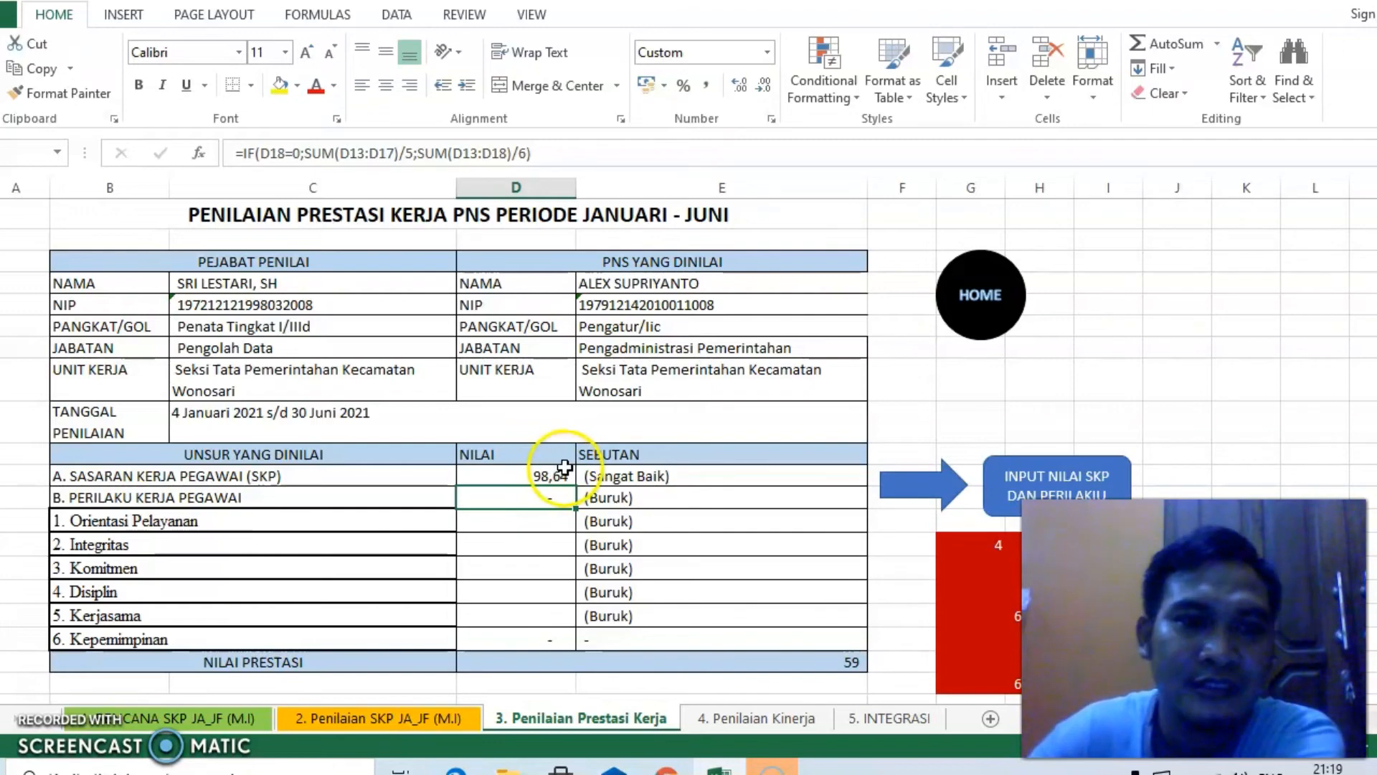
Look up the Orientasi Pelayanan score in the JanJun 2021 PDF and enter 80,17 as its Nilai in the workbook
{"action": "scroll", "coordinate": [552, 459], "scroll_direction": "down", "scroll_amount": 1}
{"action": "left_click", "coordinate": [526, 453]}
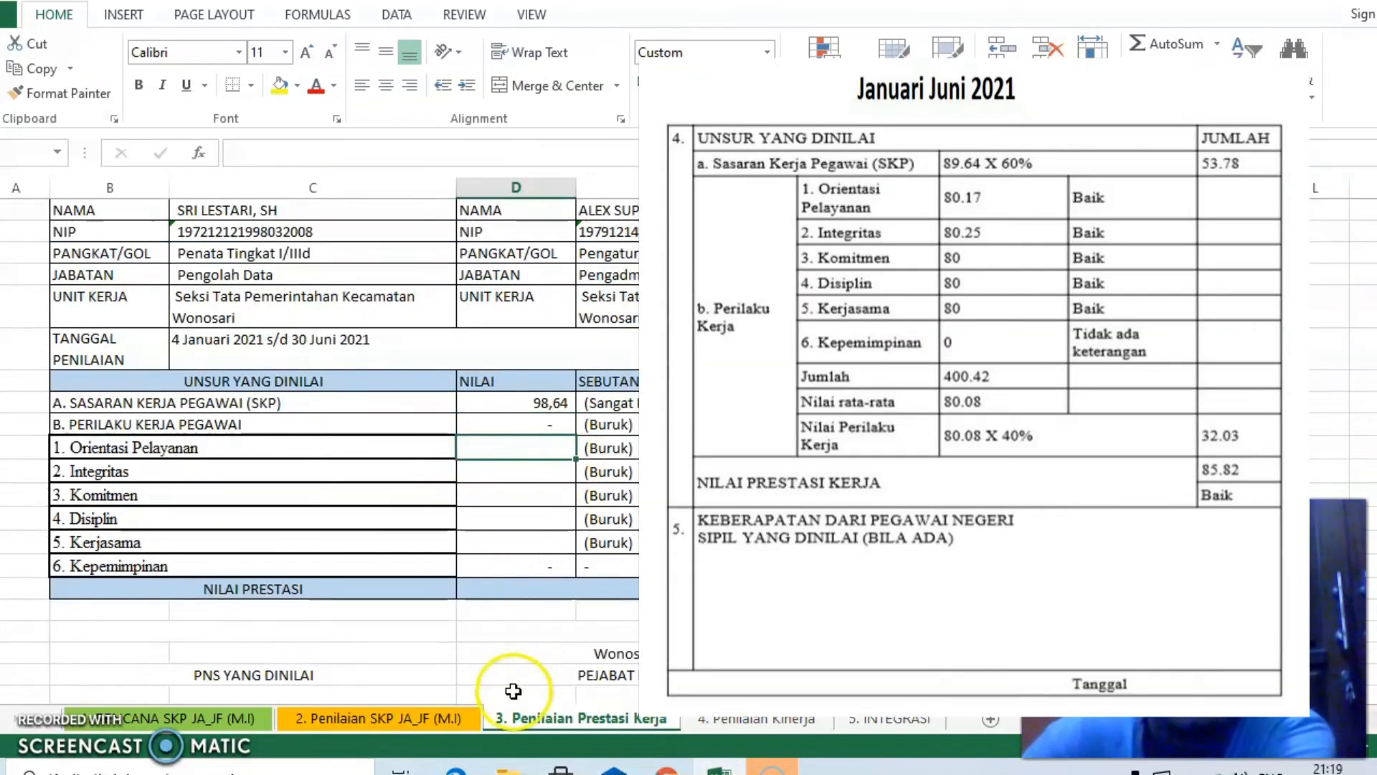
{"action": "mouse_move", "coordinate": [509, 769]}
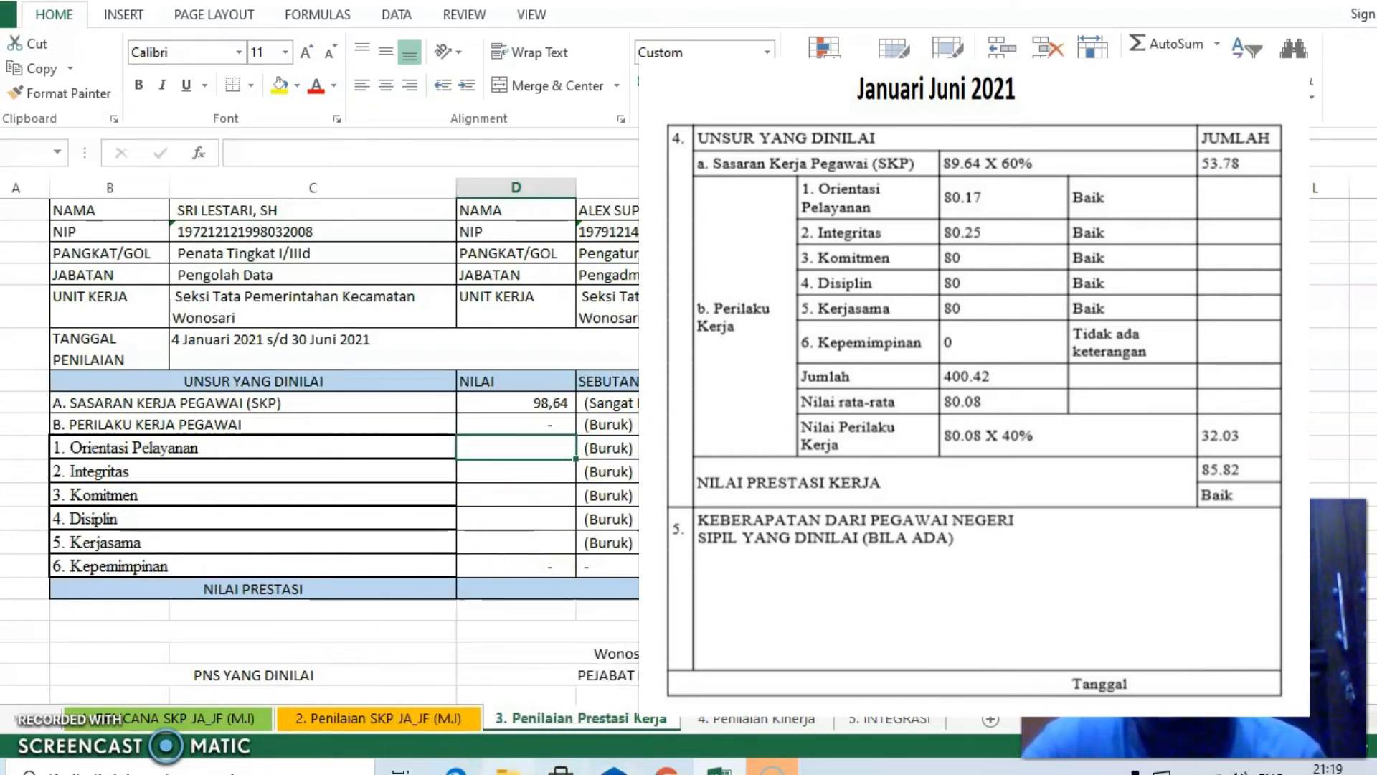
{"action": "left_click", "coordinate": [457, 771]}
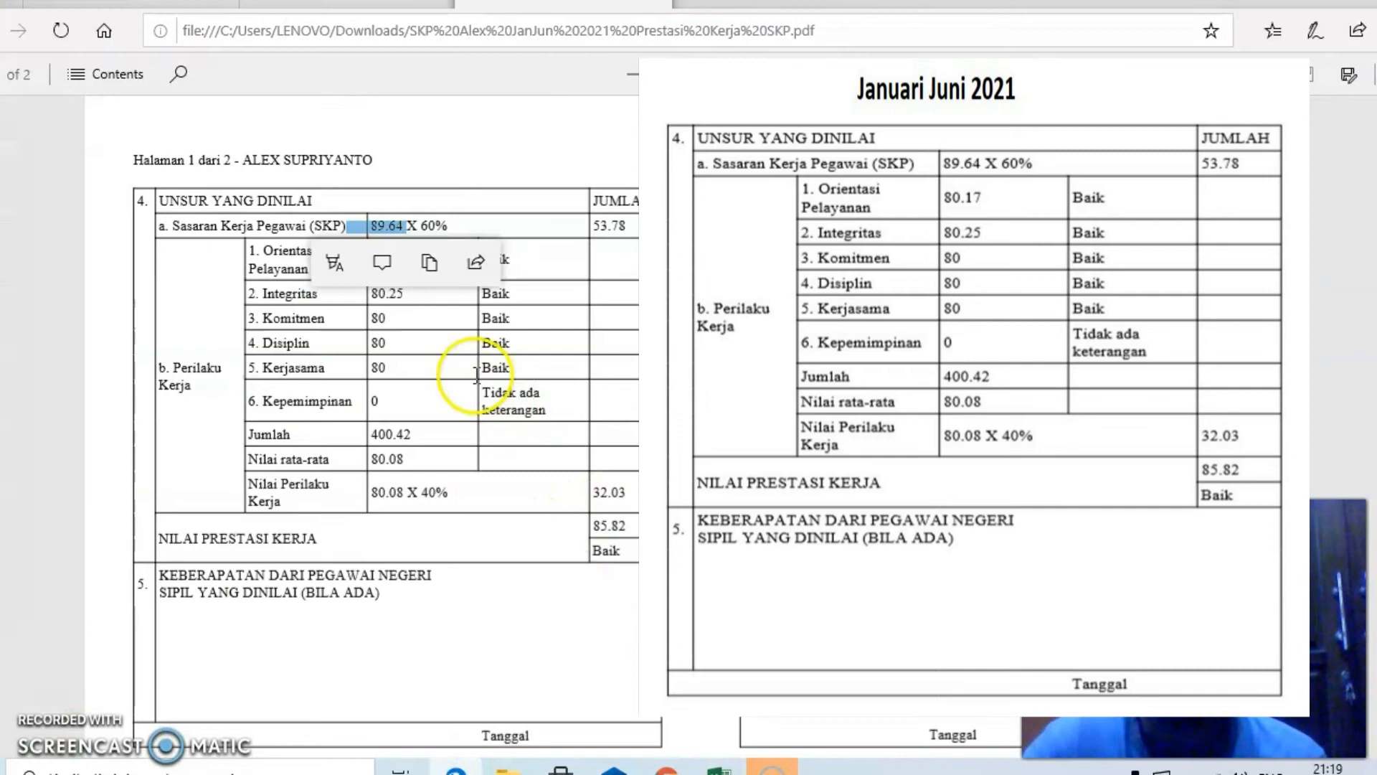
{"action": "left_click", "coordinate": [444, 346]}
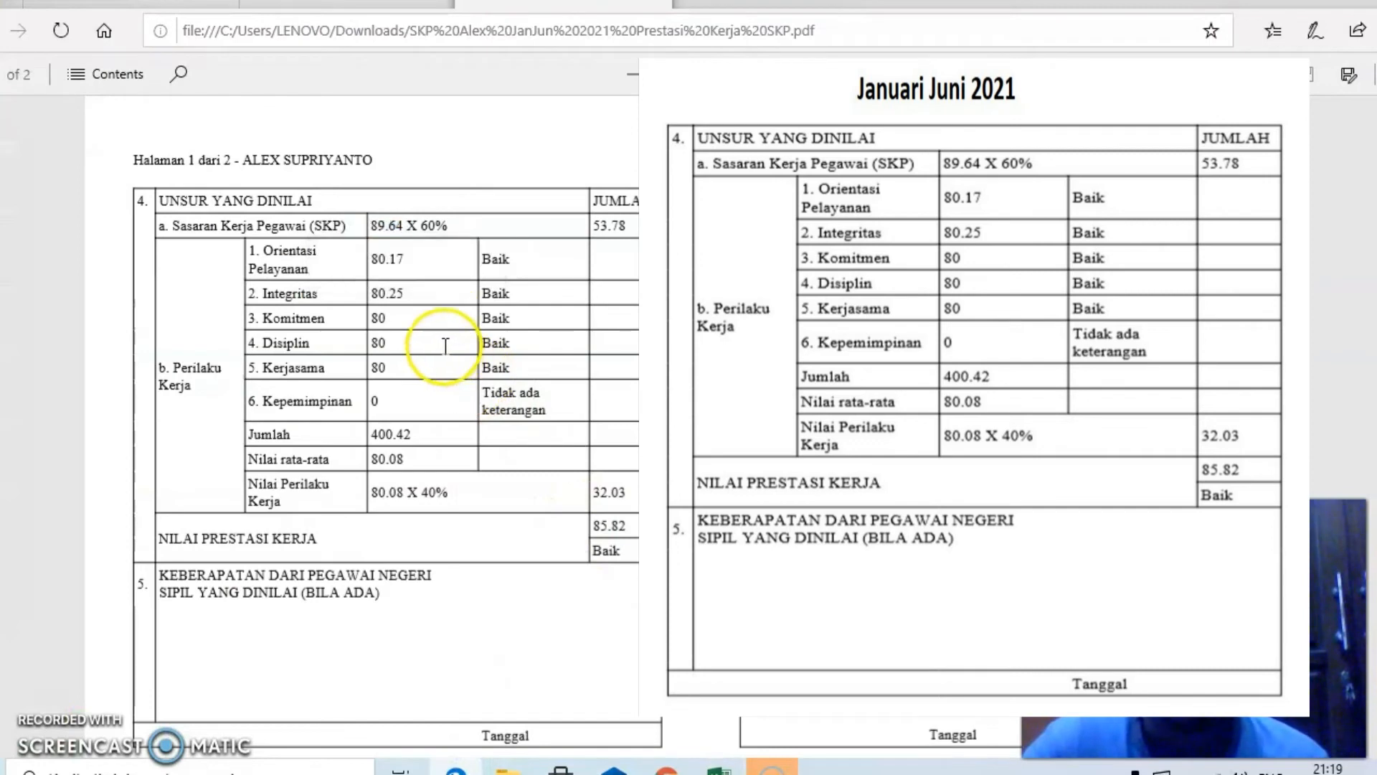
{"action": "double_click", "coordinate": [408, 260]}
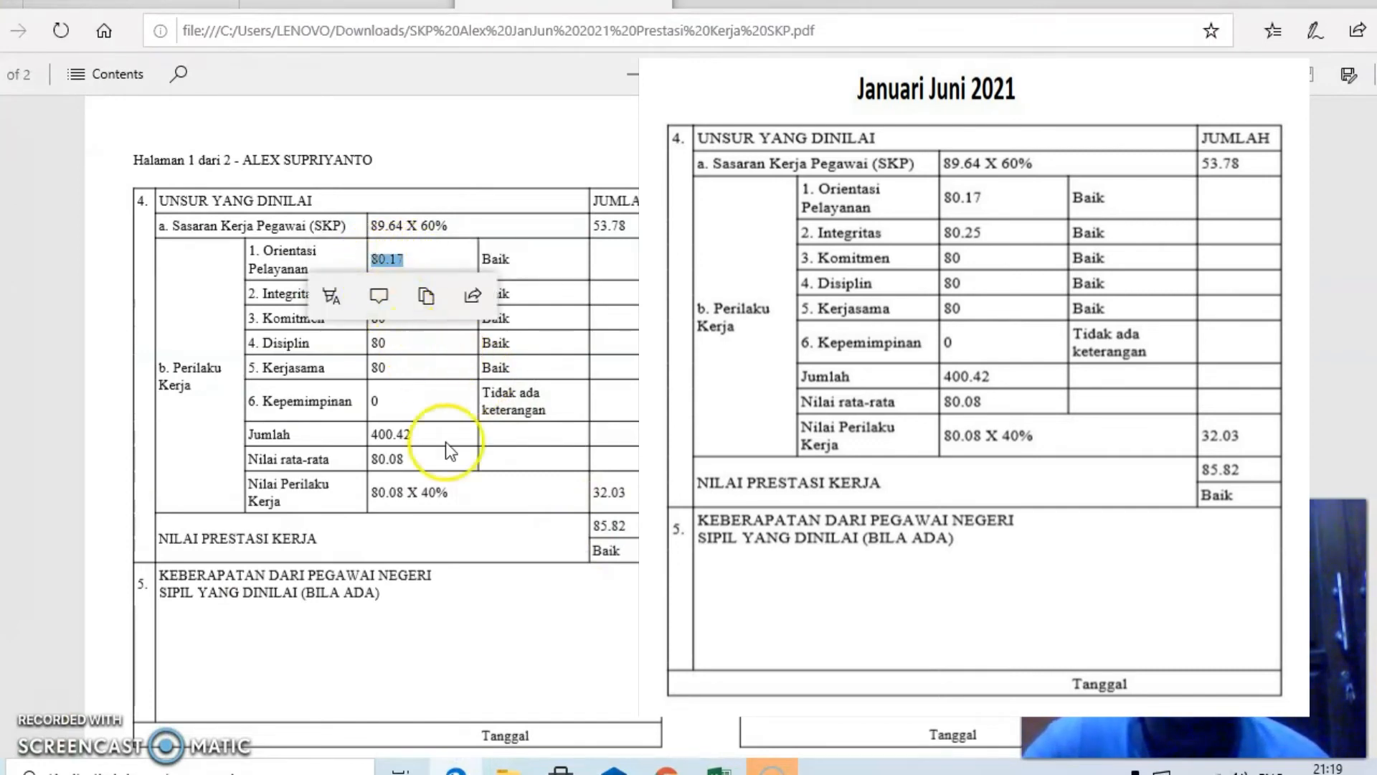
{"action": "left_click", "coordinate": [718, 765]}
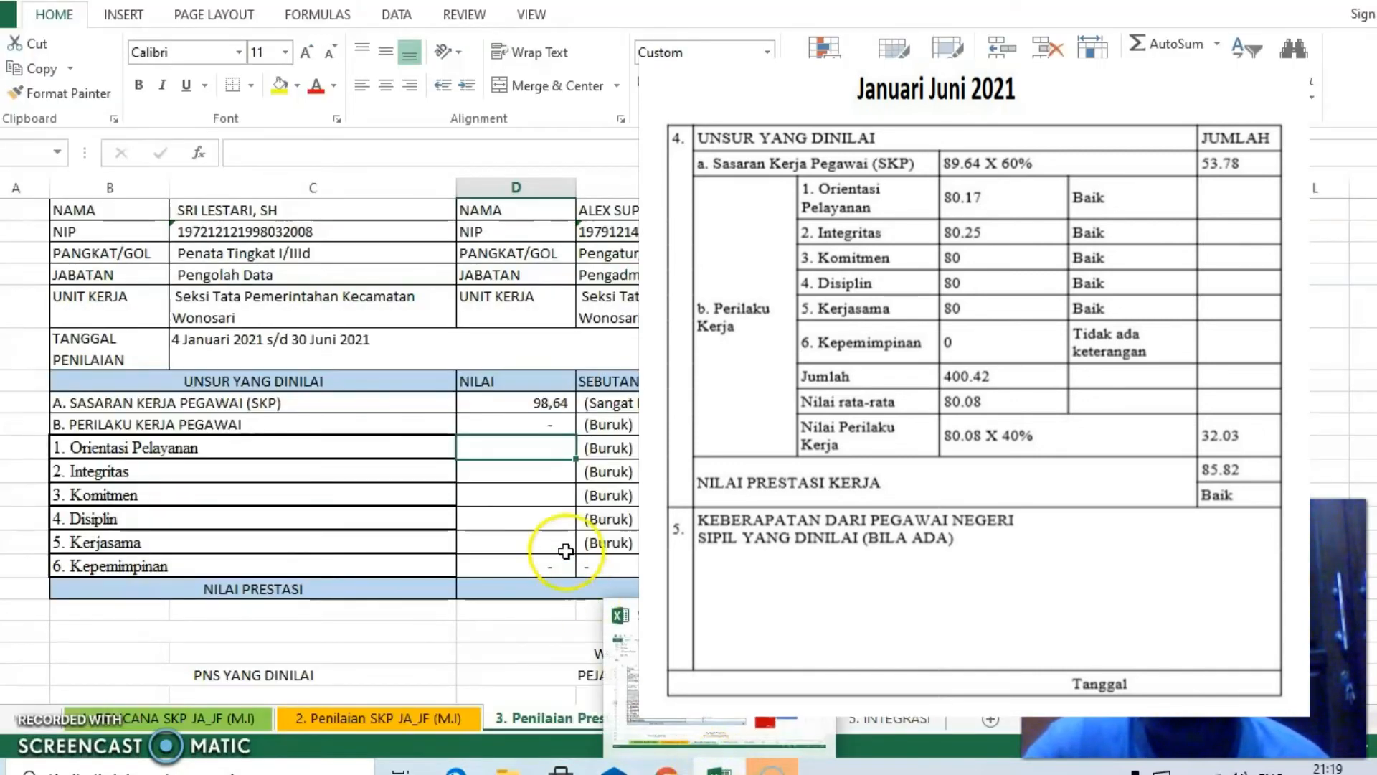
{"action": "type", "text": "80"}
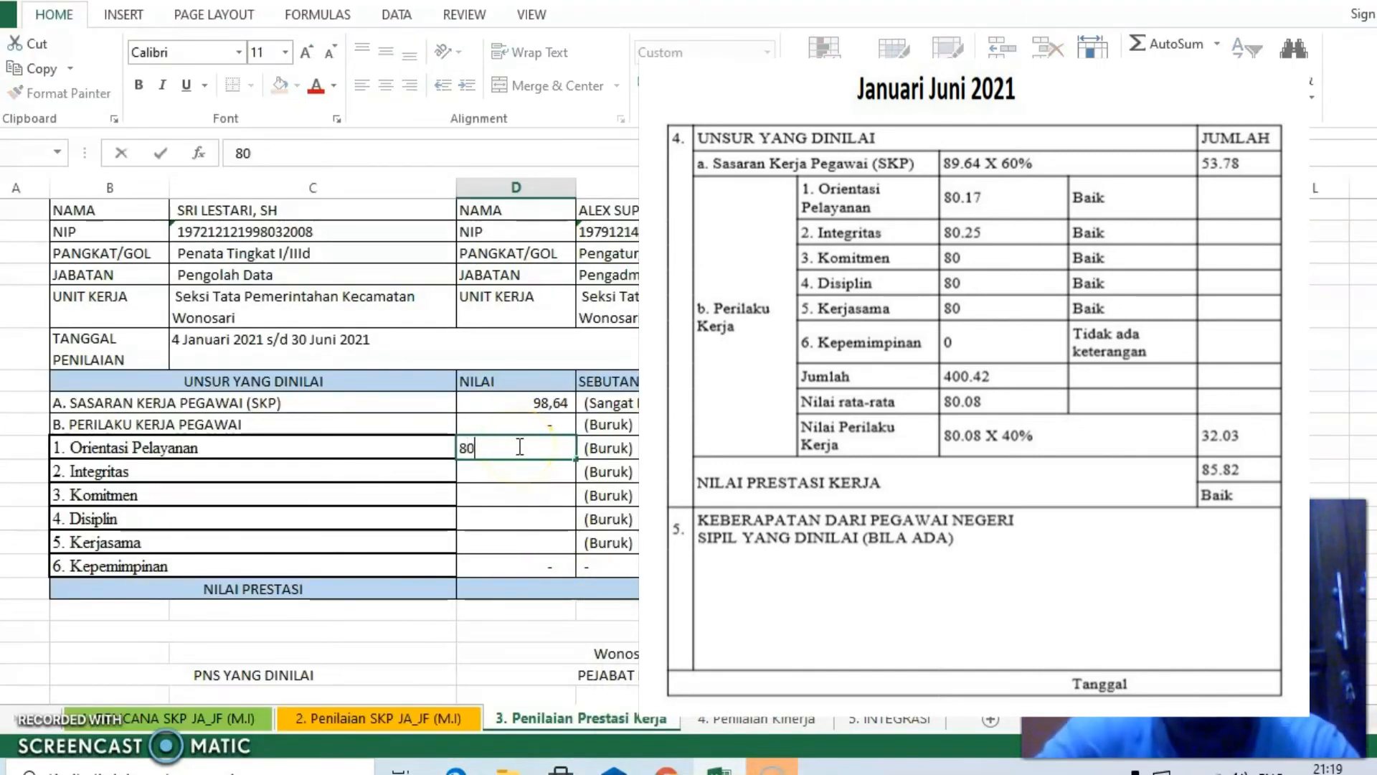
{"action": "key", "text": "Return"}
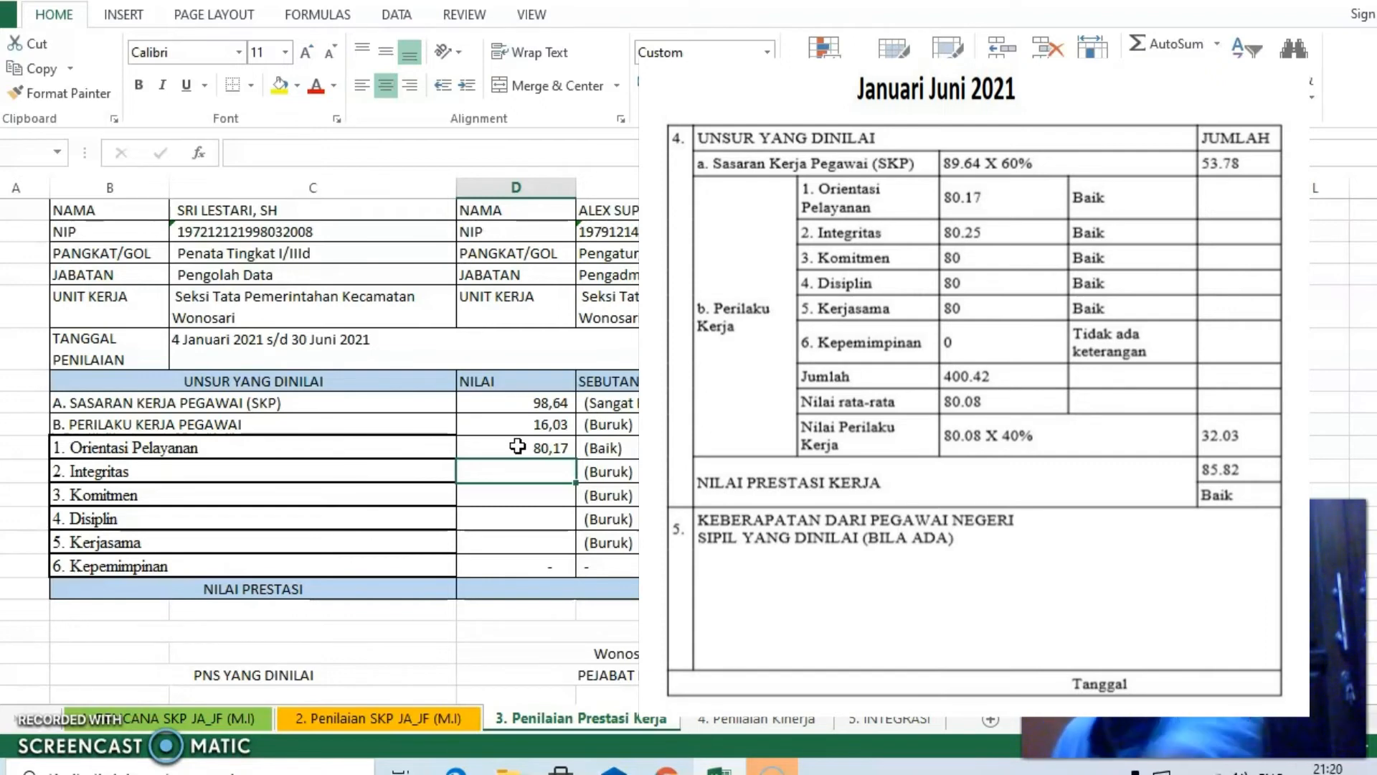
Enter 80,25 as the Nilai for 2. Integritas
{"action": "scroll", "coordinate": [517, 445], "scroll_direction": "up", "scroll_amount": 1}
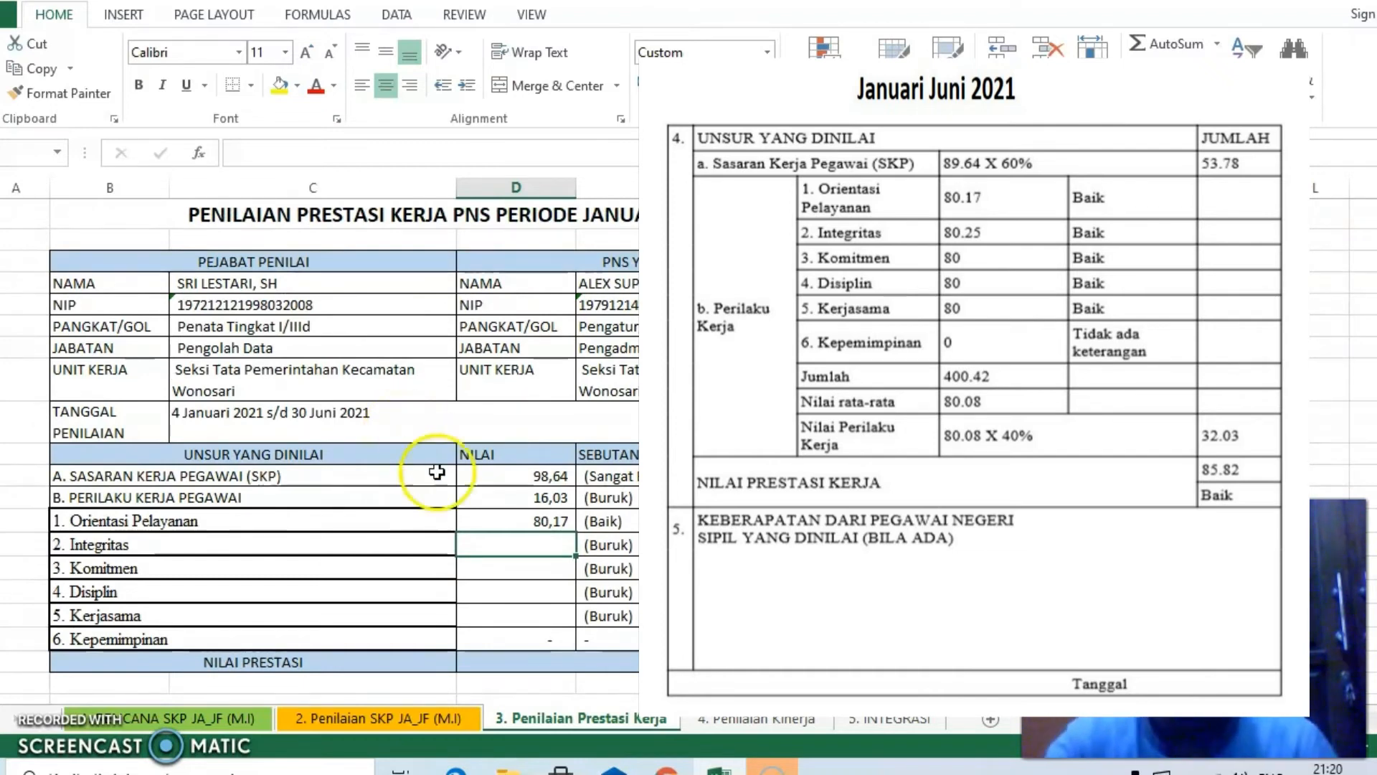
{"action": "type", "text": "80"}
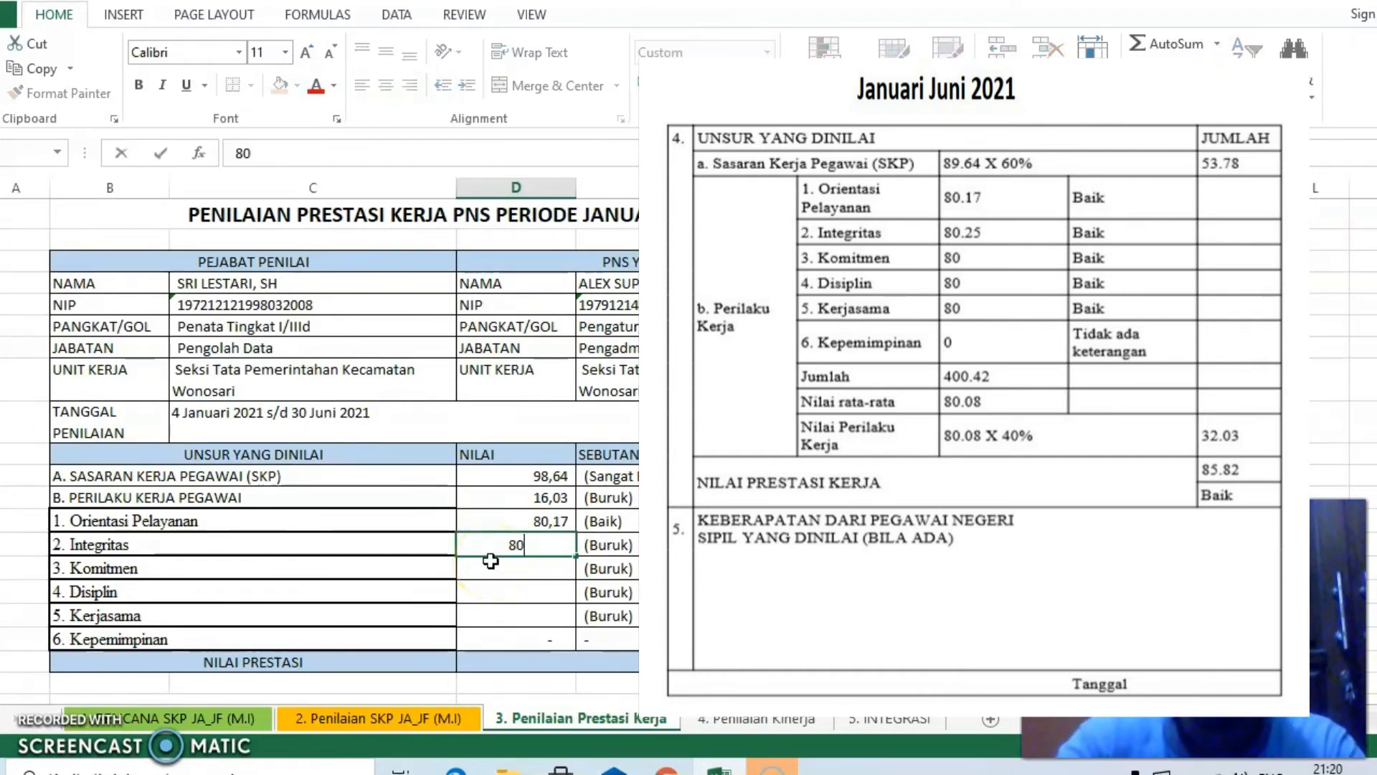
{"action": "type", "text": ",25"}
{"action": "key", "text": "Return"}
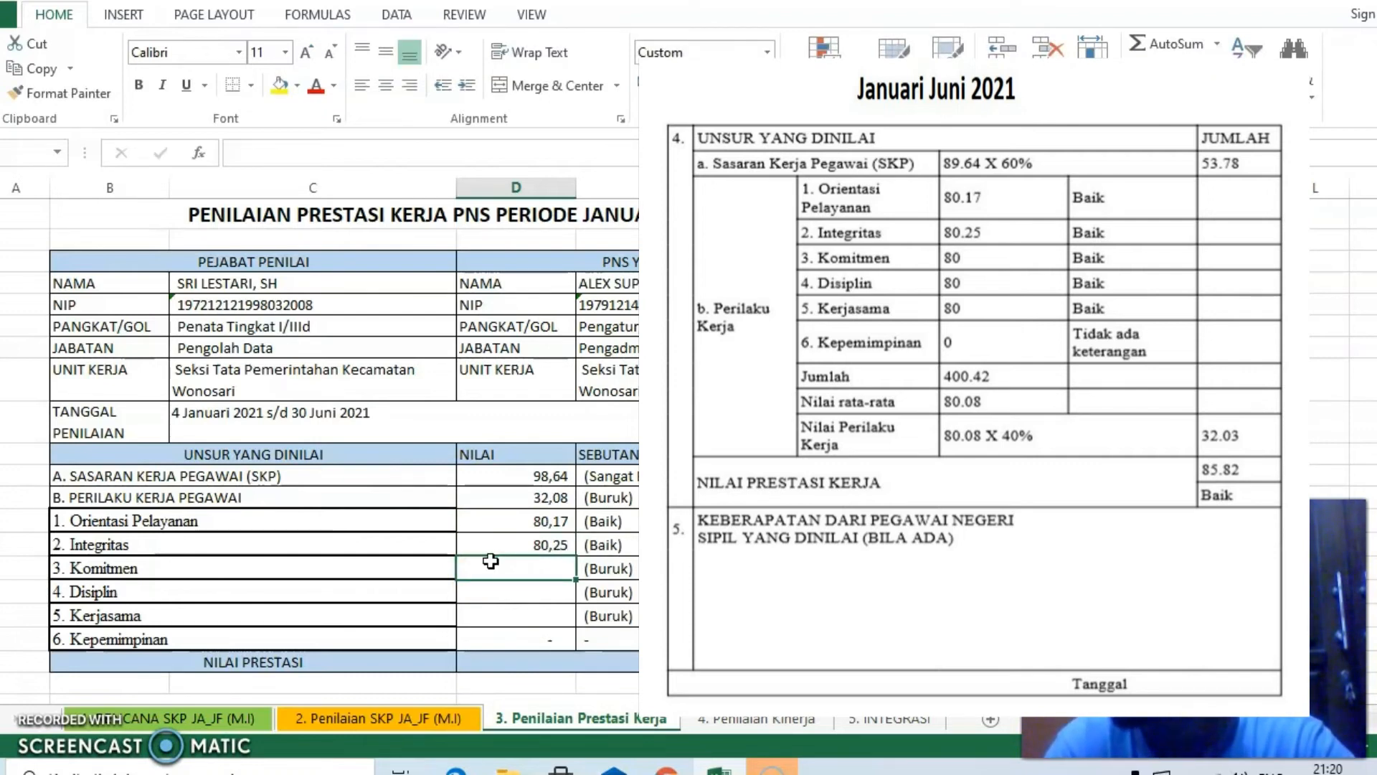
Enter 80 as the Nilai for 3. Komitmen, 4. Disiplin and 5. Kerjasama
{"action": "type", "text": "8"}
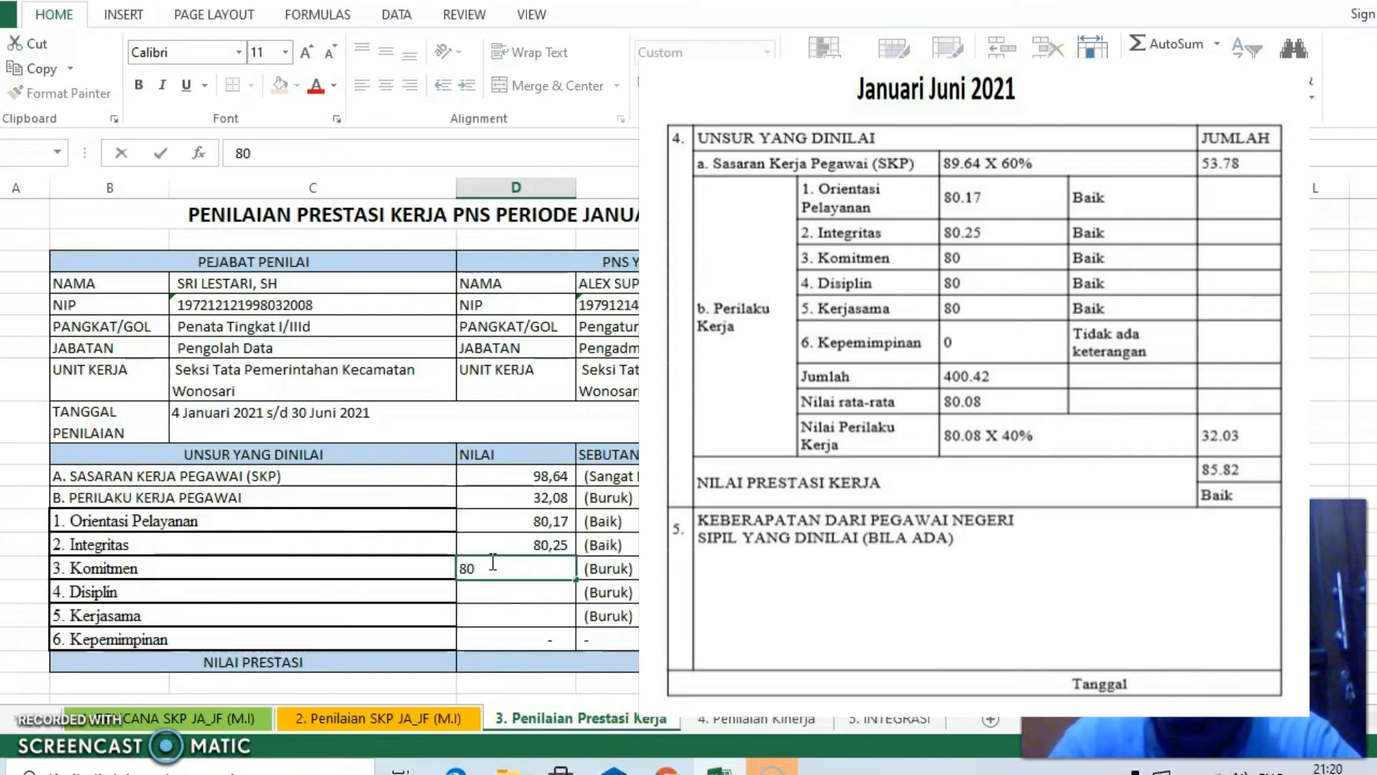
{"action": "type", "text": "0"}
{"action": "key", "text": "Return"}
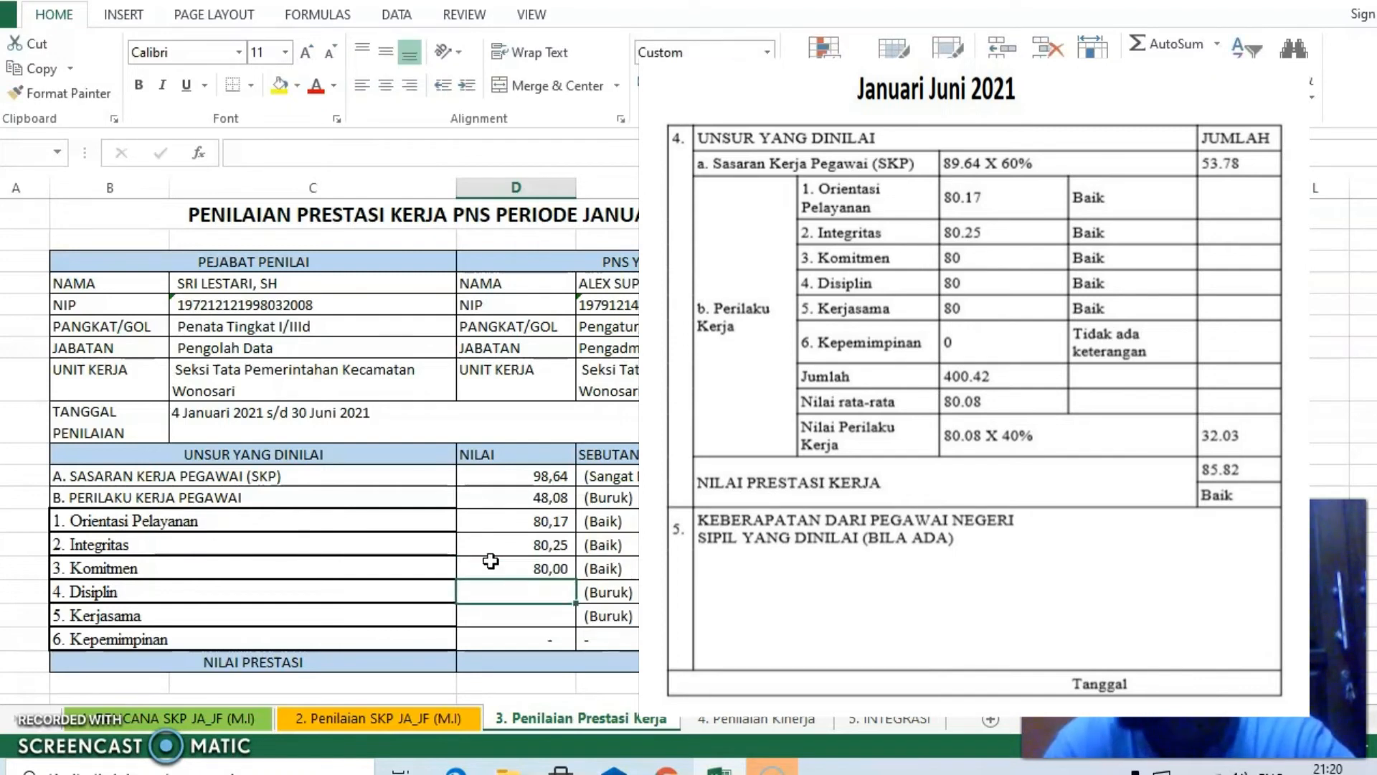
{"action": "type", "text": "80"}
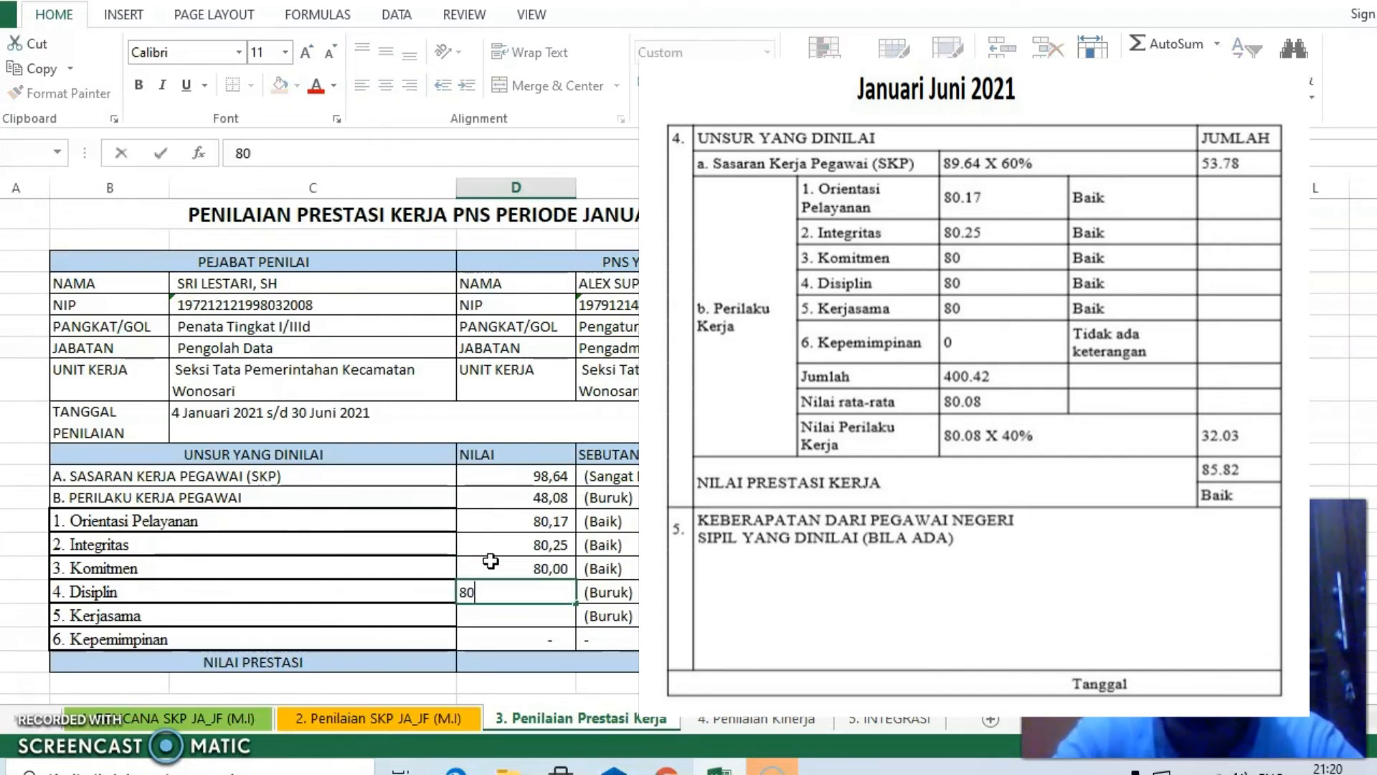
{"action": "key", "text": "Return"}
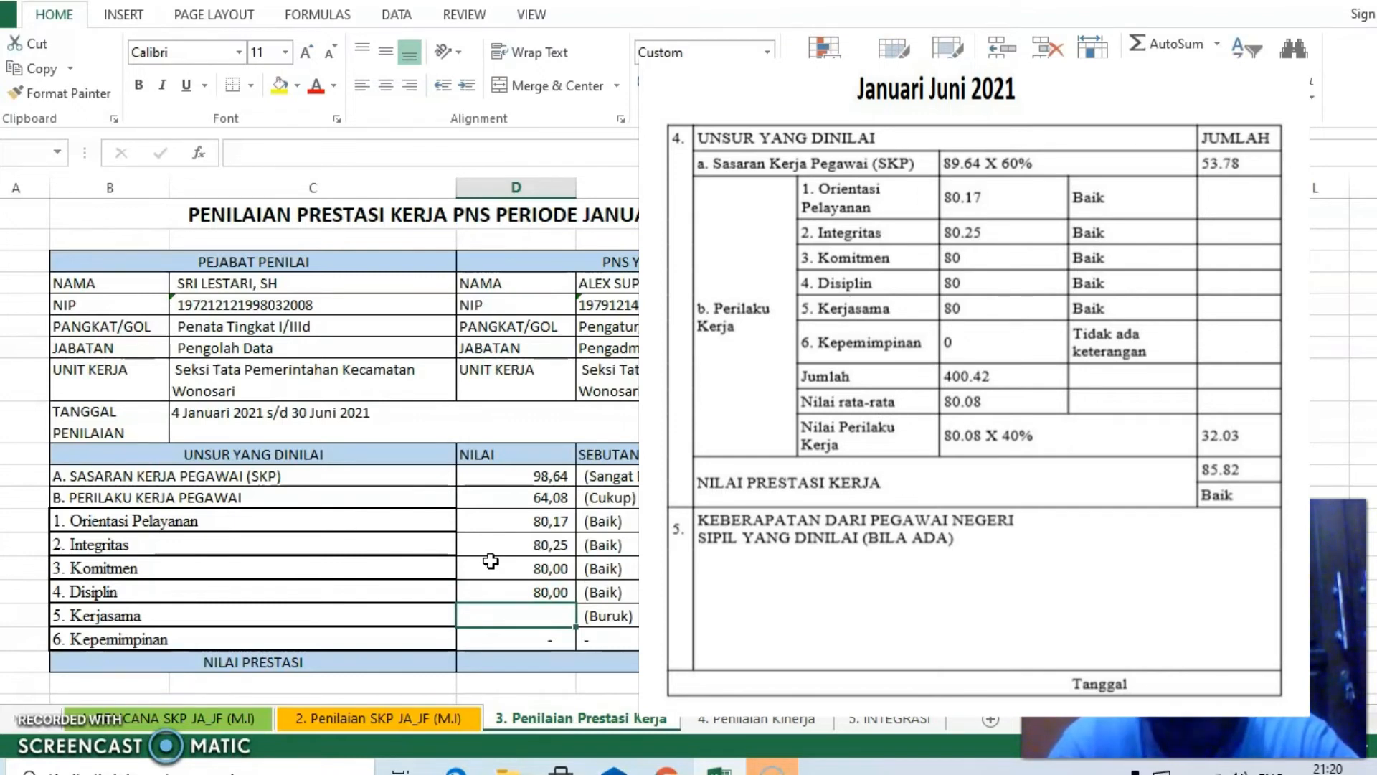
{"action": "type", "text": "80"}
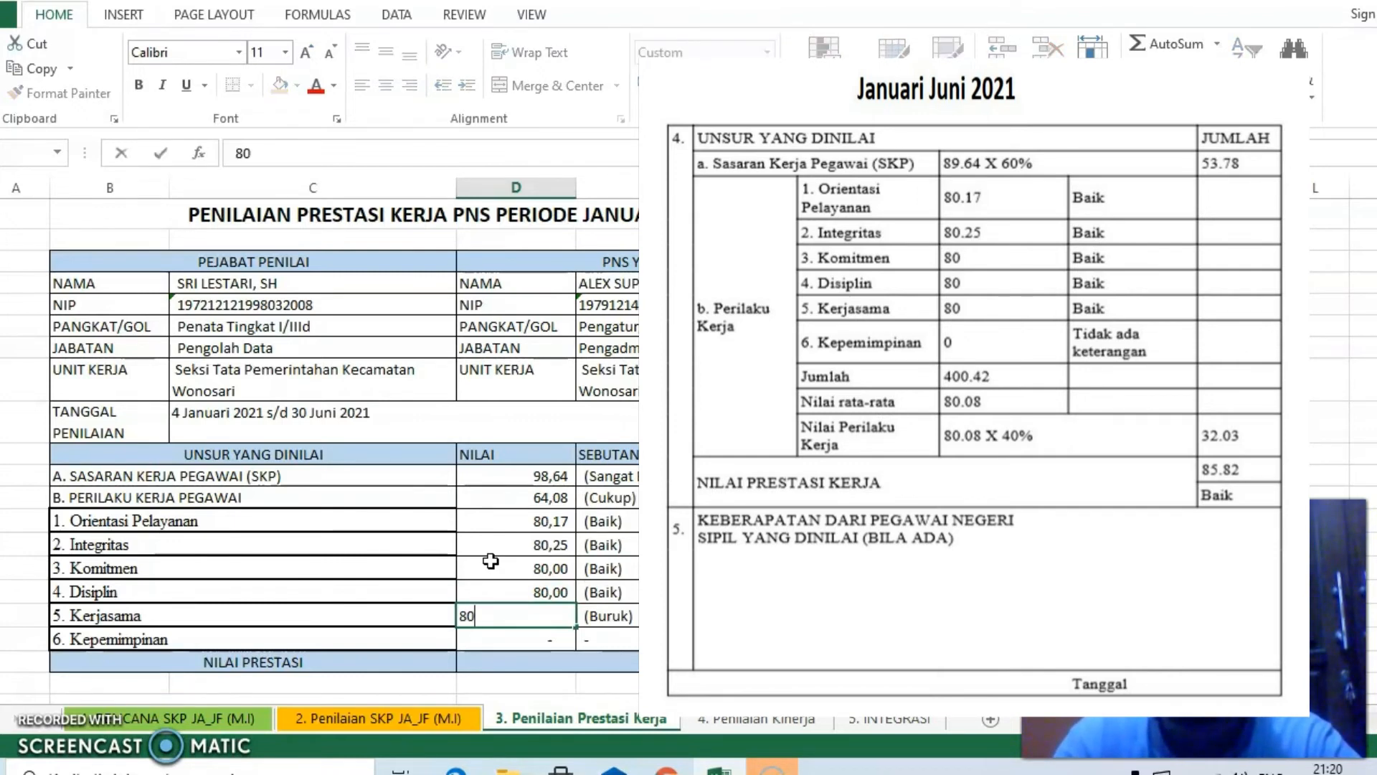
{"action": "key", "text": "Return"}
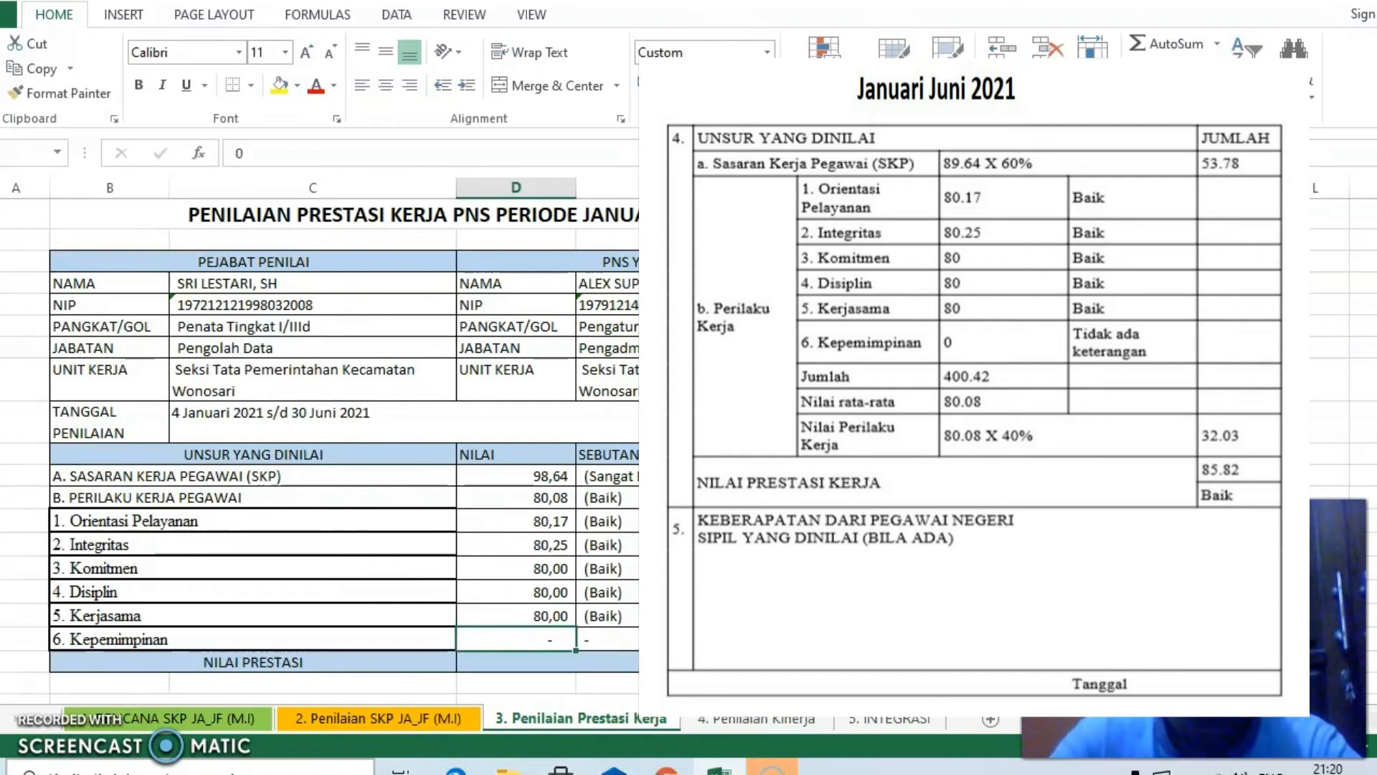
Correct the Nilai for A. Sasaran Kerja Pegawai (SKP) to 89,64
{"action": "left_click", "coordinate": [536, 475]}
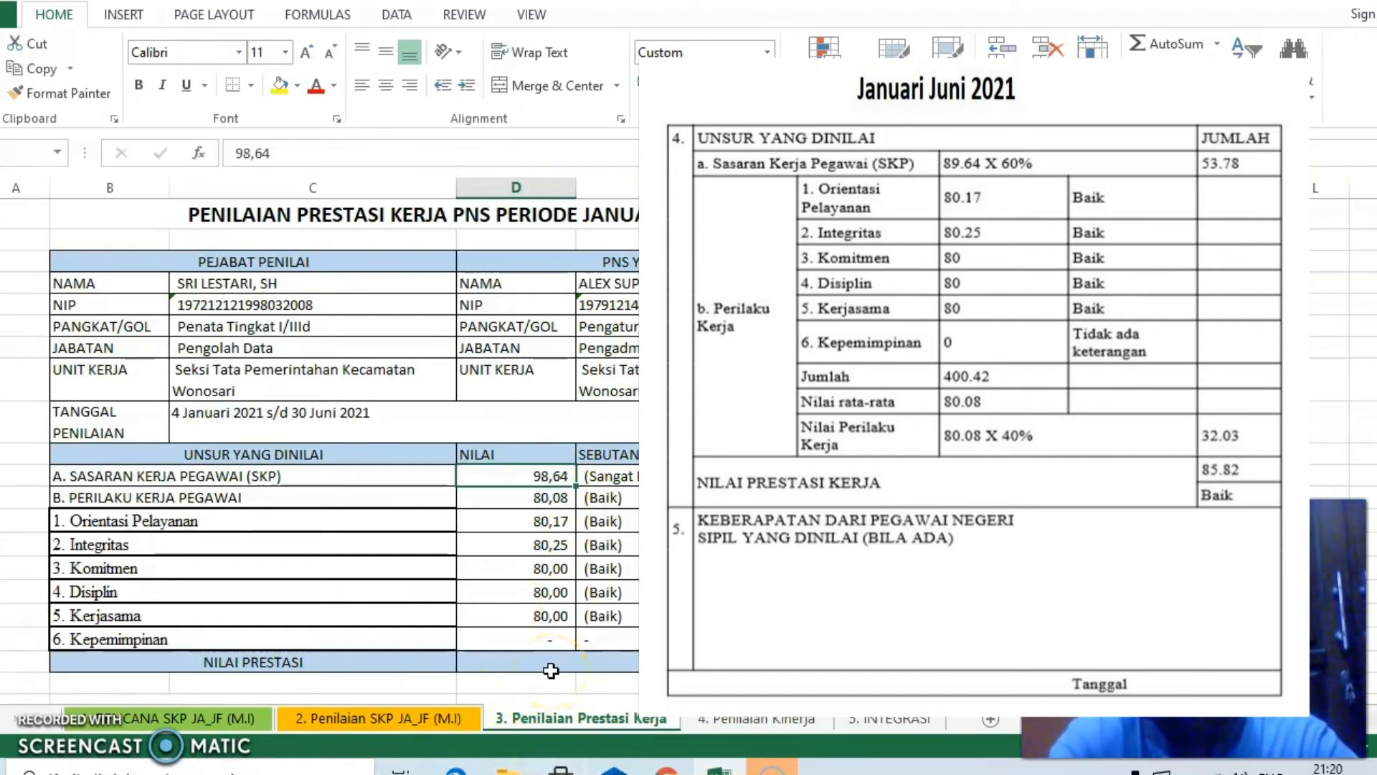
{"action": "type", "text": "89"}
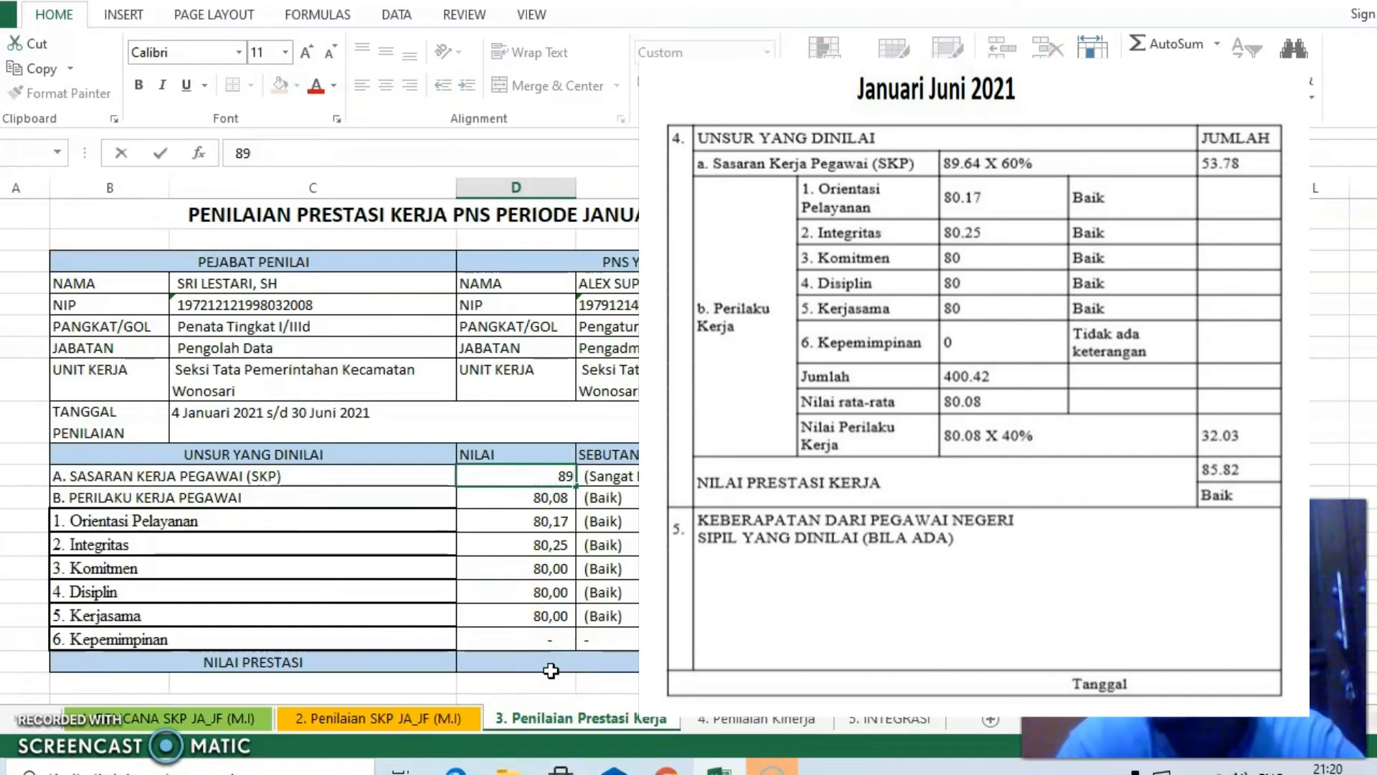
{"action": "type", "text": ",64"}
{"action": "key", "text": "Return"}
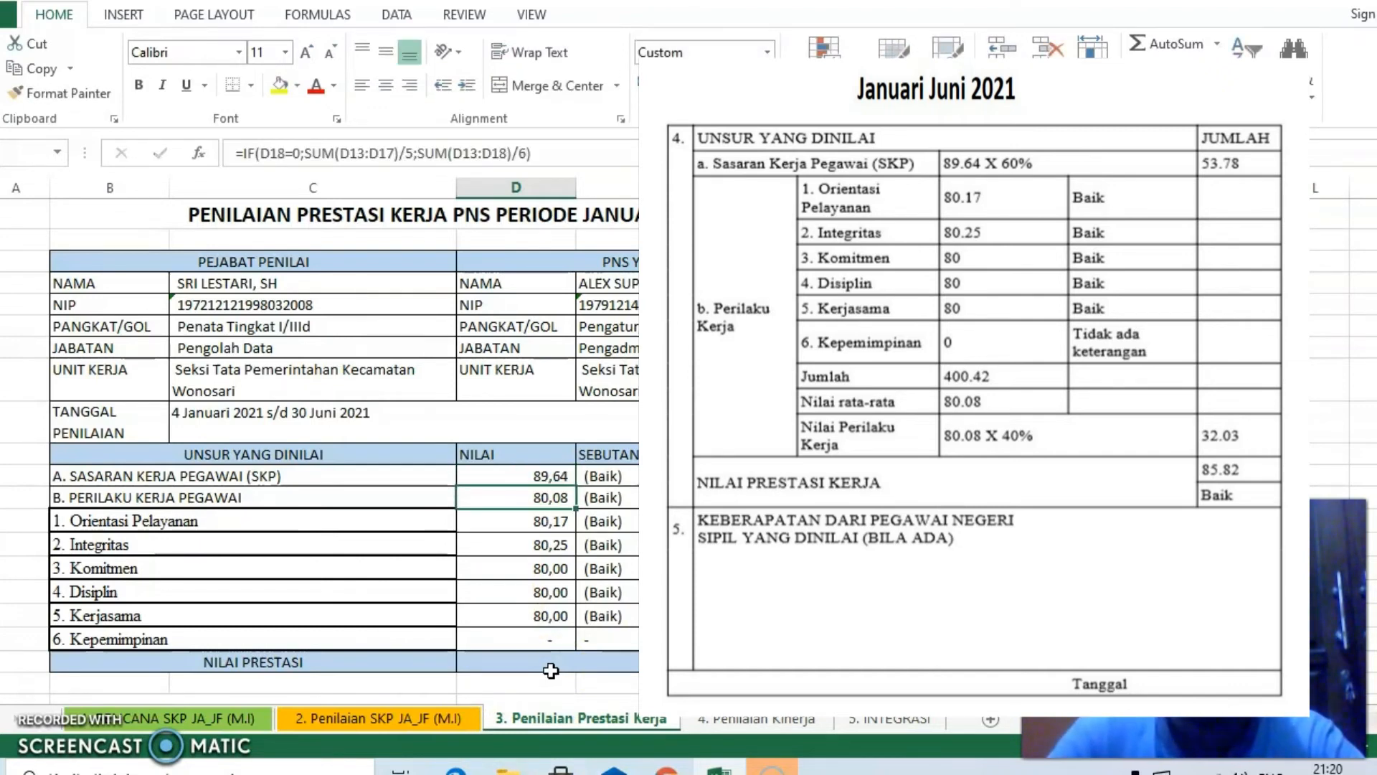
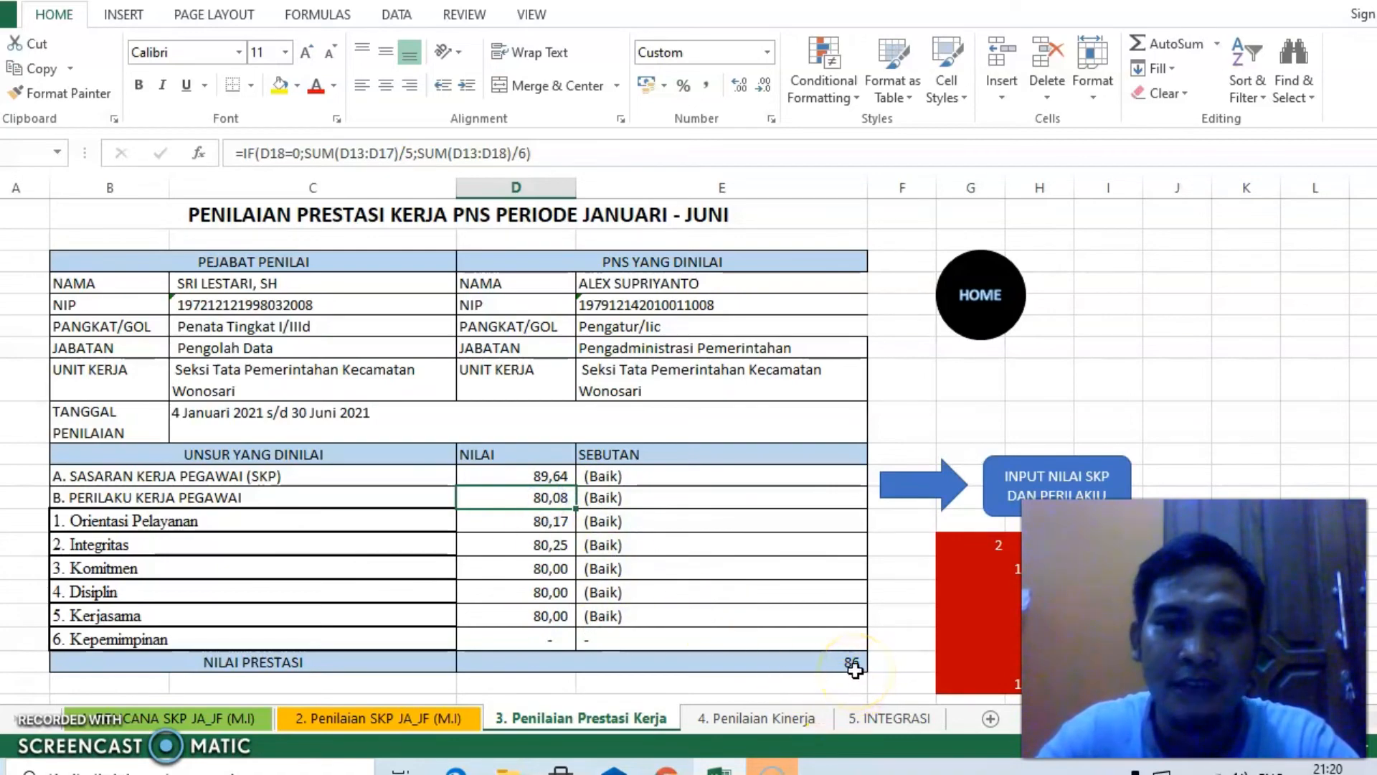
Look up the Nilai Prestasi Kerja in the JanJun 2021 PDF and compare it with the workbook's Nilai Prestasi
{"action": "left_click", "coordinate": [456, 769]}
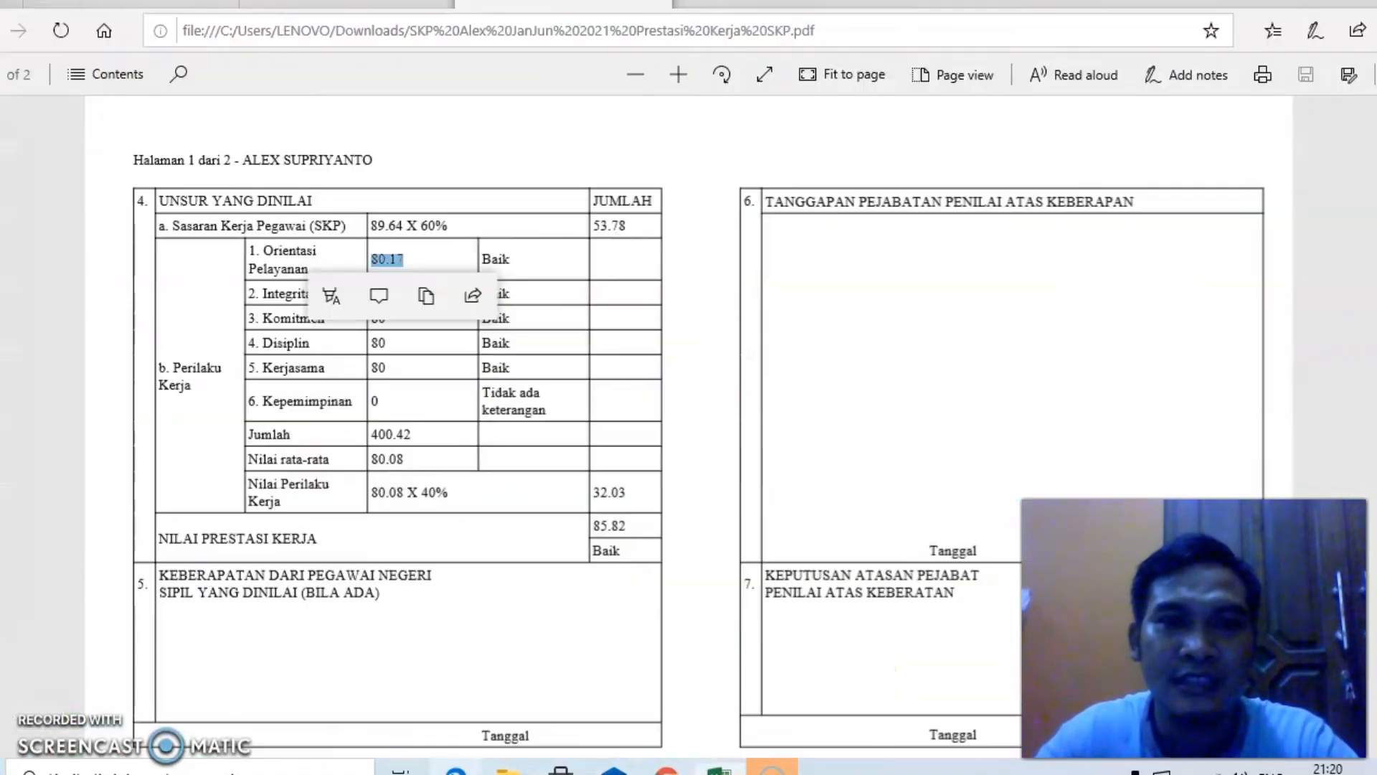
{"action": "left_click_drag", "start_coordinate": [625, 527], "coordinate": [595, 527]}
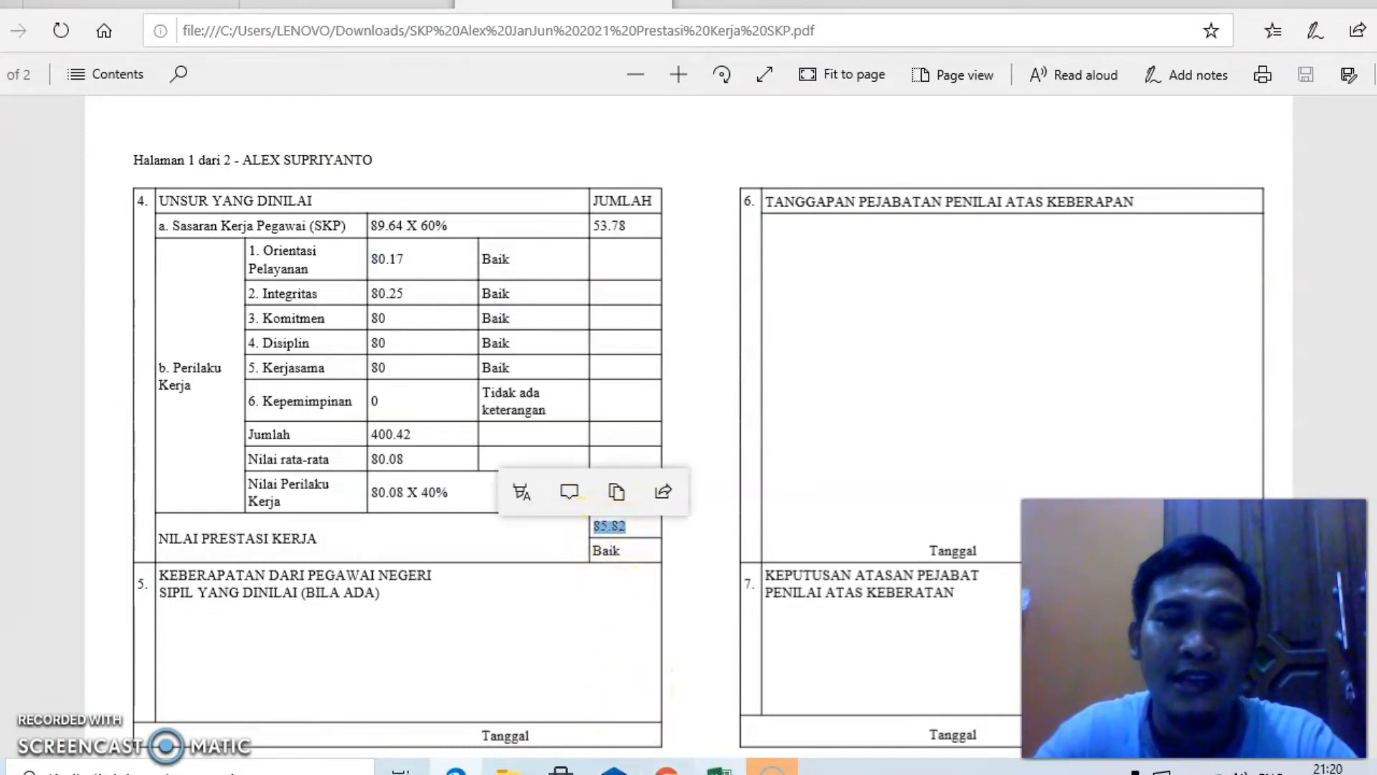
{"action": "left_click", "coordinate": [718, 769]}
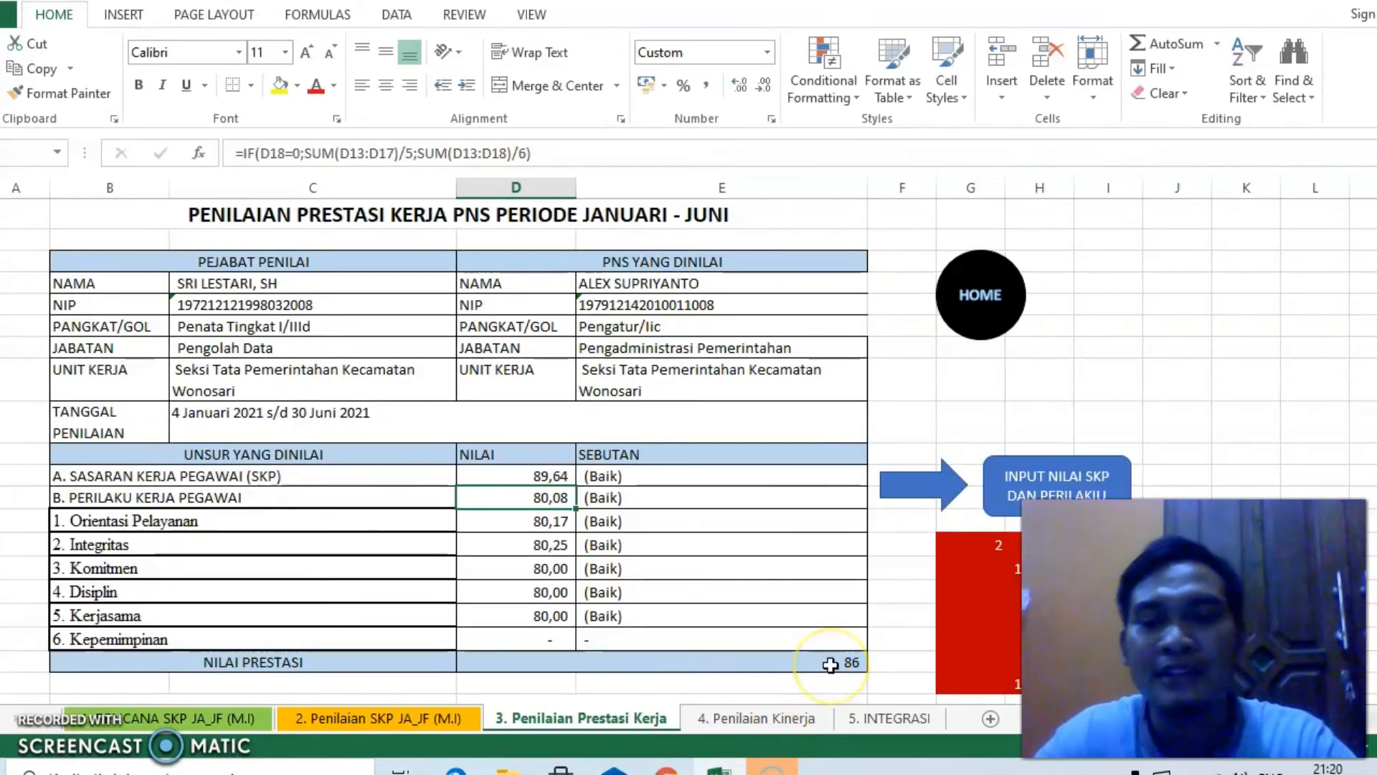
Review the signature block below the assessment table, including its date, Pejabat Penilai Kinerja and PNS Yang Dinilai entries
{"action": "scroll", "coordinate": [832, 646], "scroll_direction": "down", "scroll_amount": 1}
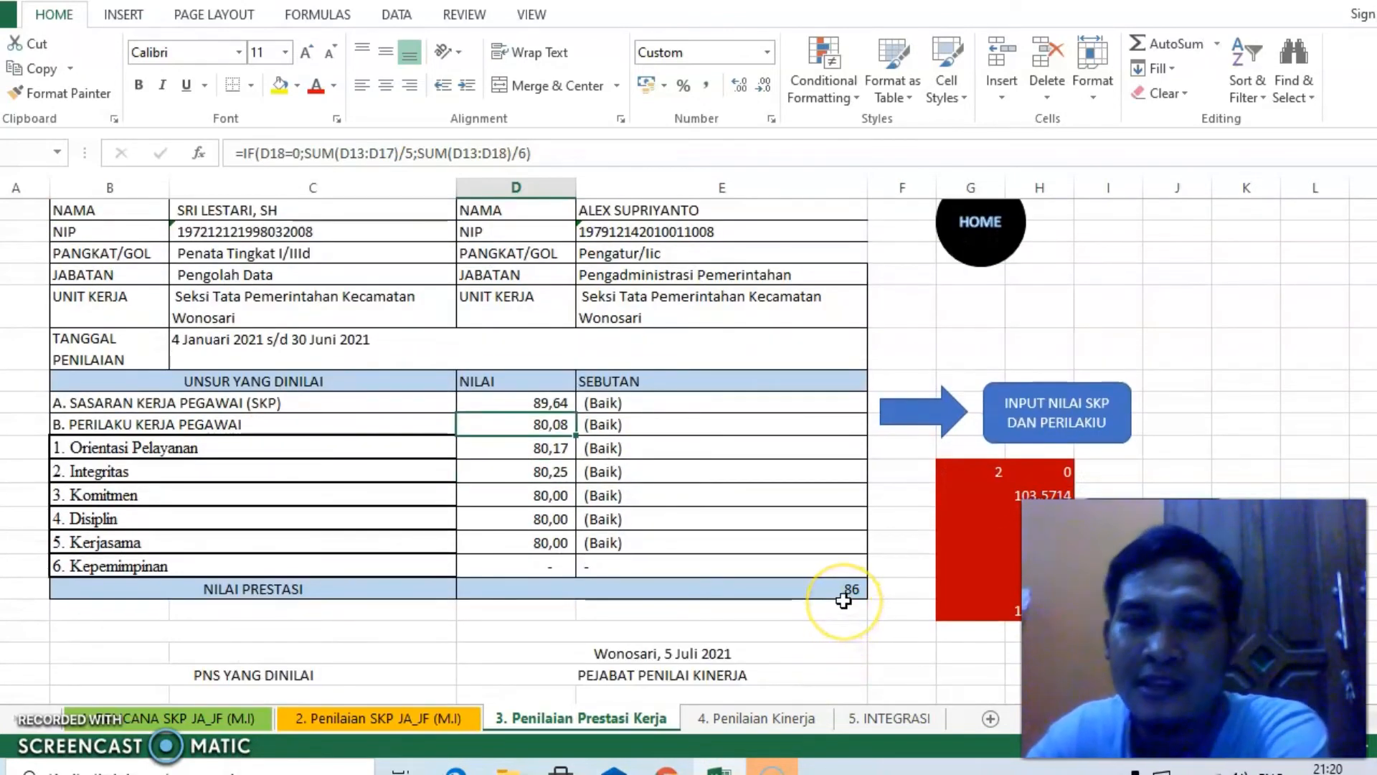
{"action": "scroll", "coordinate": [843, 600], "scroll_direction": "down", "scroll_amount": 1}
{"action": "scroll", "coordinate": [832, 553], "scroll_direction": "down", "scroll_amount": 2}
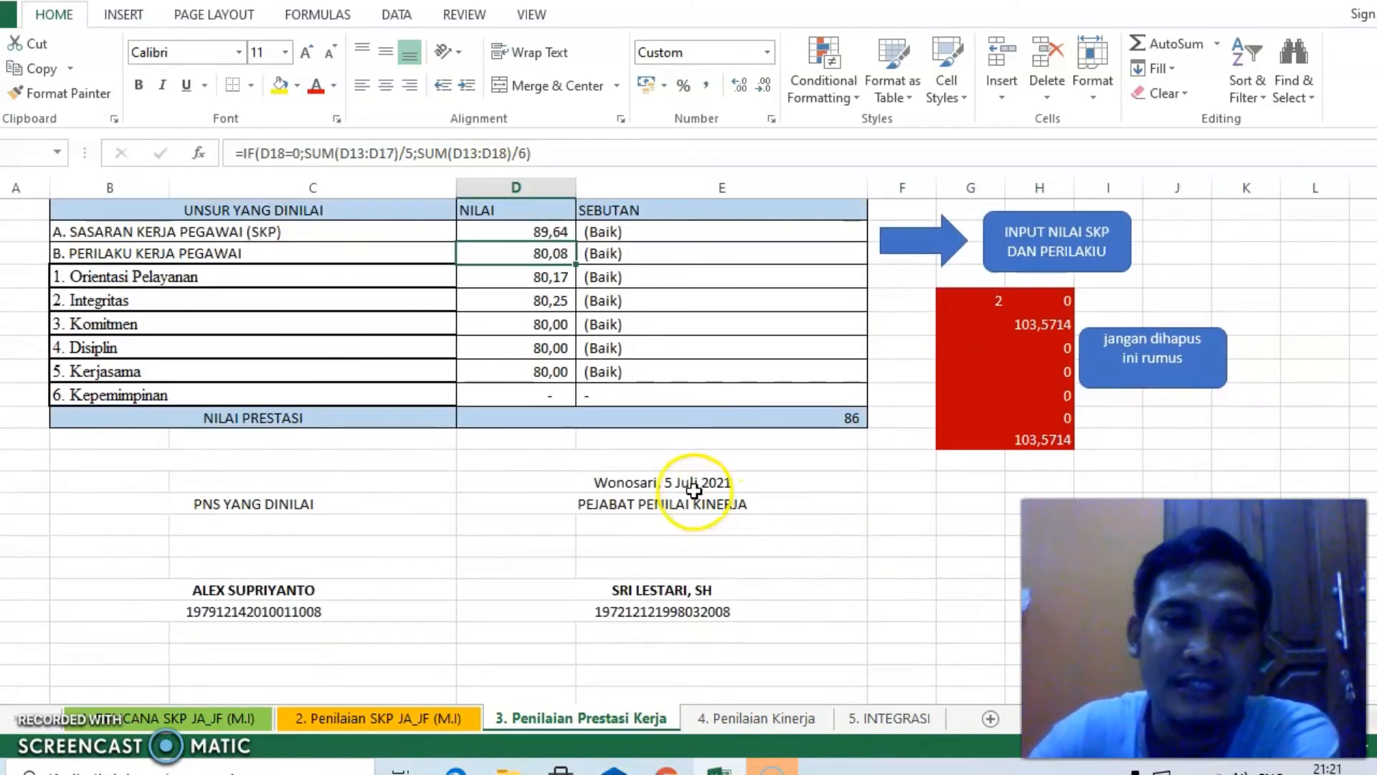
{"action": "left_click", "coordinate": [696, 492]}
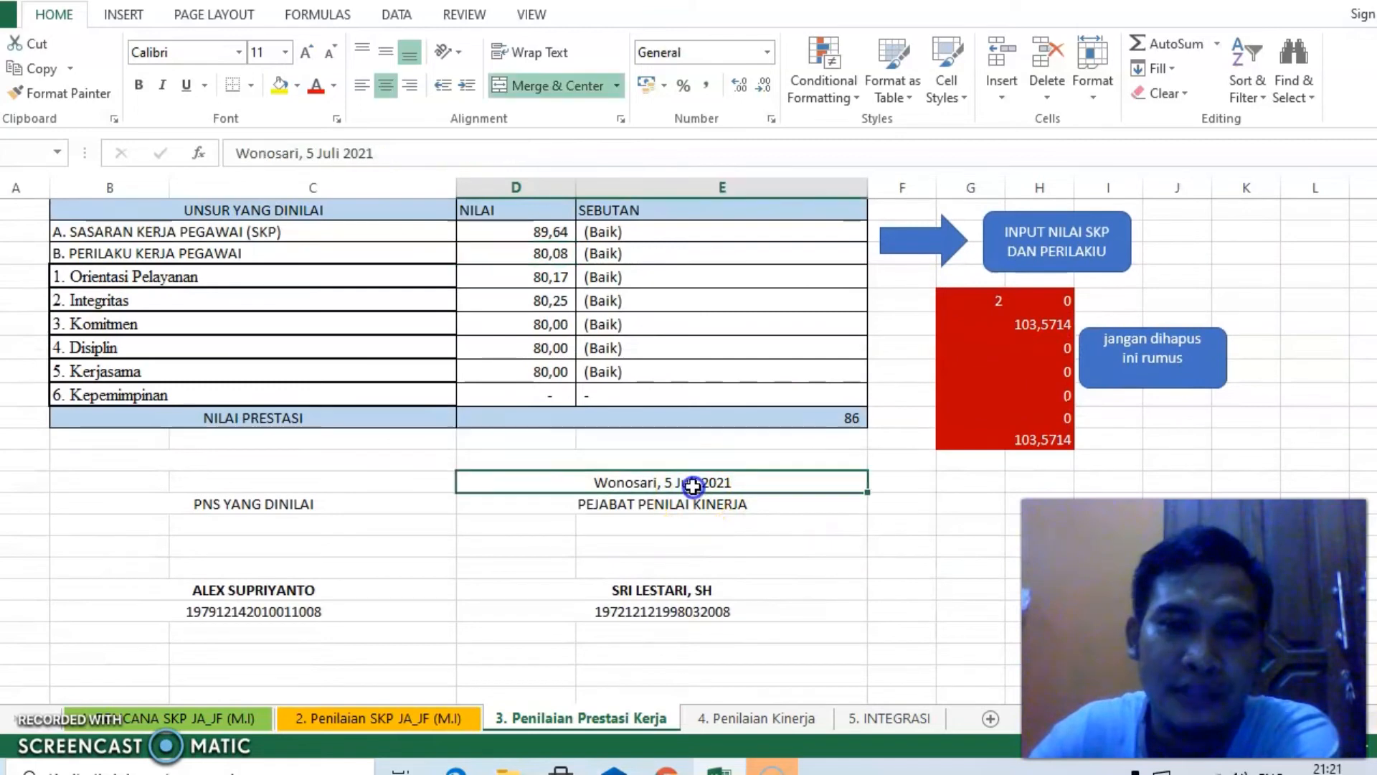
{"action": "left_click", "coordinate": [750, 505]}
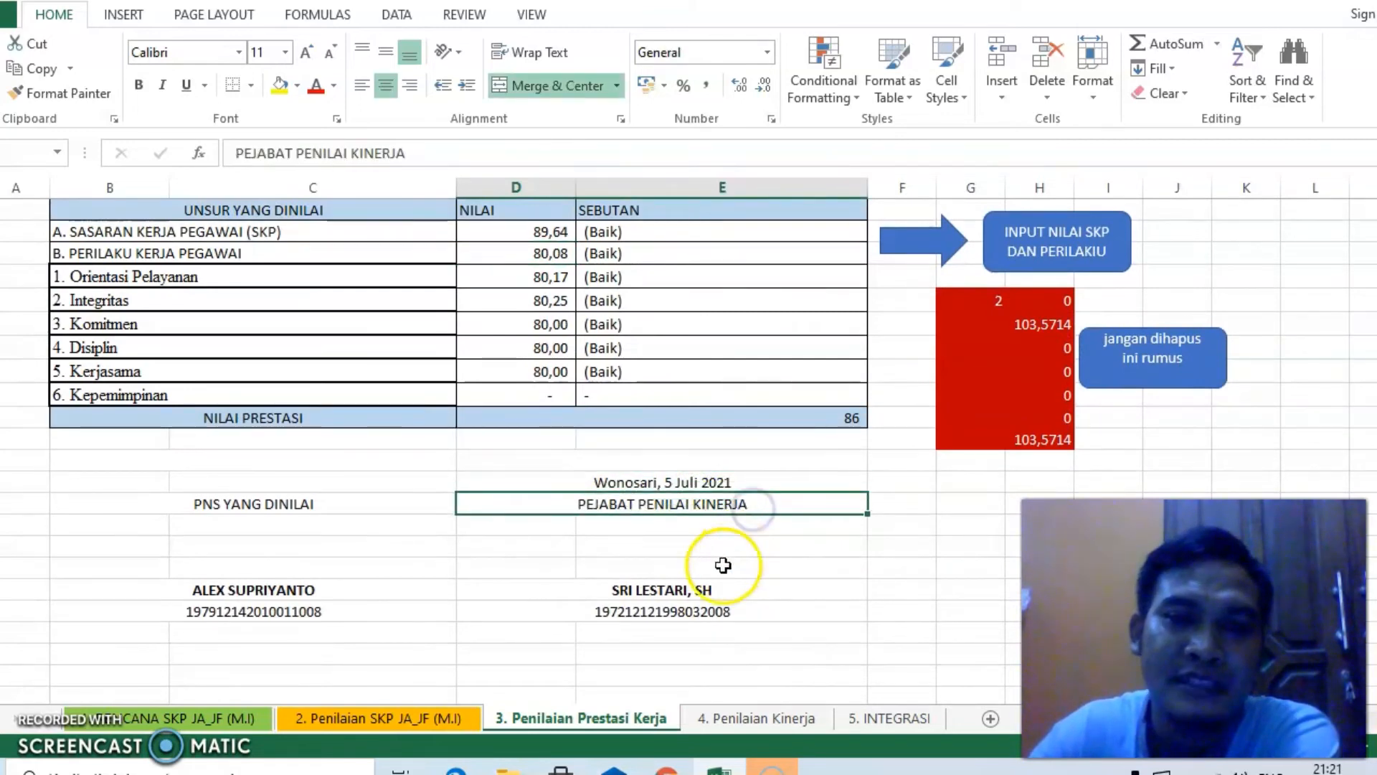
{"action": "left_click", "coordinate": [707, 586]}
{"action": "left_click", "coordinate": [285, 506]}
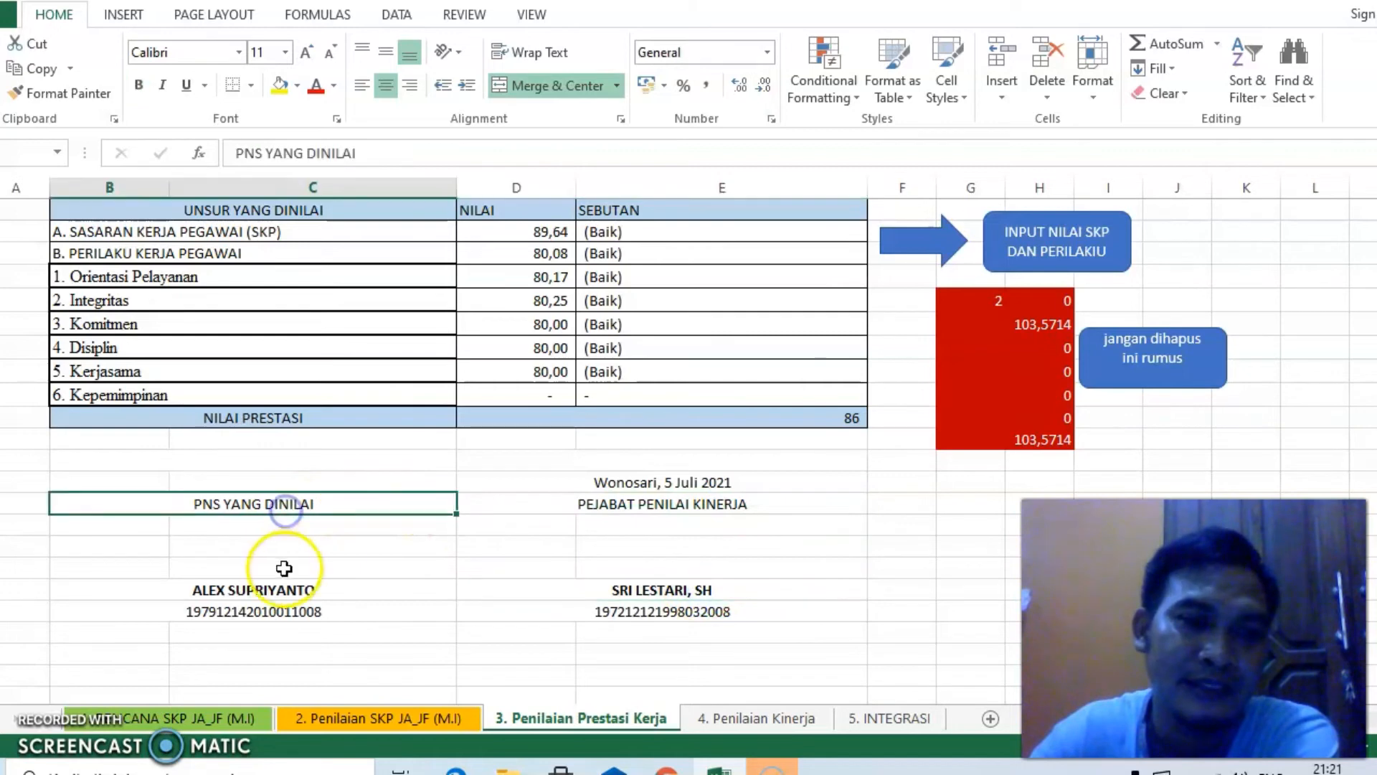
Inspect the Nilai Prestasi formula and the total in the red helper range, and look over the whole sheet
{"action": "left_click", "coordinate": [844, 419]}
{"action": "scroll", "coordinate": [843, 424], "scroll_direction": "up", "scroll_amount": 1}
{"action": "scroll", "coordinate": [842, 423], "scroll_direction": "up", "scroll_amount": 1}
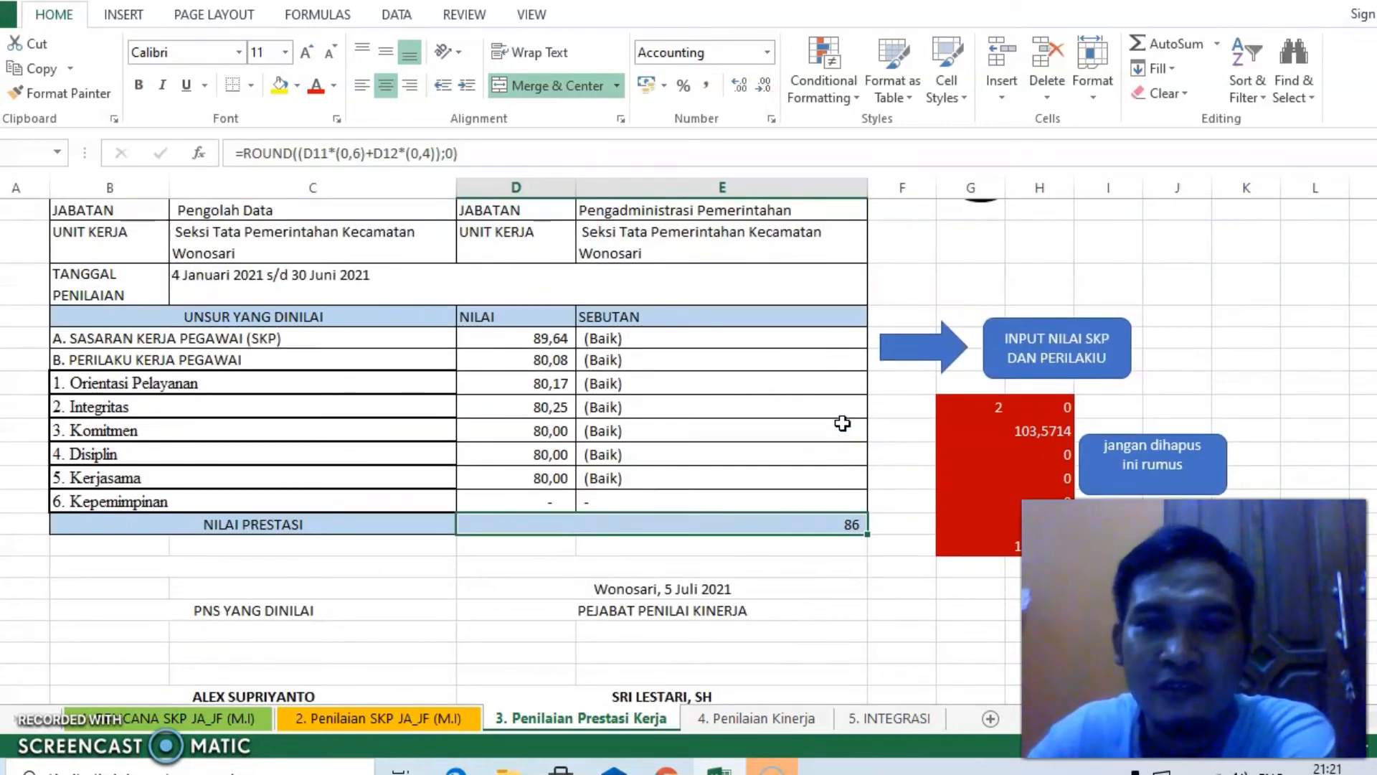
{"action": "scroll", "coordinate": [830, 434], "scroll_direction": "down", "scroll_amount": 1}
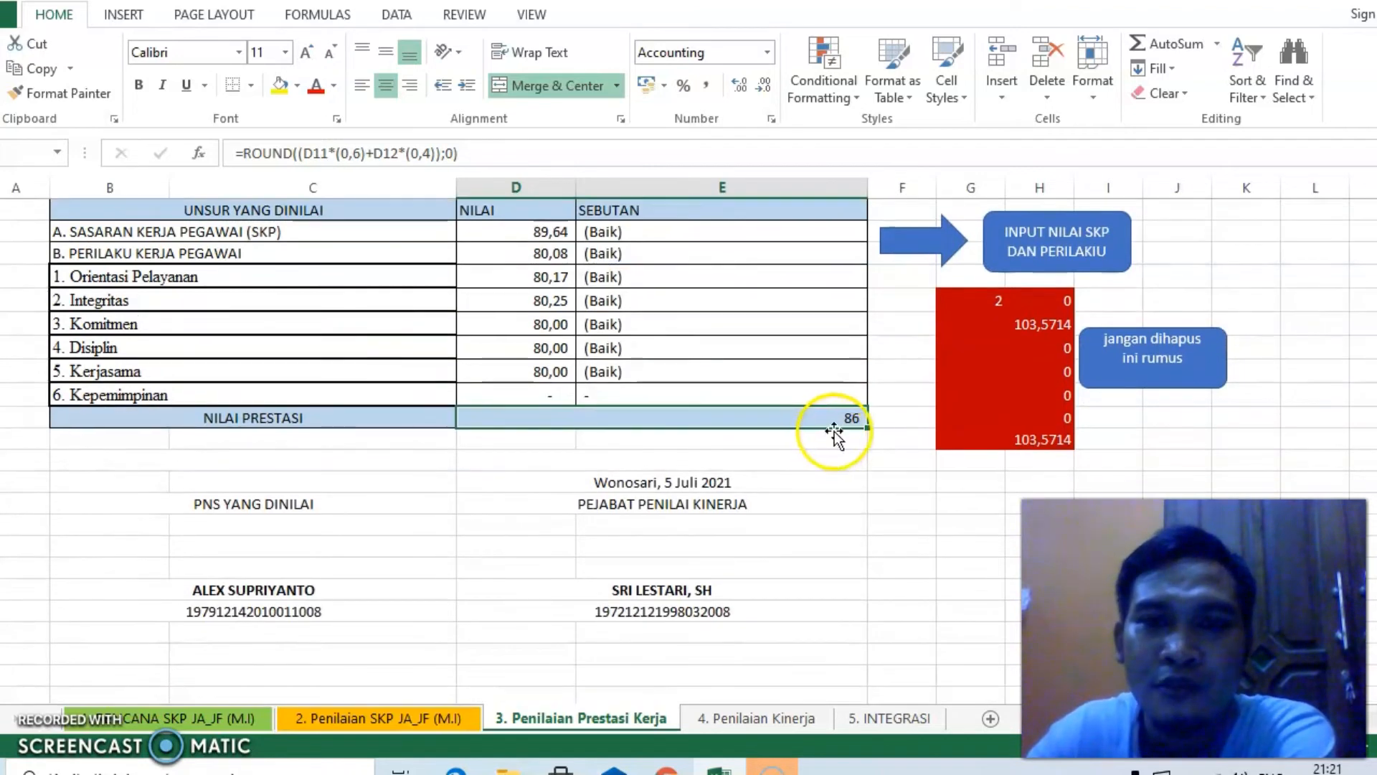
{"action": "left_click", "coordinate": [1058, 440]}
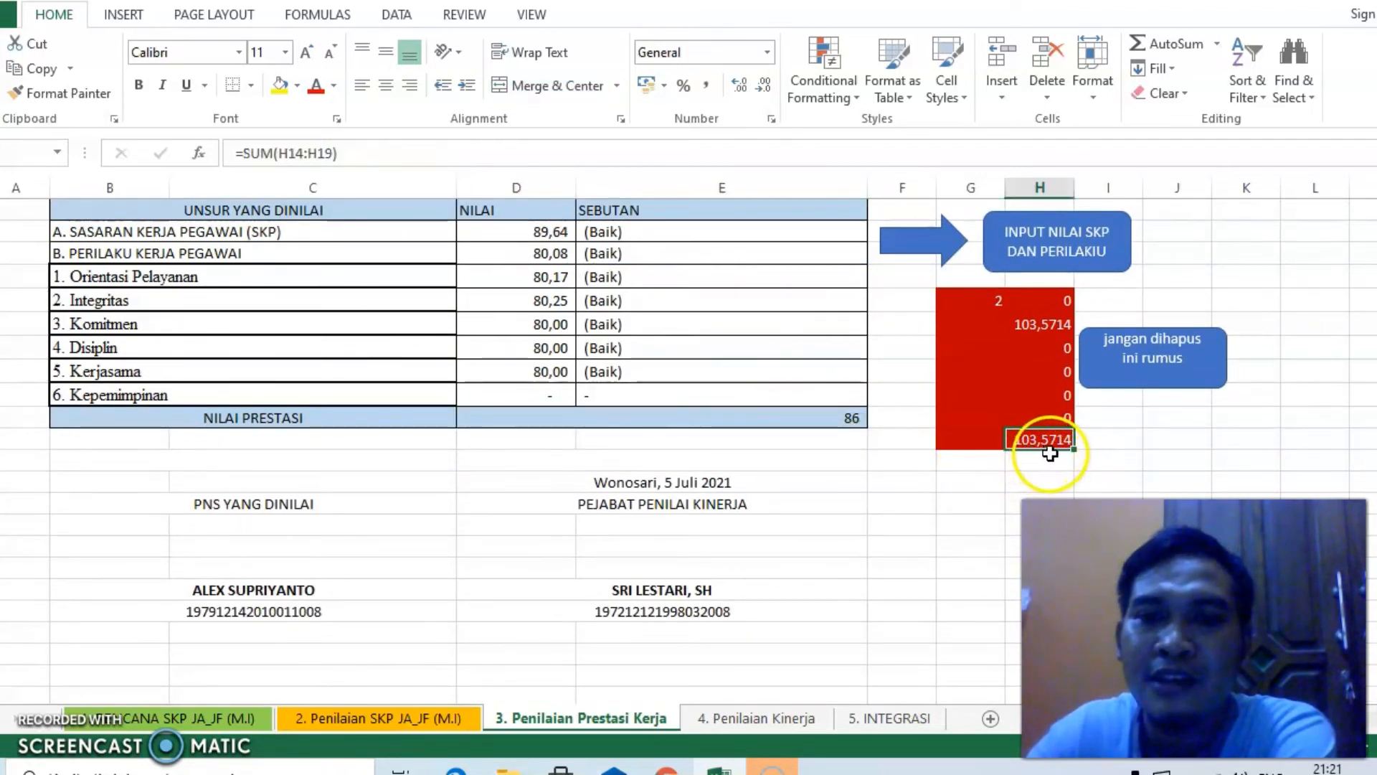
{"action": "left_click", "coordinate": [846, 418]}
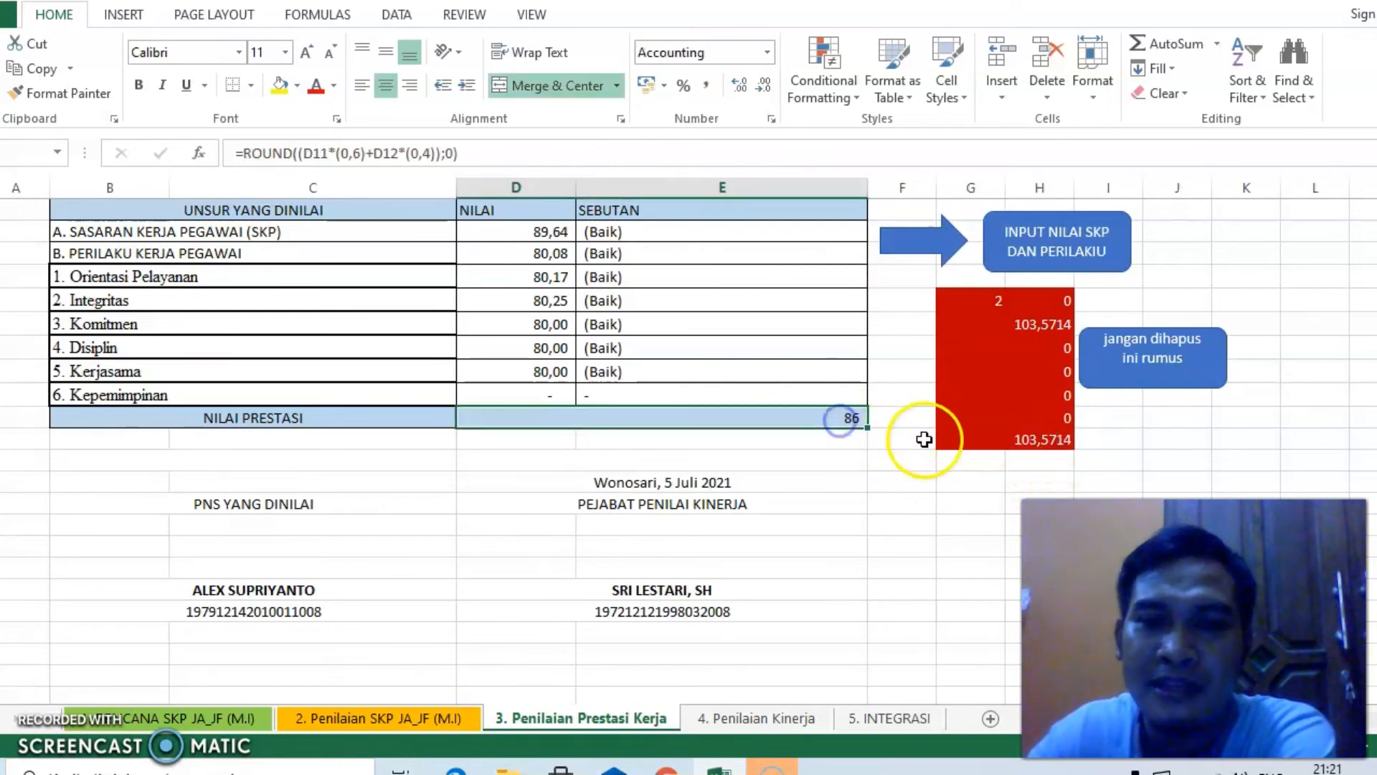
{"action": "left_click", "coordinate": [1020, 448]}
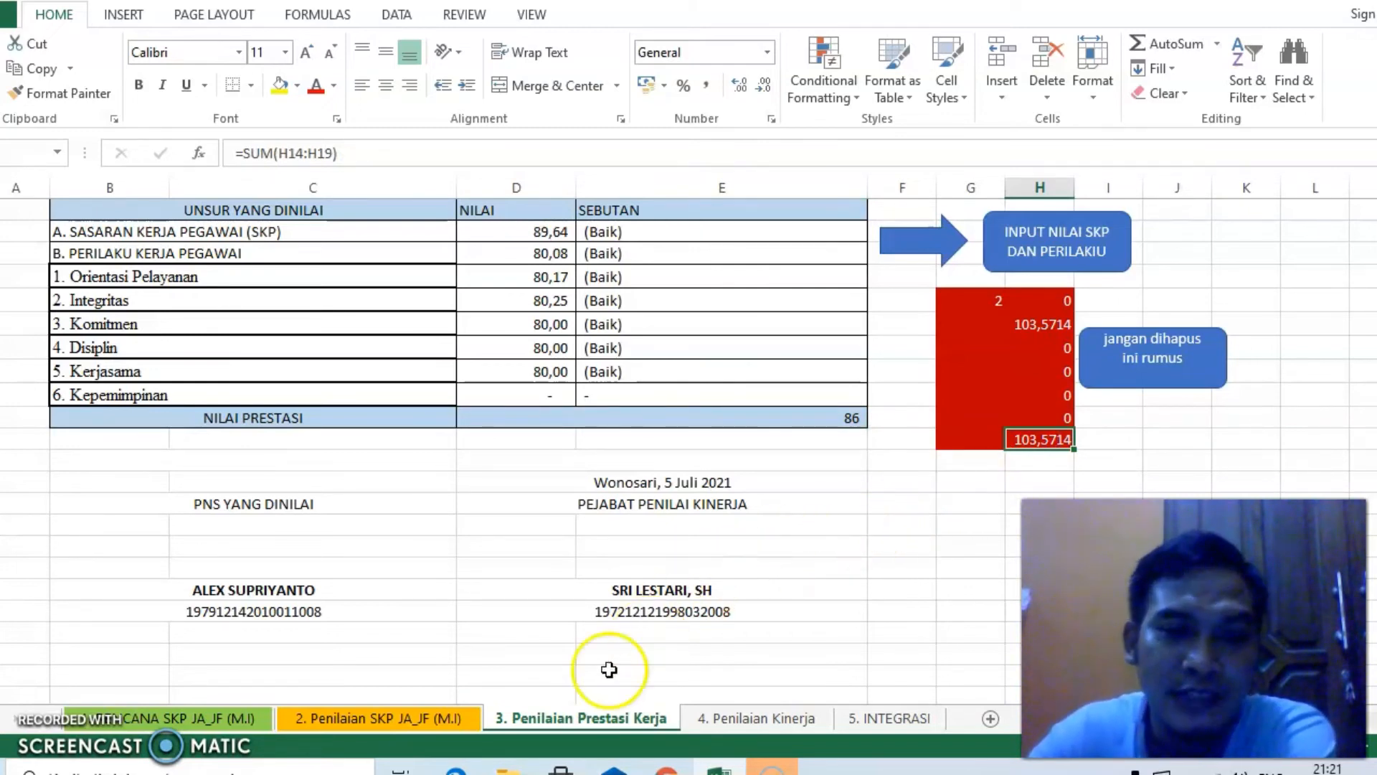
{"action": "scroll", "coordinate": [560, 591], "scroll_direction": "up", "scroll_amount": 1}
{"action": "scroll", "coordinate": [560, 591], "scroll_direction": "up", "scroll_amount": 4}
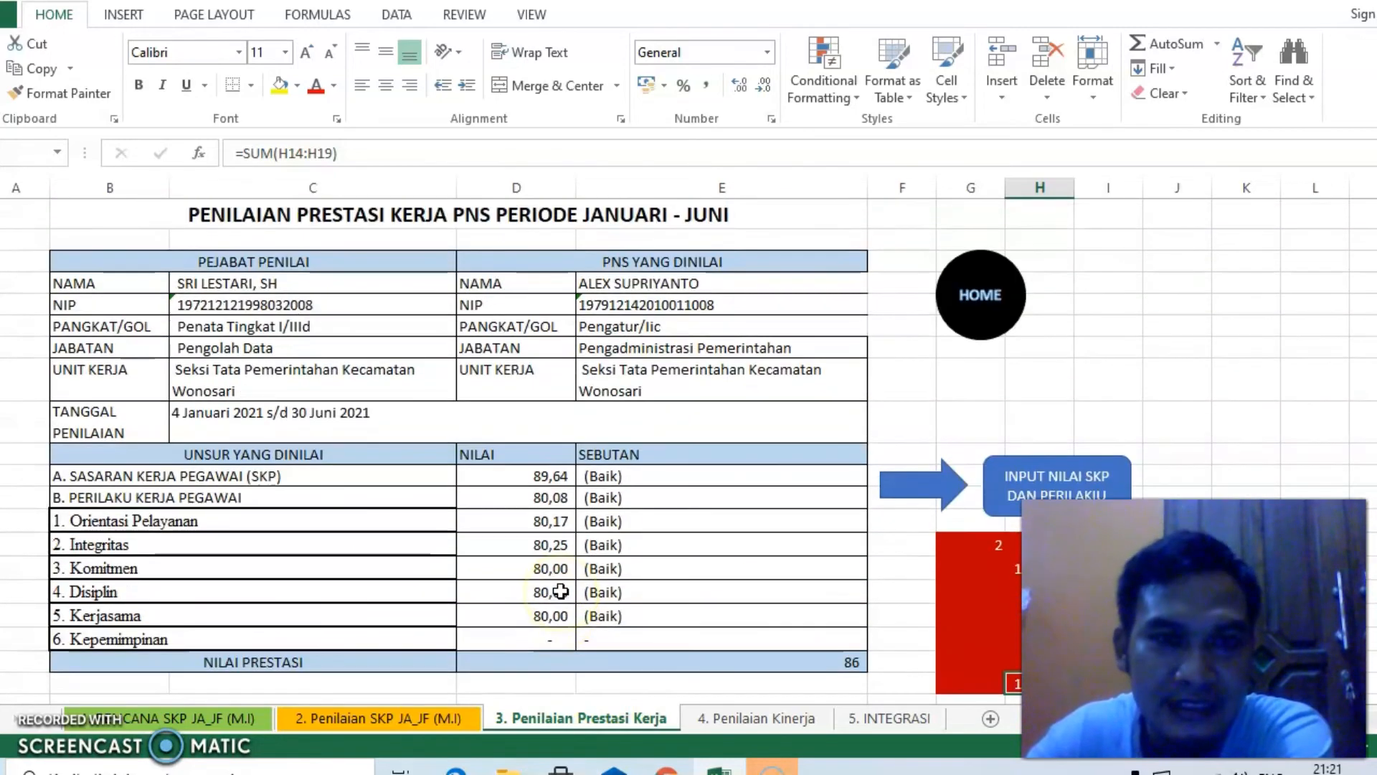
{"action": "scroll", "coordinate": [561, 591], "scroll_direction": "down", "scroll_amount": 5}
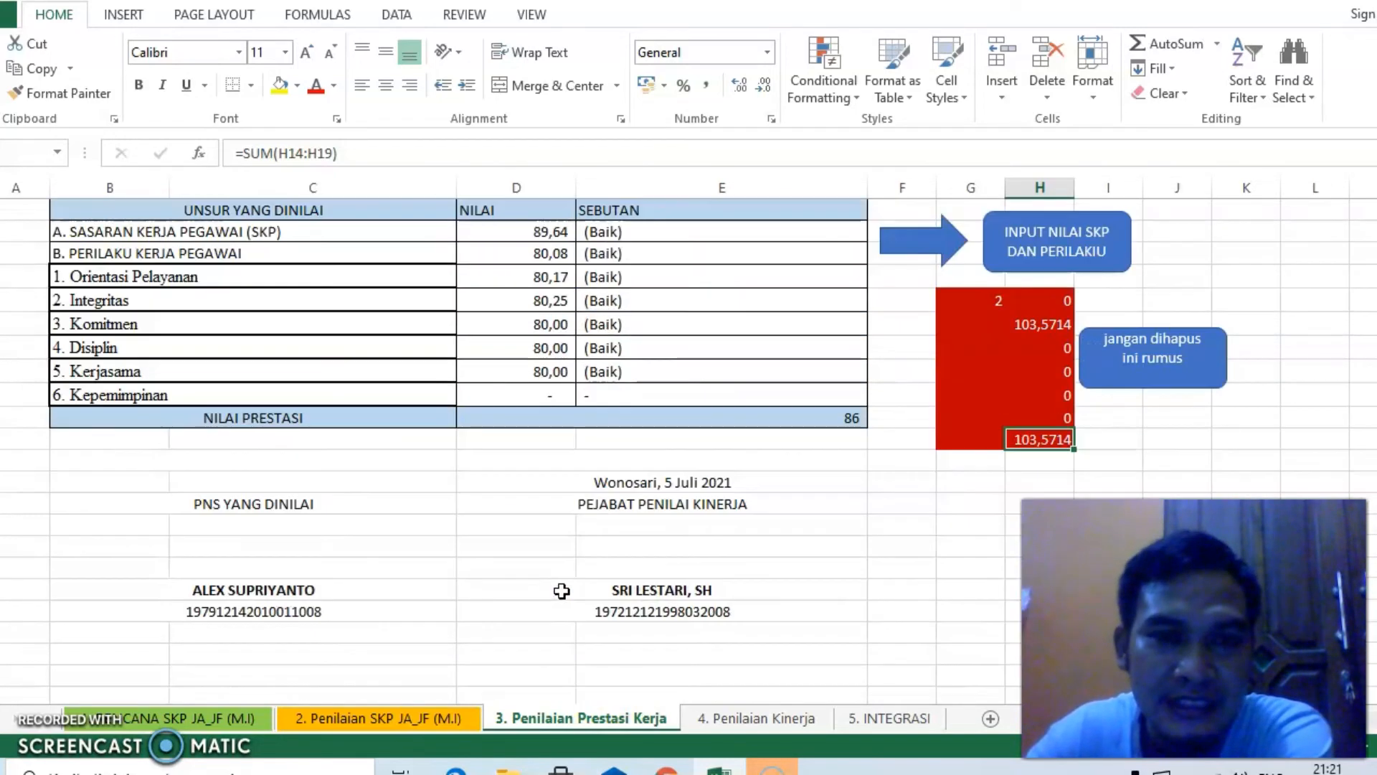
Copy the Pejabat Penilai's Nama, NIP and Pangkat/Gol from 3. Penilaian Prestasi Kerja into the matching cells of 4. Penilaian Kinerja
{"action": "left_click", "coordinate": [772, 717]}
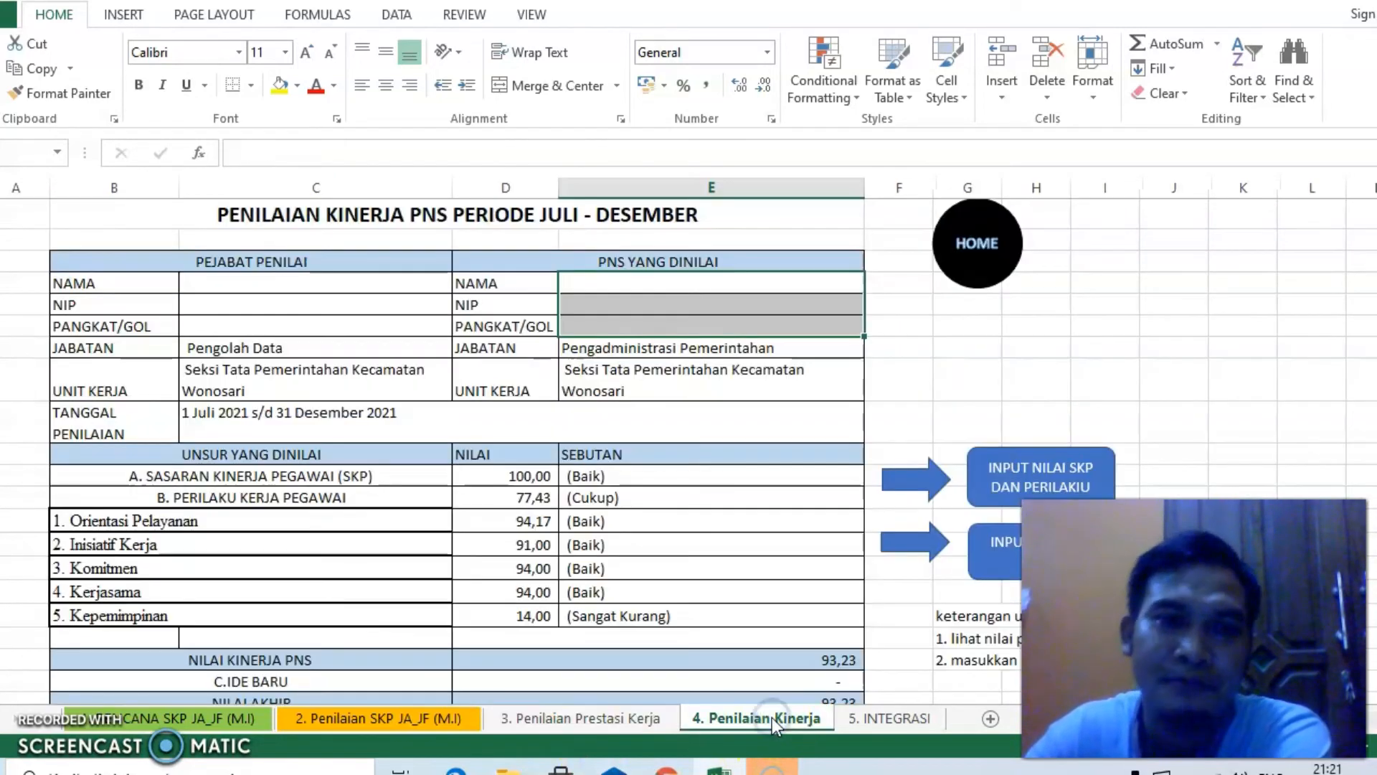
{"action": "left_click", "coordinate": [223, 284]}
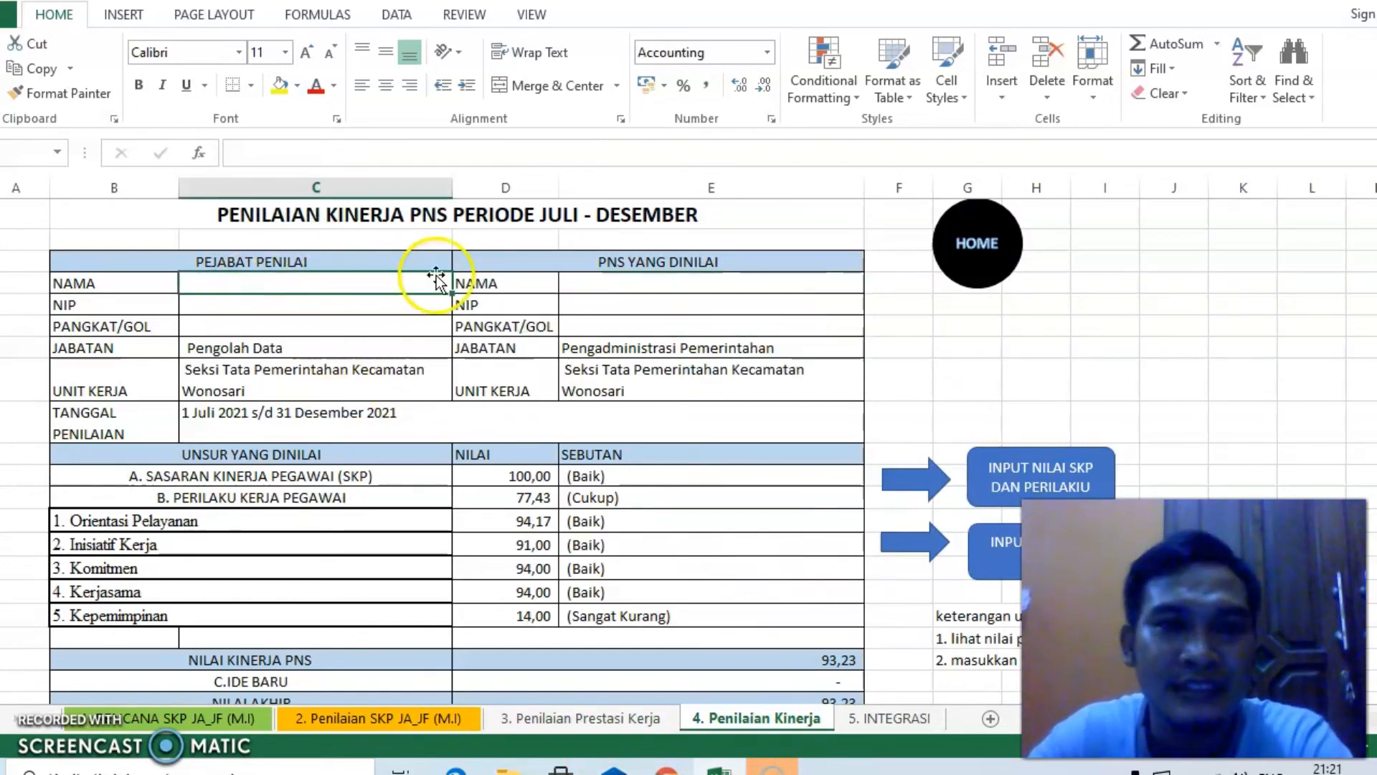
{"action": "left_click", "coordinate": [626, 714]}
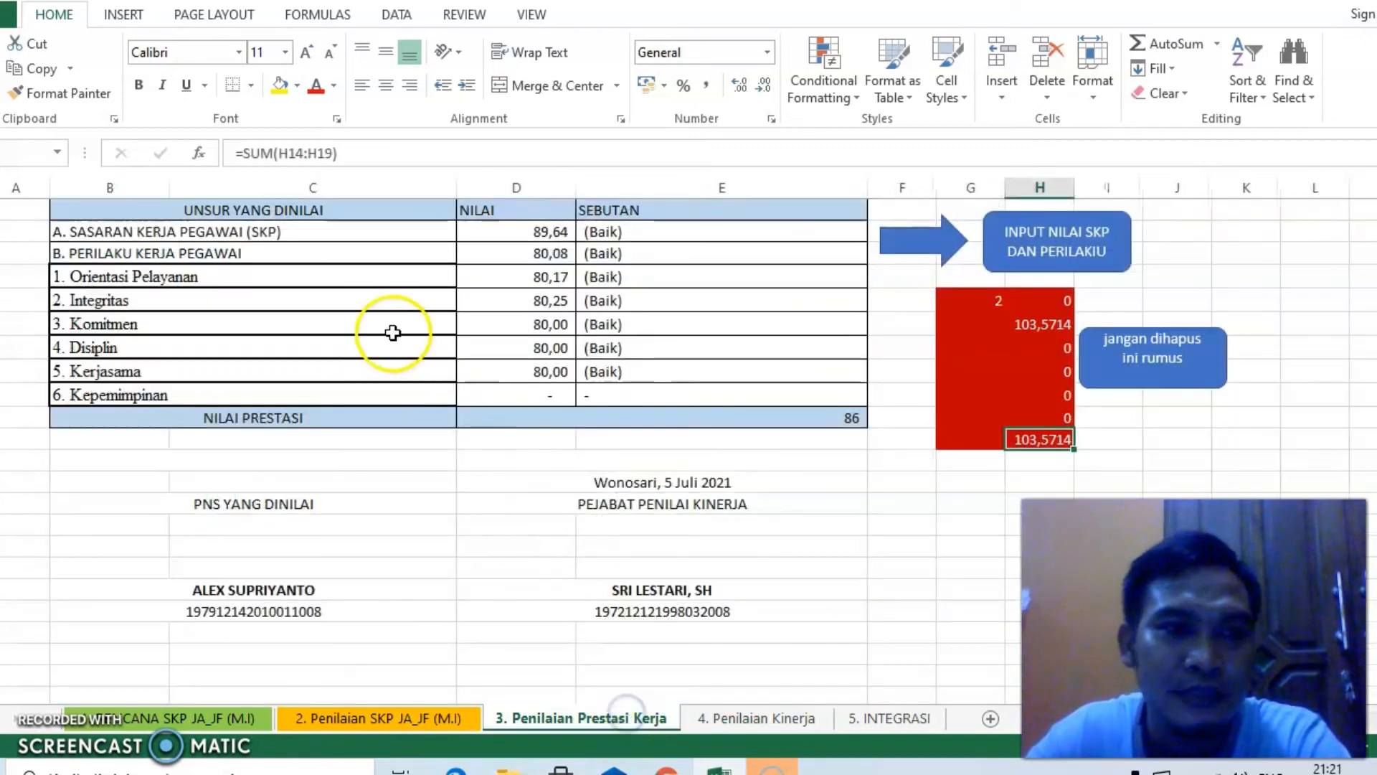
{"action": "scroll", "coordinate": [393, 332], "scroll_direction": "up", "scroll_amount": 4}
{"action": "left_click_drag", "start_coordinate": [287, 283], "coordinate": [256, 331]}
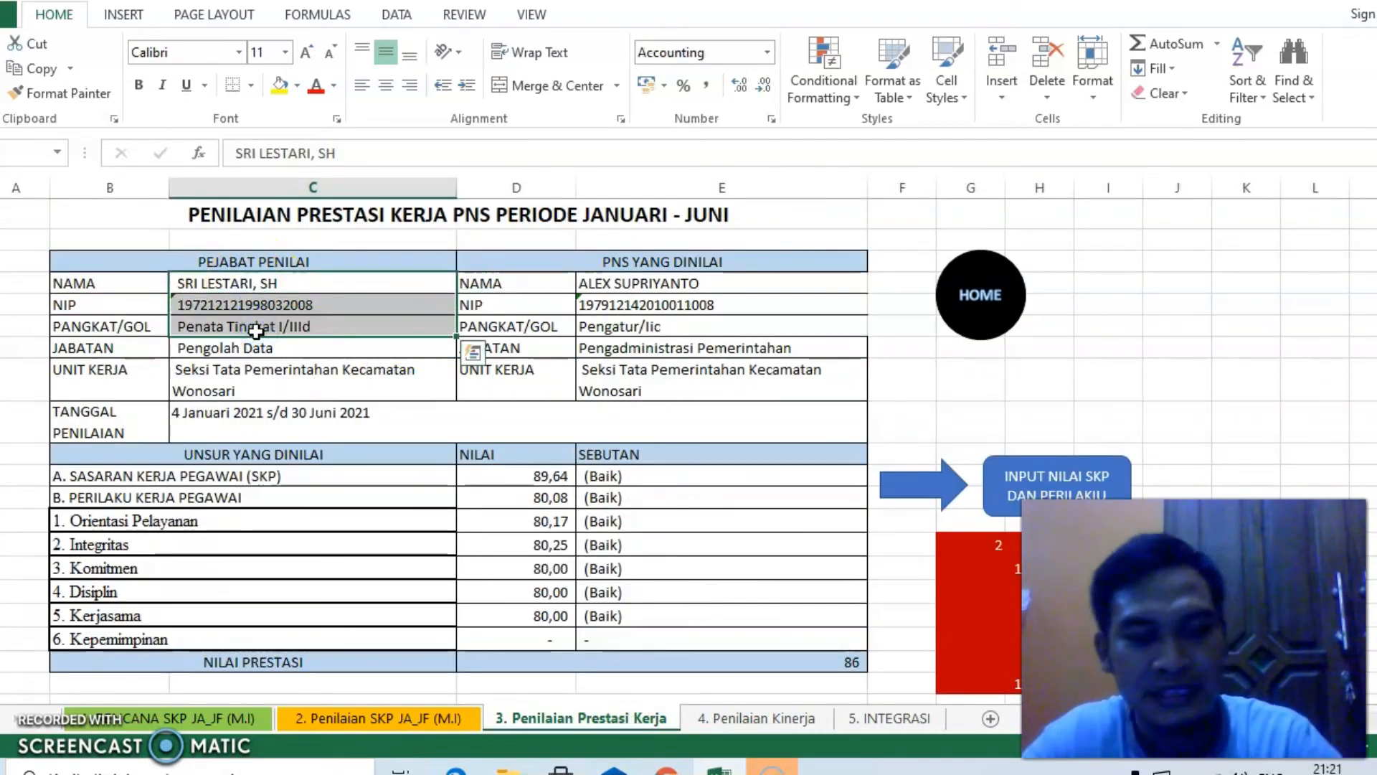
{"action": "key", "text": "ctrl+c"}
{"action": "left_click", "coordinate": [778, 719]}
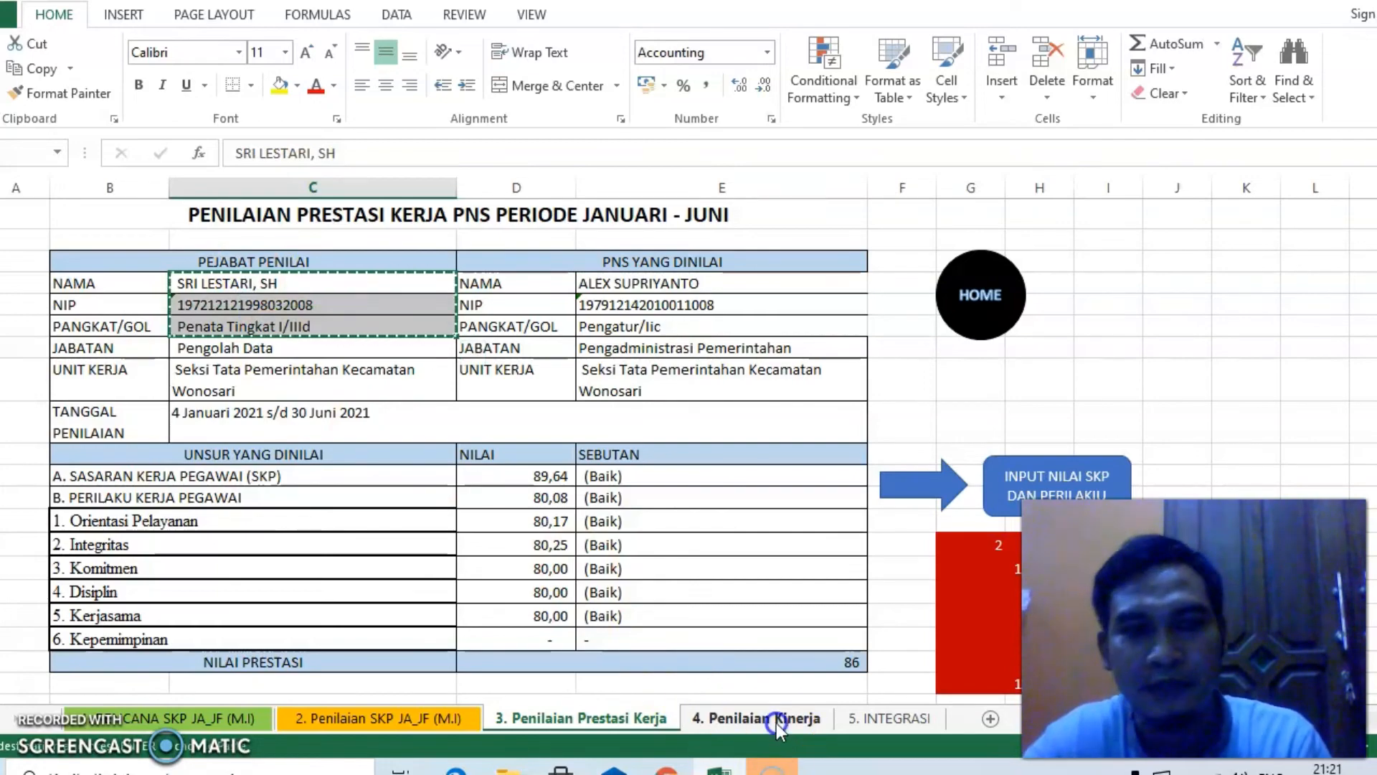
{"action": "left_click", "coordinate": [214, 282]}
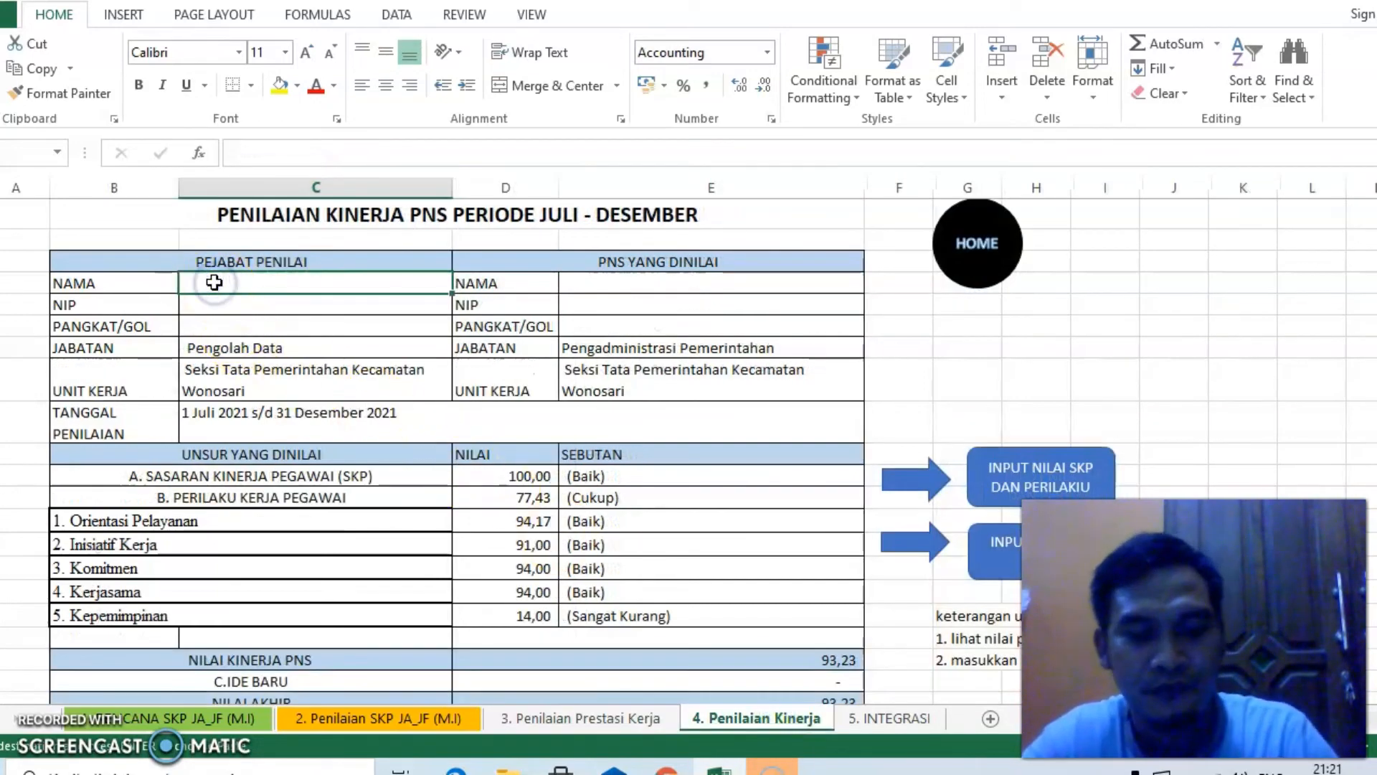
{"action": "key", "text": "ctrl+v"}
Copy the PNS Yang Dinilai's Nama, NIP and Pangkat/Gol from 3. Penilaian Prestasi Kerja into the matching cells of 4. Penilaian Kinerja
{"action": "left_click", "coordinate": [637, 287]}
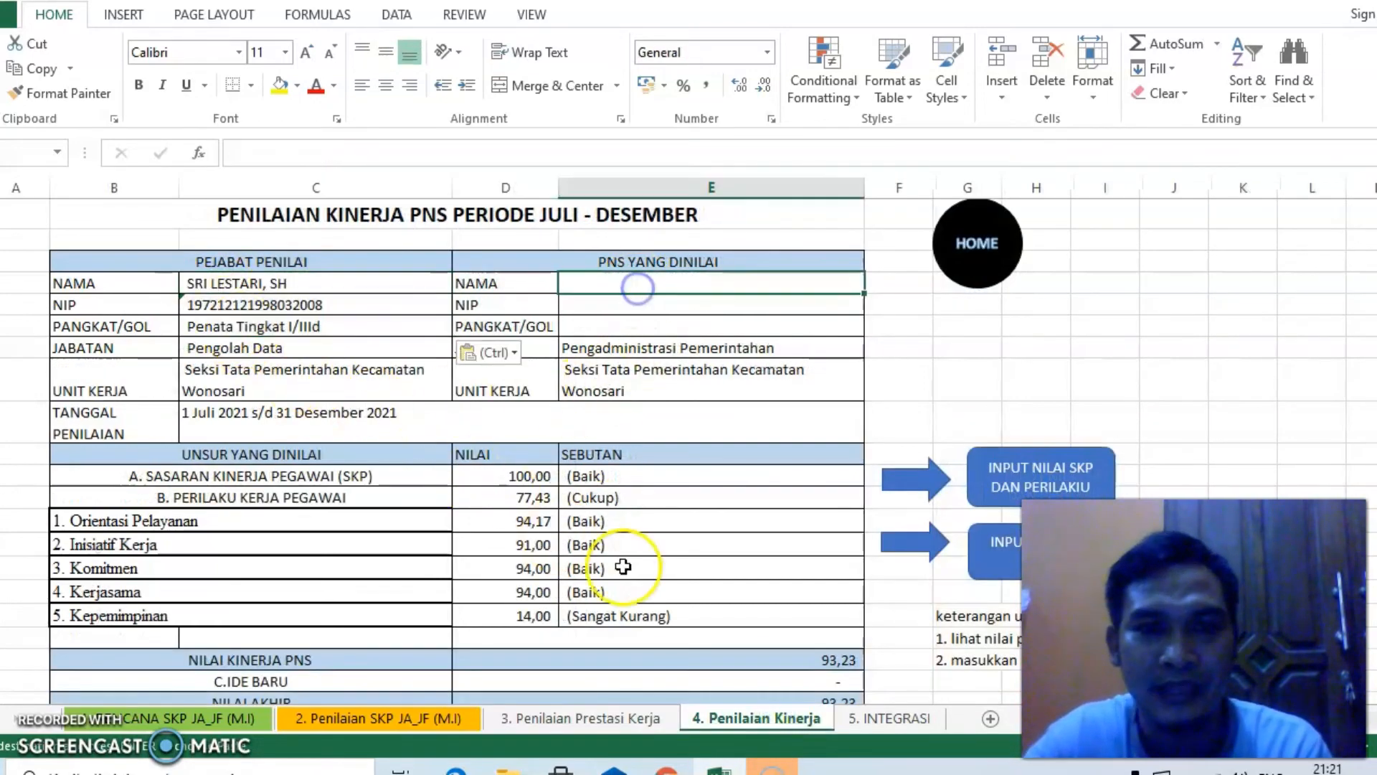
{"action": "left_click", "coordinate": [646, 719]}
{"action": "left_click", "coordinate": [596, 287]}
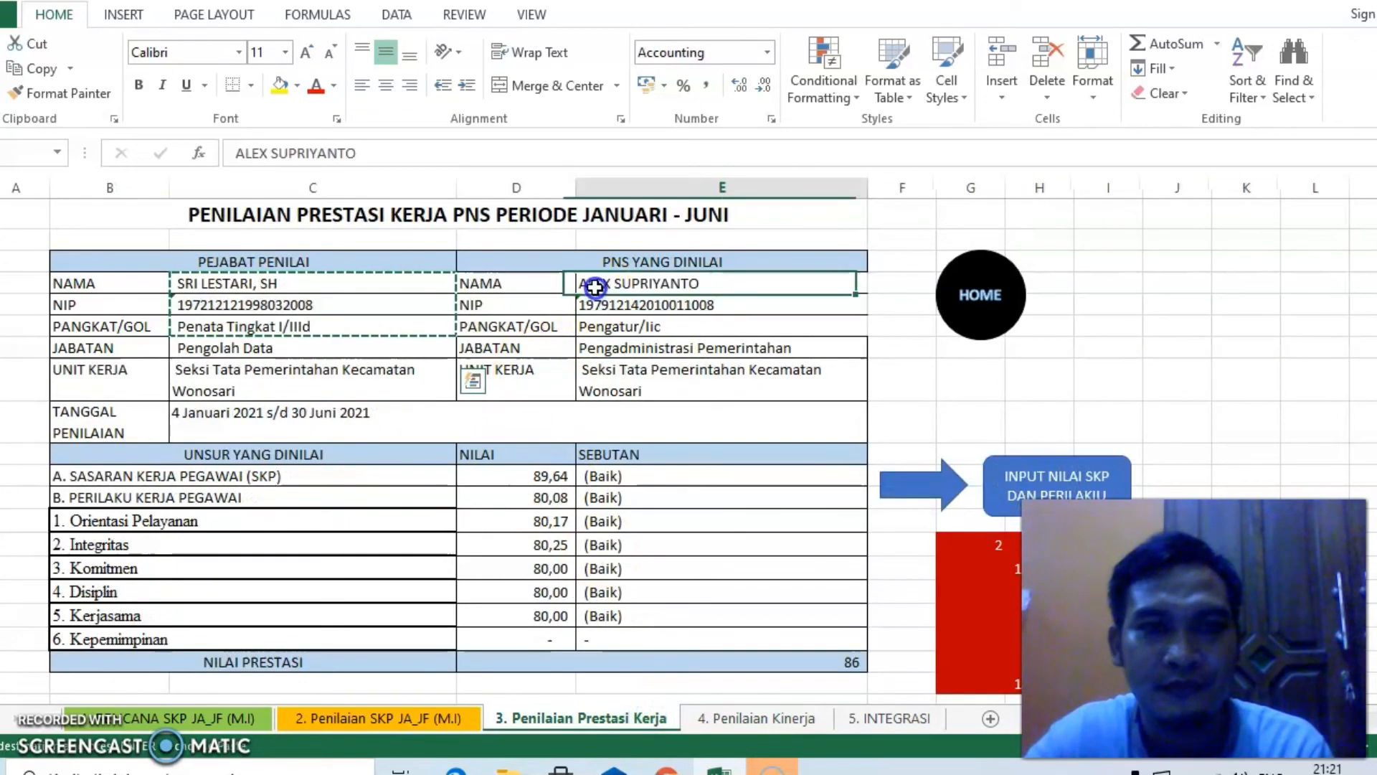
{"action": "left_click_drag", "start_coordinate": [596, 287], "coordinate": [602, 325]}
{"action": "key", "text": "ctrl+c"}
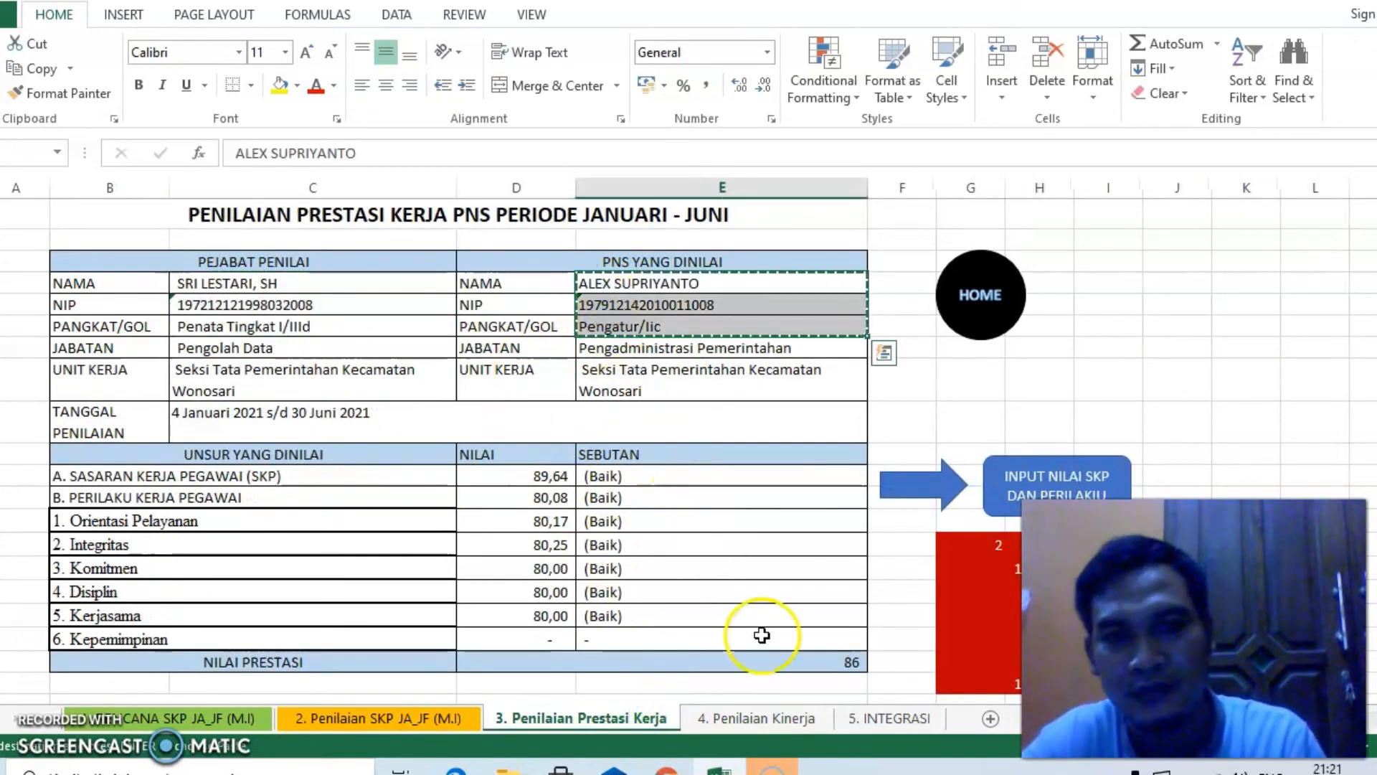
{"action": "left_click", "coordinate": [782, 717]}
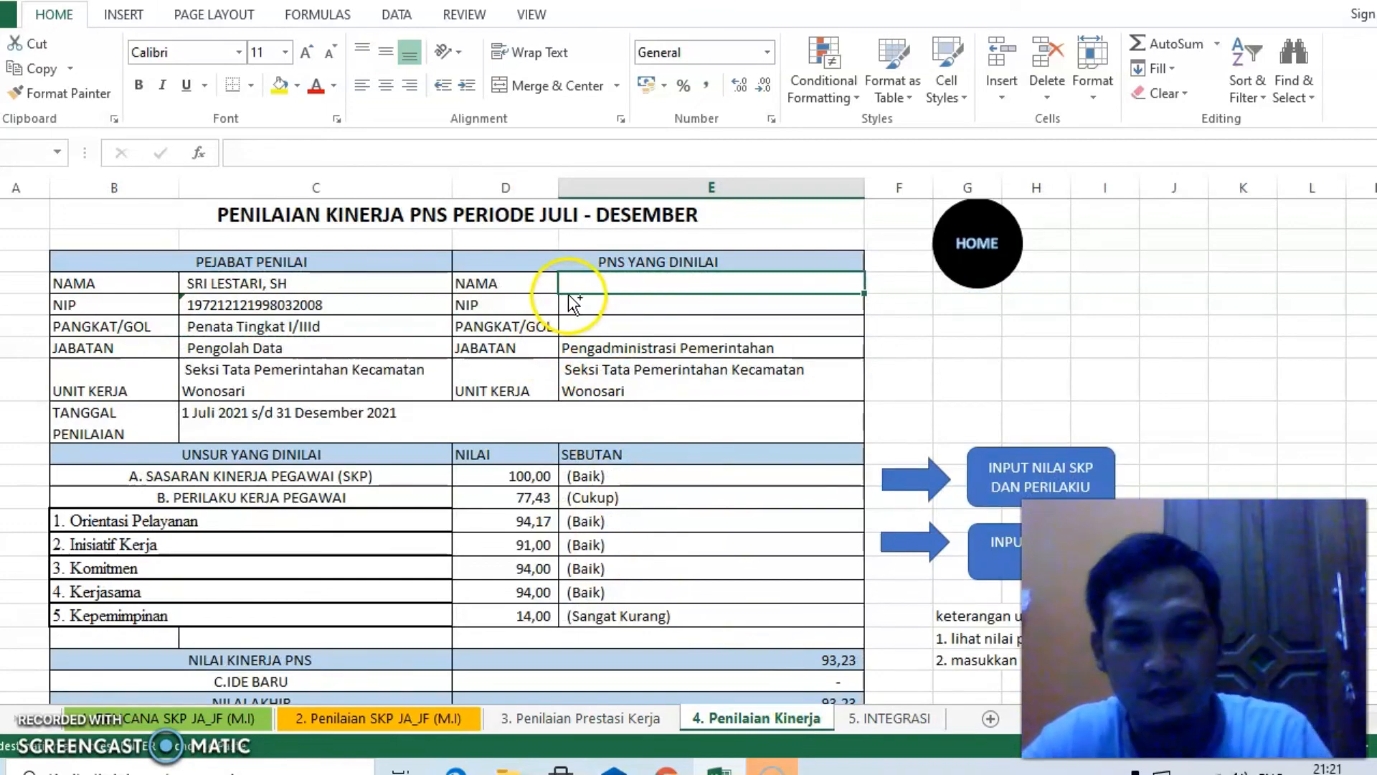
{"action": "key", "text": "ctrl+v"}
{"action": "left_click", "coordinate": [649, 398]}
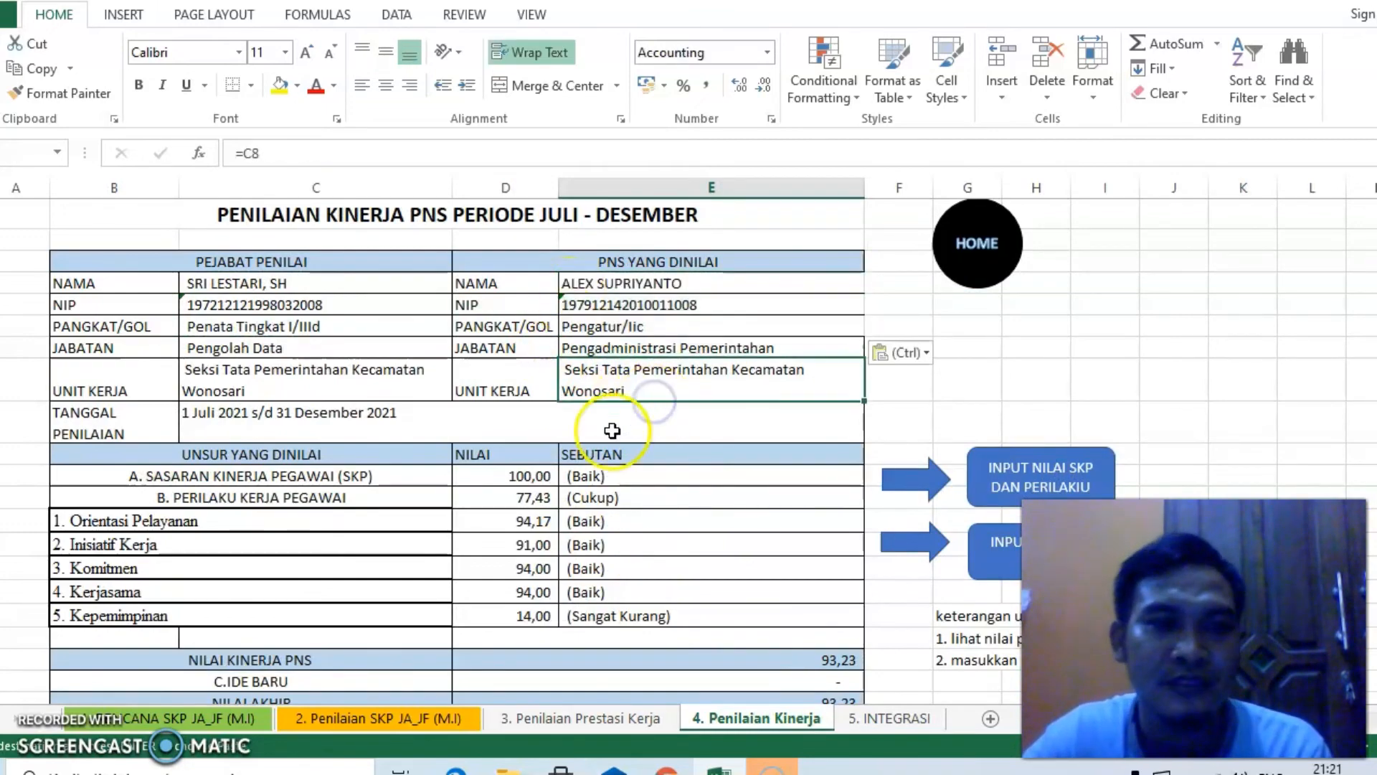
Clear the Nilai cells from Orientasi Pelayanan through Kepemimpinan under Perilaku Kerja Pegawai
{"action": "scroll", "coordinate": [611, 431], "scroll_direction": "down", "scroll_amount": 1}
{"action": "left_click", "coordinate": [518, 403]}
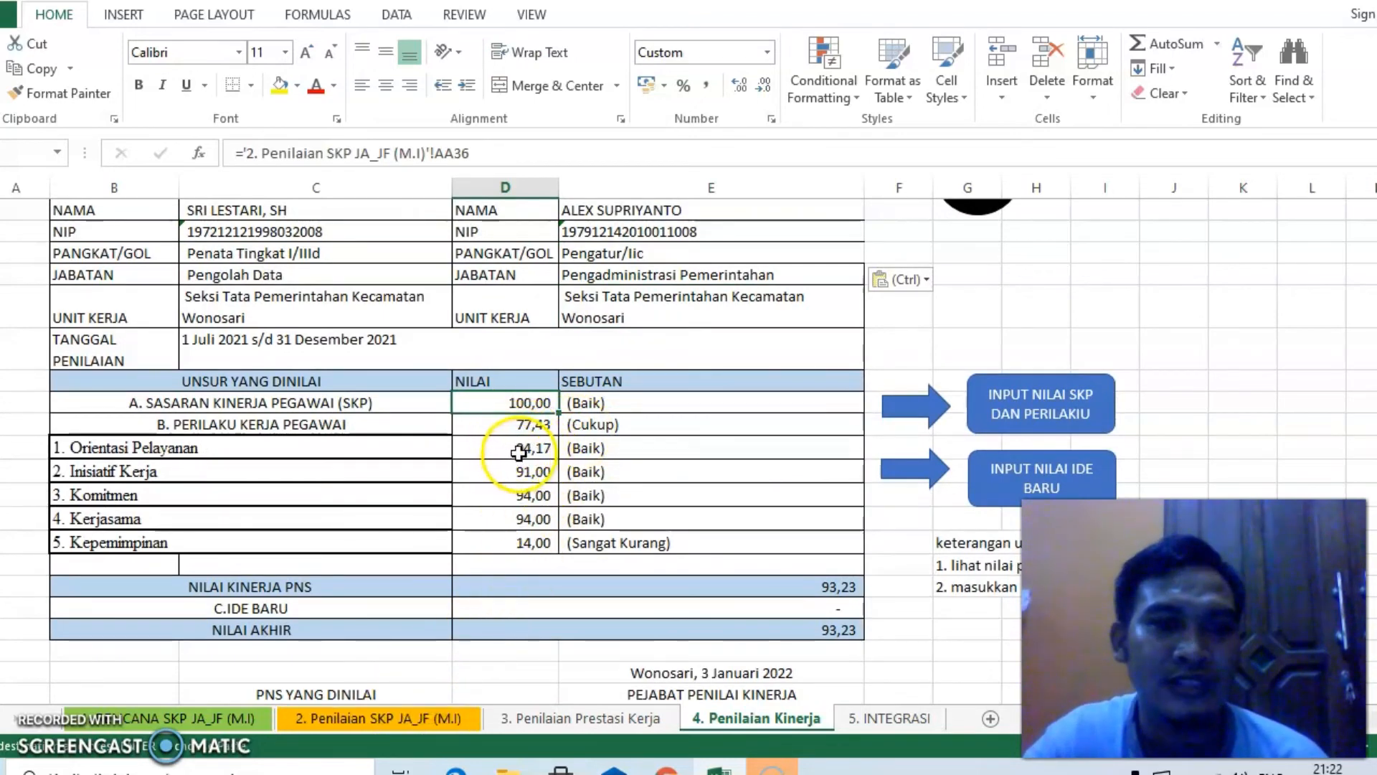
{"action": "left_click_drag", "start_coordinate": [518, 450], "coordinate": [530, 531]}
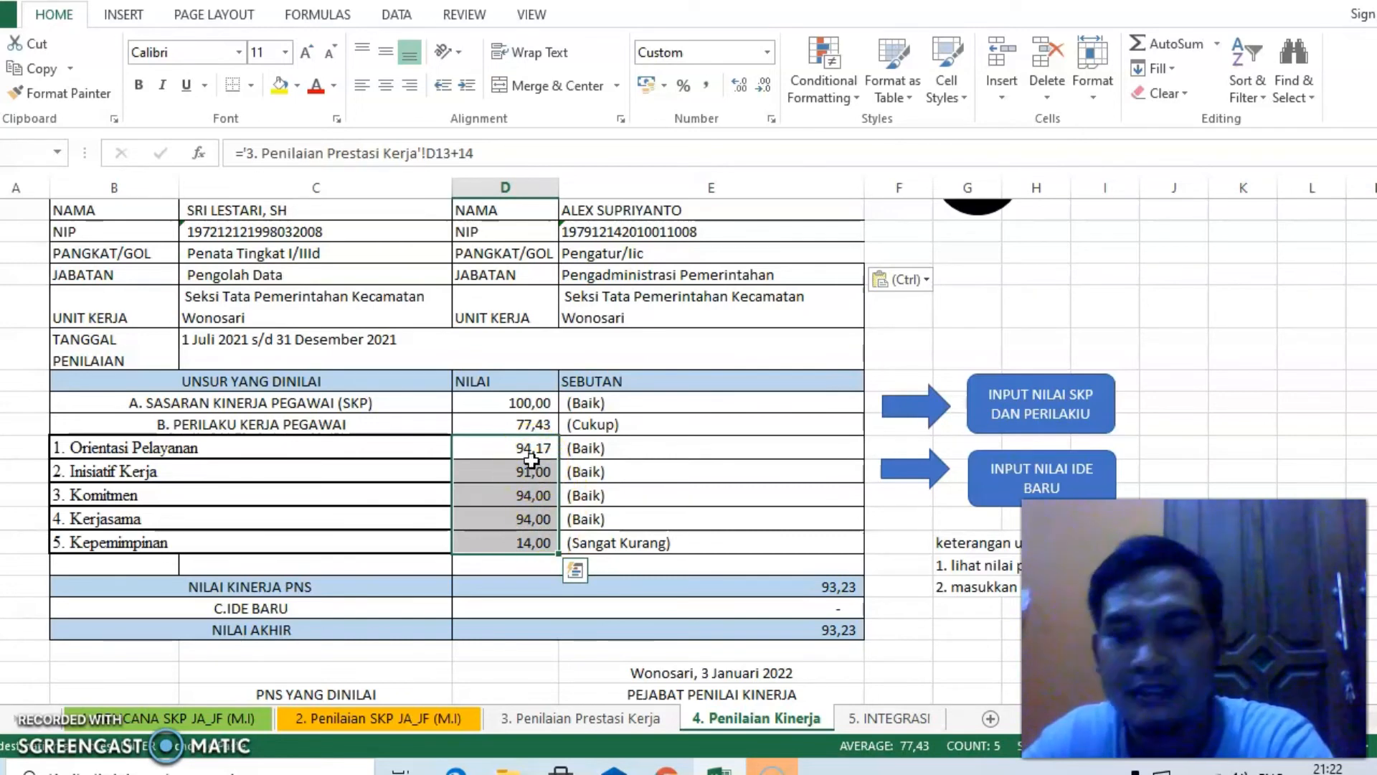
{"action": "key", "text": "Delete"}
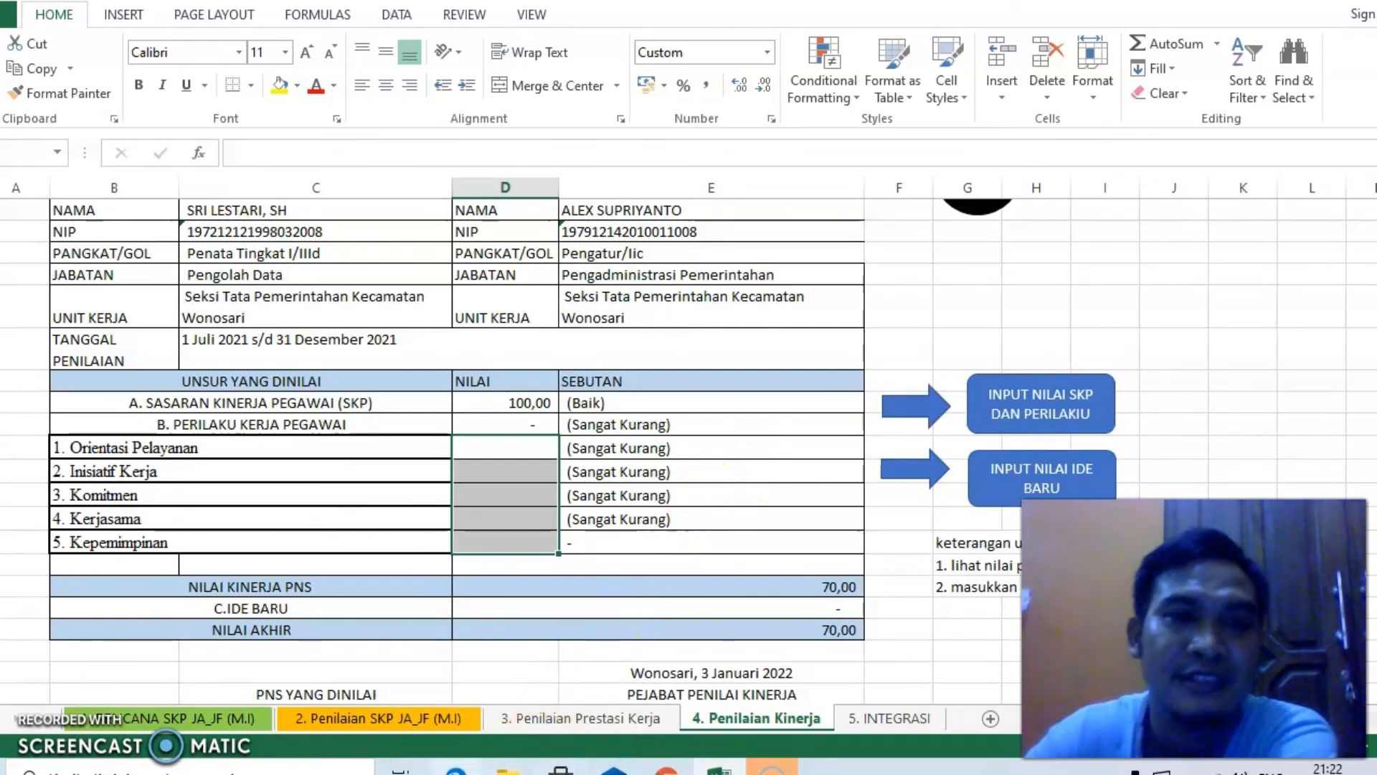
Switch to the JulDes 2021 Prestasi Kerja PDF in the browser and check its Jangka Waktu Penilaian
{"action": "key", "text": "alt+Tab"}
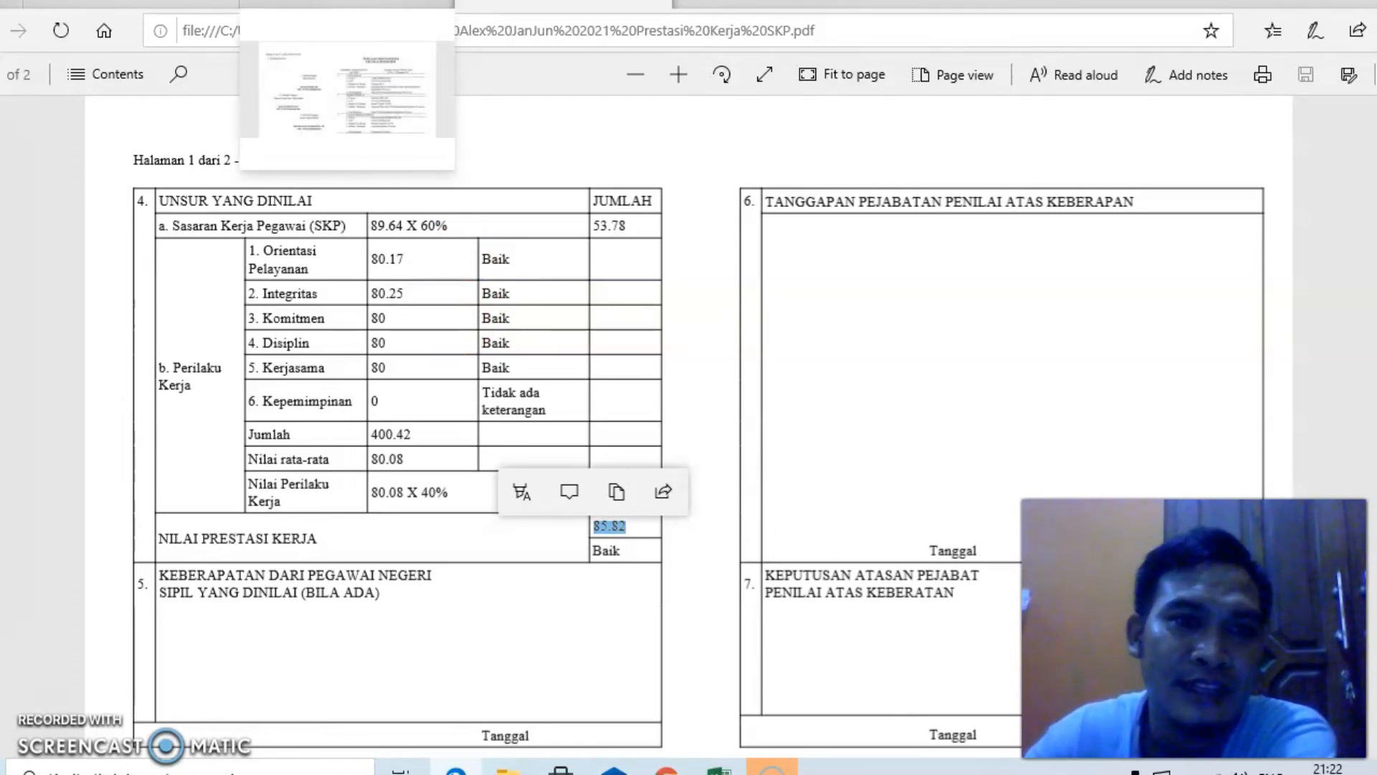
{"action": "left_click", "coordinate": [347, 7]}
{"action": "scroll", "coordinate": [484, 451], "scroll_direction": "down", "scroll_amount": 4}
{"action": "scroll", "coordinate": [813, 360], "scroll_direction": "up", "scroll_amount": 4}
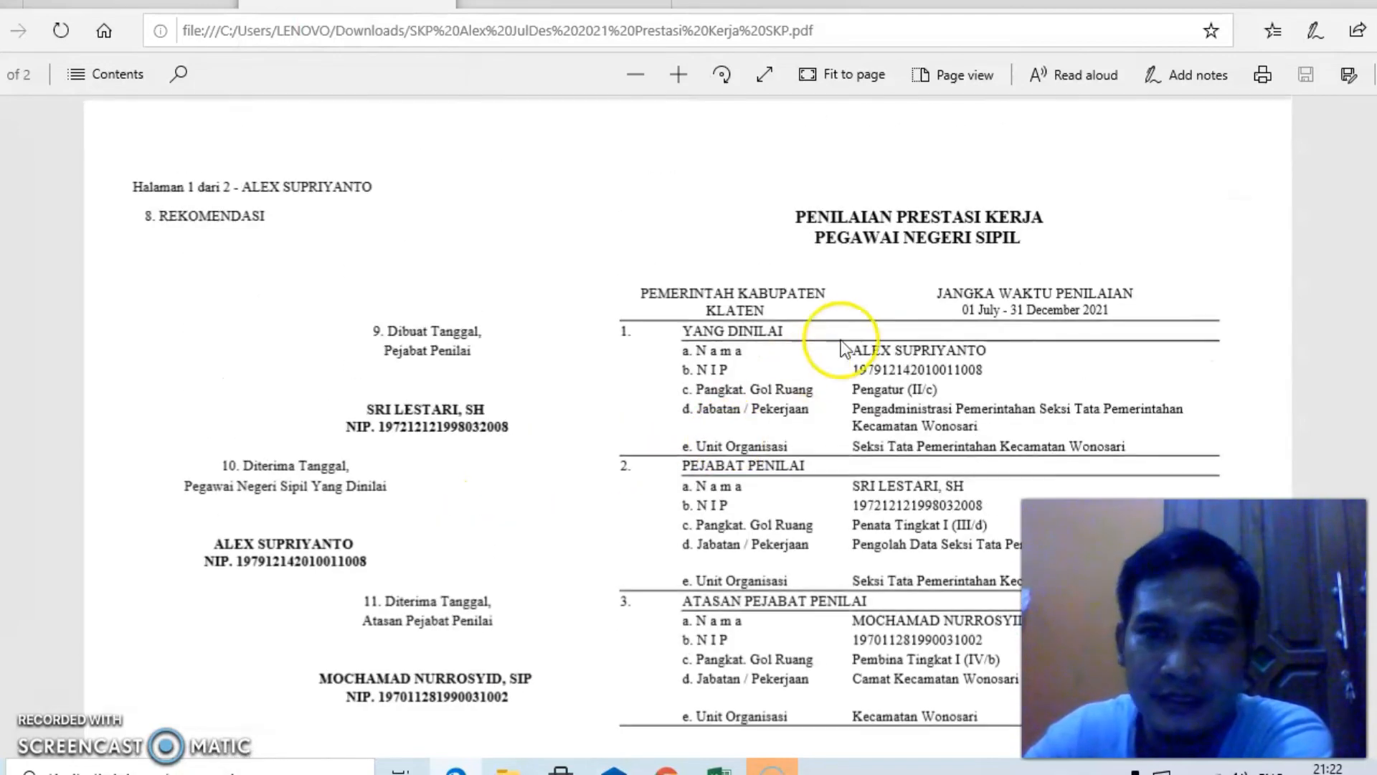
{"action": "left_click_drag", "start_coordinate": [1116, 311], "coordinate": [968, 306]}
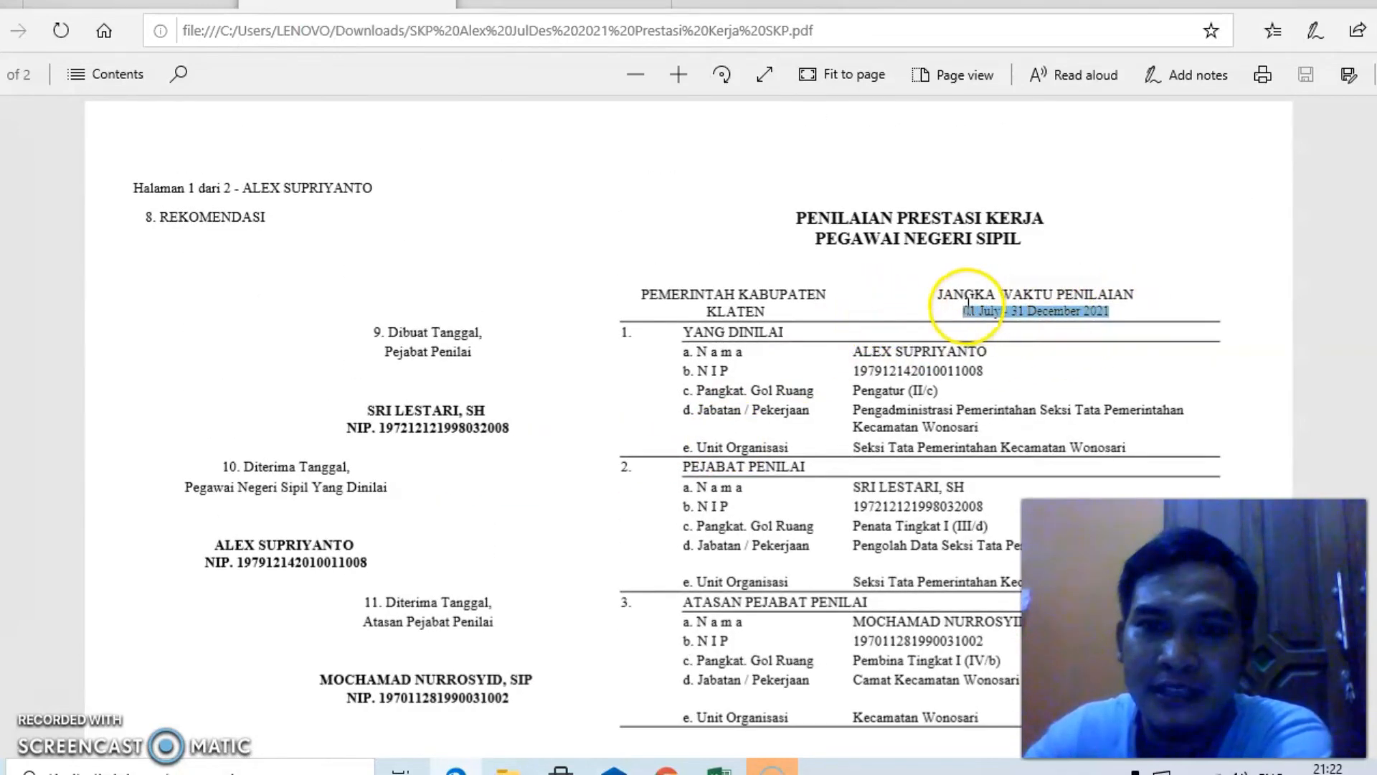
{"action": "scroll", "coordinate": [474, 470], "scroll_direction": "down", "scroll_amount": 4}
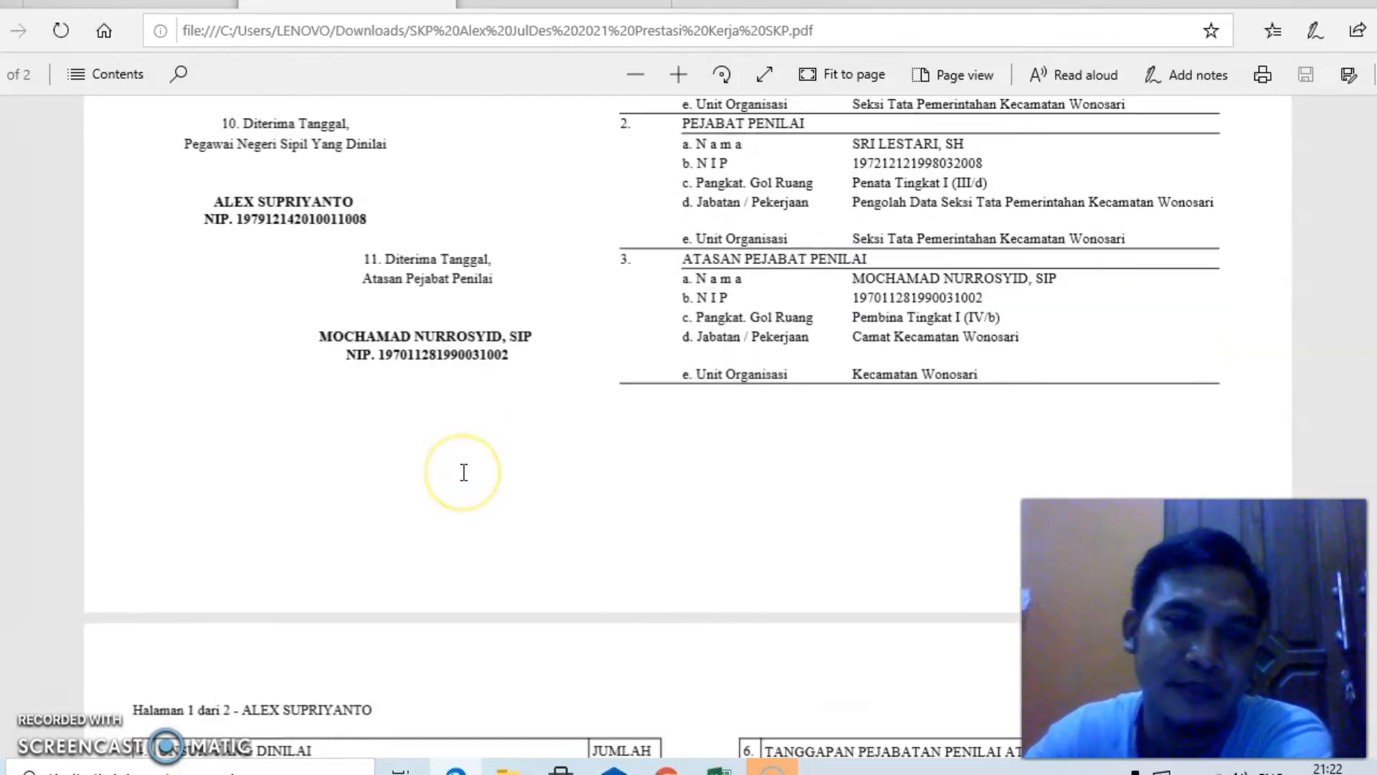
Examine the Perilaku Kerja scores in the JulDes 2021 PDF, from Orientasi Pelayanan through Kerjasama
{"action": "scroll", "coordinate": [462, 471], "scroll_direction": "down", "scroll_amount": 8}
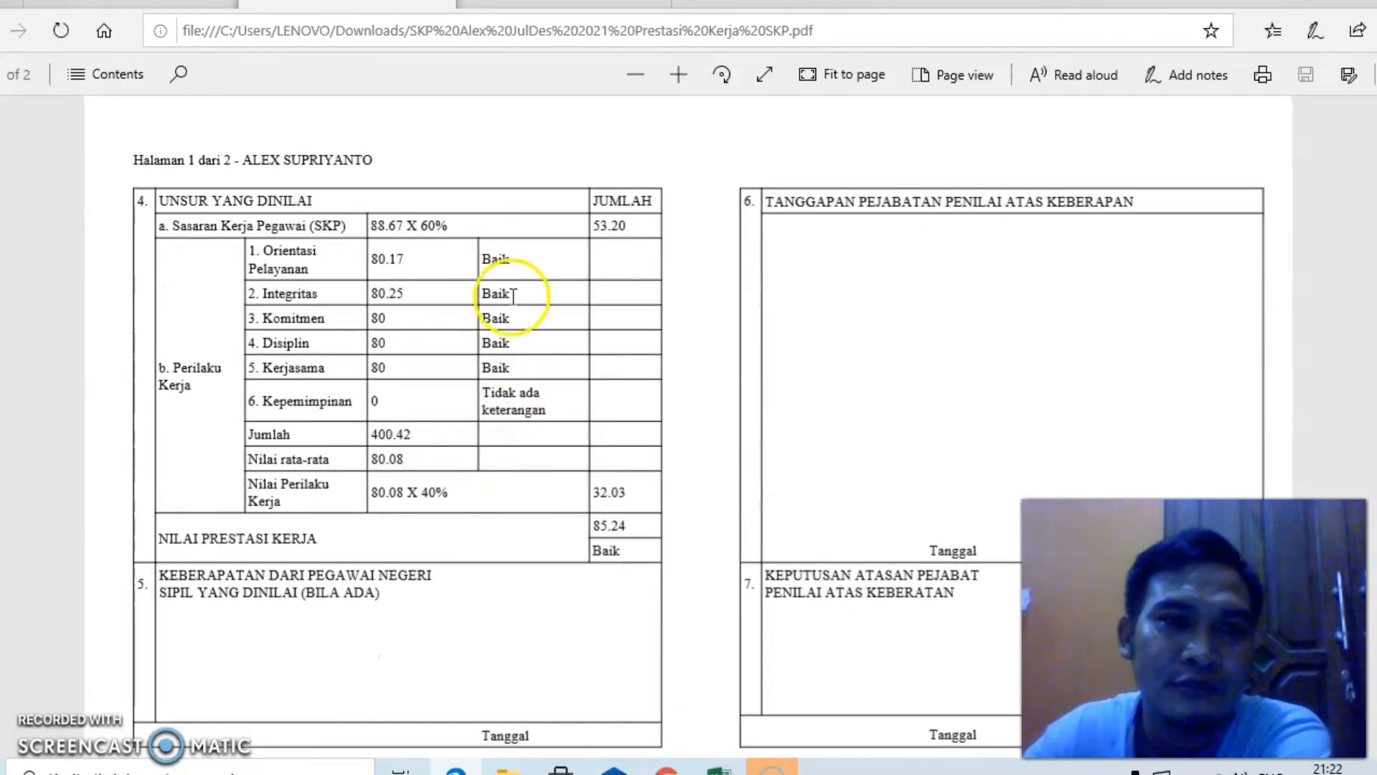
{"action": "left_click_drag", "start_coordinate": [418, 263], "coordinate": [377, 255]}
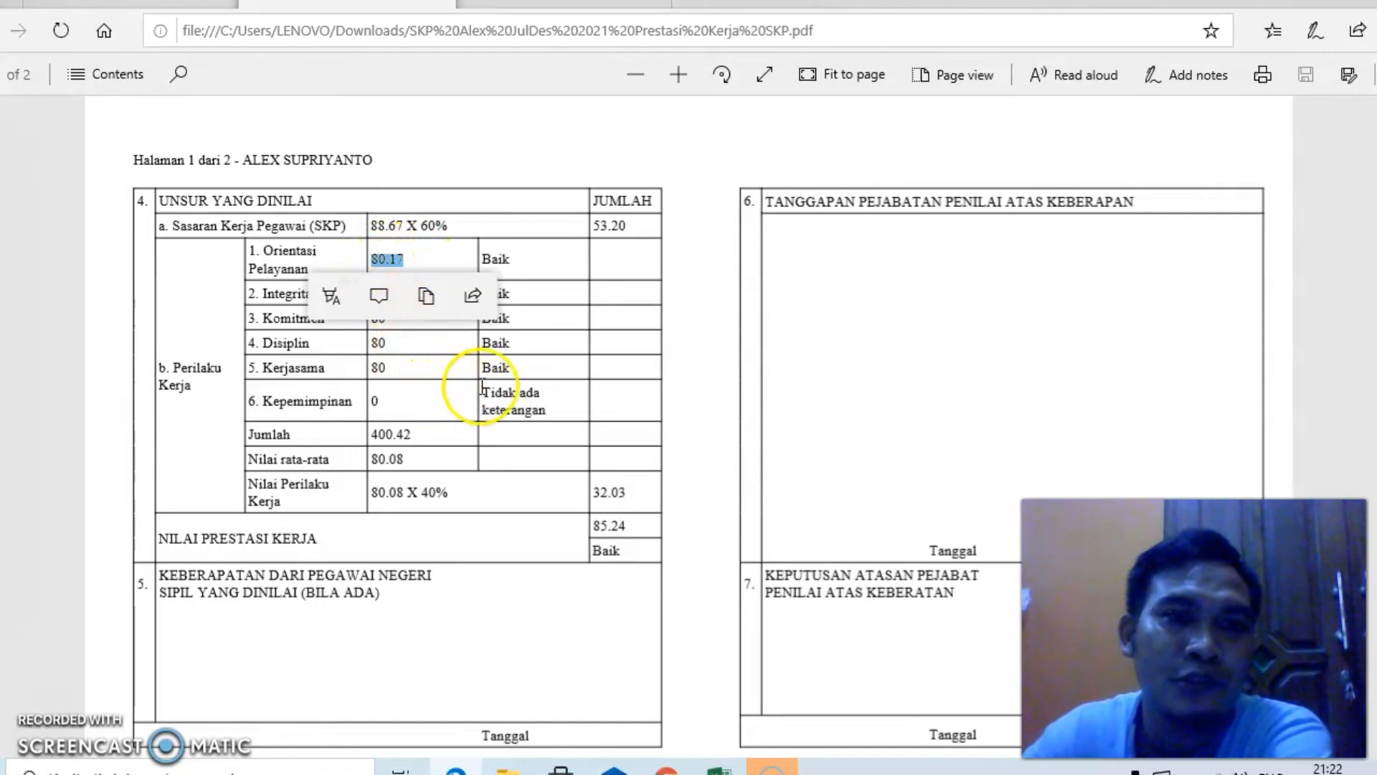
{"action": "left_click", "coordinate": [458, 397]}
{"action": "left_click_drag", "start_coordinate": [434, 295], "coordinate": [371, 291]}
{"action": "left_click", "coordinate": [437, 403]}
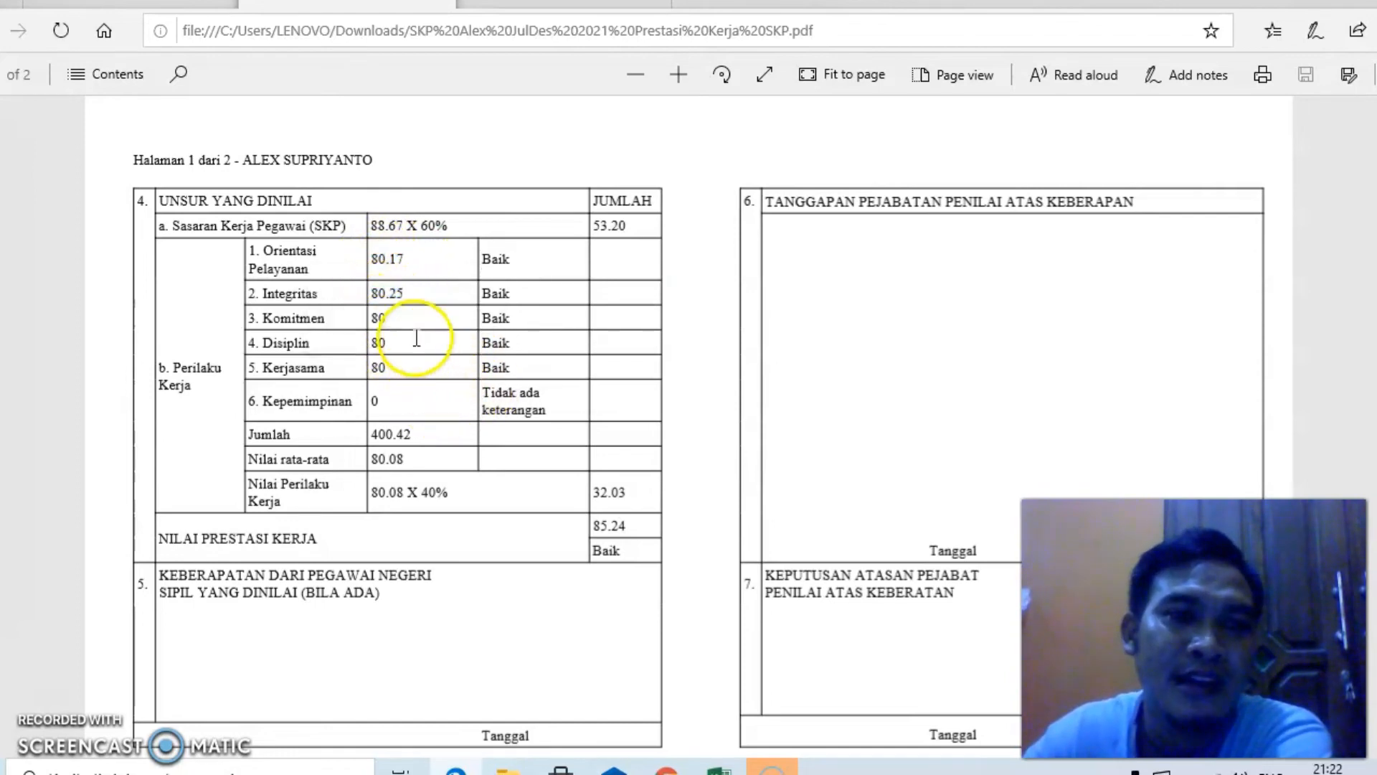
{"action": "left_click_drag", "start_coordinate": [377, 318], "coordinate": [386, 320]}
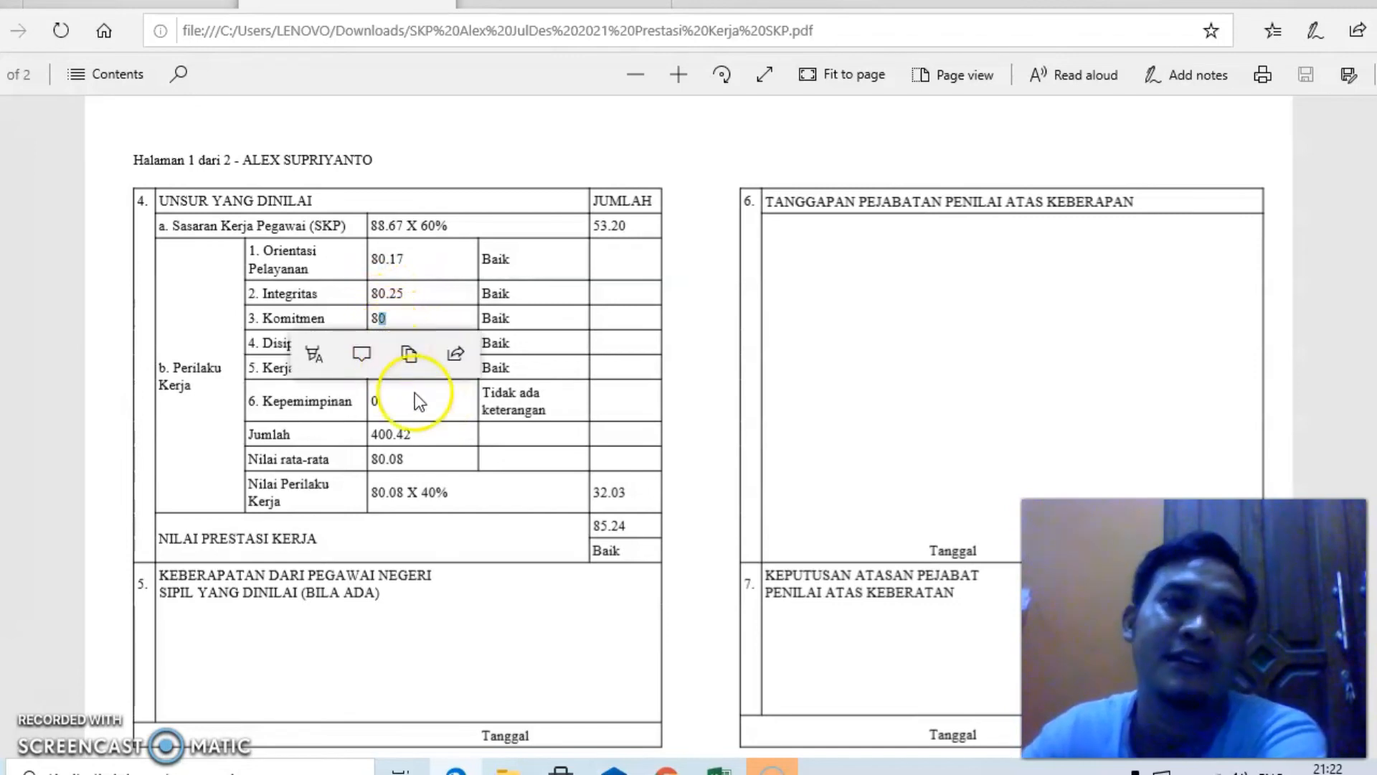
{"action": "left_click", "coordinate": [447, 425]}
{"action": "left_click_drag", "start_coordinate": [385, 237], "coordinate": [395, 384]}
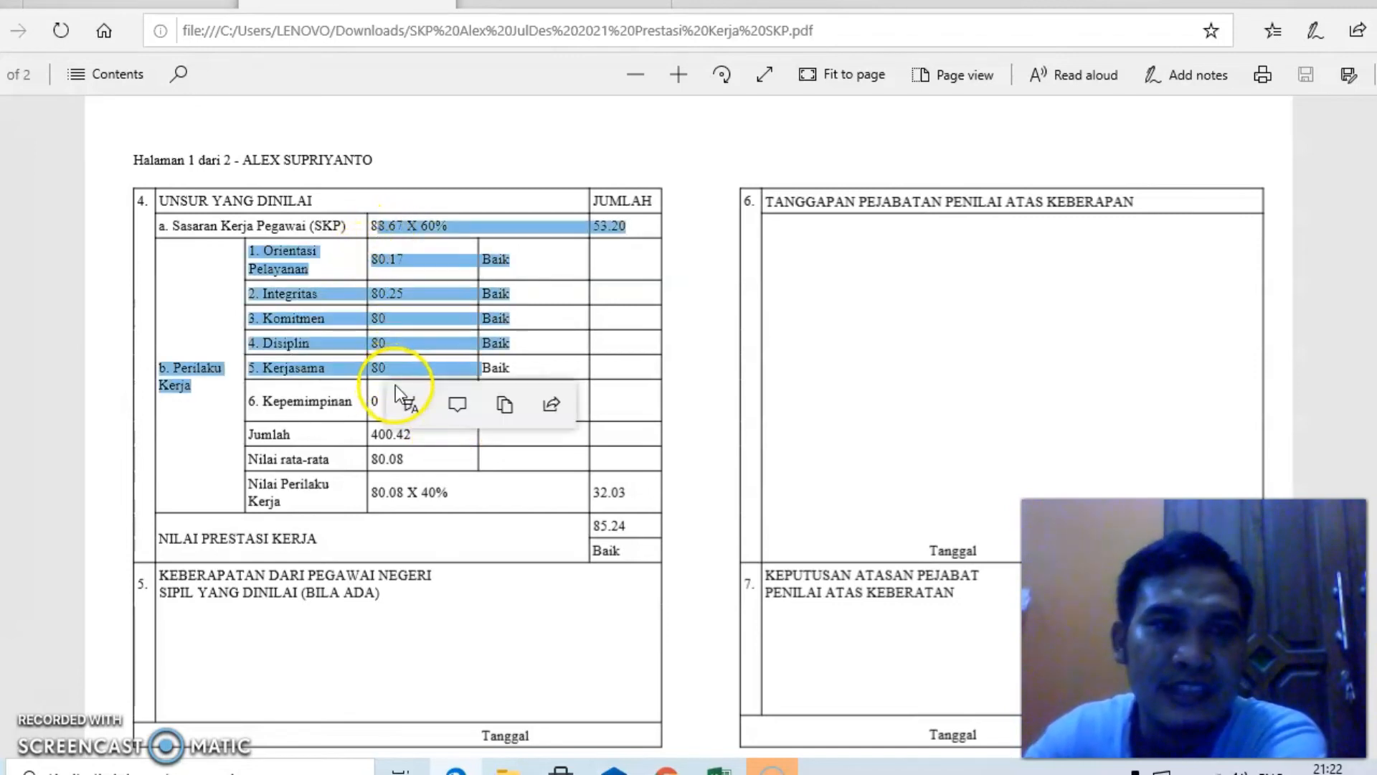
{"action": "left_click", "coordinate": [486, 325]}
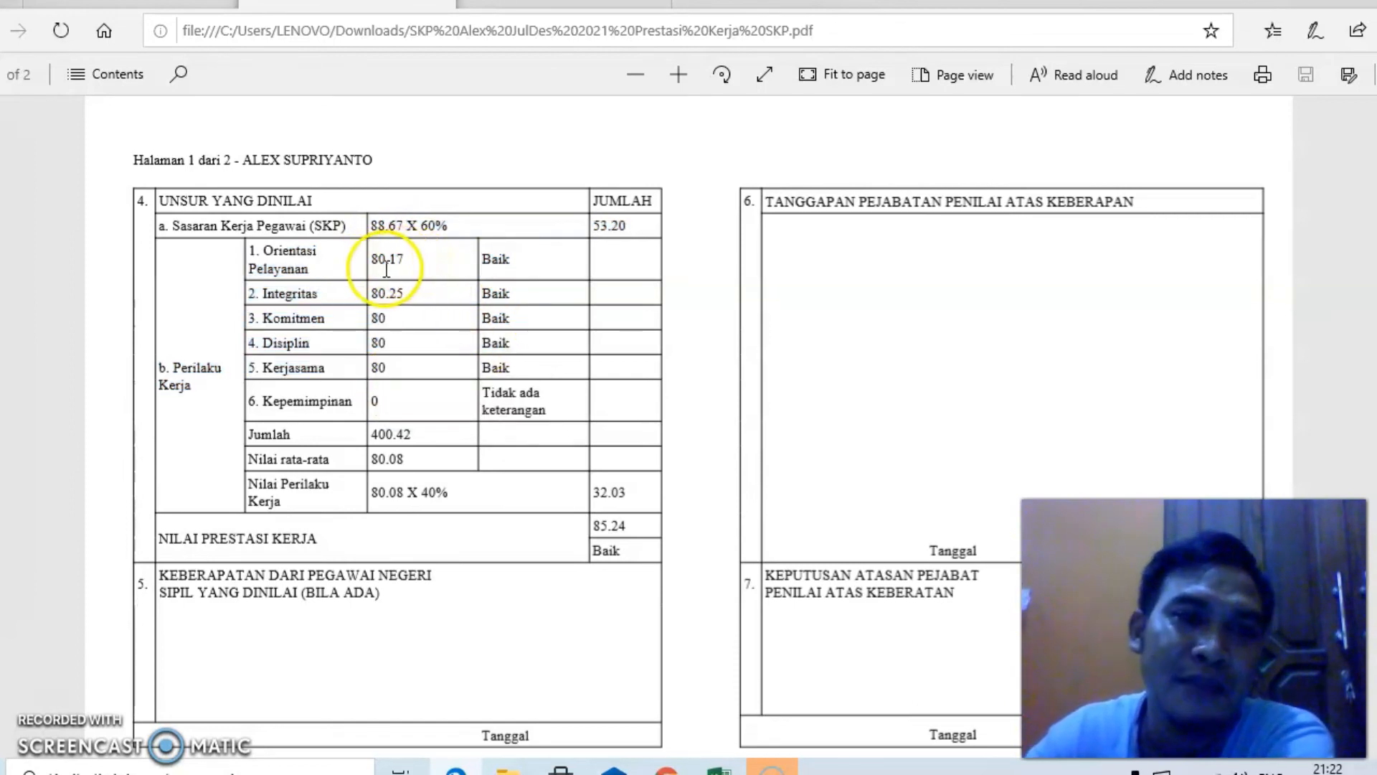
{"action": "left_click_drag", "start_coordinate": [405, 260], "coordinate": [369, 260]}
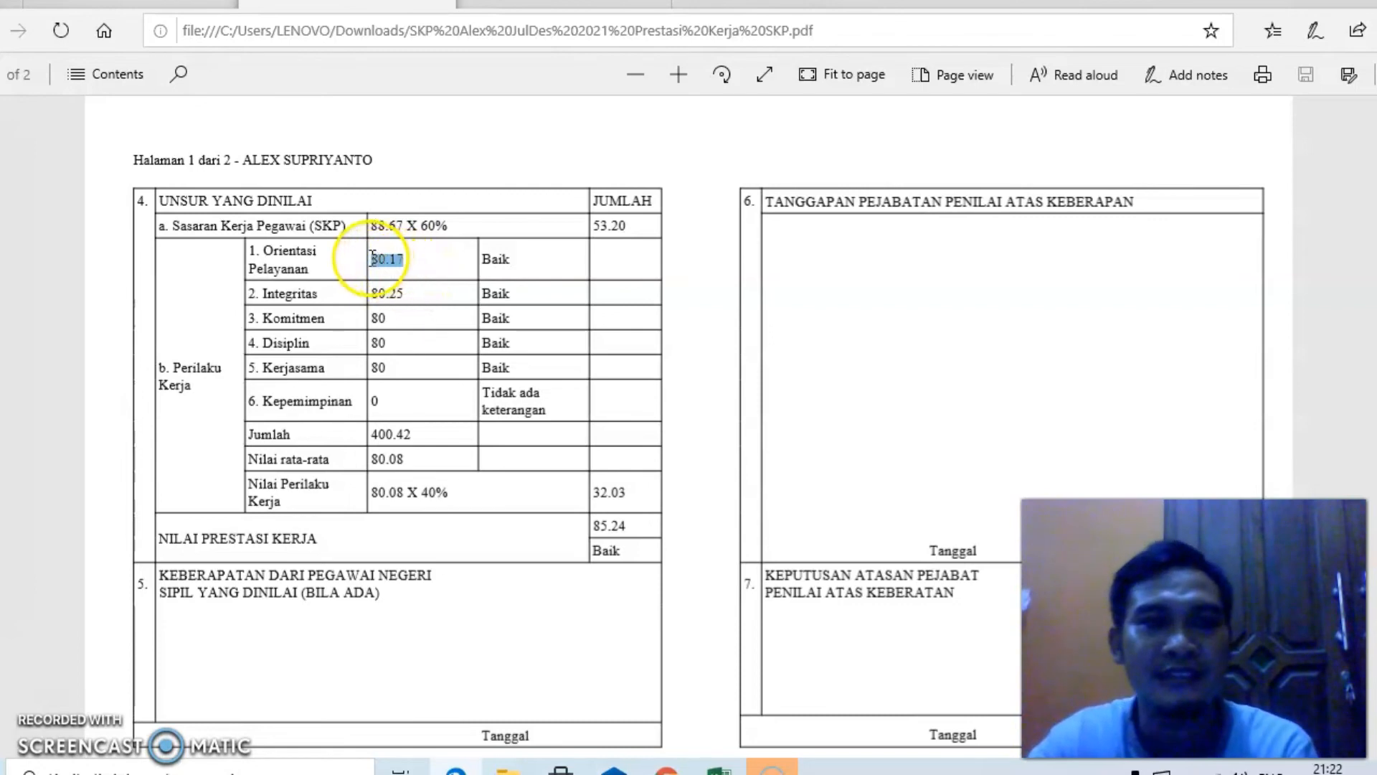
Return to the Excel workbook and set the Orientasi Pelayanan score in 4. Penilaian Kinerja to 94,17
{"action": "left_click", "coordinate": [718, 766]}
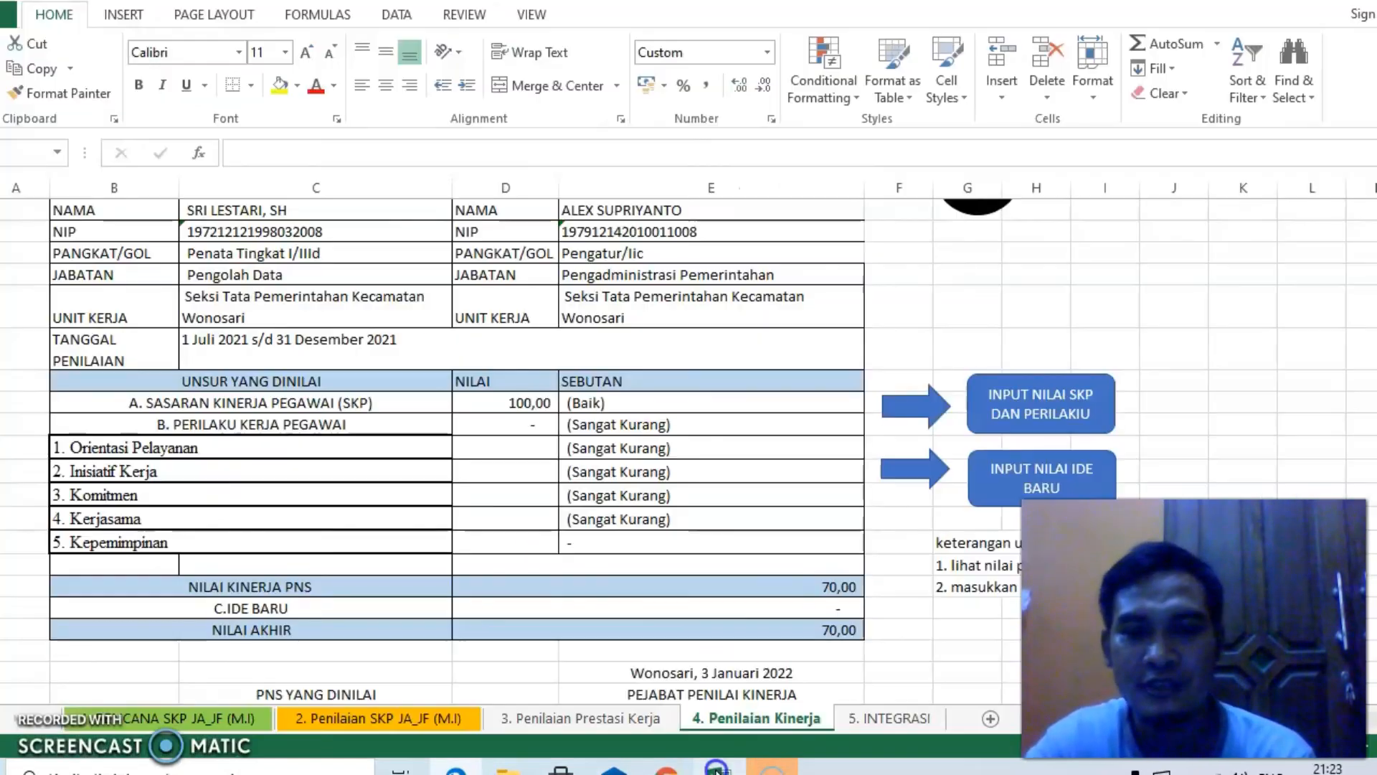
{"action": "left_click", "coordinate": [516, 448]}
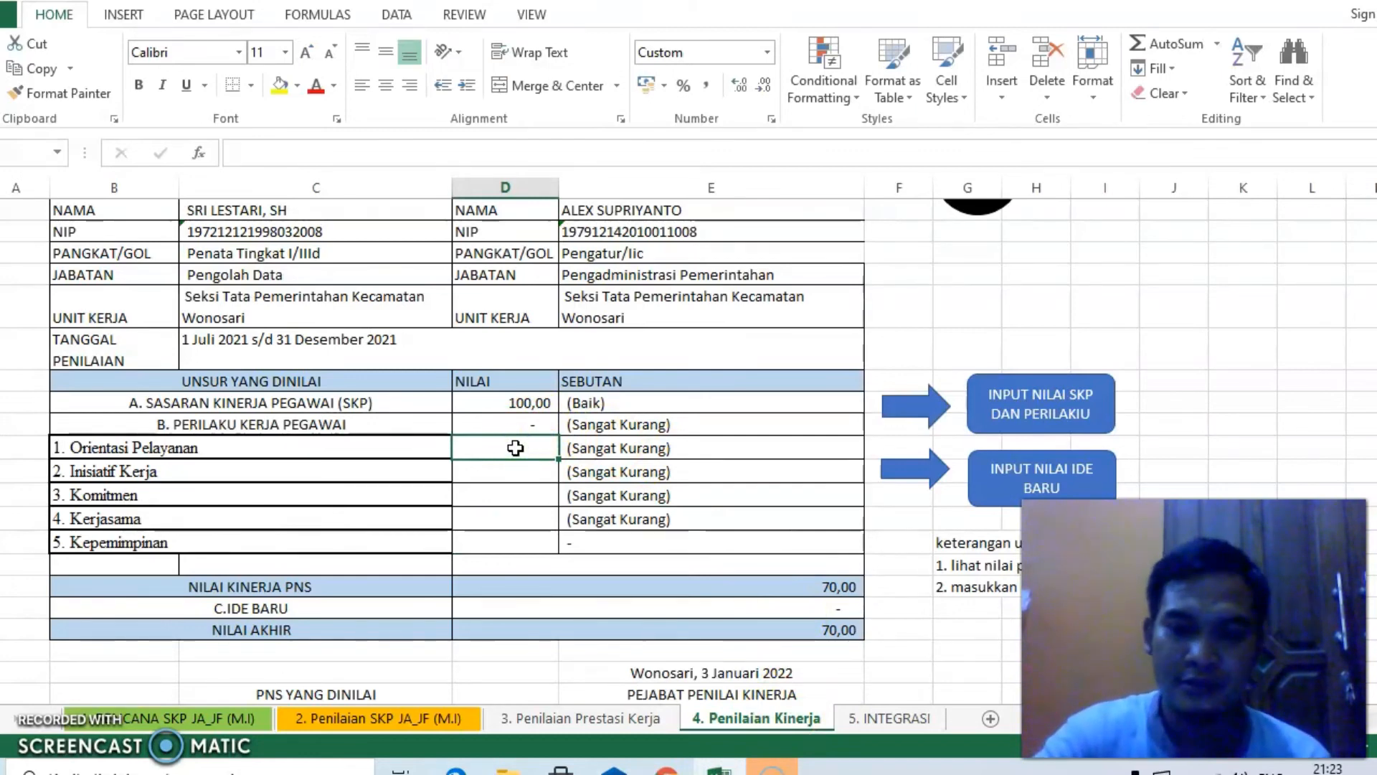
{"action": "type", "text": "94,17"}
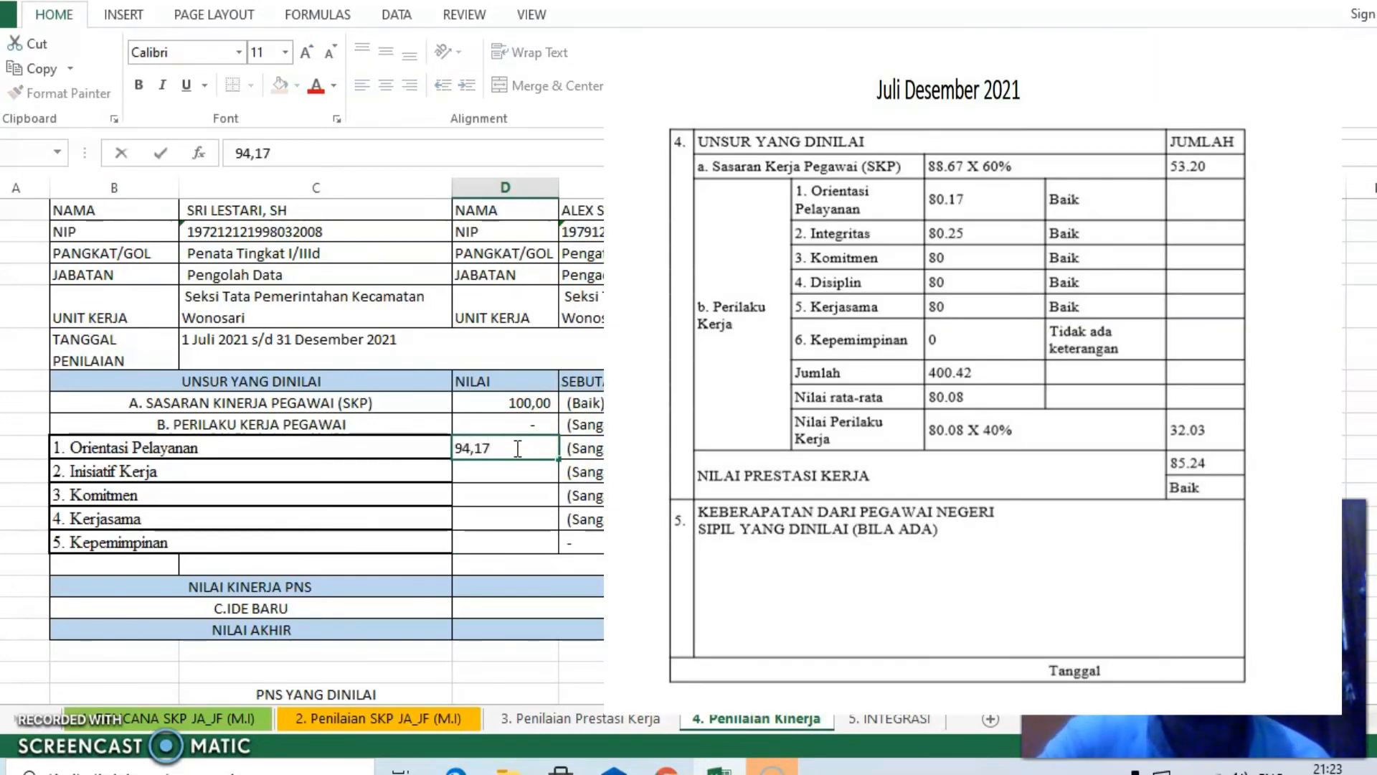
{"action": "key", "text": "Return"}
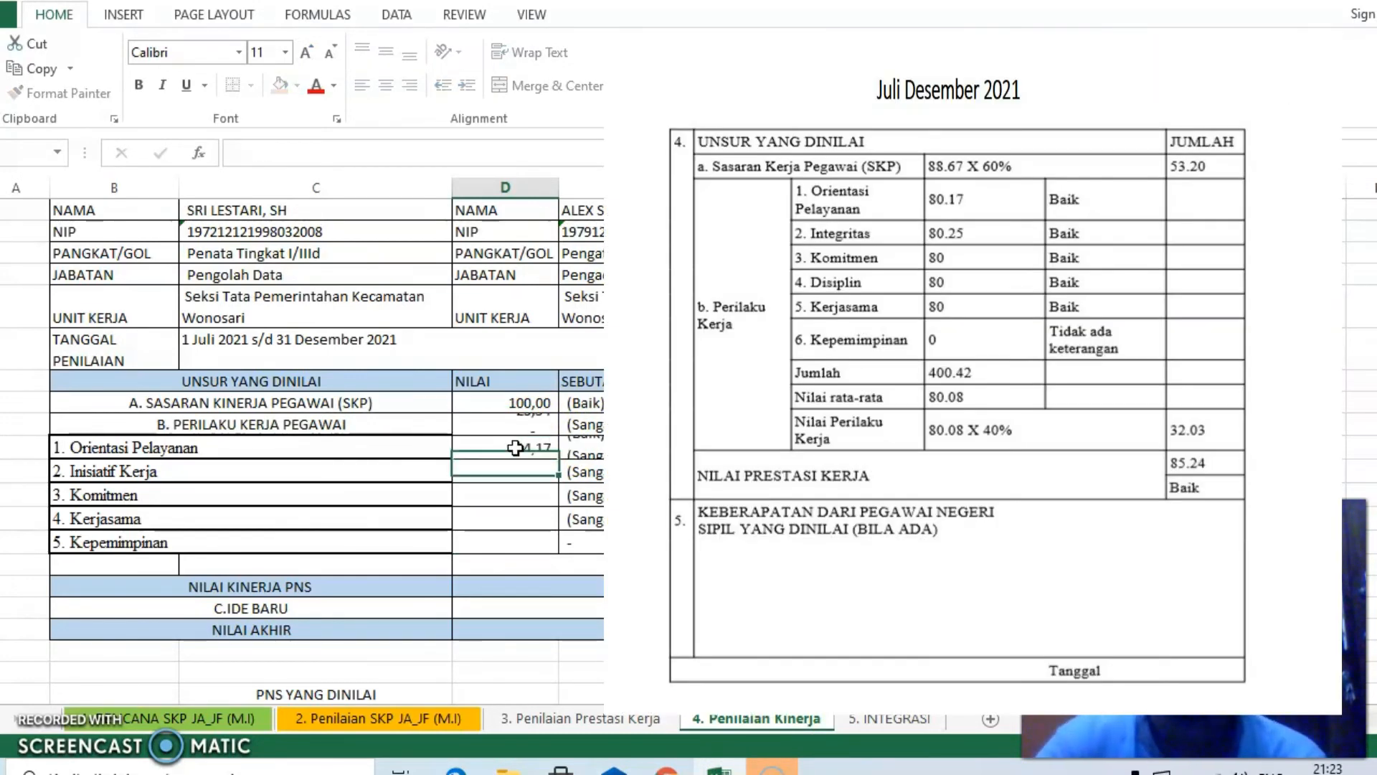
Look up the Integritas score in the JulDes 2021 PDF and set the workbook's Inisiatif Kerja score to 94,25
{"action": "left_click", "coordinate": [537, 482]}
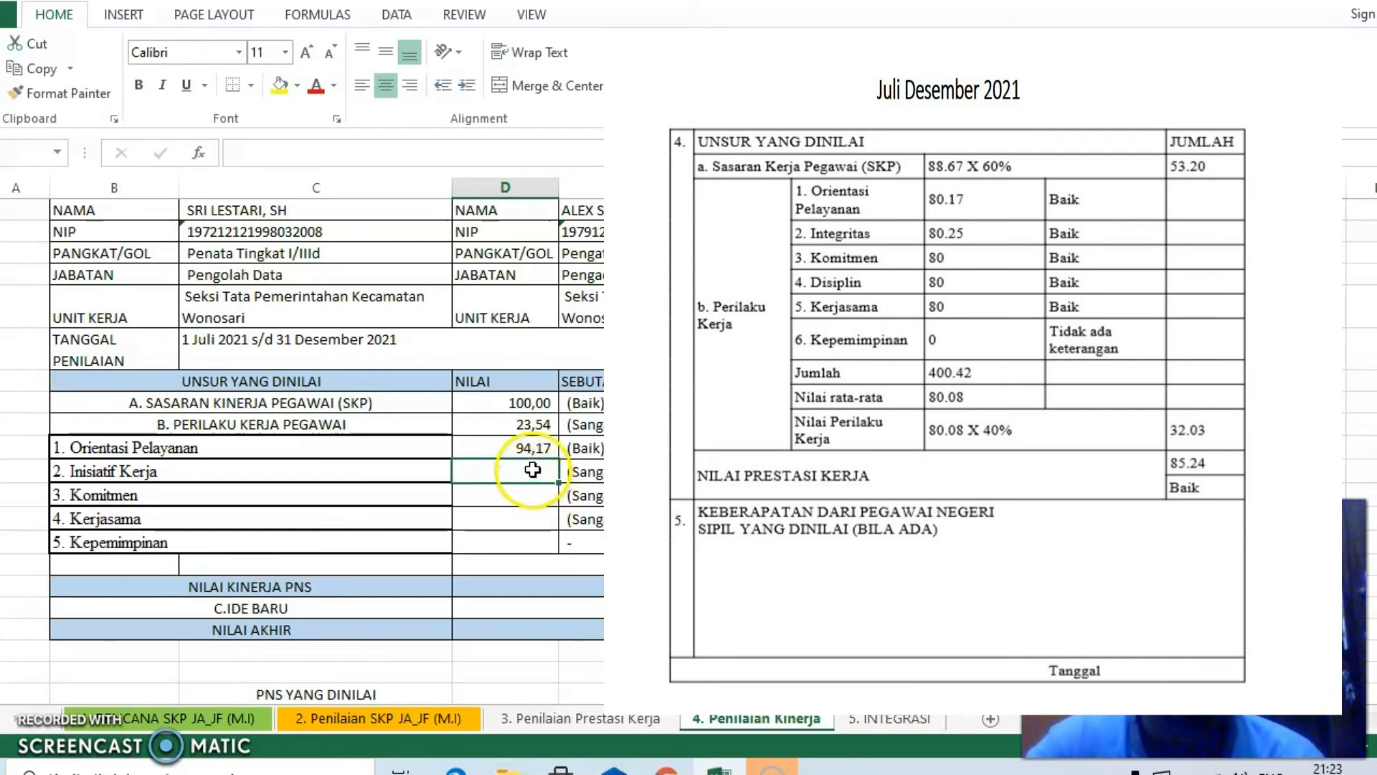
{"action": "left_click", "coordinate": [532, 721]}
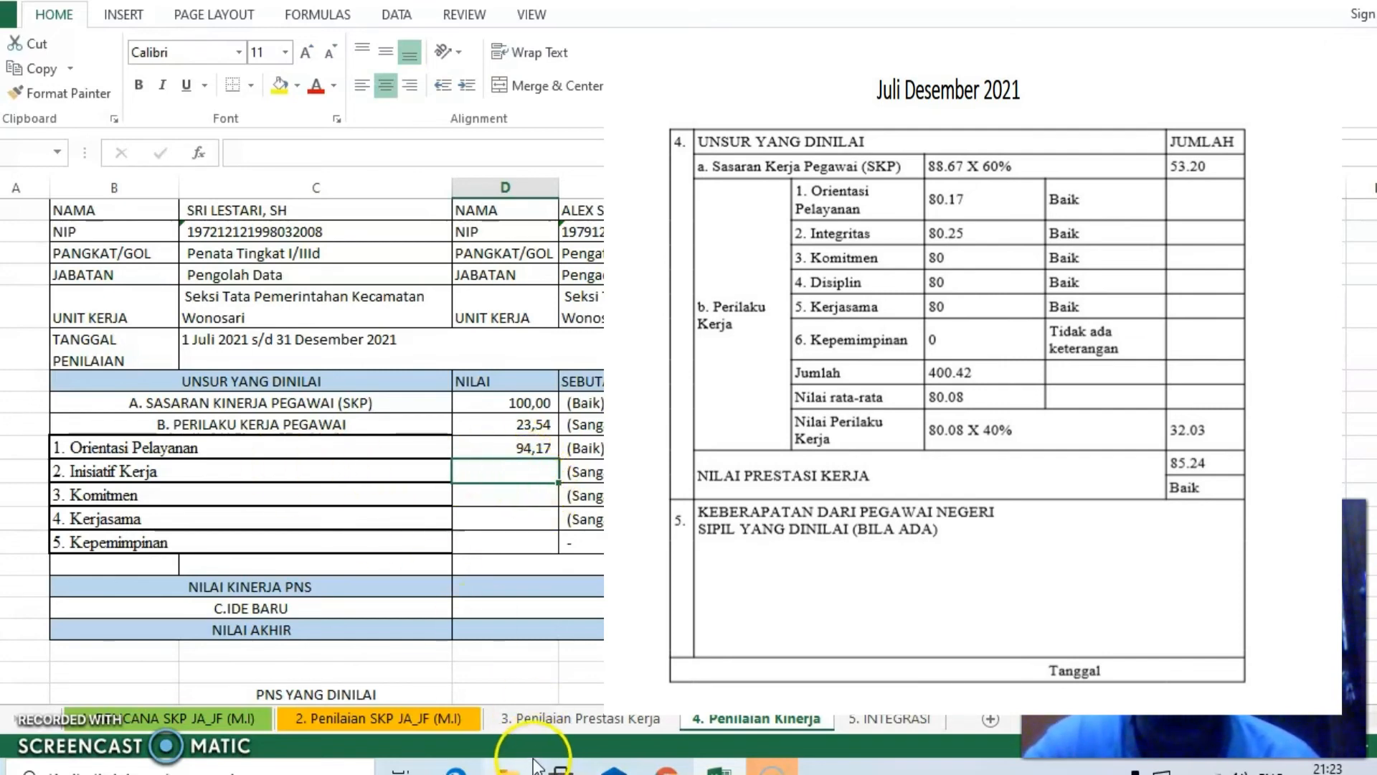
{"action": "left_click", "coordinate": [456, 769]}
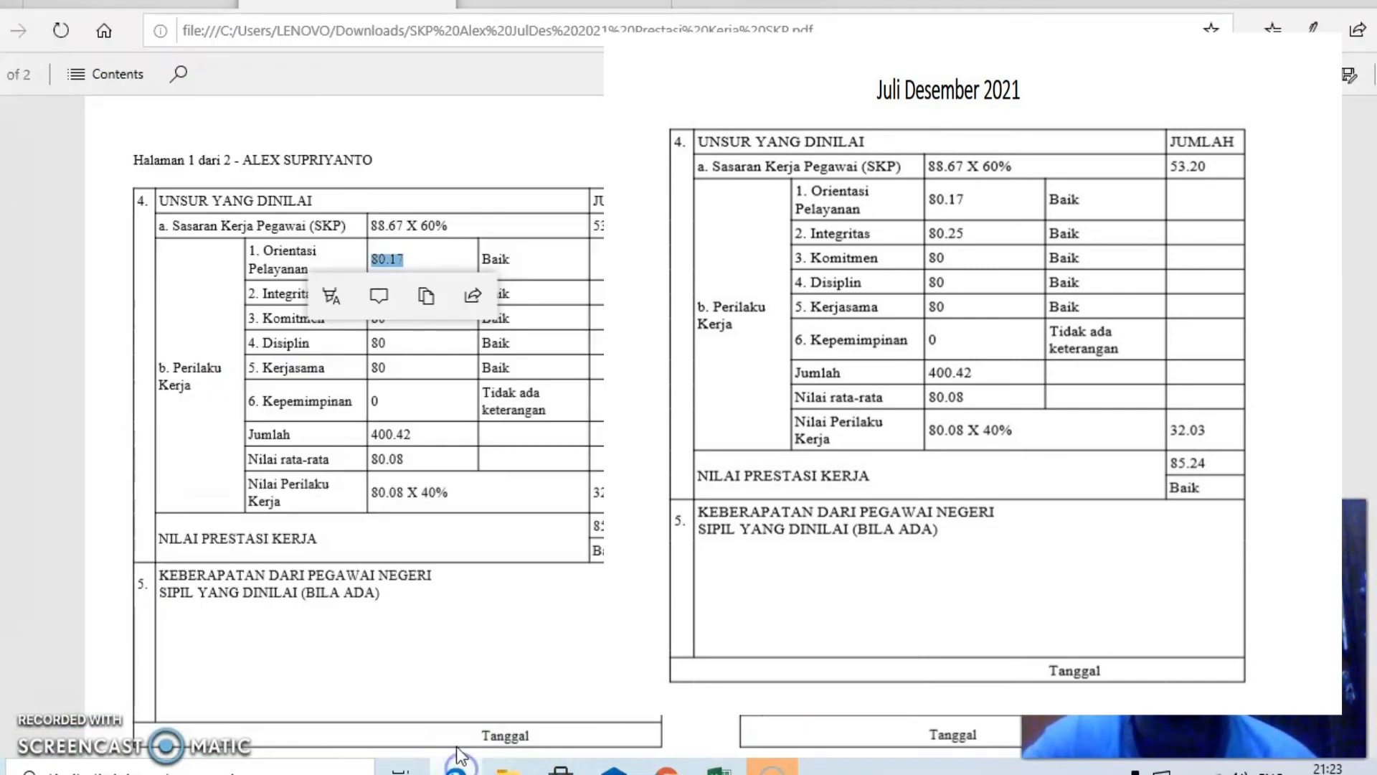
{"action": "left_click", "coordinate": [445, 366]}
{"action": "left_click_drag", "start_coordinate": [420, 294], "coordinate": [369, 294]}
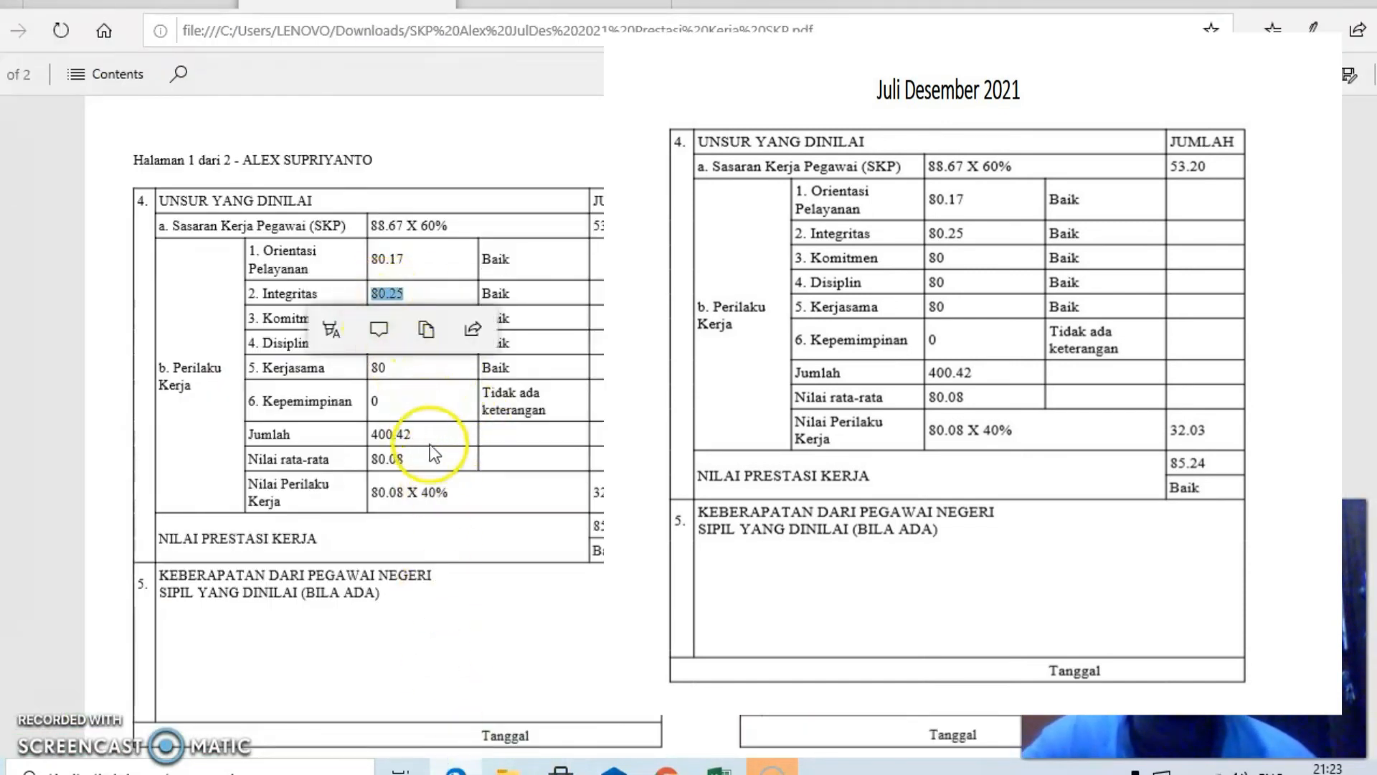
{"action": "left_click", "coordinate": [718, 769]}
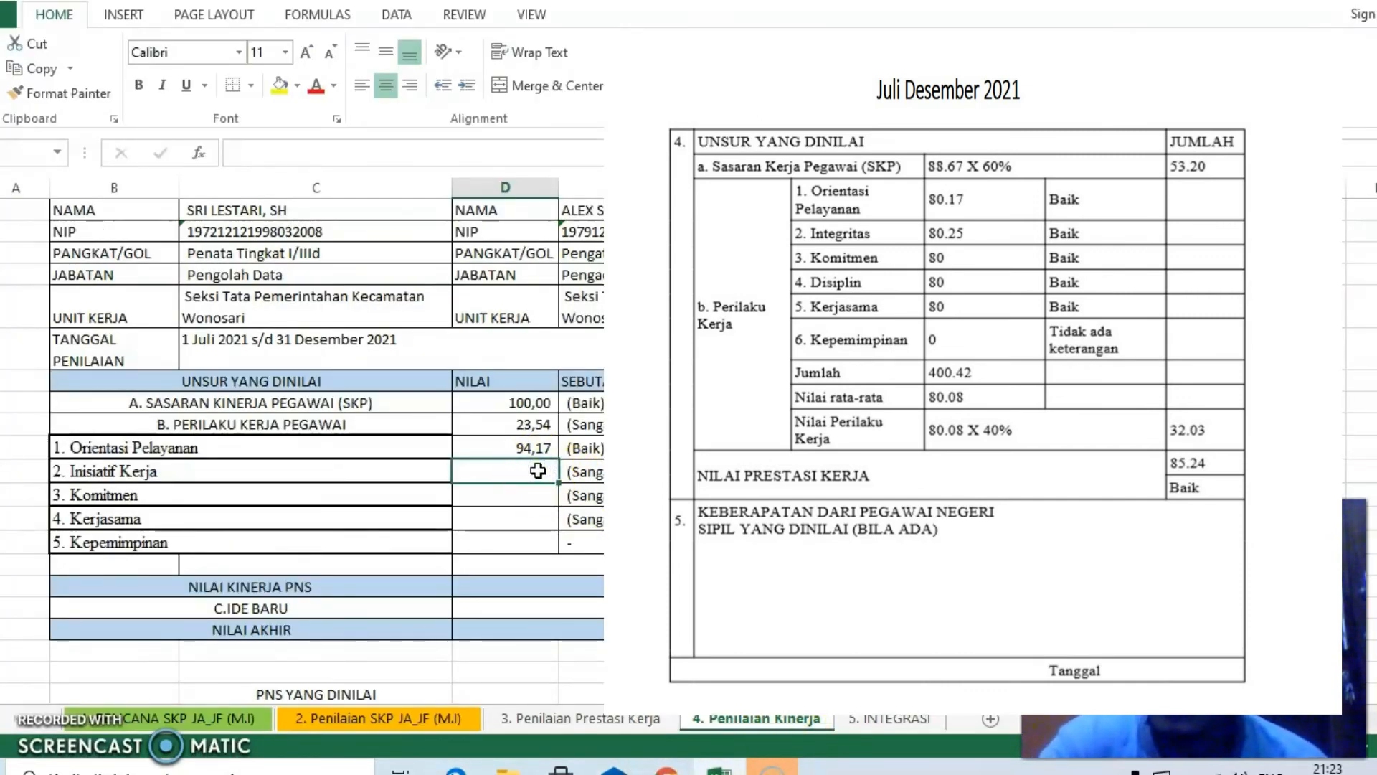
{"action": "type", "text": "94"}
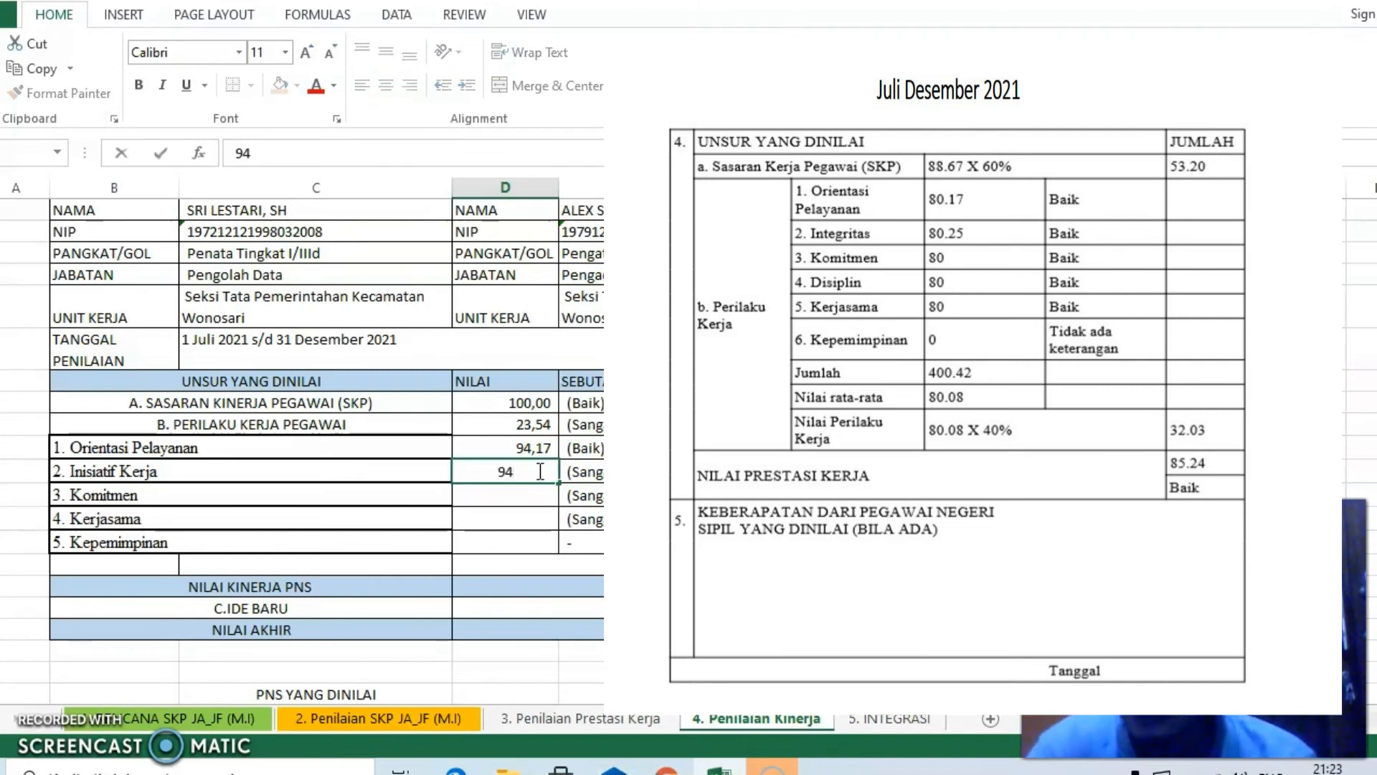
{"action": "type", "text": ",25"}
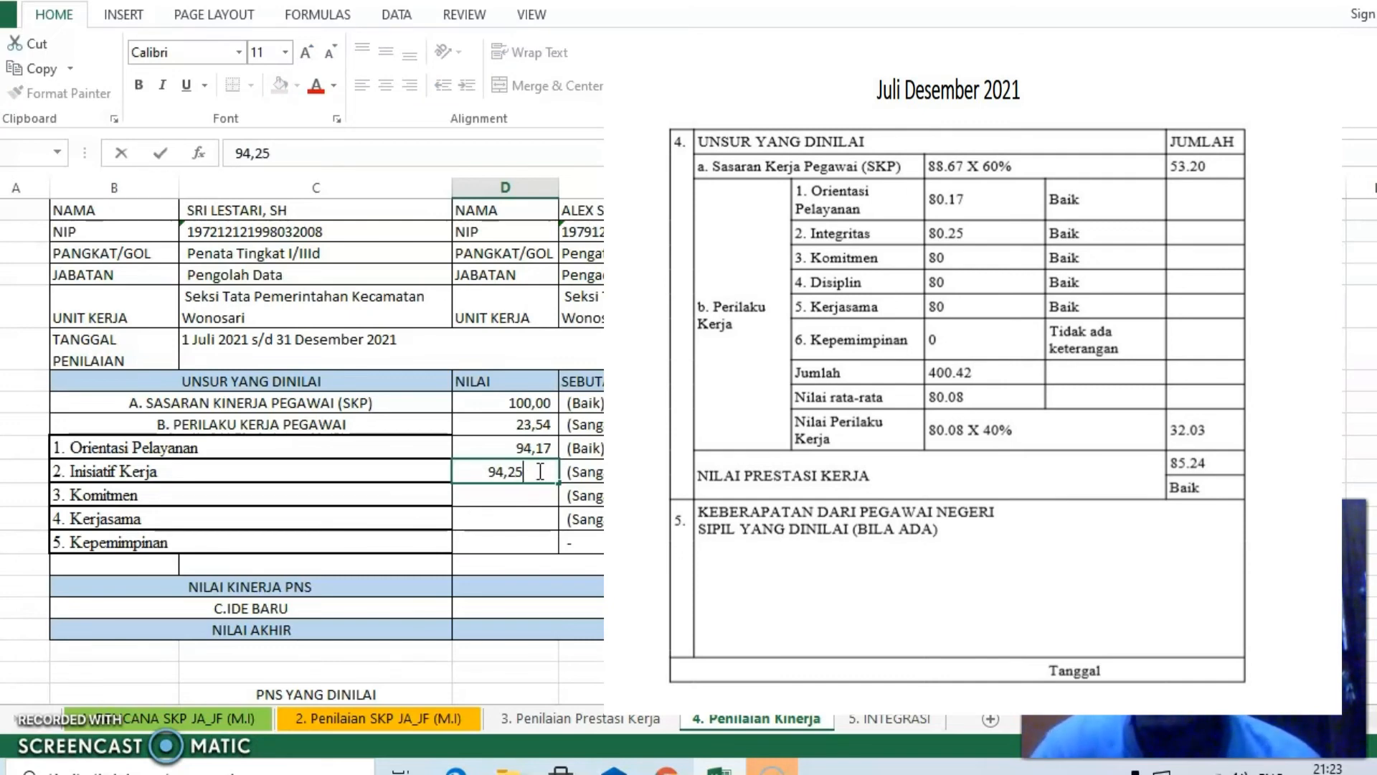
{"action": "key", "text": "Return"}
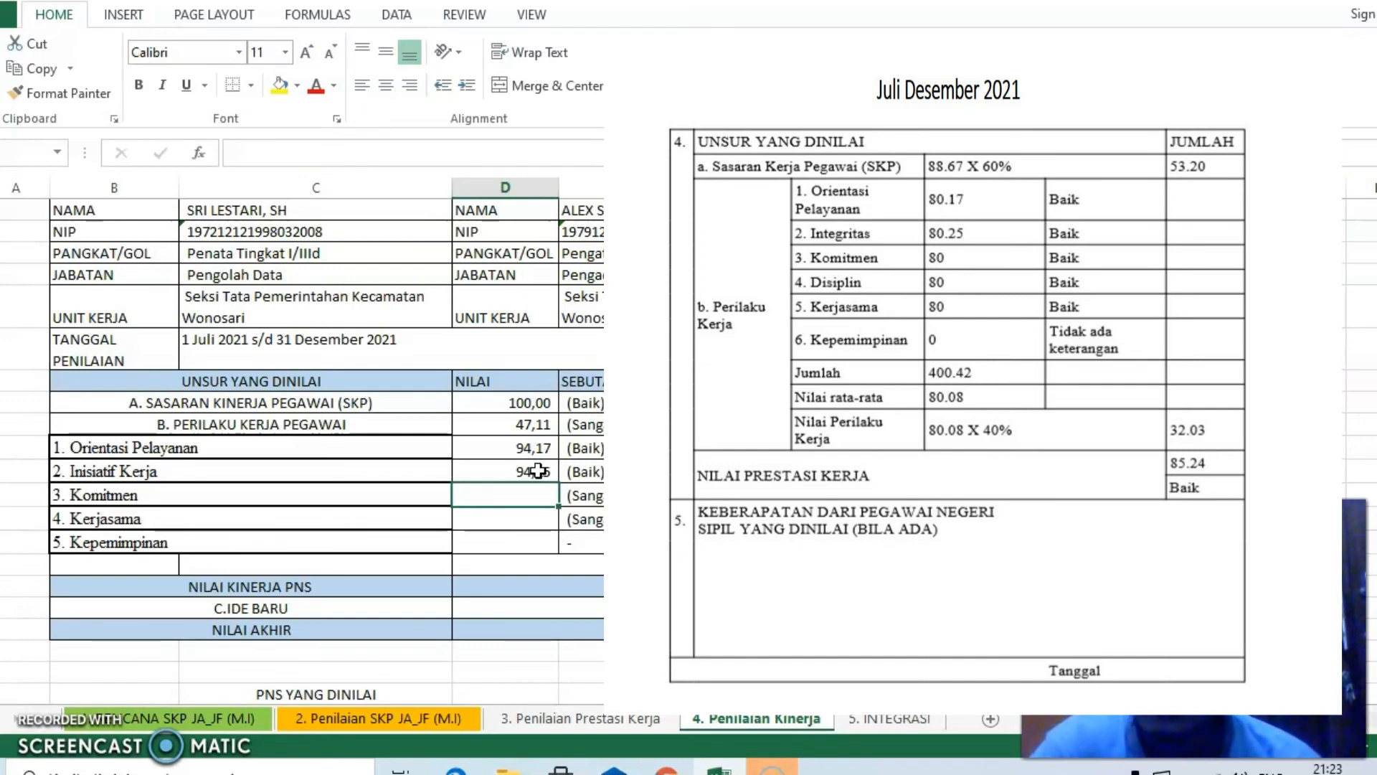
Set both the Komitmen and Kerjasama scores to 94
{"action": "type", "text": "94"}
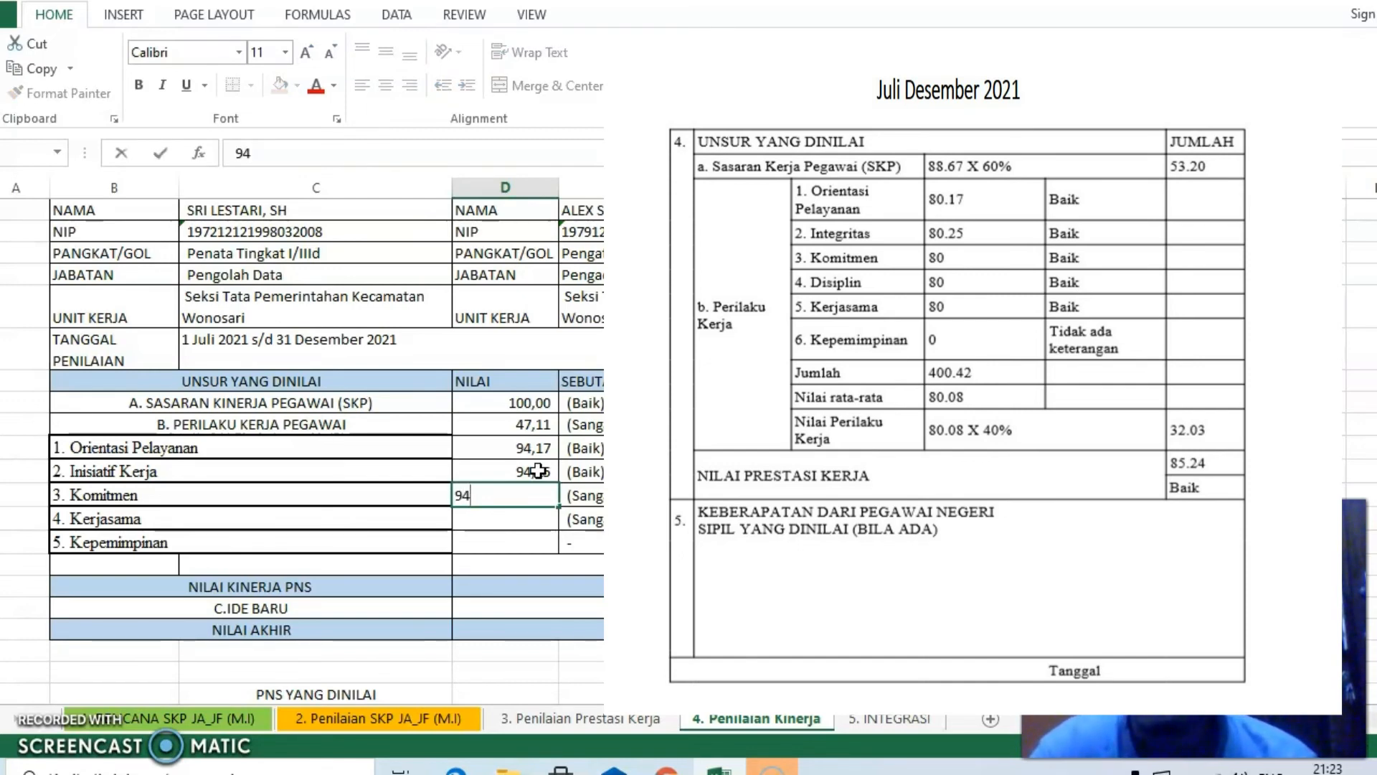
{"action": "key", "text": "Return"}
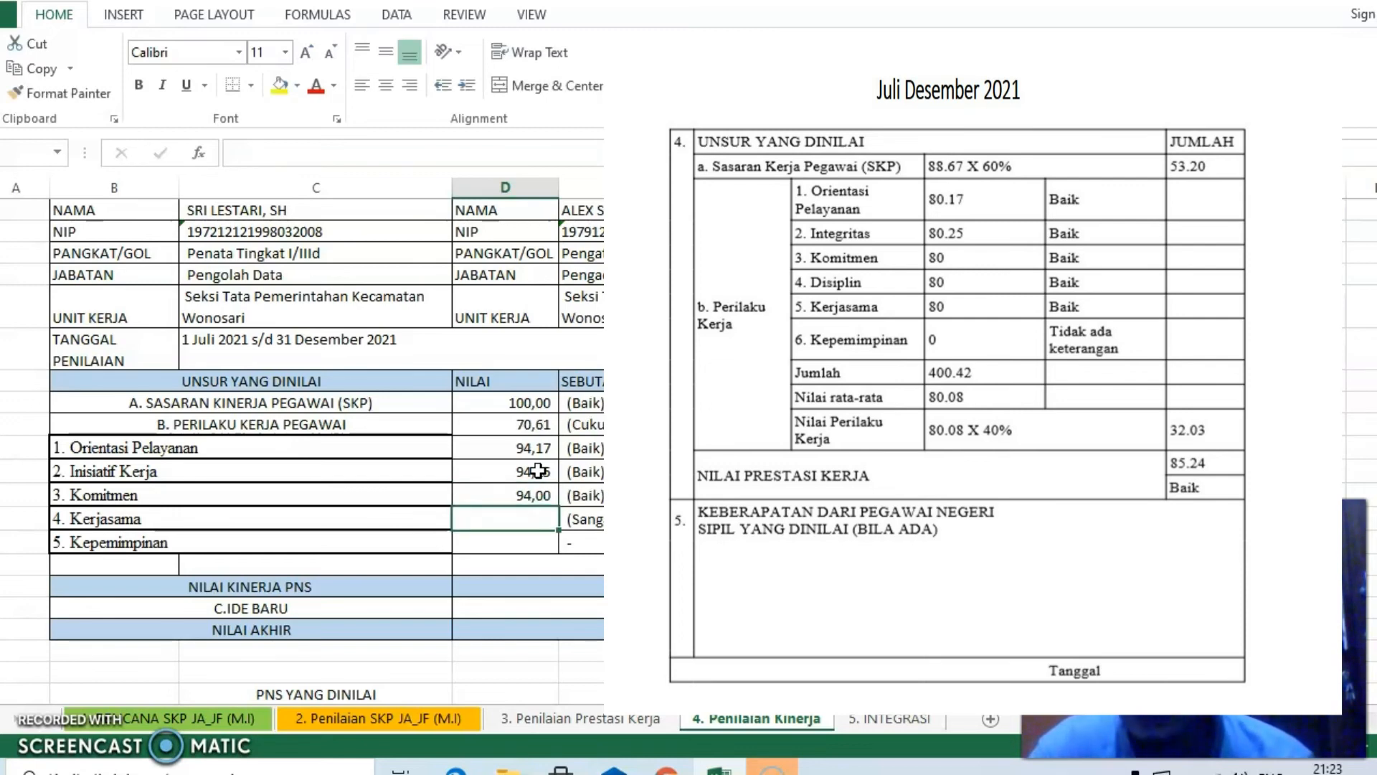
{"action": "type", "text": "94"}
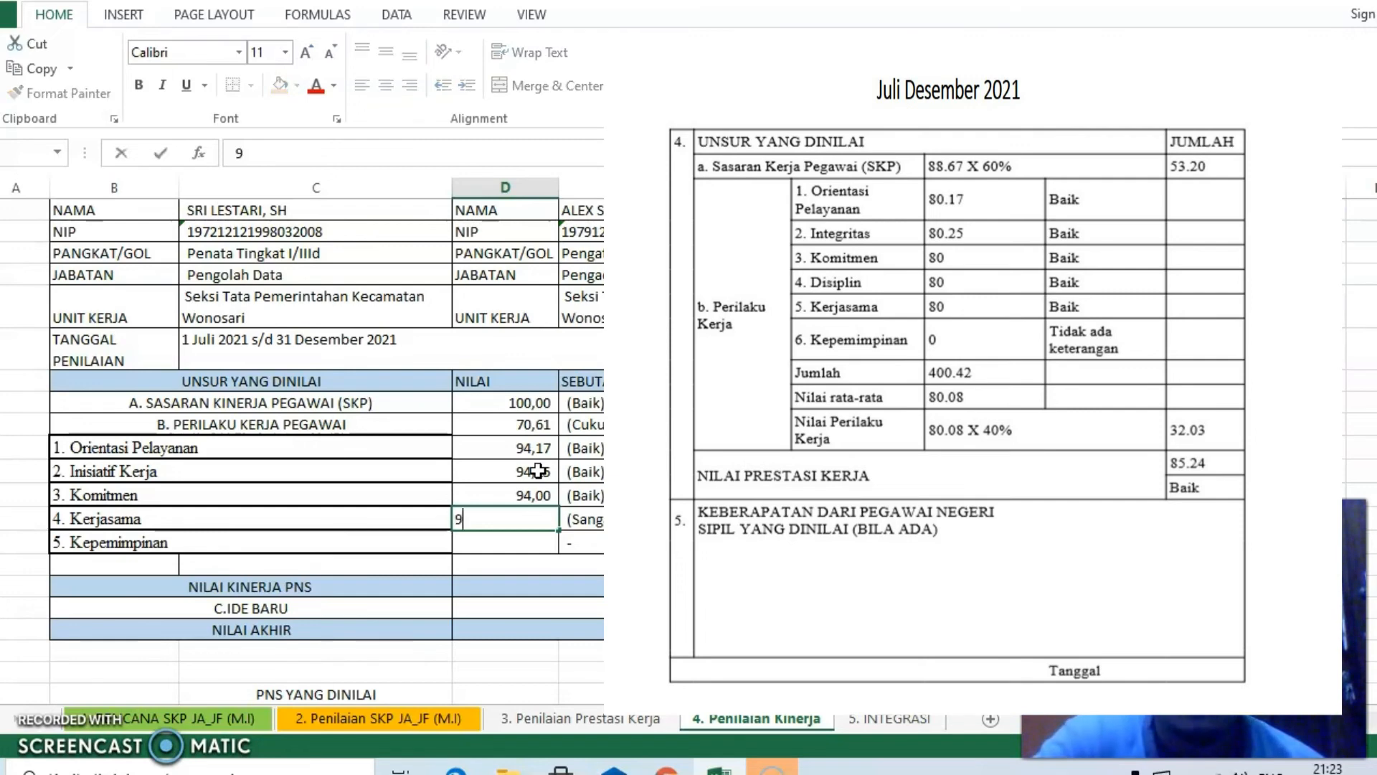
{"action": "key", "text": "Return"}
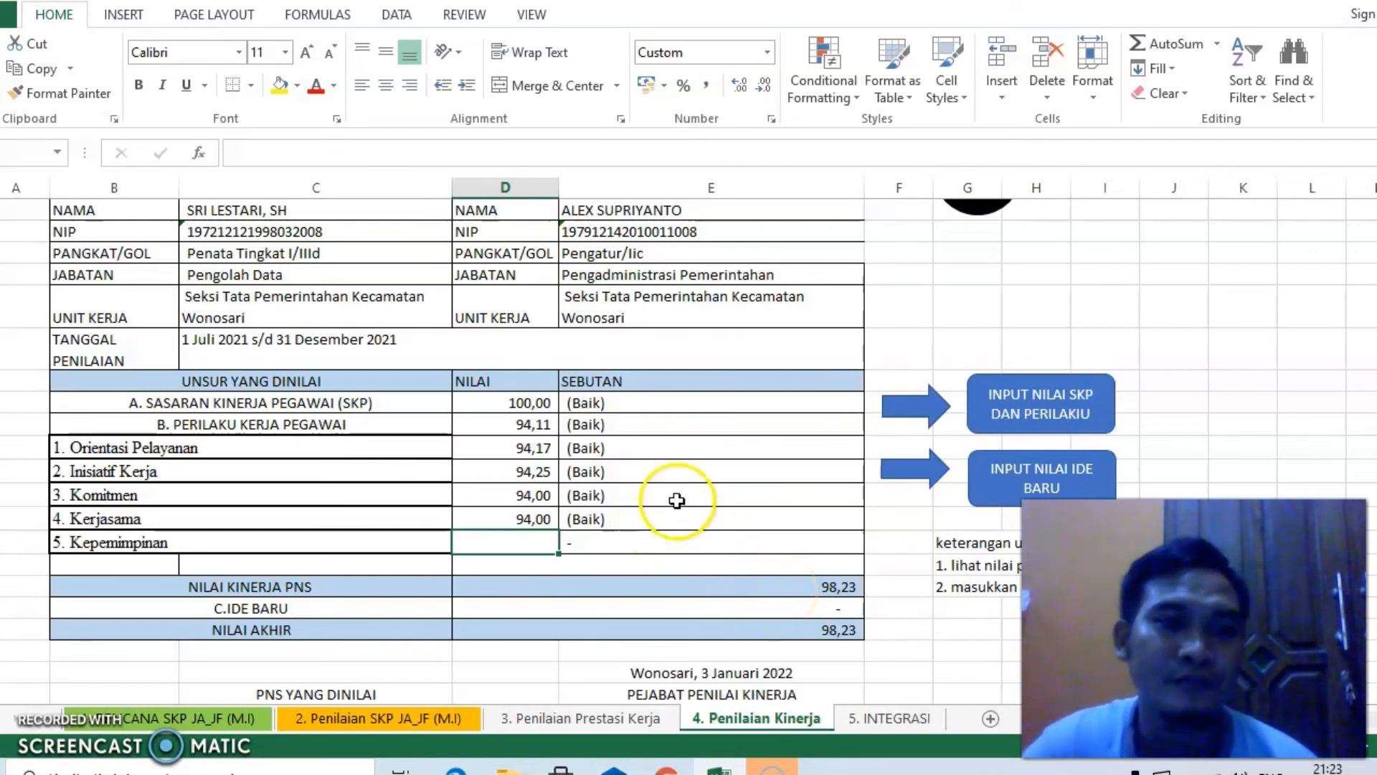
Review the SKP score, the four Perilaku Kerja scores and the Nilai Akhir formula in 4. Penilaian Kinerja
{"action": "scroll", "coordinate": [674, 498], "scroll_direction": "down", "scroll_amount": 1}
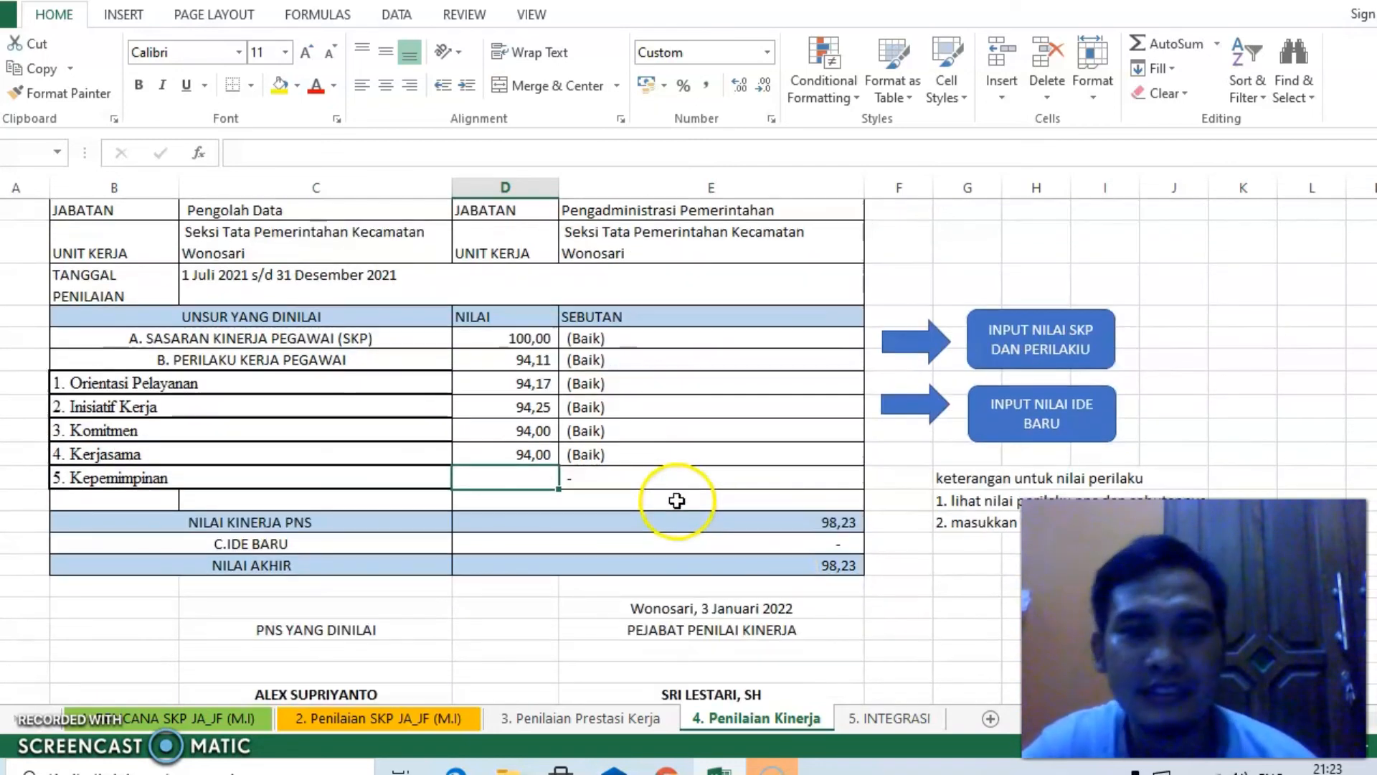
{"action": "left_click", "coordinate": [545, 338]}
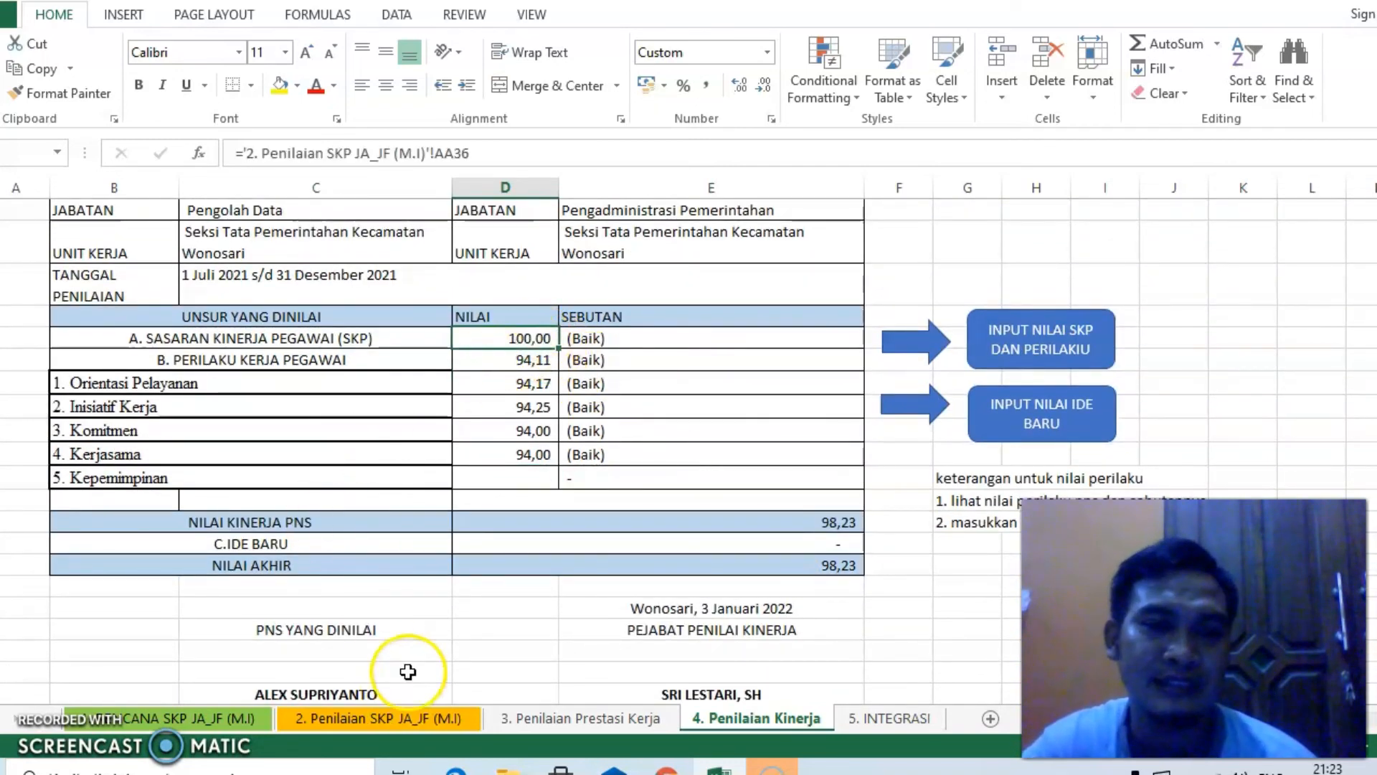
{"action": "left_click_drag", "start_coordinate": [521, 387], "coordinate": [533, 454]}
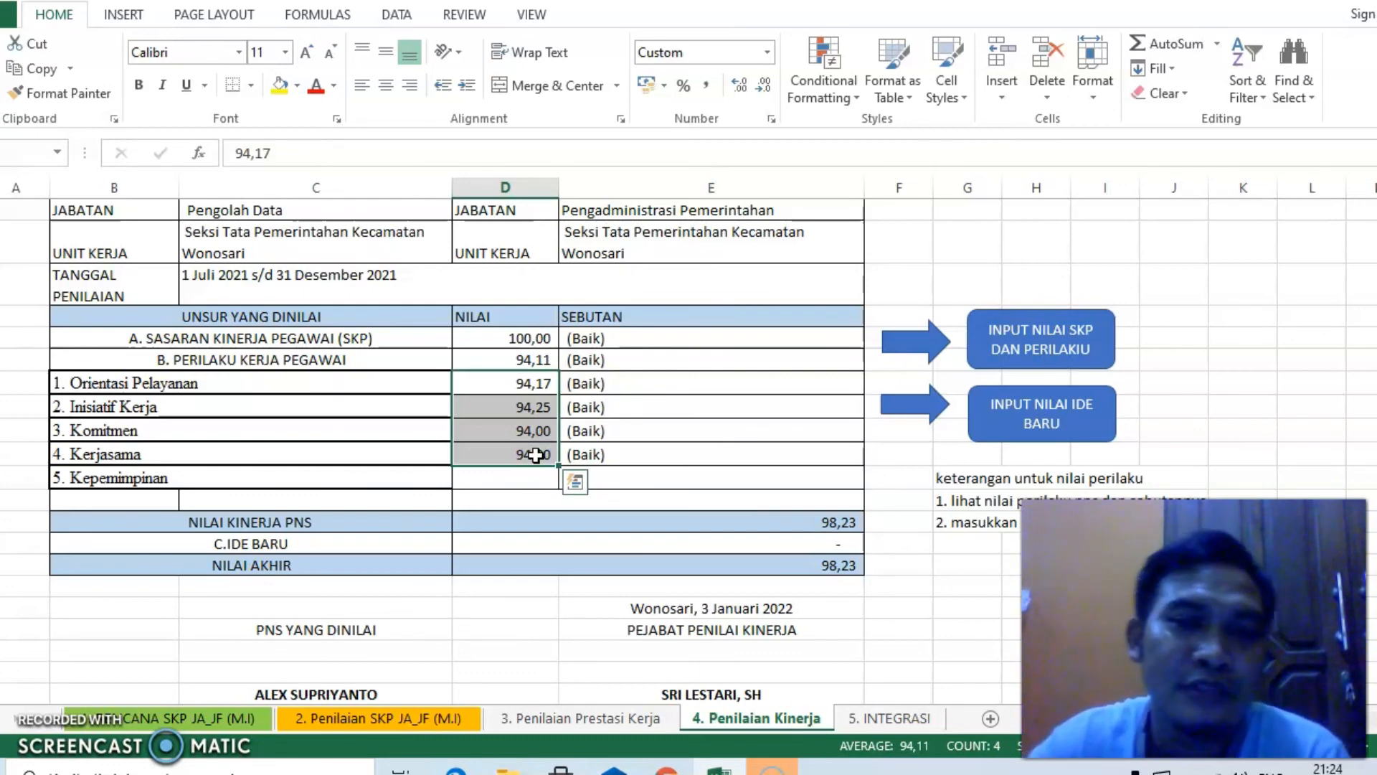
{"action": "left_click", "coordinate": [805, 567]}
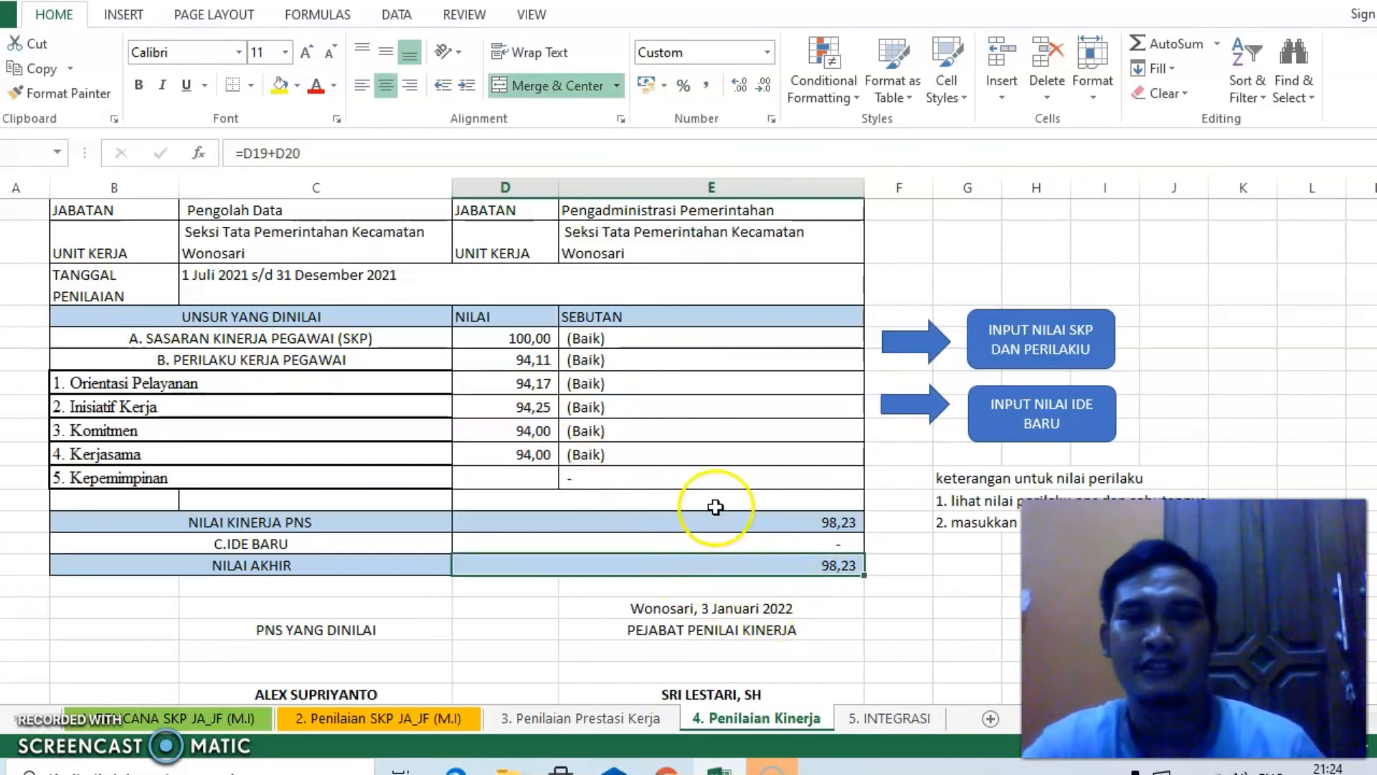
{"action": "scroll", "coordinate": [754, 457], "scroll_direction": "down", "scroll_amount": 3}
{"action": "scroll", "coordinate": [754, 457], "scroll_direction": "up", "scroll_amount": 5}
{"action": "scroll", "coordinate": [754, 456], "scroll_direction": "down", "scroll_amount": 4}
Check the date and signature headings below the Penilaian Kinerja table, and read the notes on entering behaviour scores
{"action": "left_click", "coordinate": [749, 436]}
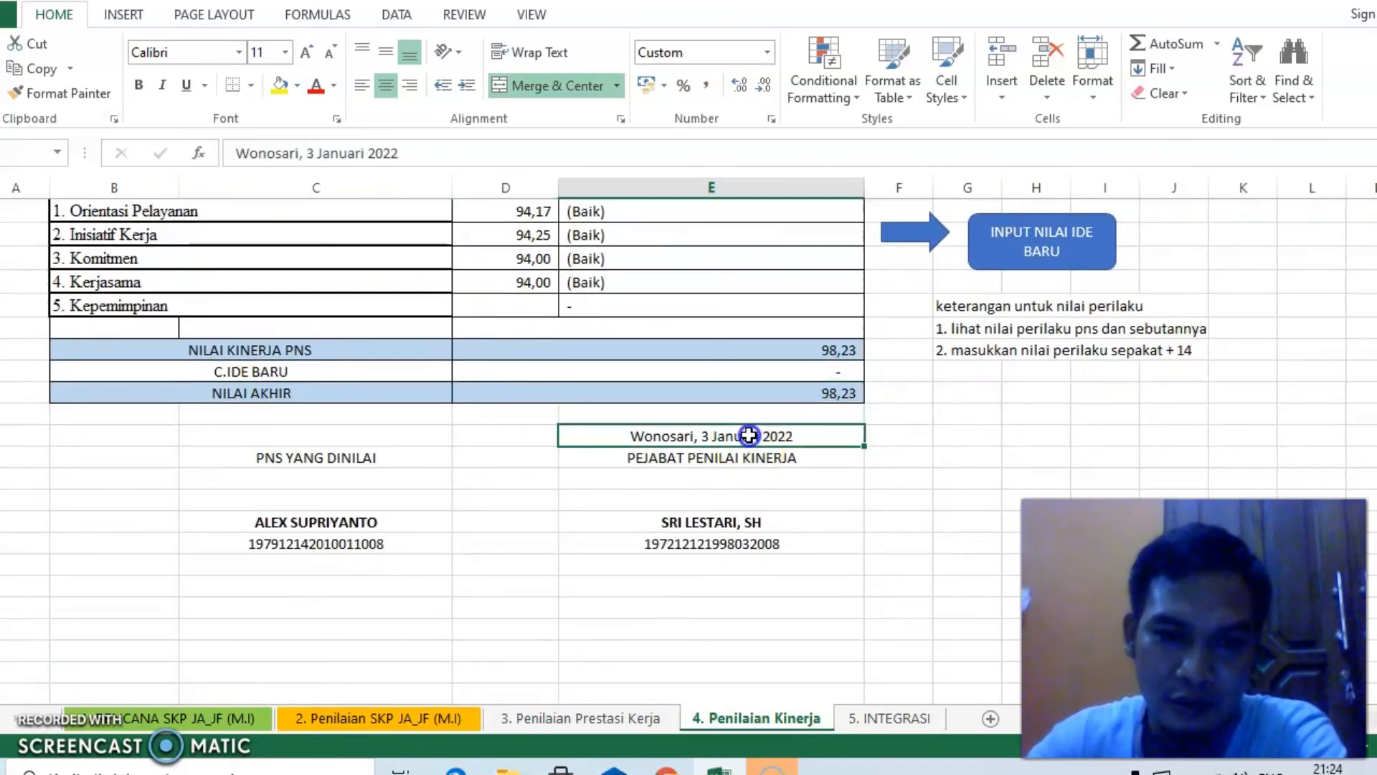
{"action": "left_click", "coordinate": [745, 456]}
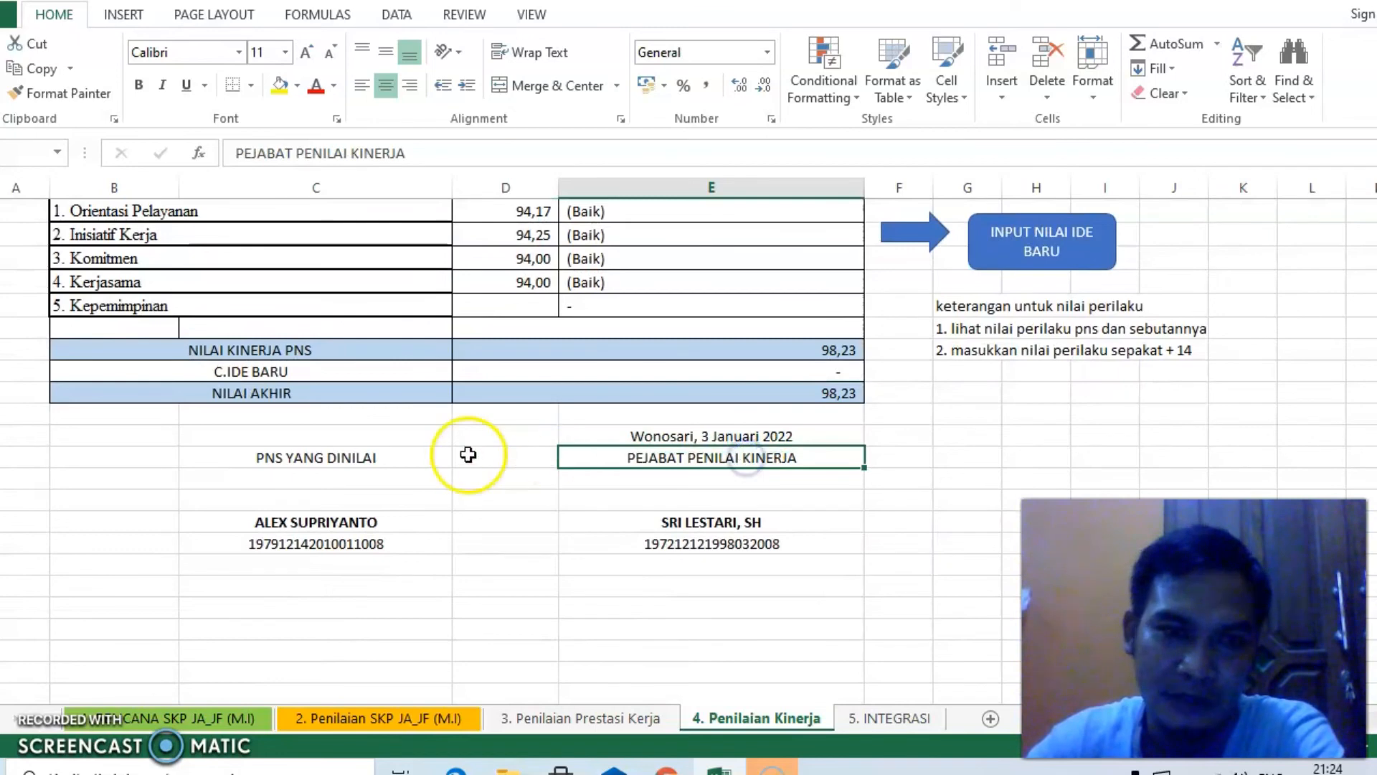
{"action": "left_click", "coordinate": [384, 456]}
{"action": "scroll", "coordinate": [775, 355], "scroll_direction": "up", "scroll_amount": 1}
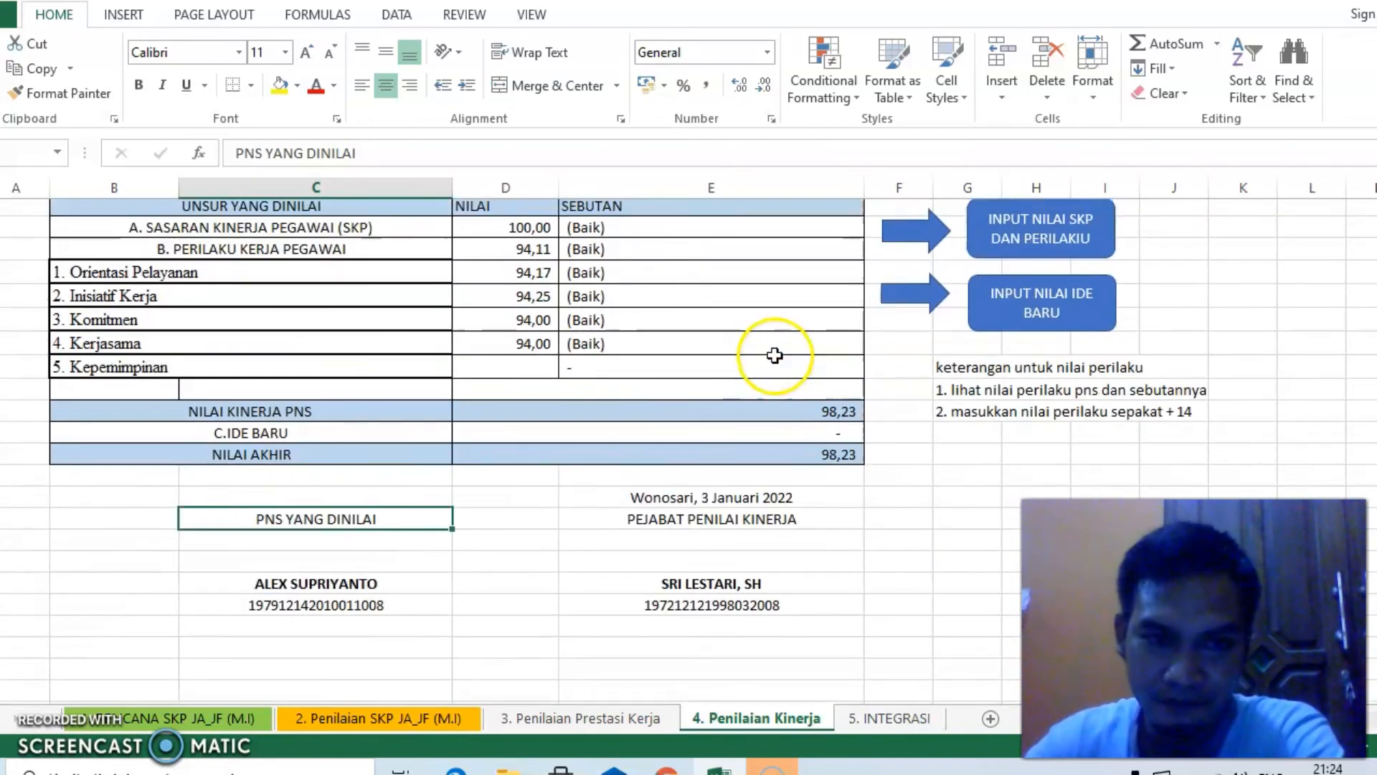
{"action": "left_click", "coordinate": [960, 415]}
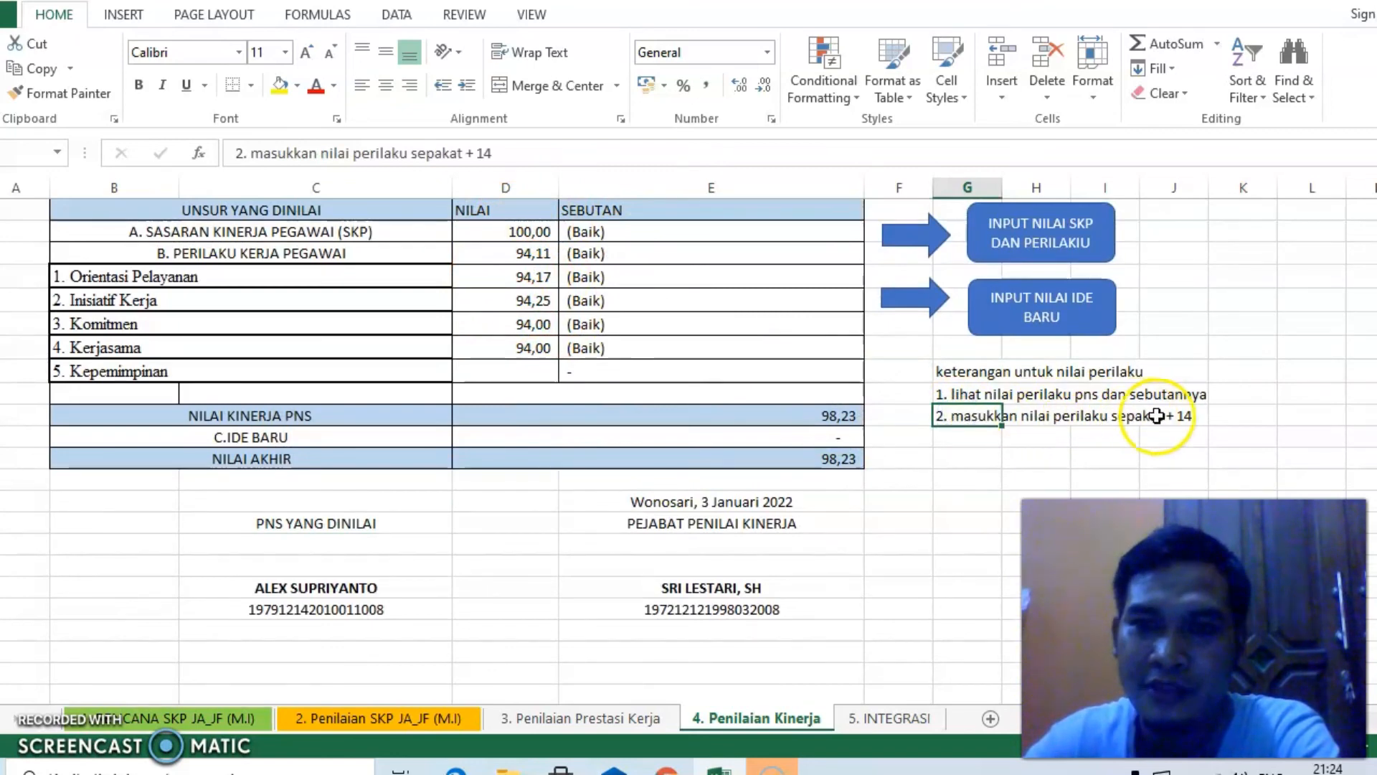
{"action": "left_click", "coordinate": [1188, 415]}
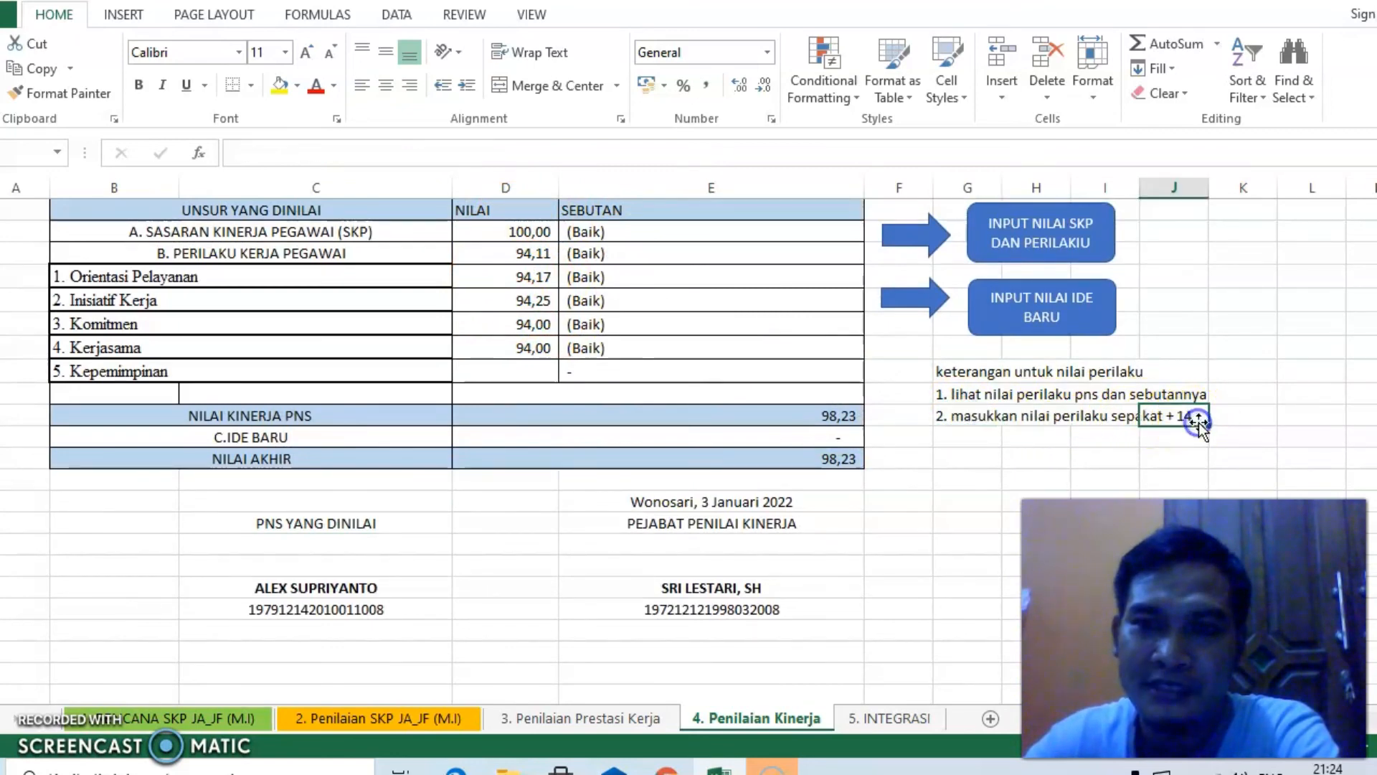
{"action": "left_click", "coordinate": [984, 434]}
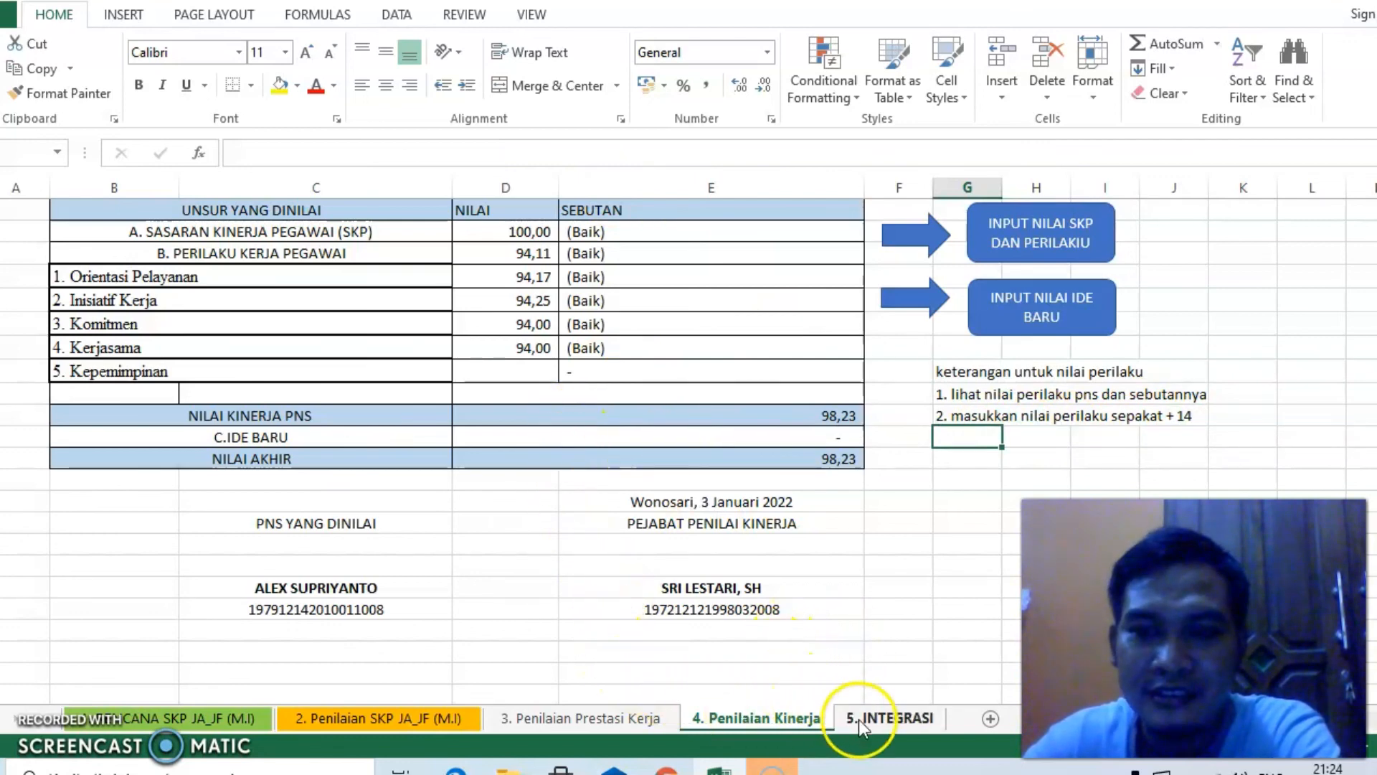
In 5. INTEGRASI, set the Tanggal Integrasi Penilaian to 4 Januari 2021 s/d 31 Desember 2021 and top-align it
{"action": "left_click", "coordinate": [899, 718]}
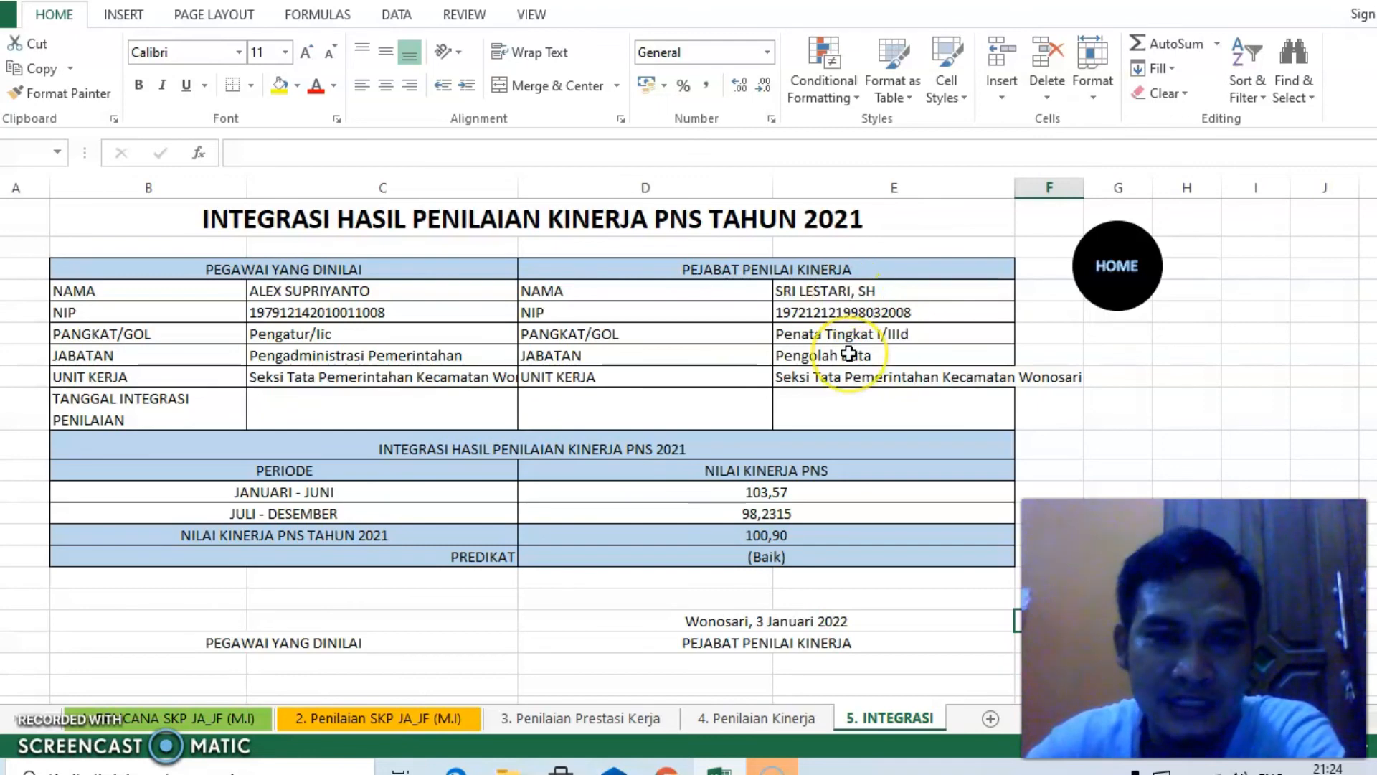
{"action": "scroll", "coordinate": [682, 403], "scroll_direction": "down", "scroll_amount": 1}
{"action": "scroll", "coordinate": [678, 406], "scroll_direction": "up", "scroll_amount": 1}
{"action": "left_click", "coordinate": [459, 414]}
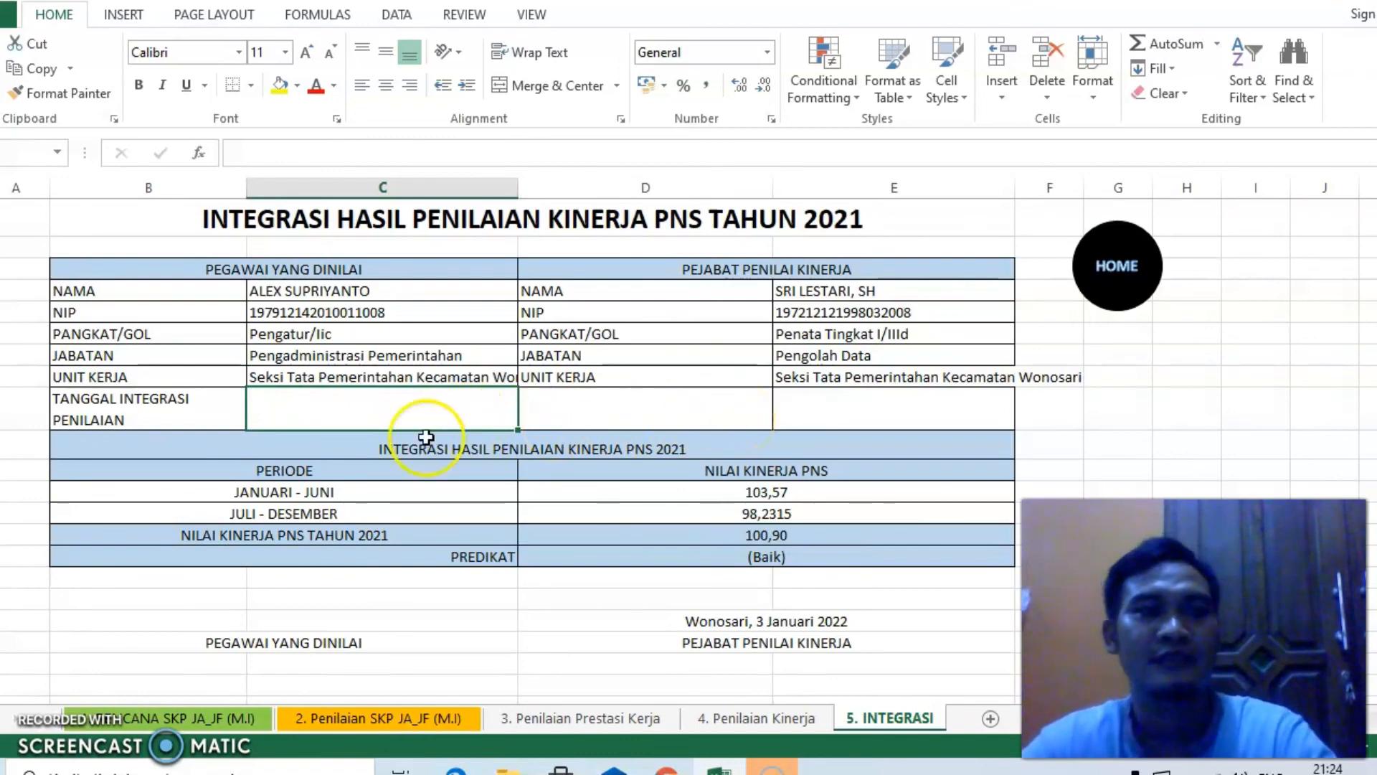
{"action": "left_click", "coordinate": [745, 715]}
{"action": "scroll", "coordinate": [634, 548], "scroll_direction": "up", "scroll_amount": 3}
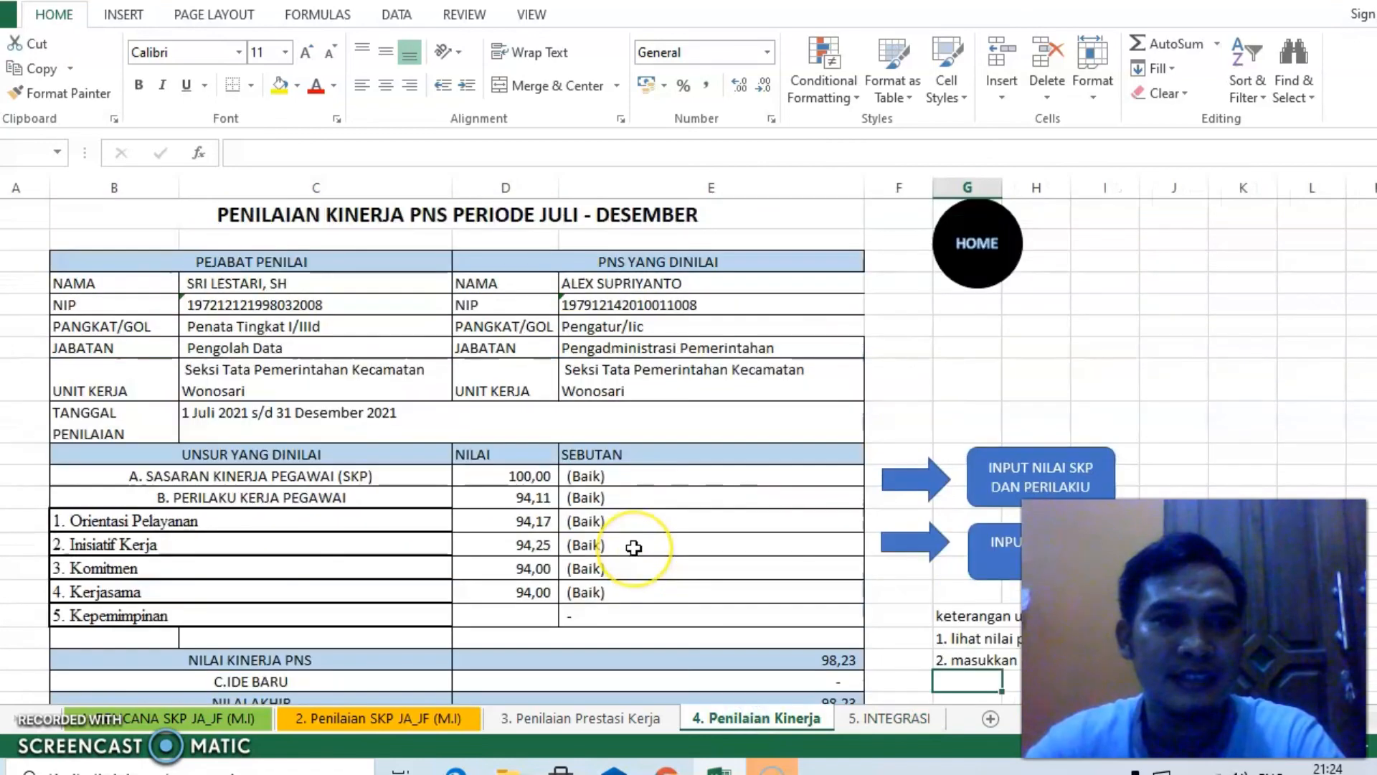
{"action": "left_click", "coordinate": [885, 724]}
{"action": "type", "text": "1 s/d 31"}
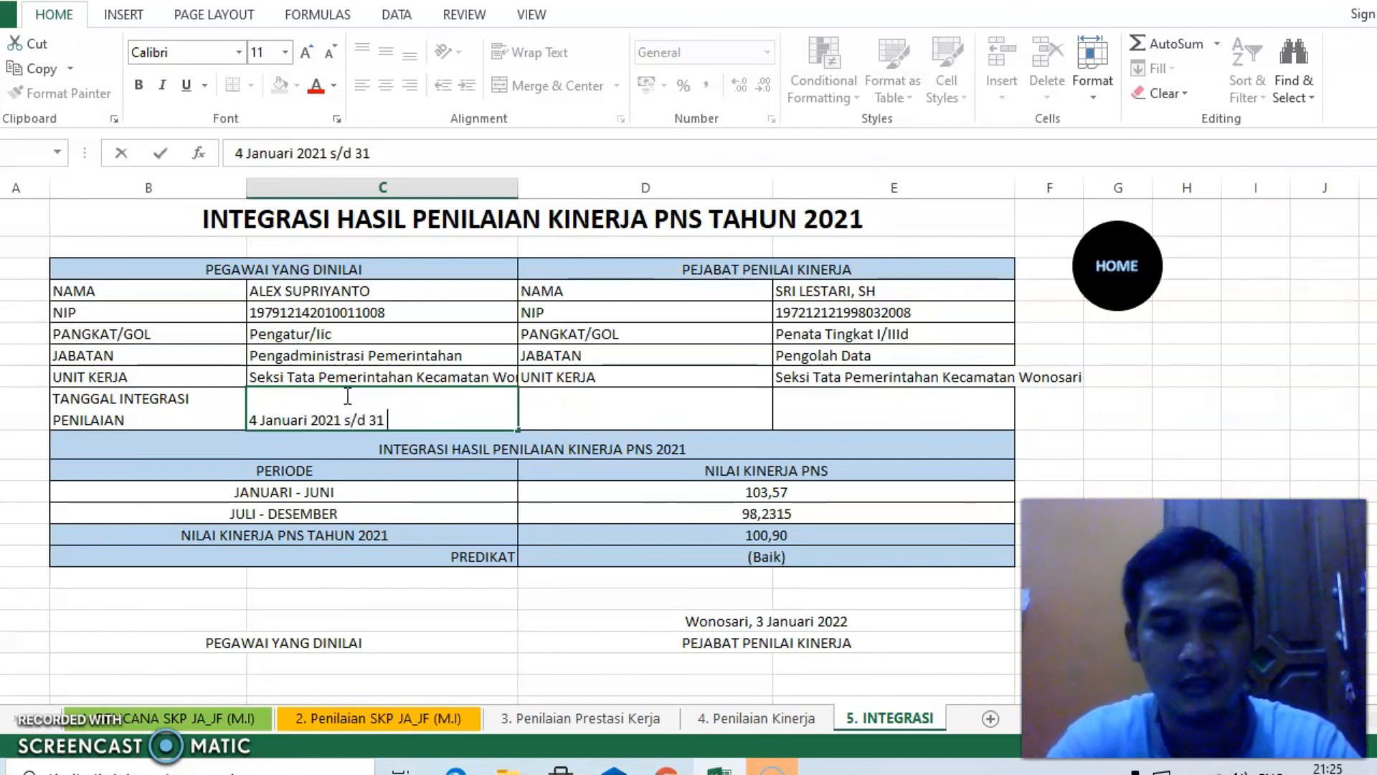
{"action": "type", "text": "Desember 2021"}
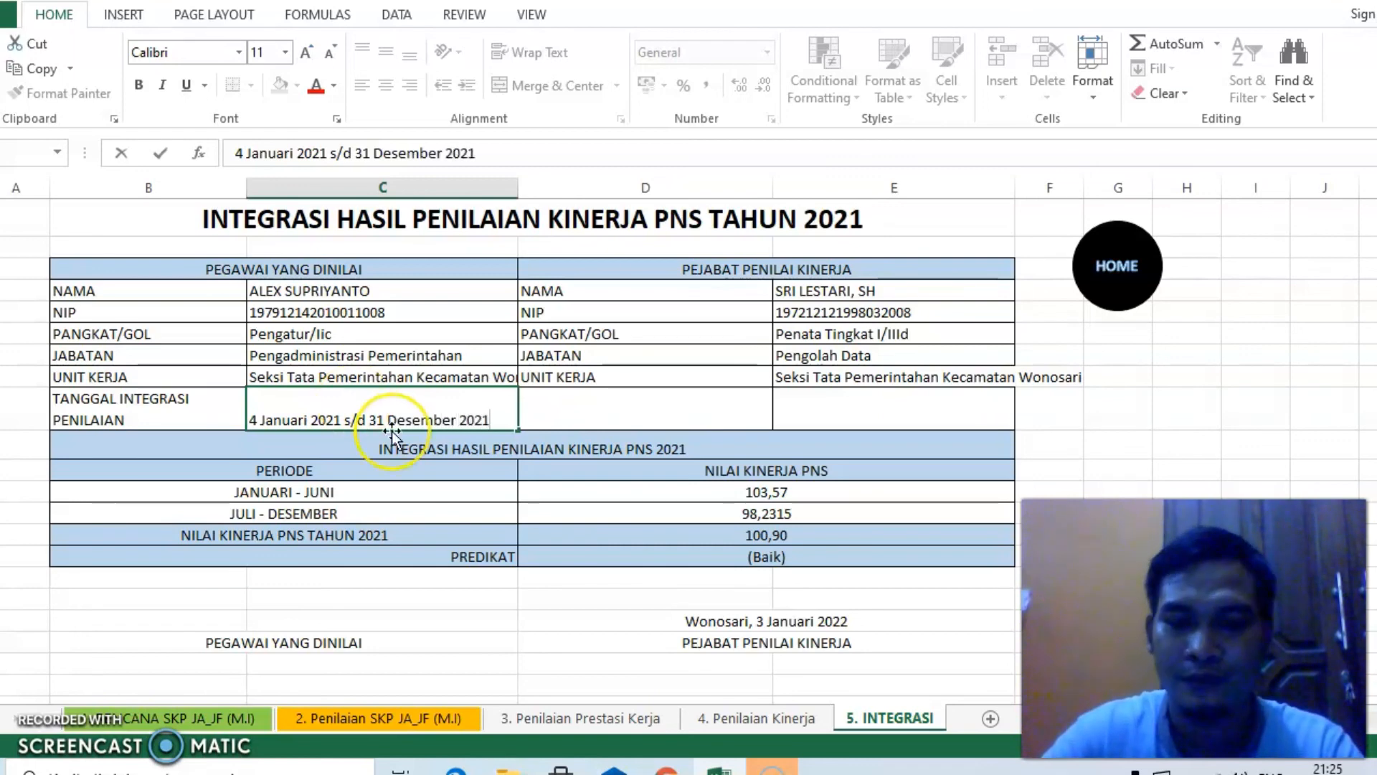
{"action": "key", "text": "Return"}
{"action": "left_click", "coordinate": [427, 419]}
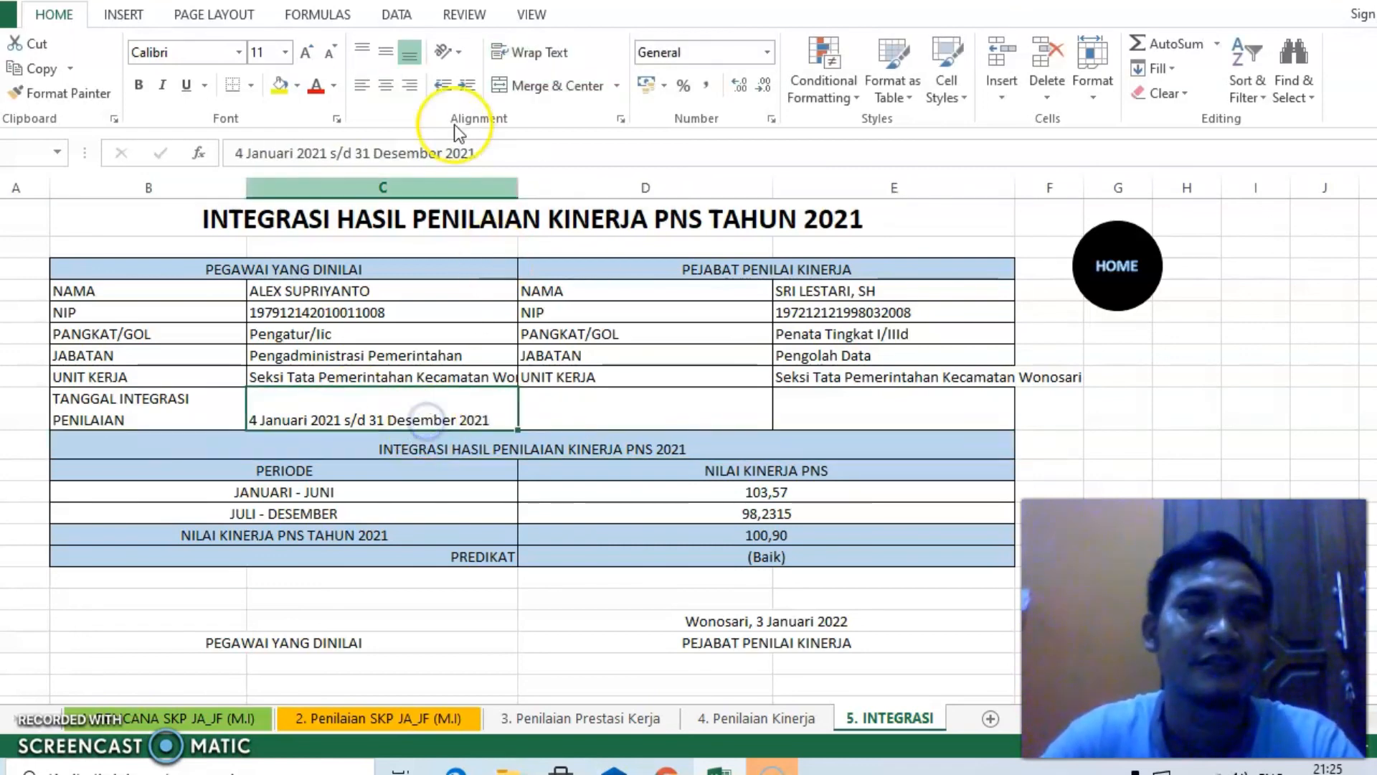
{"action": "left_click", "coordinate": [363, 50]}
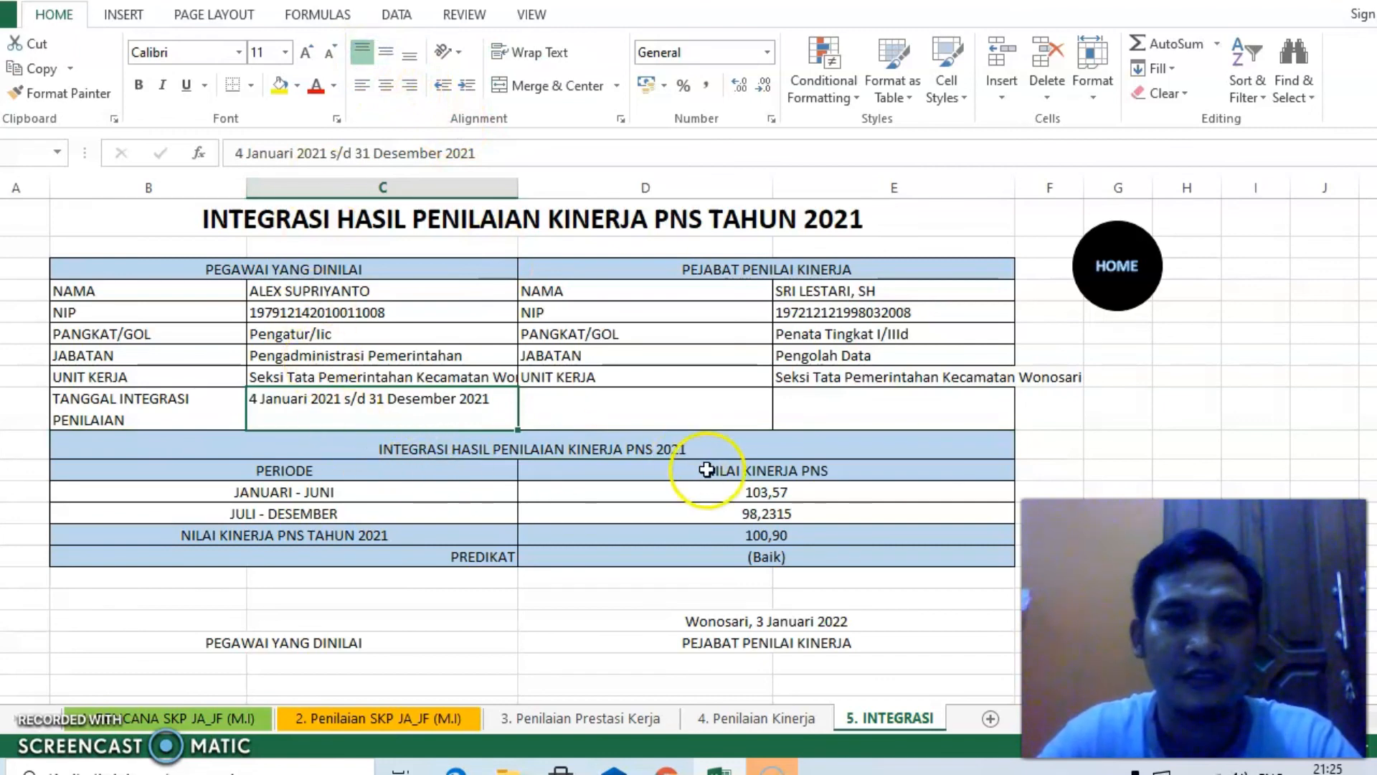
Trace the Januari - Juni value in 5. INTEGRASI to its source formulas in 3. Penilaian Prestasi Kerja
{"action": "scroll", "coordinate": [710, 470], "scroll_direction": "down", "scroll_amount": 1}
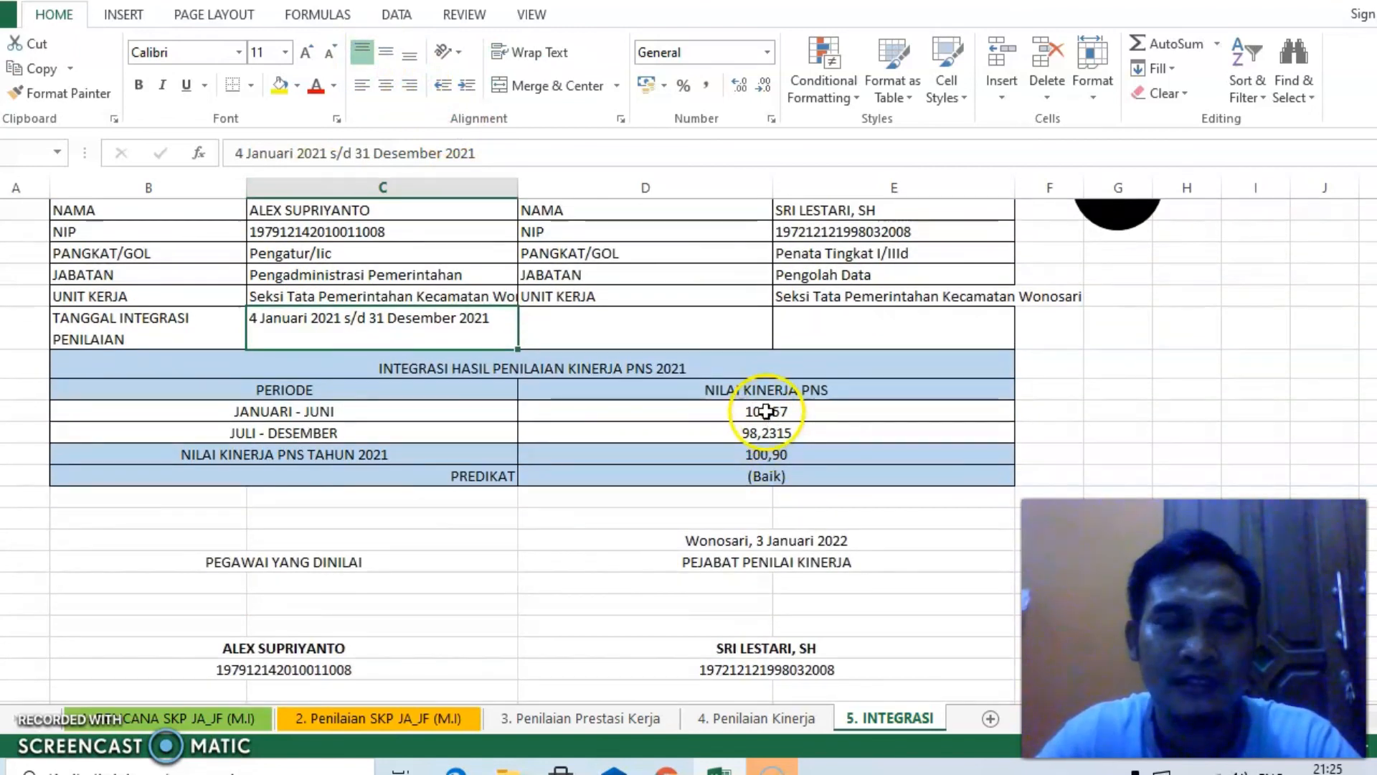
{"action": "left_click", "coordinate": [766, 411]}
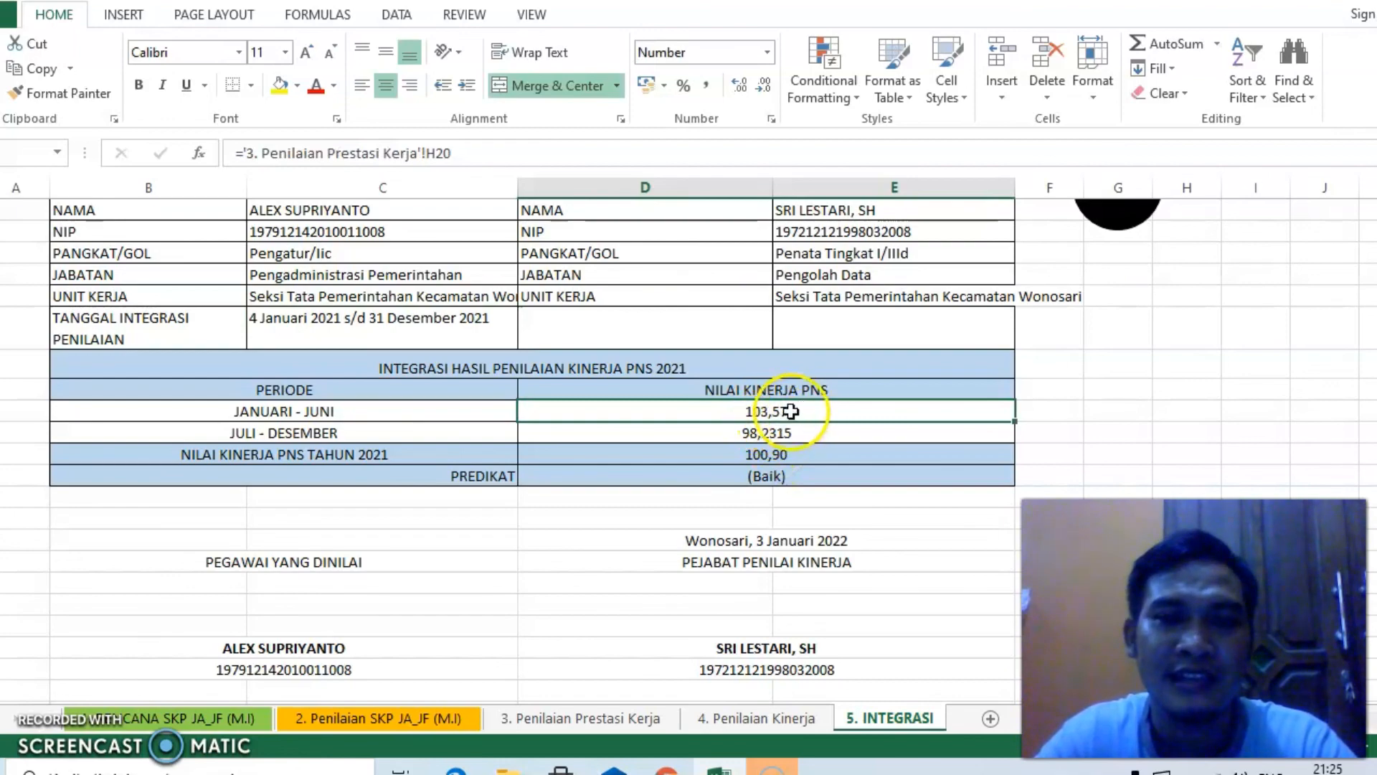
{"action": "left_click", "coordinate": [580, 717]}
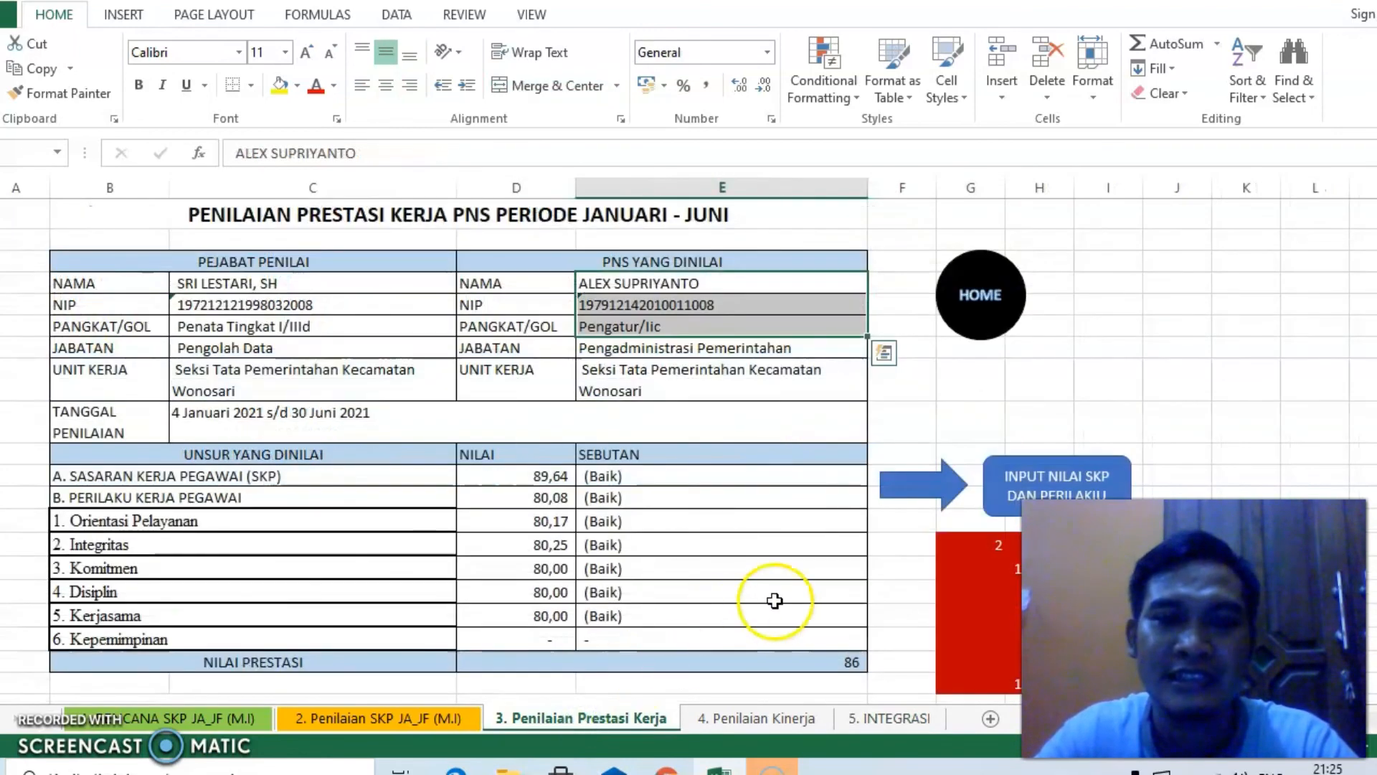
{"action": "scroll", "coordinate": [769, 603], "scroll_direction": "down", "scroll_amount": 1}
{"action": "scroll", "coordinate": [825, 591], "scroll_direction": "down", "scroll_amount": 4}
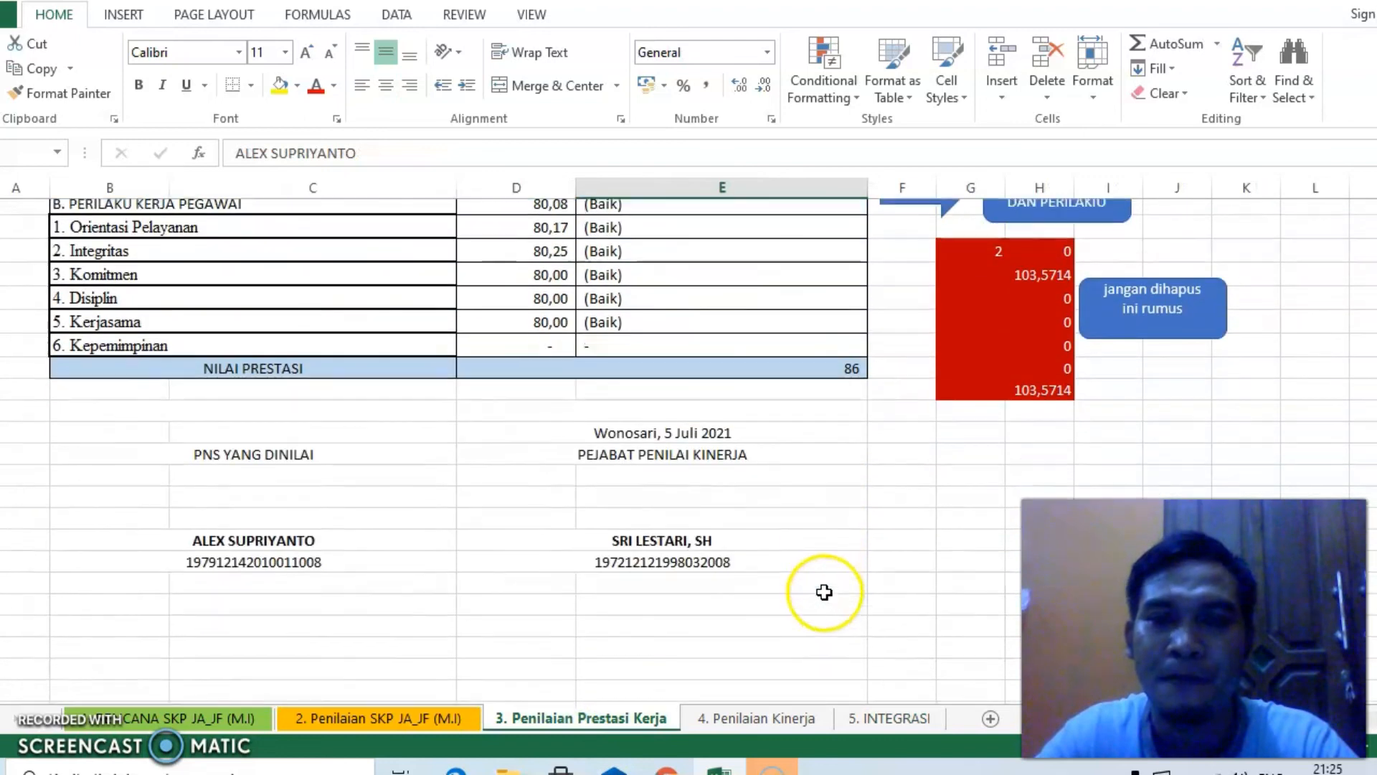
{"action": "left_click", "coordinate": [847, 353]}
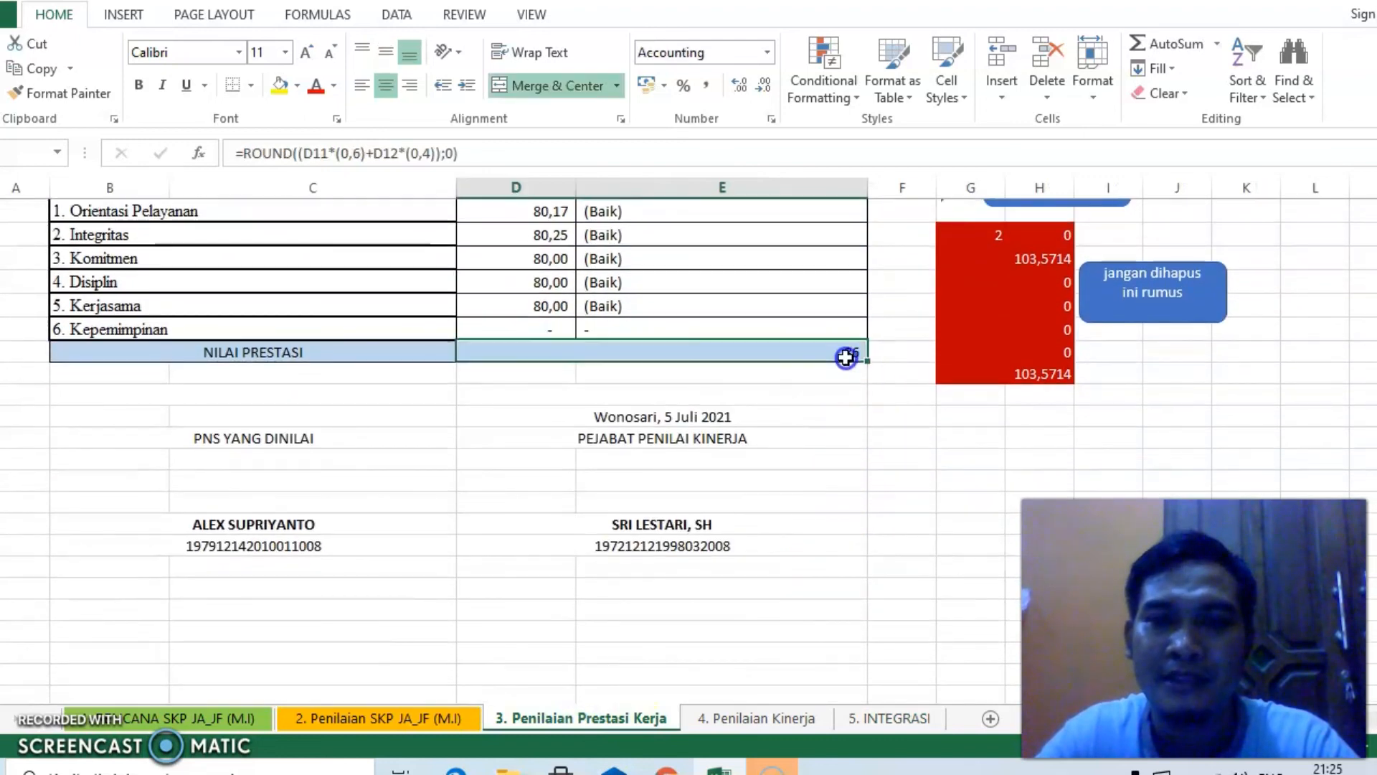
{"action": "left_click", "coordinate": [1051, 378]}
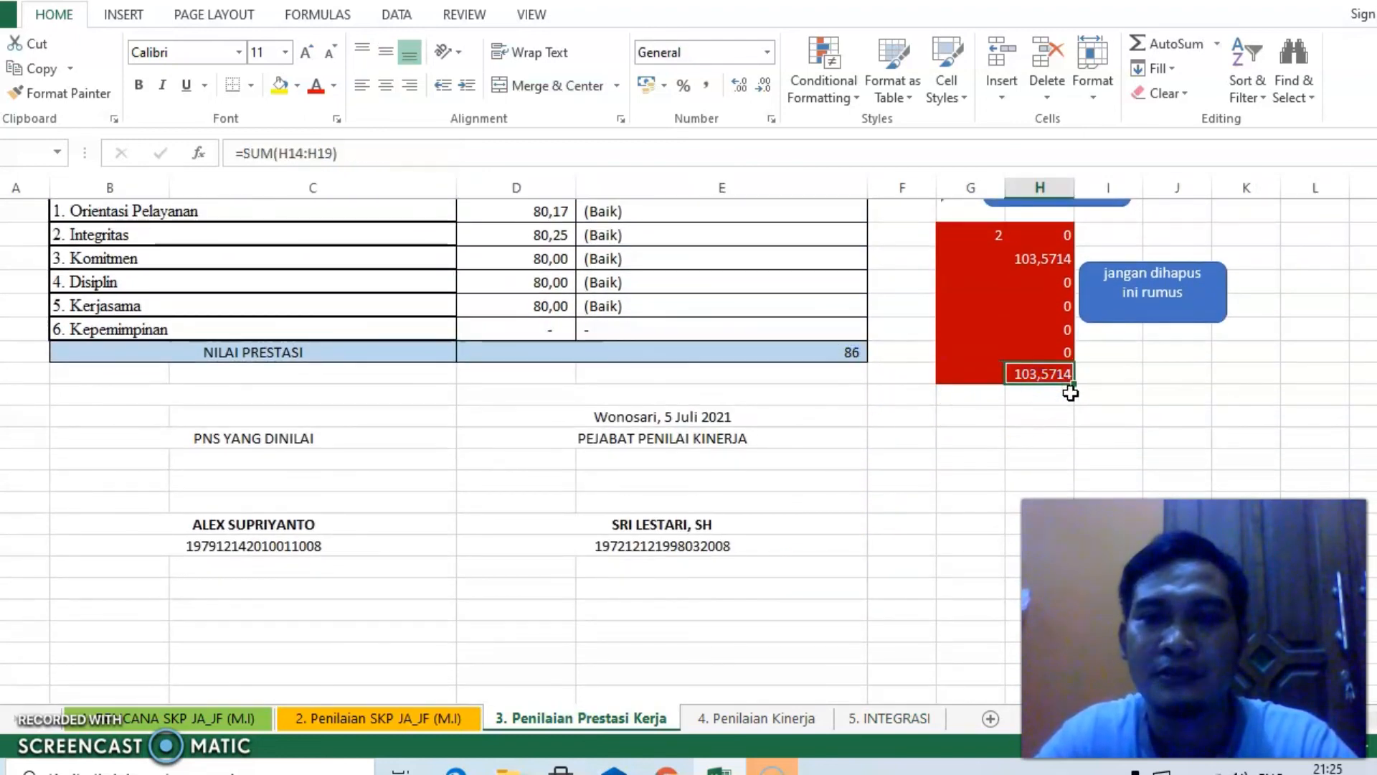
Trace the Juli - Desember value in 5. INTEGRASI to the final score in 4. Penilaian Kinerja
{"action": "left_click", "coordinate": [888, 718]}
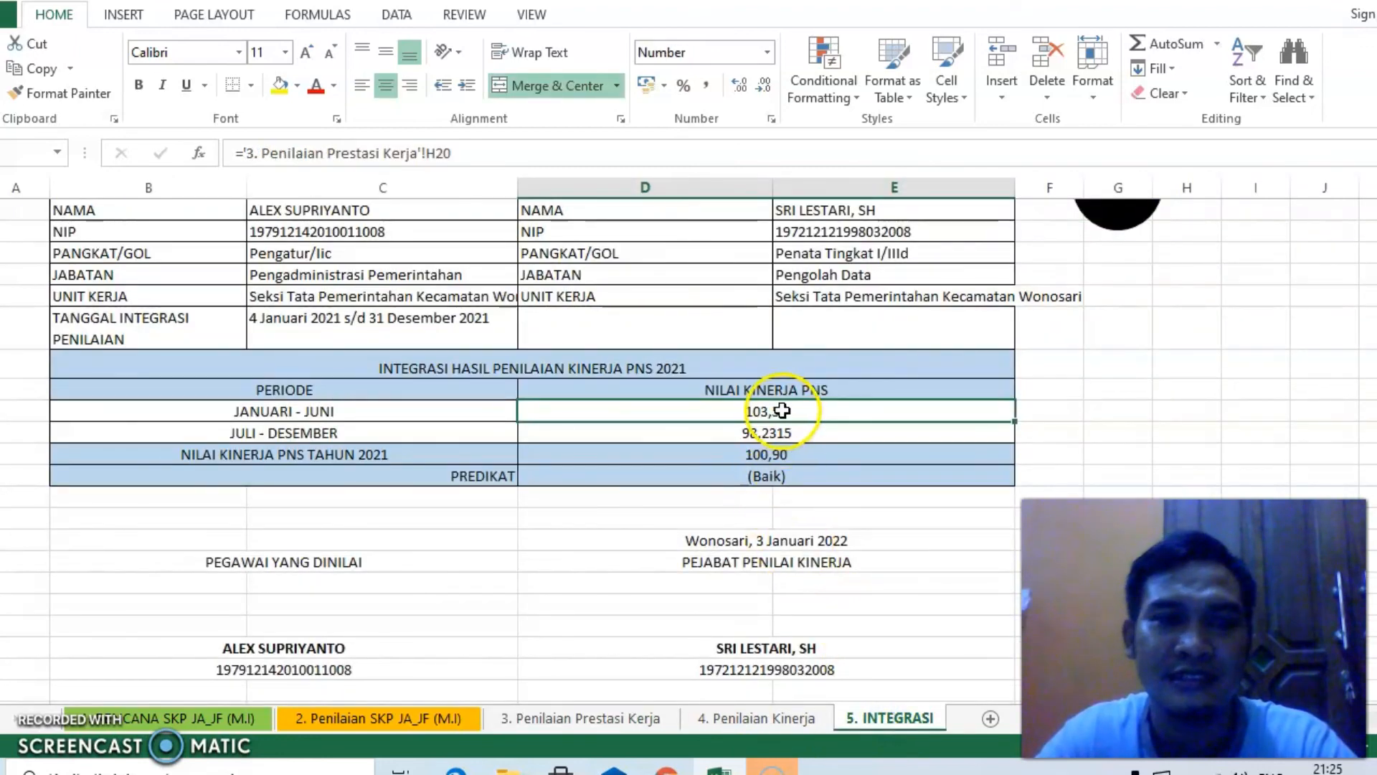
{"action": "left_click", "coordinate": [782, 432]}
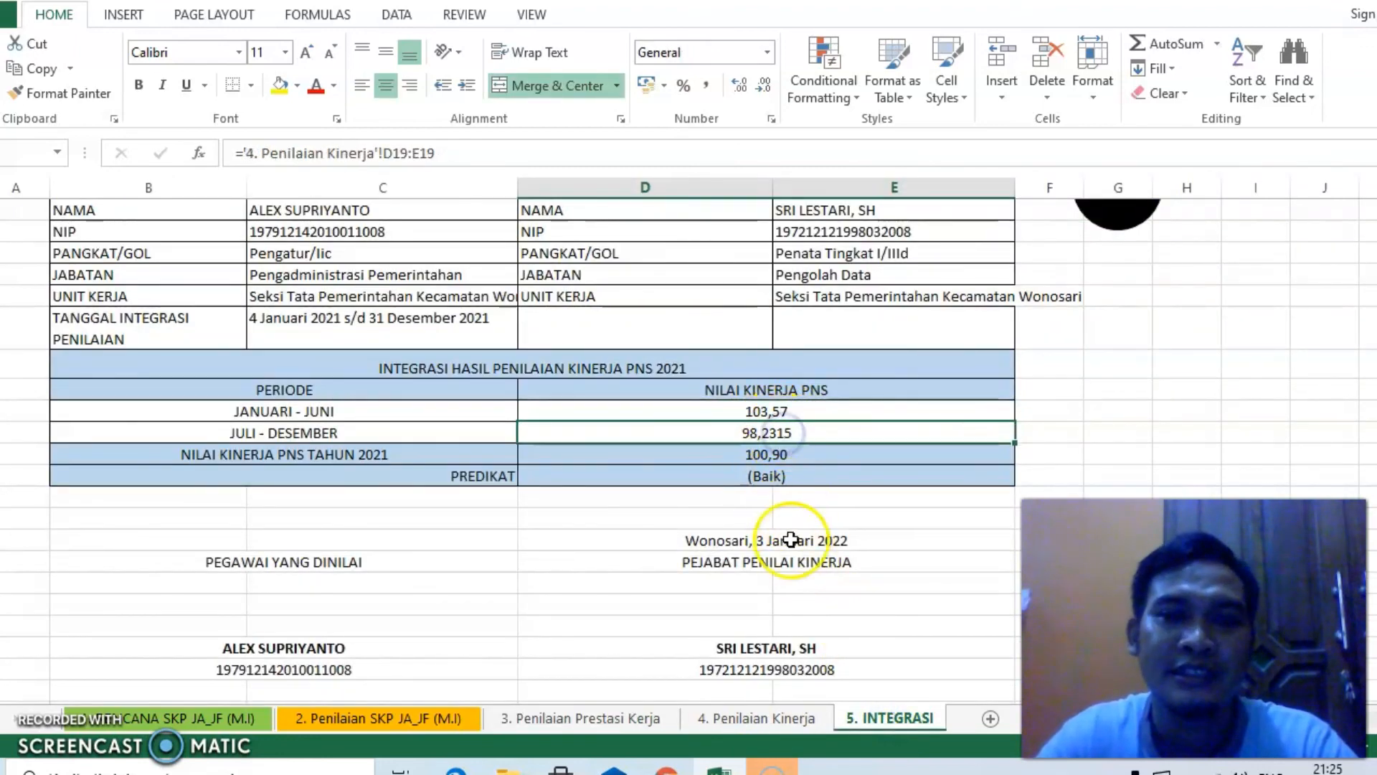
{"action": "left_click", "coordinate": [736, 718]}
{"action": "scroll", "coordinate": [856, 570], "scroll_direction": "down", "scroll_amount": 1}
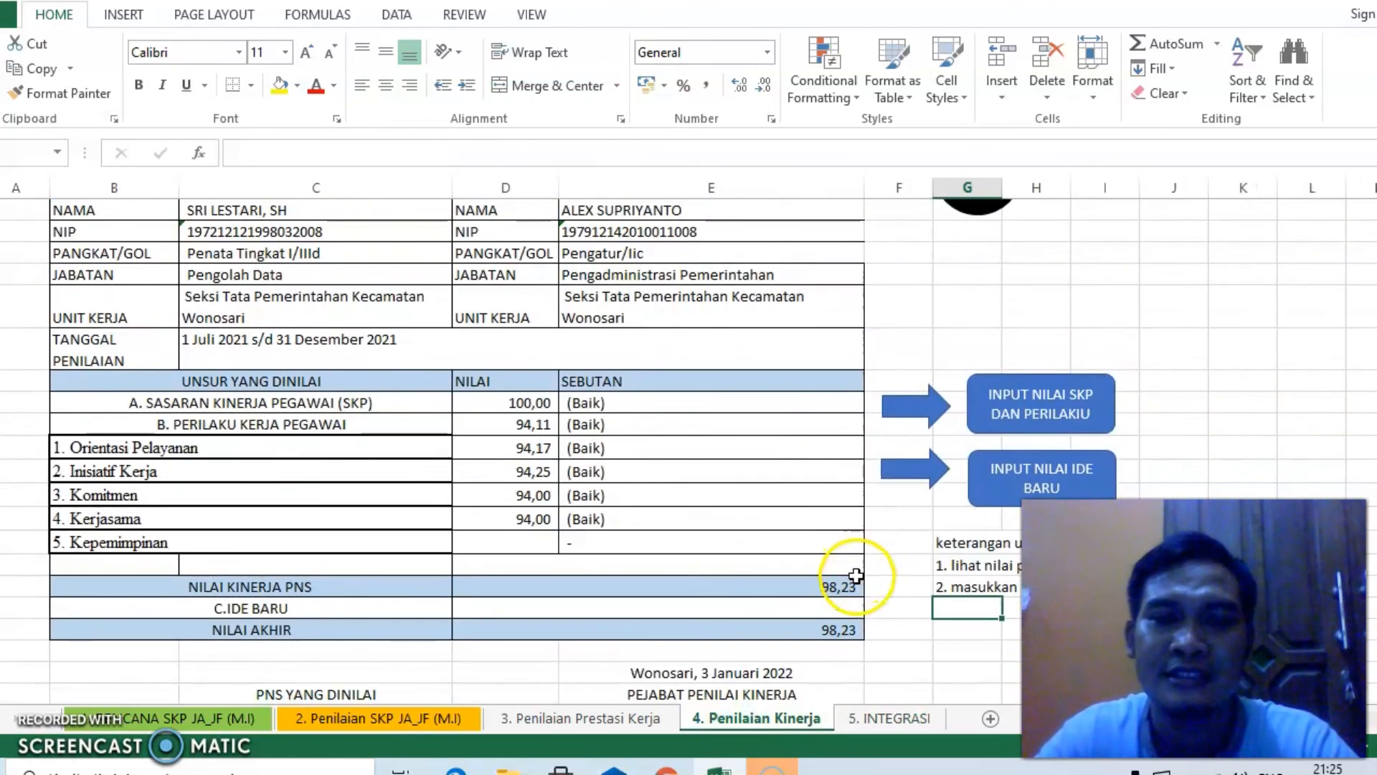
{"action": "left_click", "coordinate": [834, 630]}
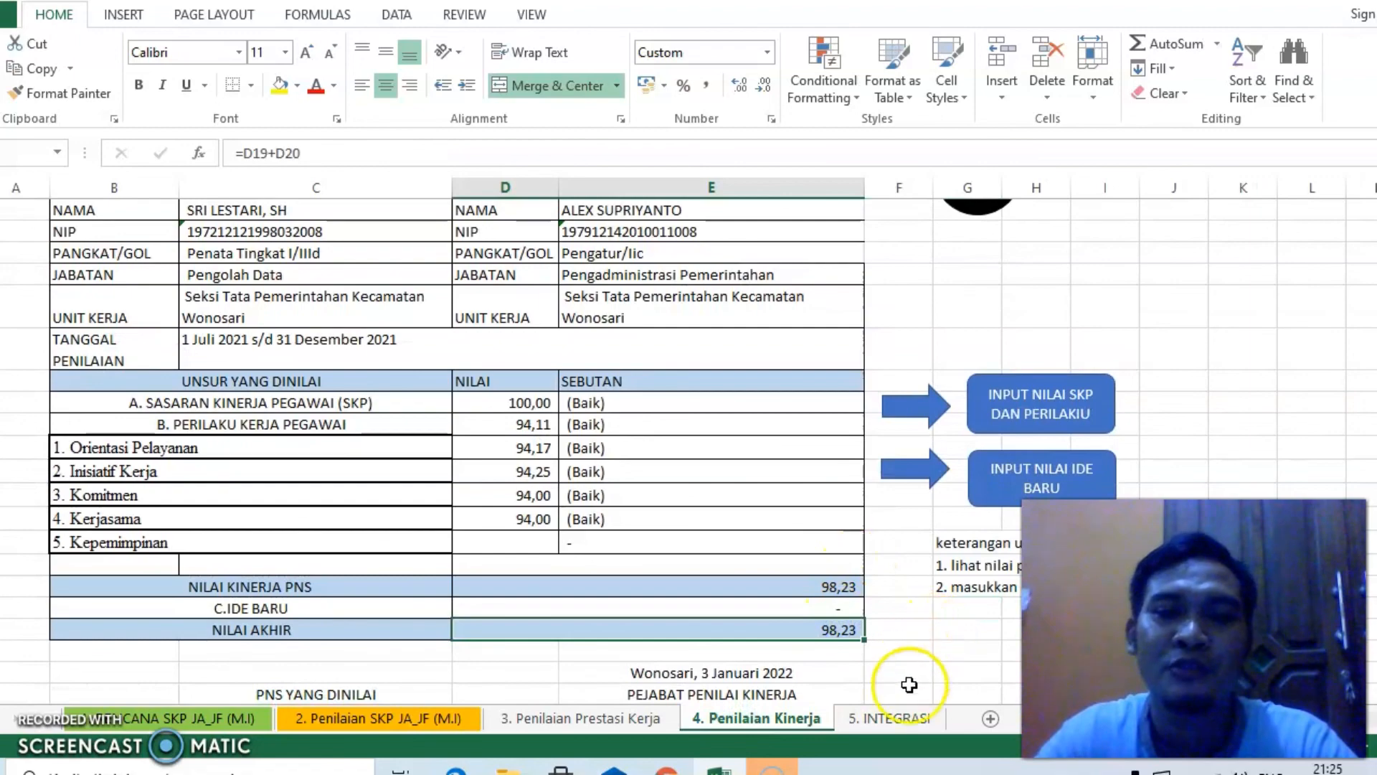
Return to 5. INTEGRASI and examine the Nilai Kinerja PNS Tahun 2021 formula and the signature block
{"action": "left_click", "coordinate": [905, 718]}
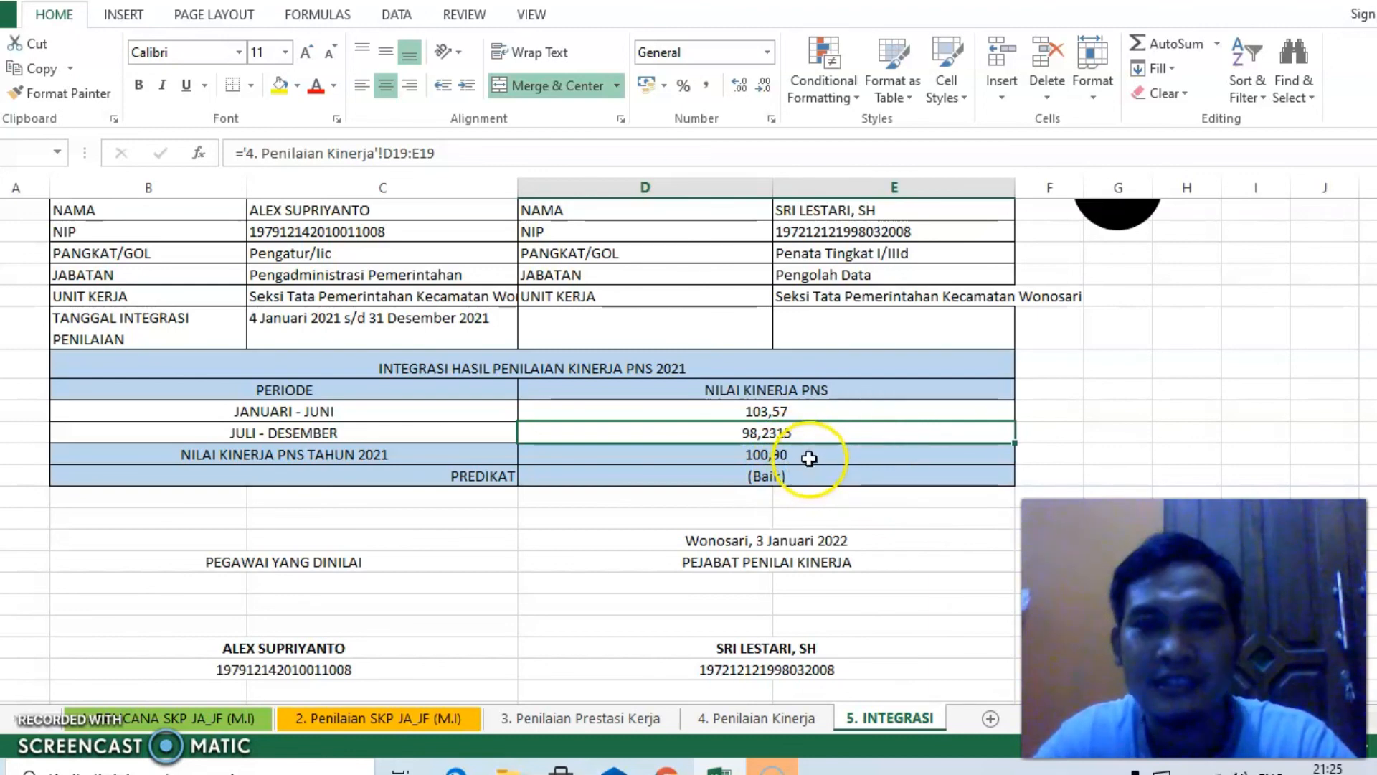
{"action": "scroll", "coordinate": [818, 461], "scroll_direction": "down", "scroll_amount": 1}
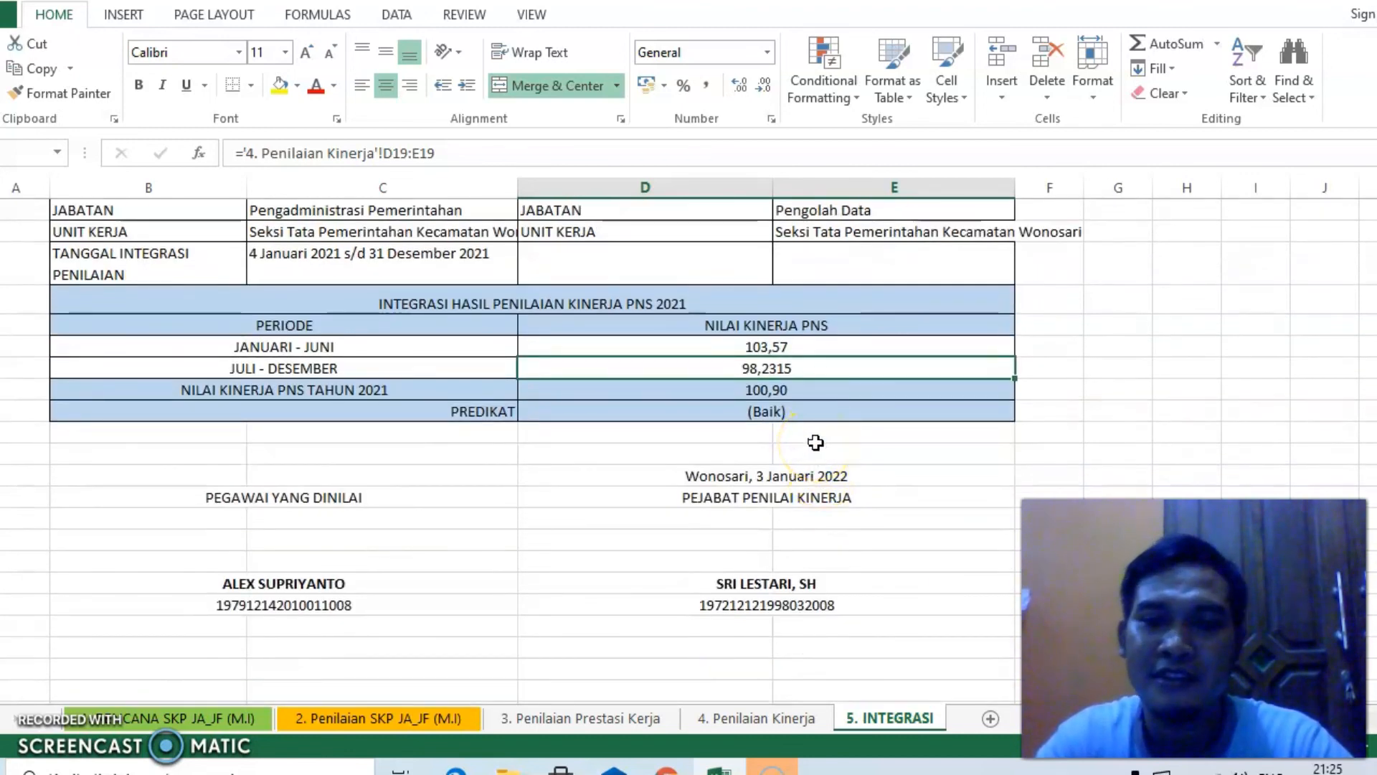
{"action": "left_click", "coordinate": [818, 395]}
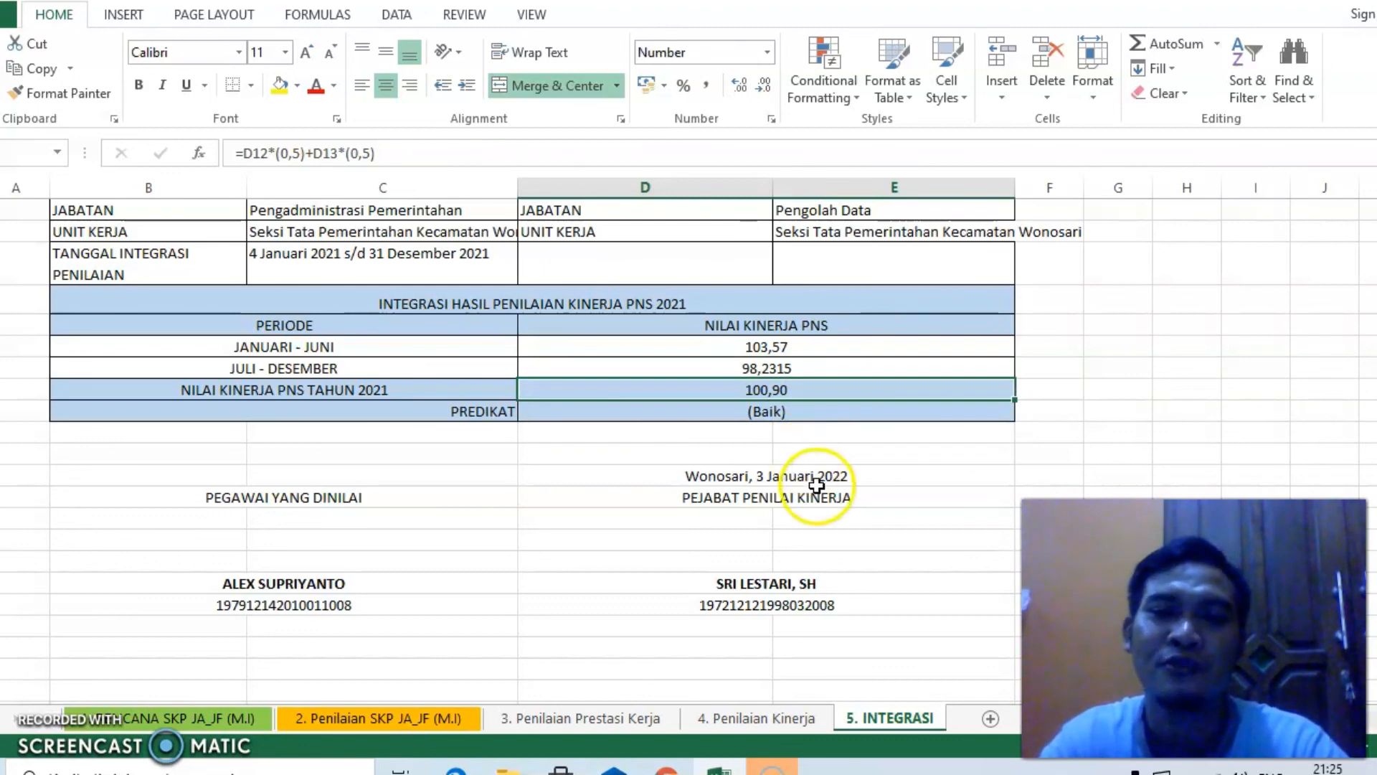
{"action": "left_click", "coordinate": [906, 586]}
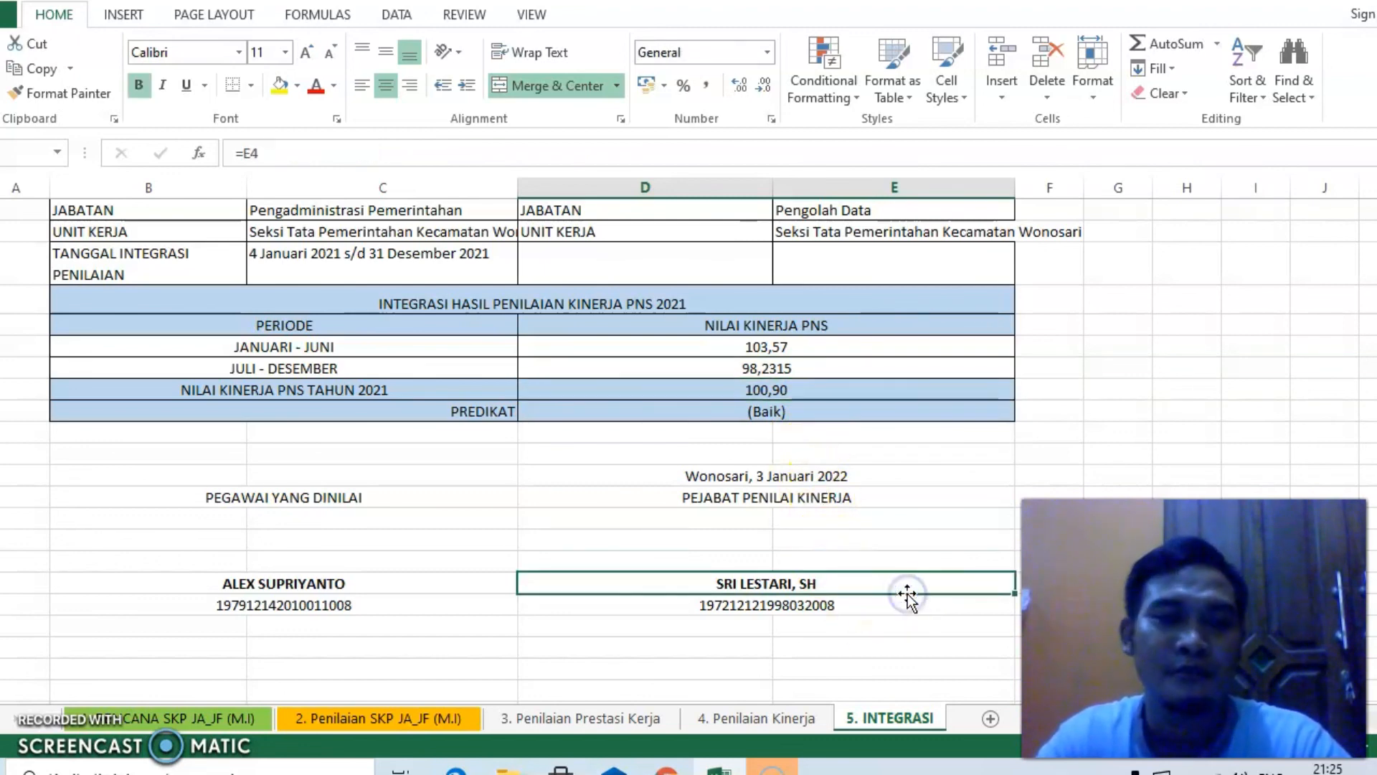
{"action": "scroll", "coordinate": [864, 607], "scroll_direction": "down", "scroll_amount": 2}
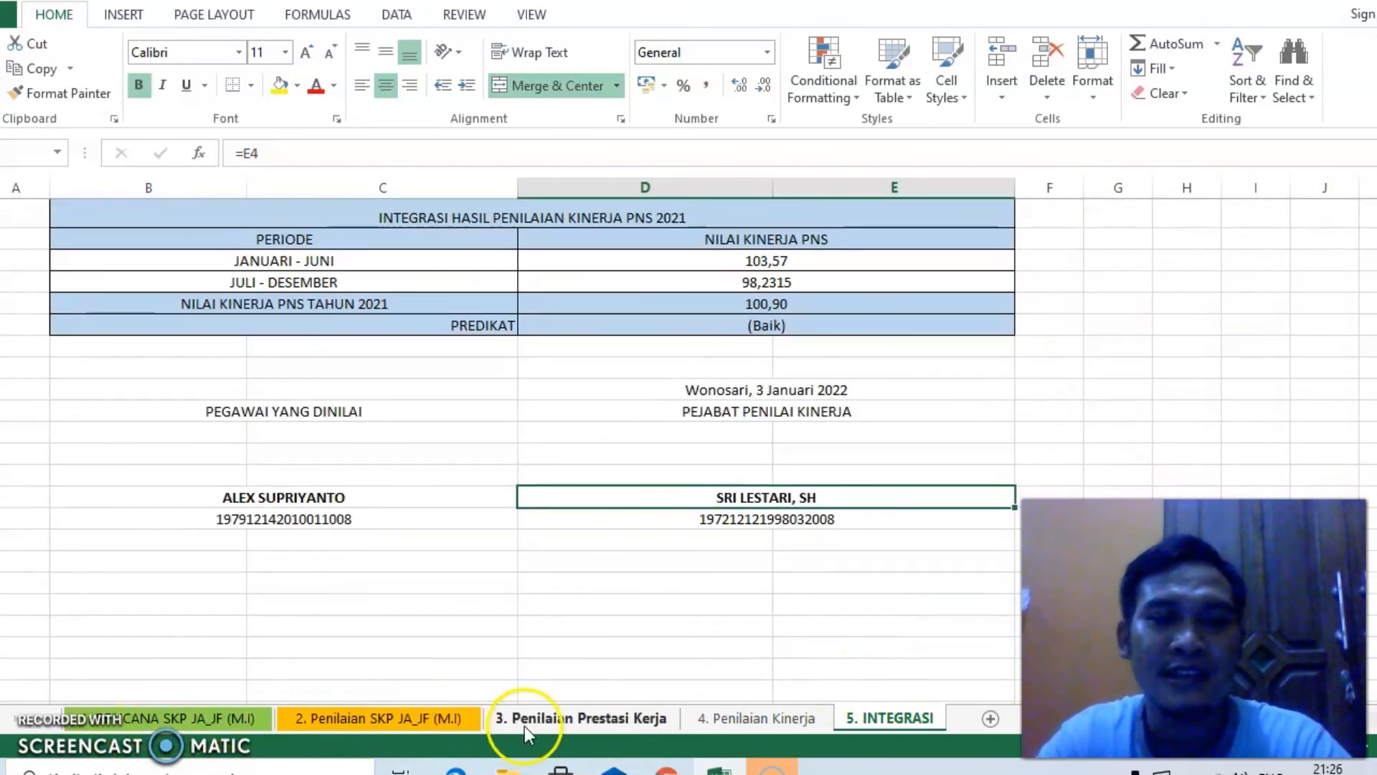
{"action": "left_click", "coordinate": [920, 637]}
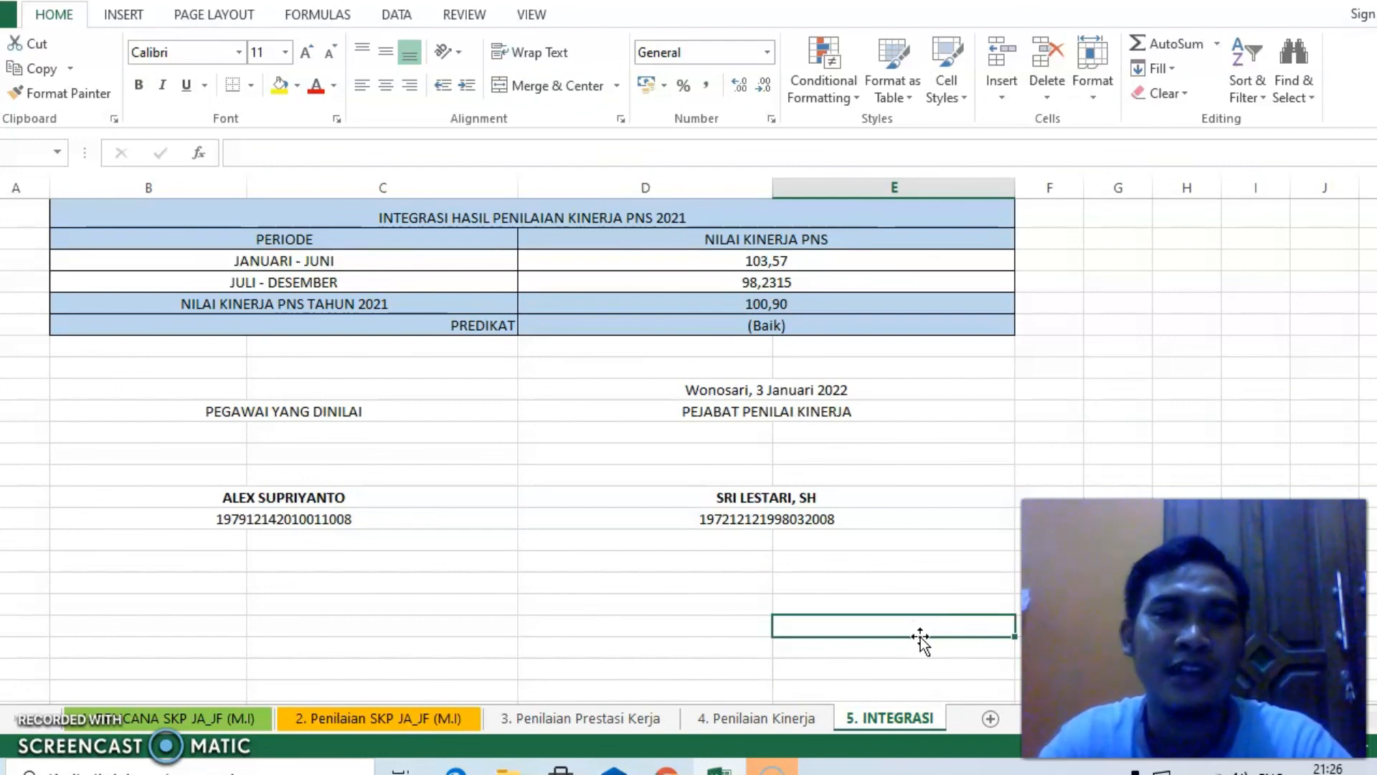
{"action": "scroll", "coordinate": [920, 636], "scroll_direction": "up", "scroll_amount": 2}
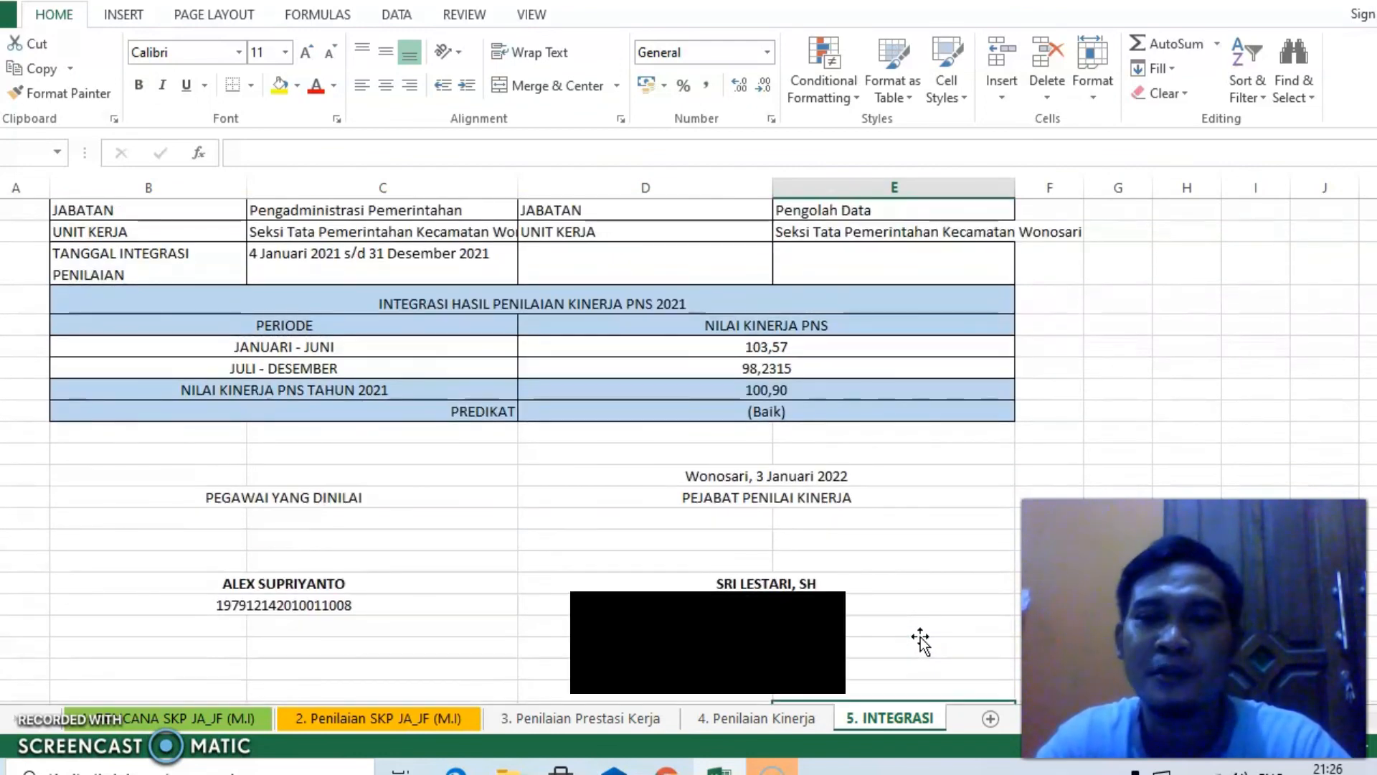
{"action": "scroll", "coordinate": [921, 637], "scroll_direction": "up", "scroll_amount": 1}
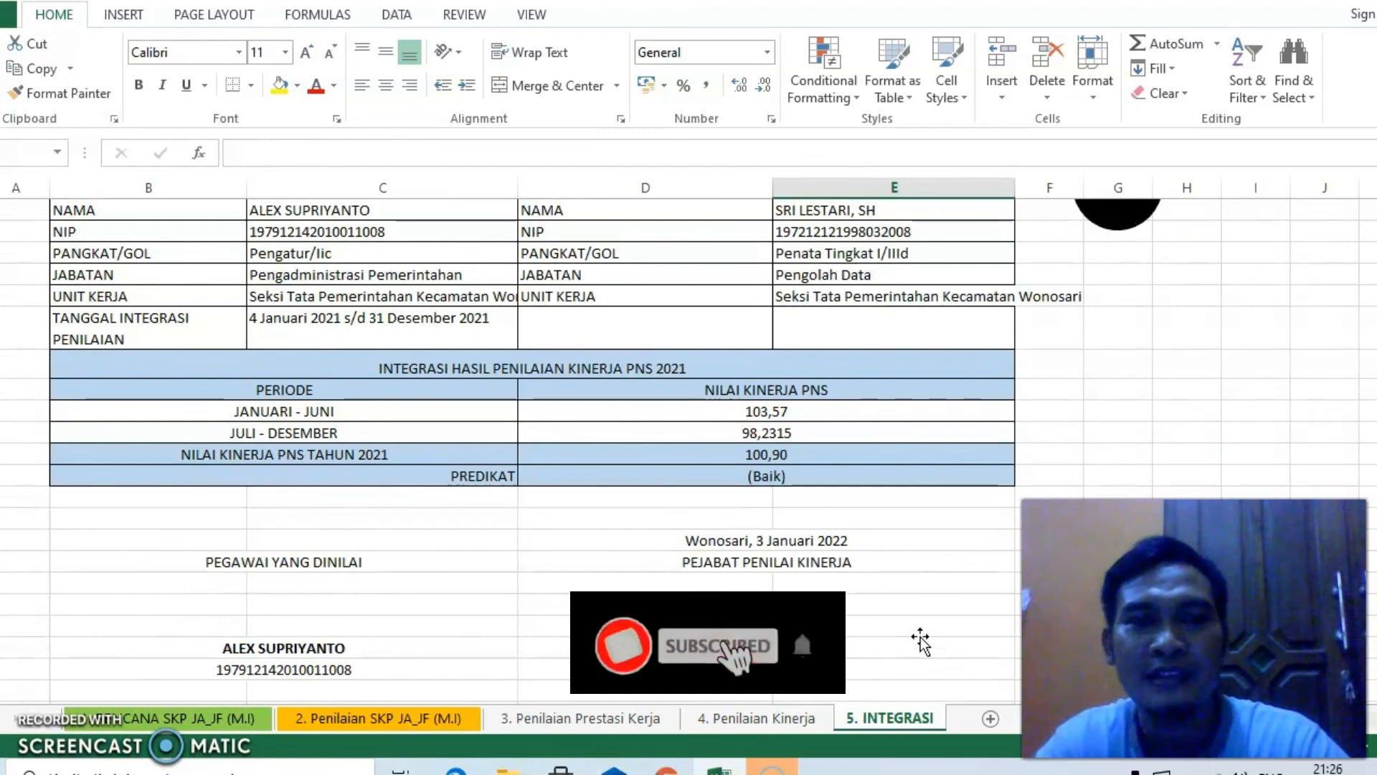
{"action": "scroll", "coordinate": [920, 636], "scroll_direction": "up", "scroll_amount": 1}
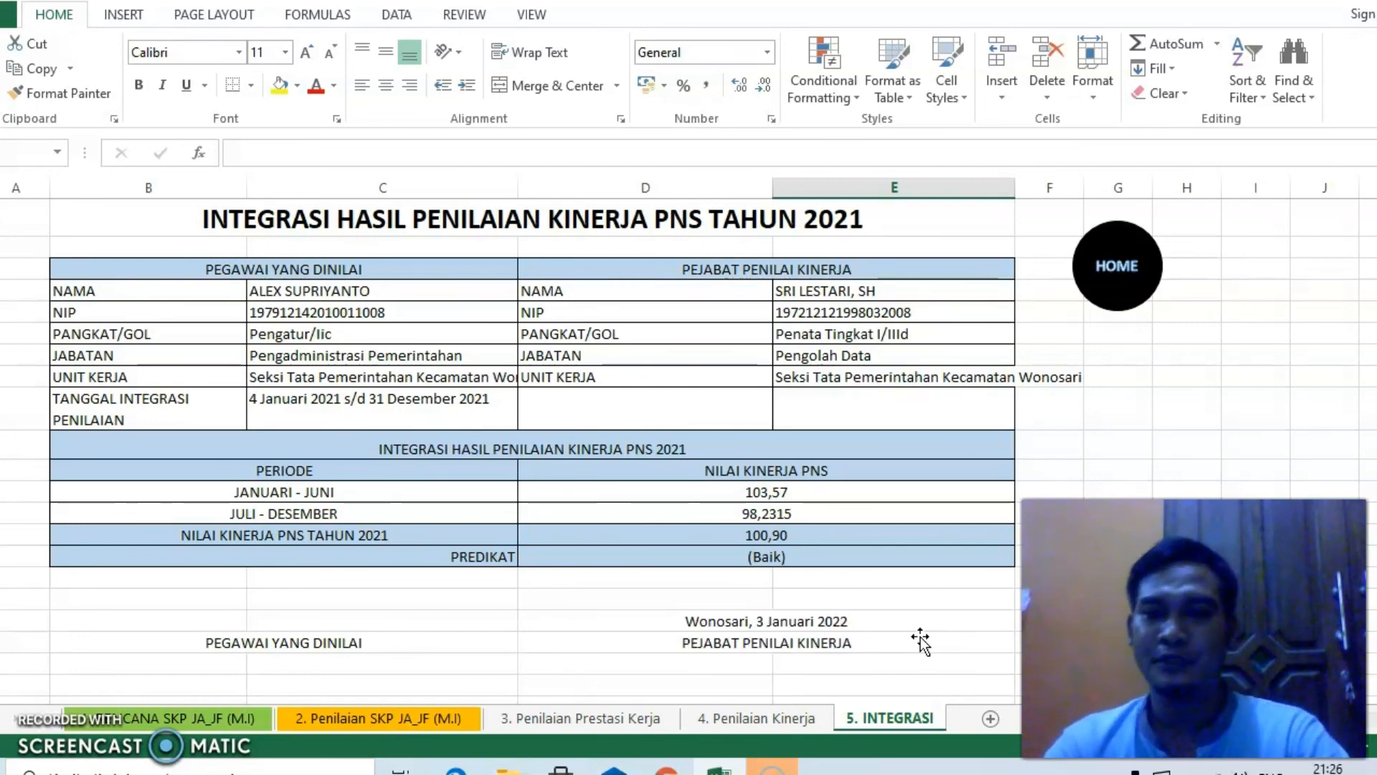
{"action": "left_click", "coordinate": [911, 625]}
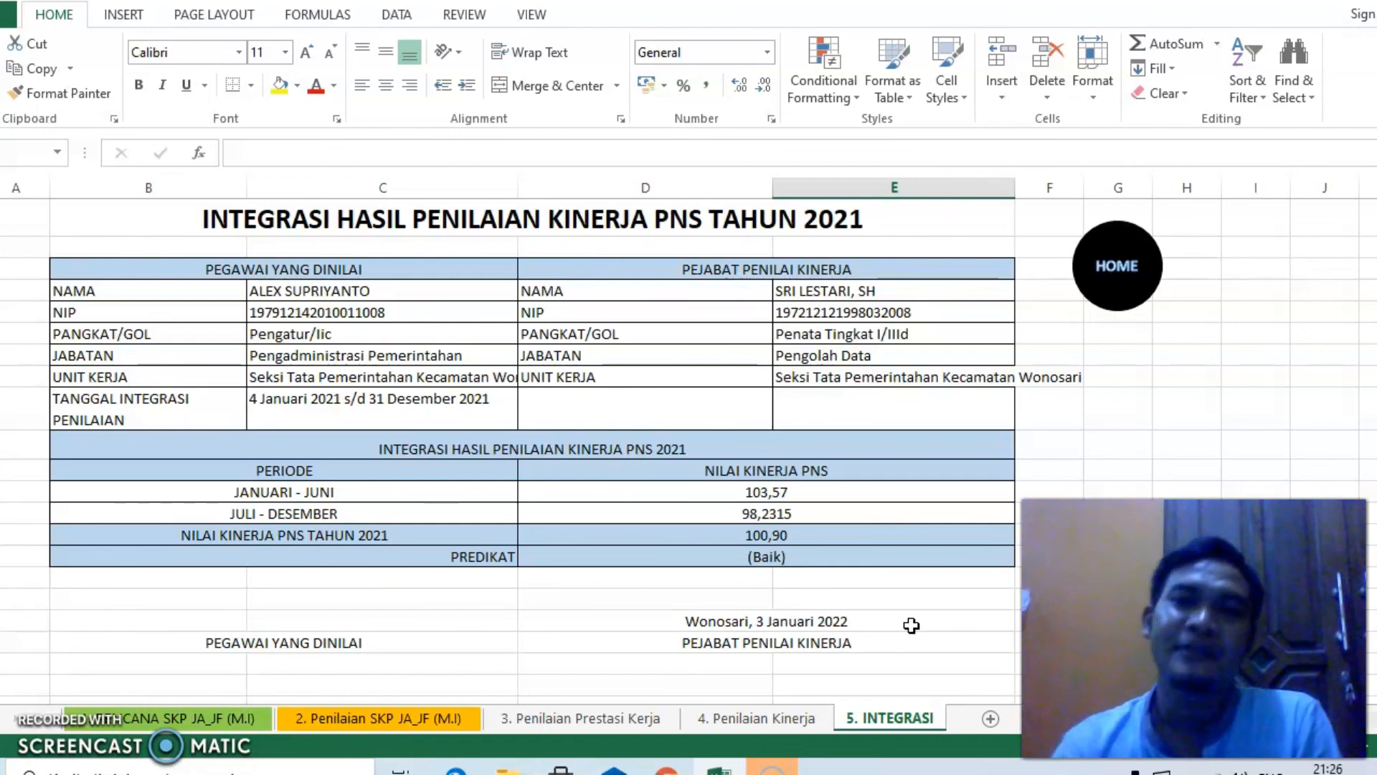
{"action": "left_click", "coordinate": [899, 614]}
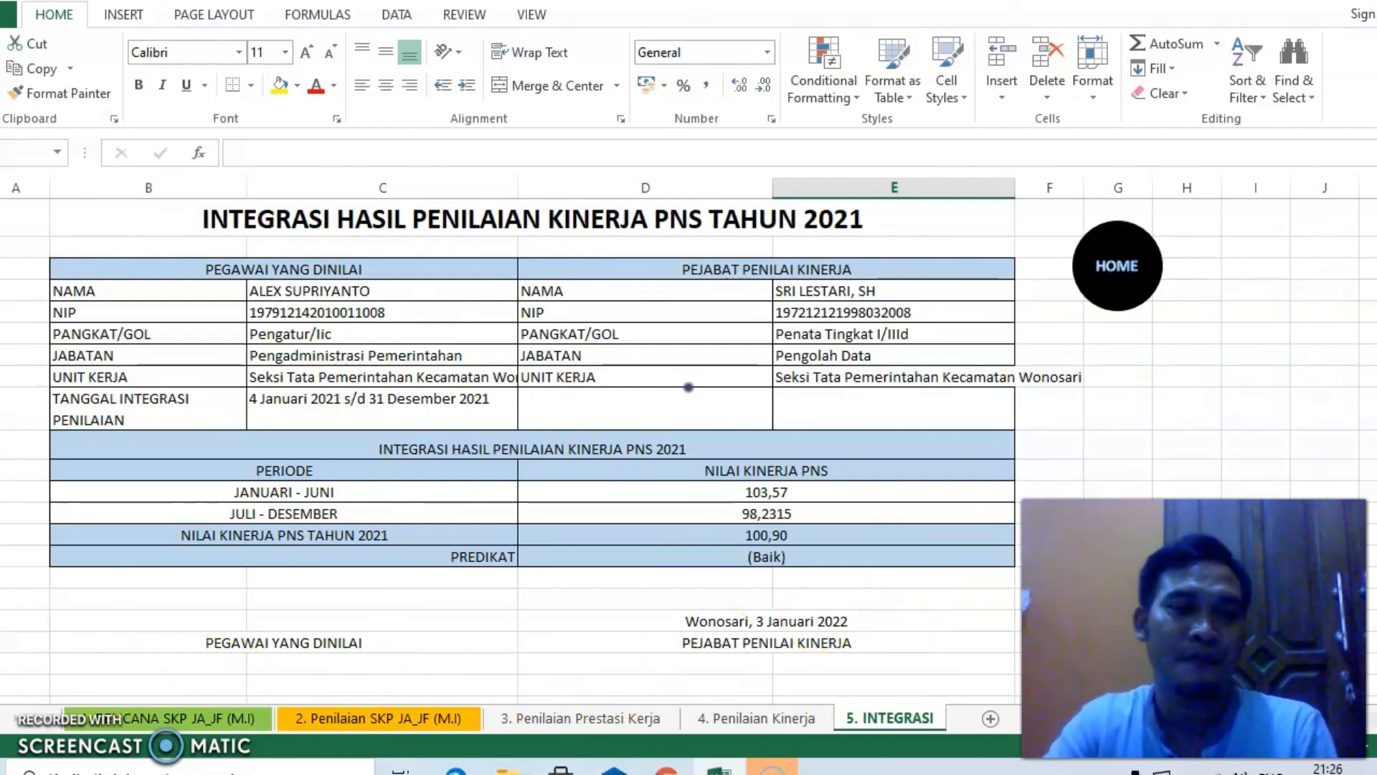